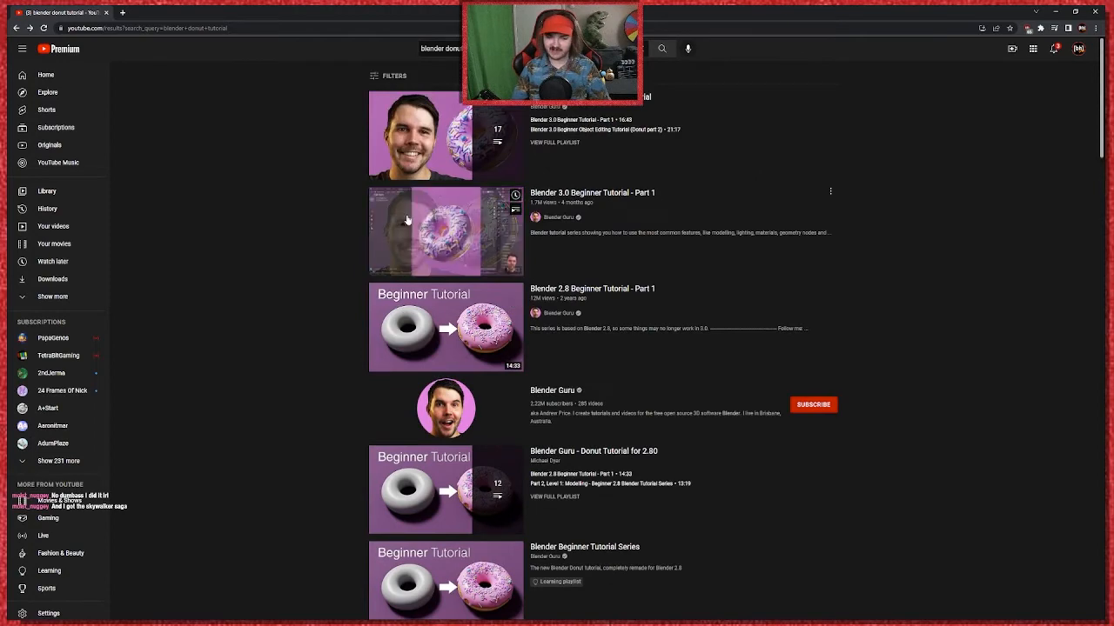
Step: Open the Blender 3.0 Beginner Tutorial - Part 1 video and play it from the very beginning
click(422, 249)
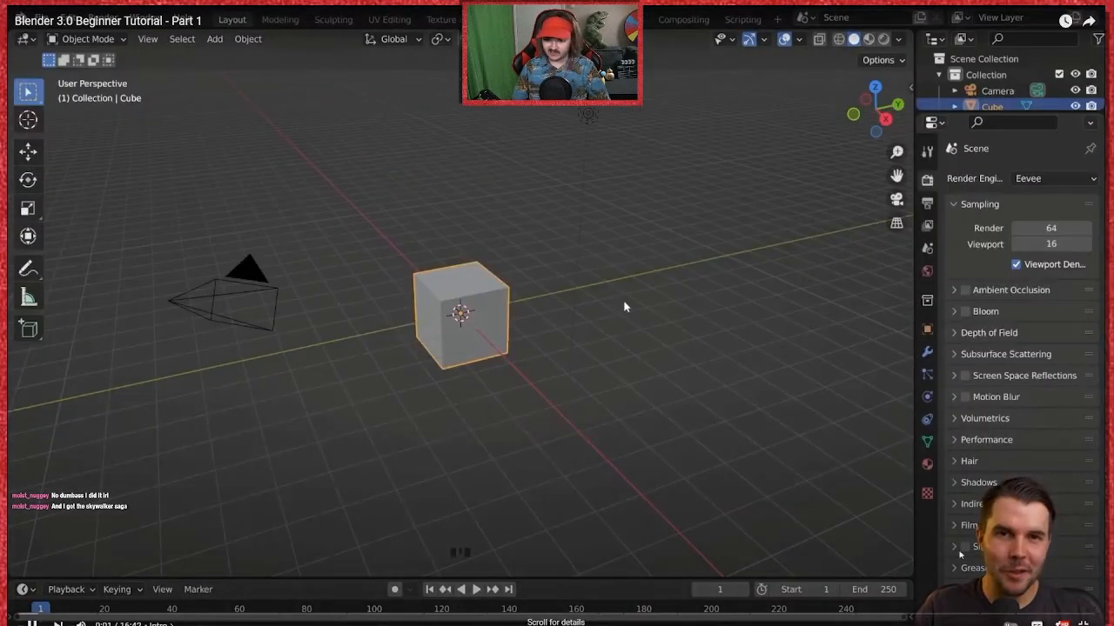
click(1060, 623)
click(1049, 614)
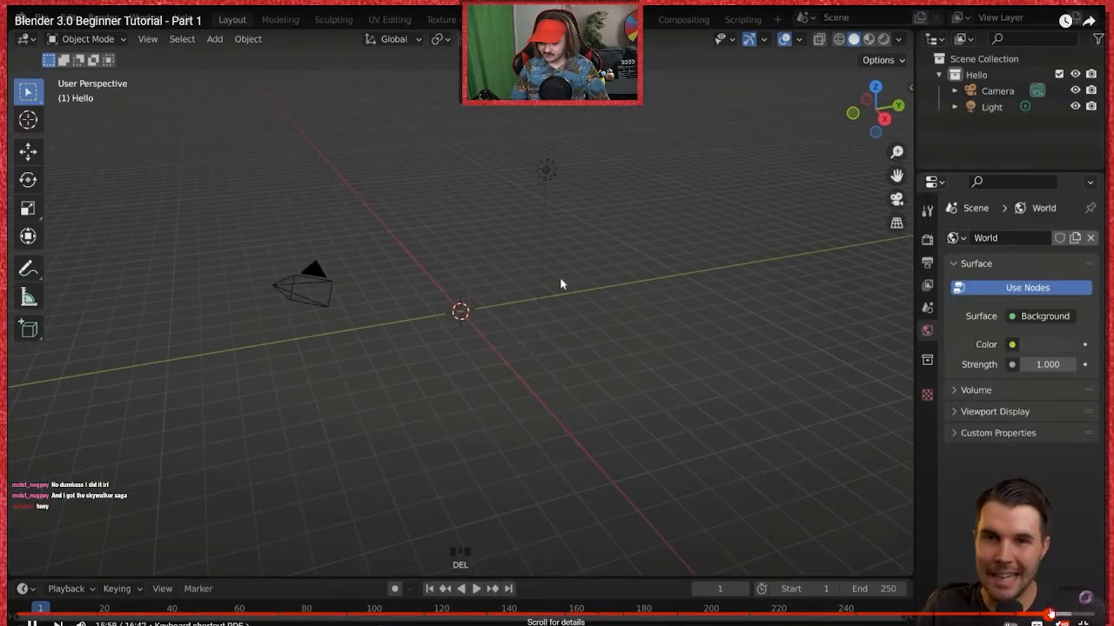
drag(1049, 614, 10, 575)
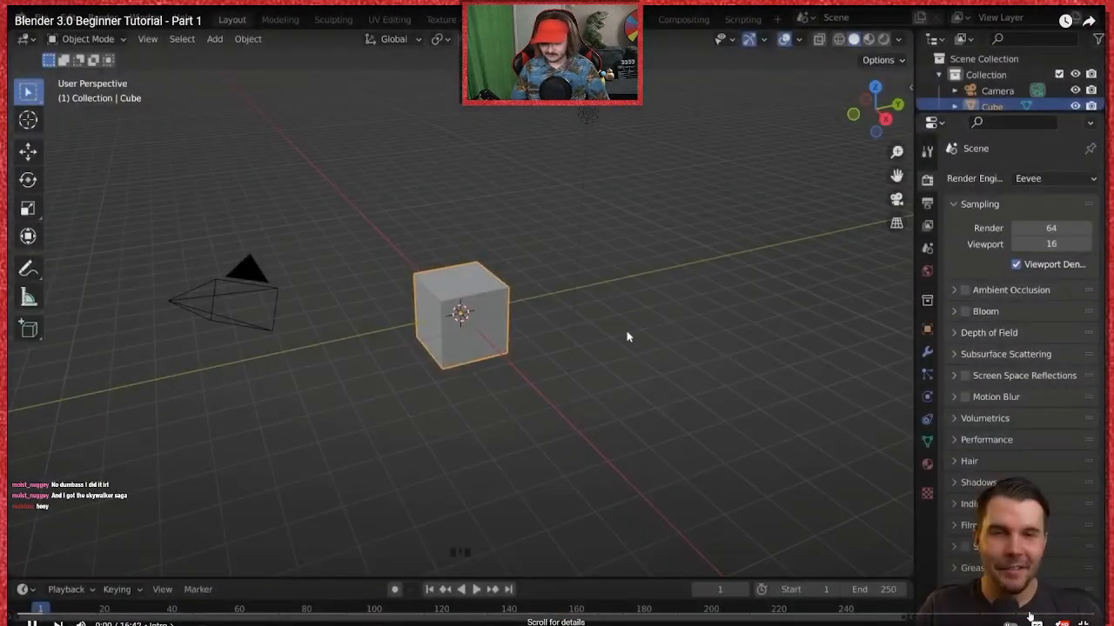
Step: Set the tutorial video's playback quality to 1080p
click(1059, 623)
click(1055, 597)
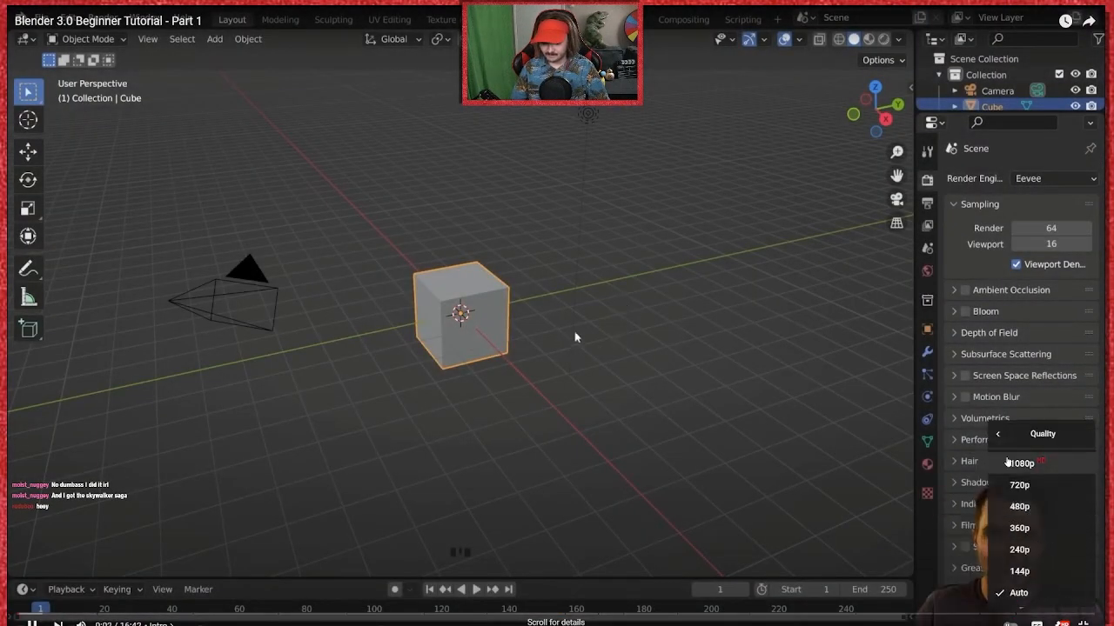
click(1007, 462)
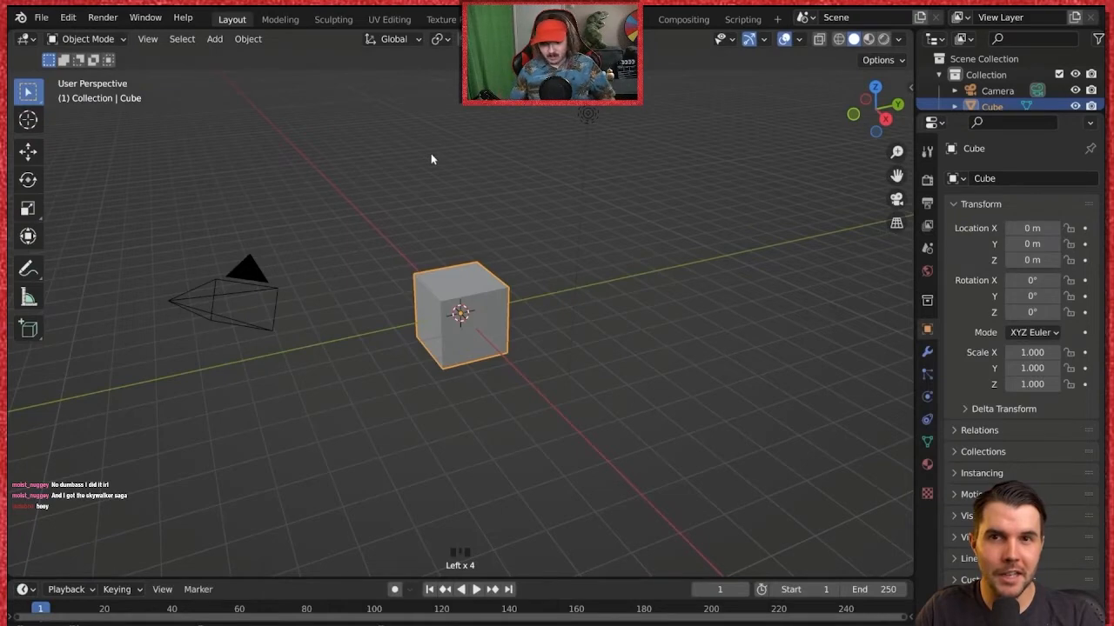
Step: Resume the tutorial in full screen after a pause and turn on its captions
click(707, 172)
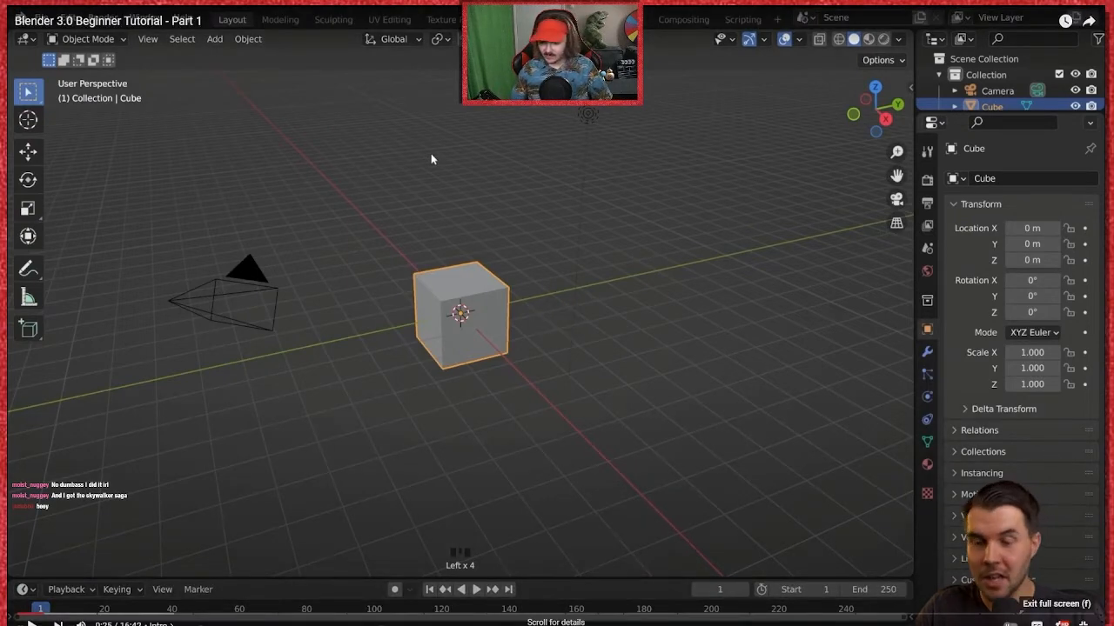
key(Escape)
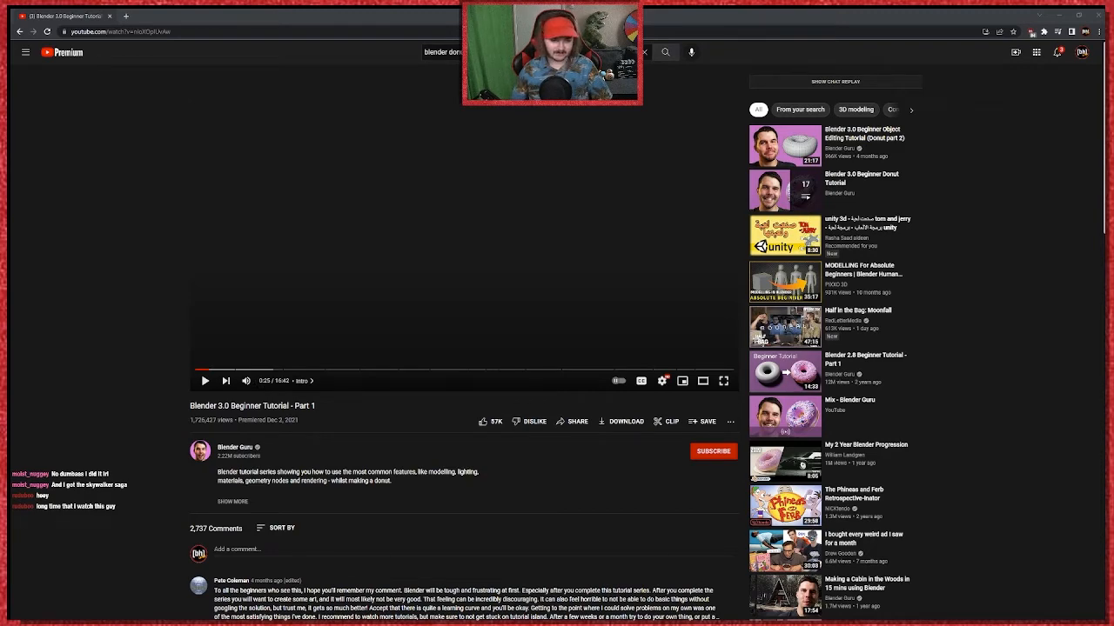
double_click(403, 152)
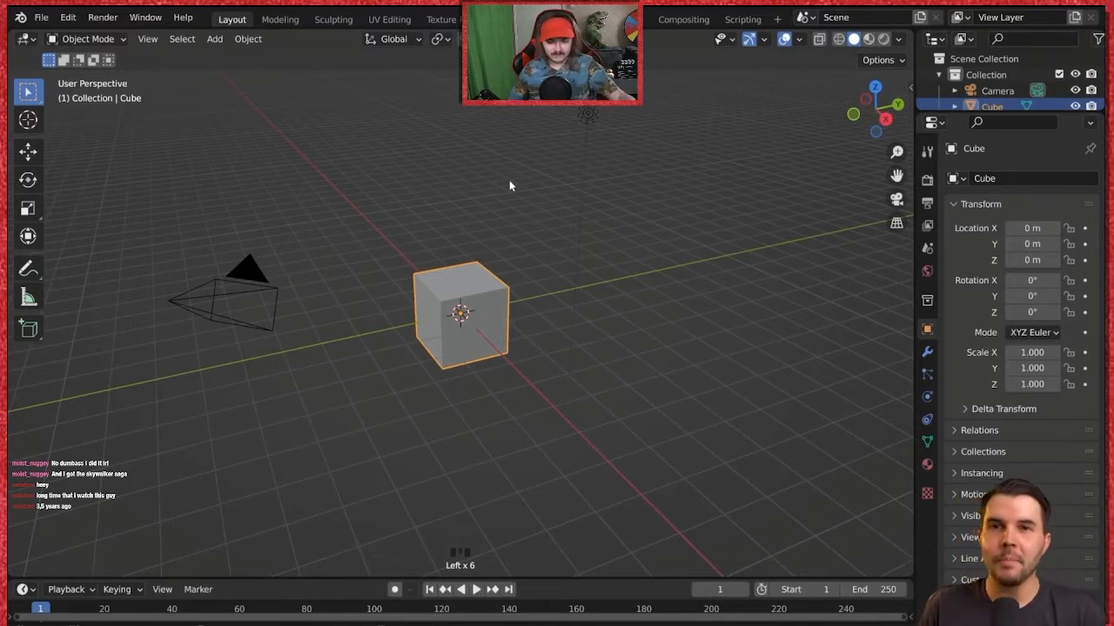
mouse_move(1051, 382)
click(1036, 620)
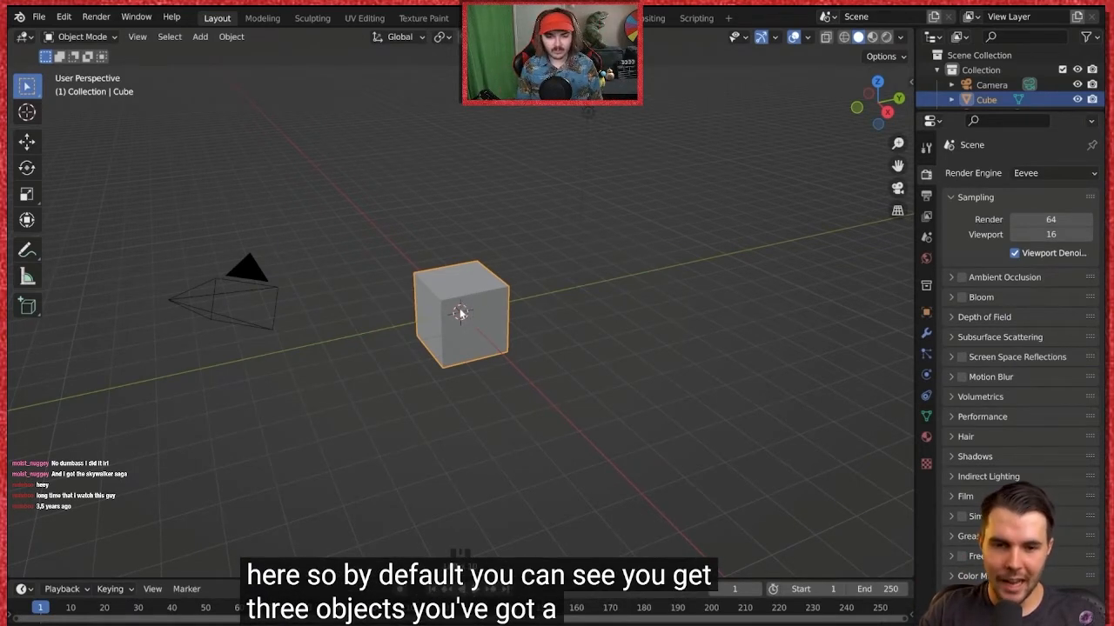
Step: Watch the explanation of the default light and camera, pause the tutorial and switch to Blender
click(589, 114)
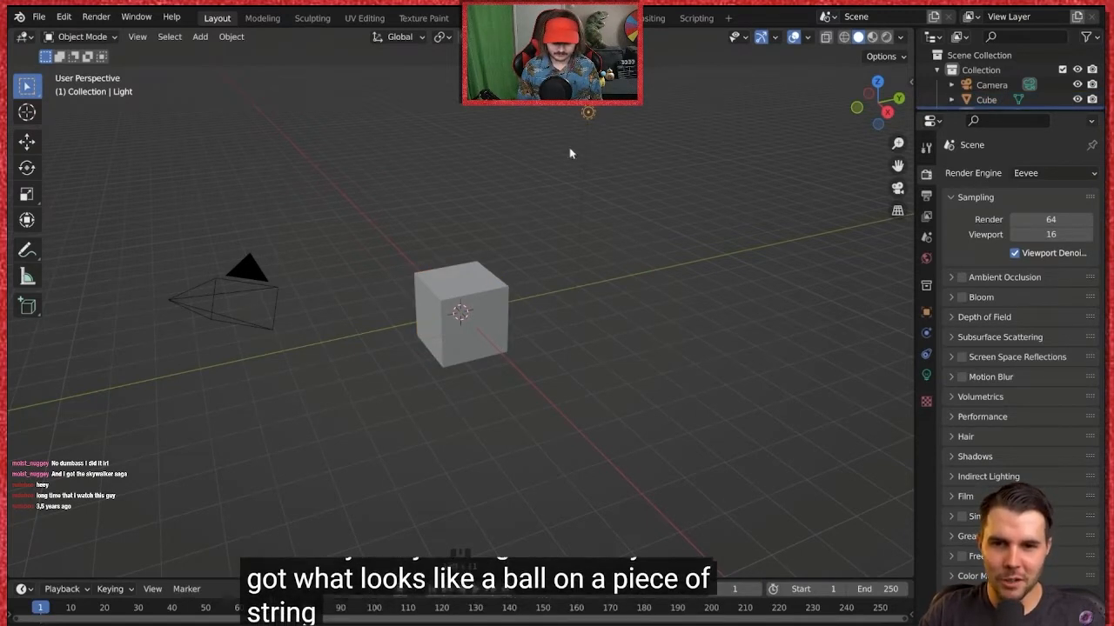
click(218, 301)
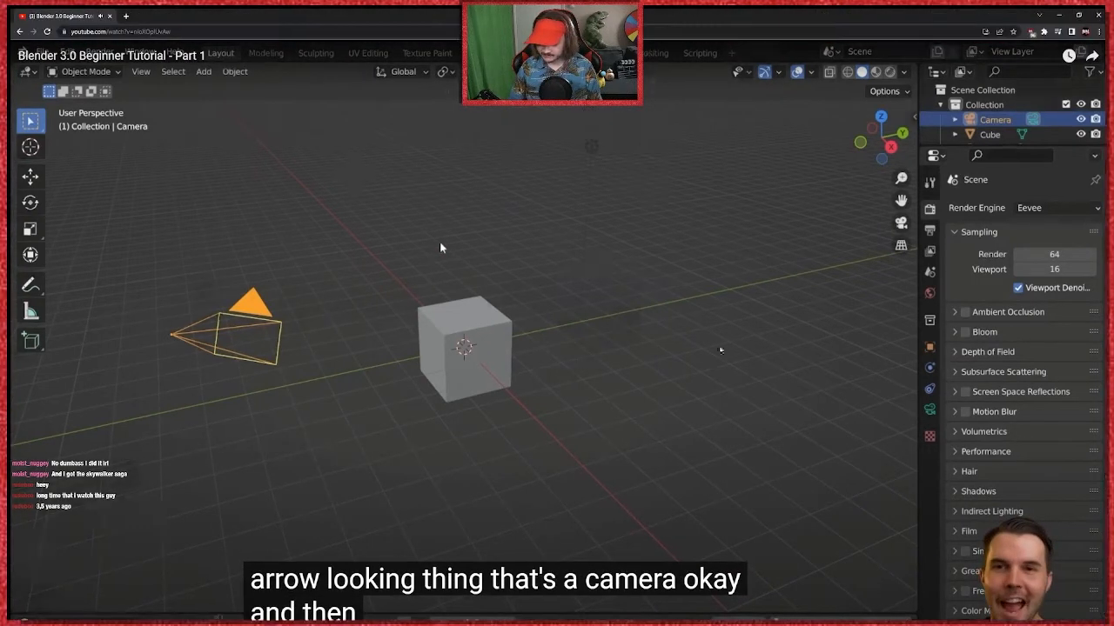
key(Escape)
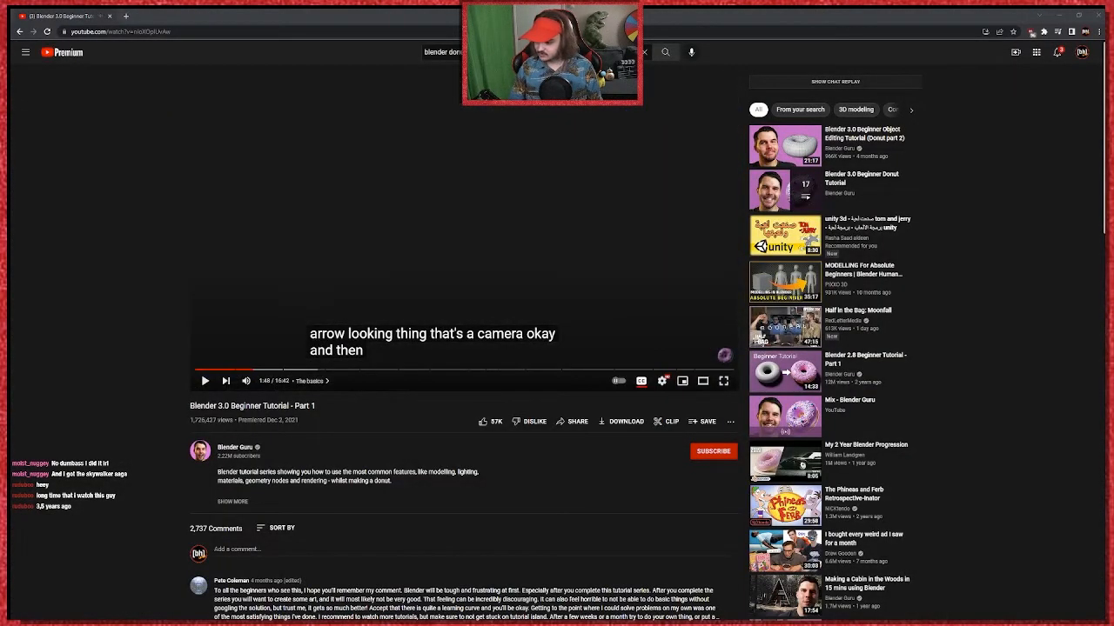
key(alt+Tab)
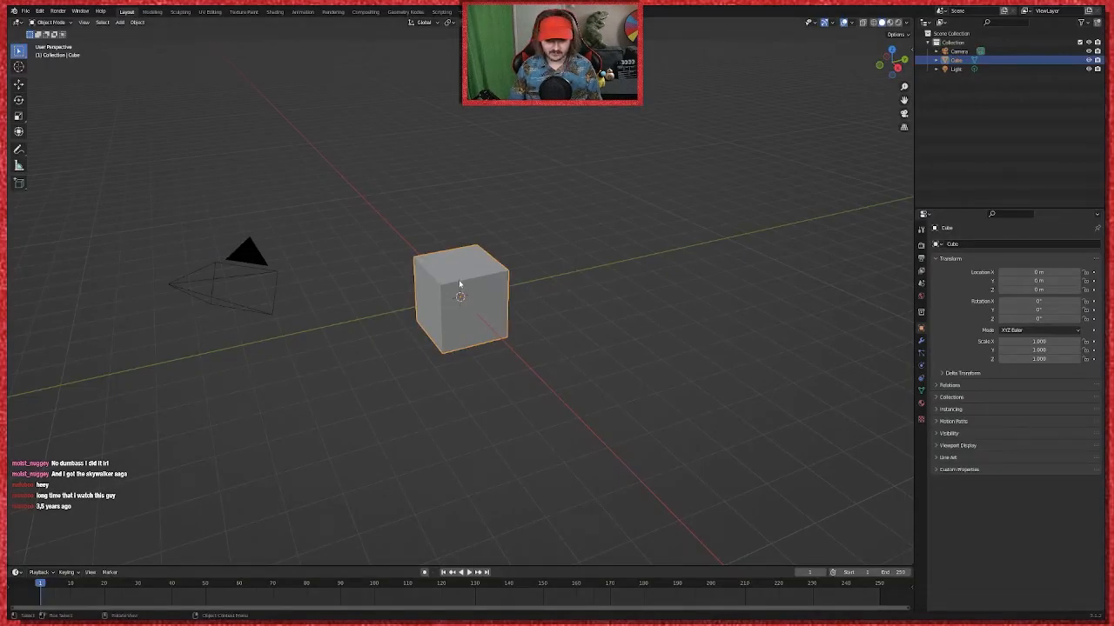
Step: Select the camera and the light in turn in the default scene, and finish with nothing selected
click(225, 277)
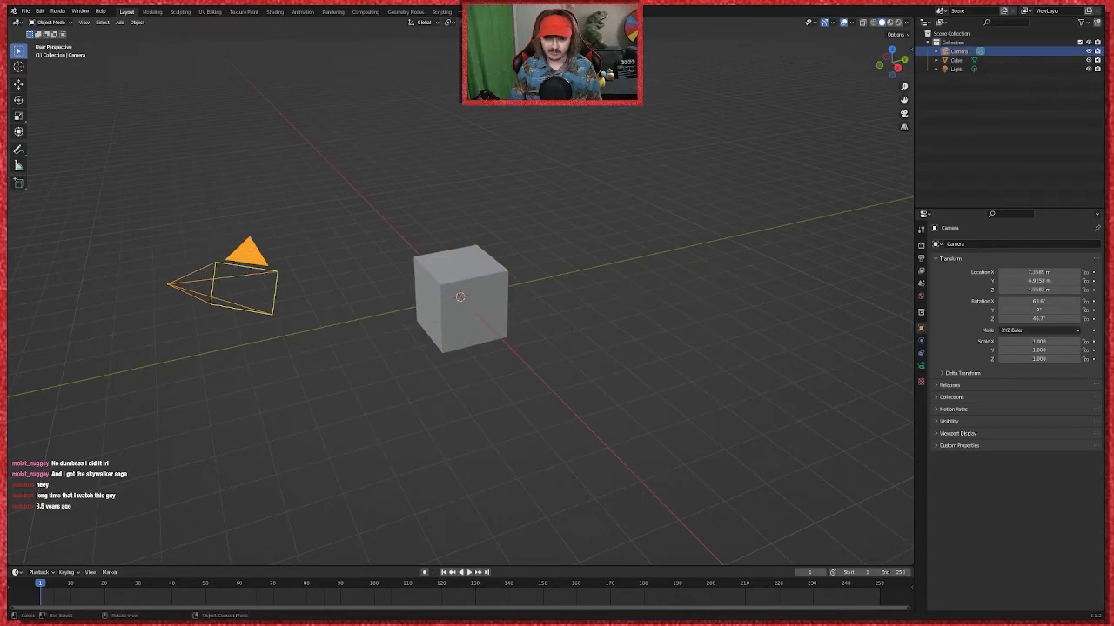
click(956, 69)
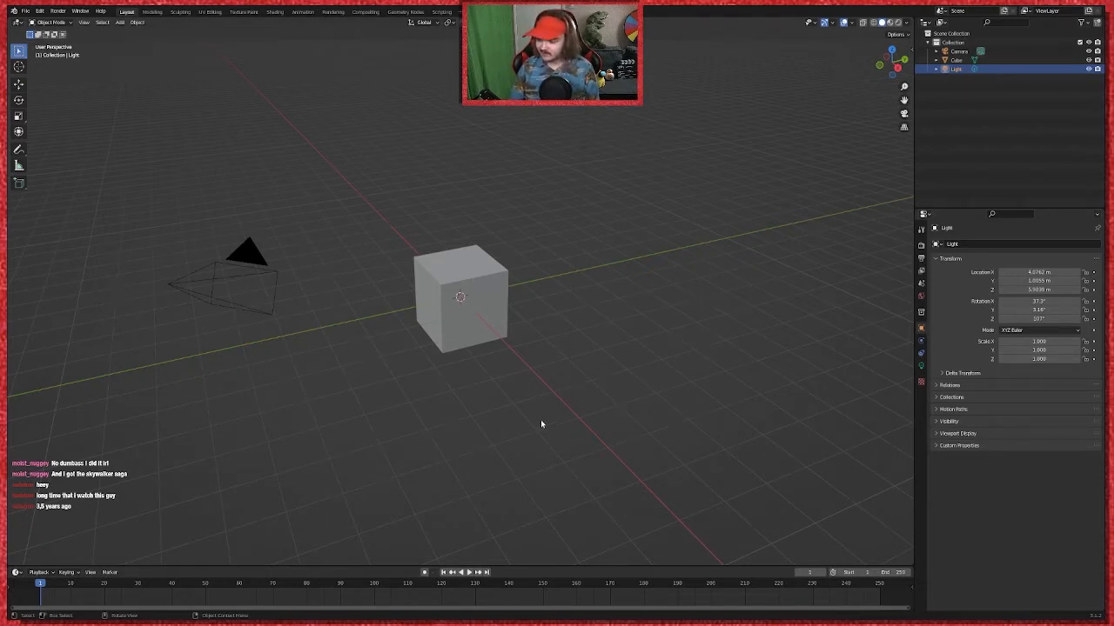
scroll(668, 216, down, 3)
scroll(667, 217, up, 4)
scroll(668, 216, down, 2)
scroll(667, 217, up, 1)
right_click(666, 219)
key(Escape)
click(677, 219)
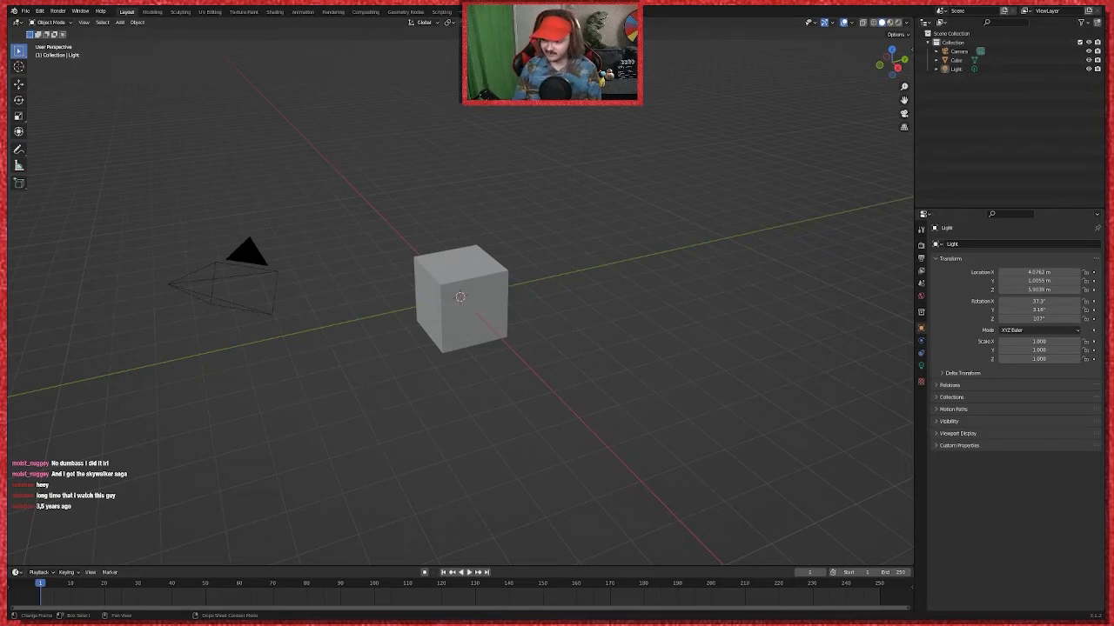
Step: Switch back to the tutorial in the browser, play it in full screen and rewind it to near its beginning
key(alt+Tab)
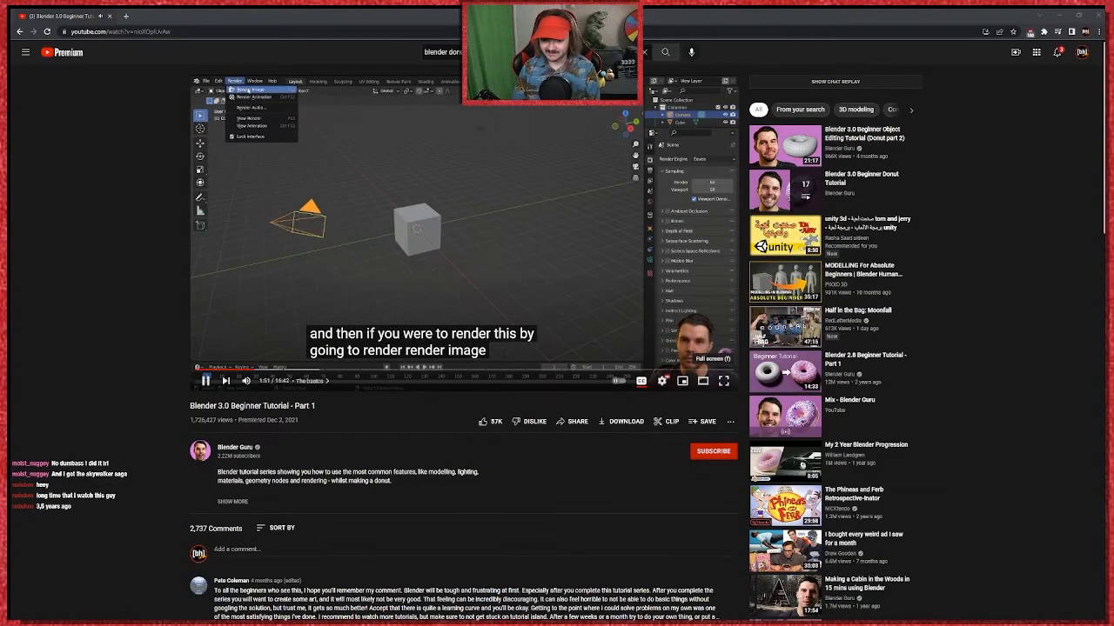
key(F11)
click(719, 346)
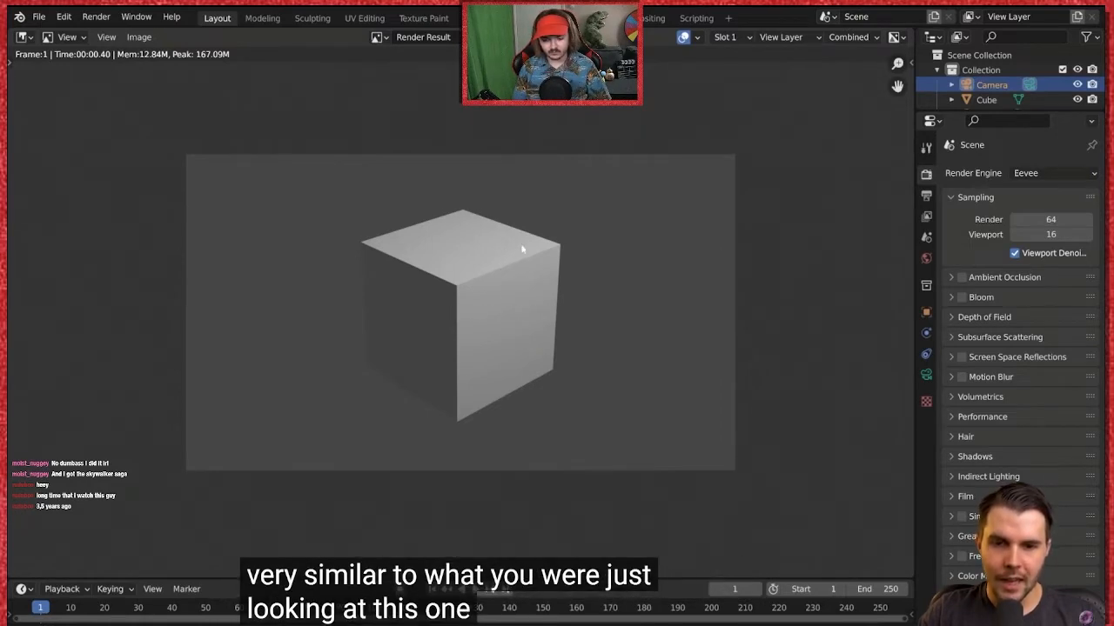
key(Left)
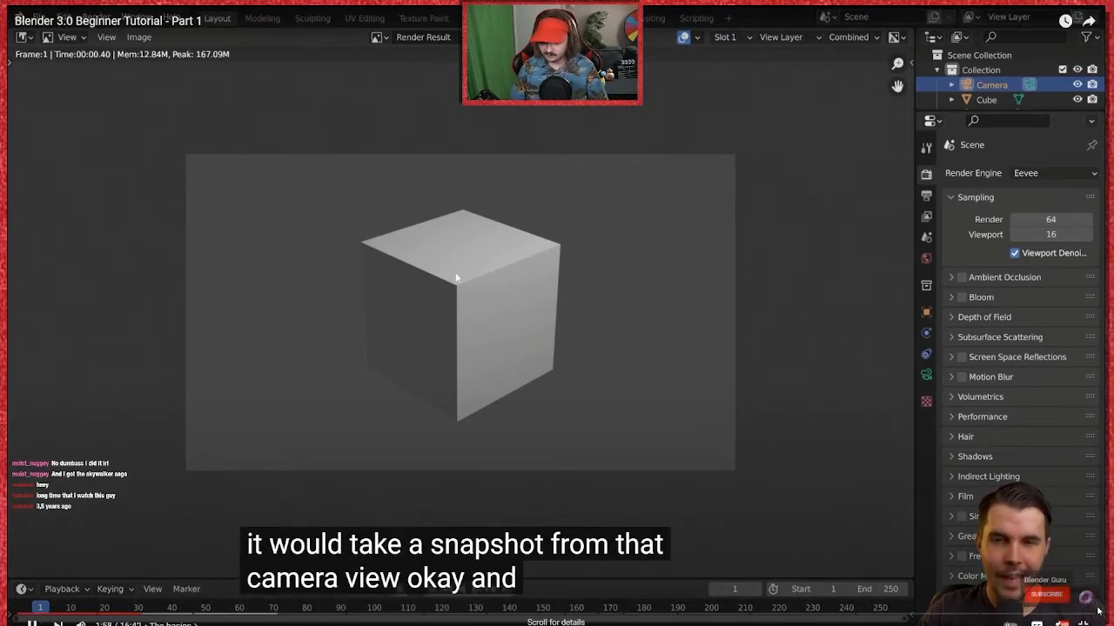
click(1090, 614)
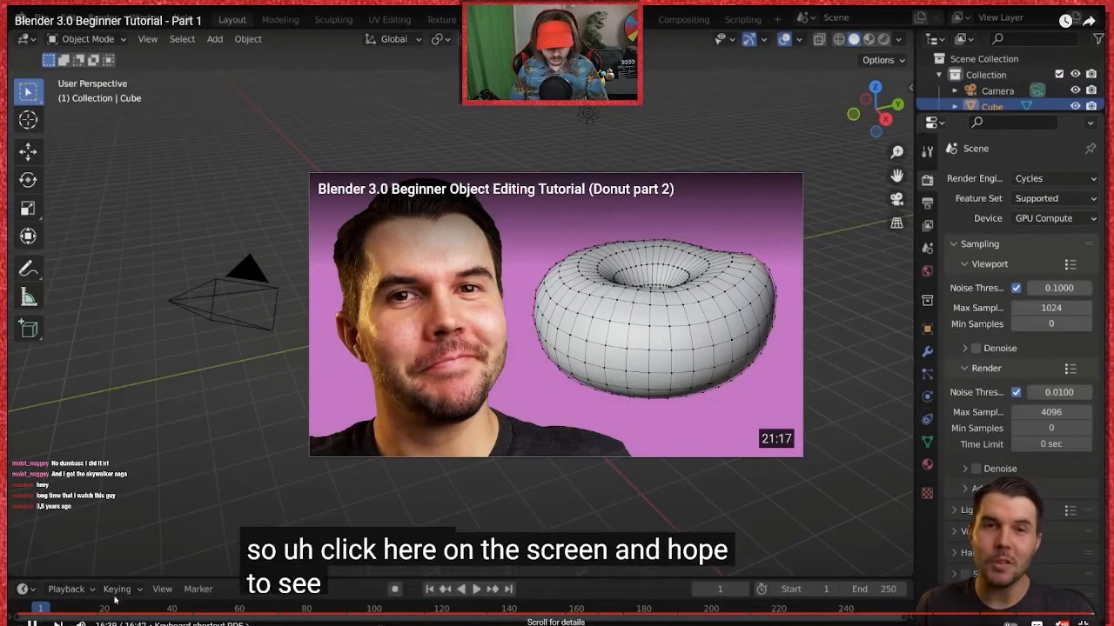
click(38, 616)
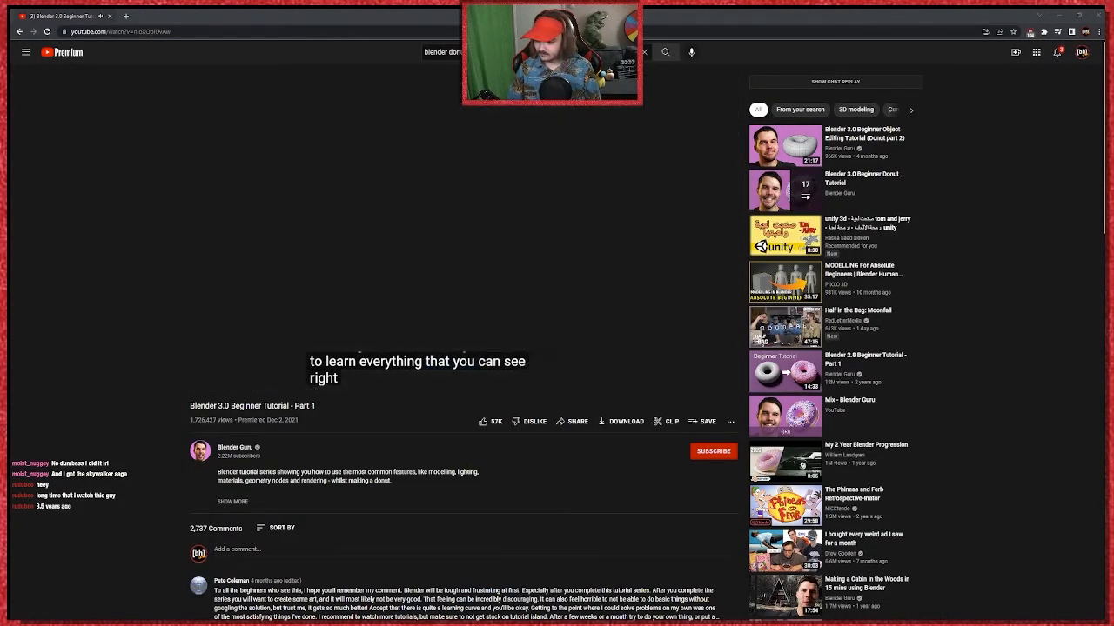
Step: Switch to Blender and render an image of the default scene
key(alt+Tab)
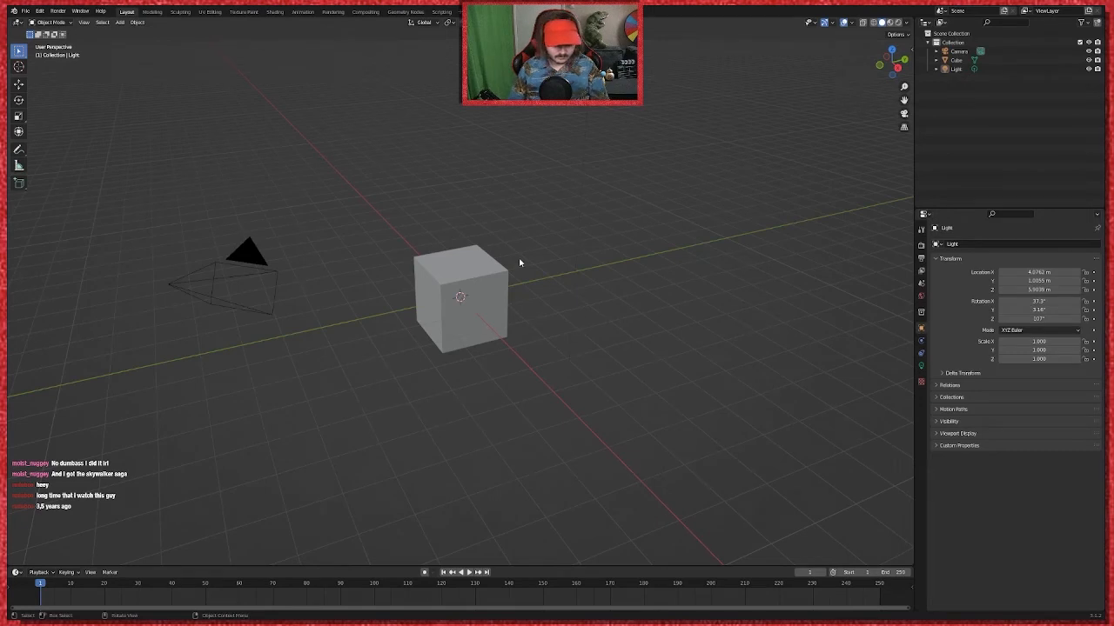
key(F12)
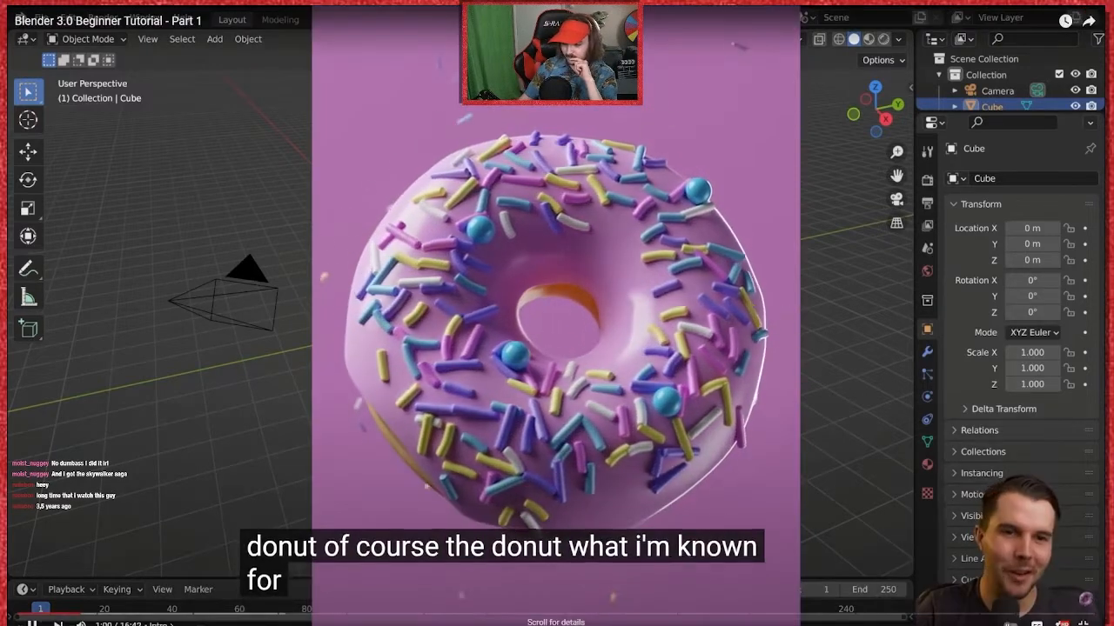
Step: Skip the tutorial video ahead past the donut introduction
click(523, 312)
click(523, 311)
key(Right)
key(Right)
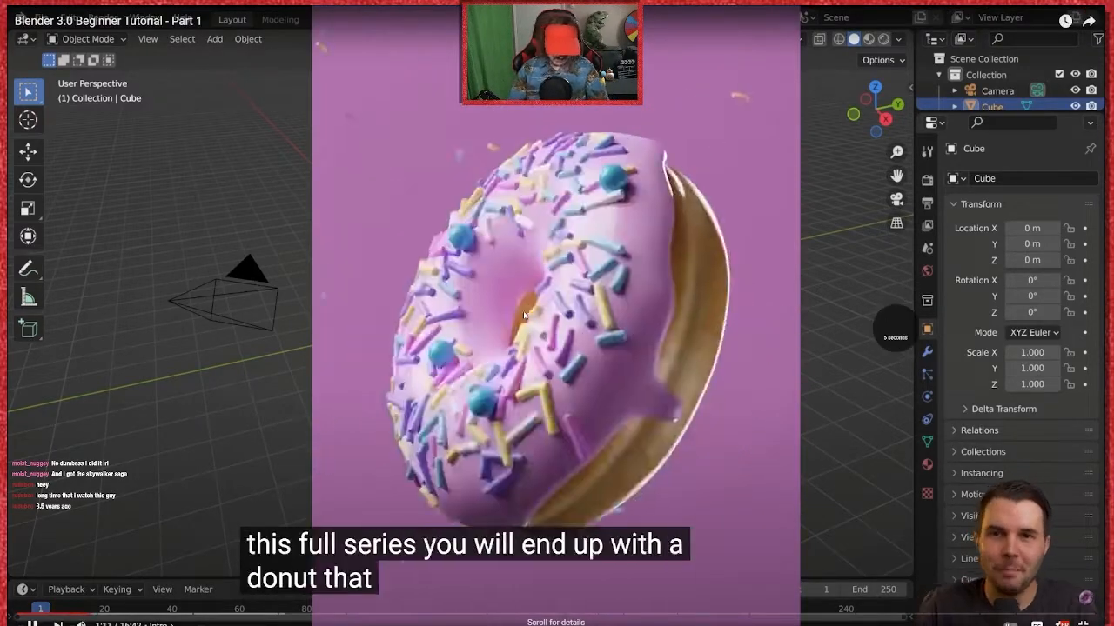
key(Right)
key(Right)
key(Right)
key(Right)
key(Right)
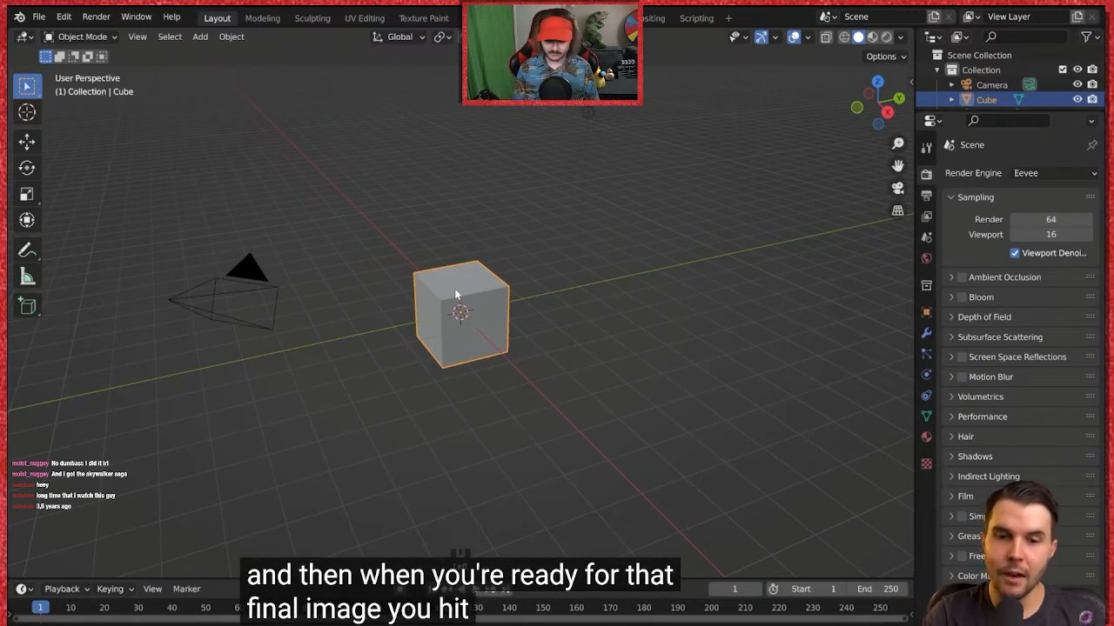
Step: Watch the rendering explanation, leave full screen briefly and continue the tutorial in full screen
key(F12)
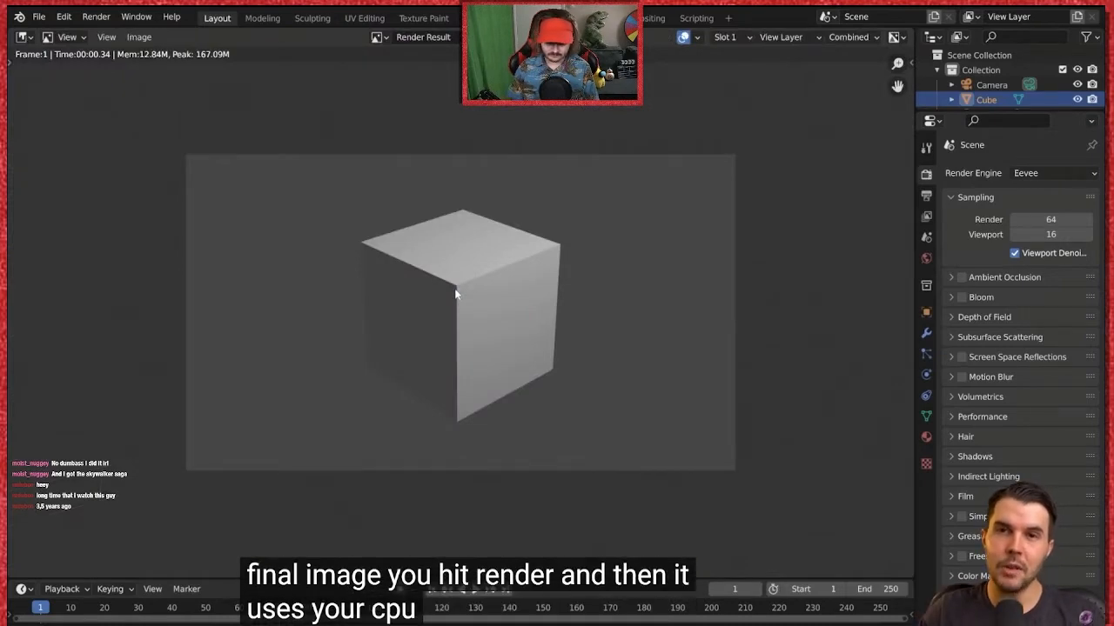
click(1090, 604)
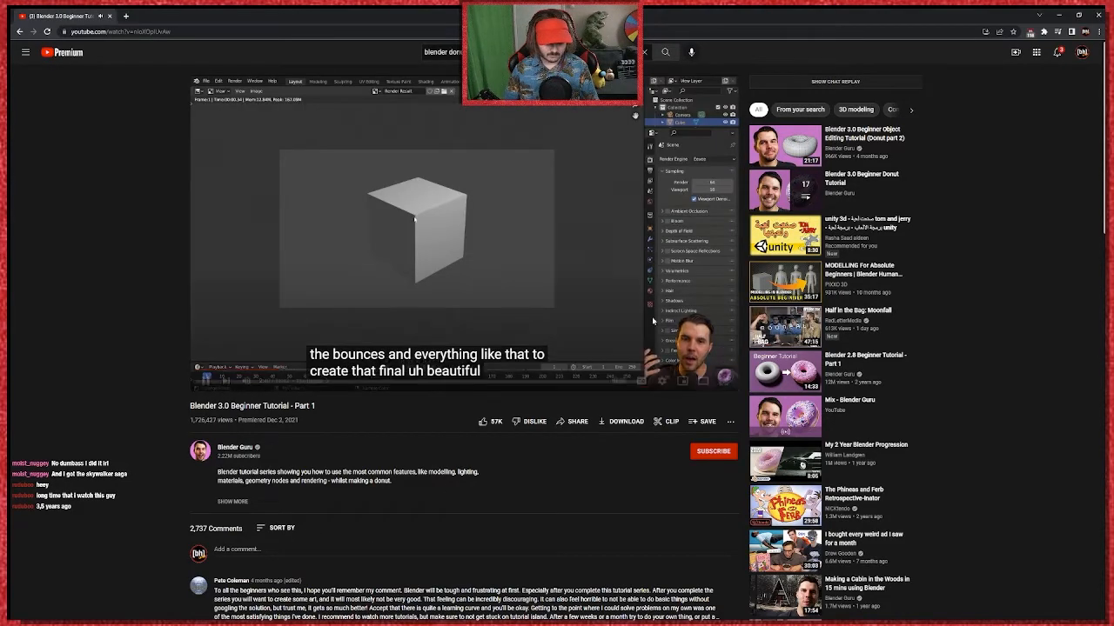
key(F11)
click(720, 346)
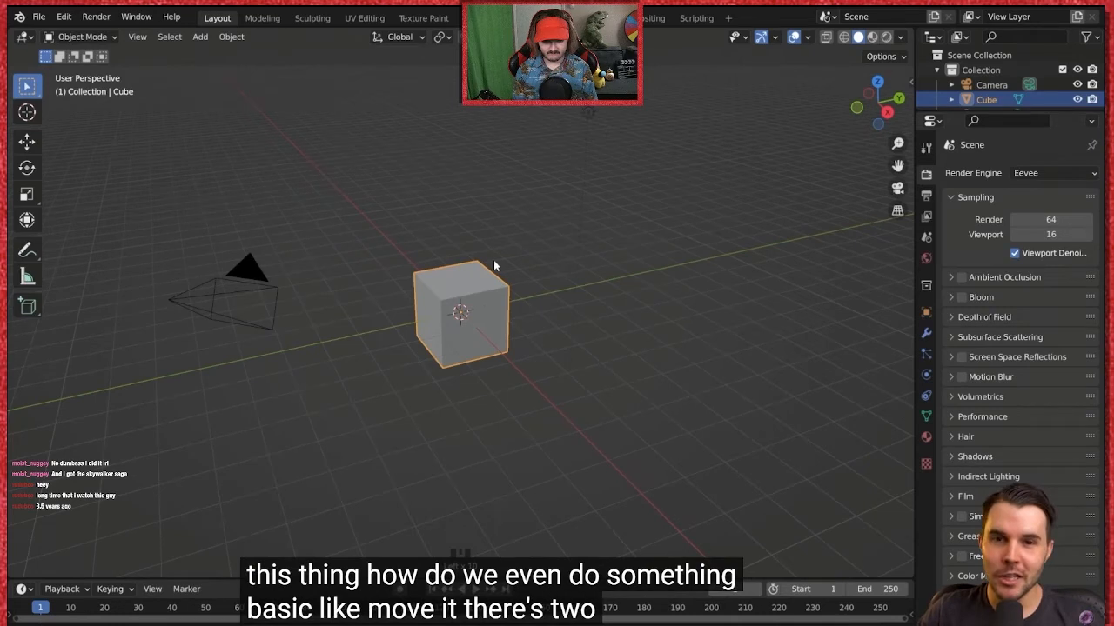
Step: Watch the Moving objects section on moving the cube, pause the tutorial at 3:32 and leave full screen
click(27, 144)
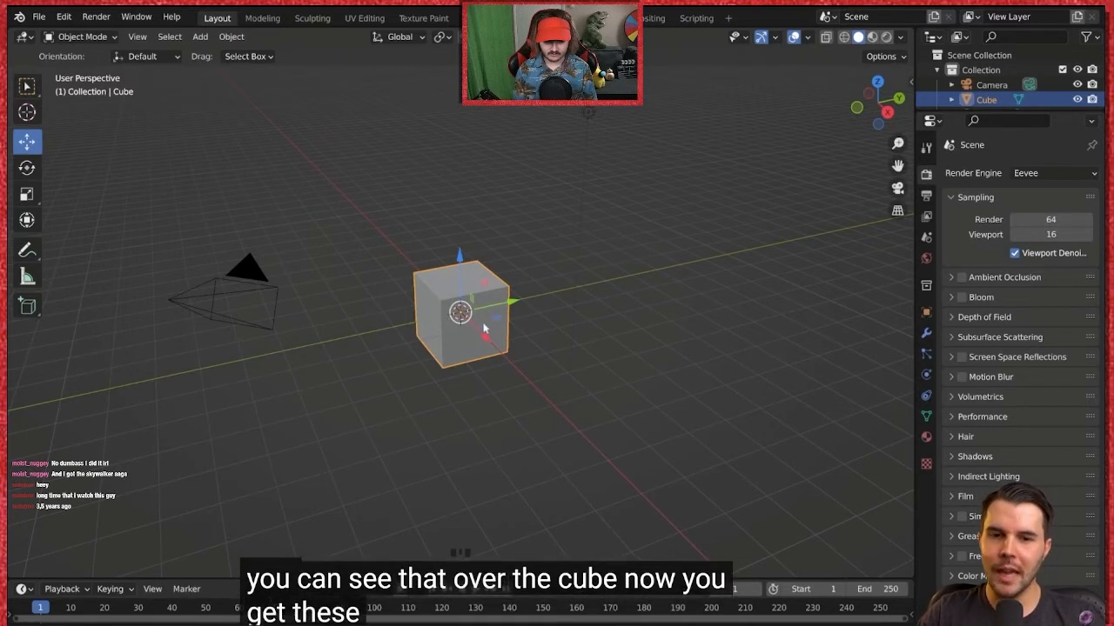
drag(460, 256, 486, 211)
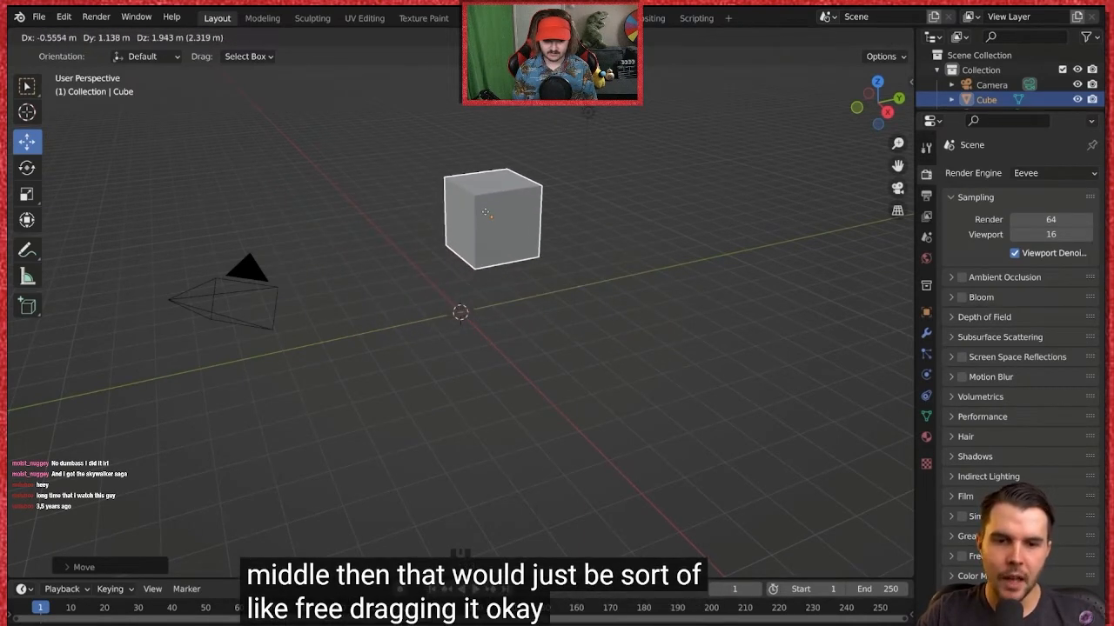
right_click(485, 211)
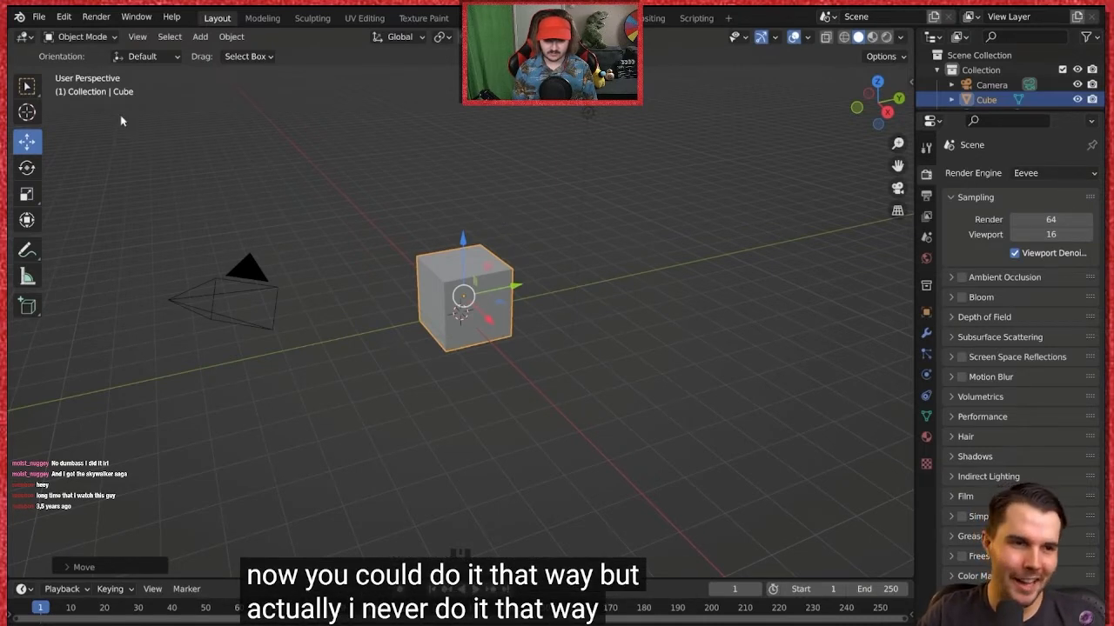
click(26, 85)
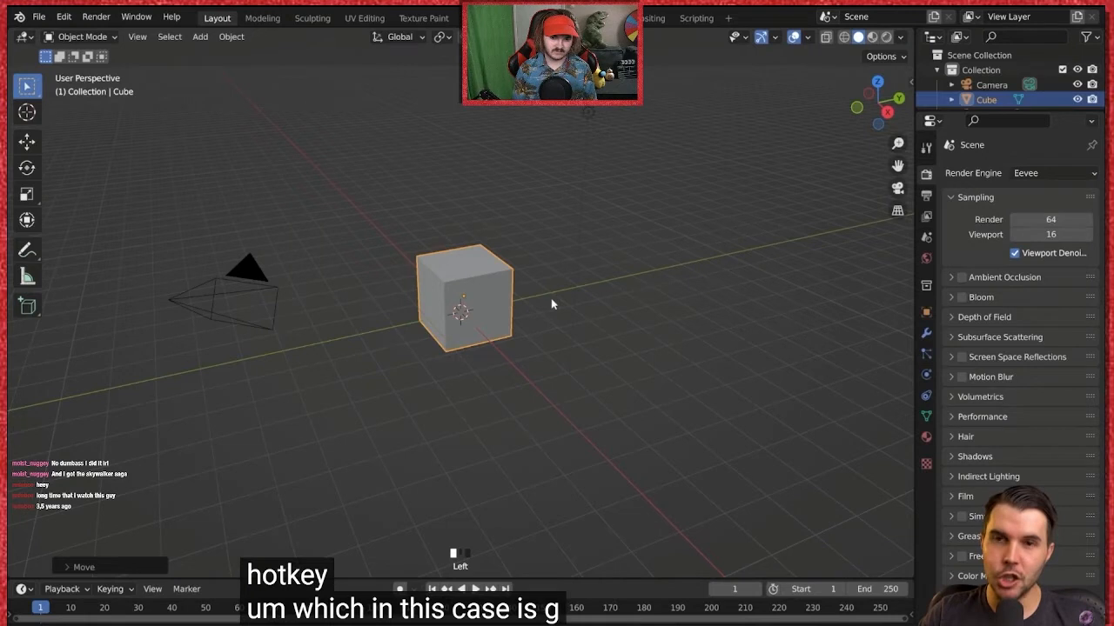
key(g)
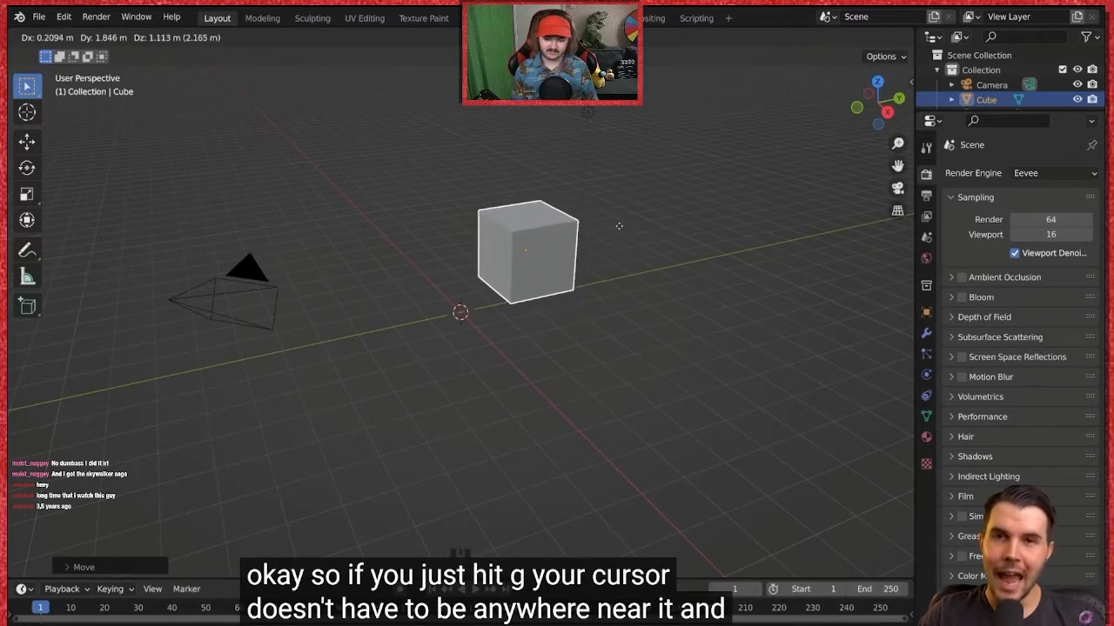
click(856, 15)
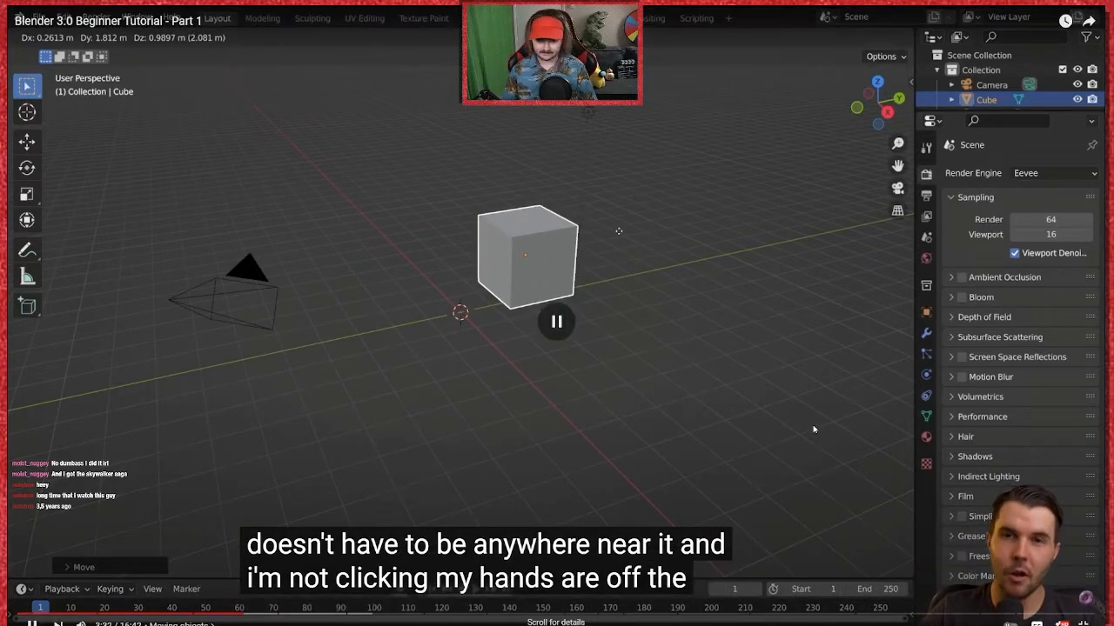
key(Escape)
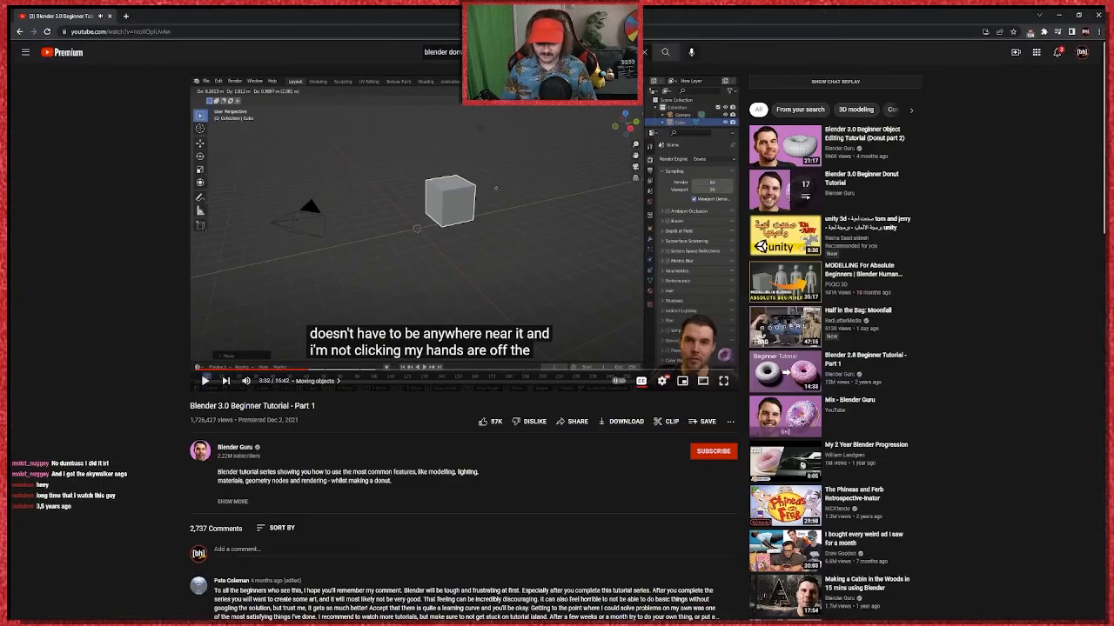
Step: Switch to Blender, move the cube freely to about 2.7 m above the ground plane, and clear its location
key(alt+Tab)
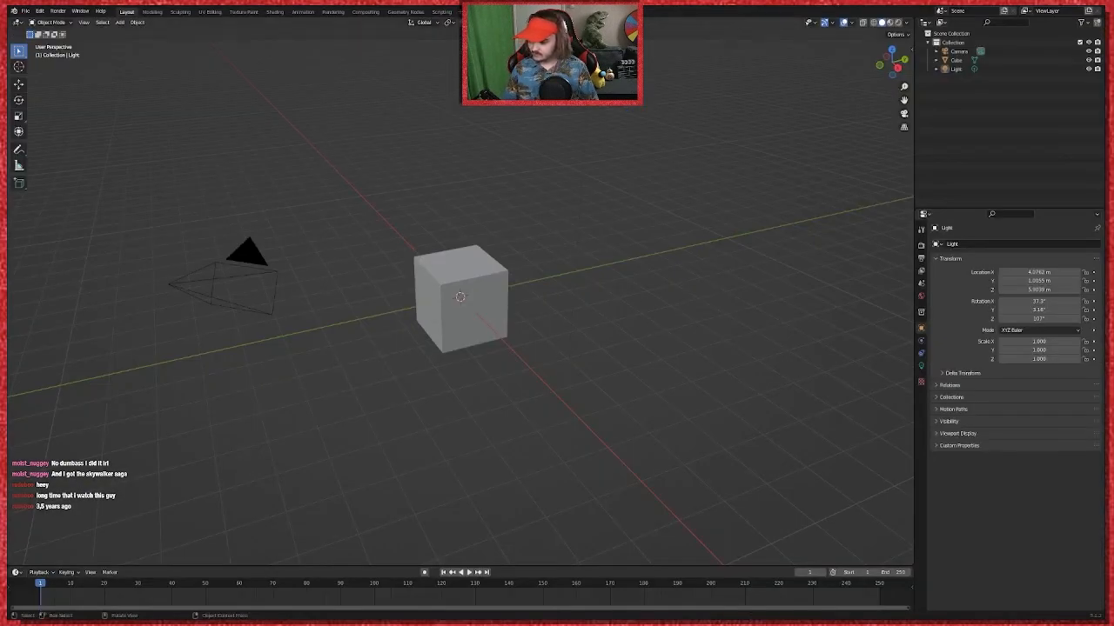
click(445, 321)
key(g)
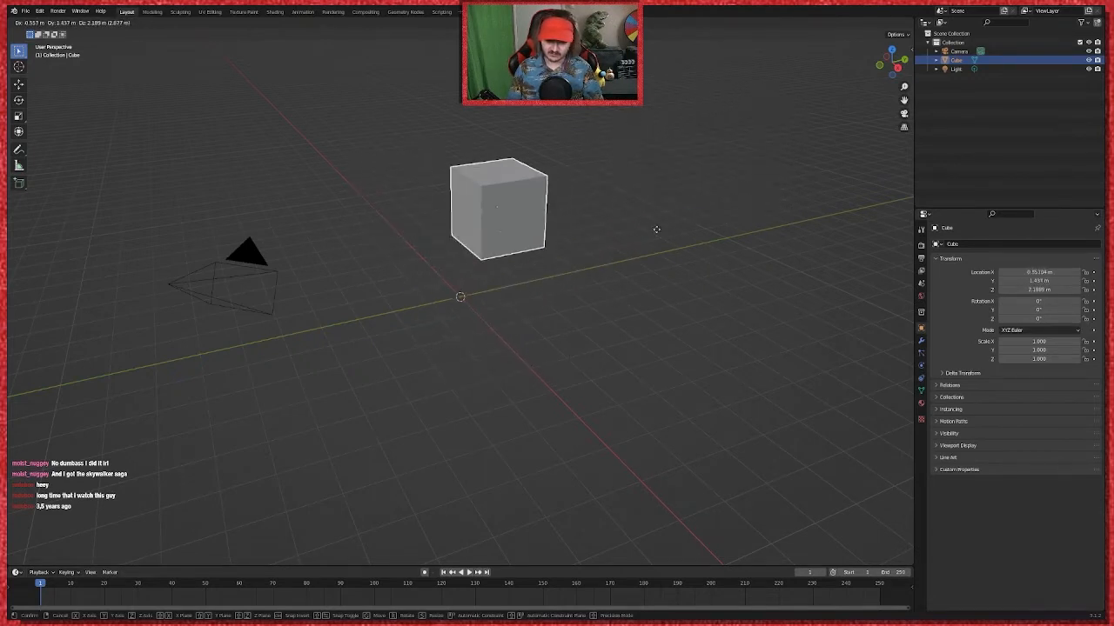
click(597, 248)
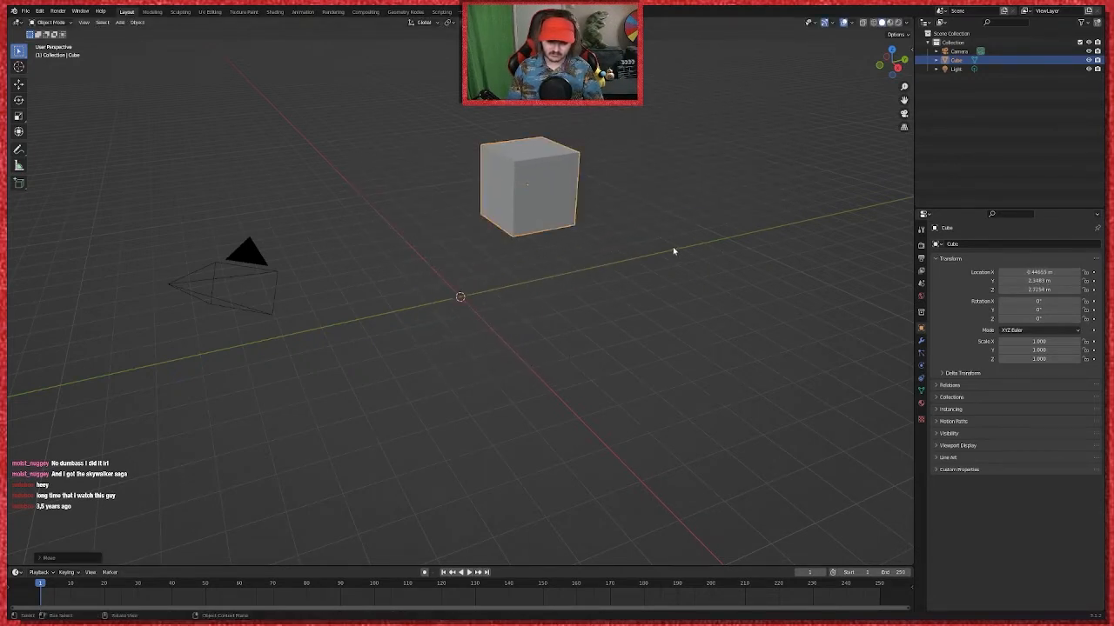
key(alt+g)
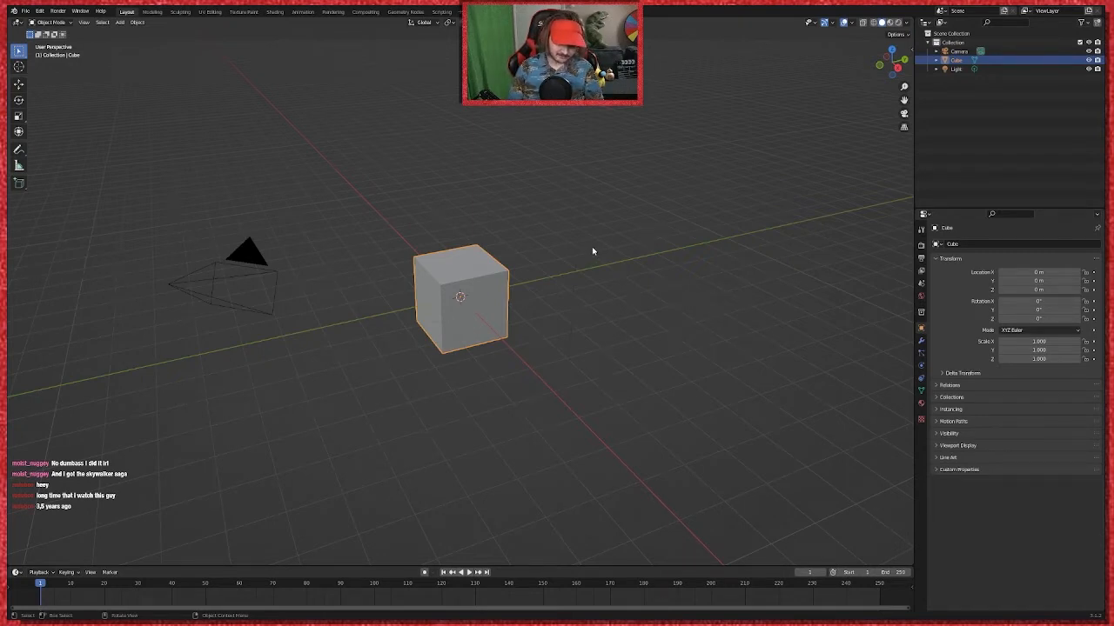
Step: Move the cube freely about 12.4 m away from the origin and undo the move
key(g)
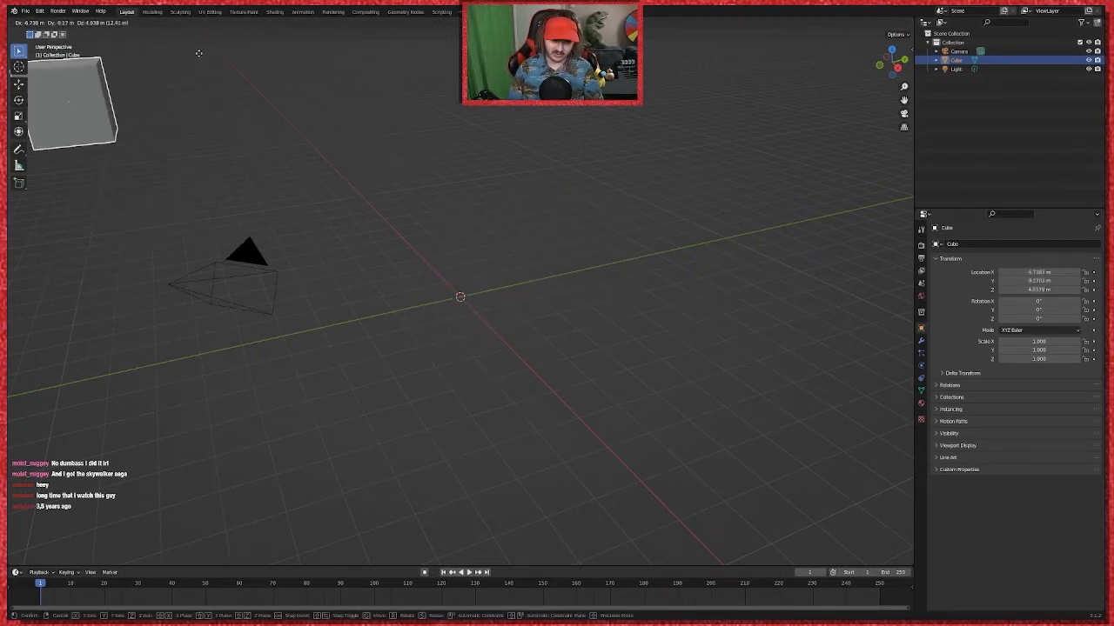
click(197, 60)
key(ctrl+z)
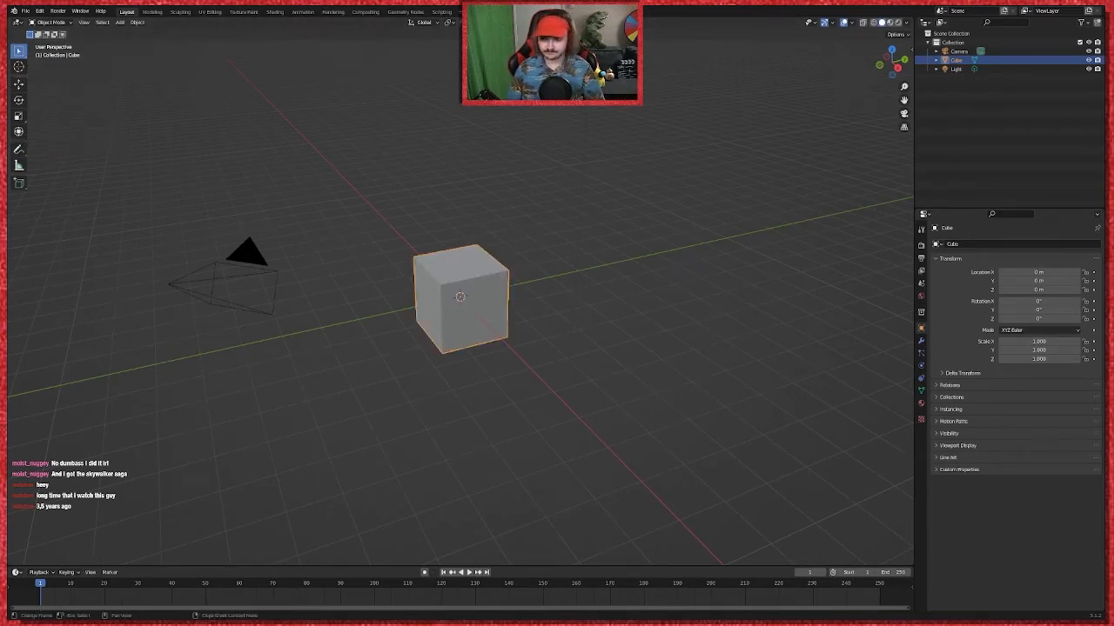
Step: Return to the tutorial in the browser, watch the rest of the cube-moving demonstration in full screen, and pause at 3:56
key(alt+Tab)
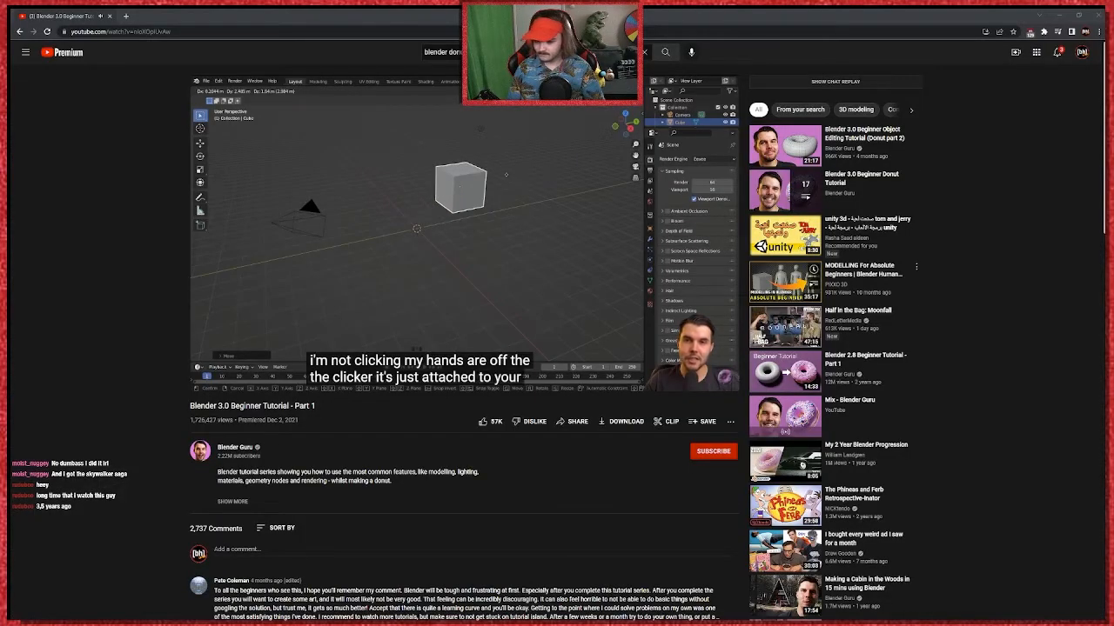
key(F11)
key(f)
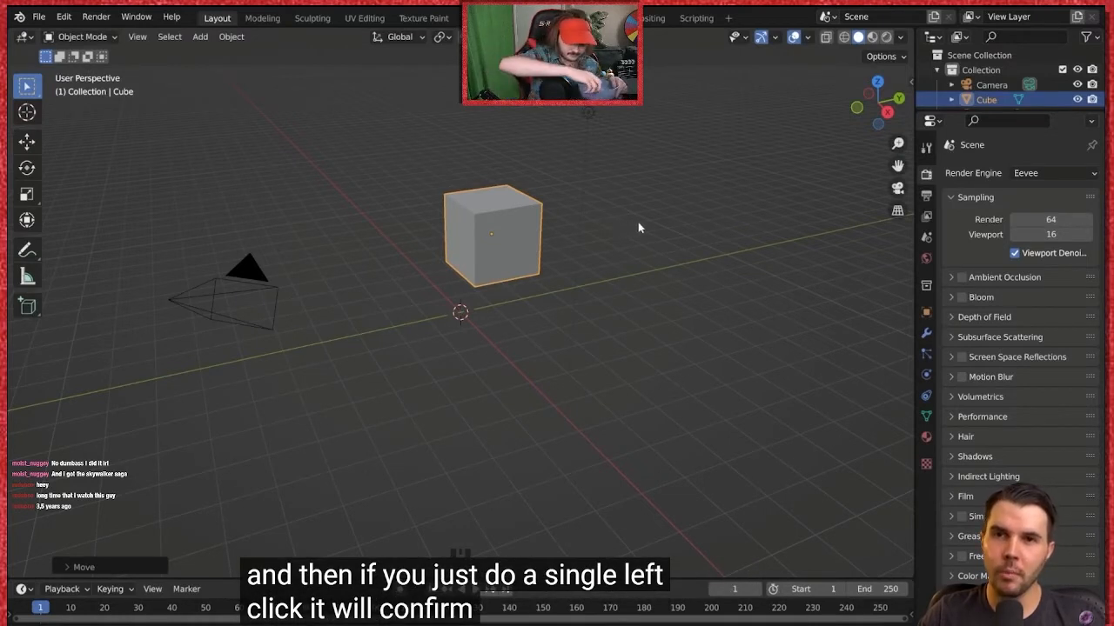
key(g)
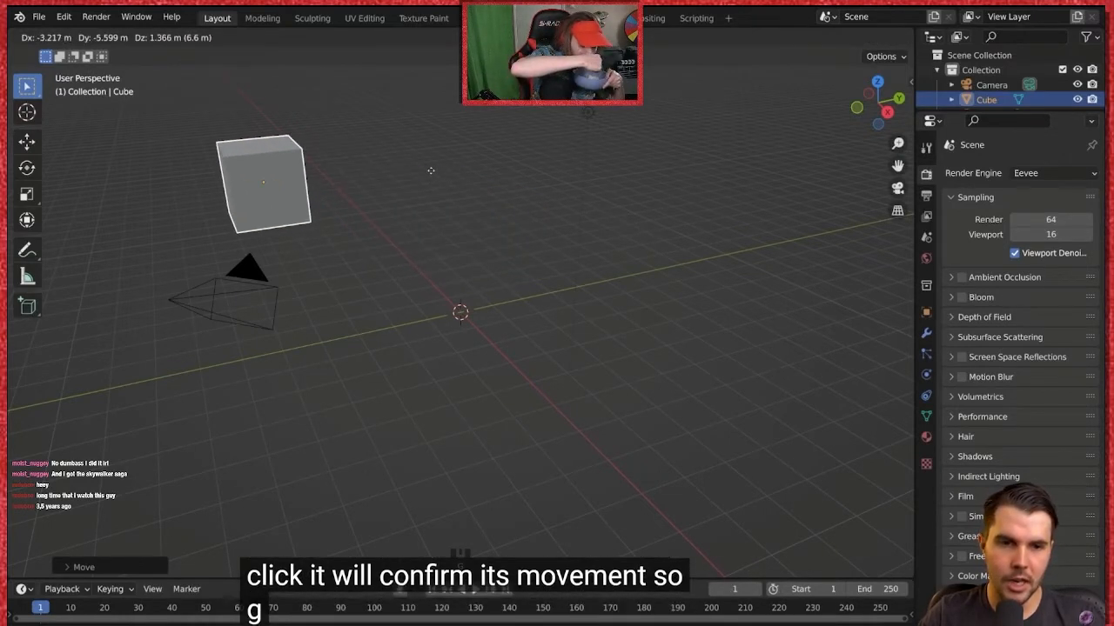
click(430, 170)
key(g)
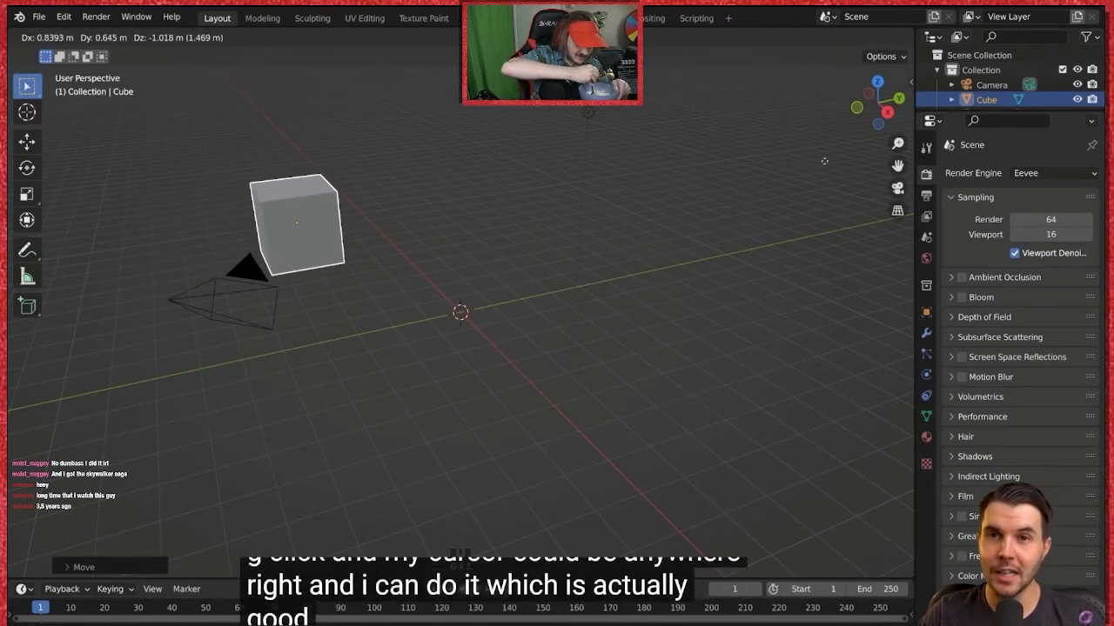
click(795, 351)
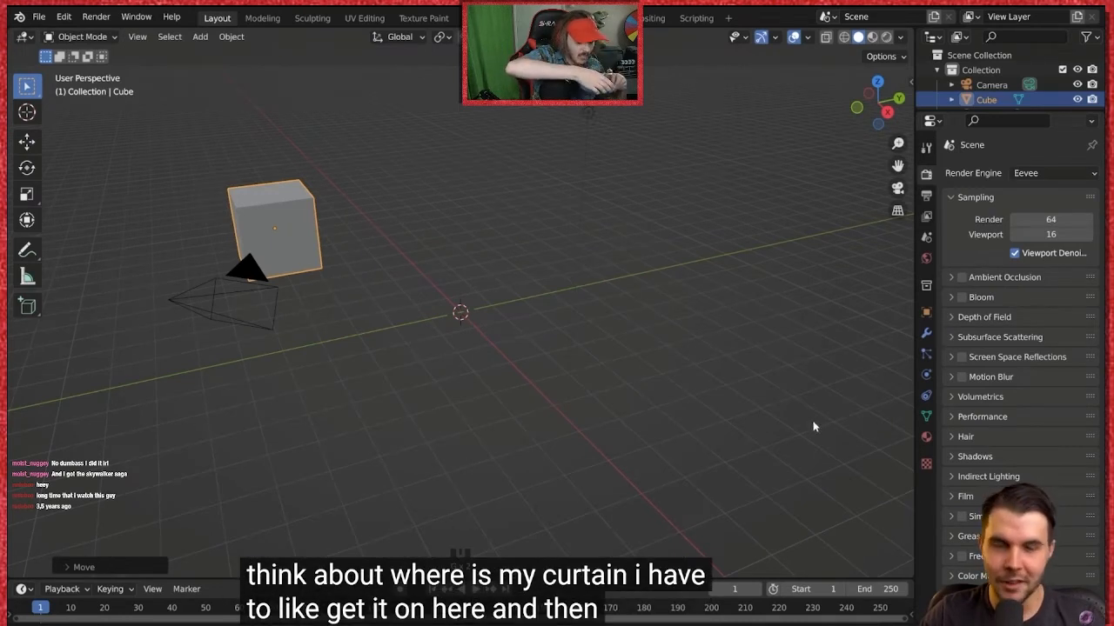
key(g)
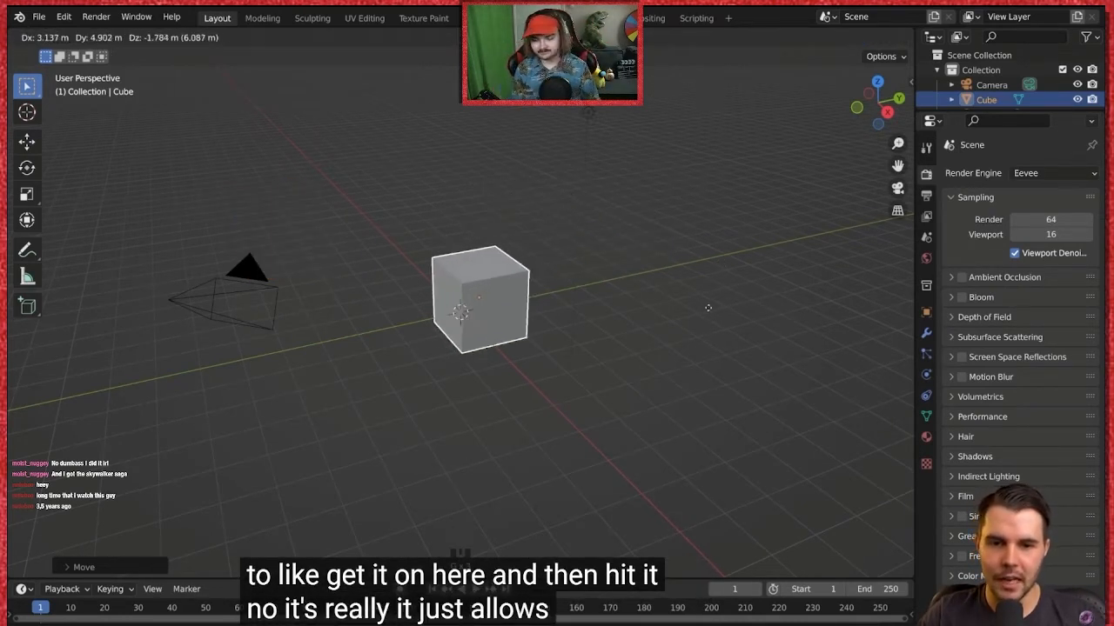
click(719, 329)
key(g)
click(709, 325)
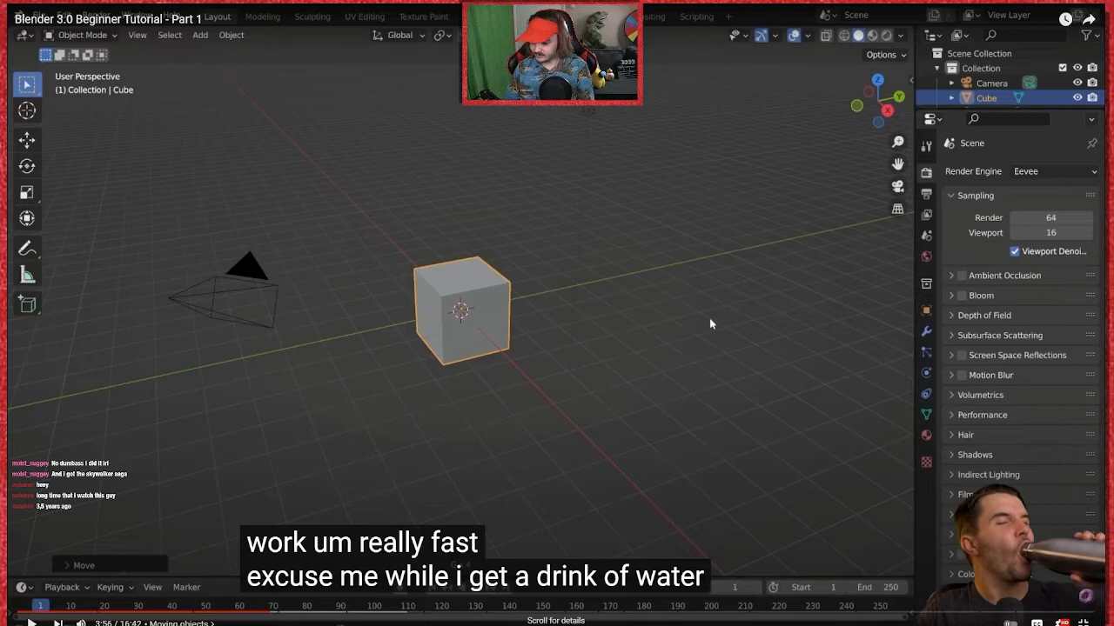
Step: Resume the tutorial through the explanation of X and Y axis snapping, pause at 4:27 and leave full screen
click(710, 320)
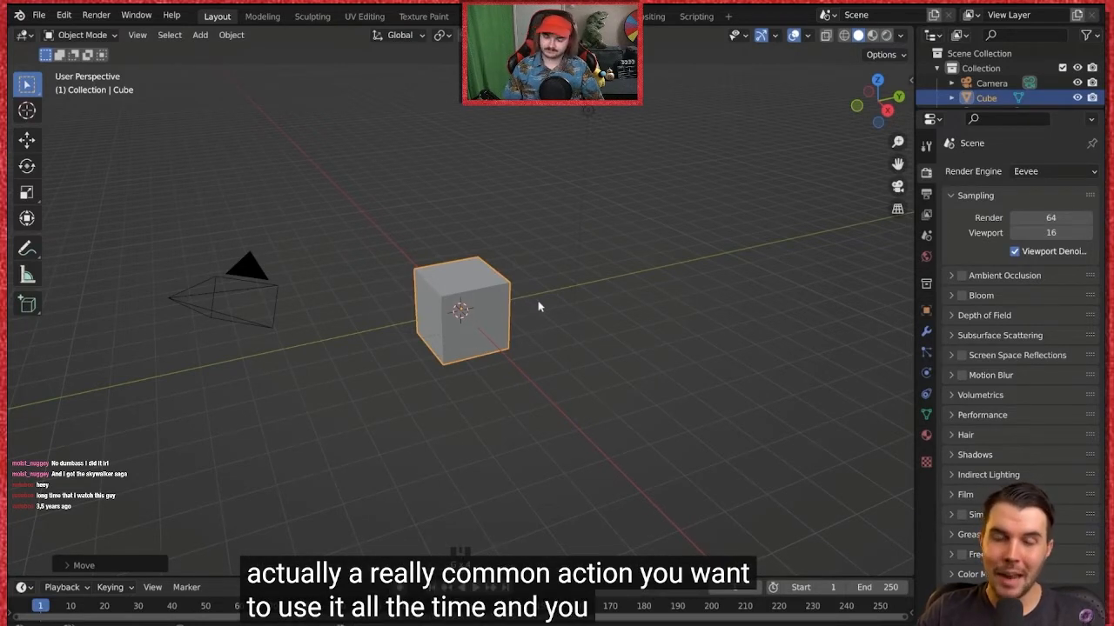
key(g)
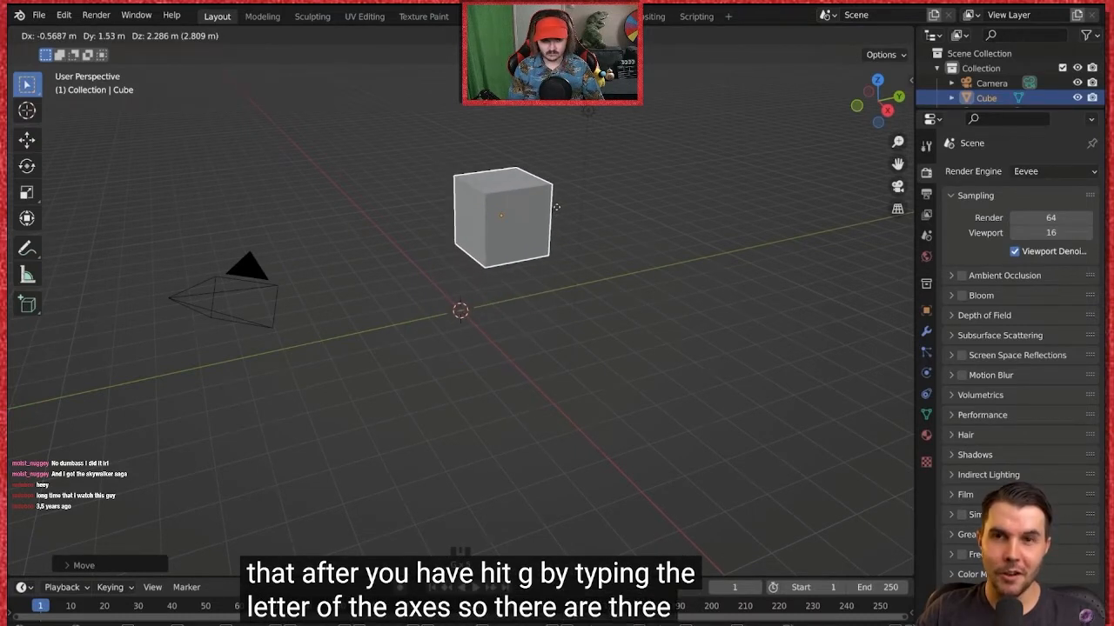
key(x)
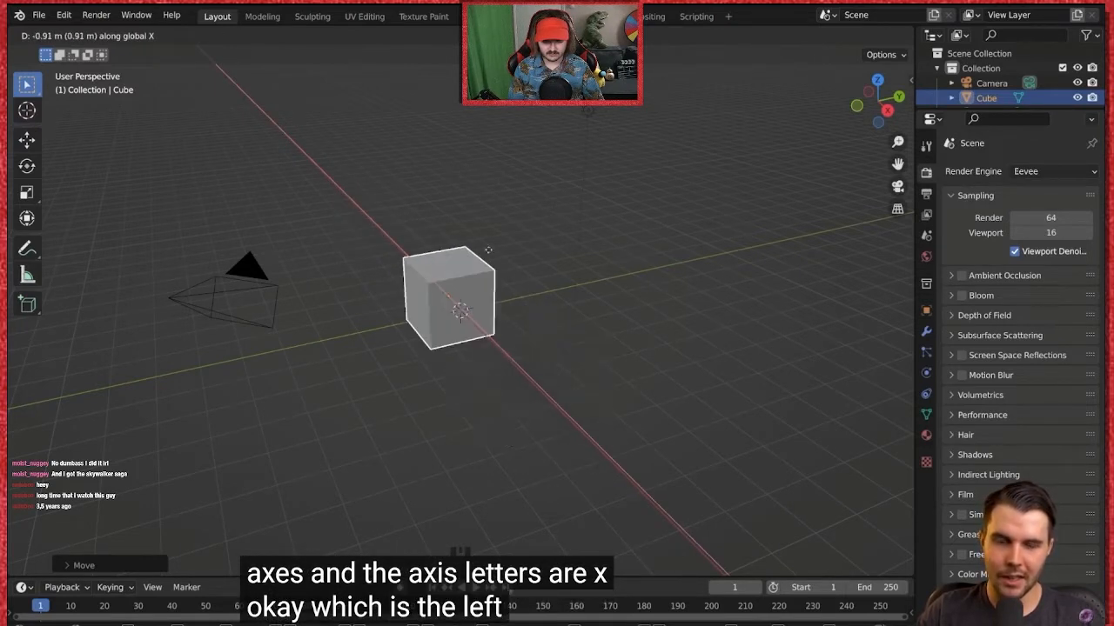
key(y)
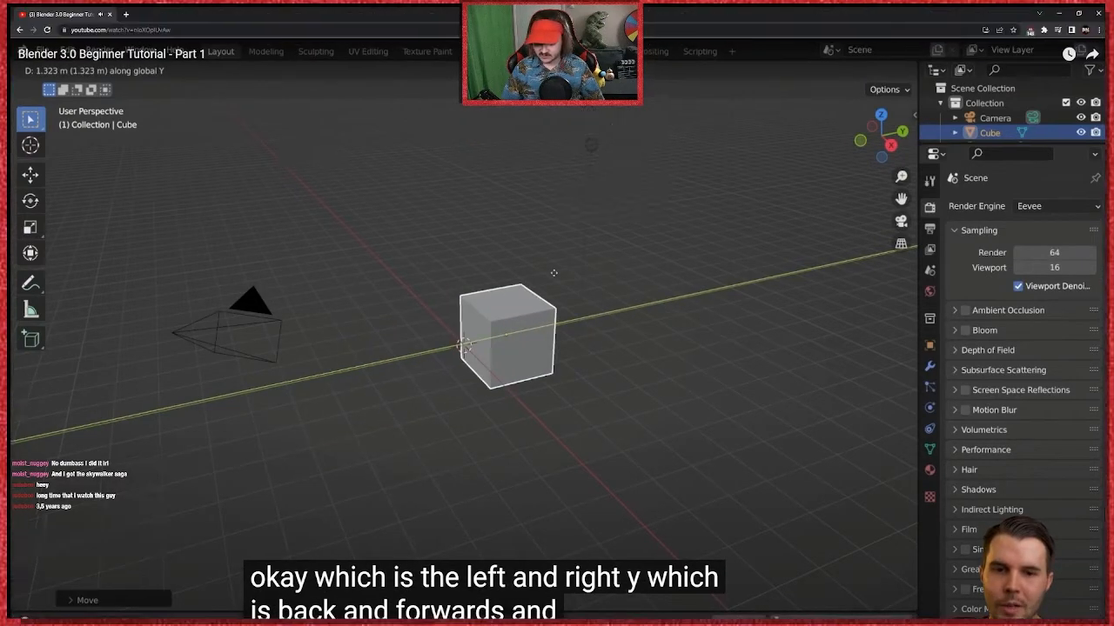
click(1083, 623)
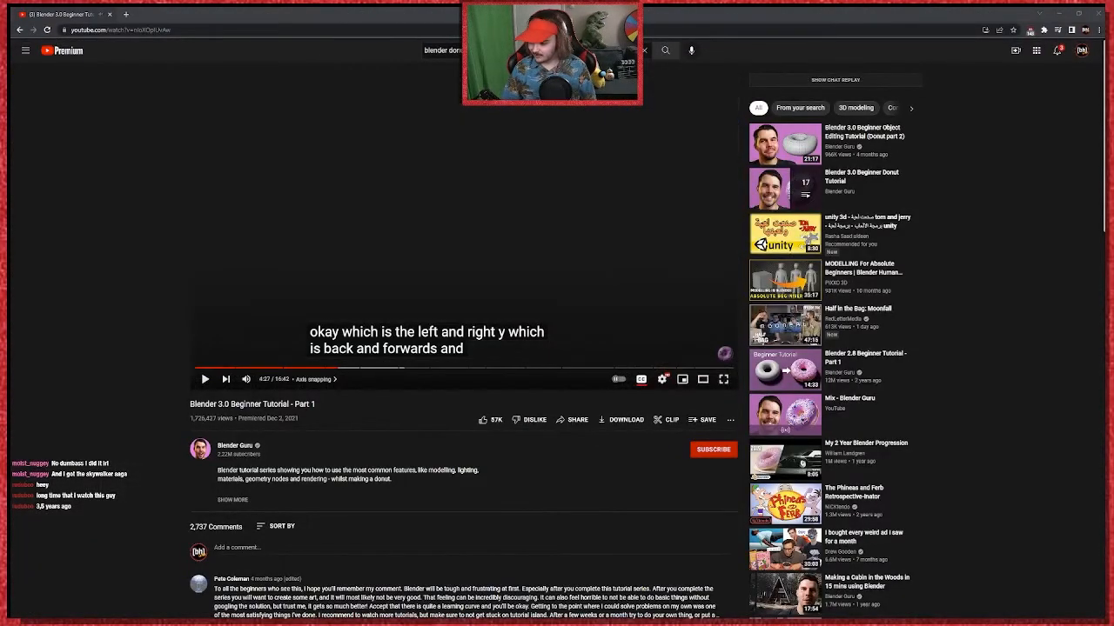
Step: Switch to Blender, try moving the cube along X, Y and about 1.7 m up along Z, and clear its location
key(alt+Tab)
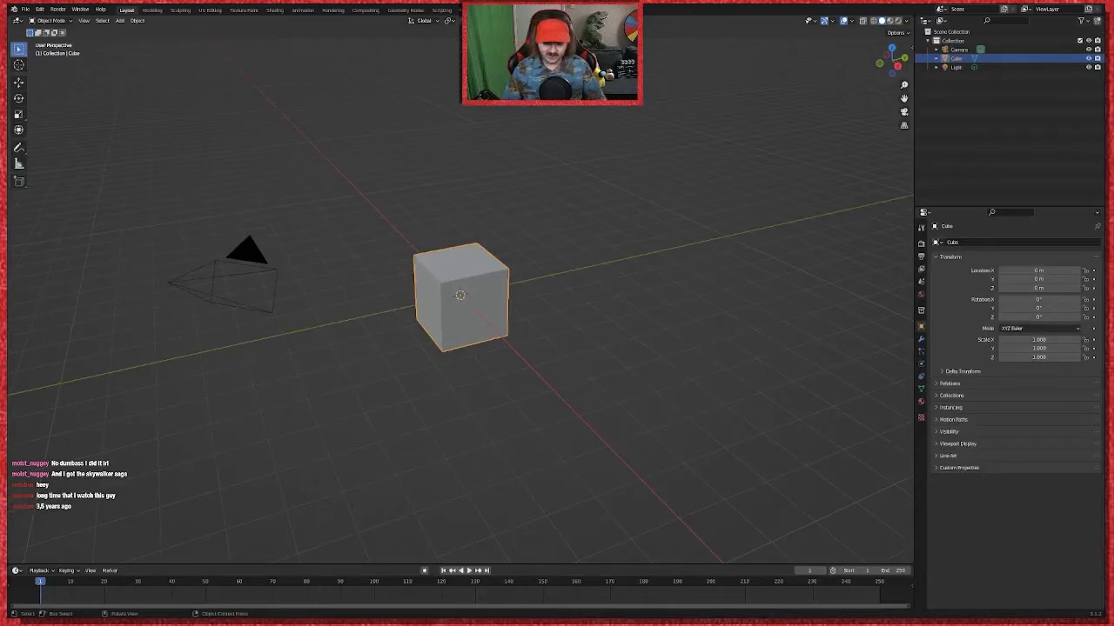
click(566, 216)
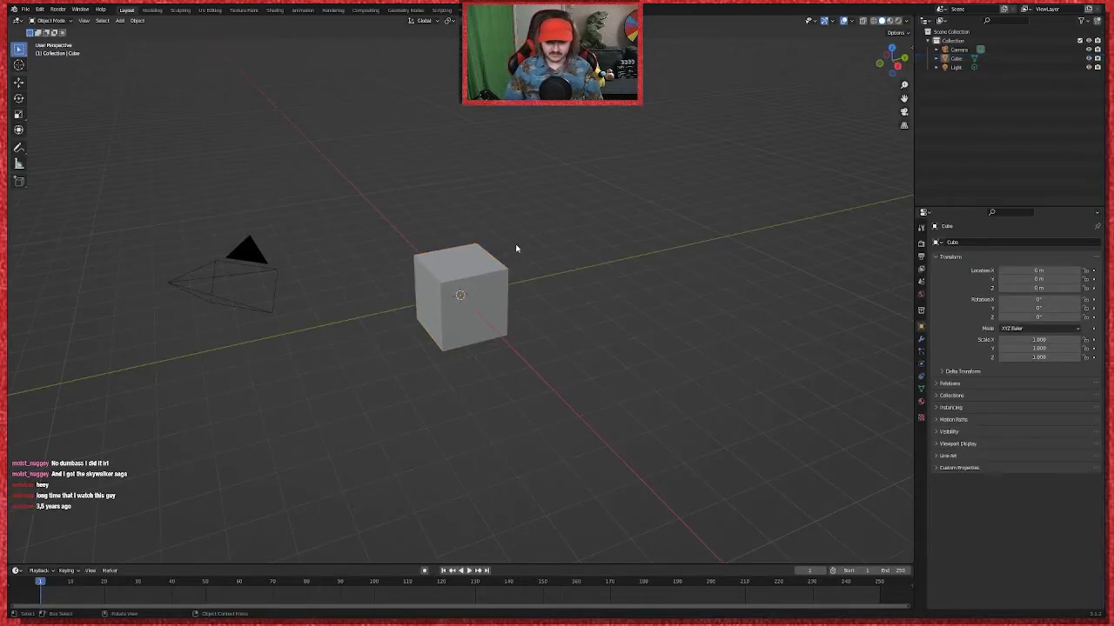
click(476, 291)
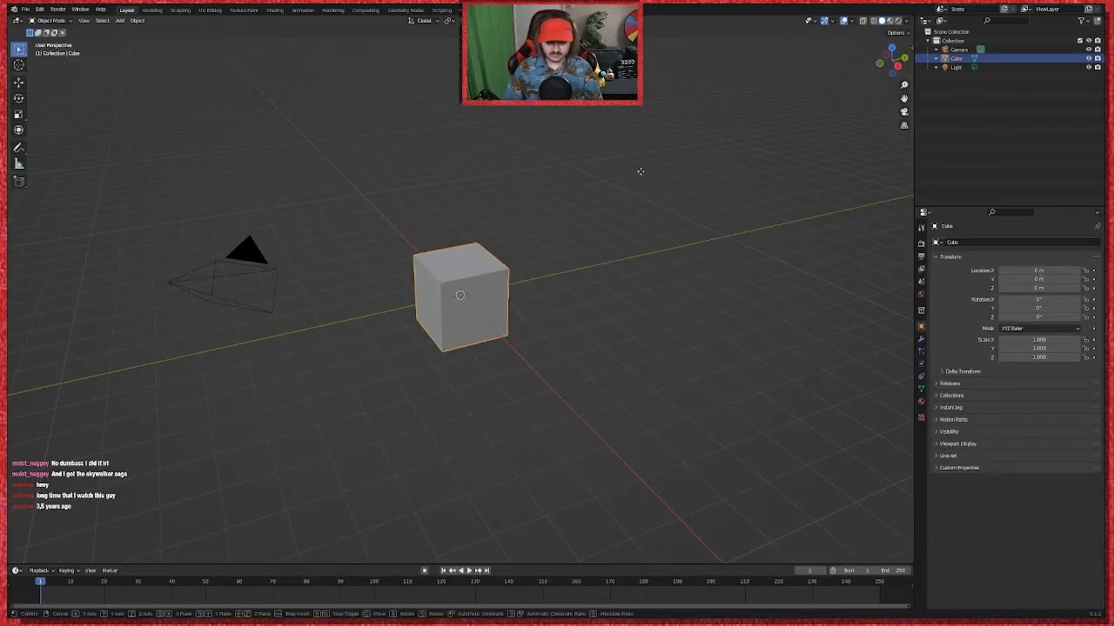
key(g)
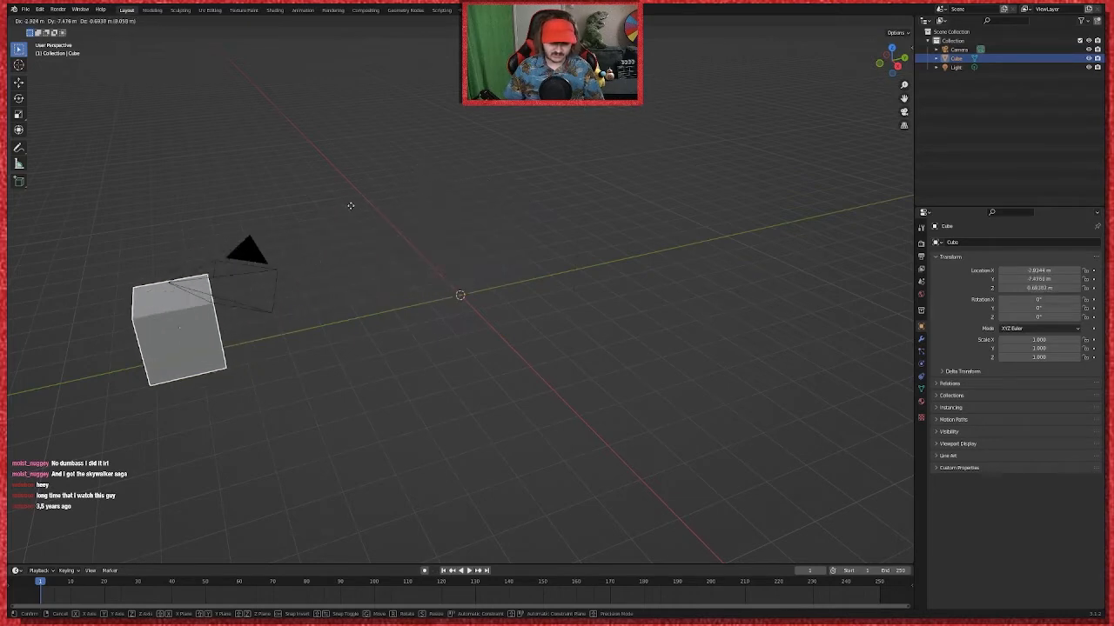
key(x)
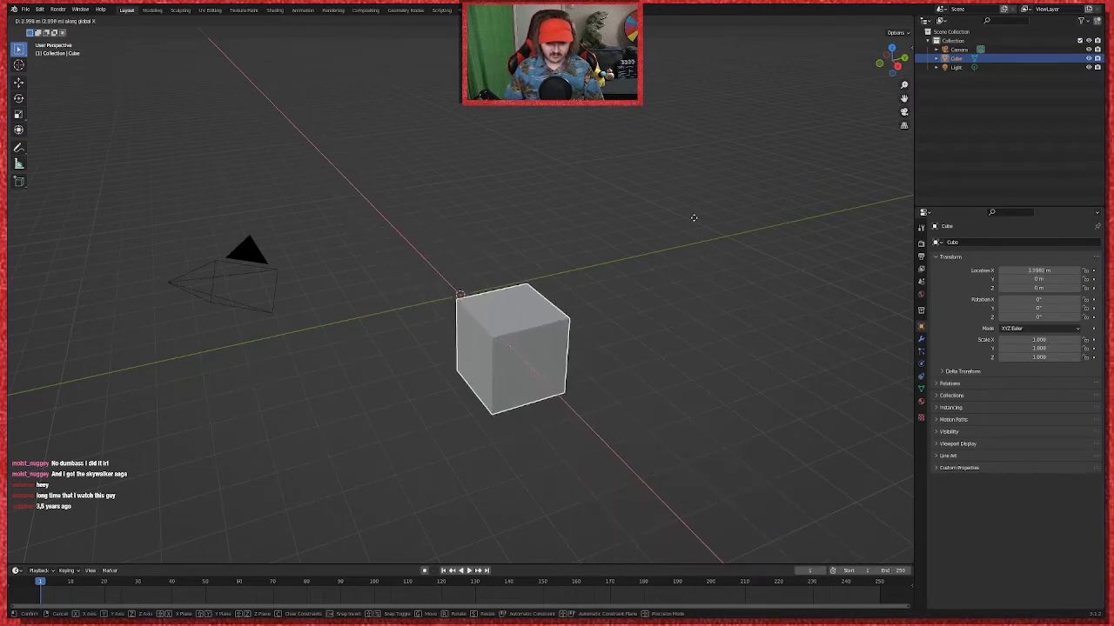
key(y)
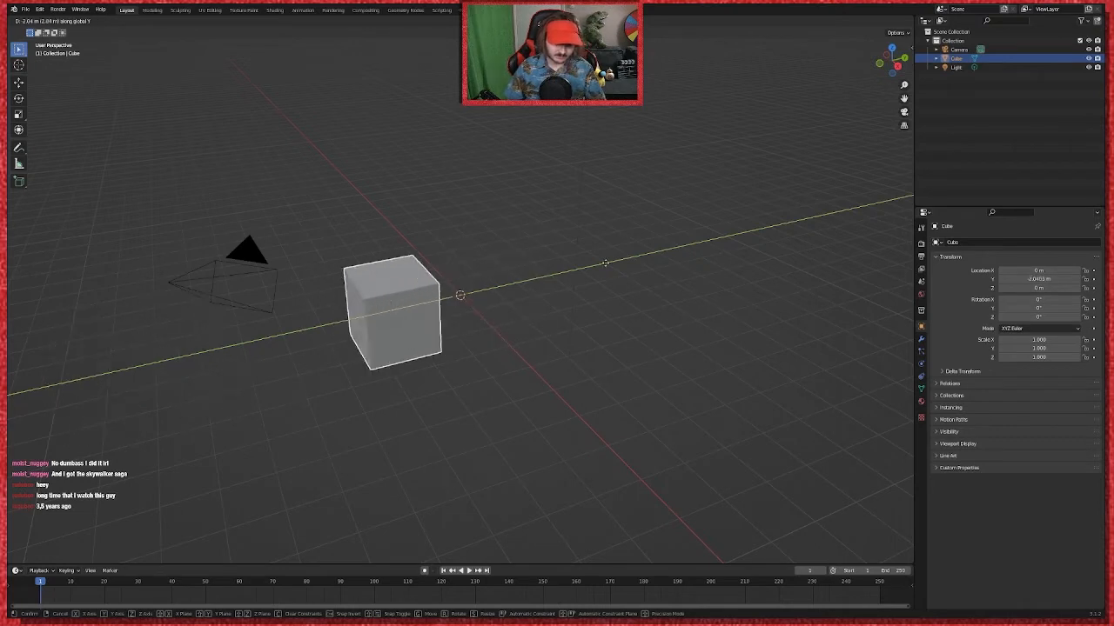
key(z)
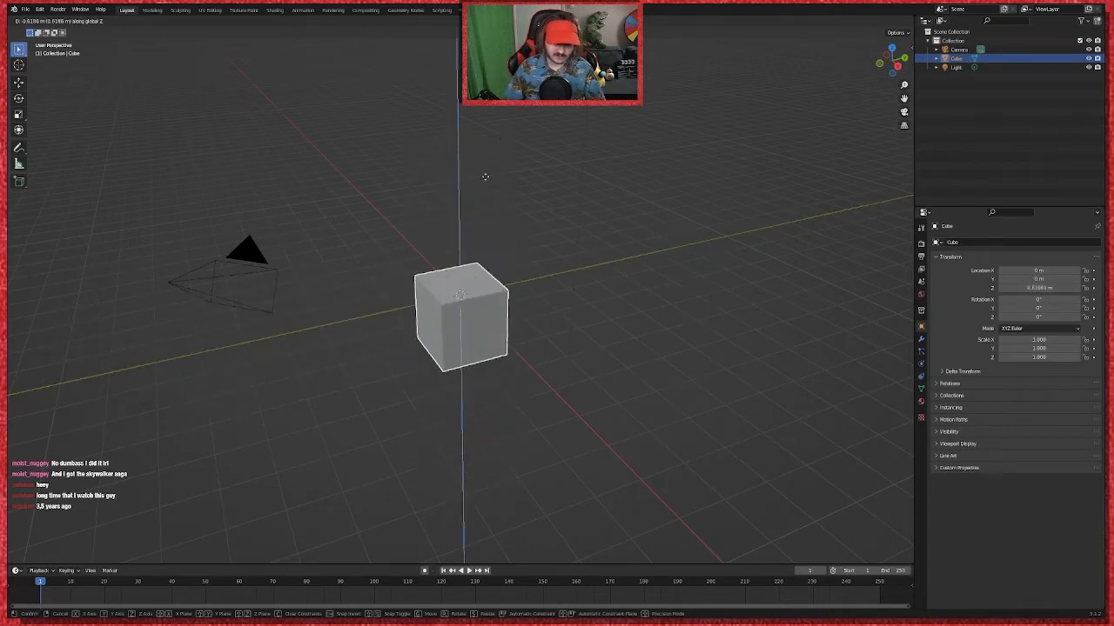
click(510, 121)
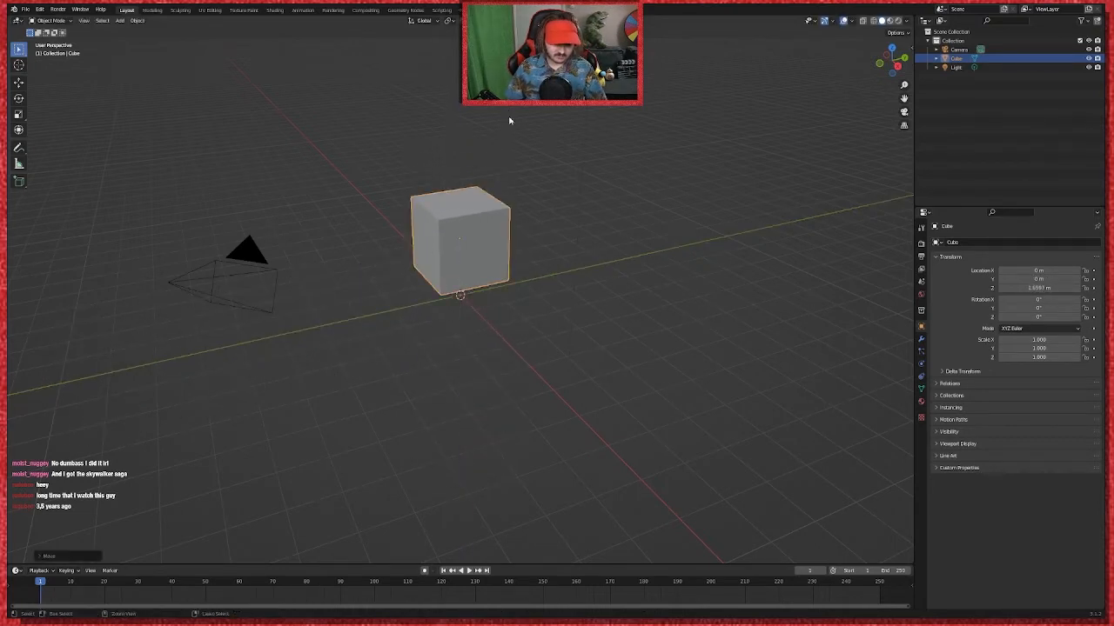
key(alt+g)
key(x)
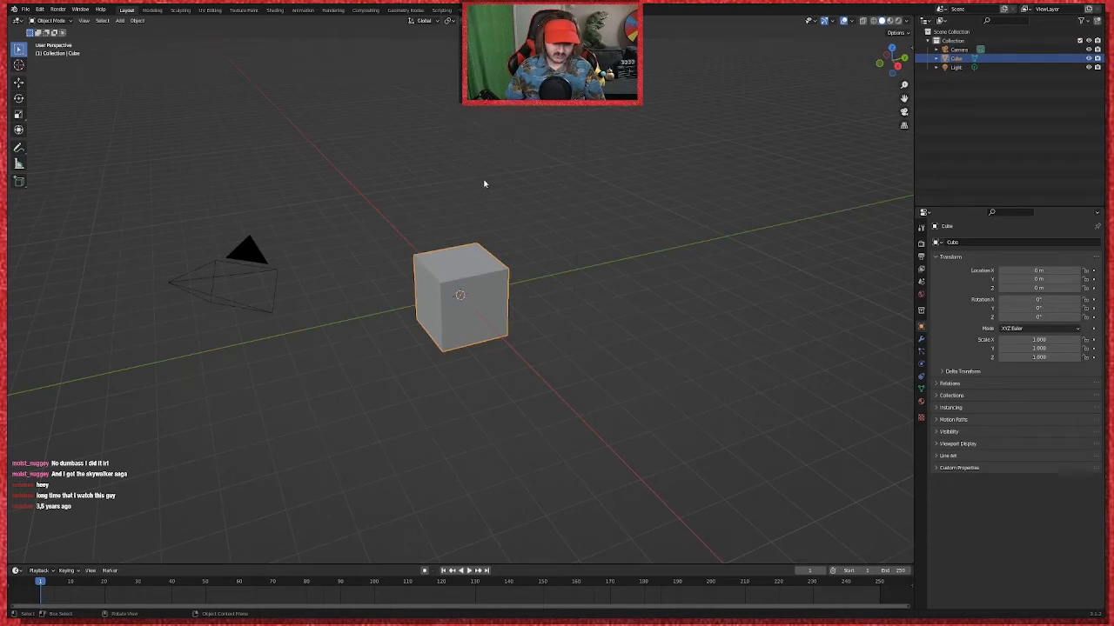
click(430, 185)
key(z)
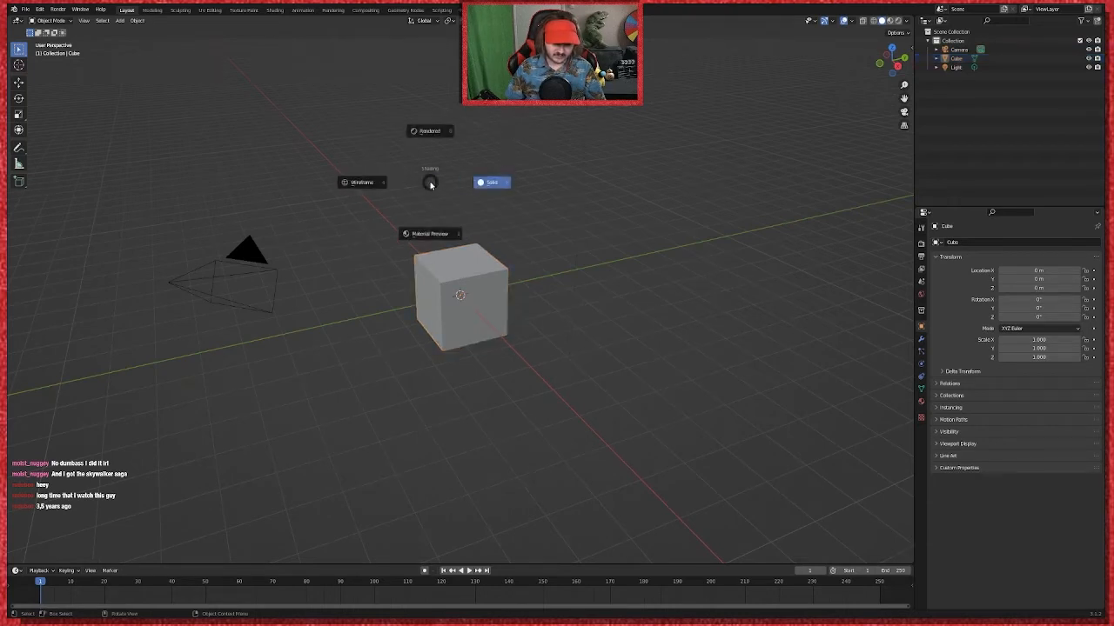
click(605, 183)
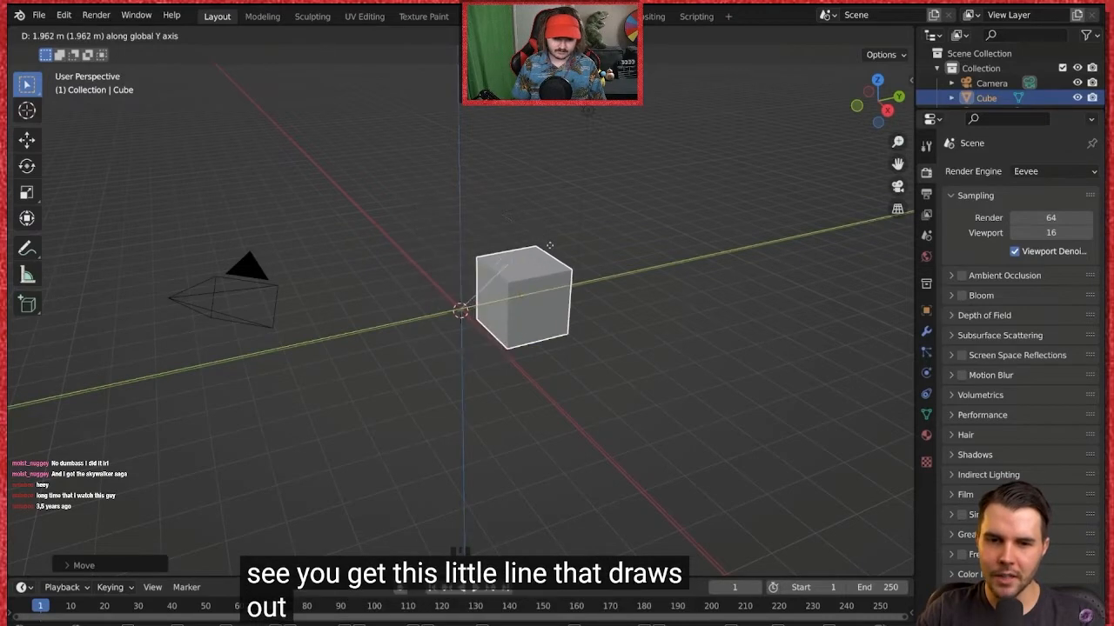
Step: Watch the tutorial's axis-locking and Rotate and Scale explanations, pause at 5:22 and leave full screen
click(775, 244)
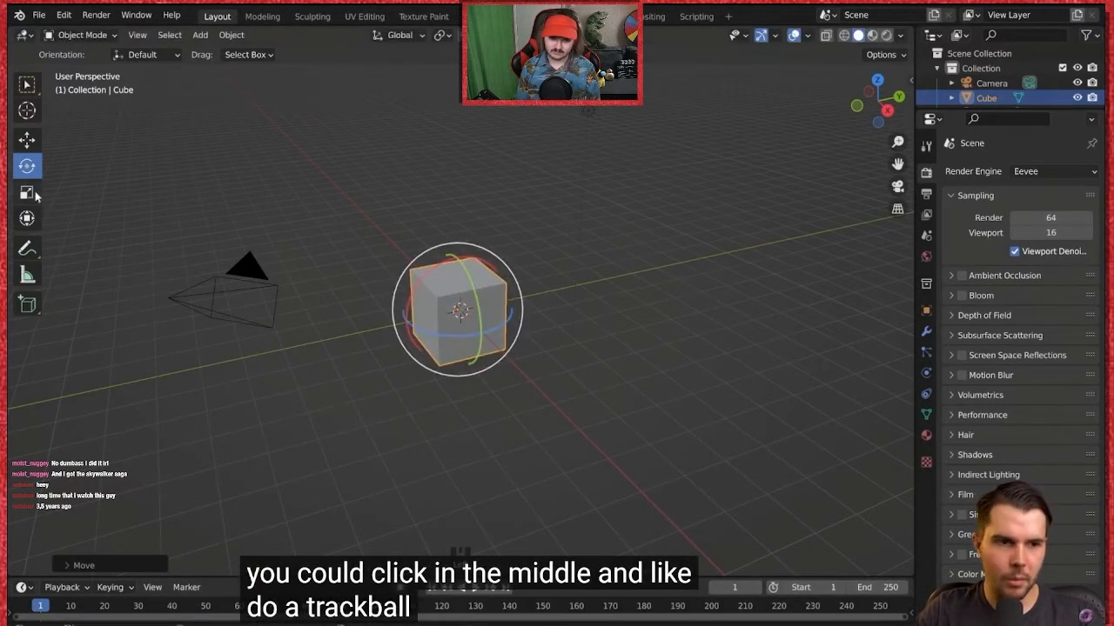
click(745, 126)
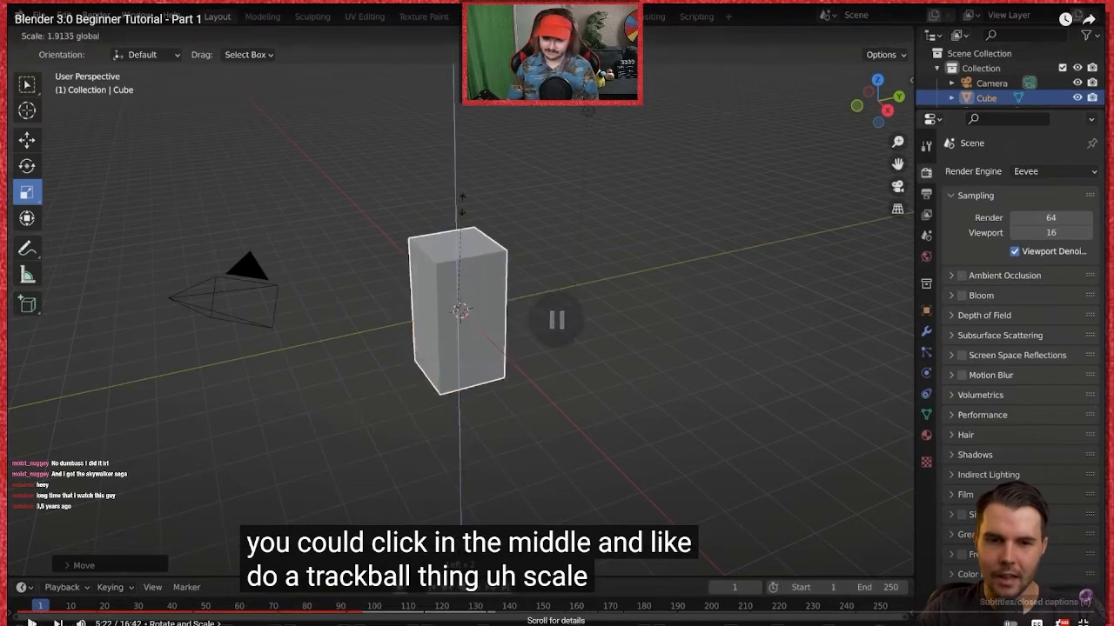
click(1083, 622)
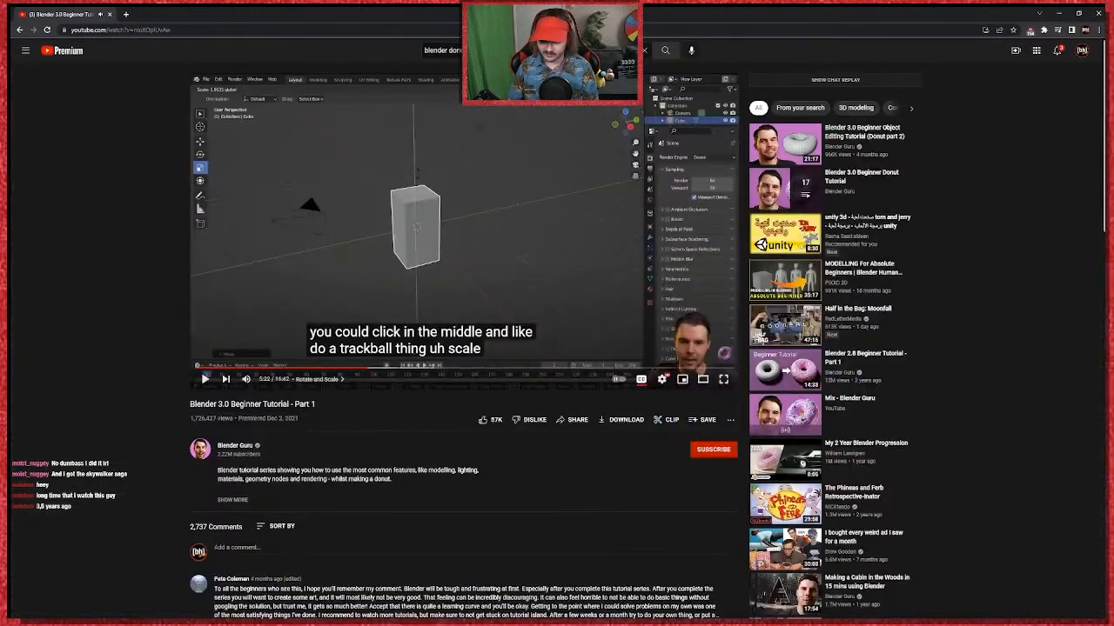
Step: Switch to Blender and practise rotating the cube freely around its centre with the Rotate tool's gizmo
key(alt+Tab)
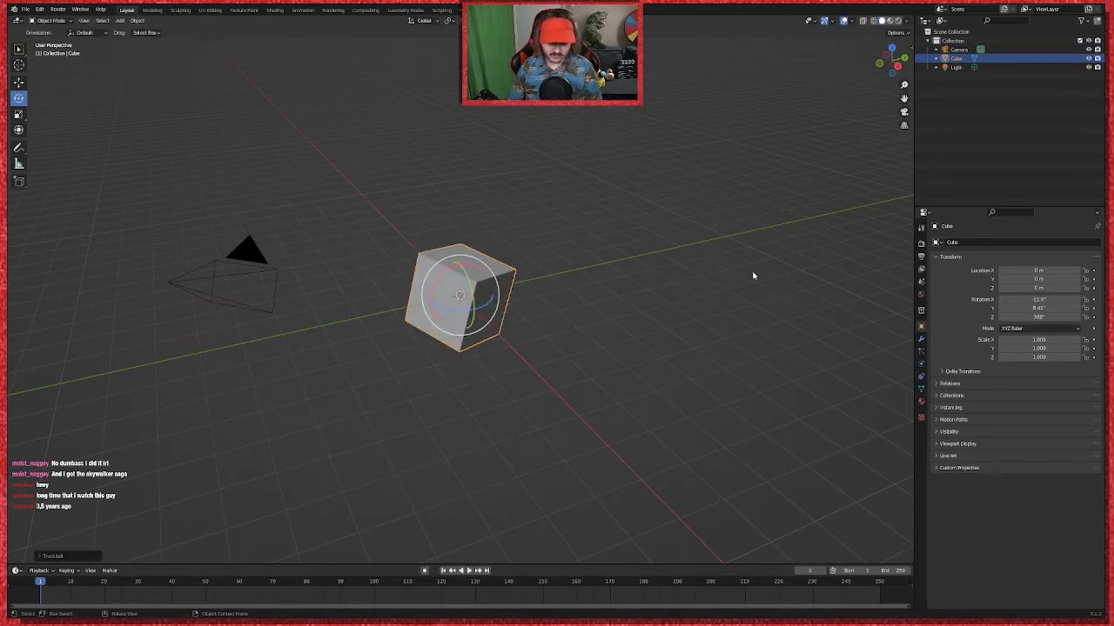
drag(473, 294, 415, 446)
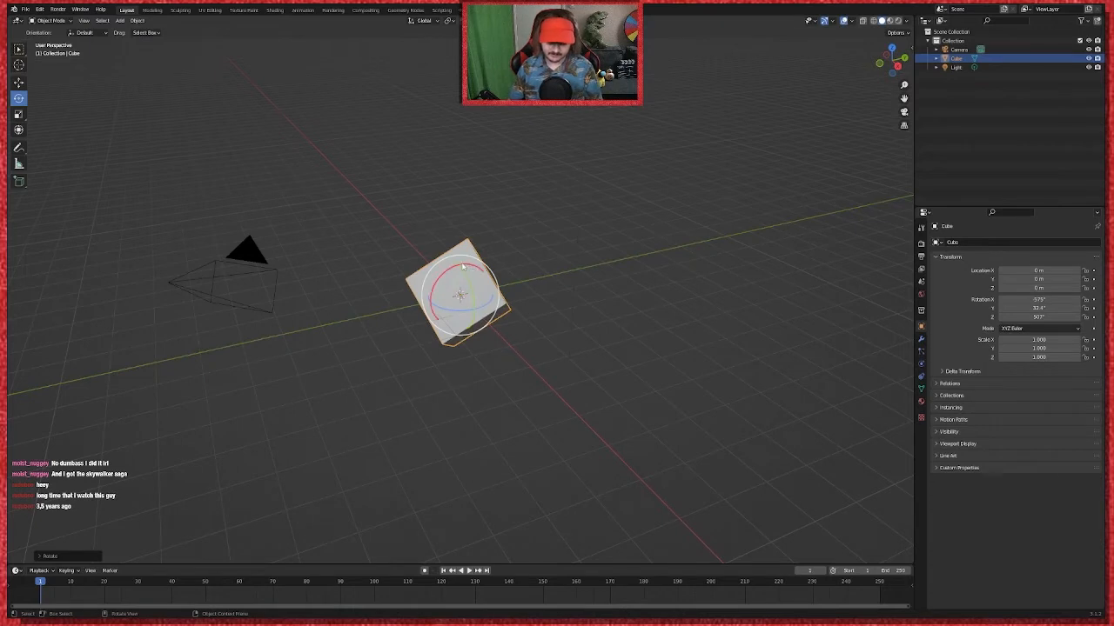
drag(451, 272, 491, 212)
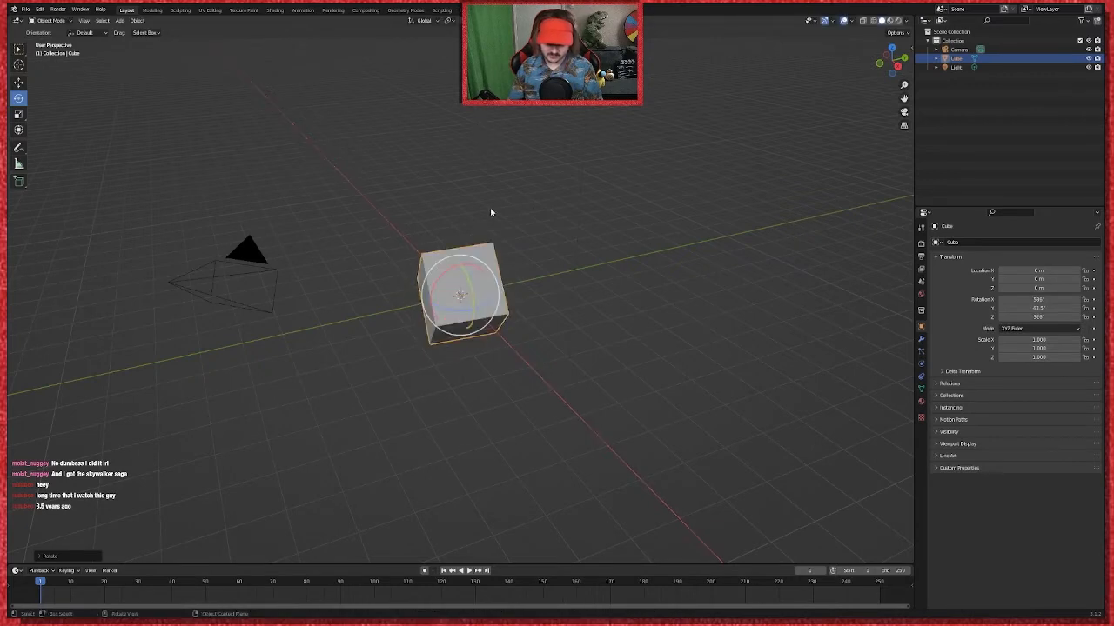
Step: Rotate the cube once more around its Z axis, and undo all the practice rotations
drag(484, 309, 577, 397)
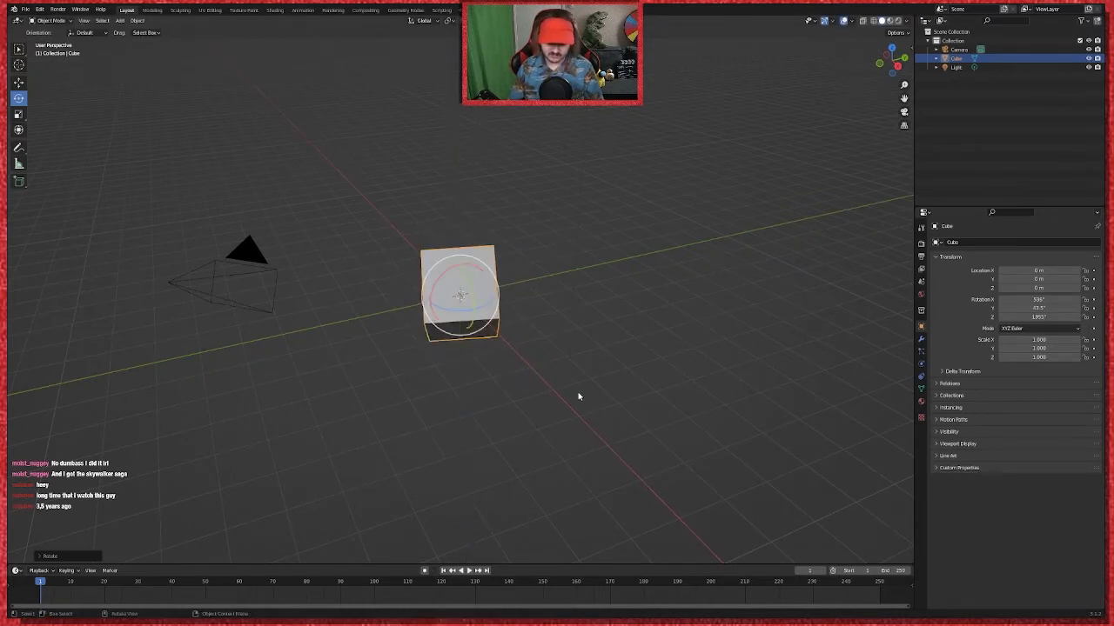
key(ctrl+z)
key(ctrl+z)
key(ctrl+z)
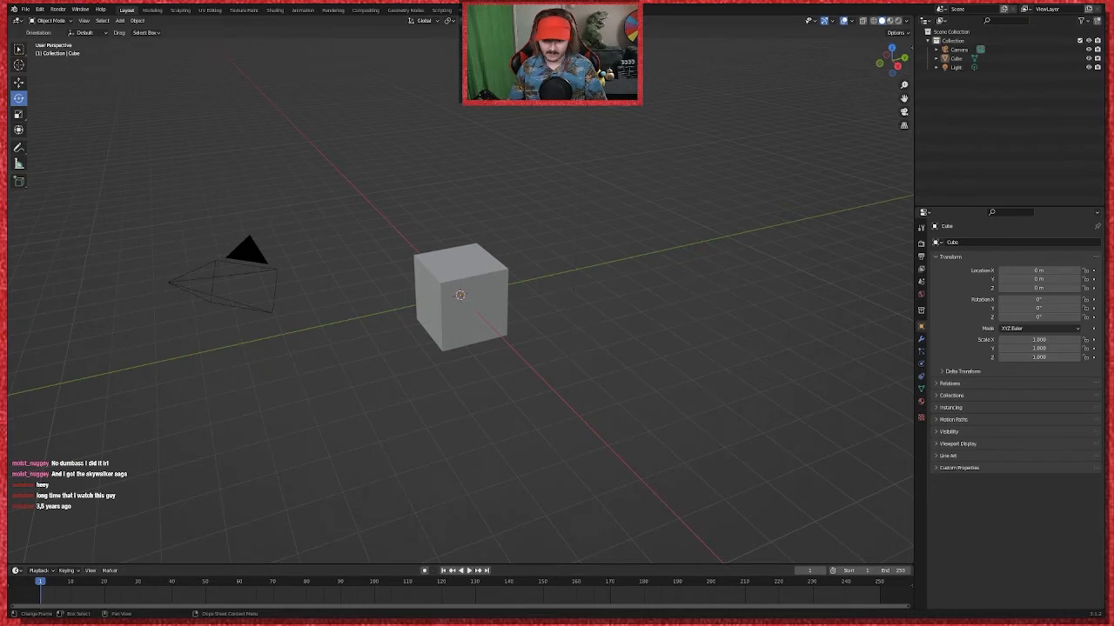
Step: Switch to the YouTube tutorial, resume it, seek back to the basics section at about 1:31 and show it full screen
key(alt+Tab)
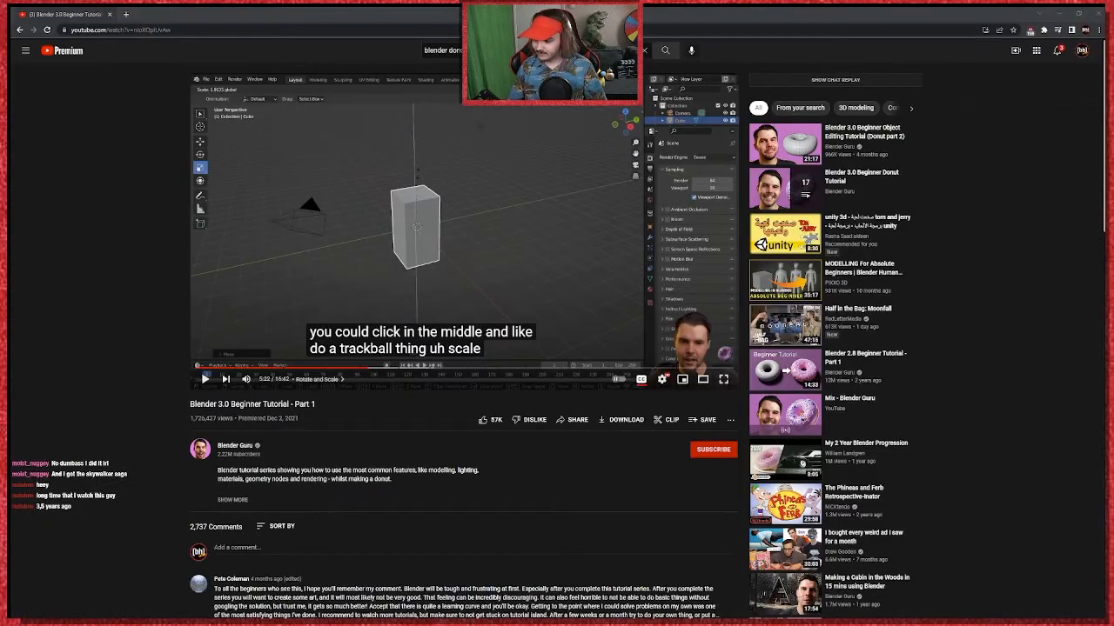
click(661, 267)
click(718, 366)
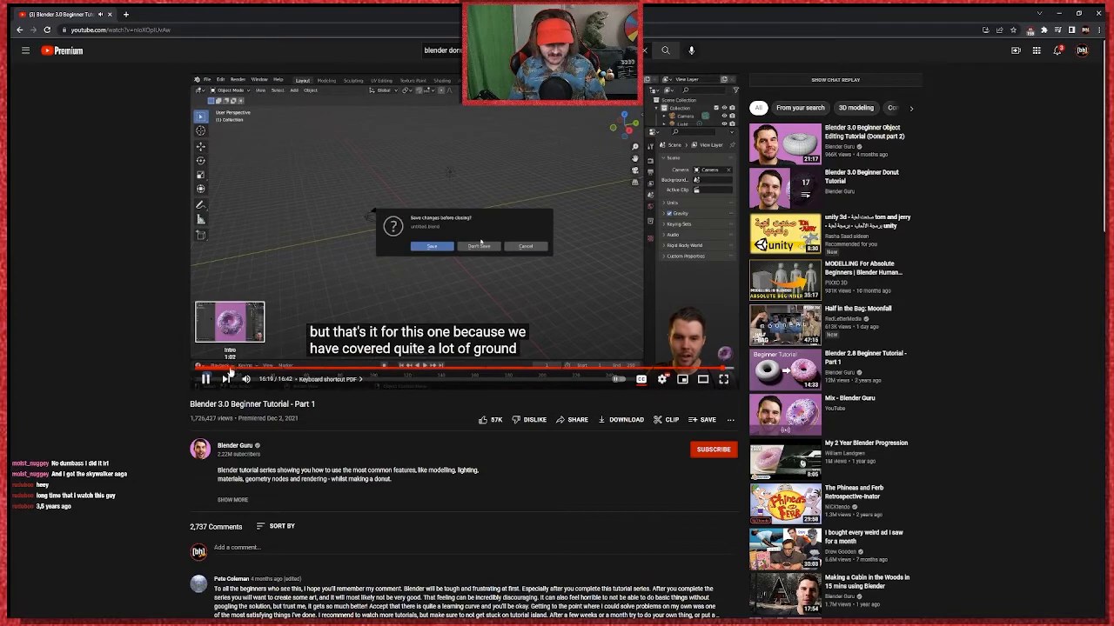
click(244, 366)
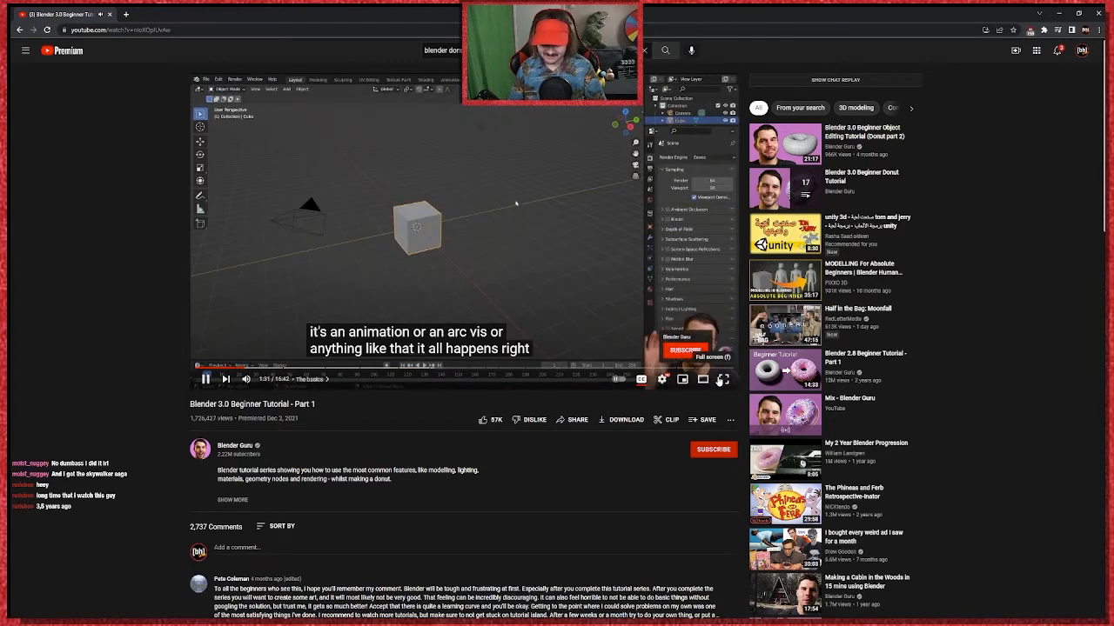
click(722, 379)
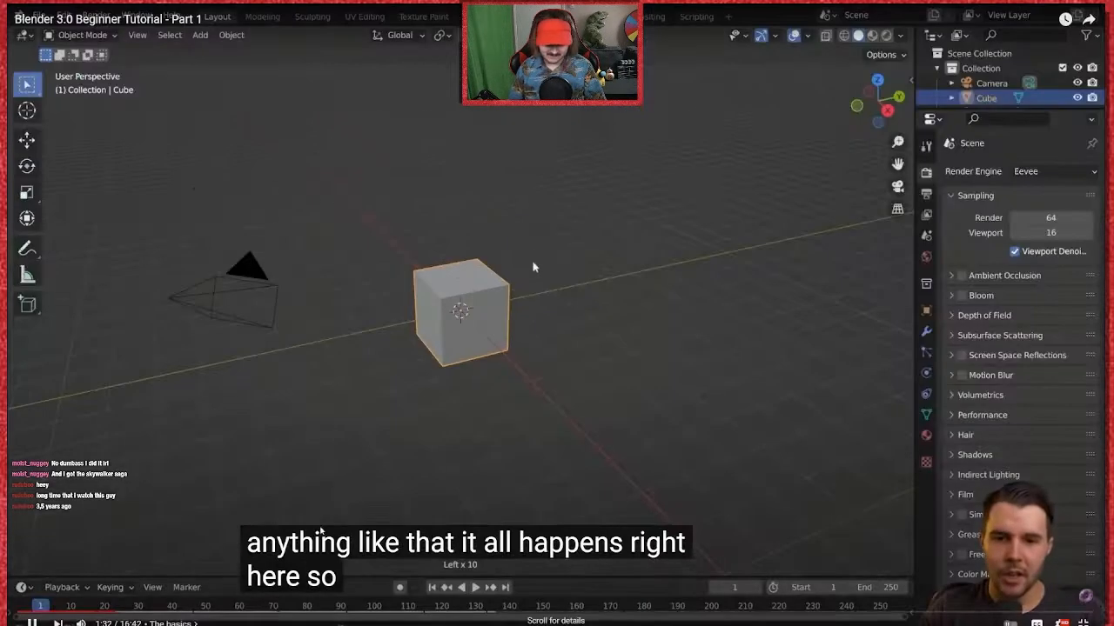
Step: Skip forward through the tutorial to the Rotate and Scale section at about 5:14
click(148, 614)
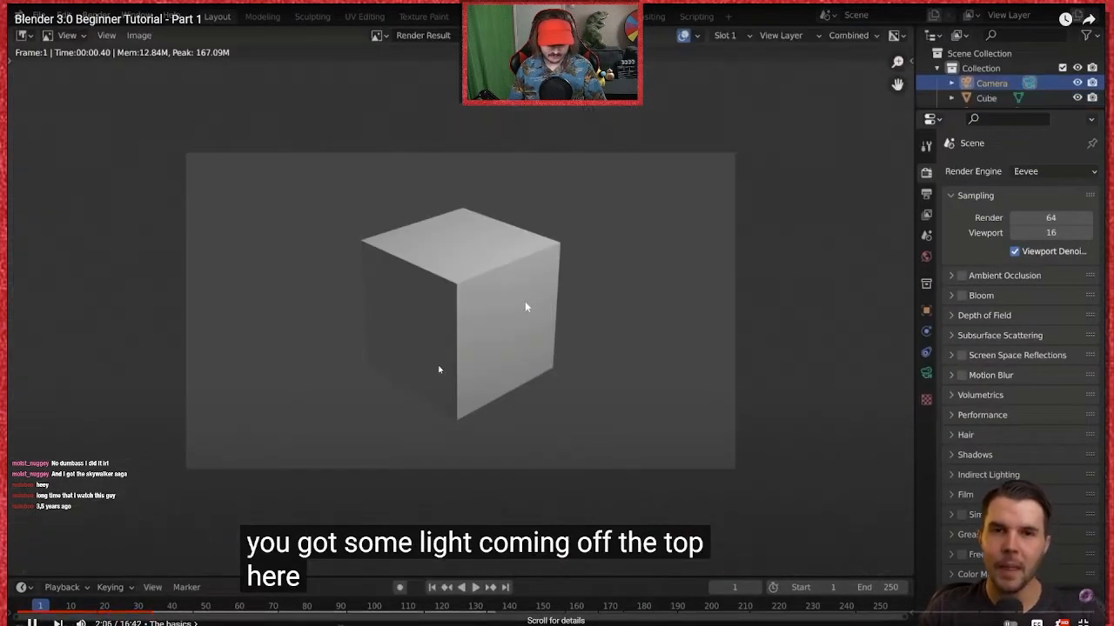
key(Right)
key(Right)
key(Right)
key(Right)
key(Right)
key(Right)
key(Right)
key(Right)
key(Right)
key(Right)
key(Right)
key(Right)
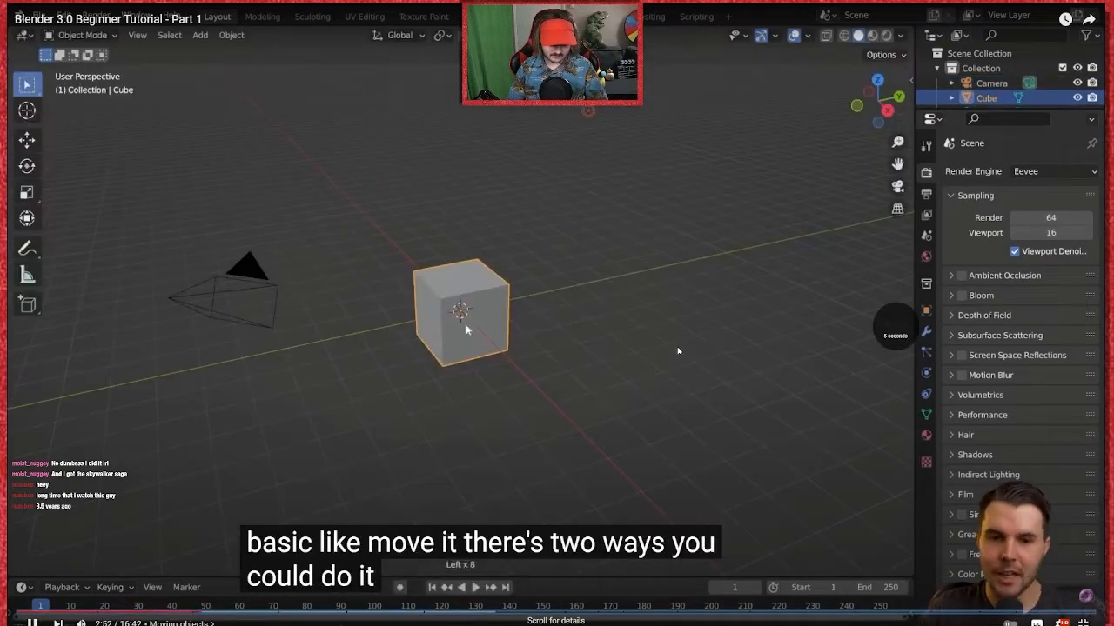
key(Right)
key(Right)
key(Right)
key(Right)
key(Right)
key(Right)
key(Right)
key(Right)
key(Right)
key(Right)
key(Right)
key(Right)
key(Right)
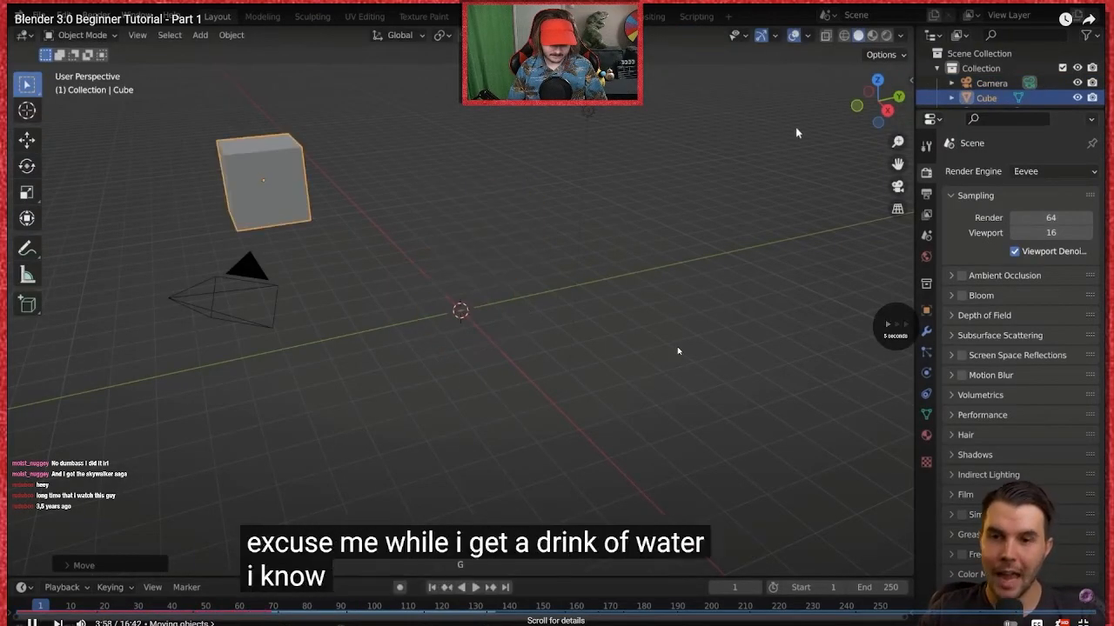
key(Right)
key(Right)
key(Right)
key(Right)
key(Right)
key(Right)
key(Right)
key(Right)
key(Right)
key(Right)
key(Right)
key(Right)
key(Right)
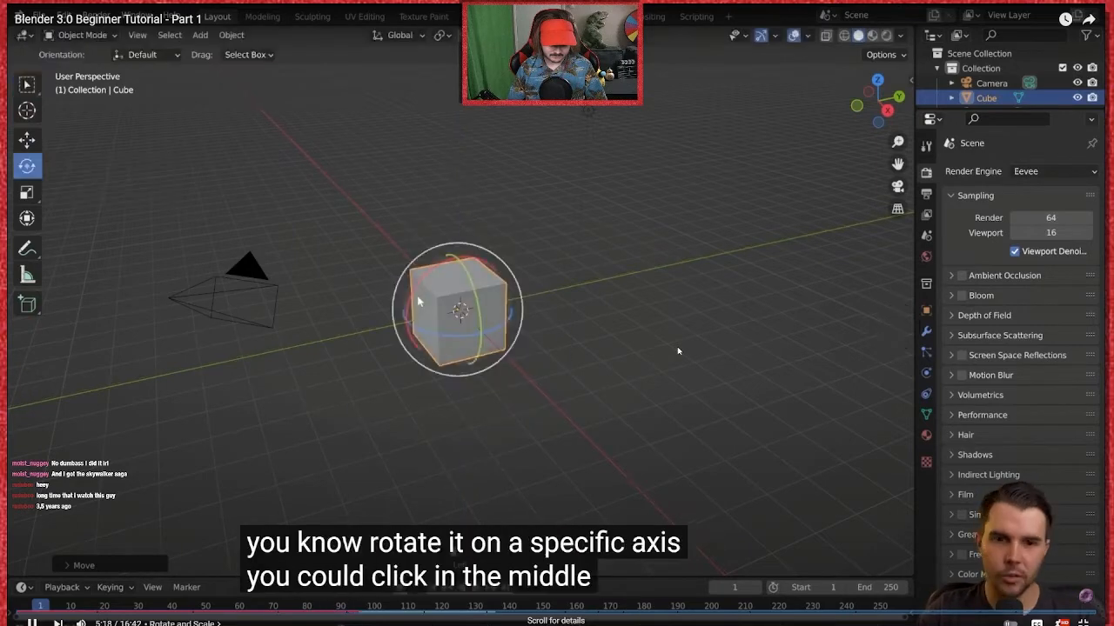
key(Left)
key(Left)
key(Left)
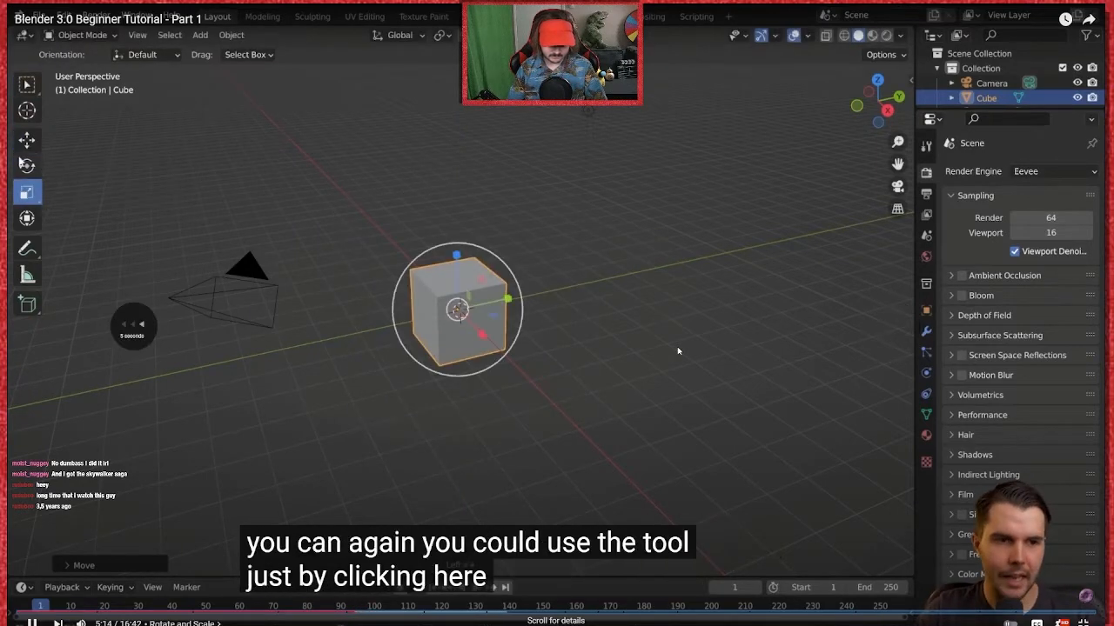
key(Right)
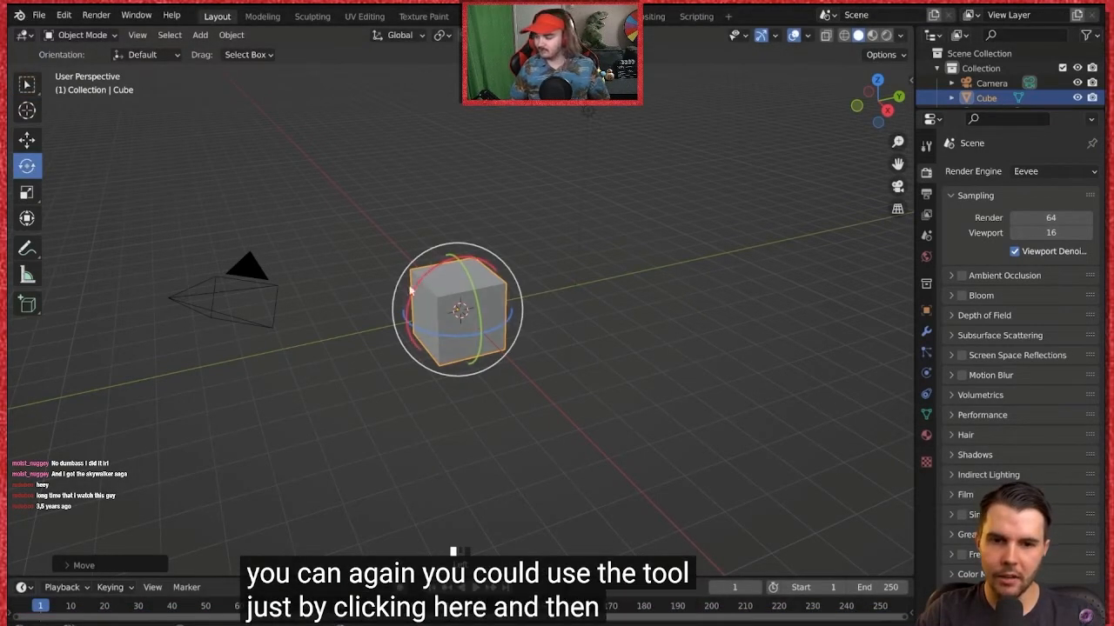
Step: Pause the tutorial at 5:17, leave full screen and open the blender donut tutorial search results in a new tab
click(901, 417)
click(1083, 616)
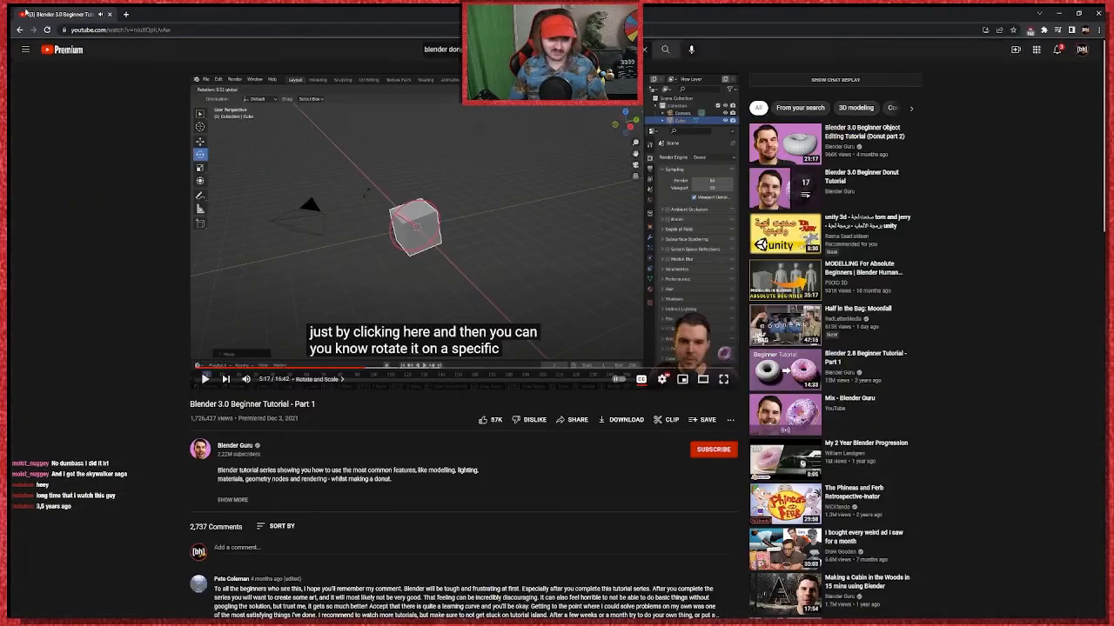
click(20, 29)
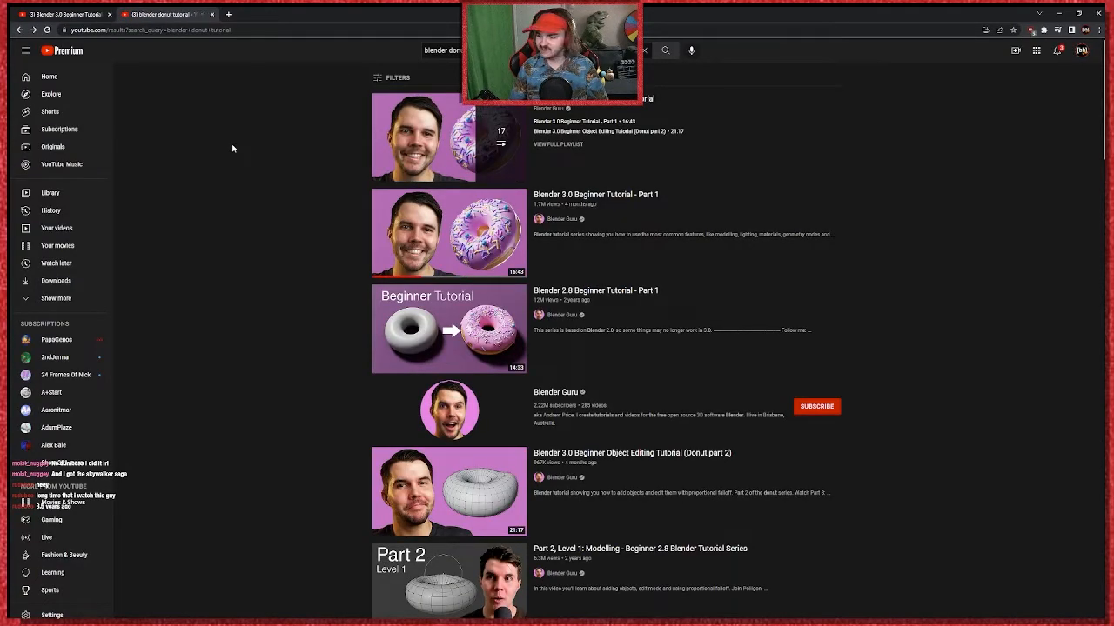
Step: Return to the tutorial tab, watch the Orbiting and Scaling the interface sections in full screen, and leave full screen
click(103, 14)
click(723, 380)
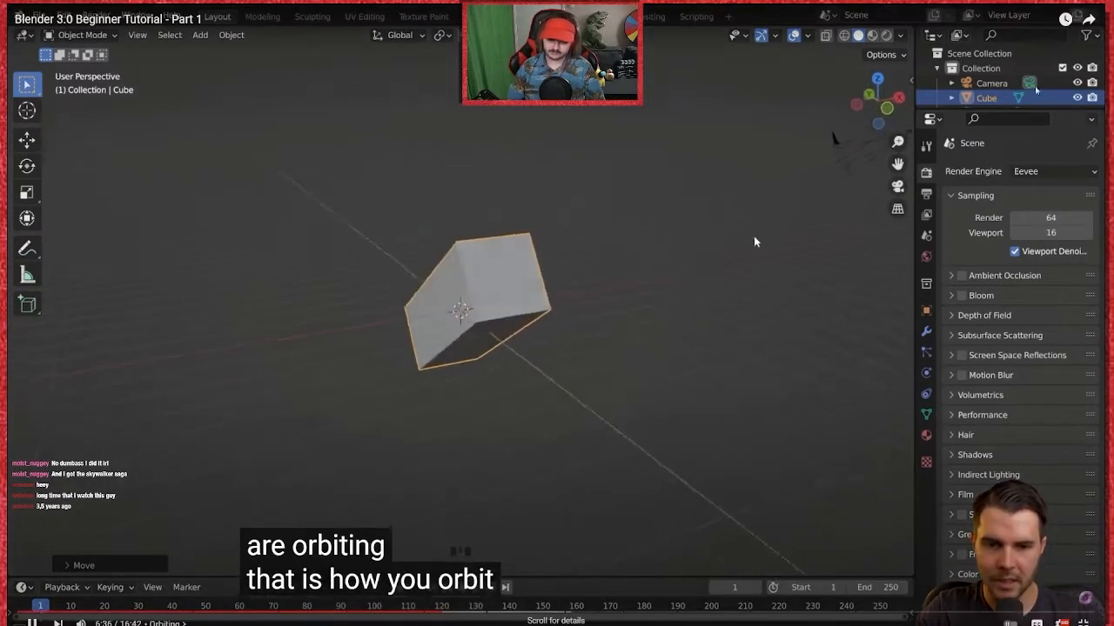
key(Escape)
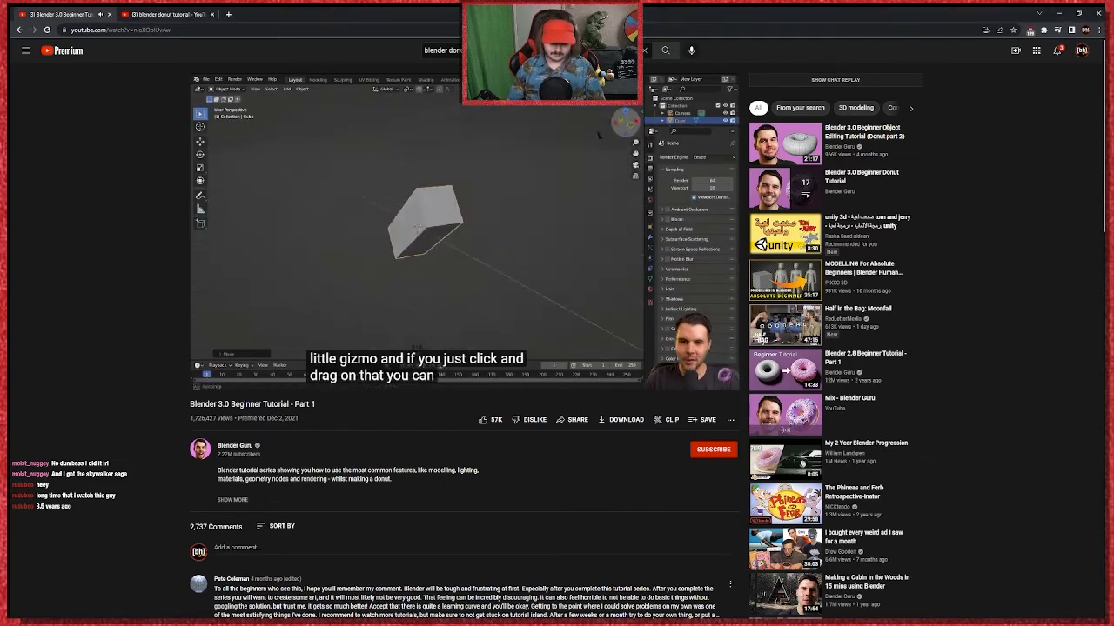
click(726, 383)
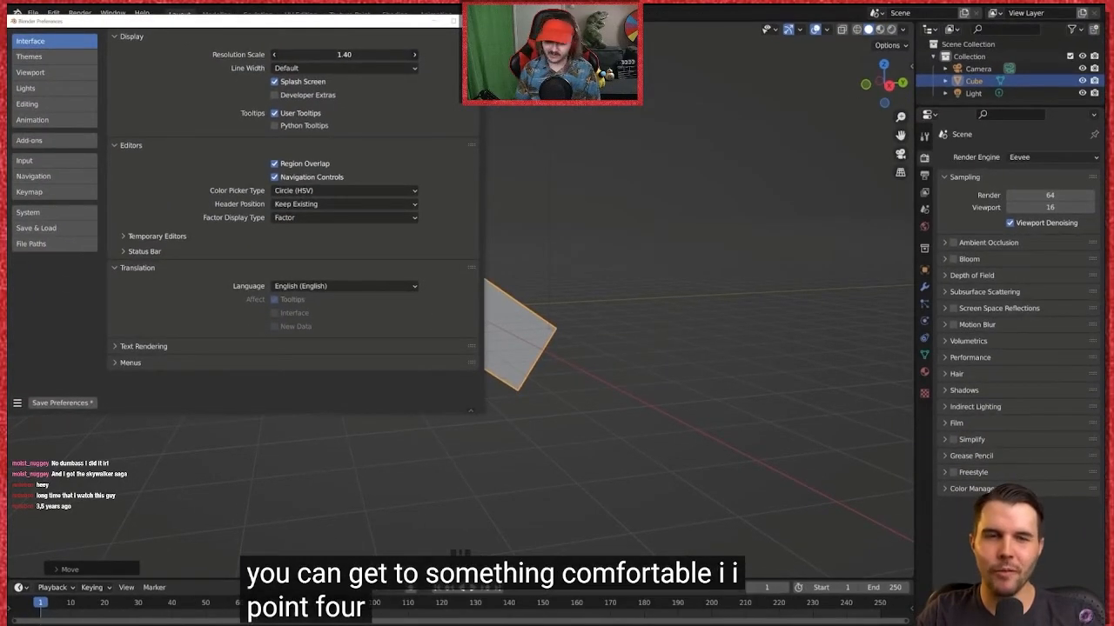
drag(345, 54, 355, 53)
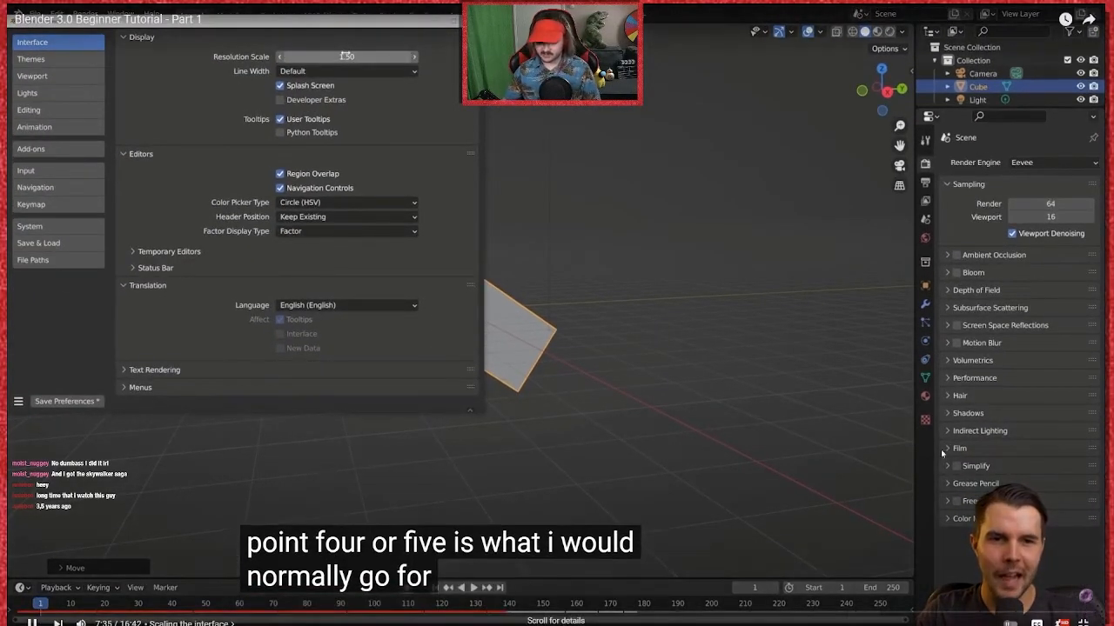
key(Escape)
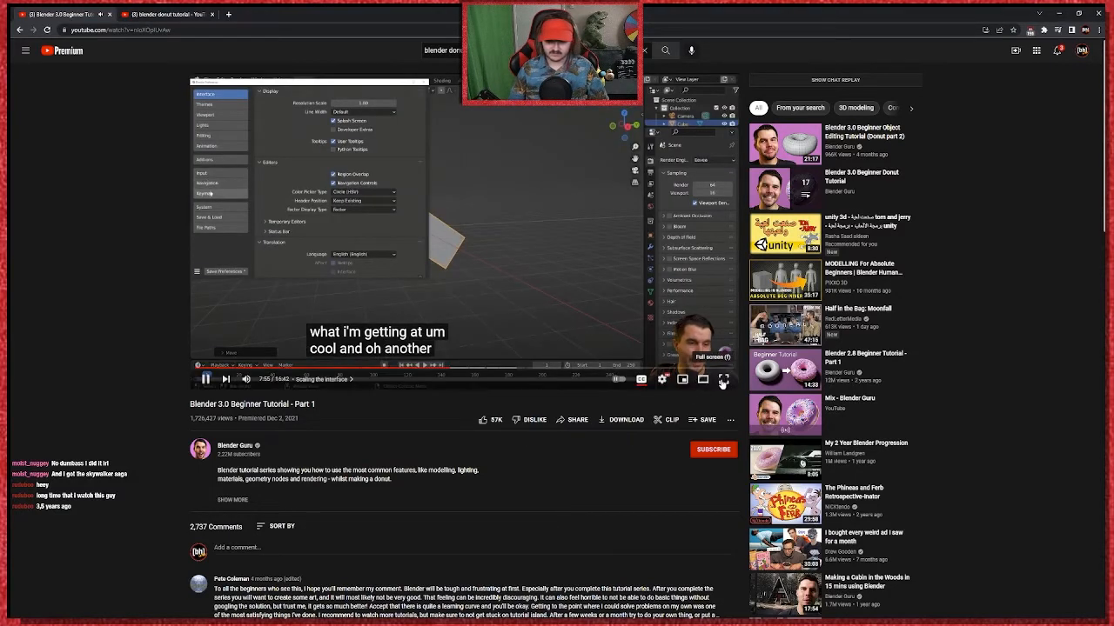
Step: Watch the tutorial's zooming and panning explanations in full screen, and return to the normal page view
click(723, 381)
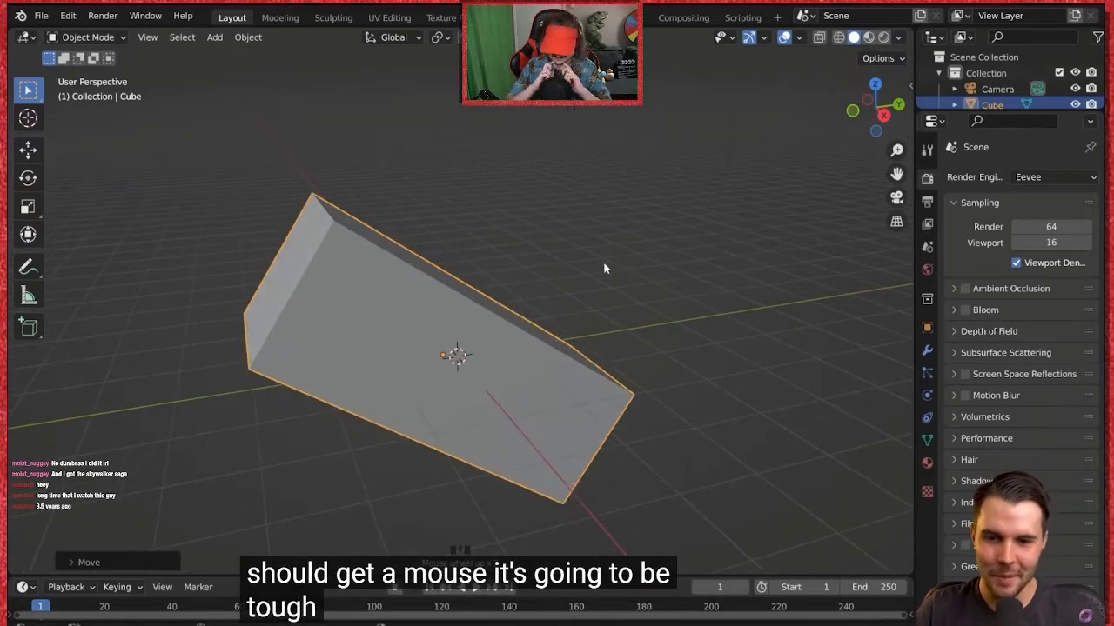
scroll(605, 269, down, 2)
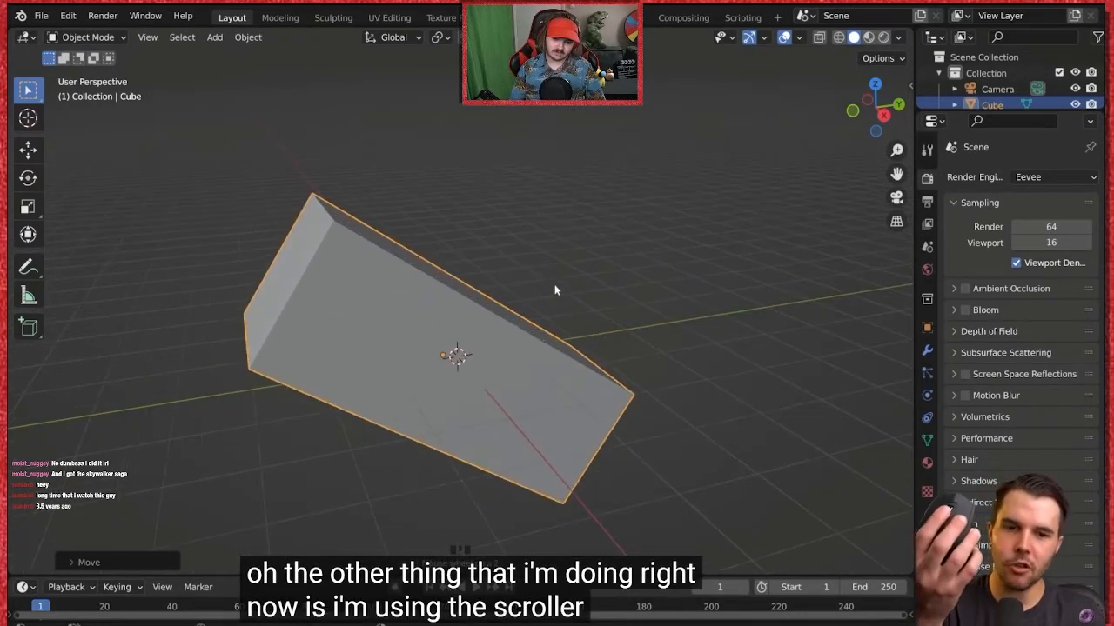
scroll(554, 290, down, 2)
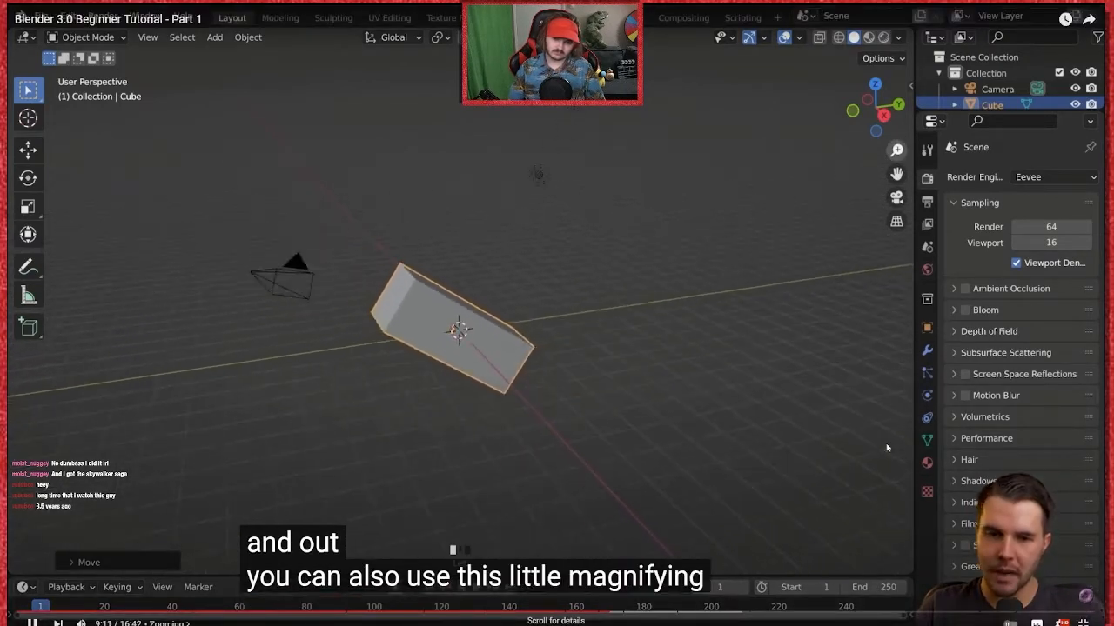
key(Escape)
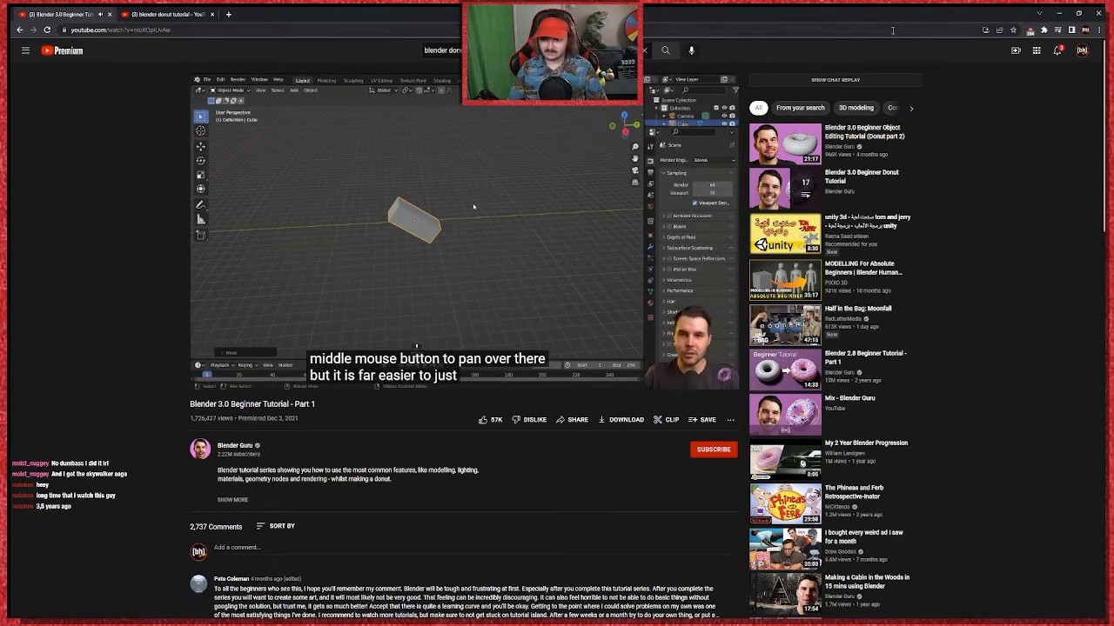
Step: Shrink the browser window and switch to Blender with the tutorial playing in a small floating video window
click(1078, 13)
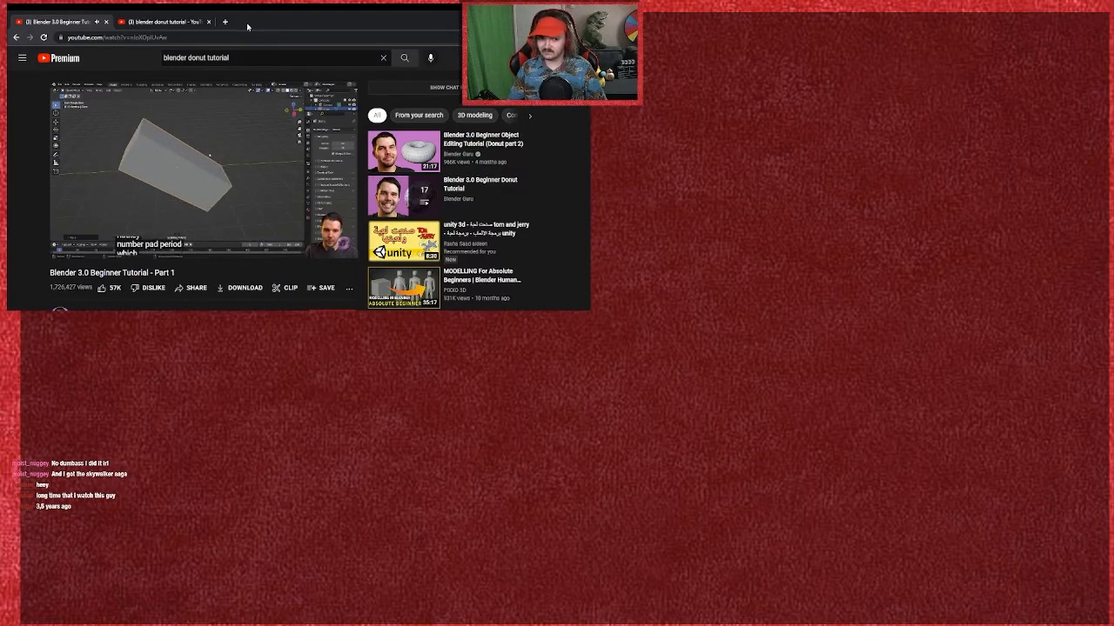
drag(591, 310, 376, 223)
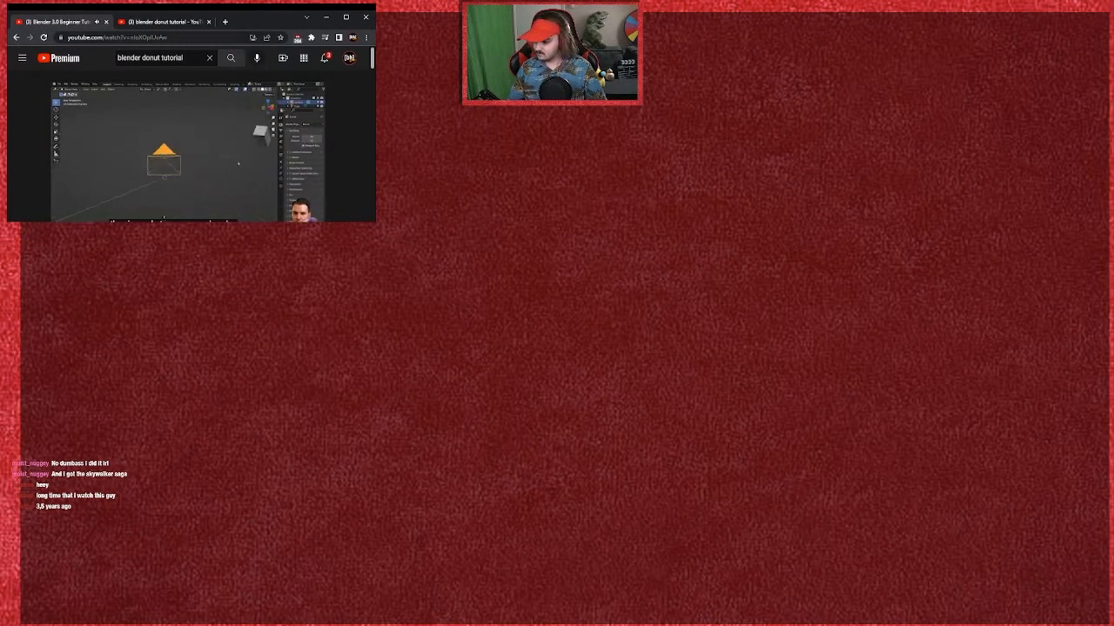
drag(376, 223, 375, 241)
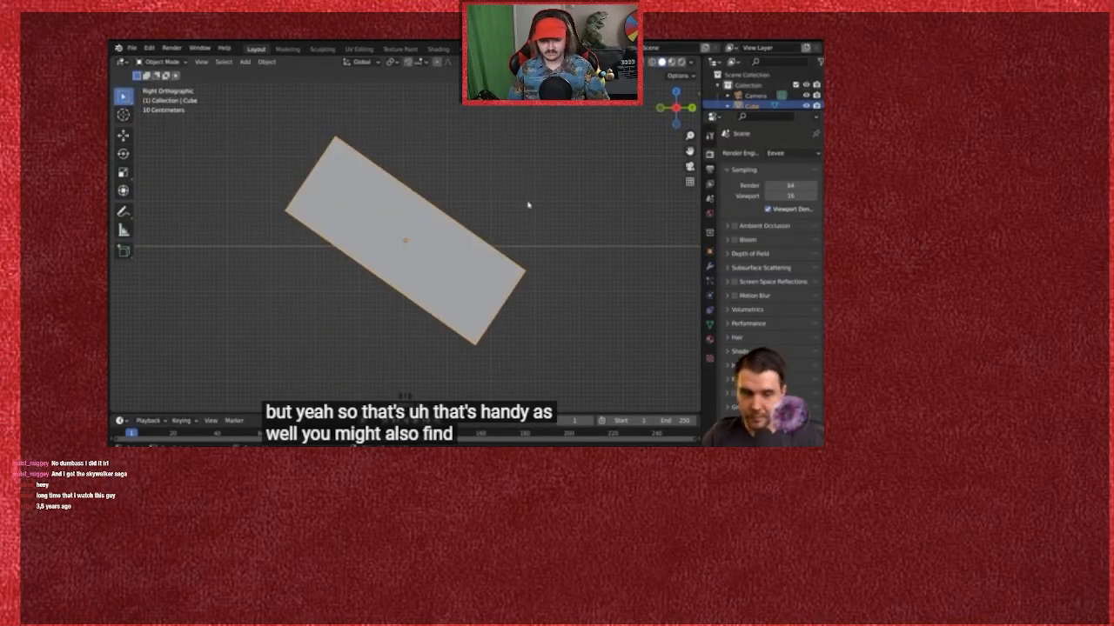
key(alt+Tab)
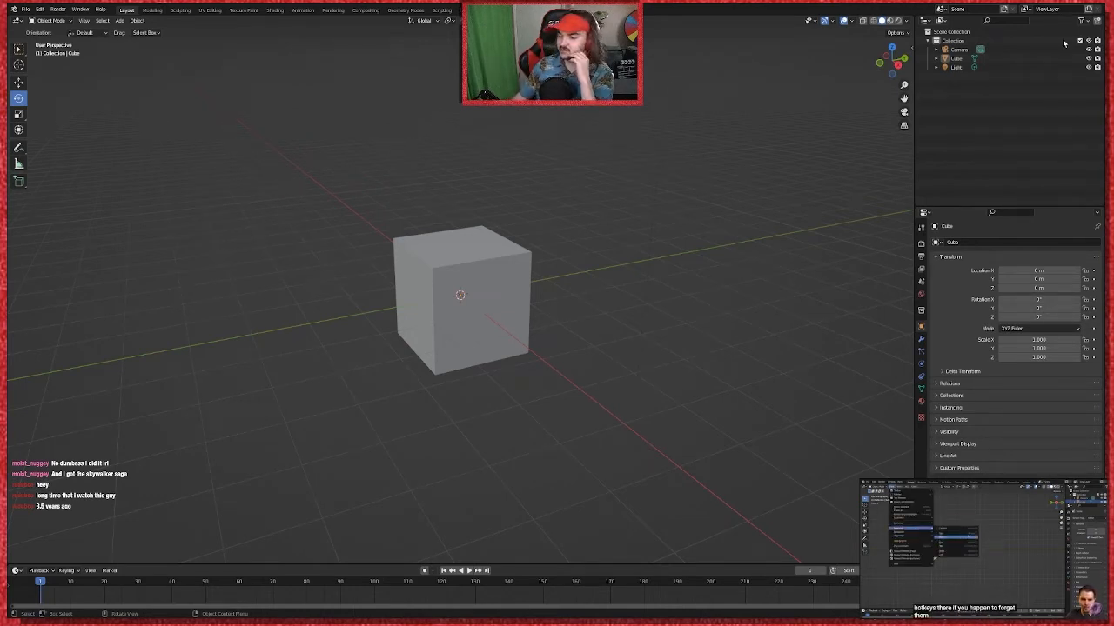
Step: Practise zooming the viewport in and out around the cube
mouse_move(900, 530)
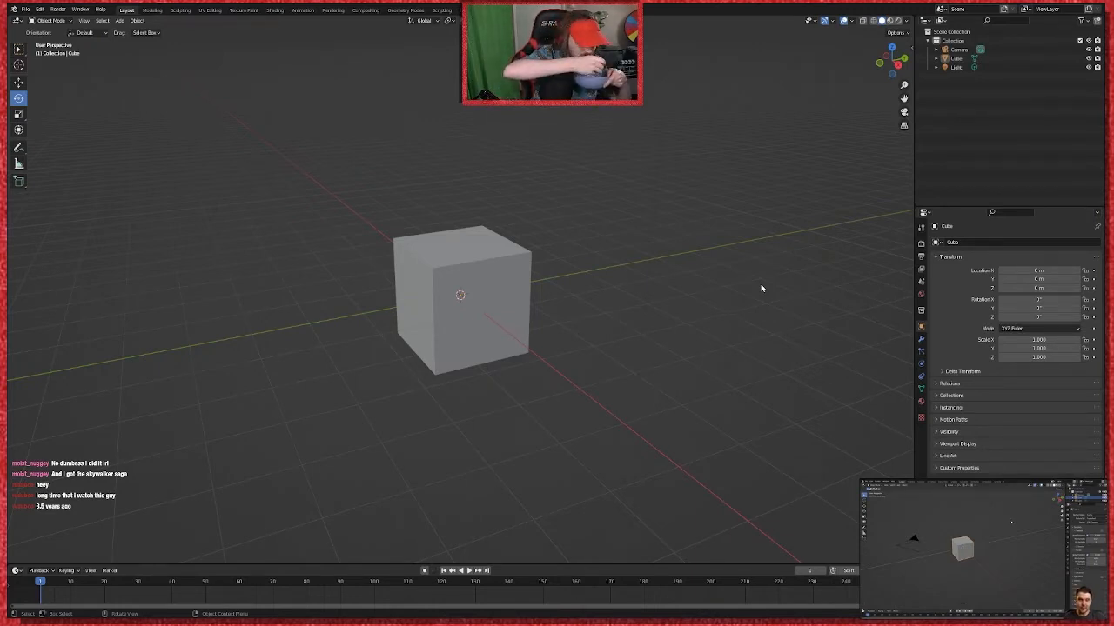
scroll(522, 301, down, 10)
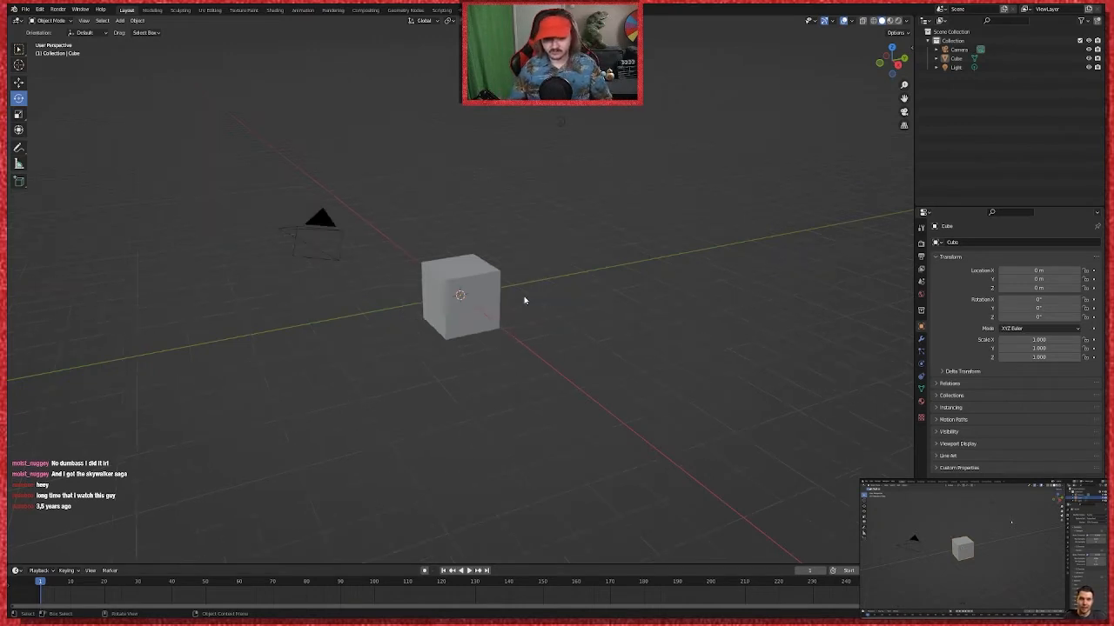
scroll(515, 308, up, 8)
scroll(519, 306, down, 2)
scroll(531, 287, up, 4)
scroll(533, 286, down, 1)
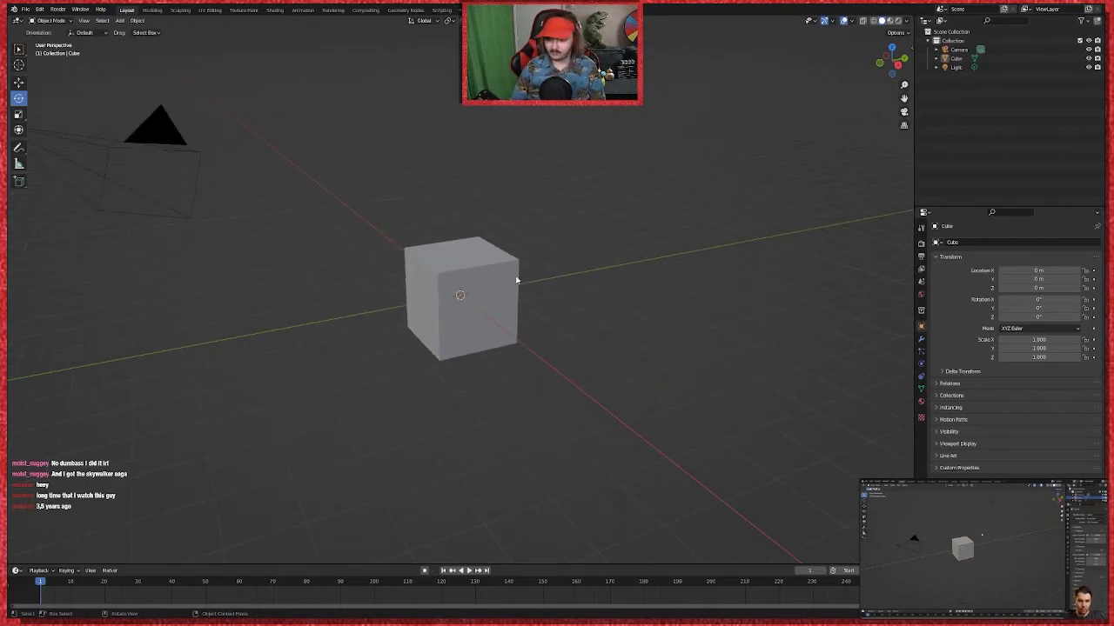
Step: Select the default cube and delete it from the scene
click(509, 285)
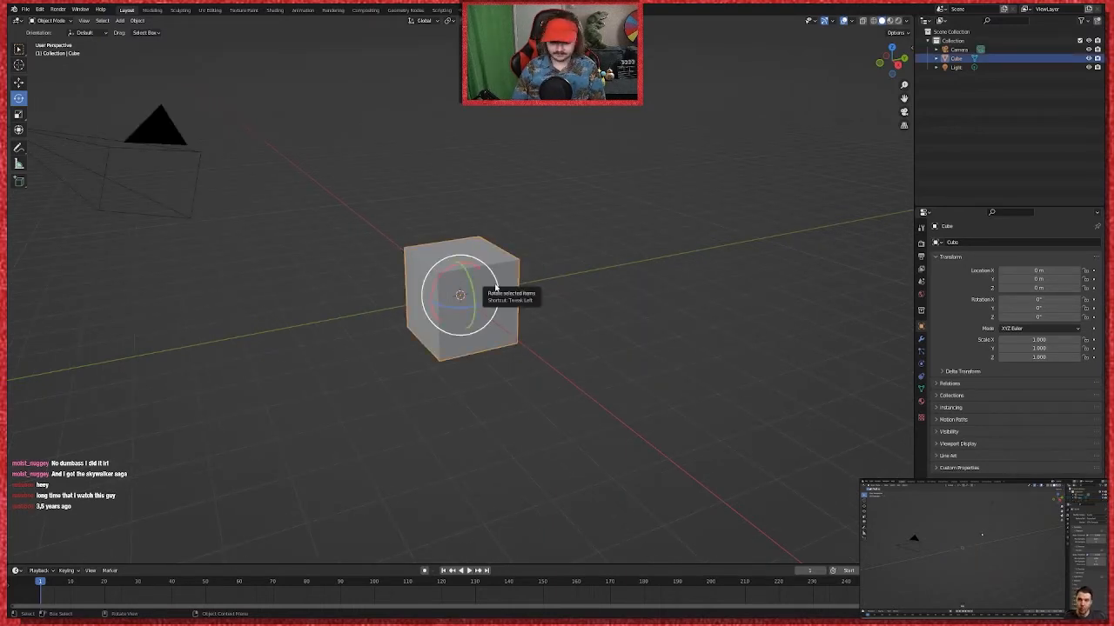
key(x)
click(493, 288)
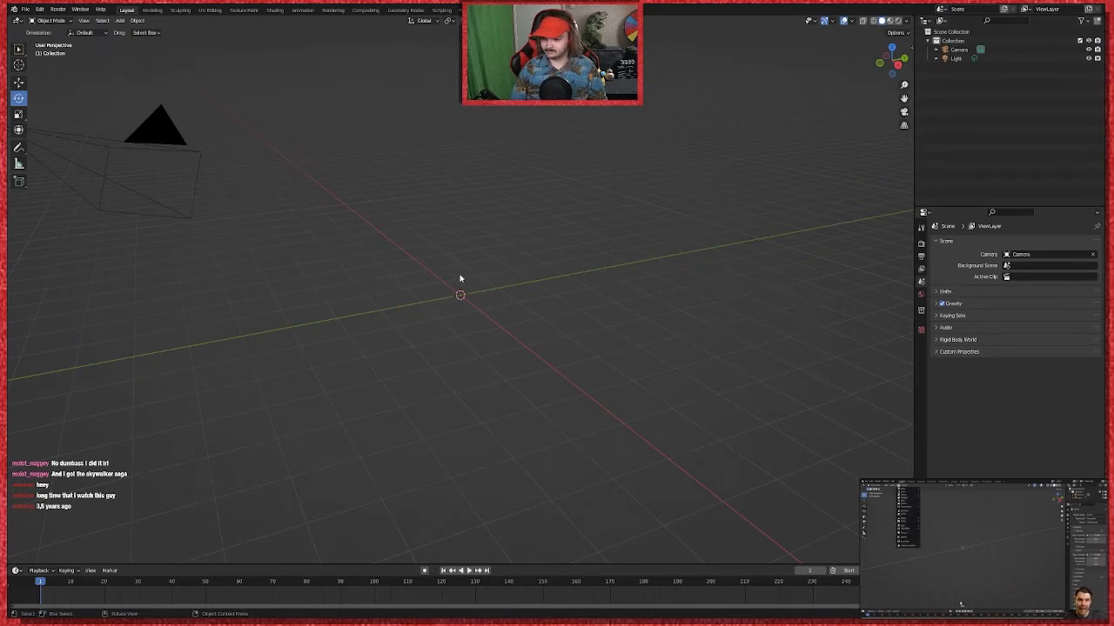
Step: Add a torus mesh to the emptied scene
click(120, 20)
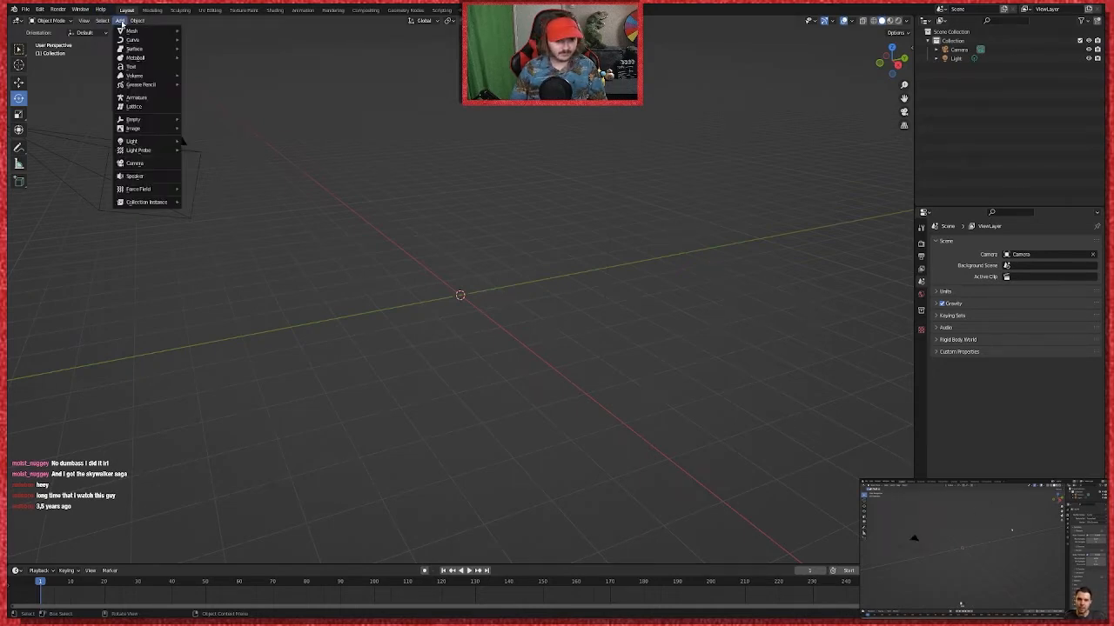
mouse_move(125, 43)
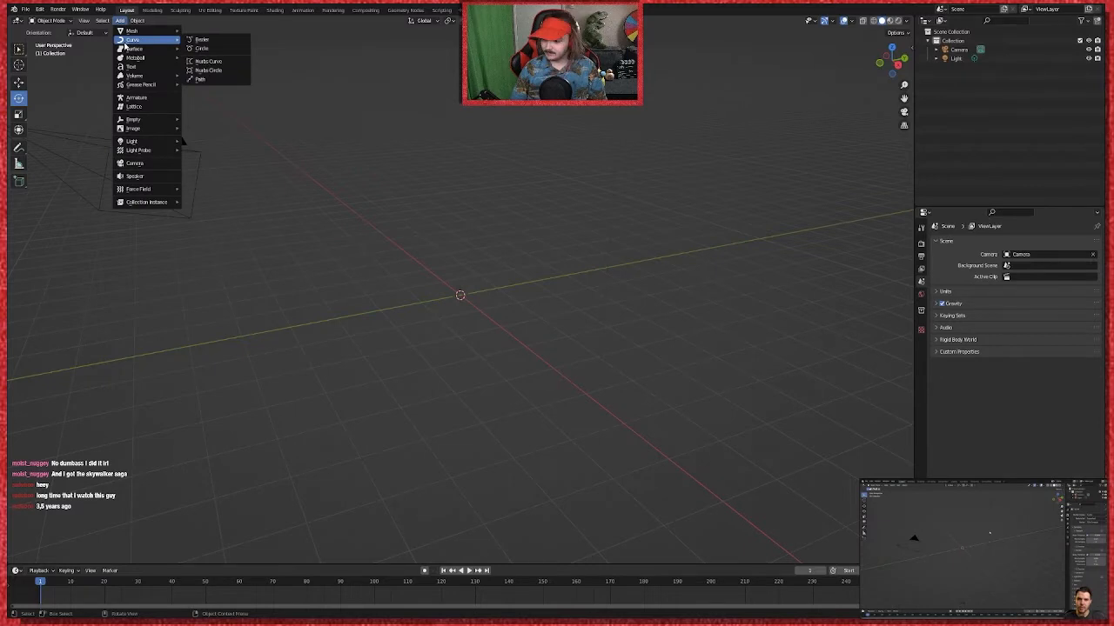
mouse_move(143, 153)
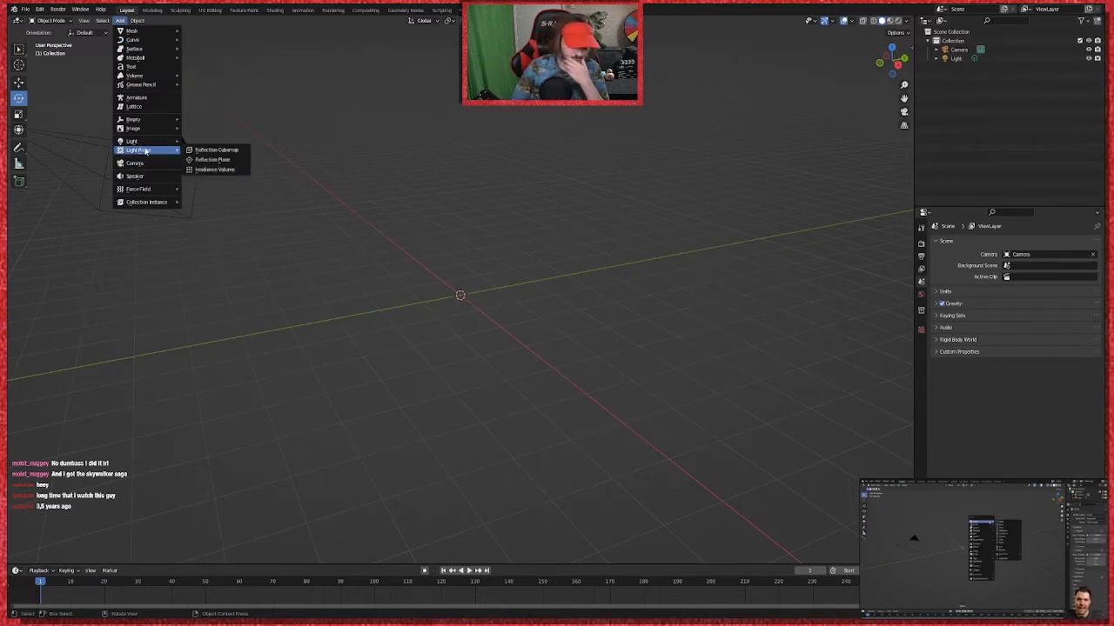
mouse_move(145, 86)
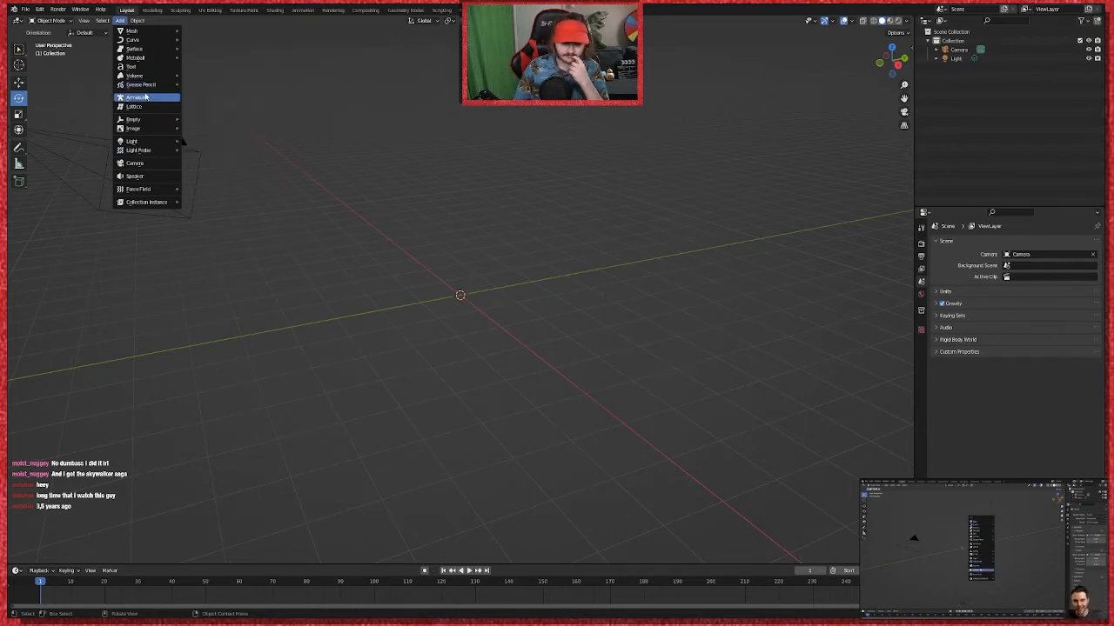
mouse_move(150, 130)
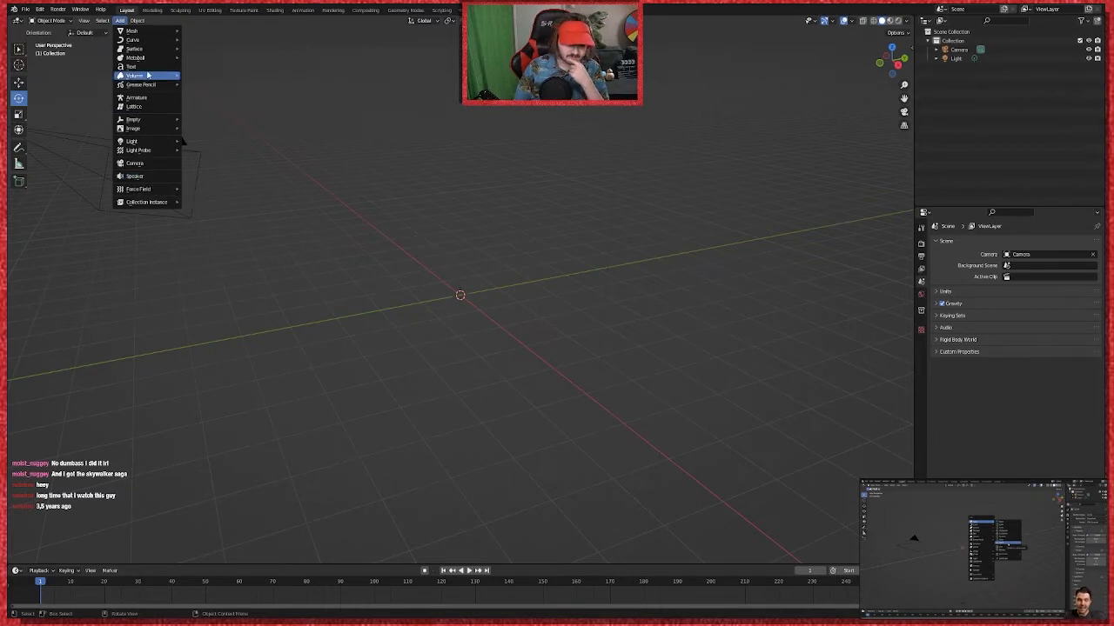
mouse_move(149, 29)
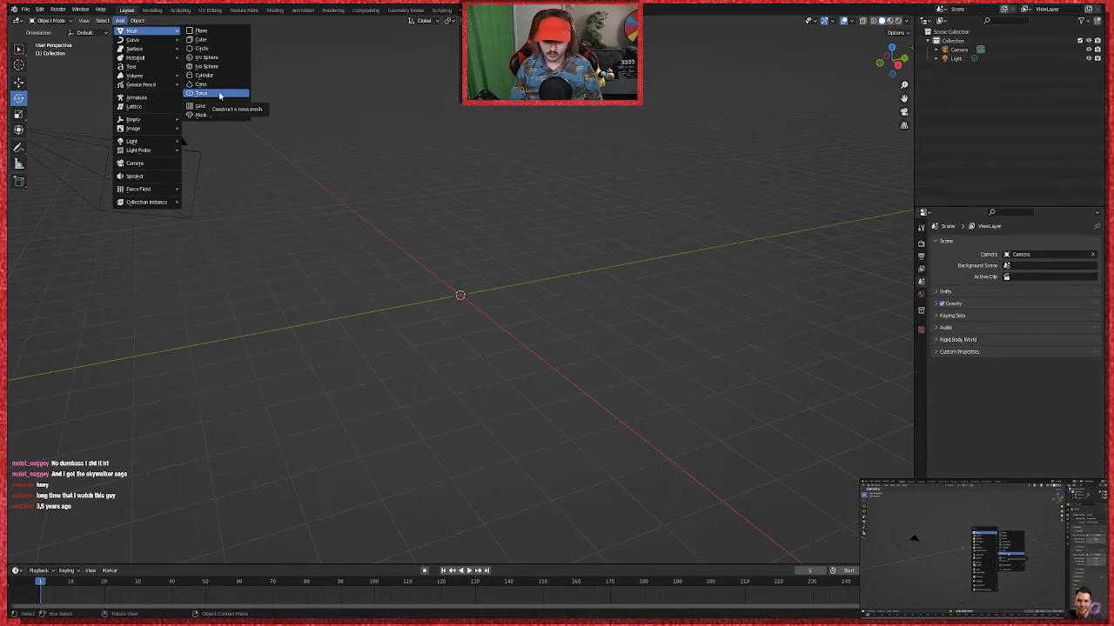
click(219, 96)
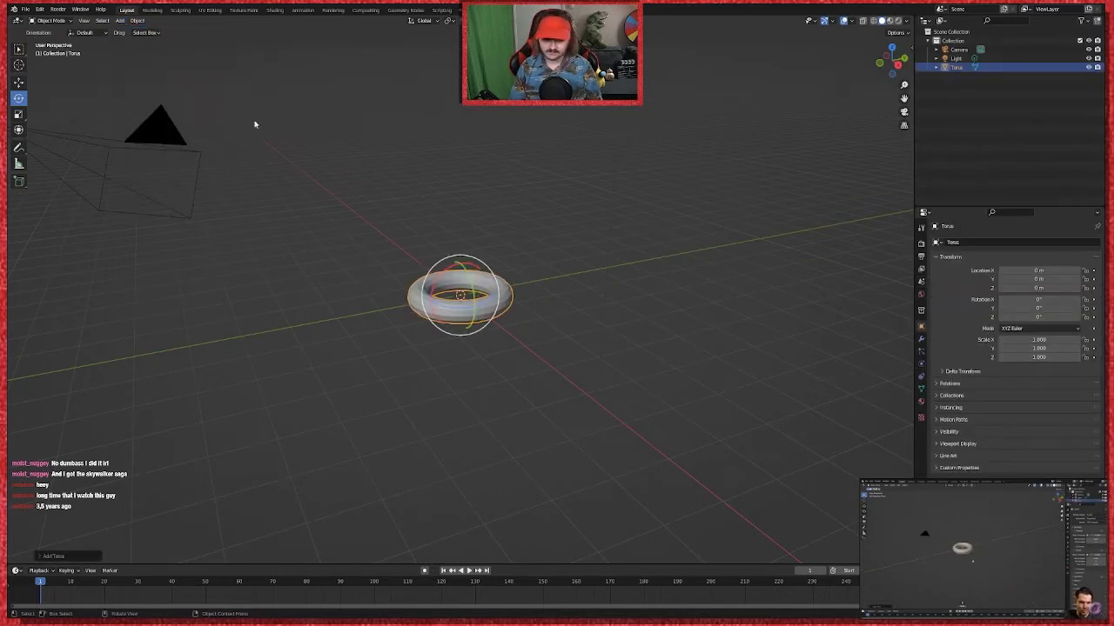
Step: Activate the Move tool and reselect the torus, viewing it from a higher angle
click(646, 216)
click(18, 114)
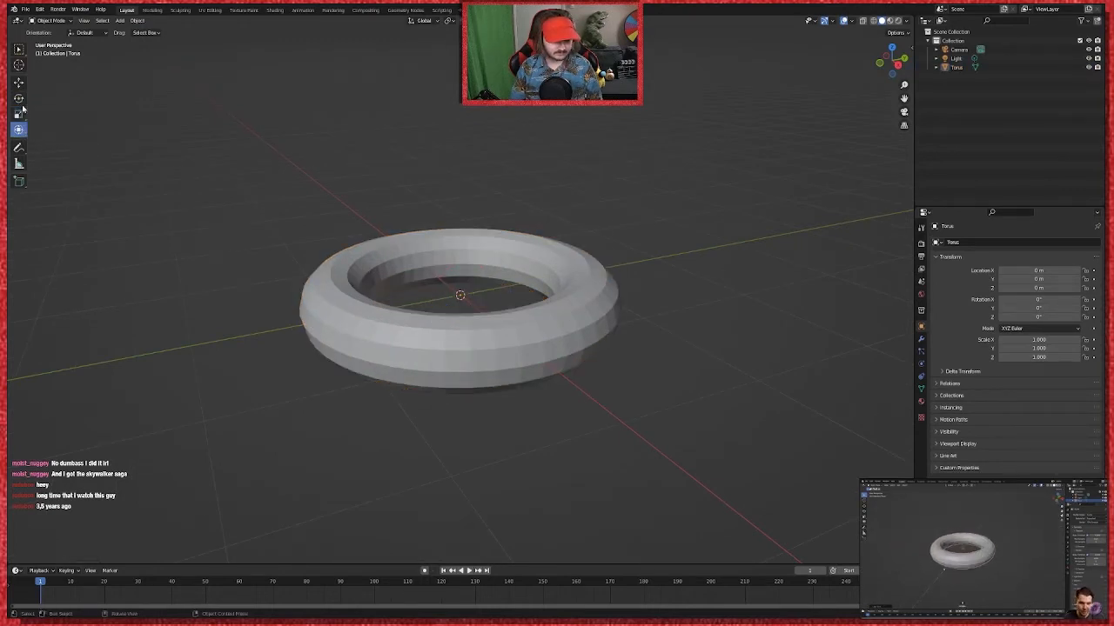
click(18, 82)
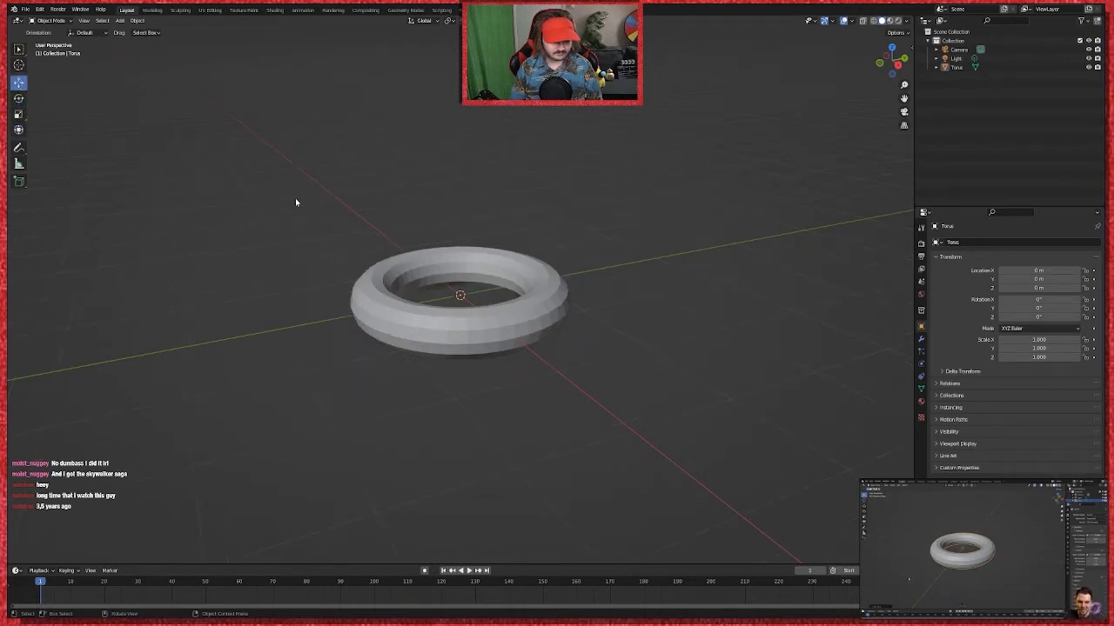
middle_drag(295, 200, 288, 231)
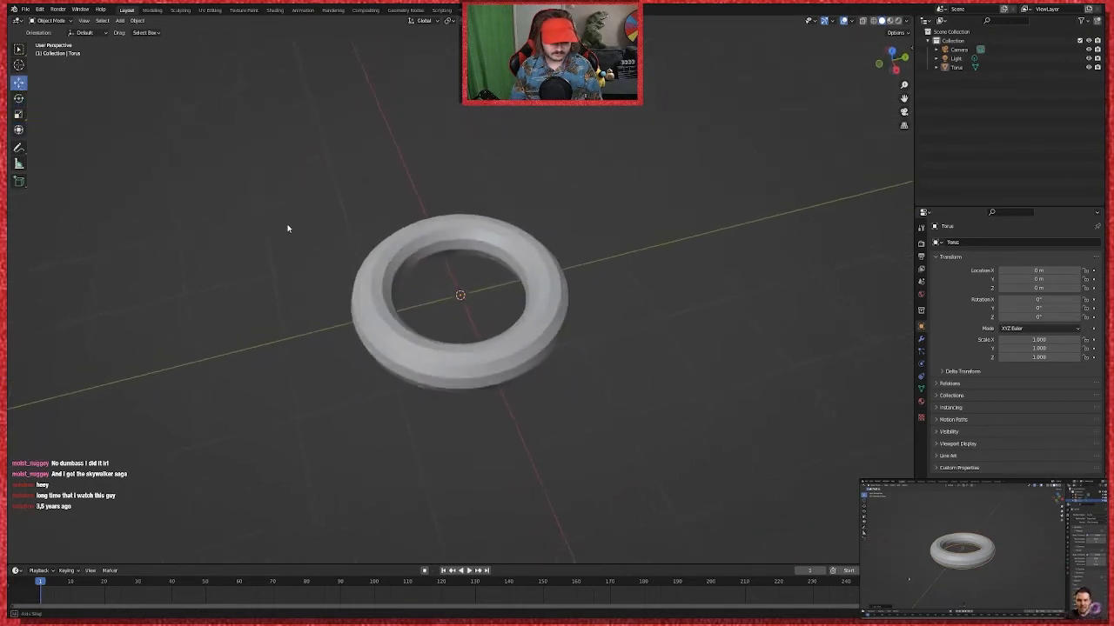
scroll(288, 228, down, 3)
scroll(287, 225, up, 1)
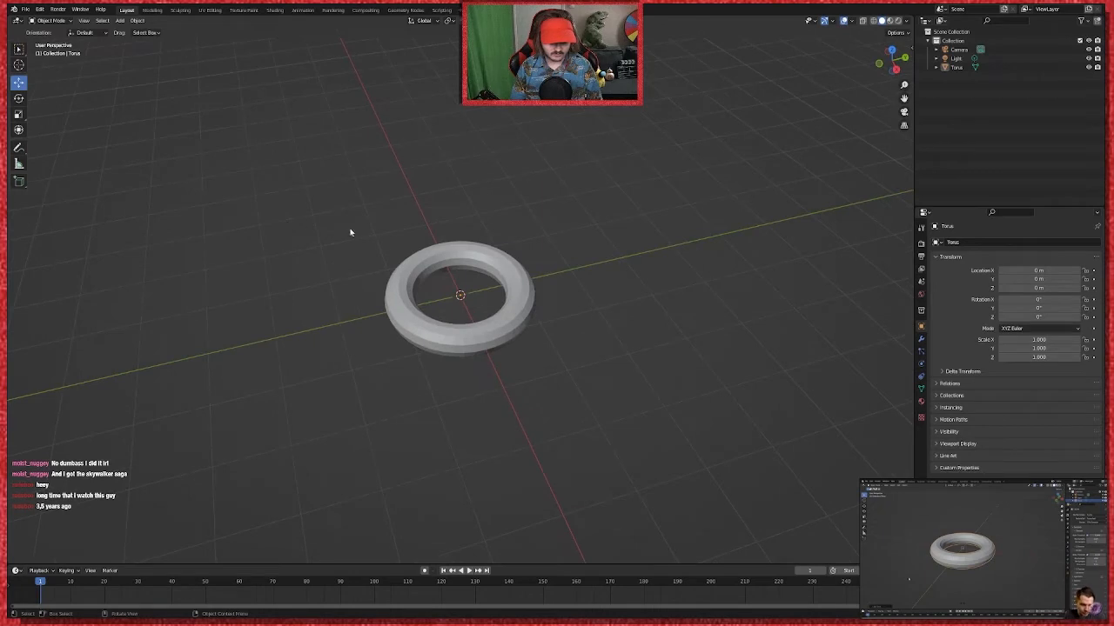
click(451, 261)
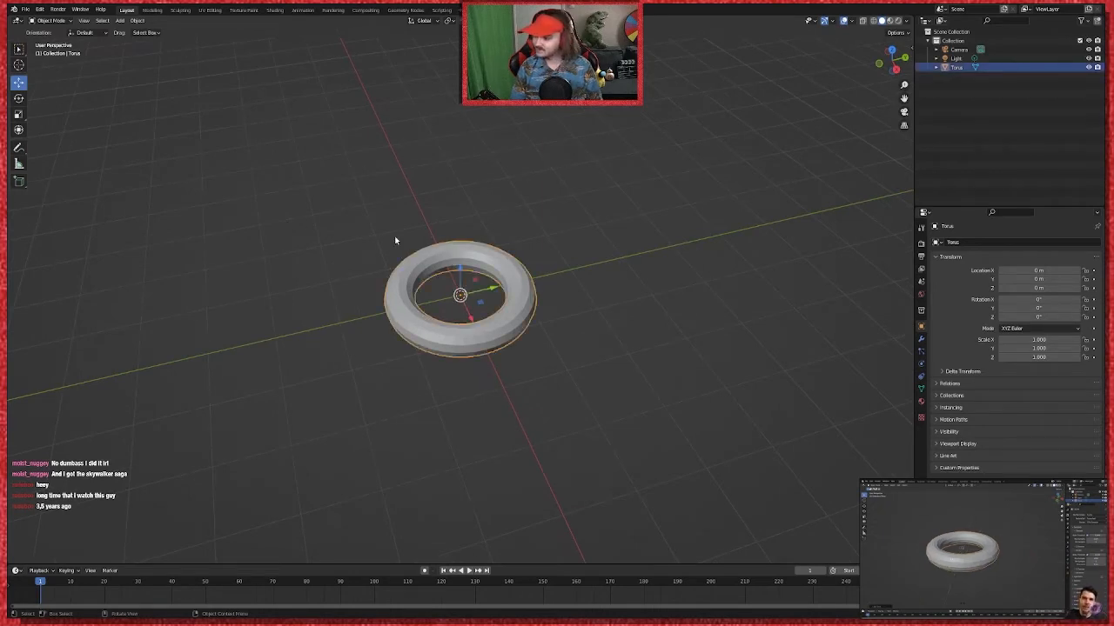
scroll(497, 340, down, 2)
scroll(498, 340, up, 3)
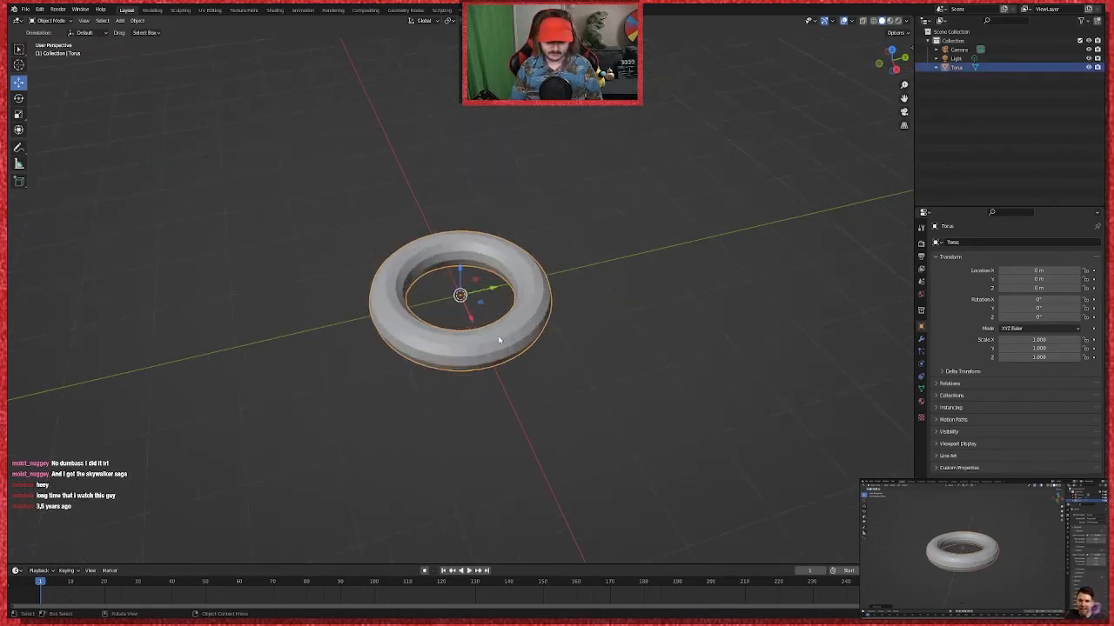
middle_drag(551, 345, 632, 320)
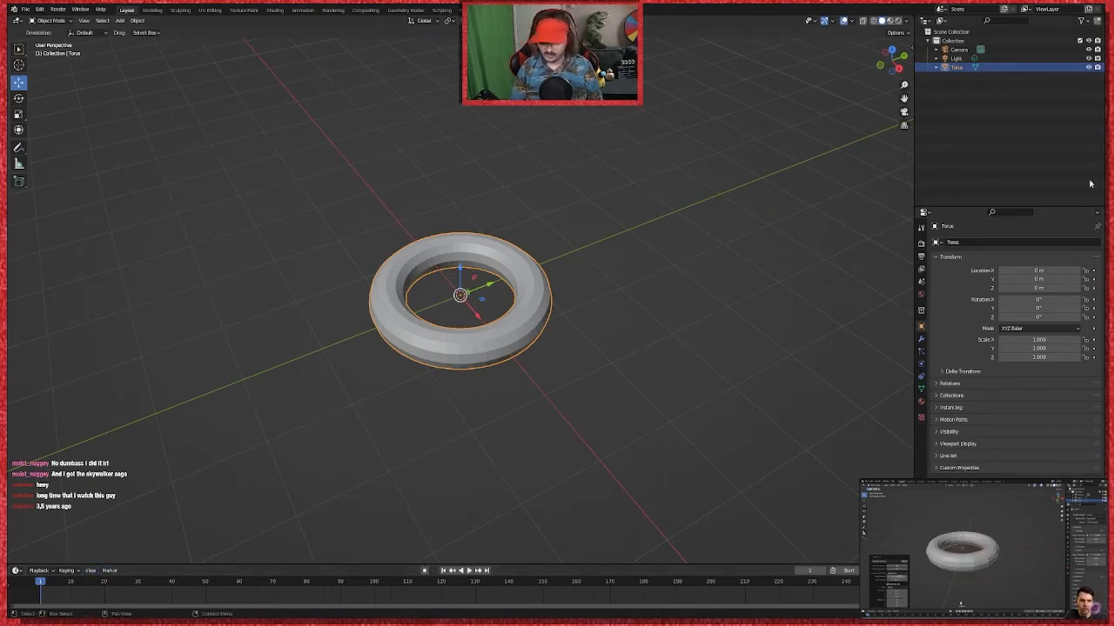
mouse_move(950, 563)
key(j)
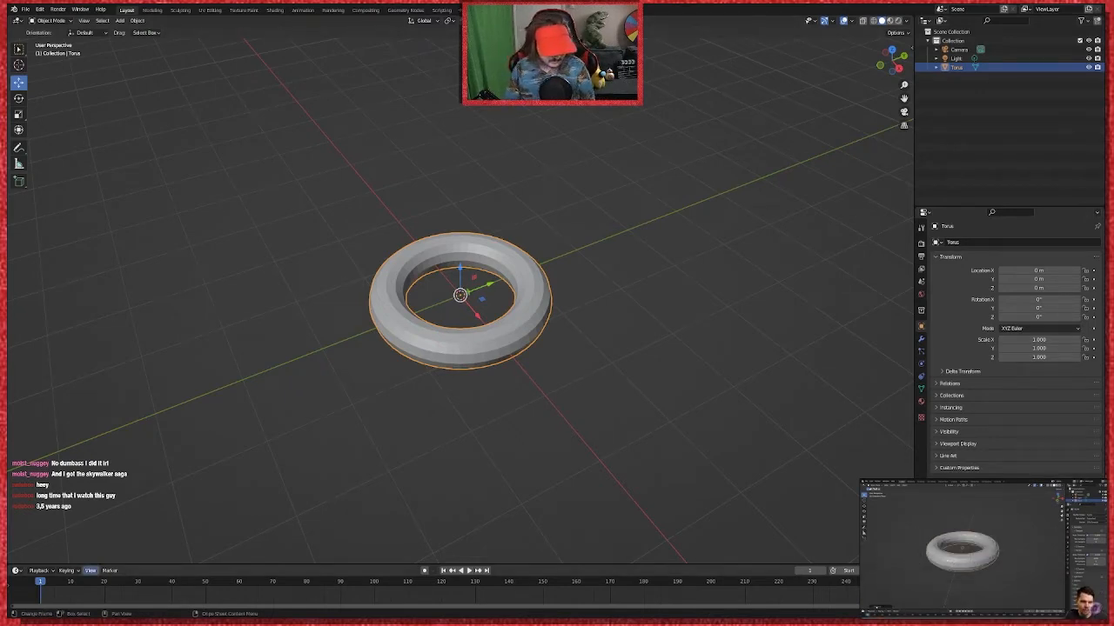
click(15, 571)
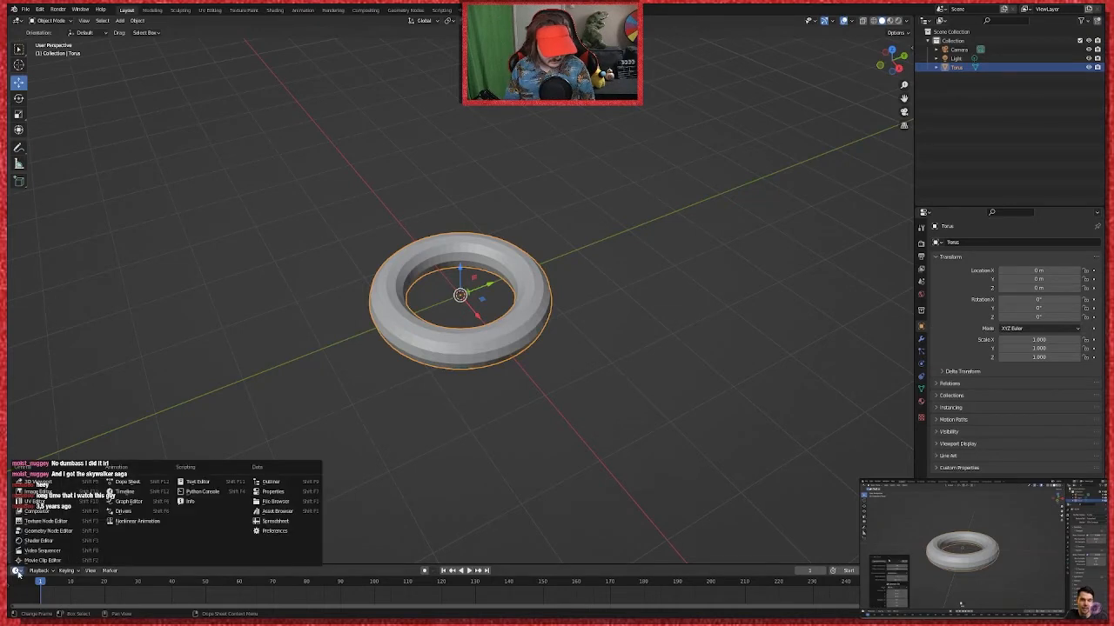
click(341, 443)
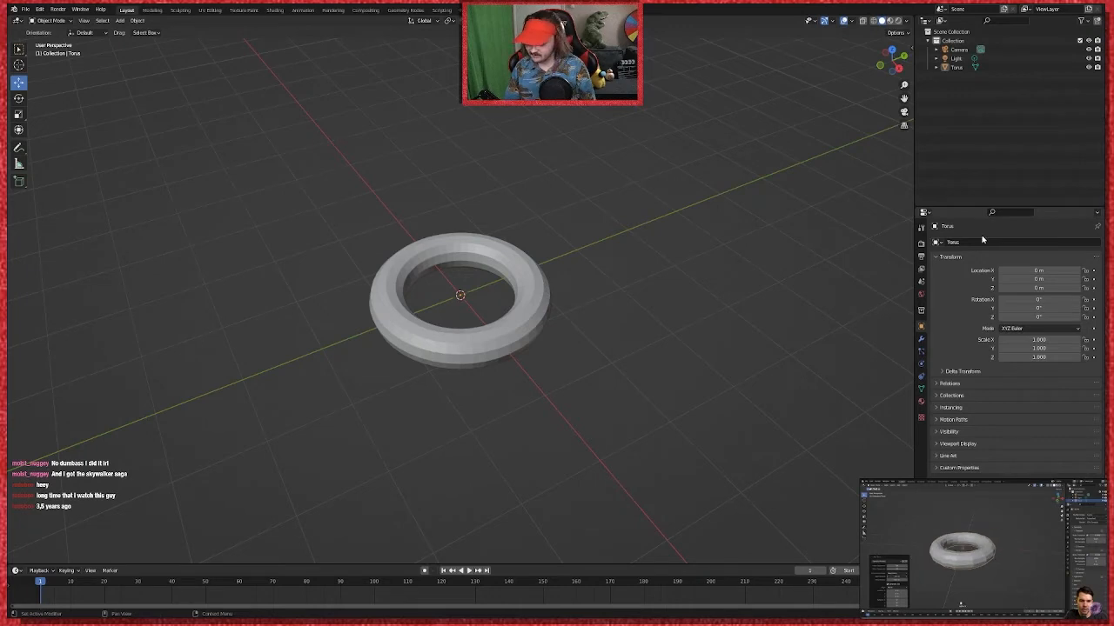
Step: Reselect the torus and bring up its Add Torus creation settings
scroll(406, 423, down, 6)
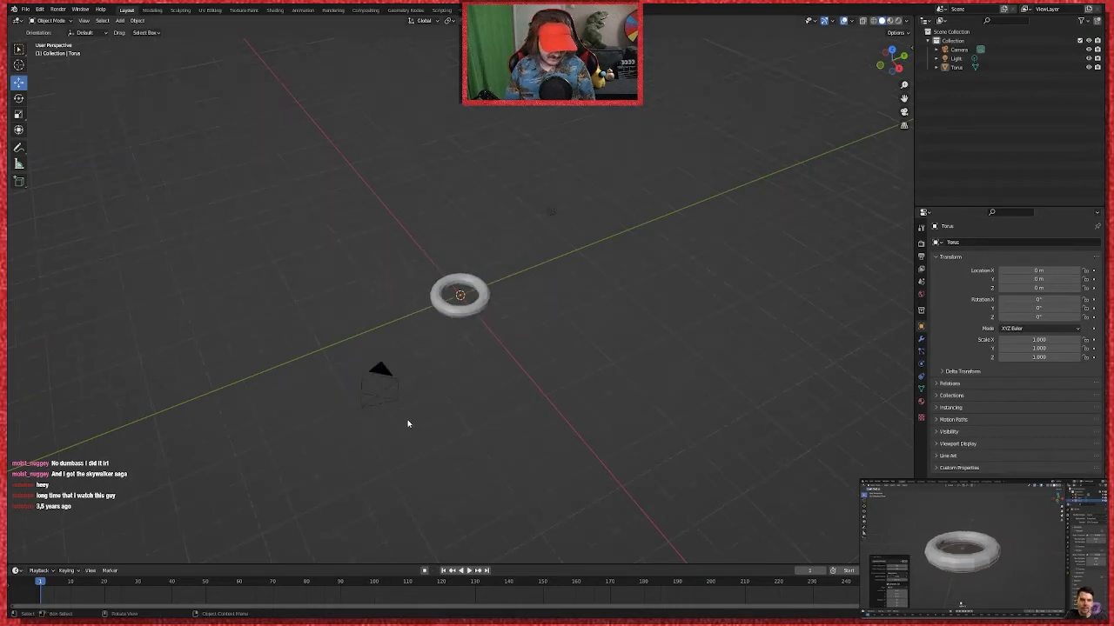
scroll(479, 322, up, 4)
click(479, 322)
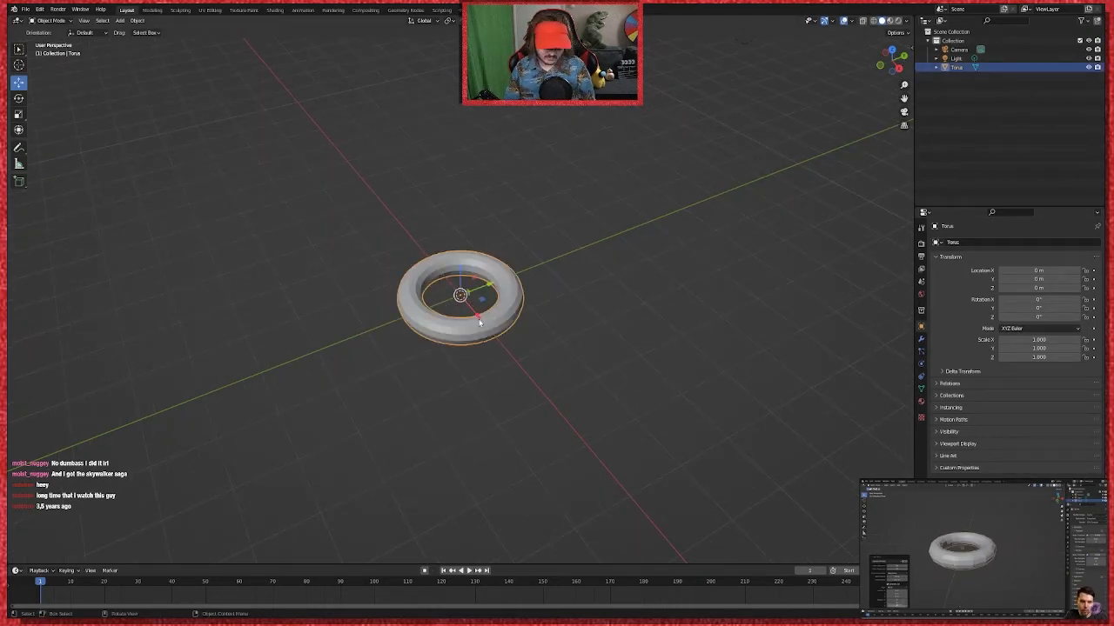
key(s)
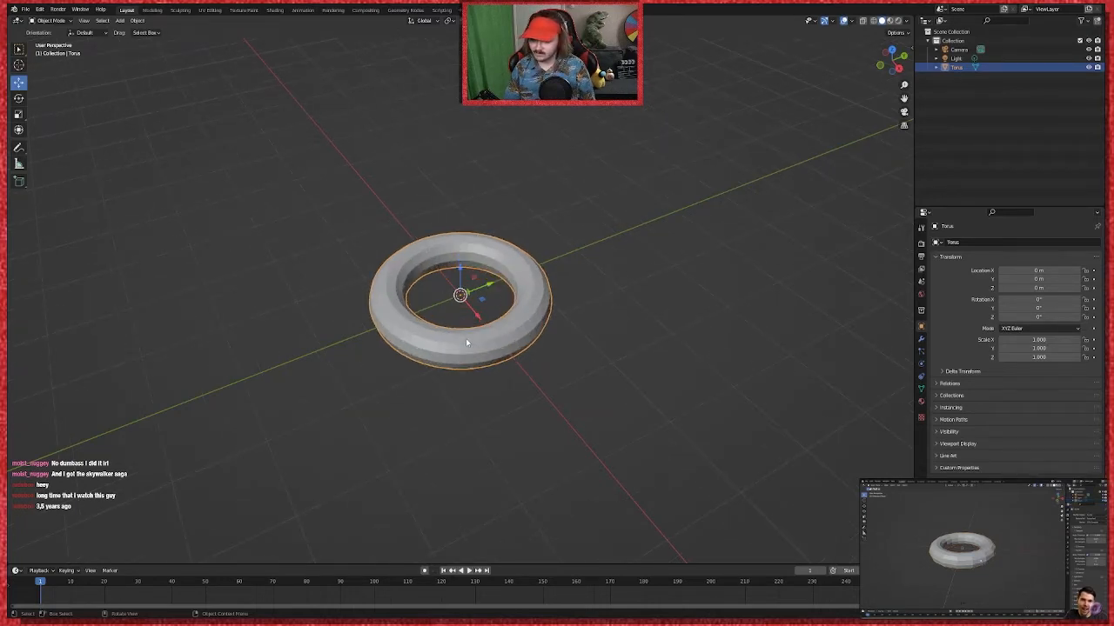
key(s)
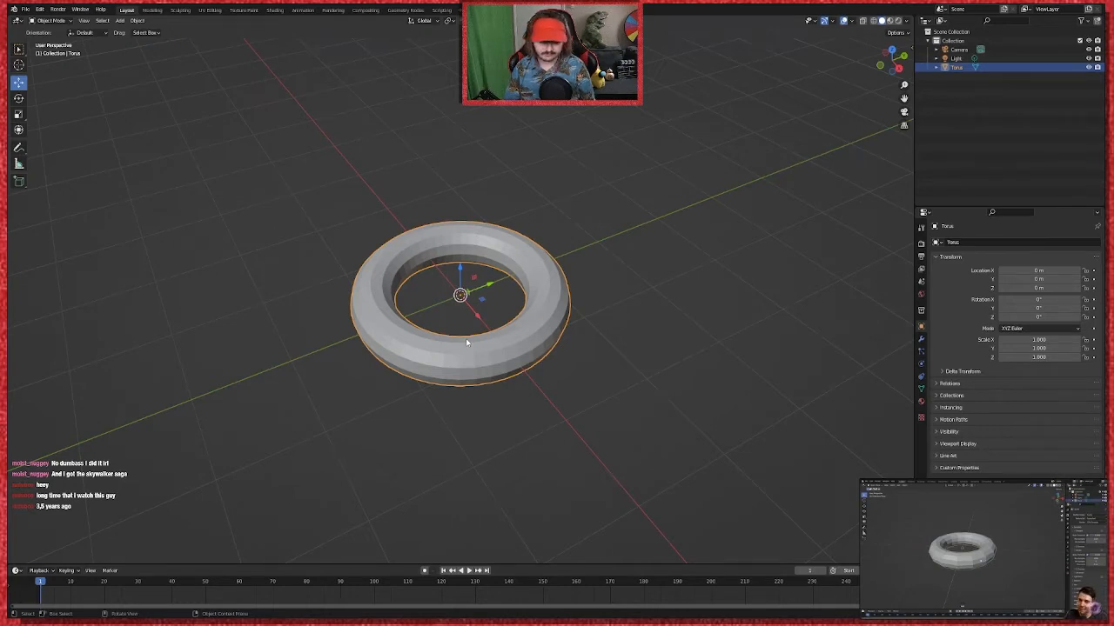
key(s)
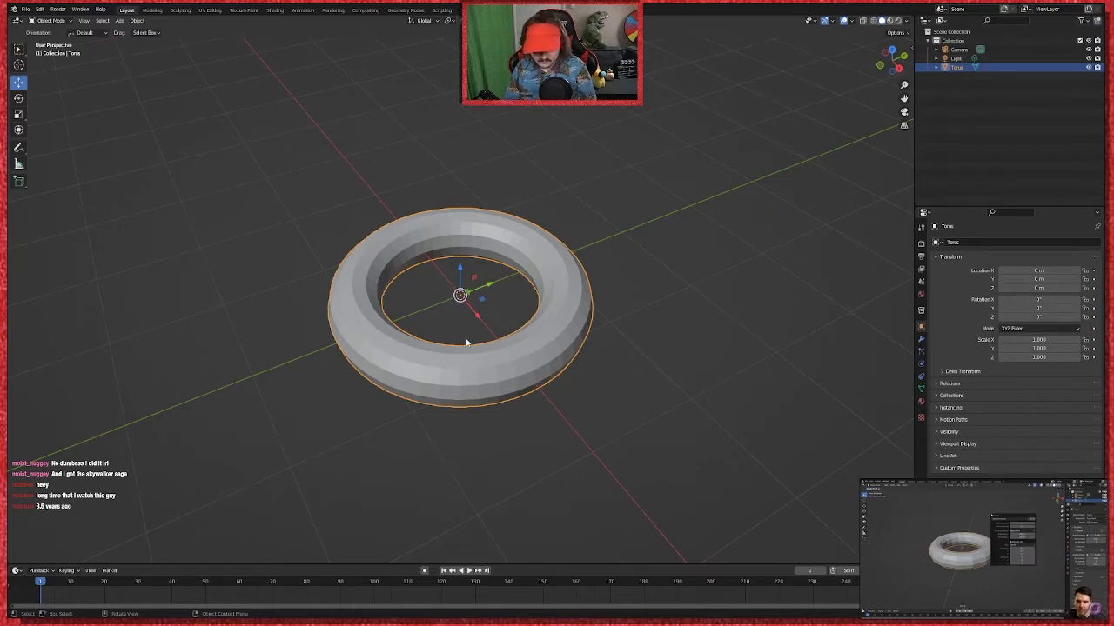
key(F9)
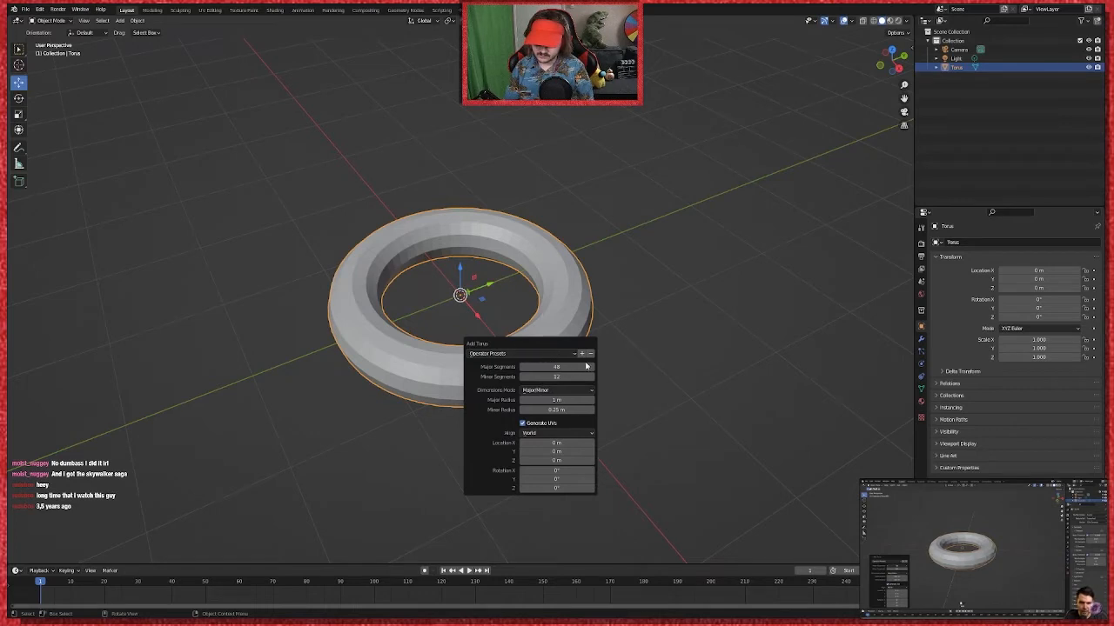
drag(529, 343, 109, 78)
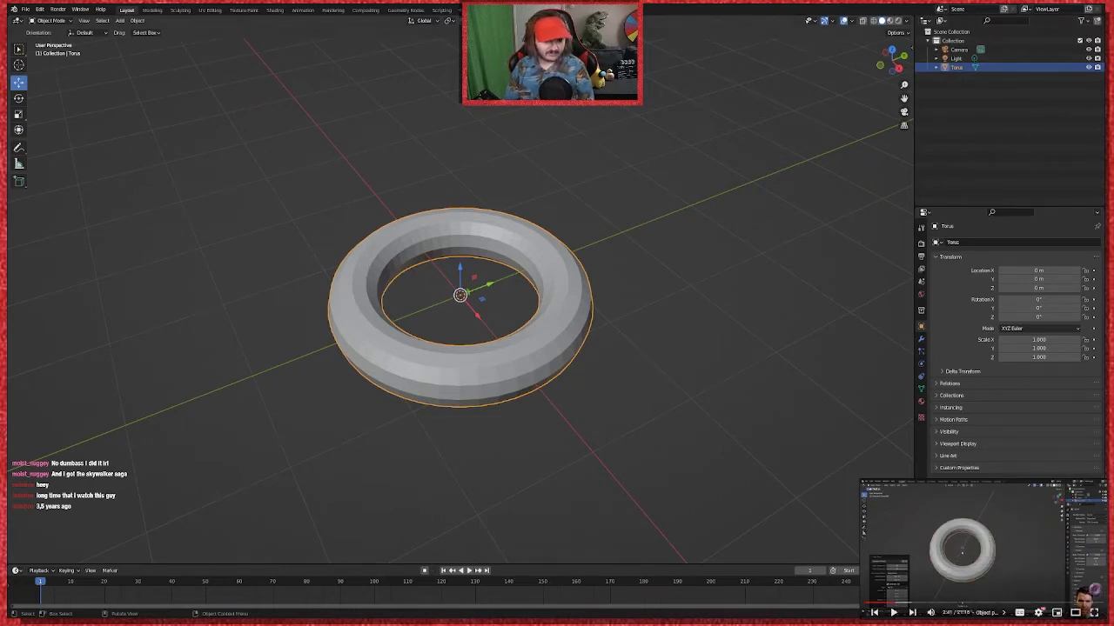
Step: Delete the torus and add a new torus mesh in its place
key(x)
click(358, 282)
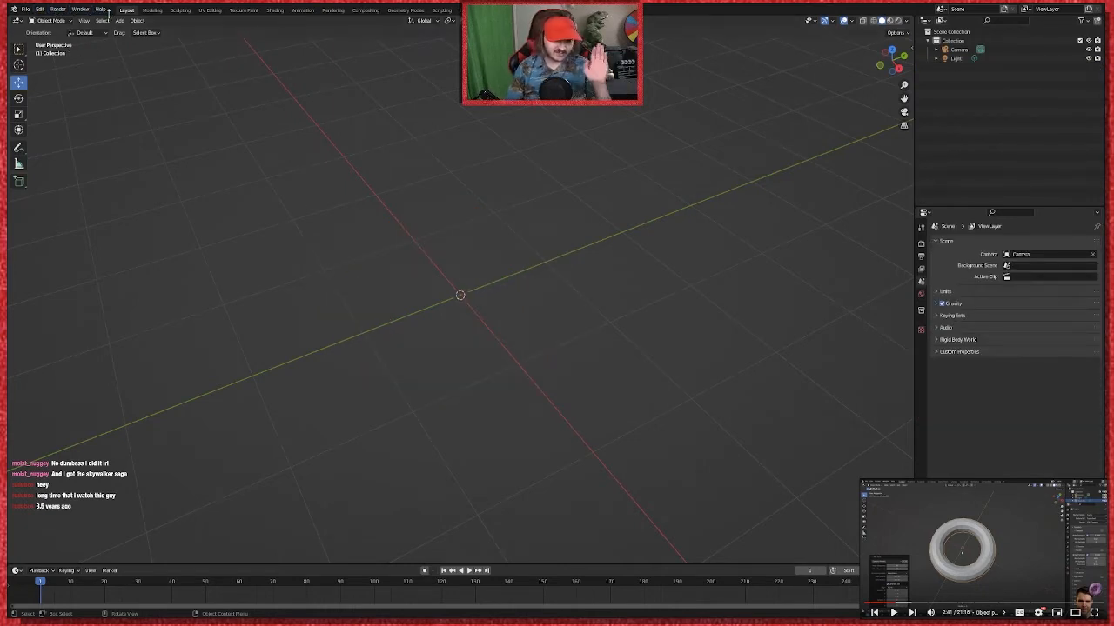
click(117, 24)
mouse_move(135, 32)
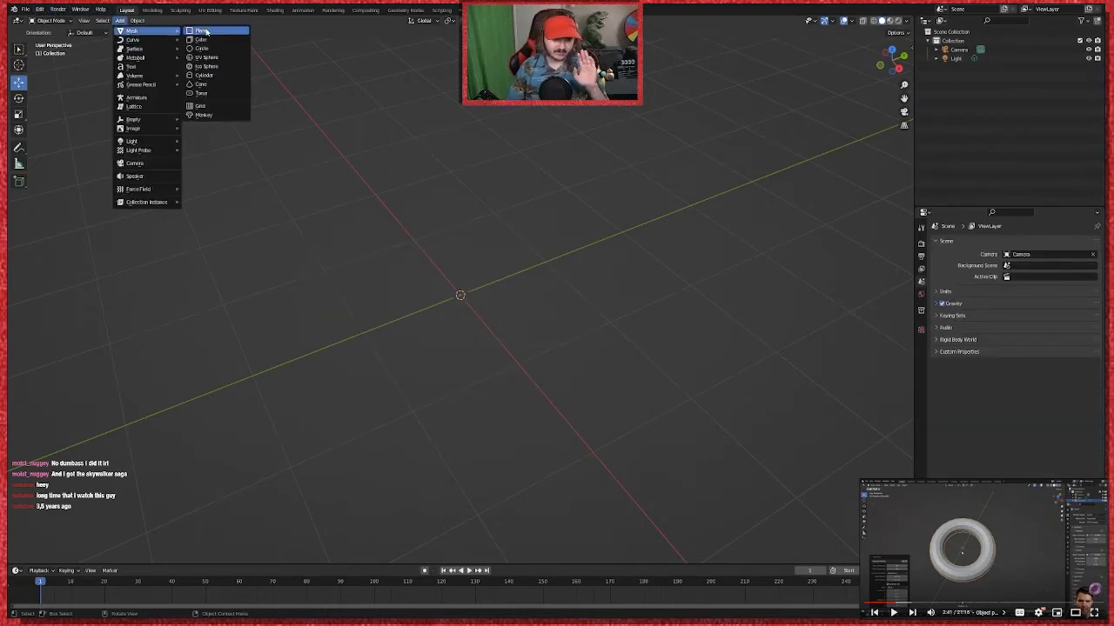
click(228, 93)
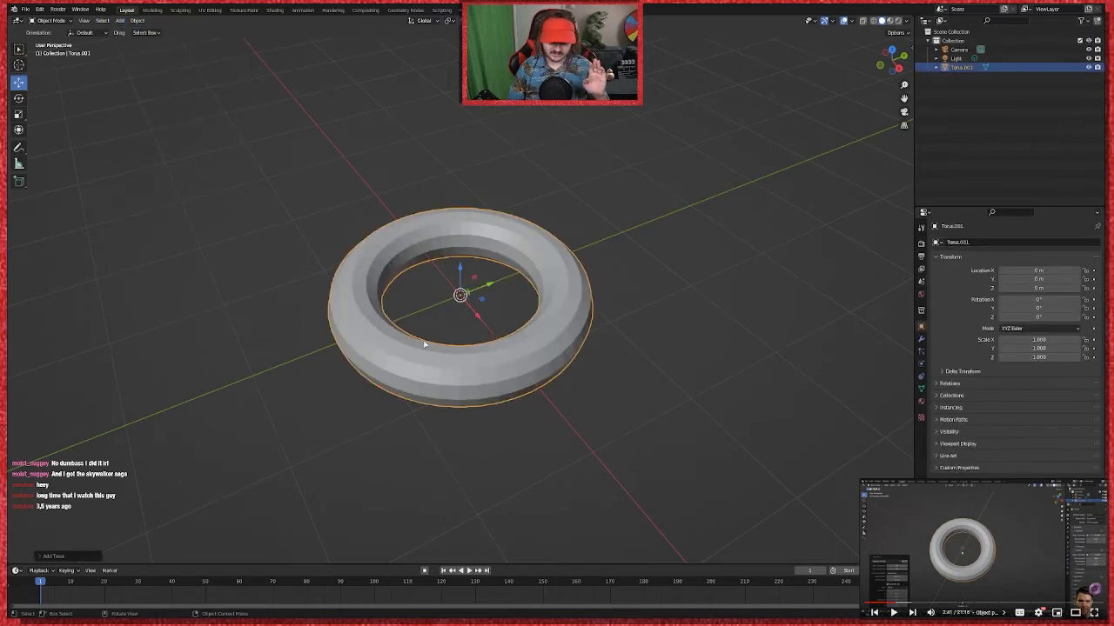
Step: Expand the Add Torus settings, try a major radius of 1.3 m, and undo the torus
click(48, 557)
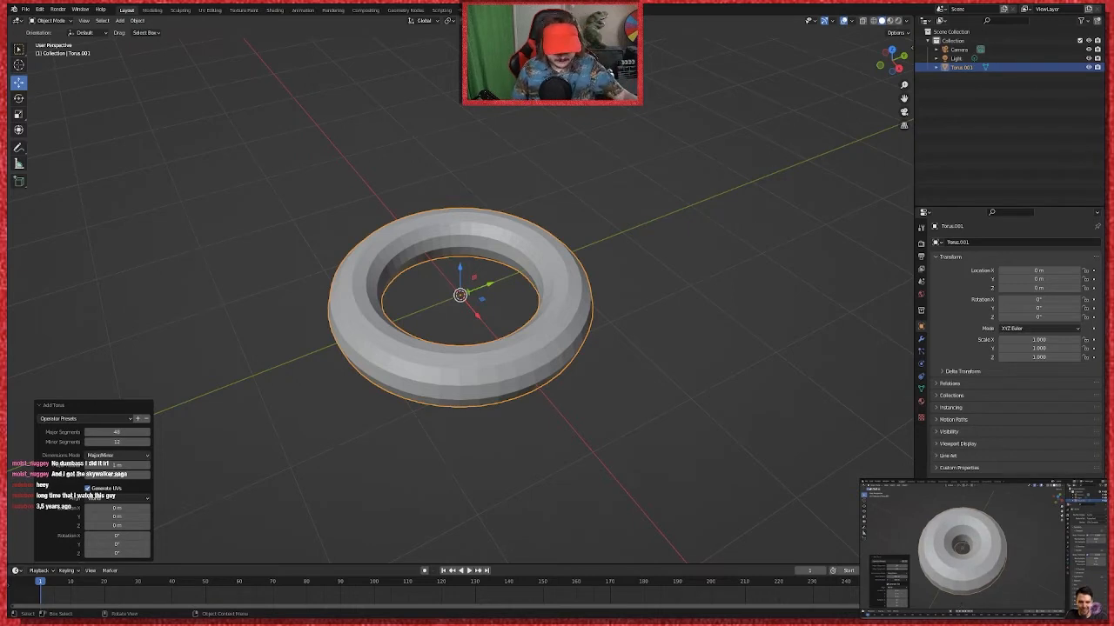
drag(120, 465, 144, 465)
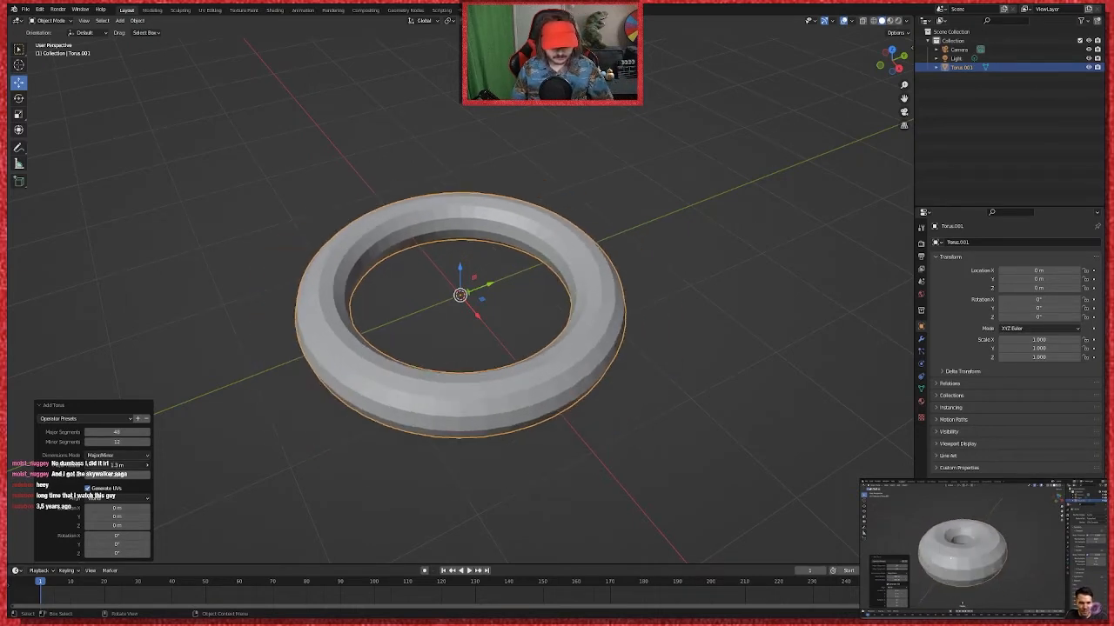
key(ctrl+z)
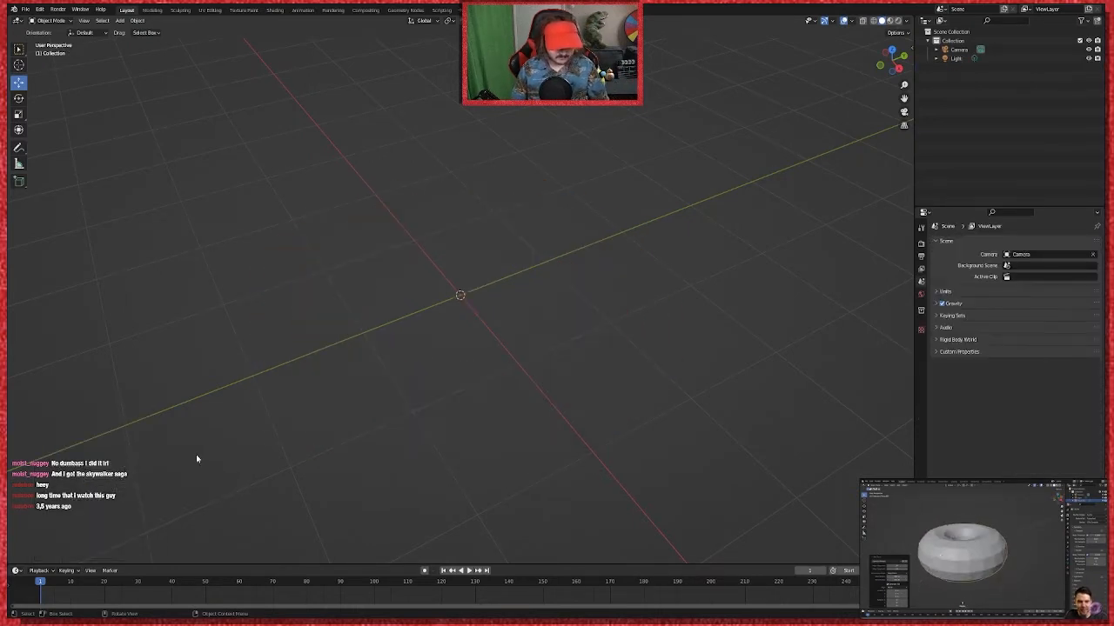
Step: Add another torus mesh and raise its major segments to 107 in the creation settings
click(120, 20)
mouse_move(123, 33)
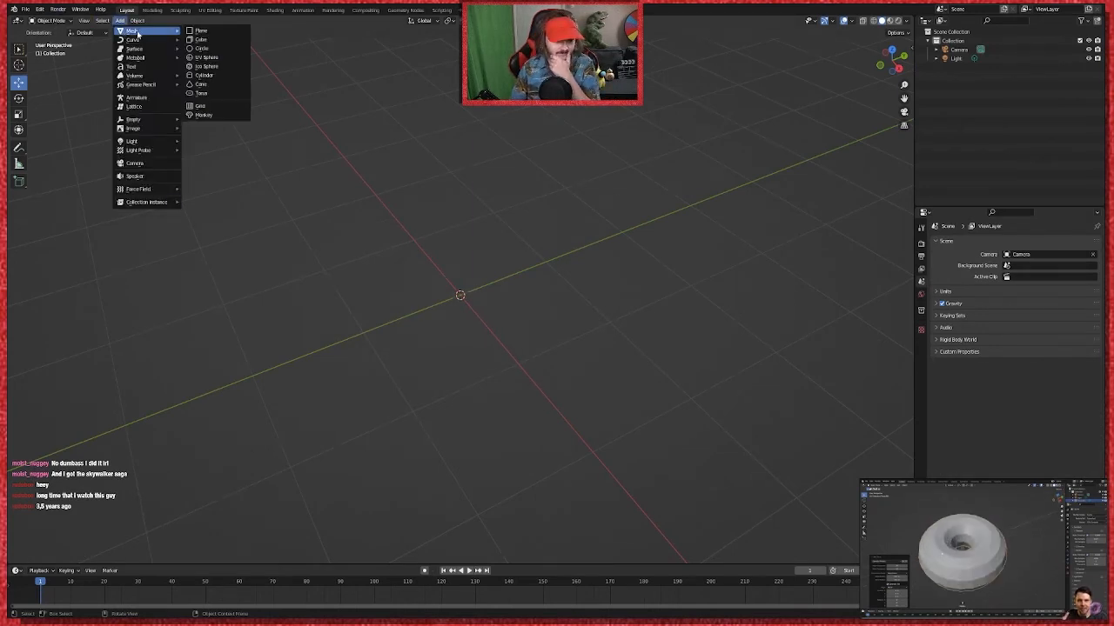
click(218, 94)
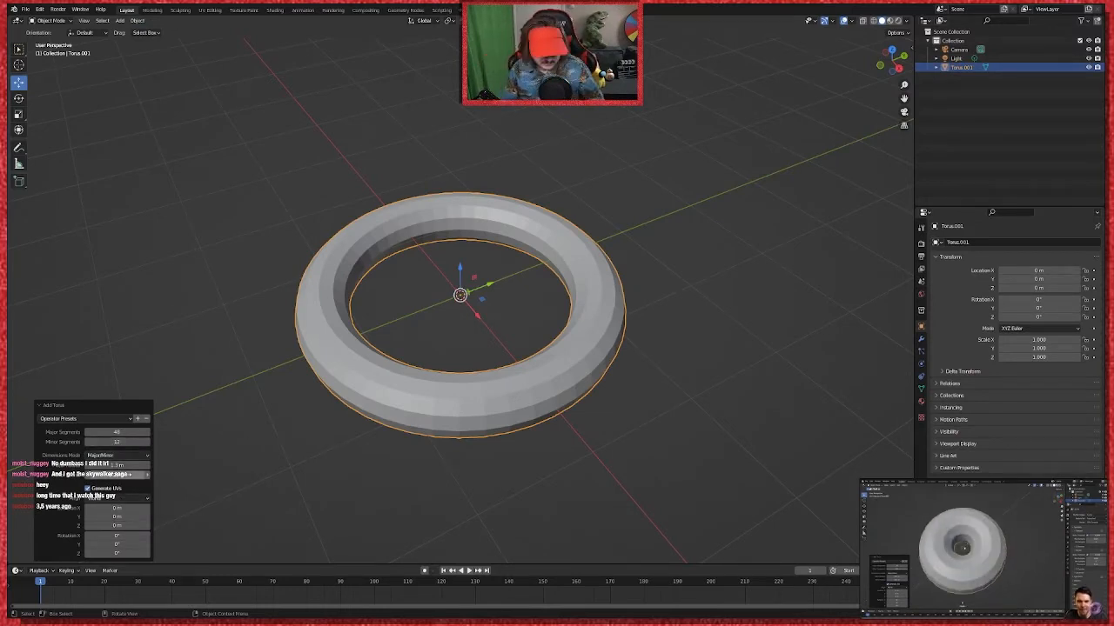
drag(122, 431, 213, 431)
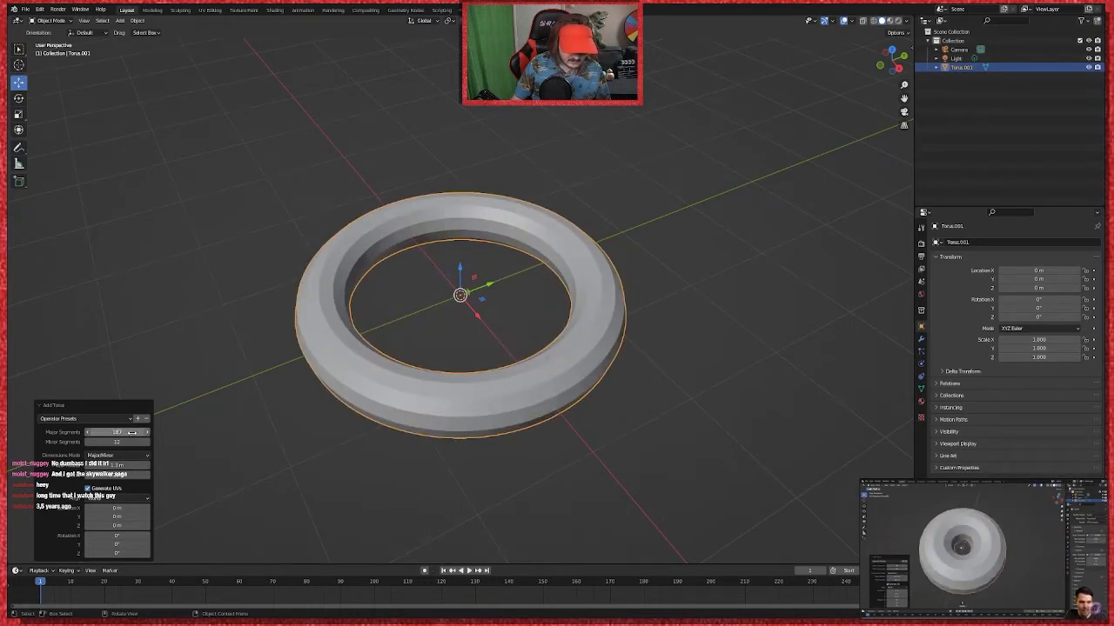
Step: Delete the torus and add a fresh torus mesh at the origin
key(Delete)
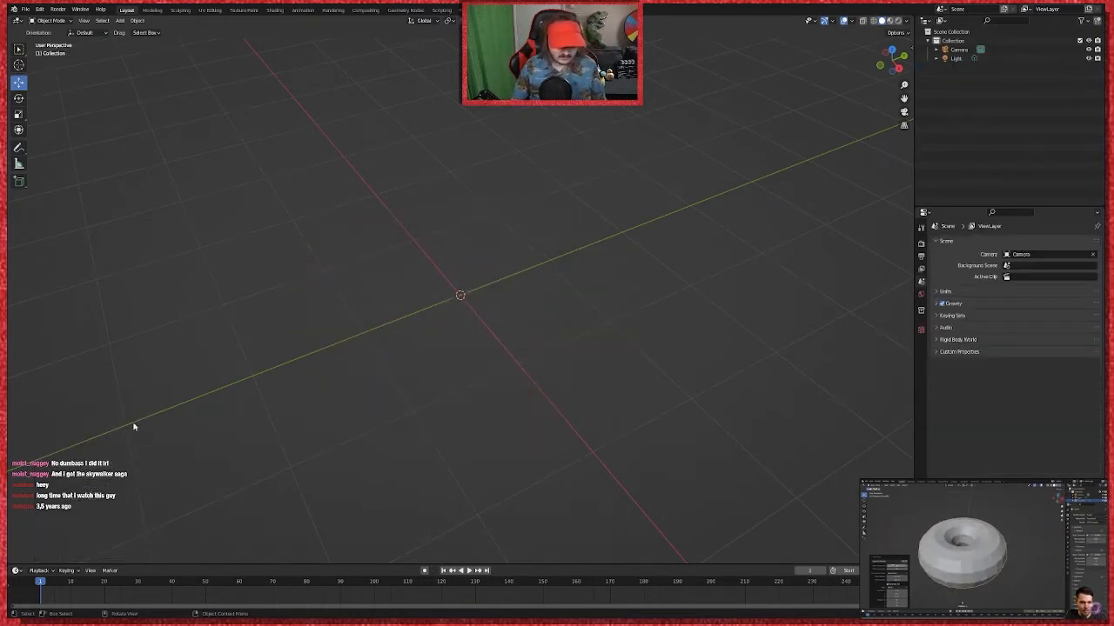
click(136, 20)
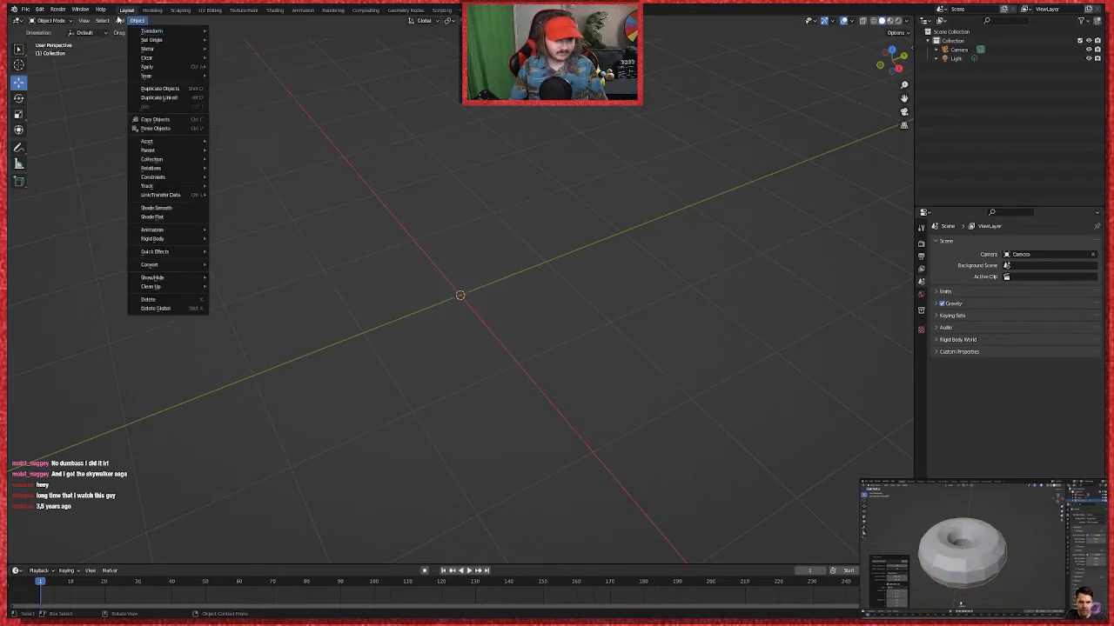
click(120, 20)
mouse_move(131, 32)
click(220, 94)
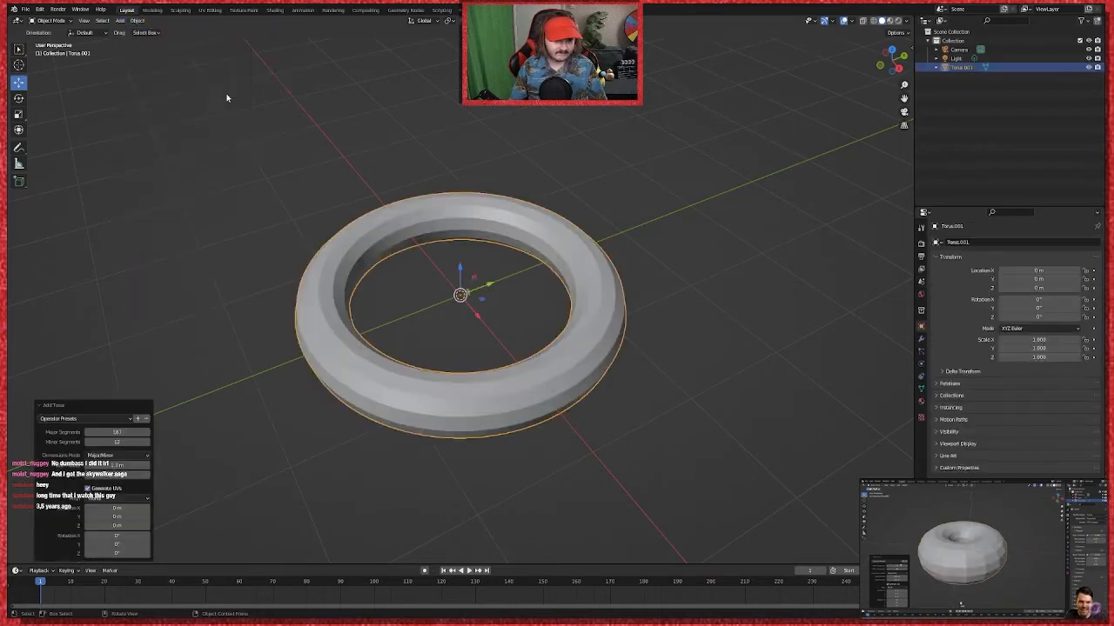
Step: Raise the torus's minor segments to 20 and enlarge its minor radius to give it a thick donut shape
mouse_move(116, 442)
mouse_down()
mouse_move(135, 442)
mouse_move(97, 442)
mouse_move(119, 444)
mouse_up()
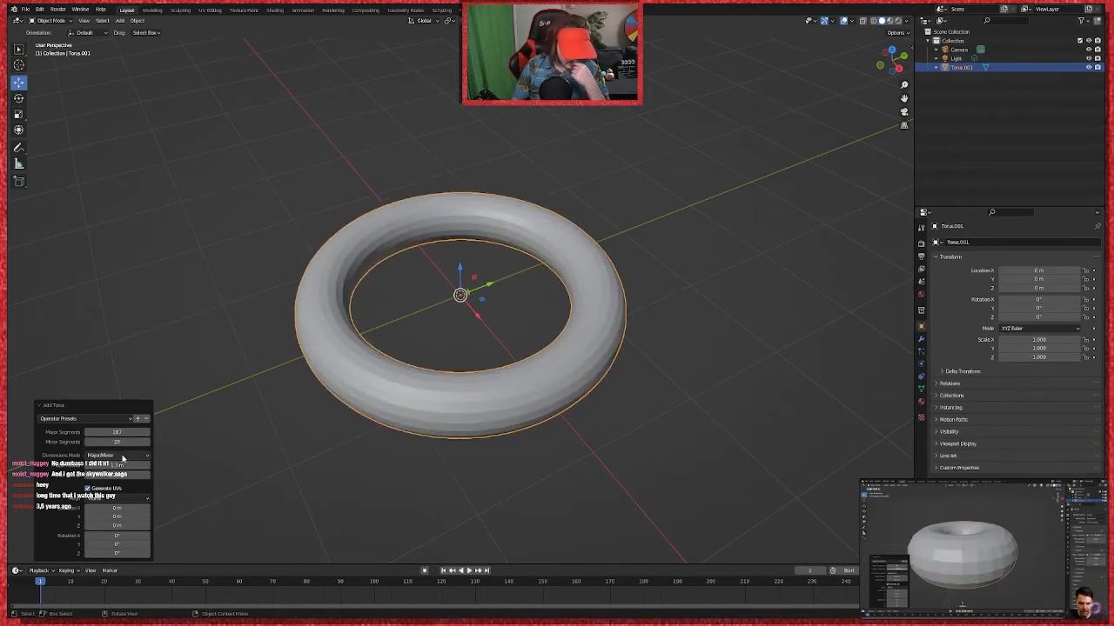
mouse_move(116, 475)
mouse_down()
mouse_move(151, 475)
mouse_move(135, 475)
mouse_up()
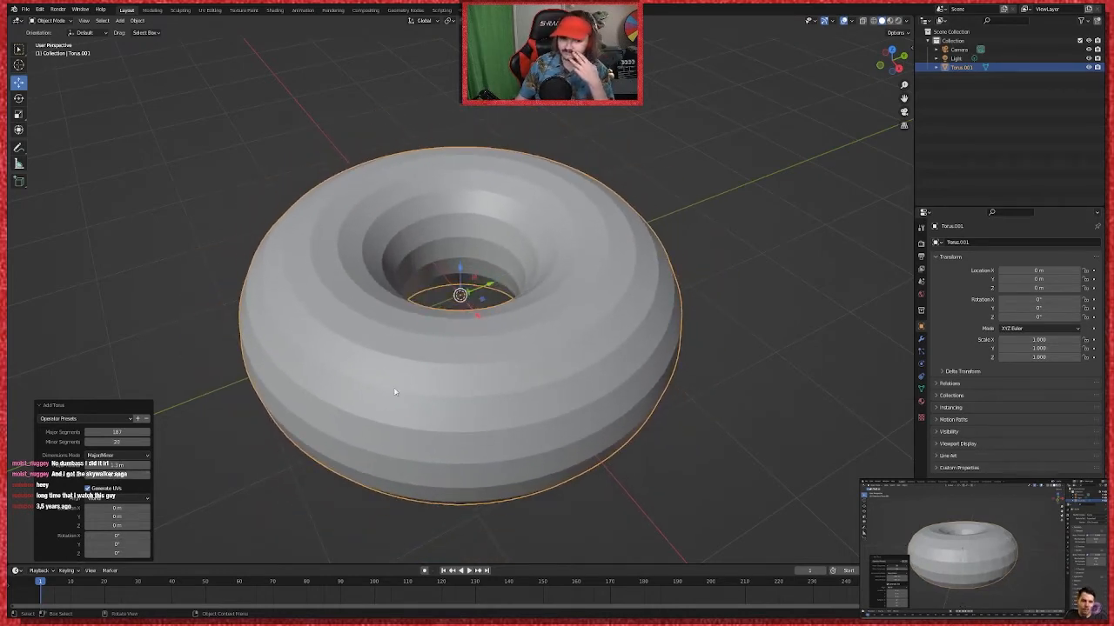
middle_drag(447, 348, 447, 385)
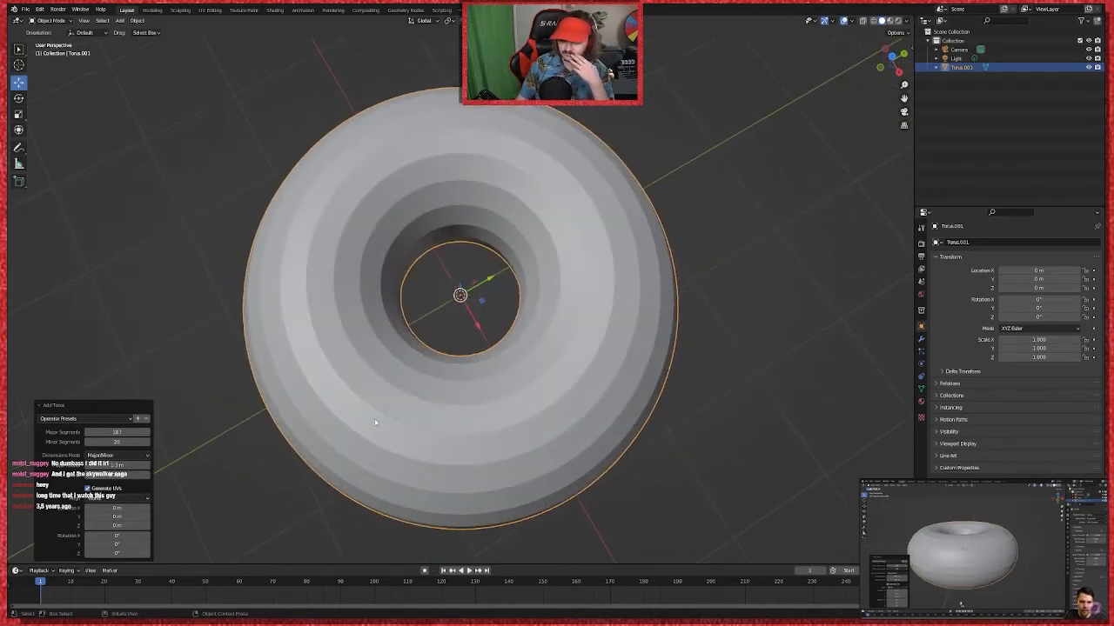
Step: Try very high and very low minor segment counts on the torus, including 3, and return to 12
click(117, 442)
text(250)
key(Return)
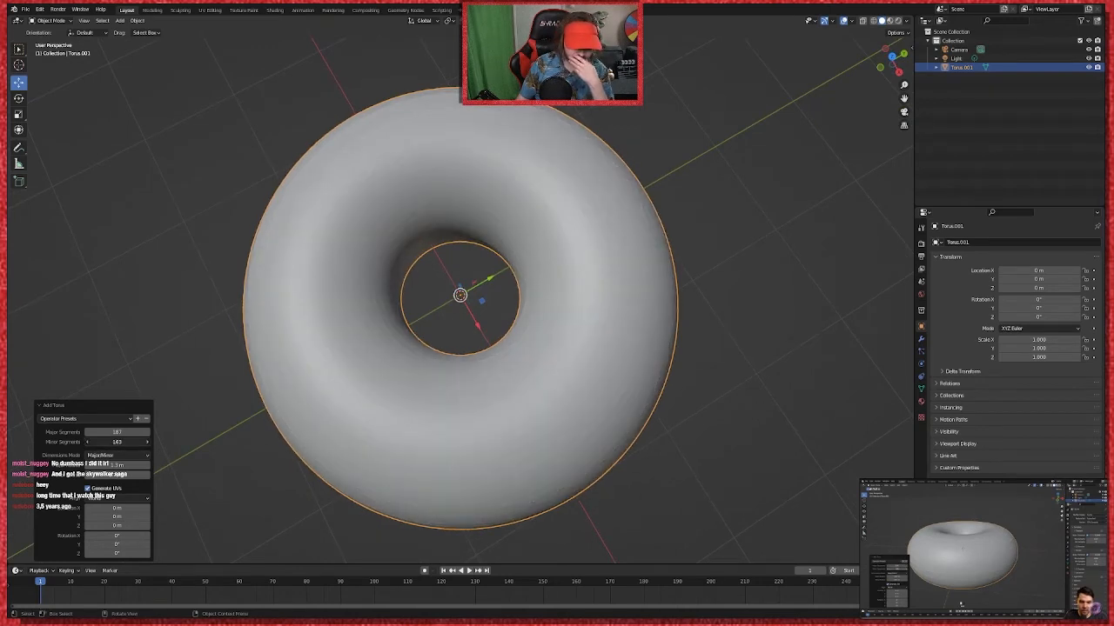
drag(117, 442, 87, 441)
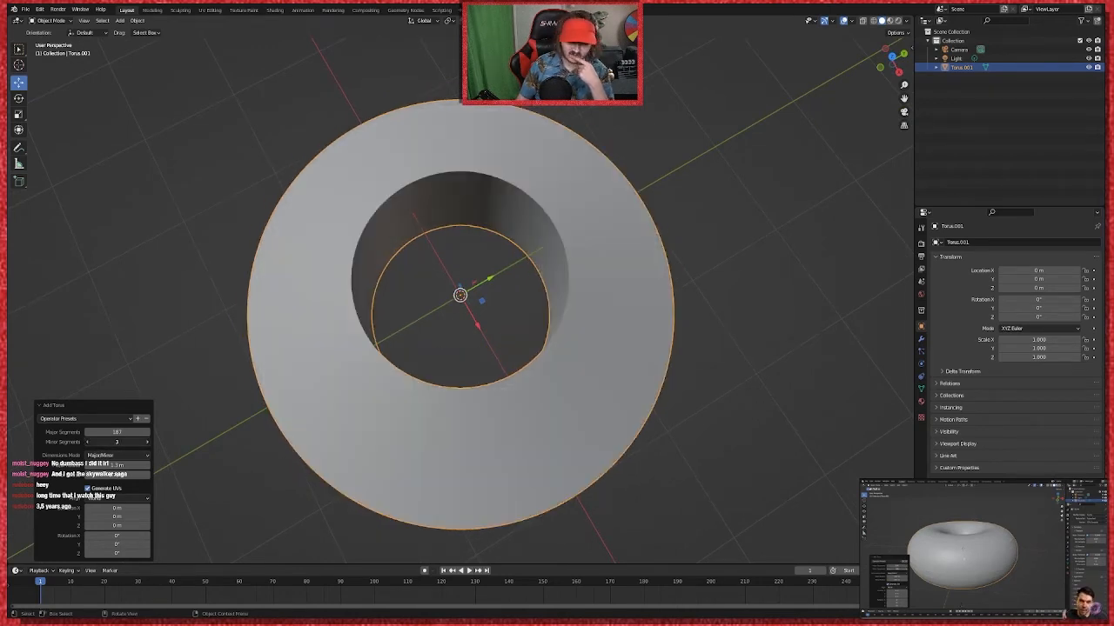
middle_drag(507, 322, 508, 296)
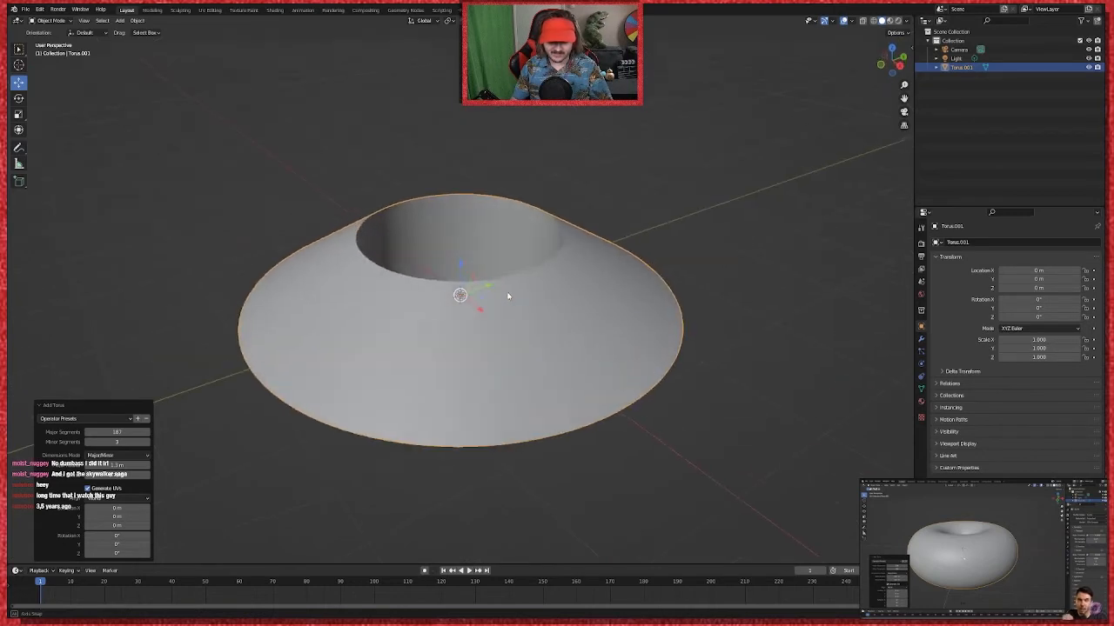
drag(96, 442, 118, 442)
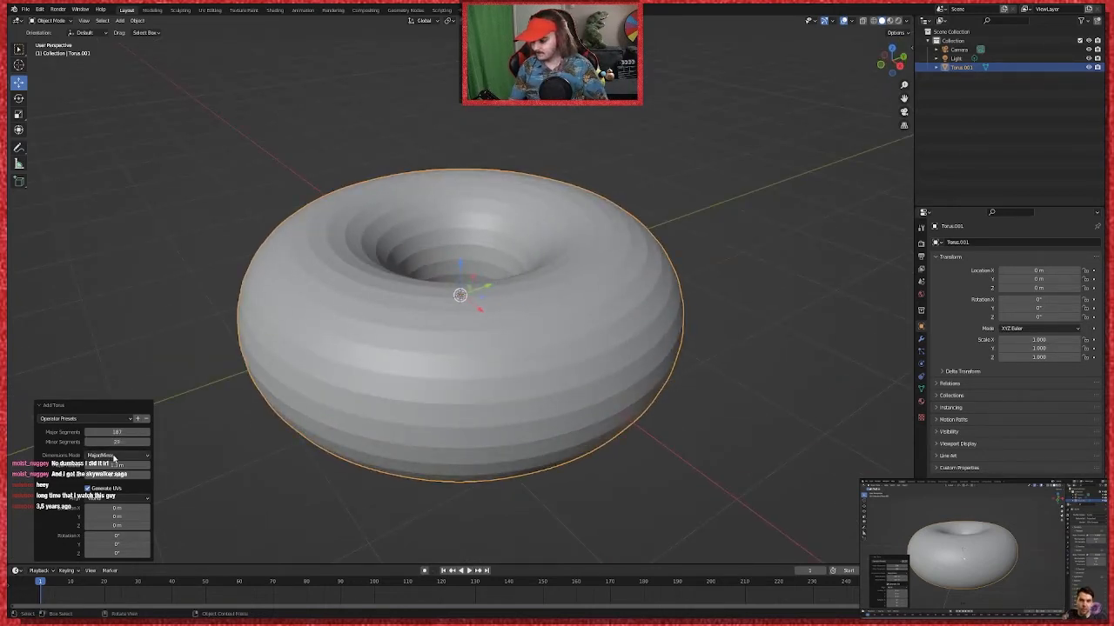
mouse_move(114, 442)
mouse_down()
mouse_move(97, 442)
mouse_move(114, 442)
mouse_up()
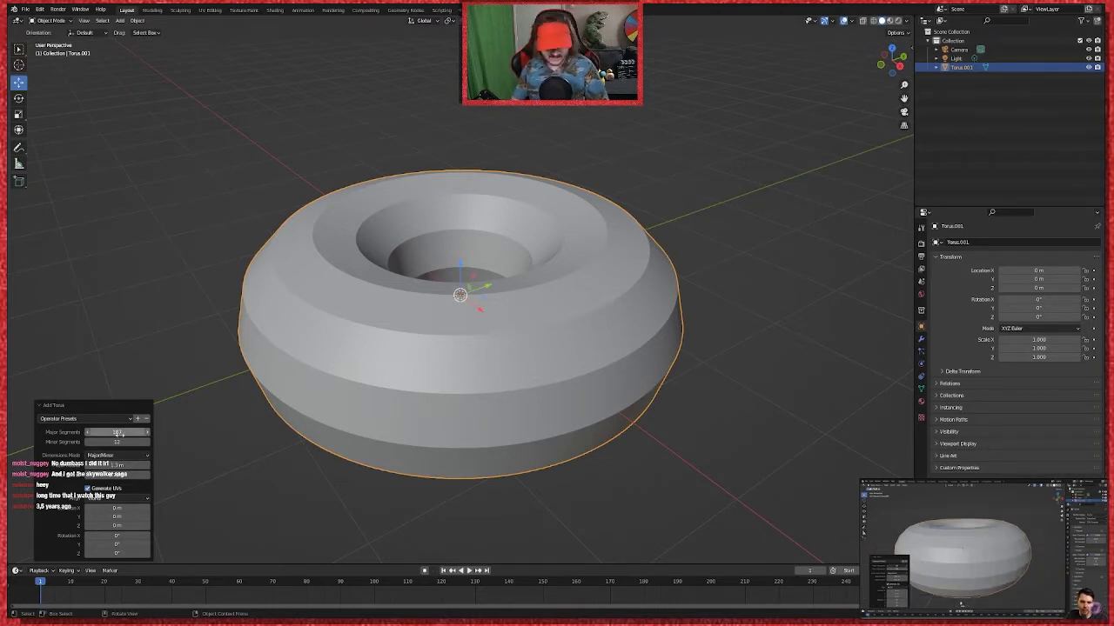
Step: Raise the torus's minor segments in several passes, ending at 50
click(147, 442)
drag(115, 442, 124, 442)
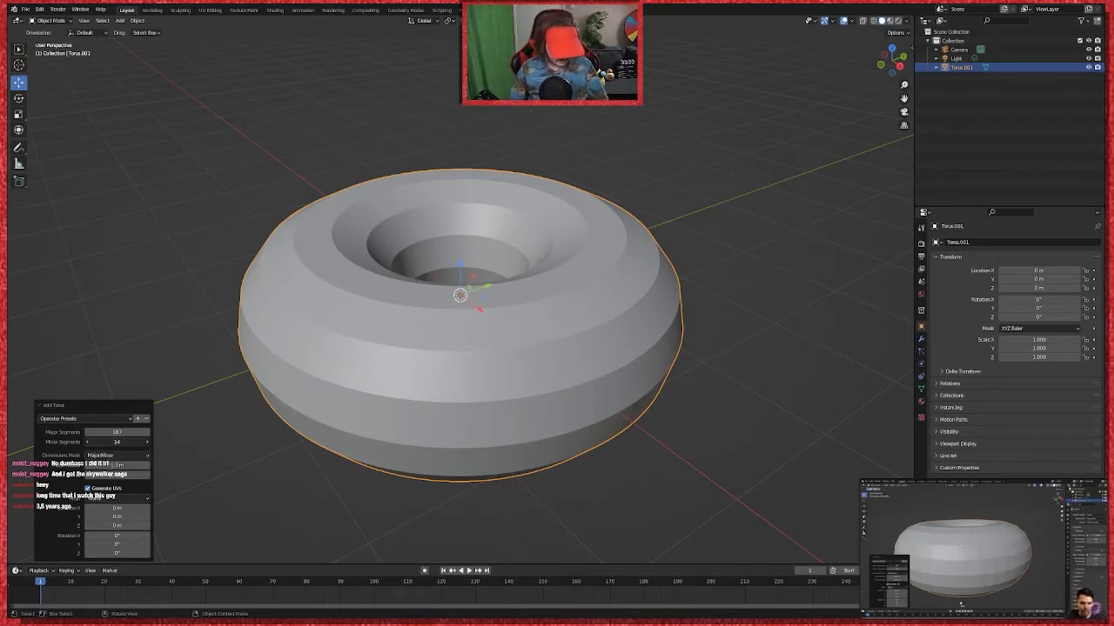
drag(116, 442, 127, 442)
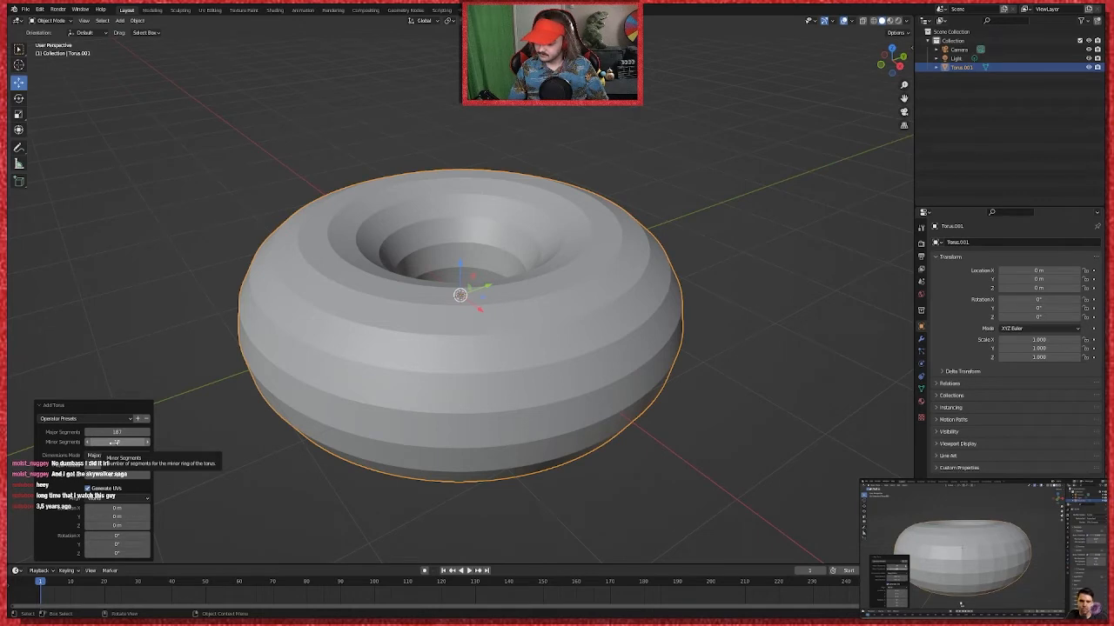
click(114, 442)
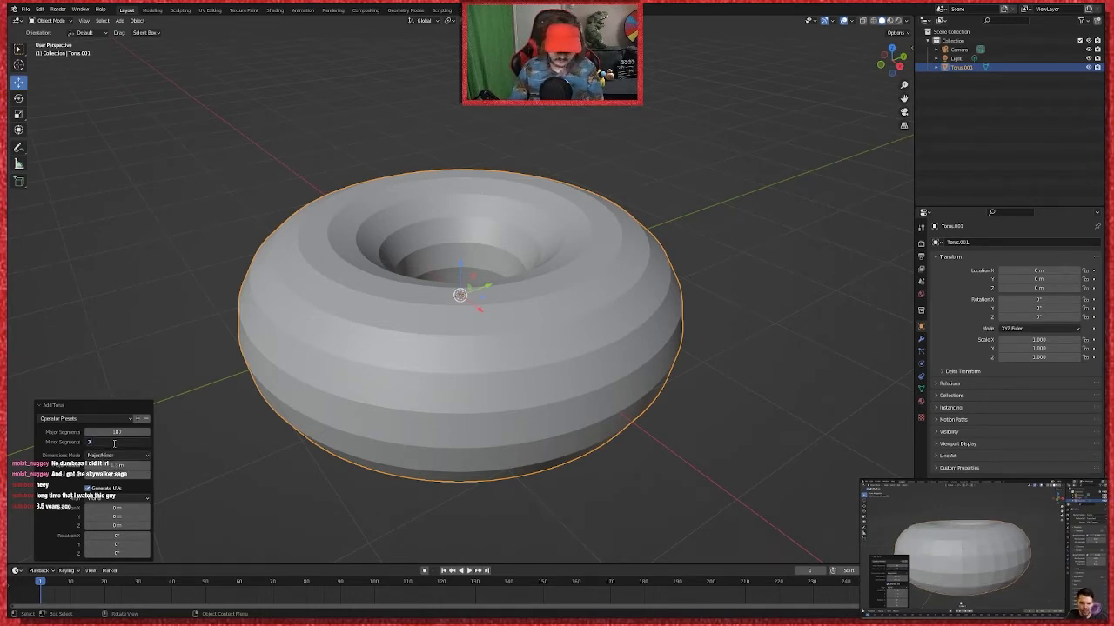
key(Return)
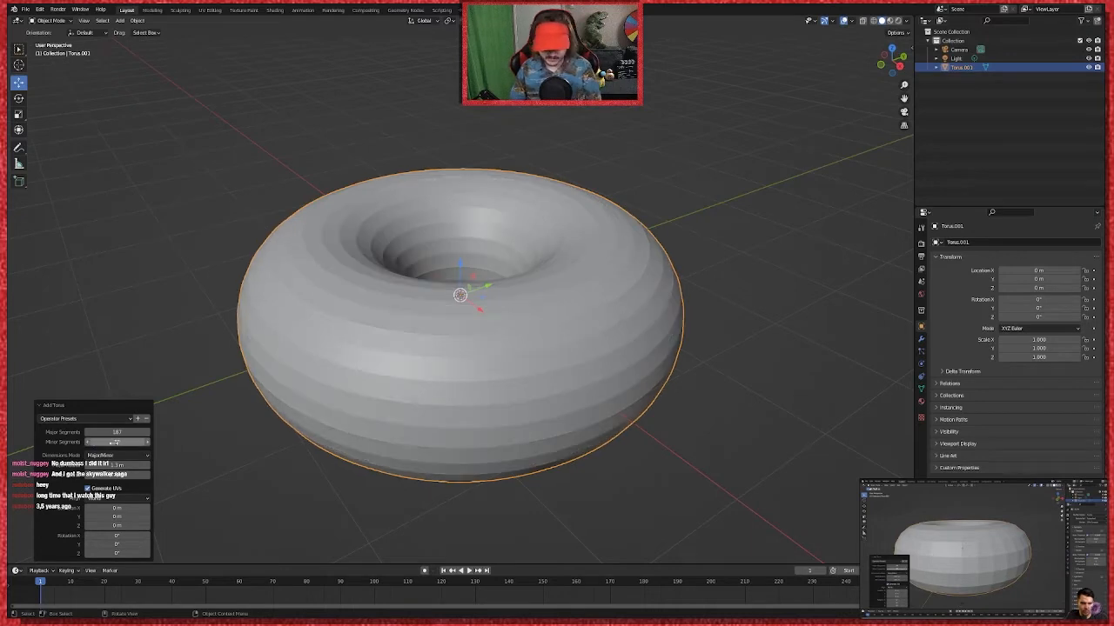
click(114, 442)
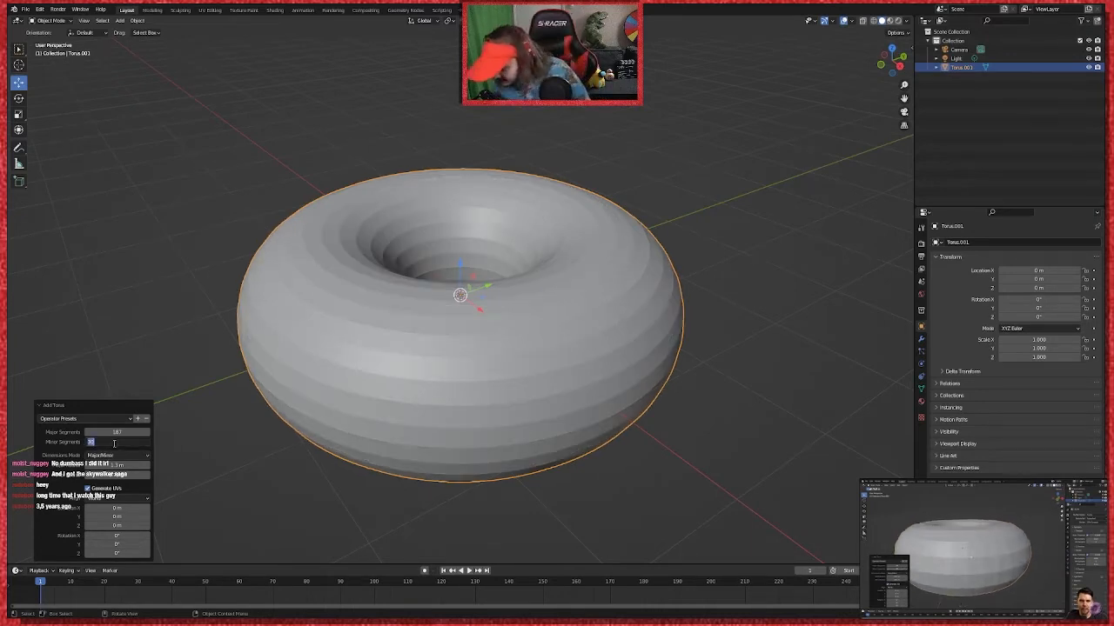
text(50)
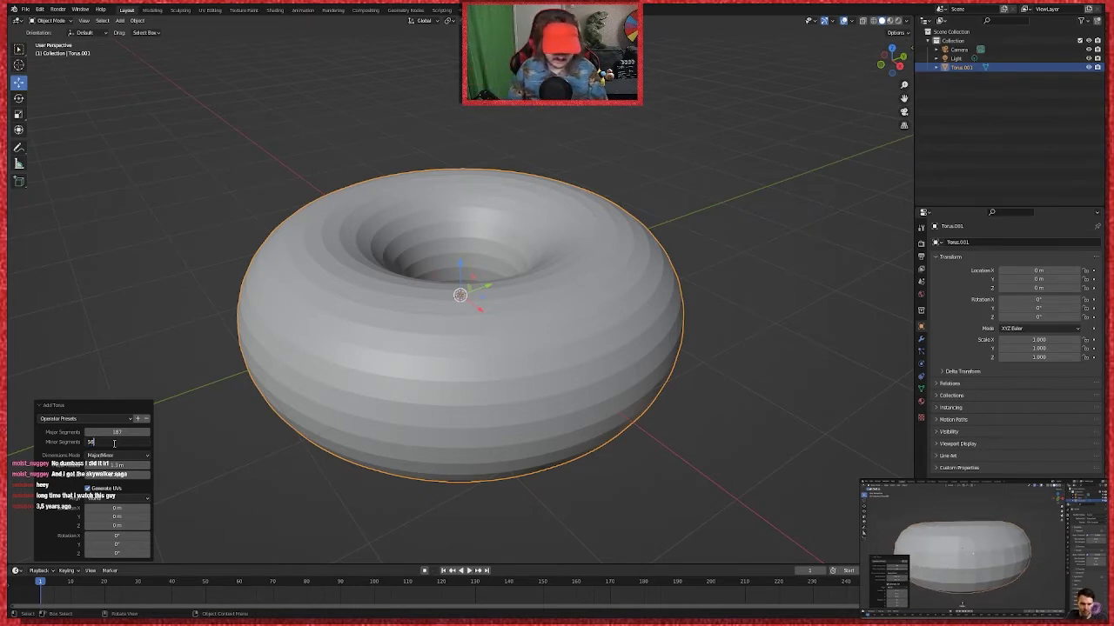
key(Return)
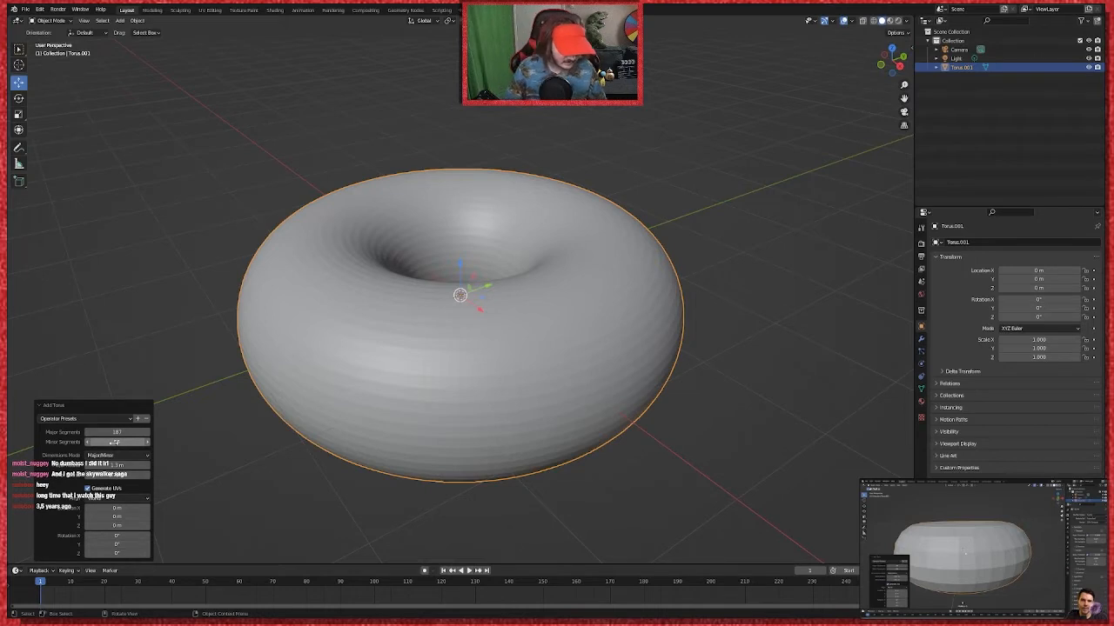
Step: Set the torus's major segments to 40 and its minor segments to 16
click(118, 433)
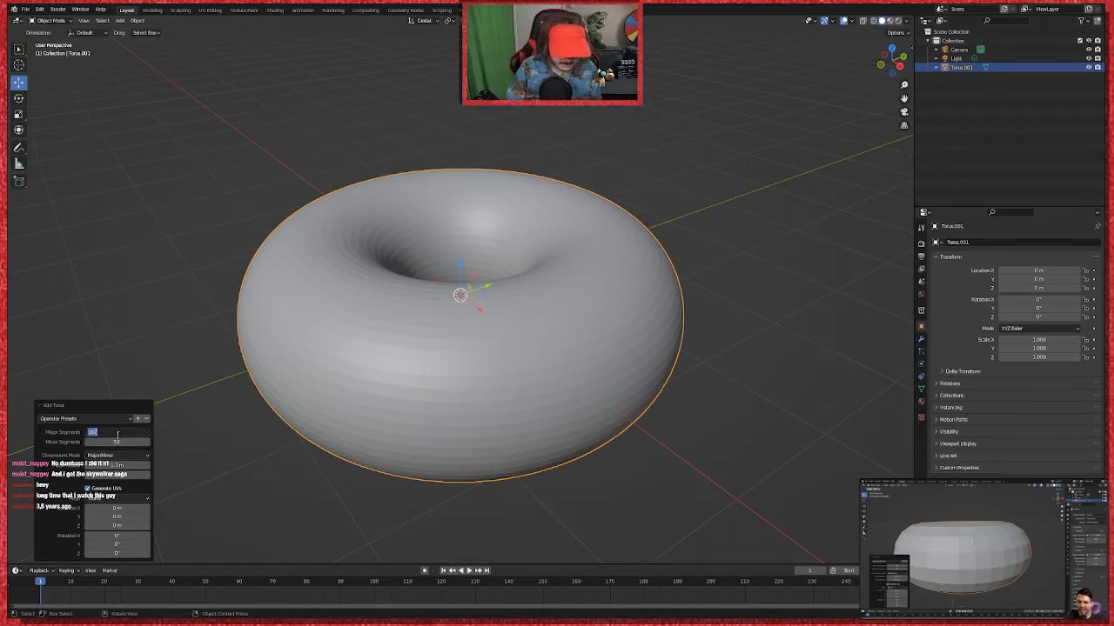
text(40)
key(Return)
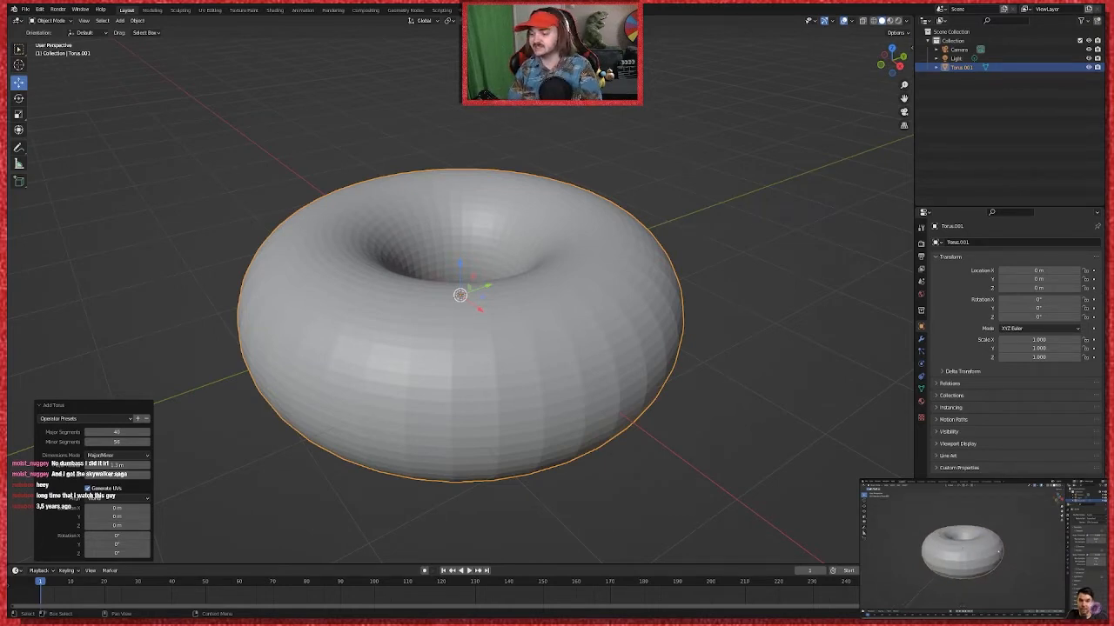
click(120, 442)
text(12)
key(Return)
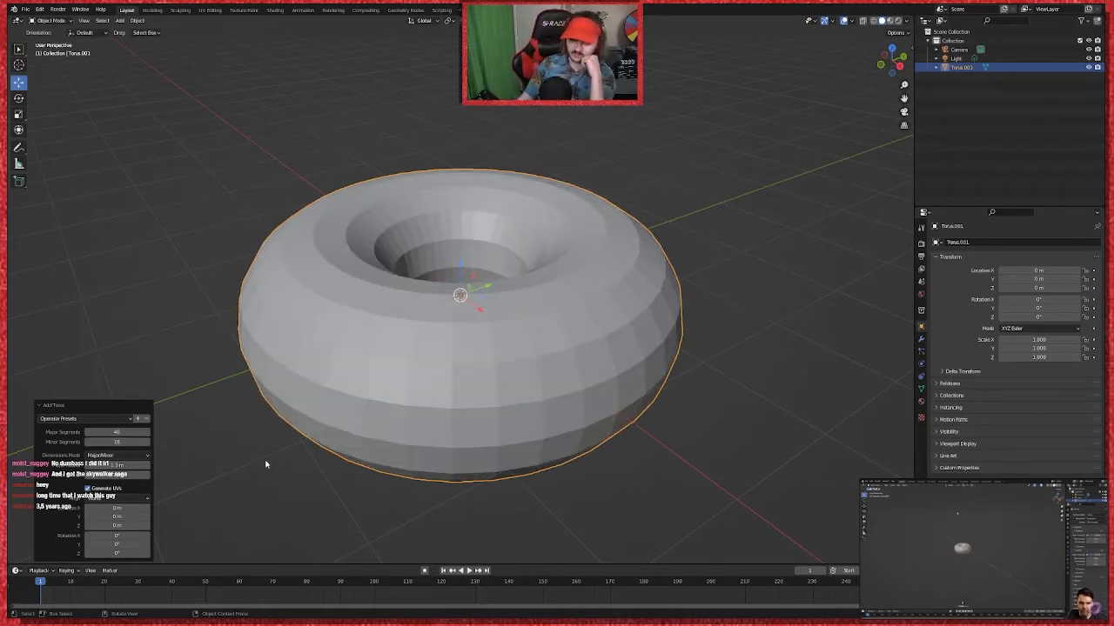
Step: Deselect the torus and examine its shape from several distances and angles
click(291, 460)
scroll(471, 487, down, 4)
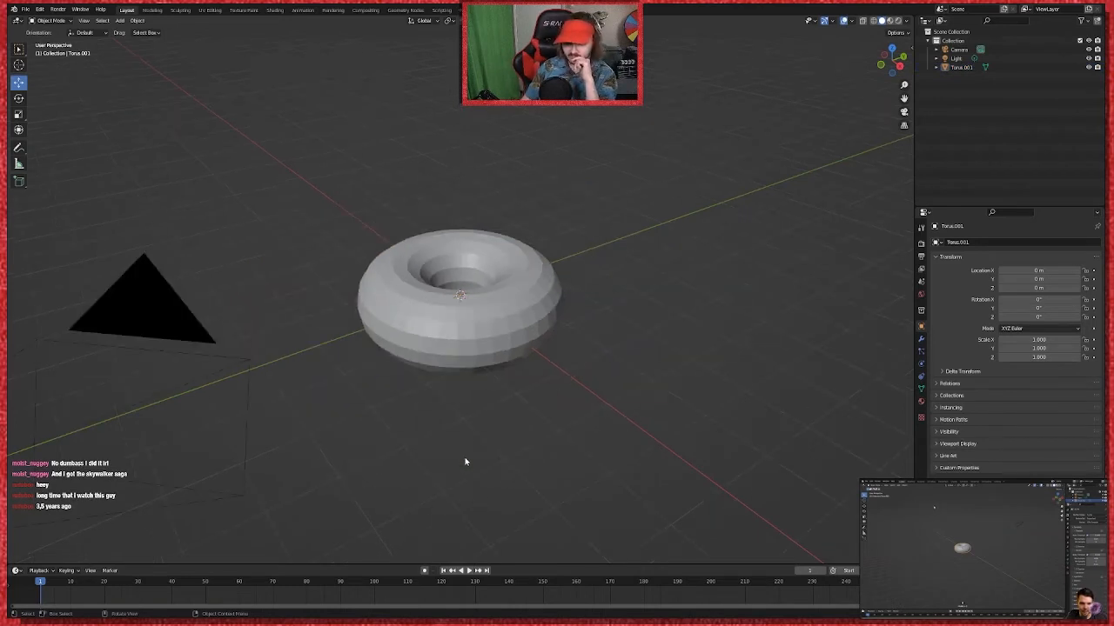
key(ctrl+z)
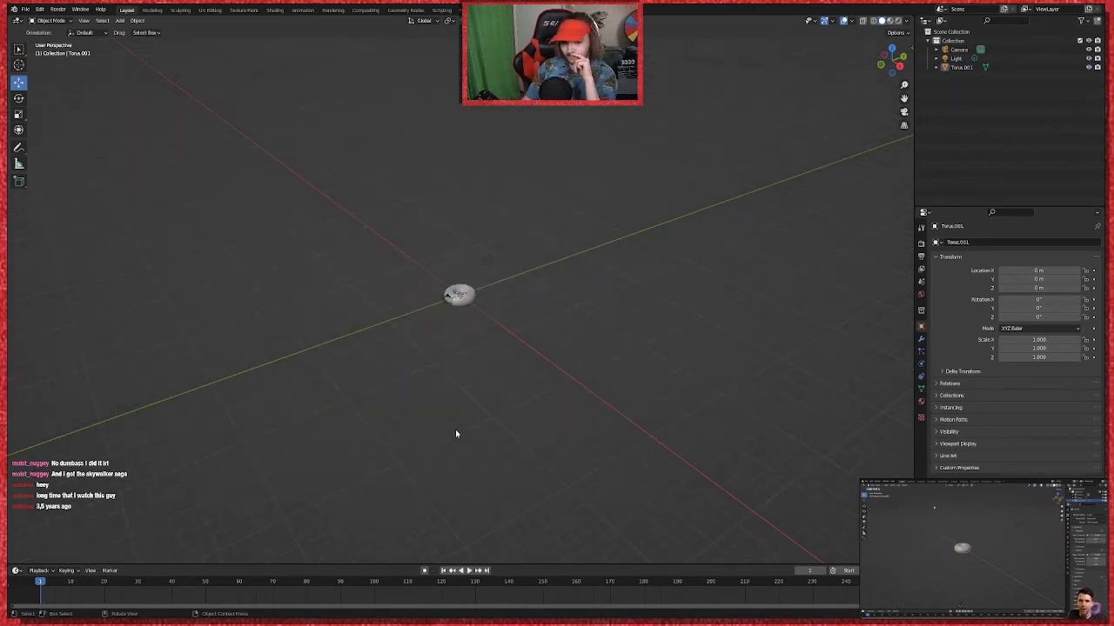
scroll(456, 433, down, 3)
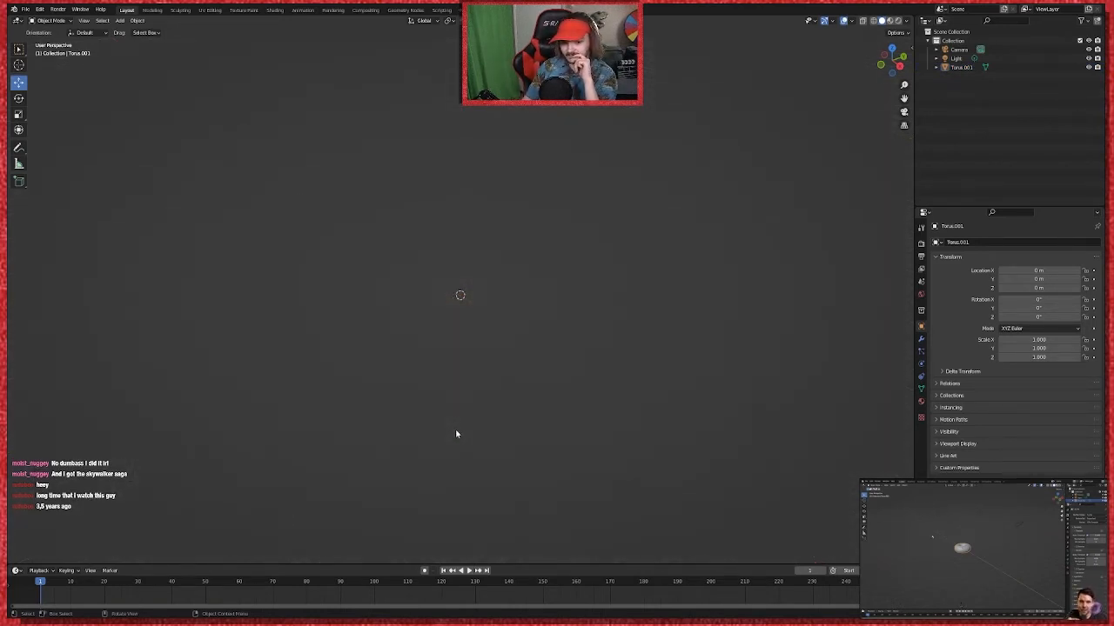
scroll(455, 432, up, 2)
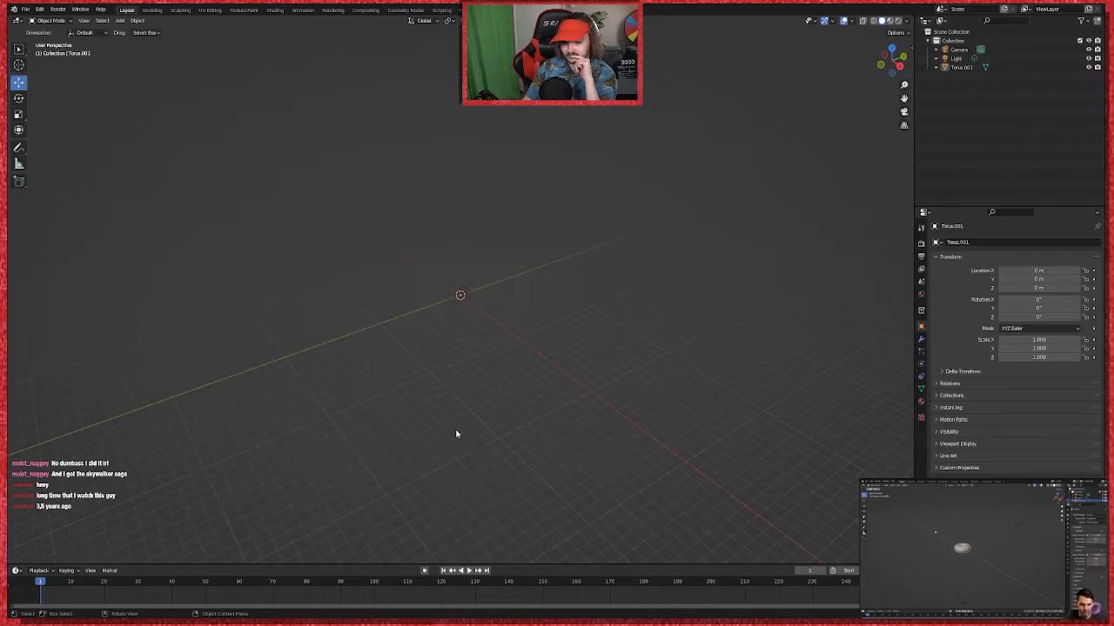
scroll(455, 432, down, 2)
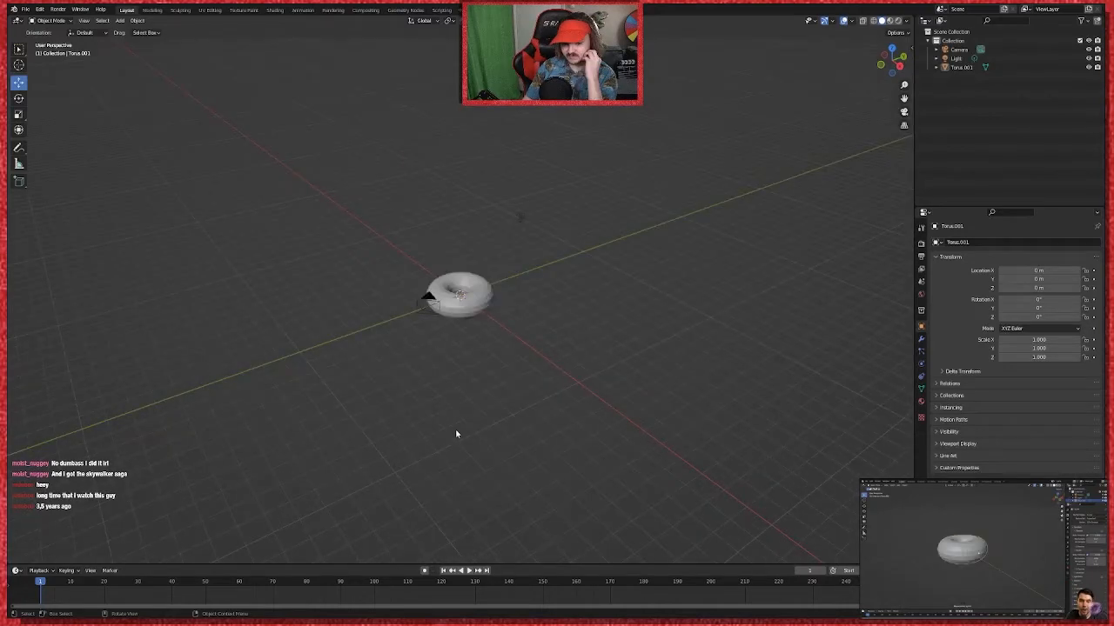
scroll(455, 433, up, 4)
middle_drag(562, 386, 537, 391)
scroll(537, 389, up, 3)
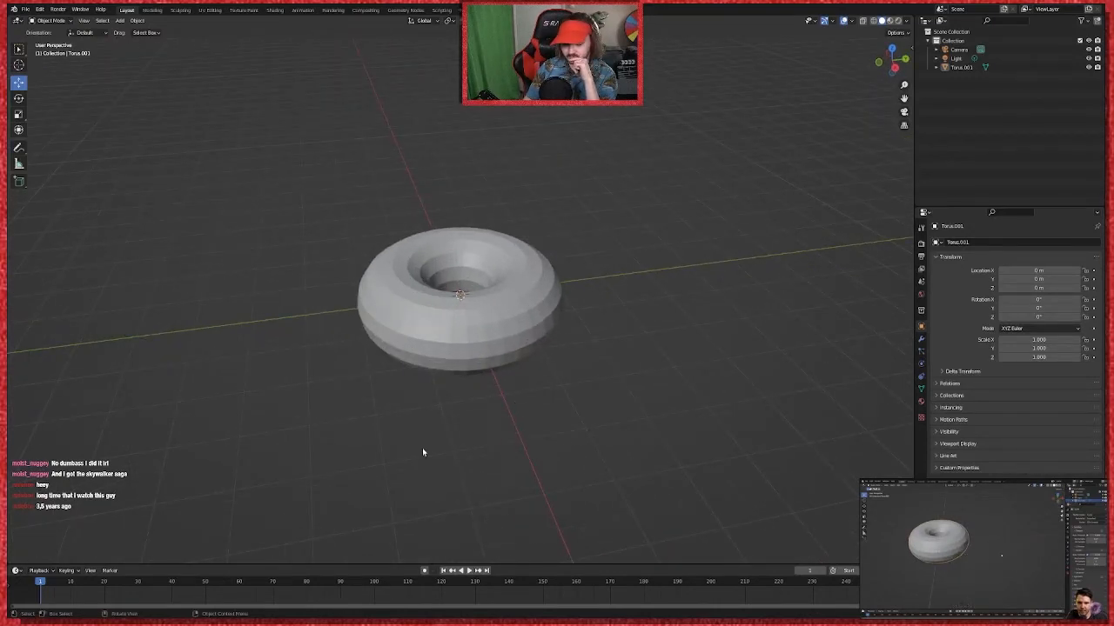
scroll(423, 451, down, 2)
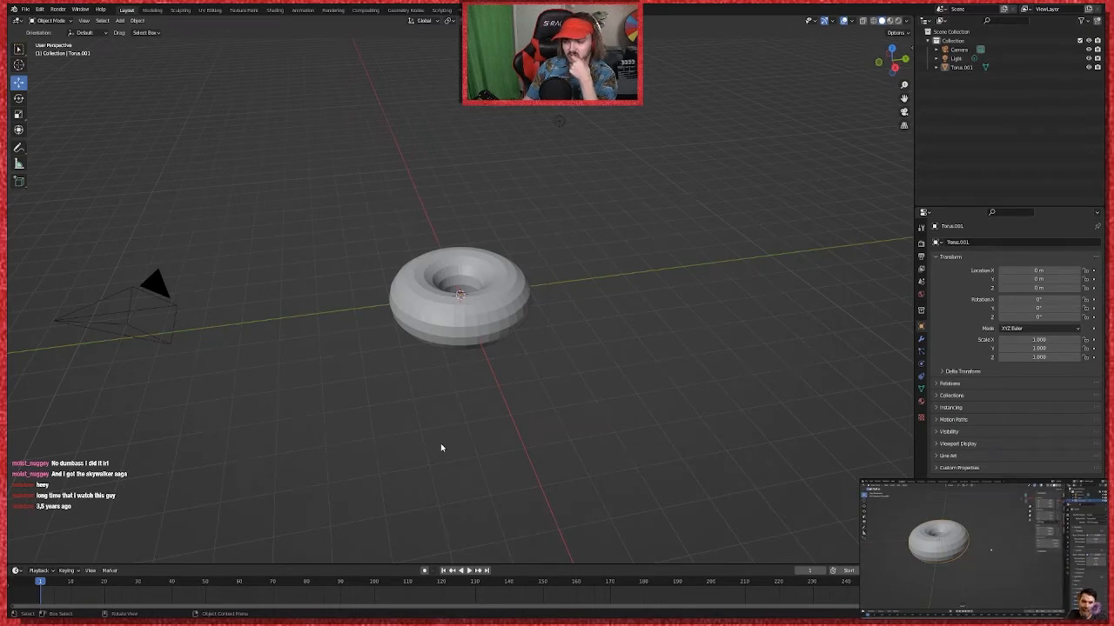
Step: Show the object's transform and dimension values beside the viewport and scale the torus down to about 0.465
key(n)
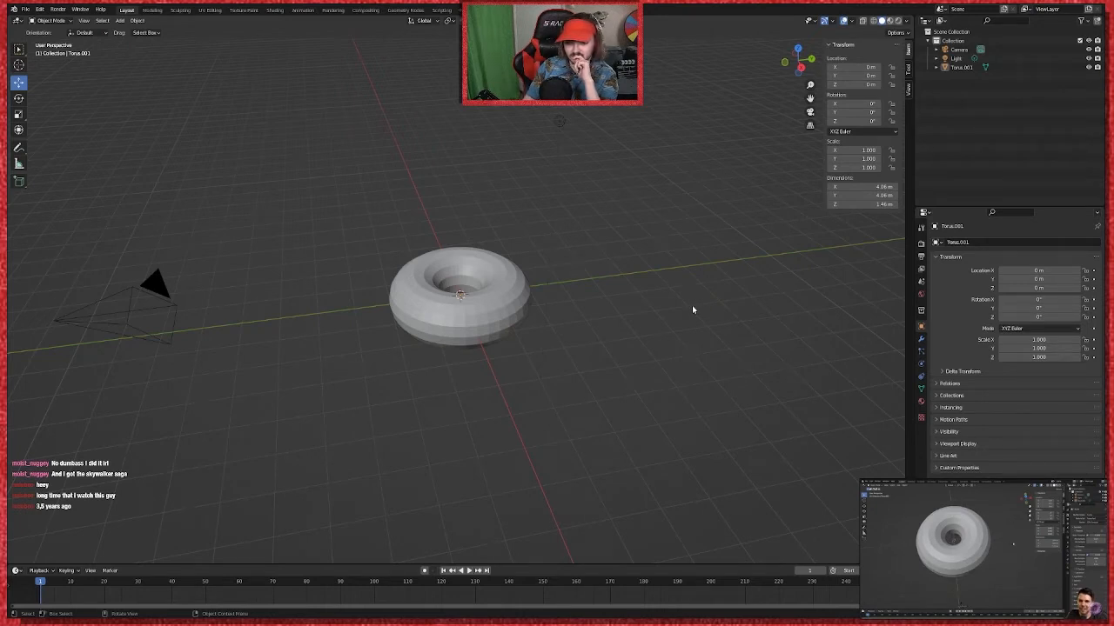
scroll(693, 310, up, 3)
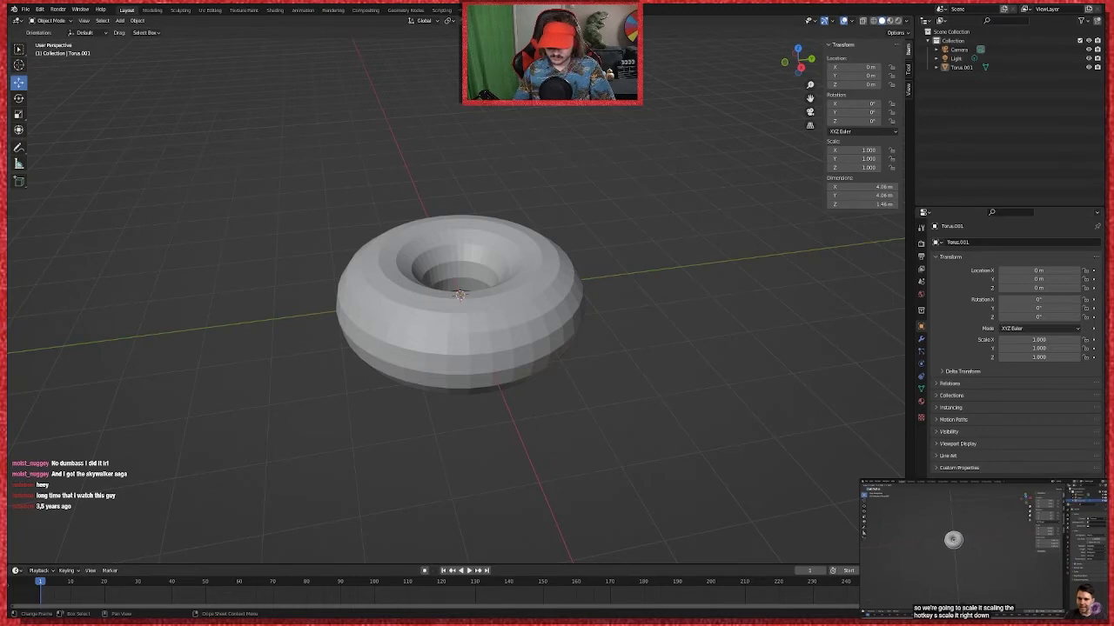
click(549, 308)
key(s)
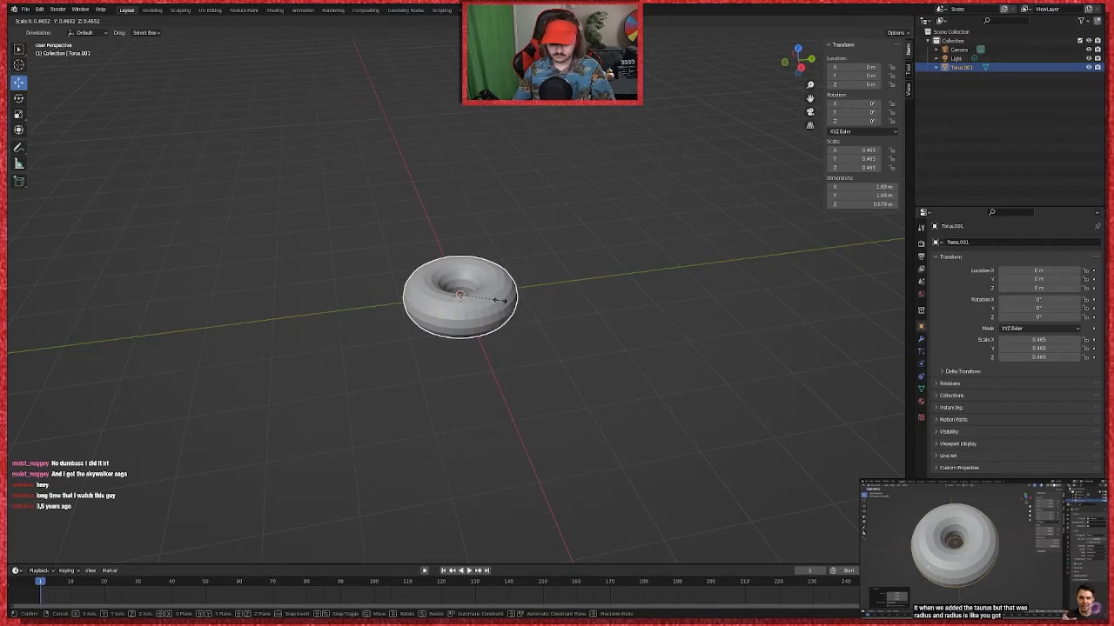
click(500, 300)
Step: Check the torus from above and the side, and scale it down further to about 0.339
middle_drag(552, 301, 566, 352)
scroll(541, 322, up, 2)
scroll(540, 319, up, 1)
scroll(540, 319, down, 3)
scroll(561, 334, up, 2)
middle_drag(578, 345, 538, 292)
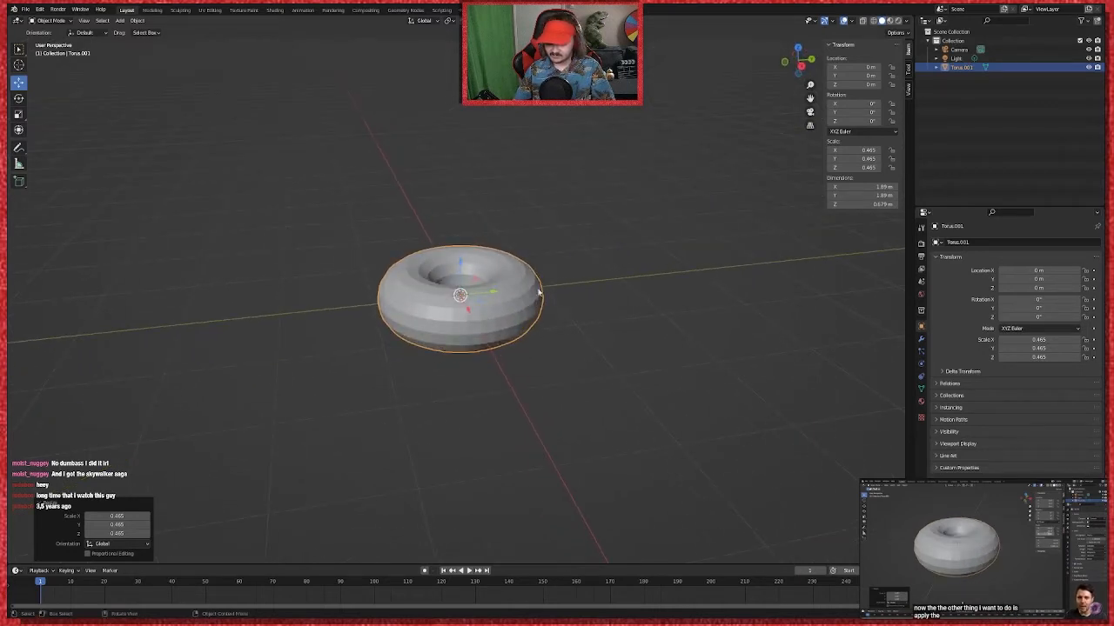
key(s)
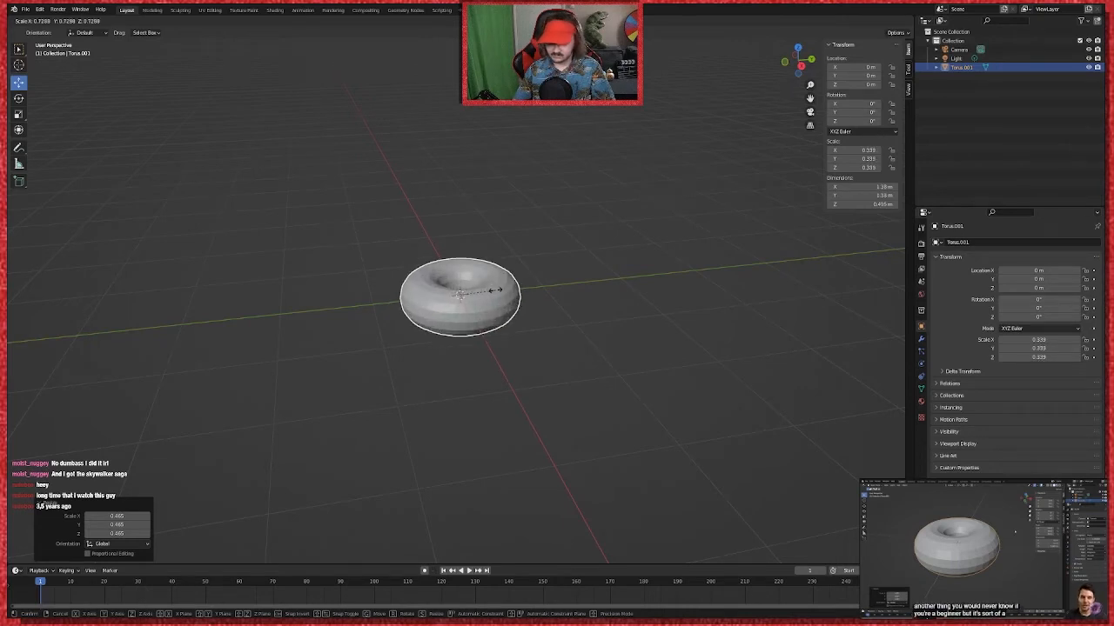
click(494, 291)
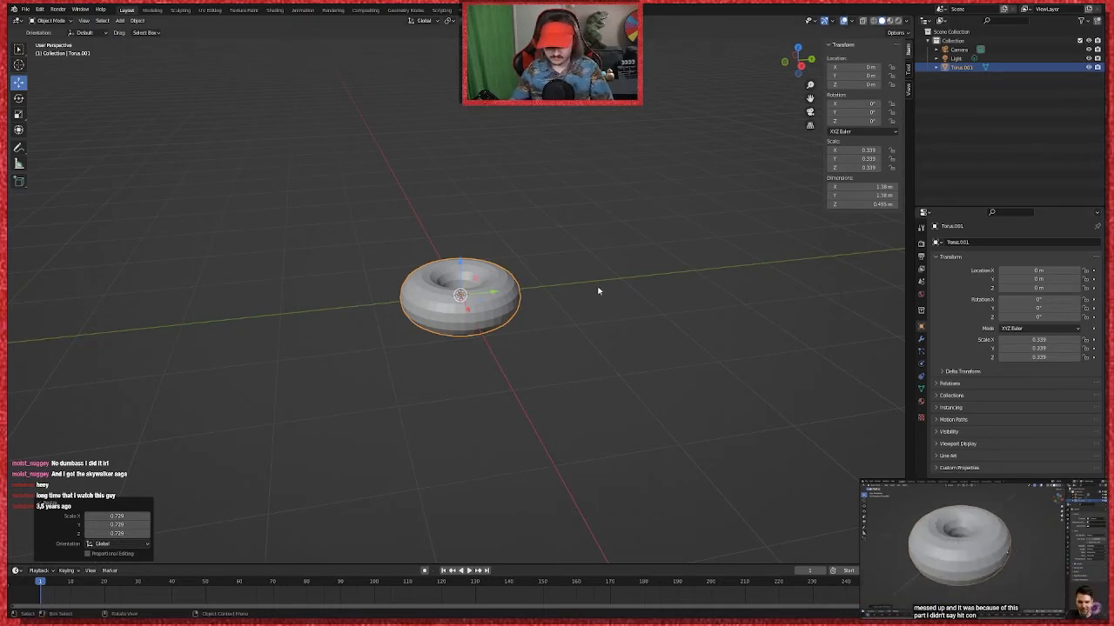
Step: Scale the torus down to about 0.497 m wide and 0.179 m high
key(s)
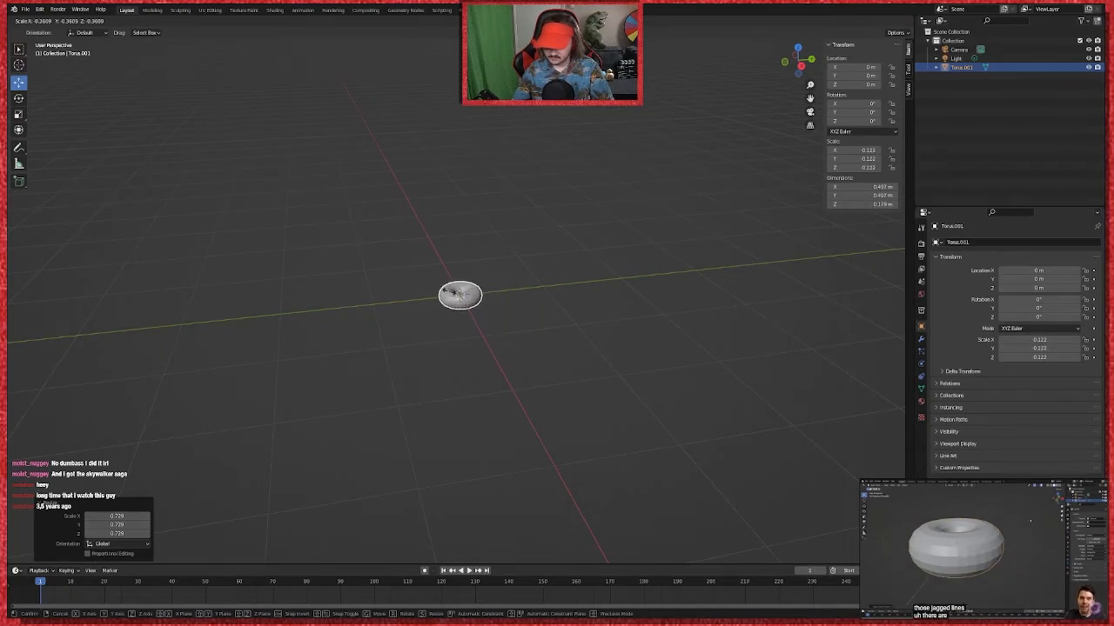
click(460, 295)
scroll(460, 296, up, 8)
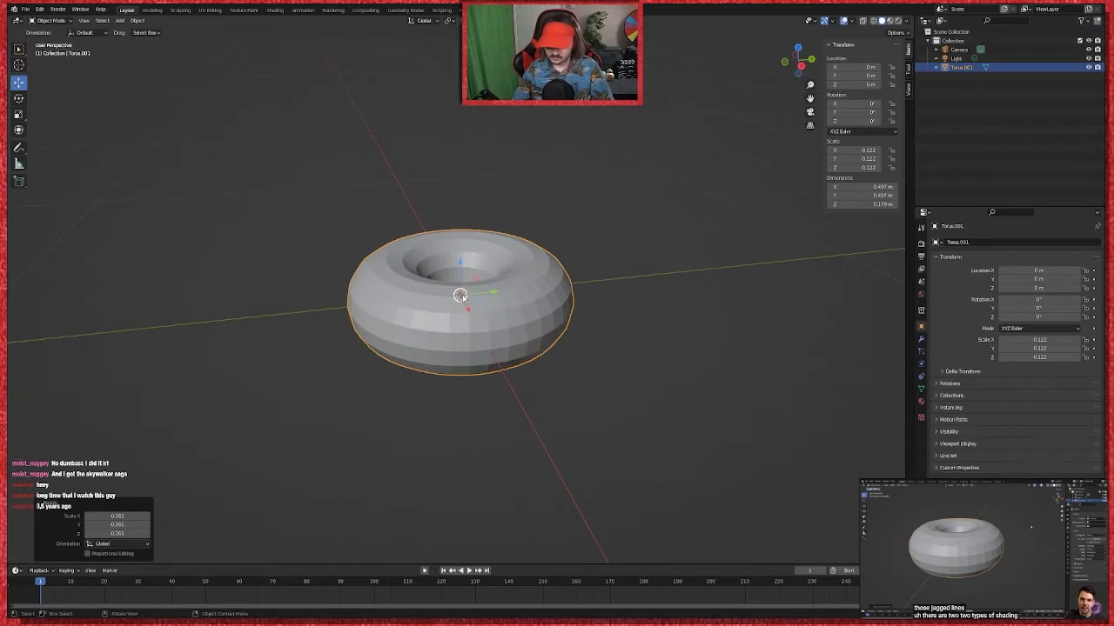
Step: Deselect all objects and rewind the tutorial video to the explanation of applying the scale
key(a)
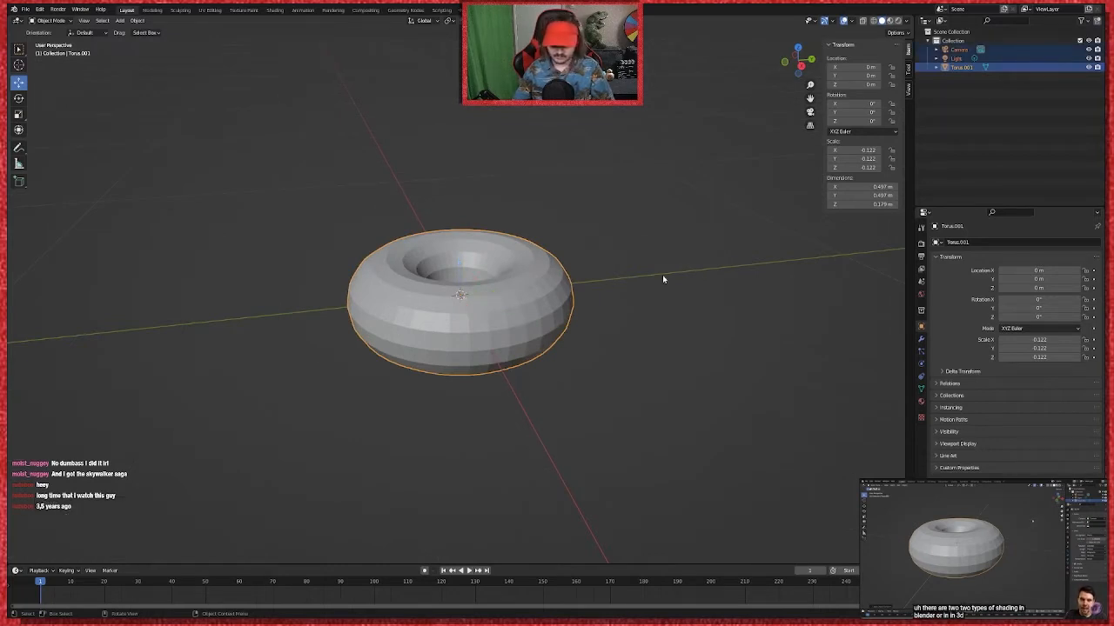
key(alt+a)
click(1031, 554)
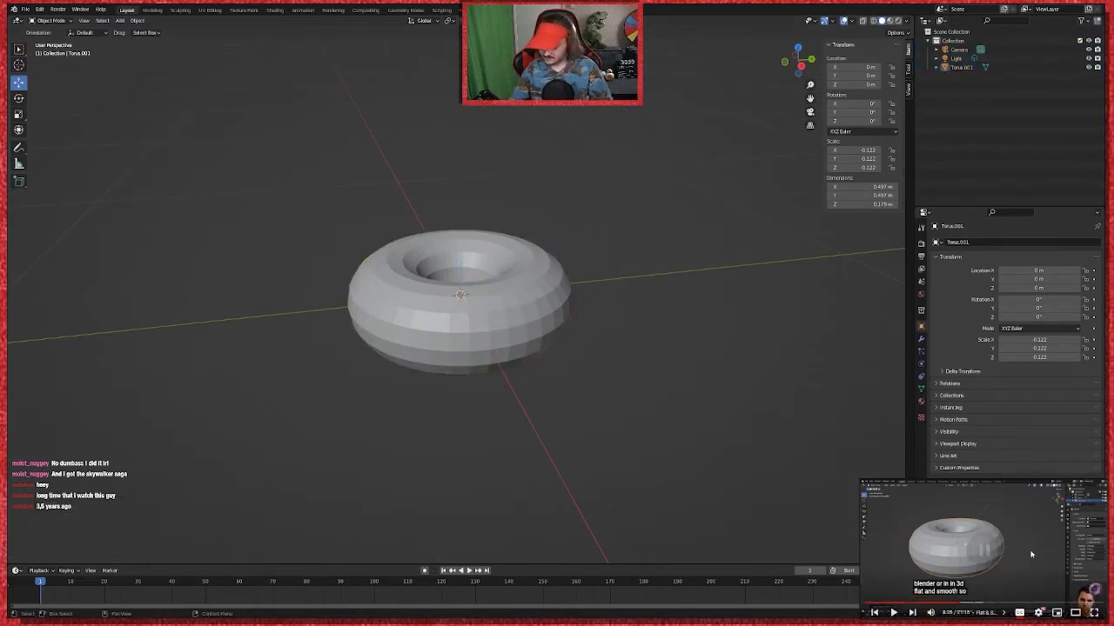
key(Left)
key(Left)
key(Left)
key(Left)
key(Left)
key(Left)
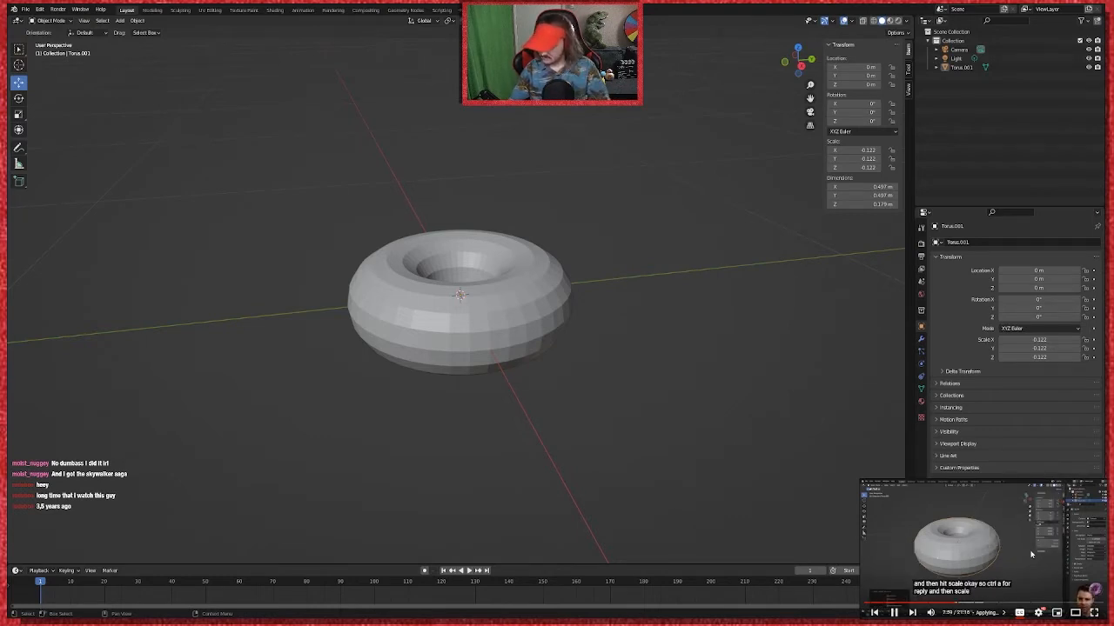
Step: Toggle the selection of all objects on and off and try to apply the torus's scale
click(566, 303)
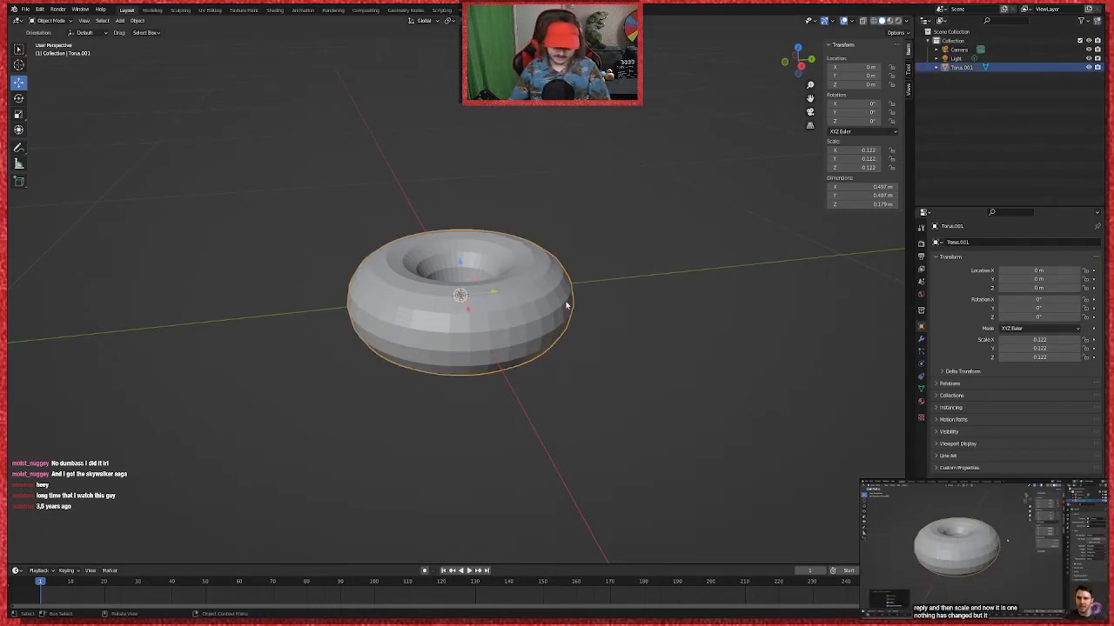
key(a)
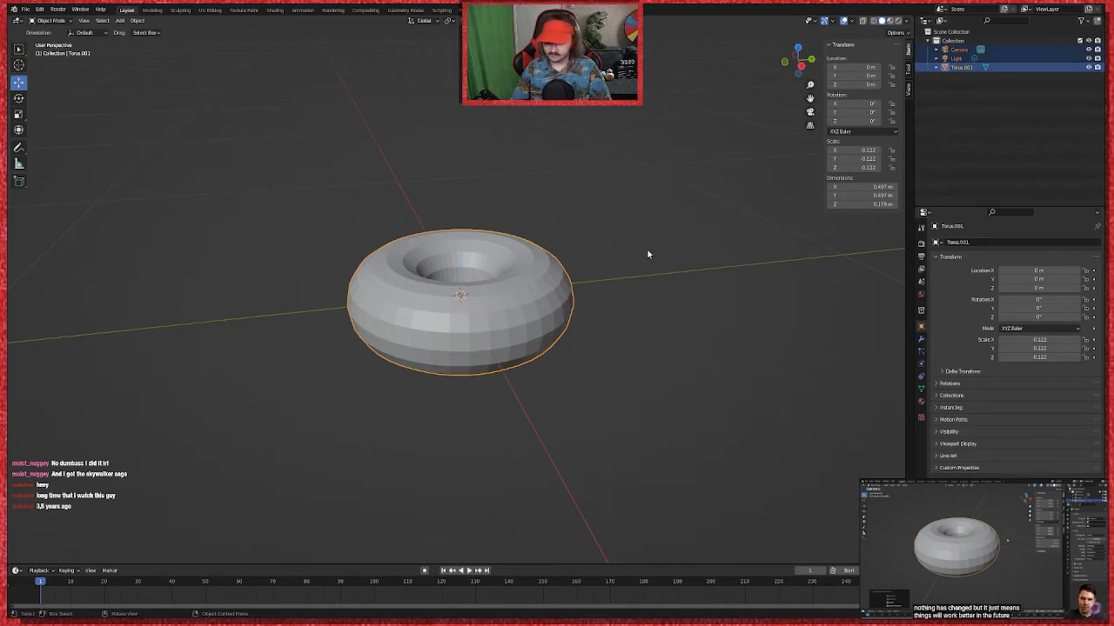
key(alt+a)
key(a)
key(alt+a)
key(a)
key(alt+a)
key(a)
key(alt+a)
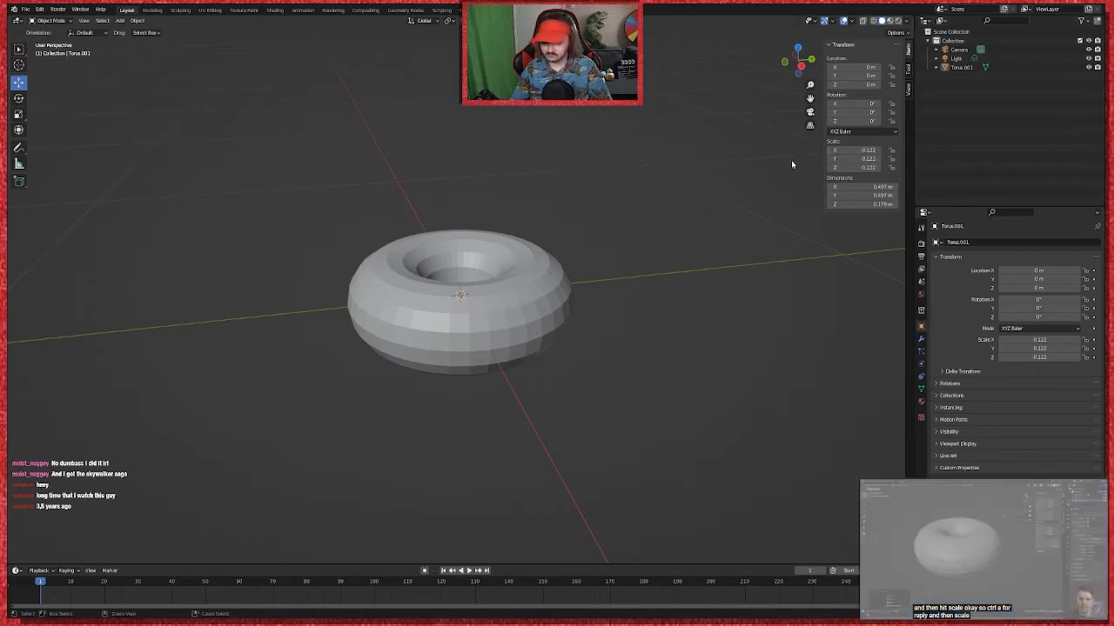
key(ctrl+a)
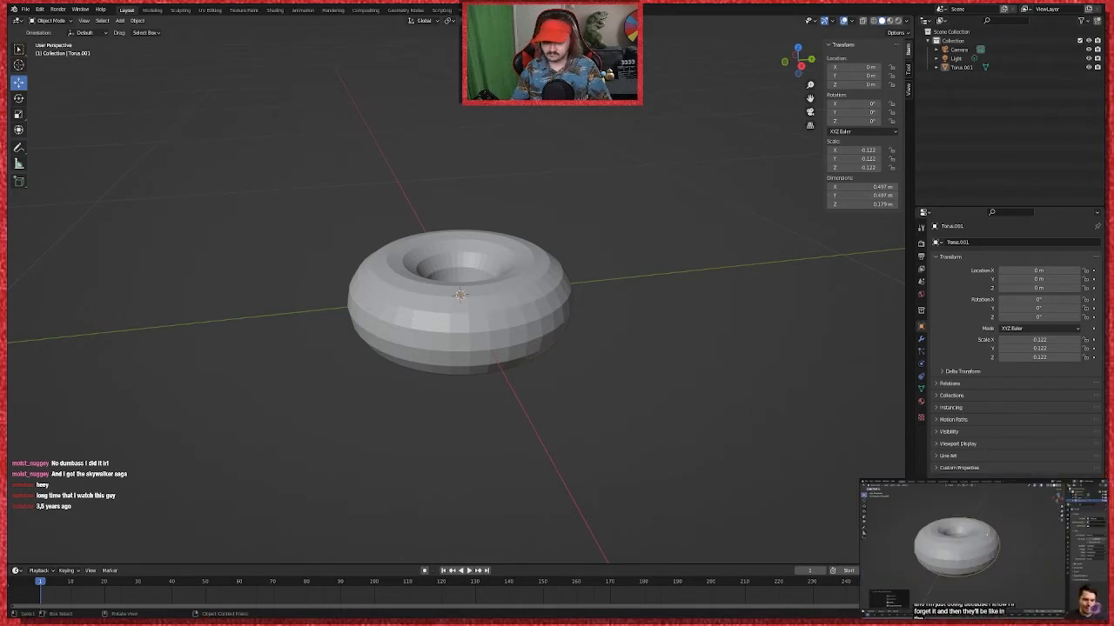
Step: Select the torus and examine its faceted surface from several angles and distances
mouse_move(670, 261)
middle_down()
mouse_move(682, 275)
mouse_move(683, 262)
middle_up()
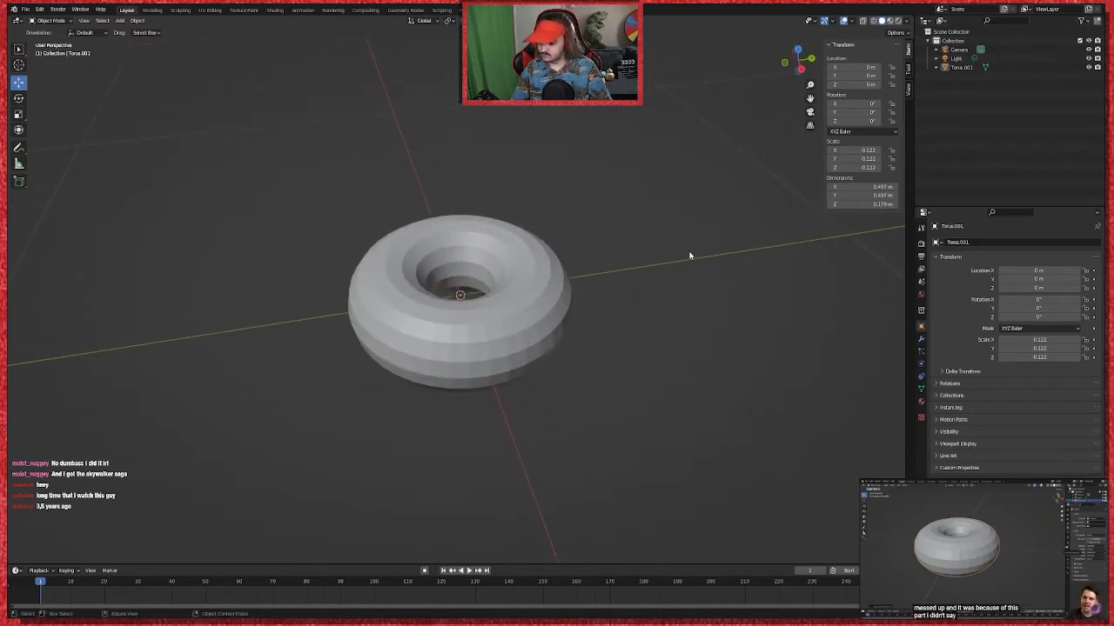
scroll(679, 257, up, 2)
scroll(609, 270, down, 2)
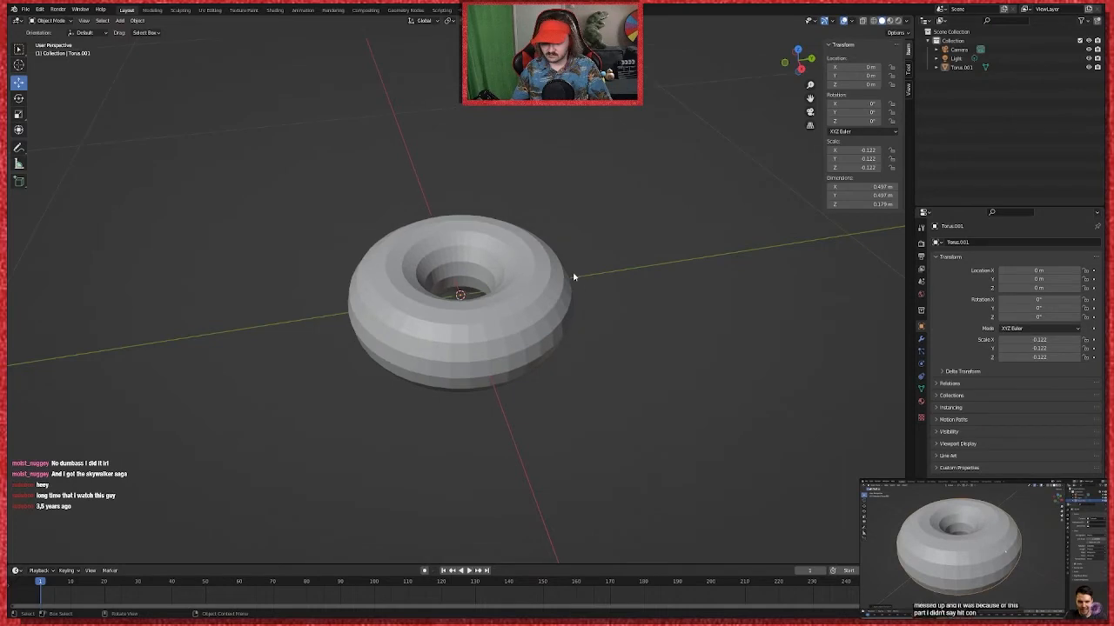
click(533, 299)
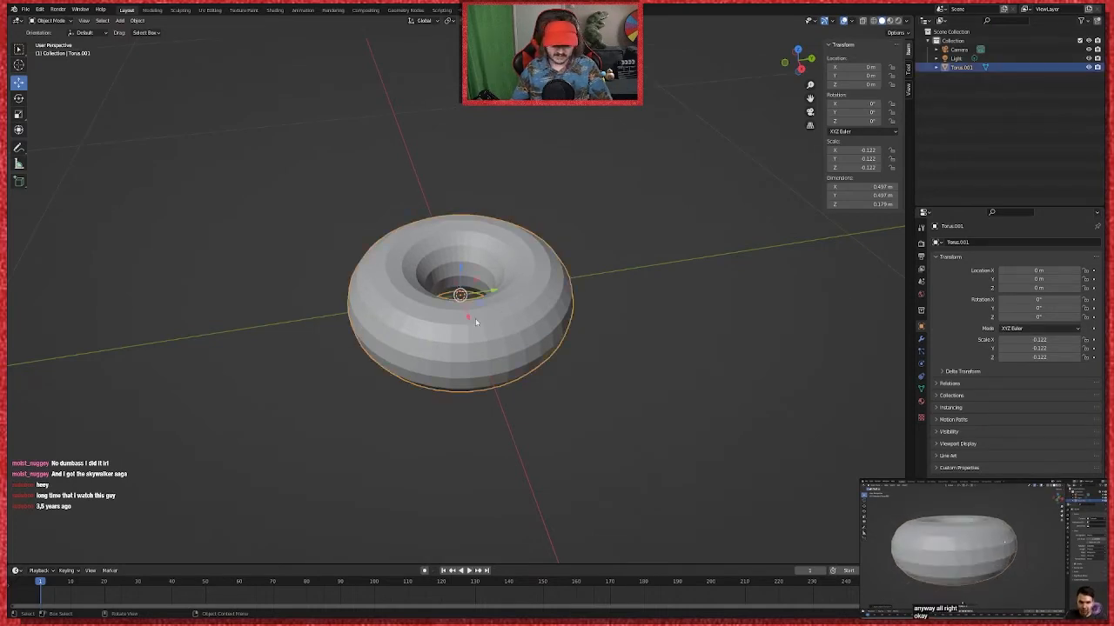
scroll(498, 320, up, 1)
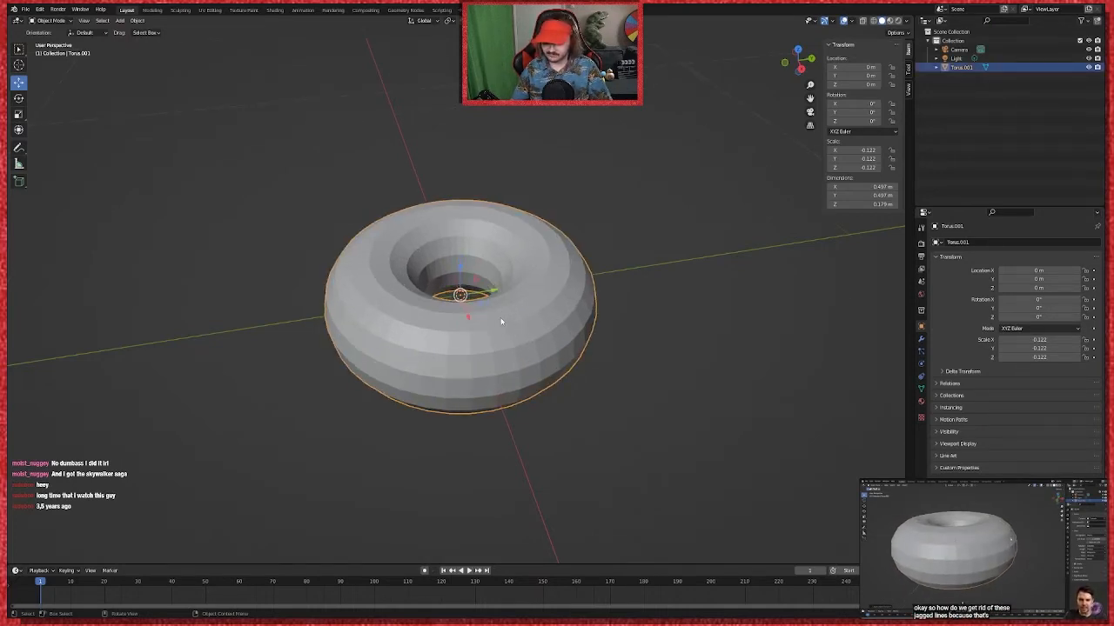
scroll(783, 344, up, 1)
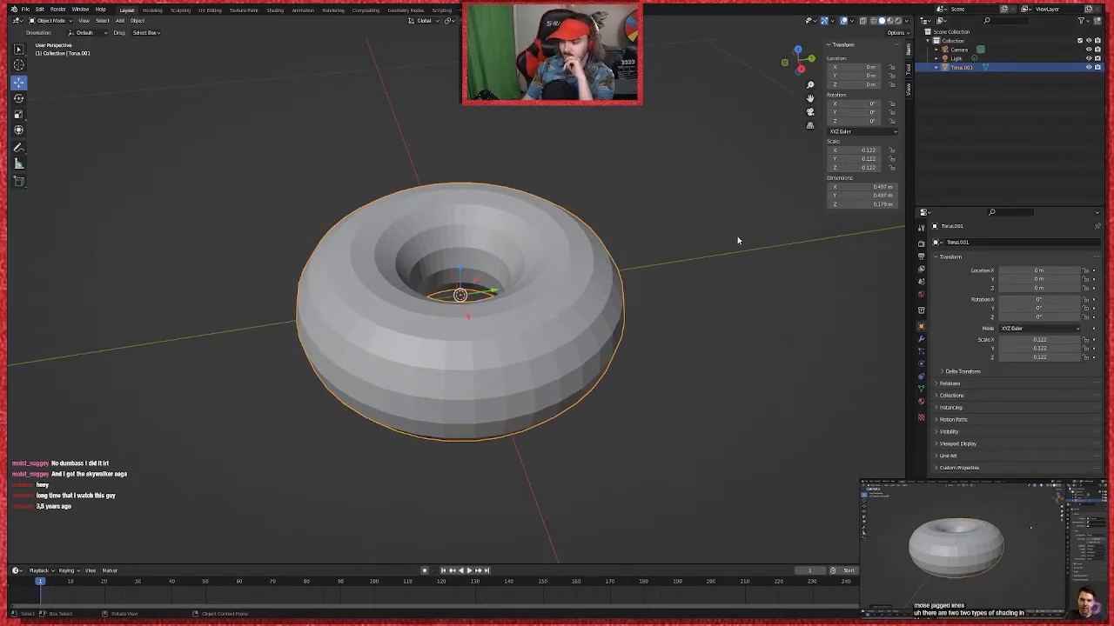
middle_drag(729, 306, 671, 309)
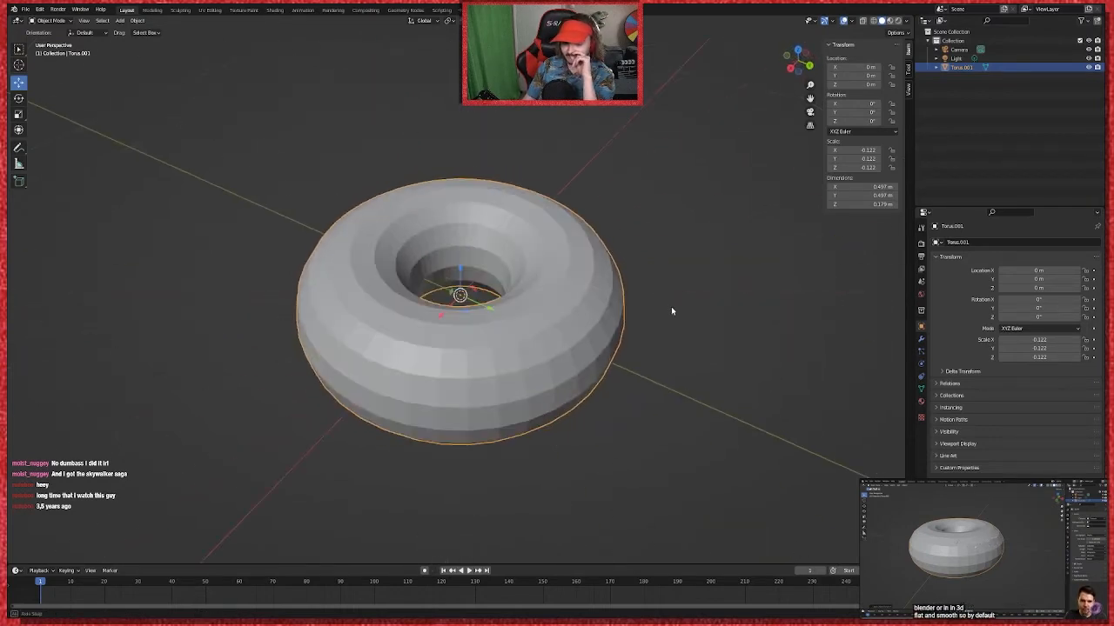
scroll(671, 311, down, 1)
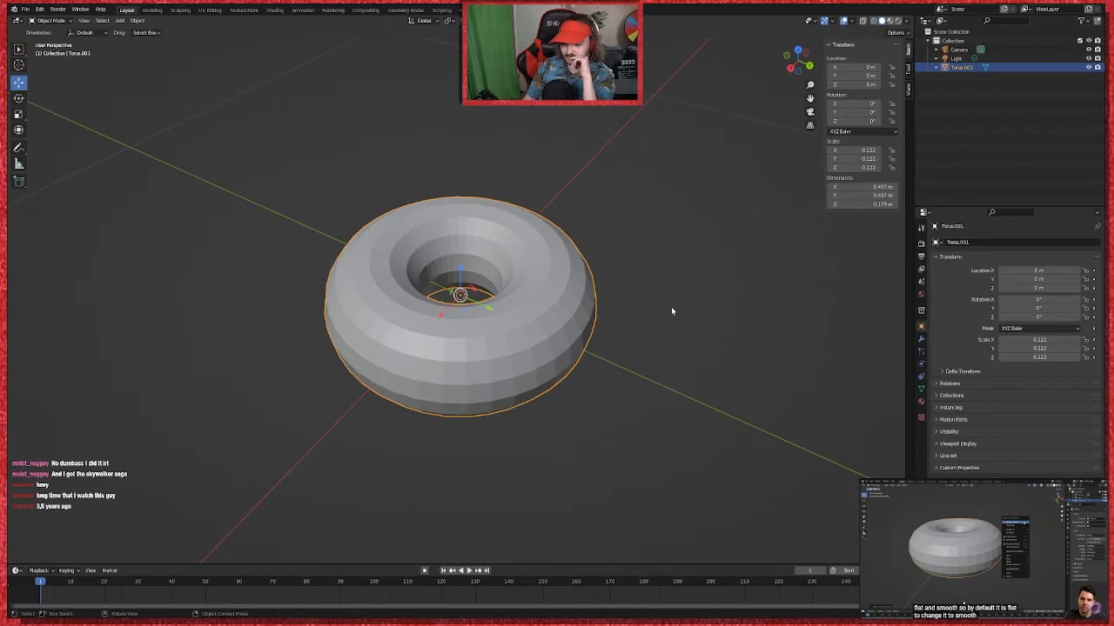
Step: Apply Shade Smooth to the torus to inspect its effect, and return it to Shade Flat
right_click(505, 342)
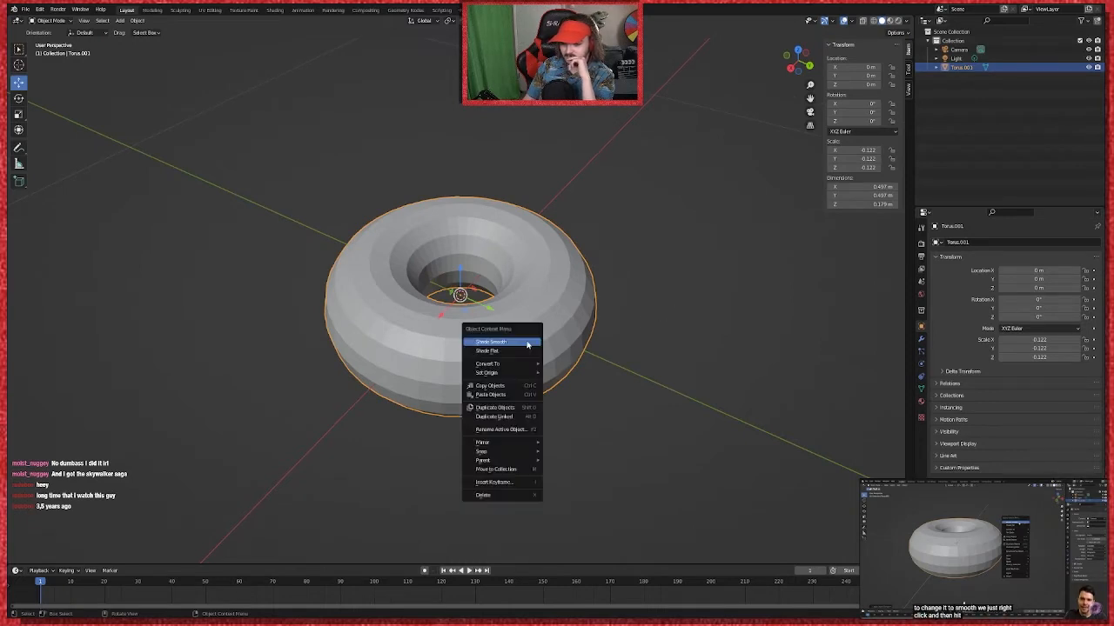
click(527, 346)
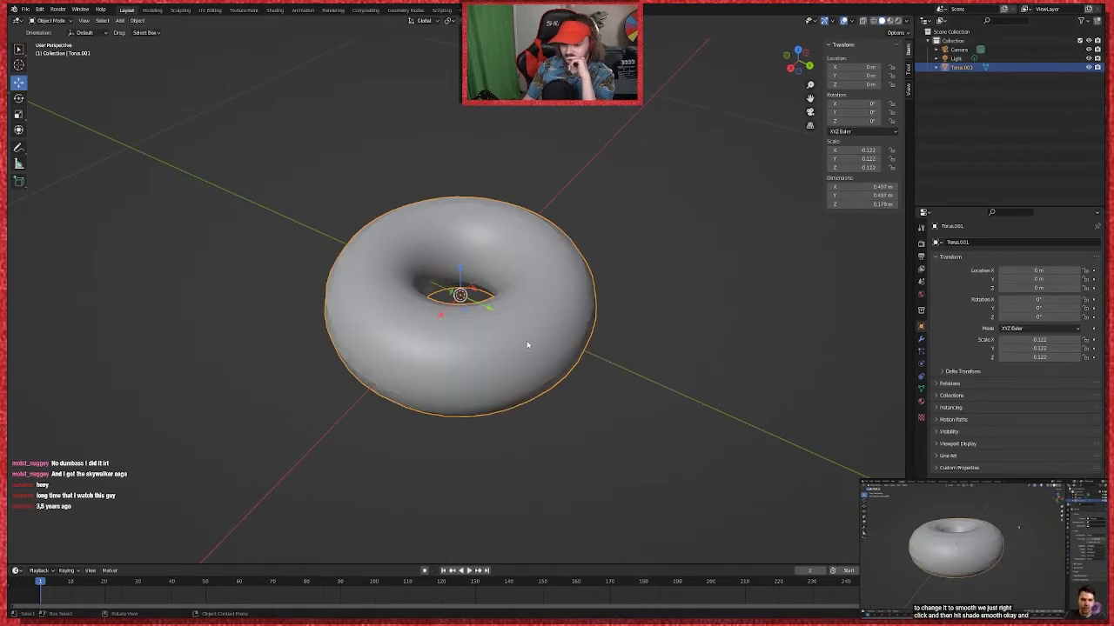
scroll(513, 330, down, 3)
scroll(510, 330, up, 2)
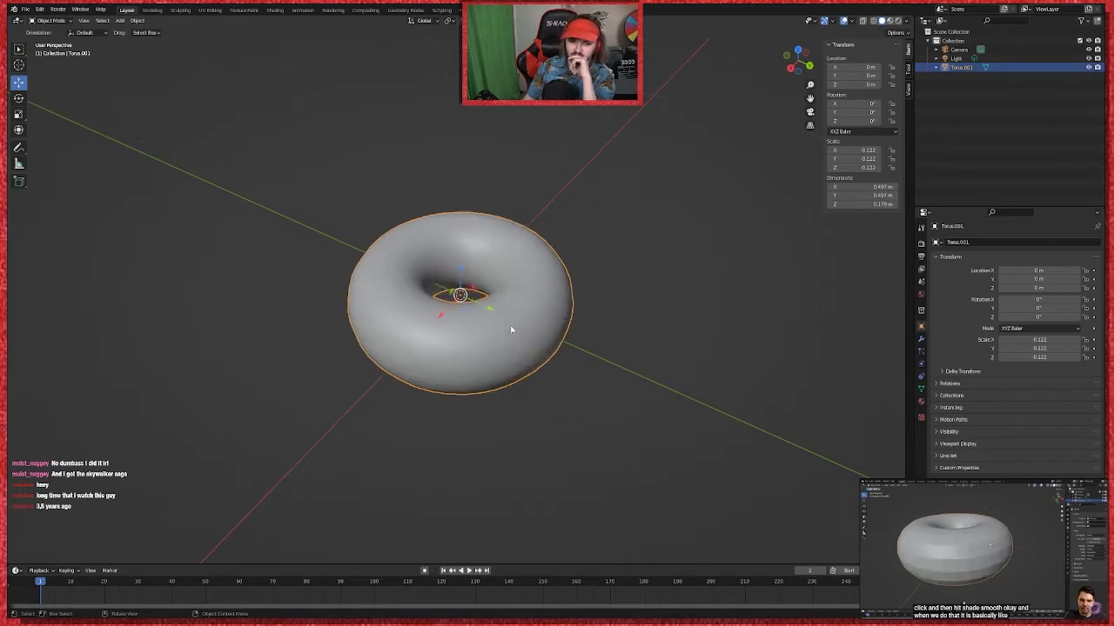
scroll(512, 330, up, 1)
right_click(511, 330)
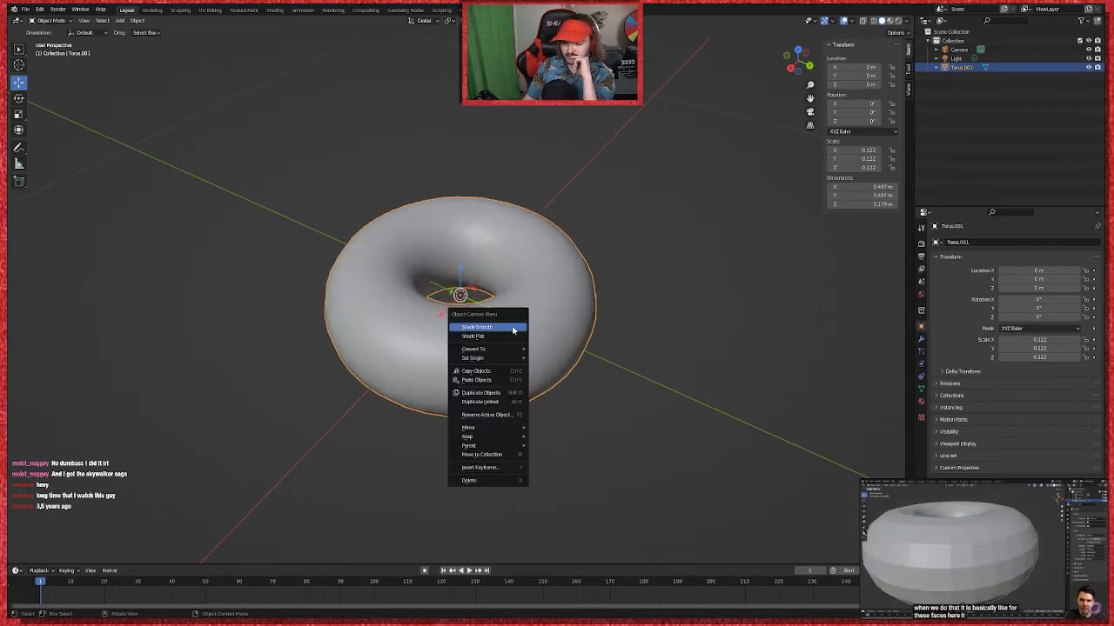
click(503, 336)
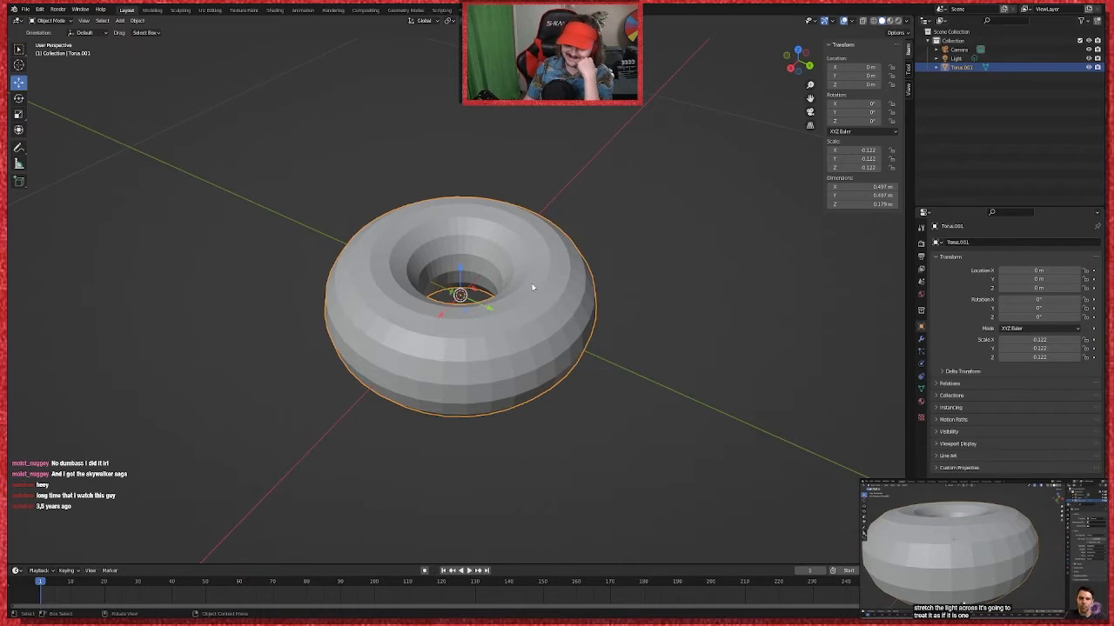
Step: Alternate the torus between Shade Smooth and Shade Flat several times, ending with flat shading
right_click(509, 283)
click(509, 284)
right_click(492, 273)
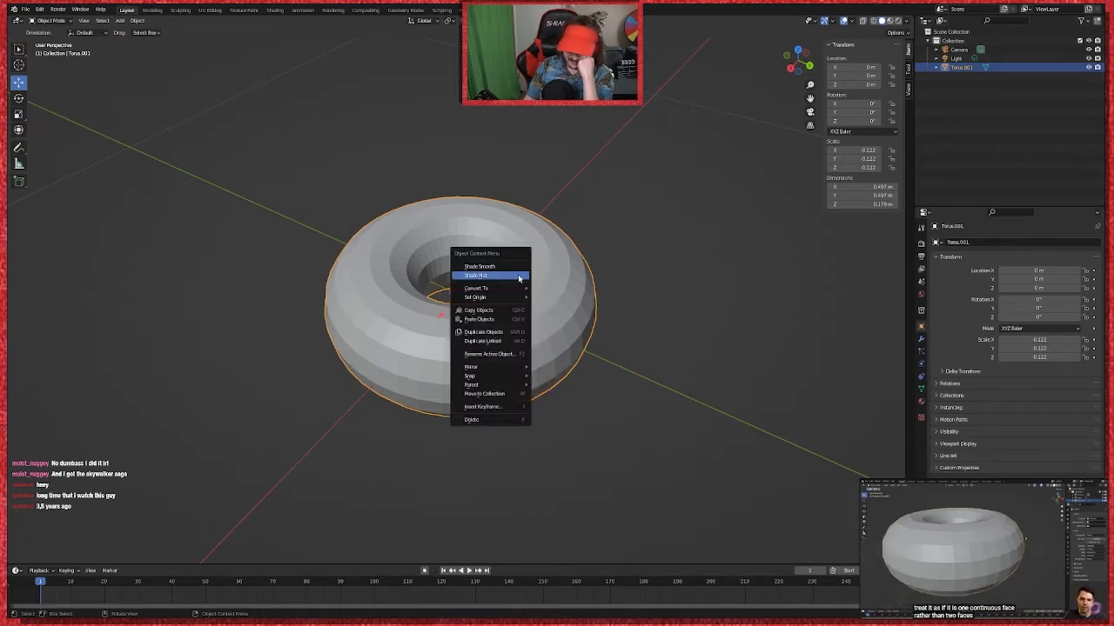
click(509, 263)
right_click(543, 293)
click(527, 299)
right_click(527, 299)
click(528, 290)
right_click(529, 292)
click(525, 298)
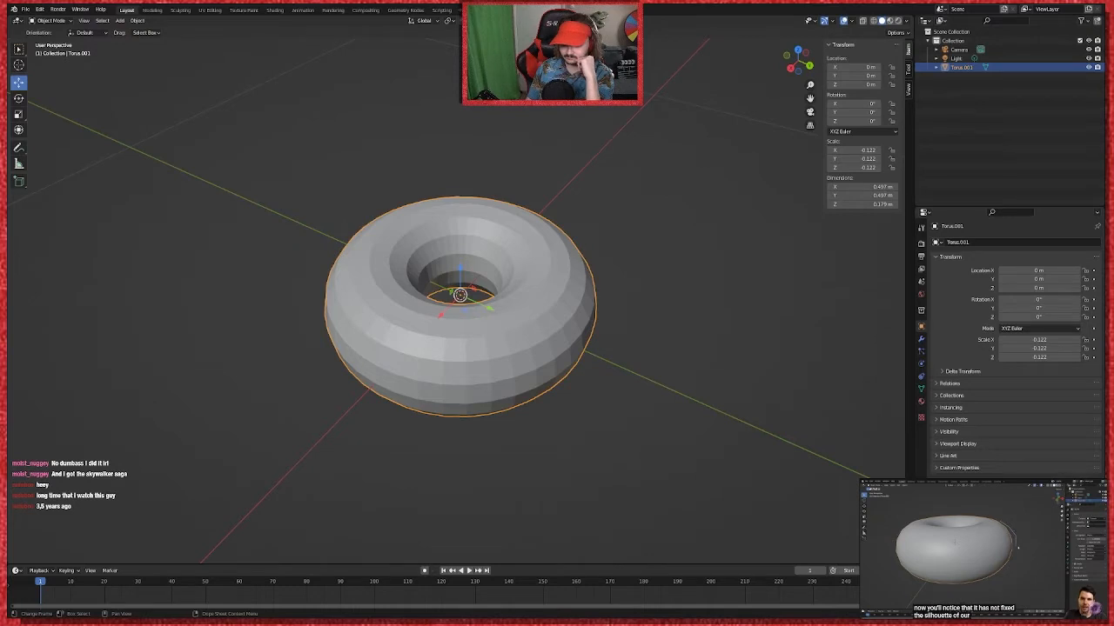
Step: Add a Subdivision Surface modifier to the torus
scroll(630, 398, down, 1)
scroll(630, 397, up, 1)
middle_drag(619, 392, 622, 375)
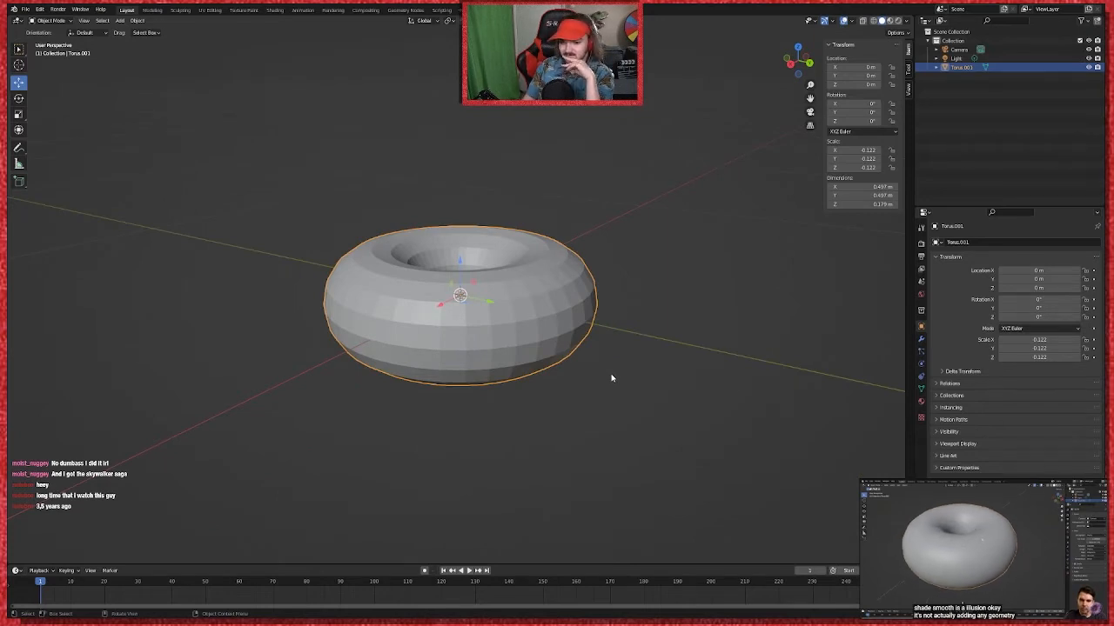
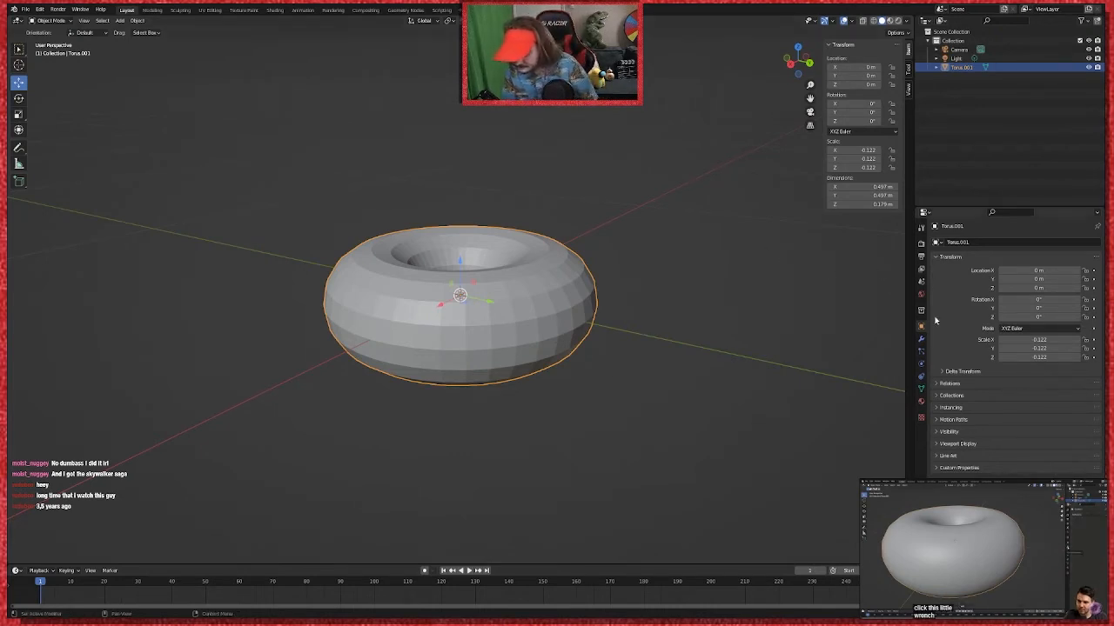
click(922, 341)
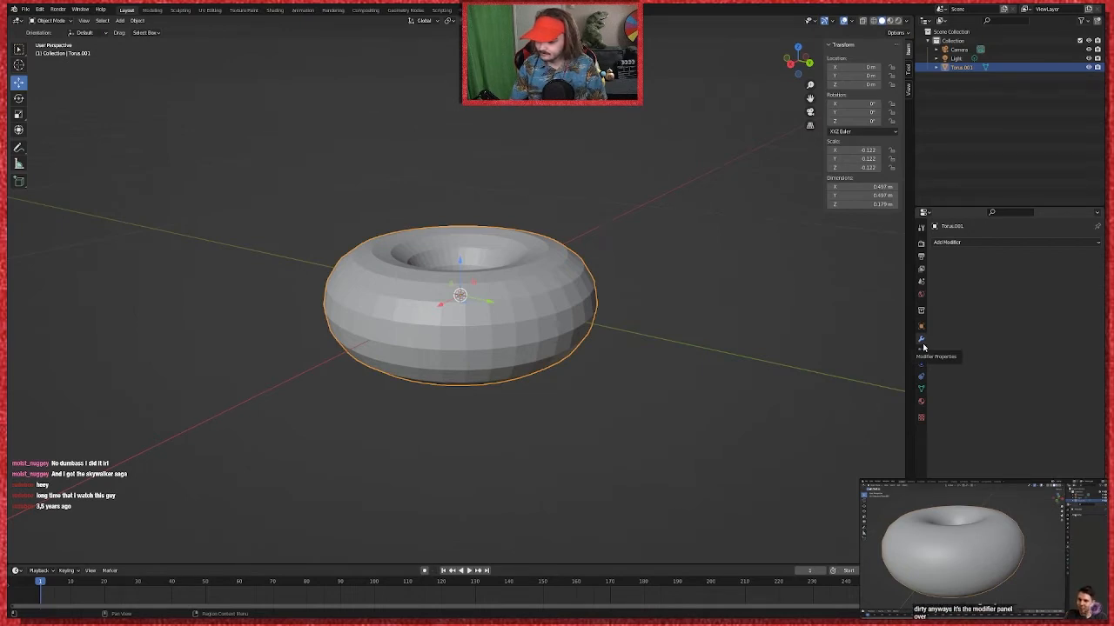
click(964, 244)
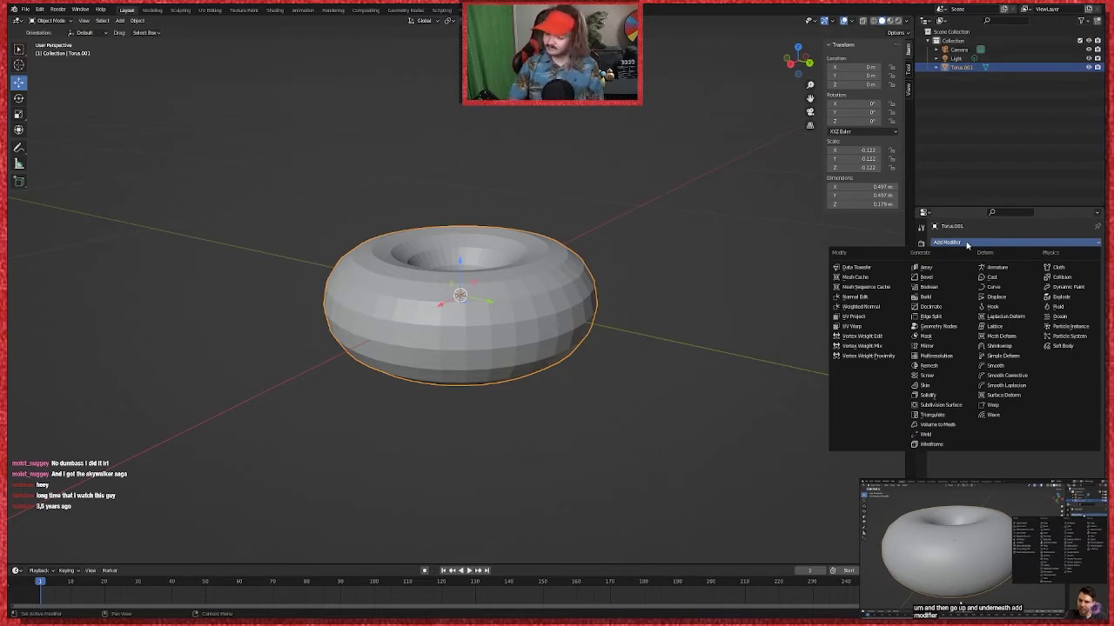
click(953, 244)
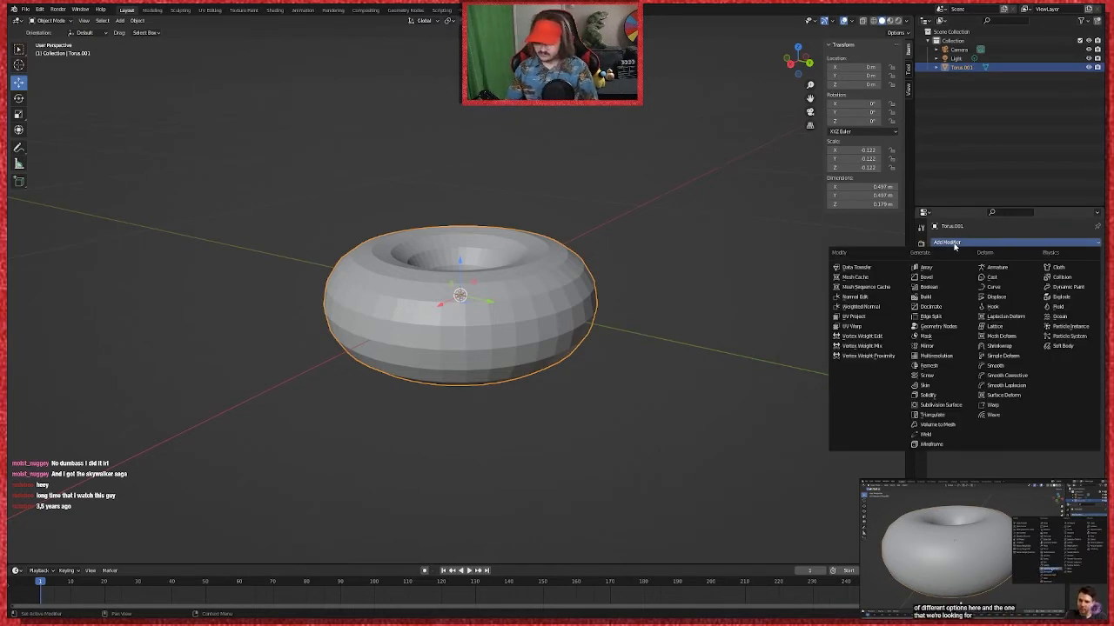
click(955, 406)
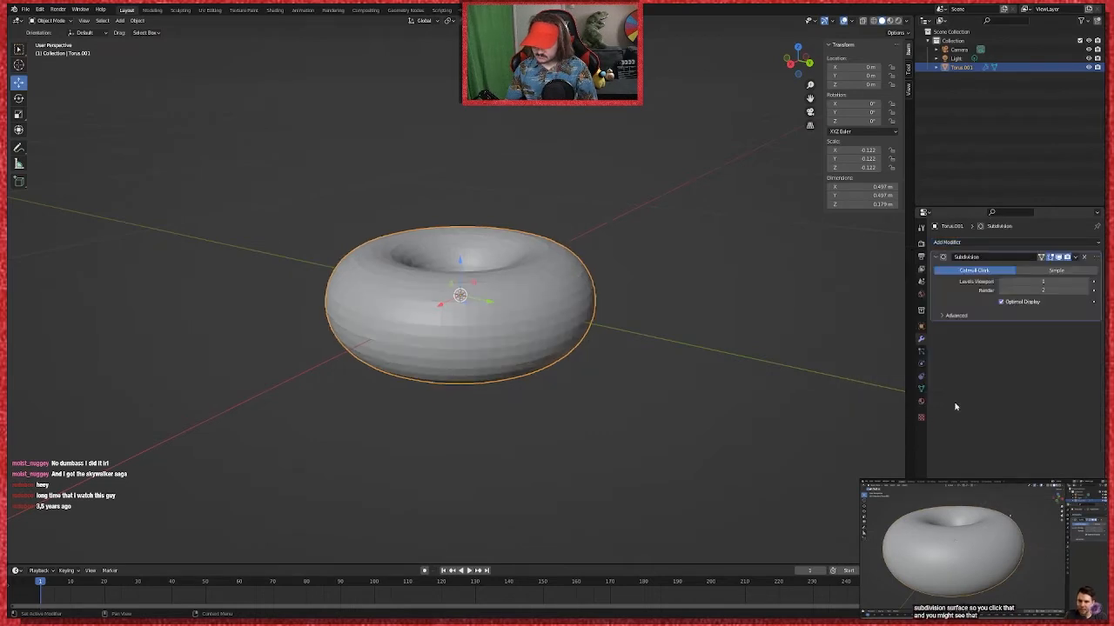
Step: Apply Shade Smooth to the subdivided torus, comparing it with Shade Flat before settling on smooth shading
scroll(512, 406, up, 2)
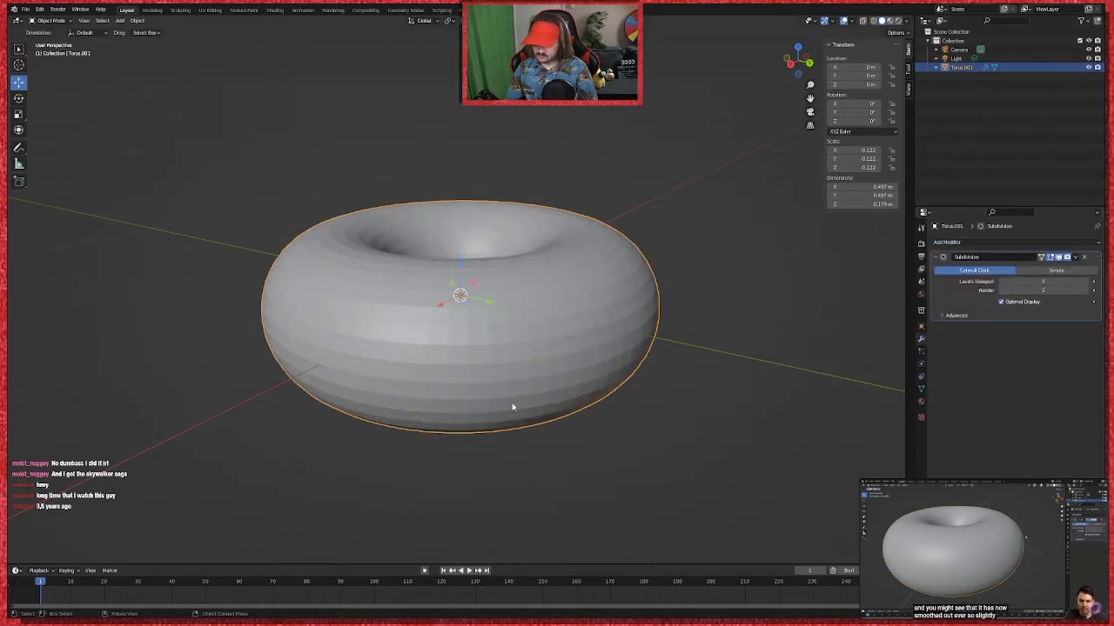
right_click(527, 370)
click(522, 369)
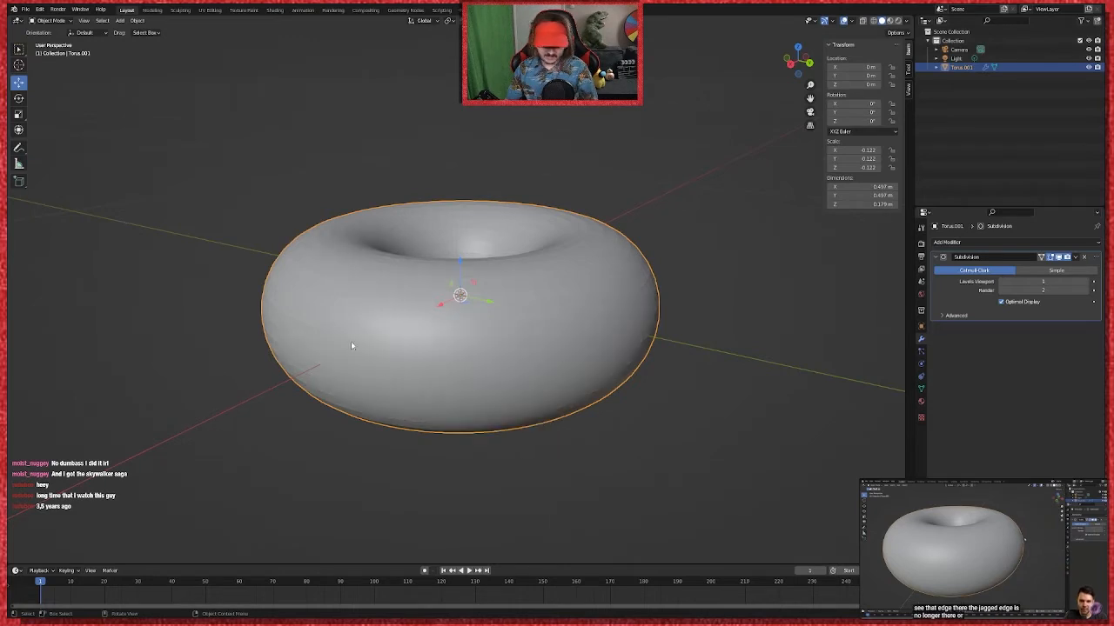
right_click(515, 318)
click(505, 323)
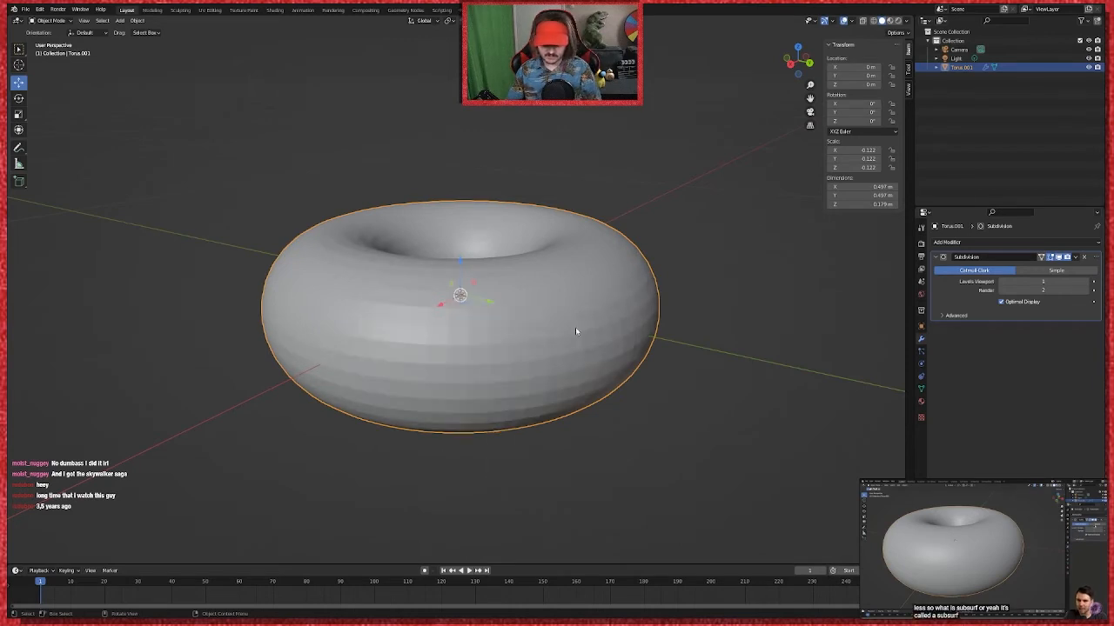
right_click(577, 328)
click(548, 323)
scroll(676, 330, up, 2)
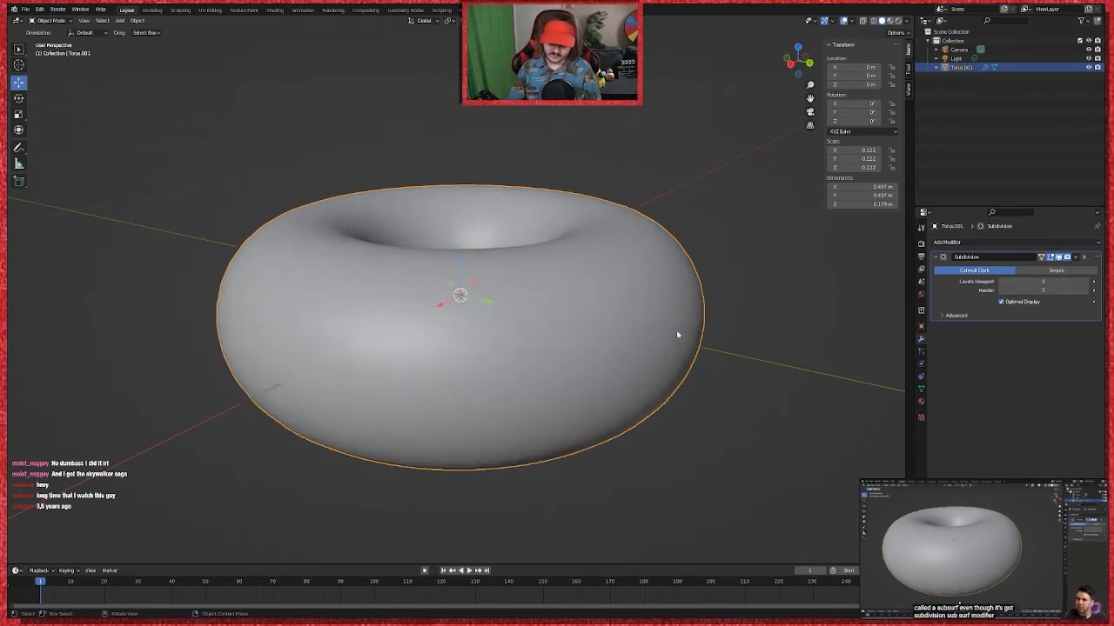
Step: Turn off the Subdivision modifier's display in the viewport
scroll(676, 330, down, 3)
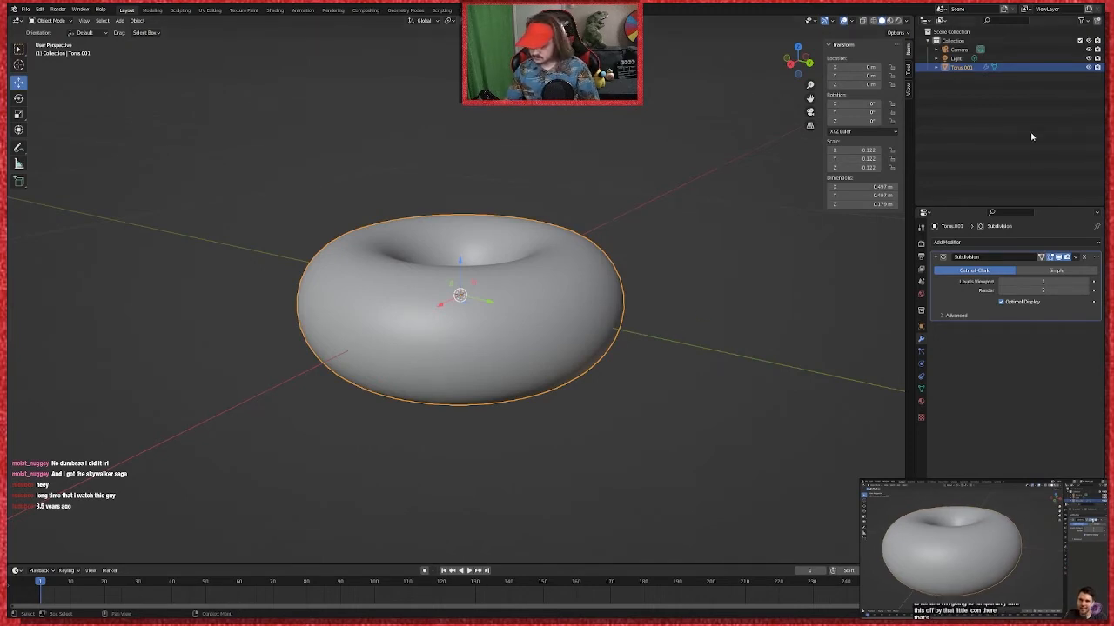
click(1058, 258)
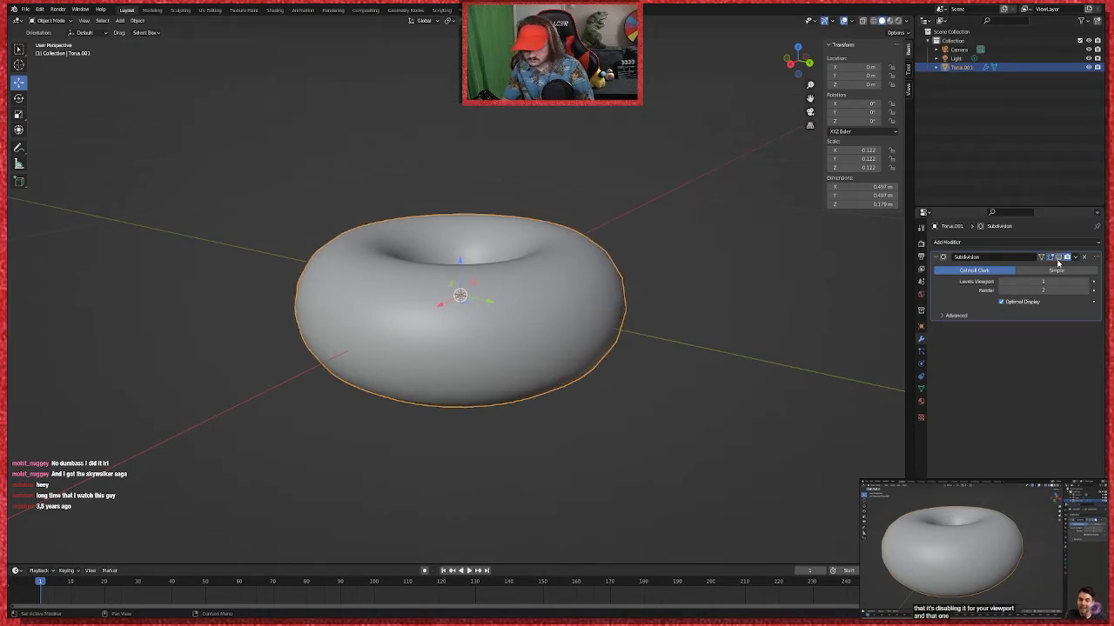
Step: Compare the torus's outline with the Subdivision modifier's viewport display on and off, leaving the display on
click(1058, 258)
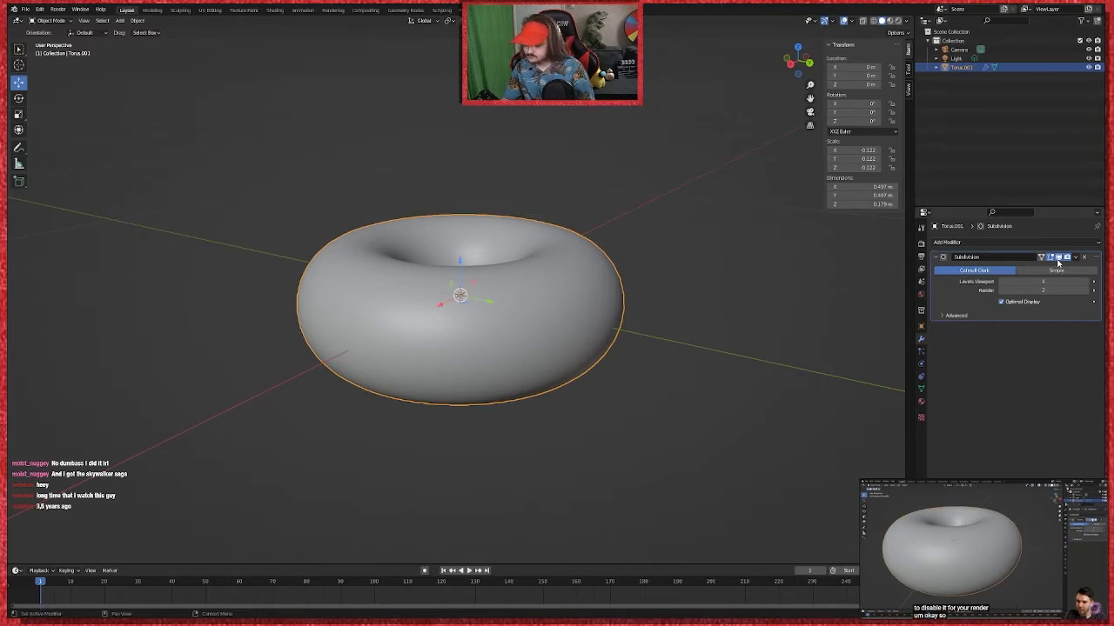
click(1058, 259)
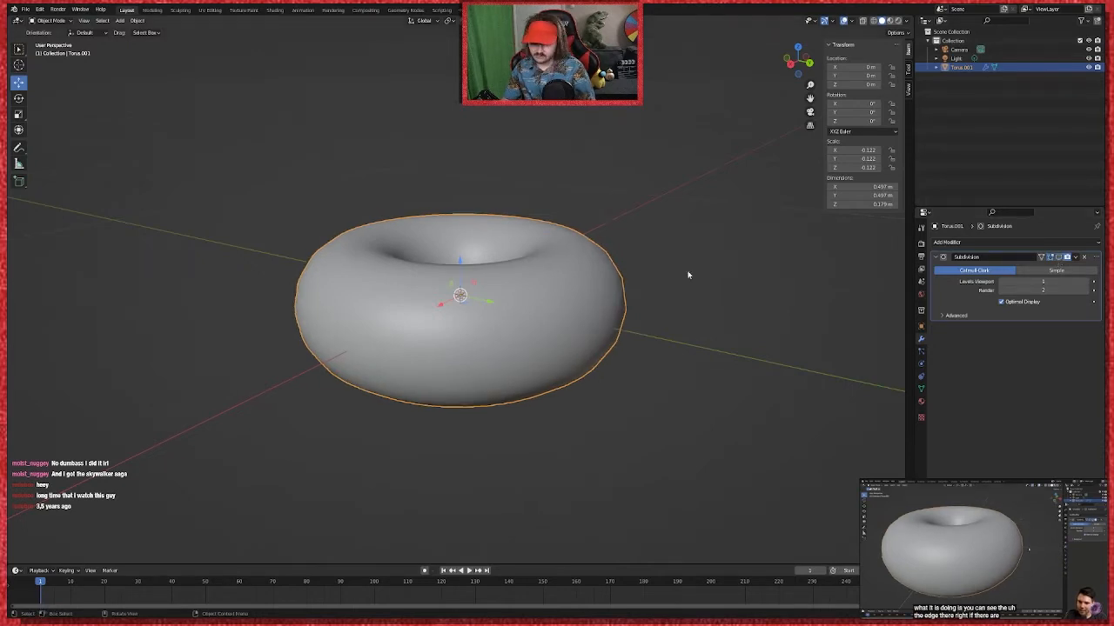
scroll(687, 275, up, 5)
scroll(686, 275, down, 4)
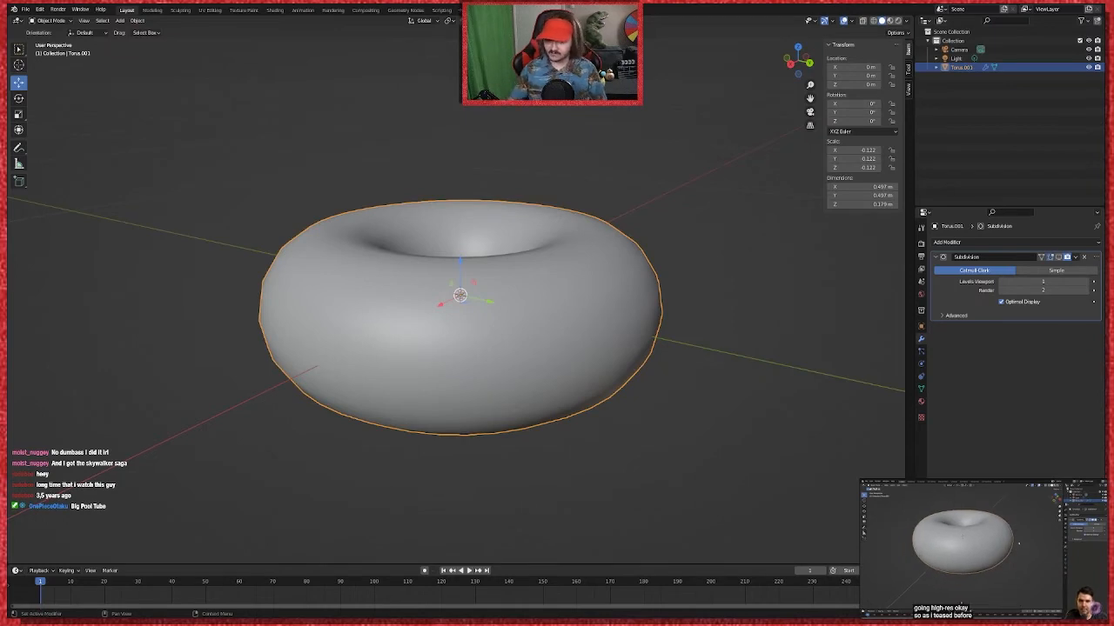
click(1058, 258)
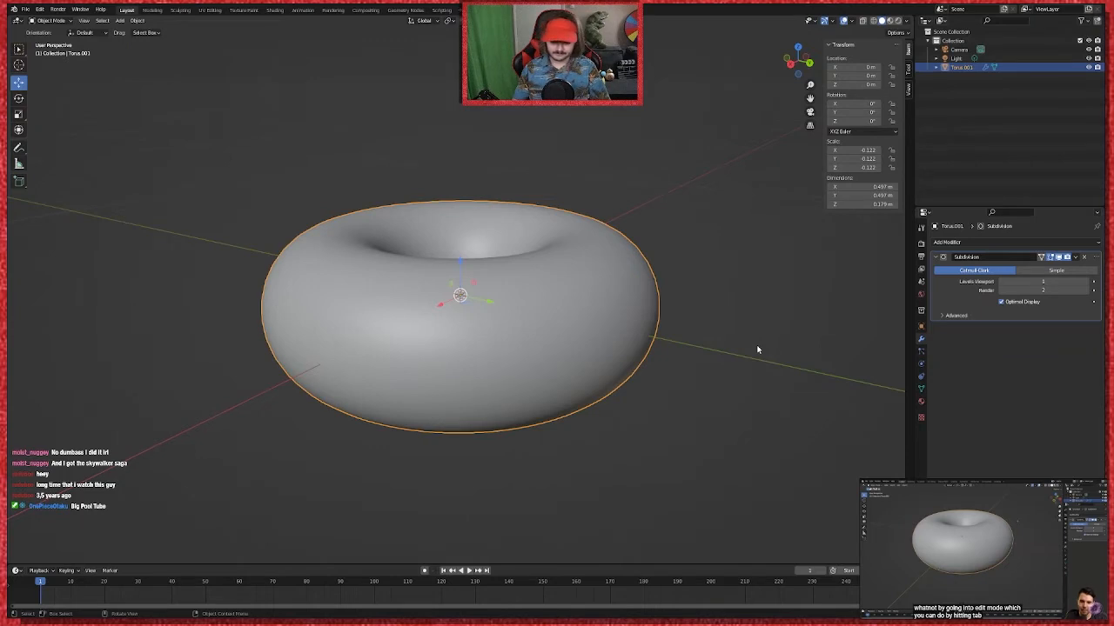
Step: Switch the torus back and forth between Edit Mode and Object Mode, ending in Object Mode with the torus deselected
key(Tab)
key(Tab)
key(Tab)
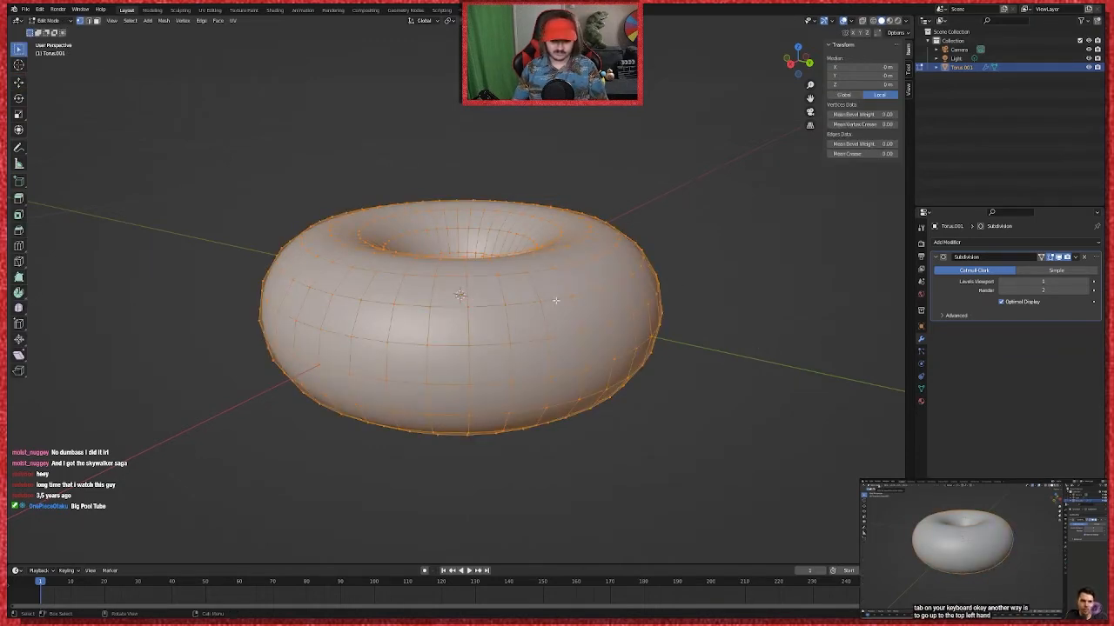
key(Tab)
key(Tab)
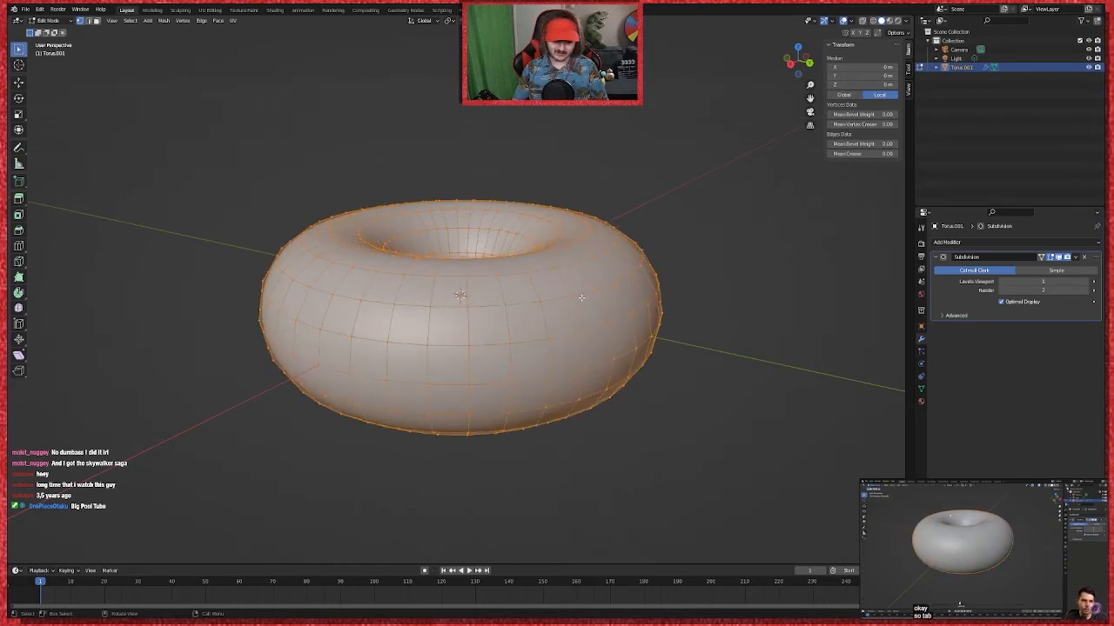
key(Tab)
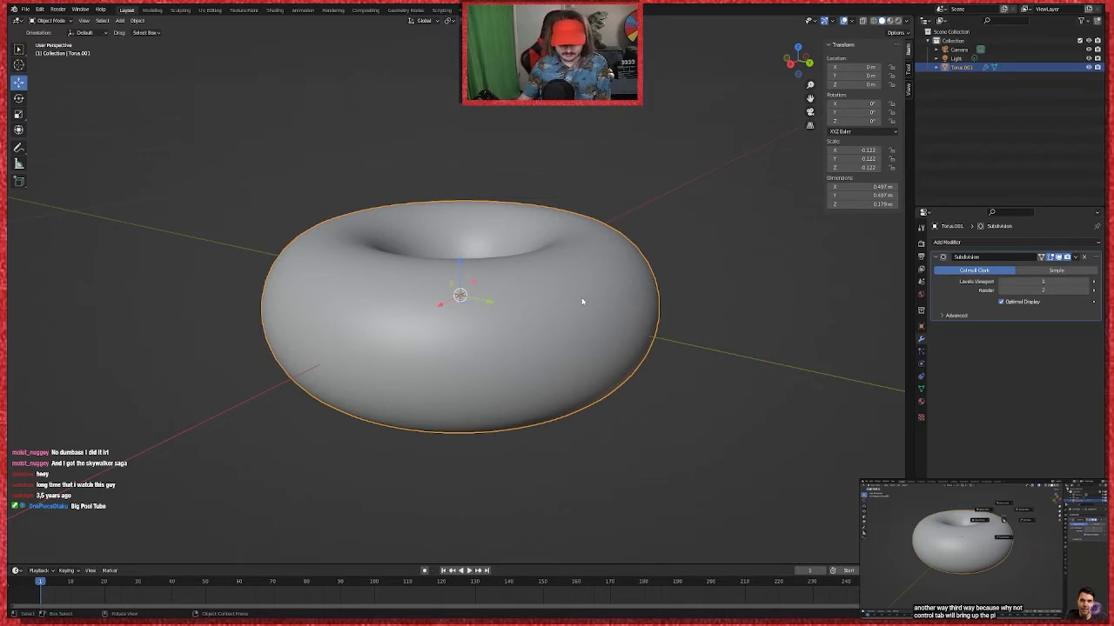
click(712, 219)
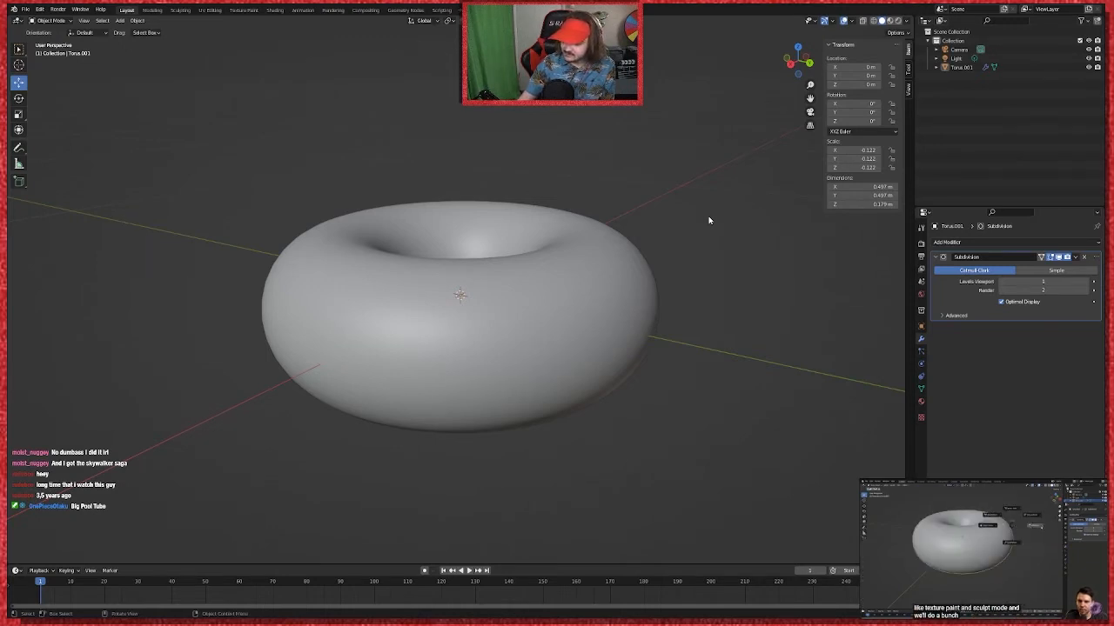
Step: Return the torus to Edit Mode and select a single vertex on its upper outer side
key(Tab)
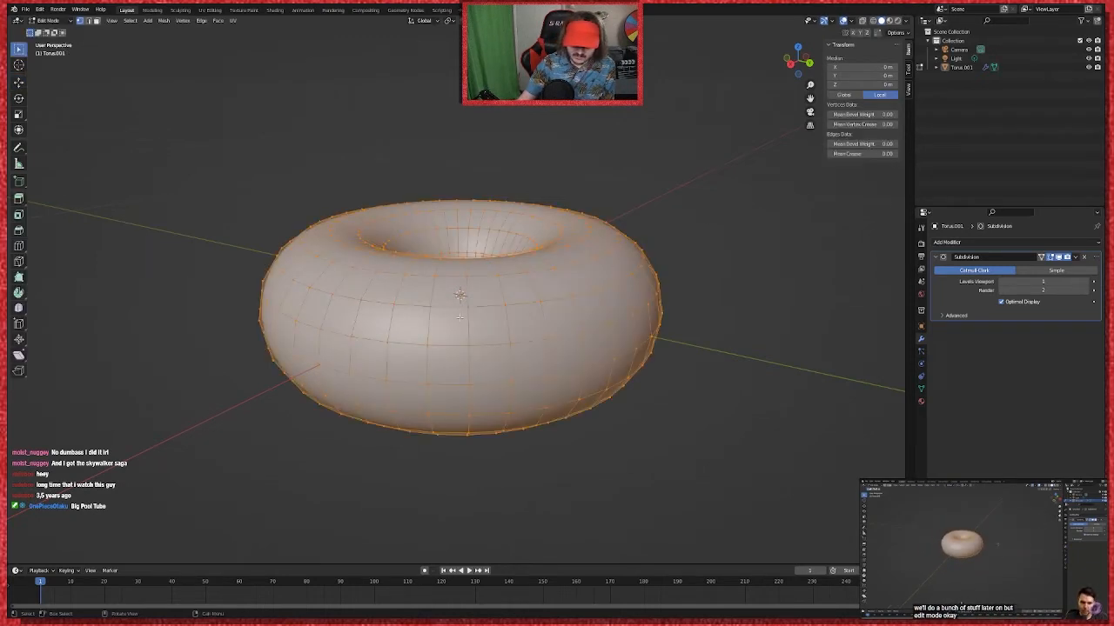
key(Tab)
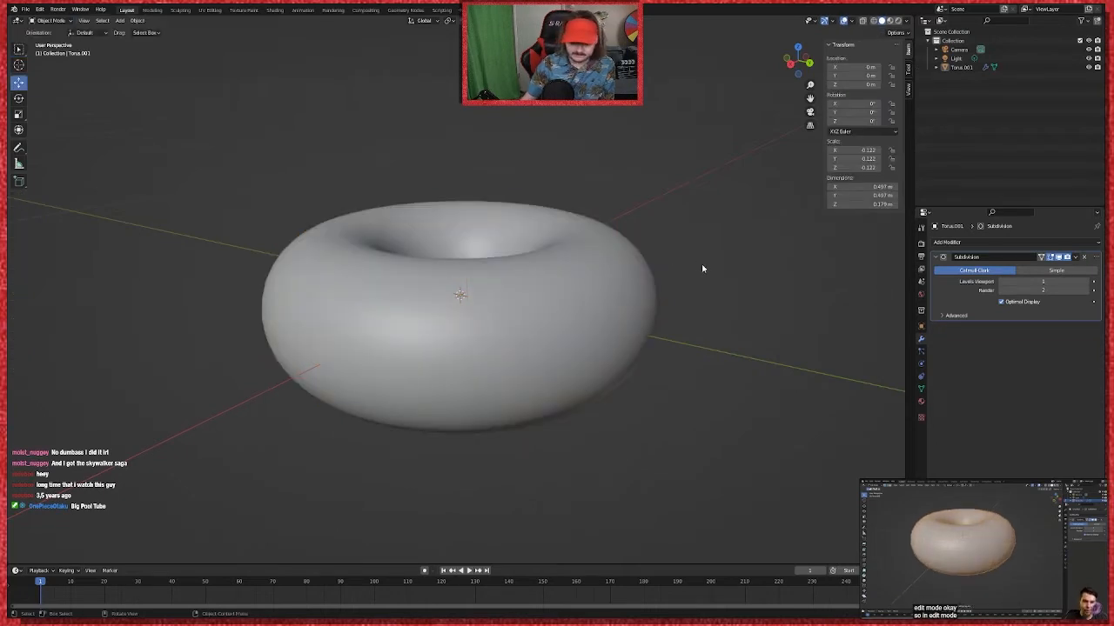
key(Tab)
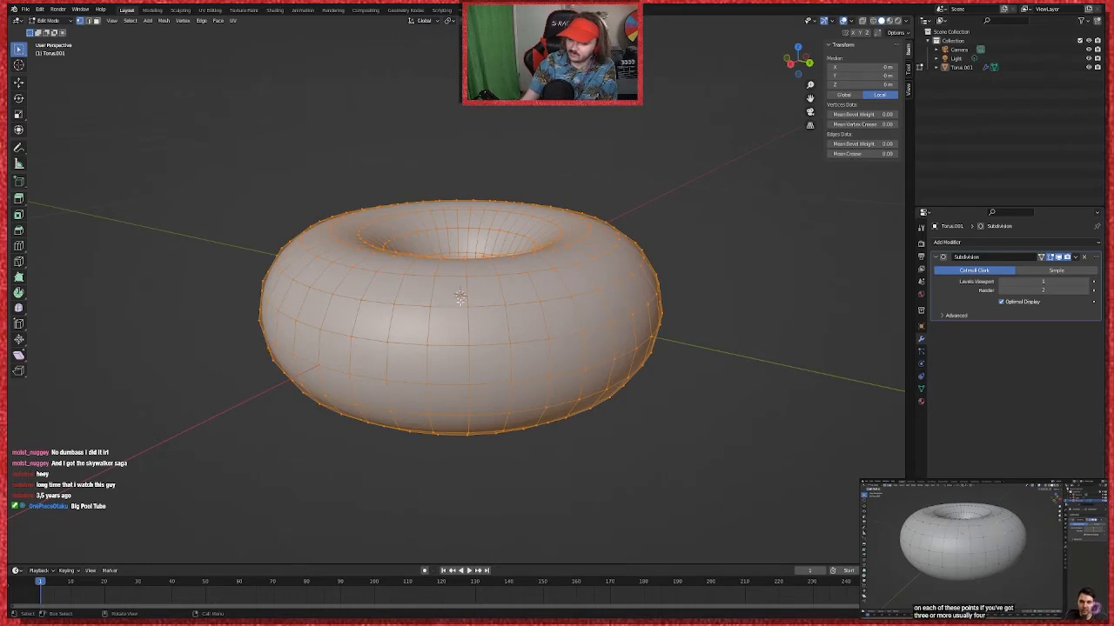
click(555, 281)
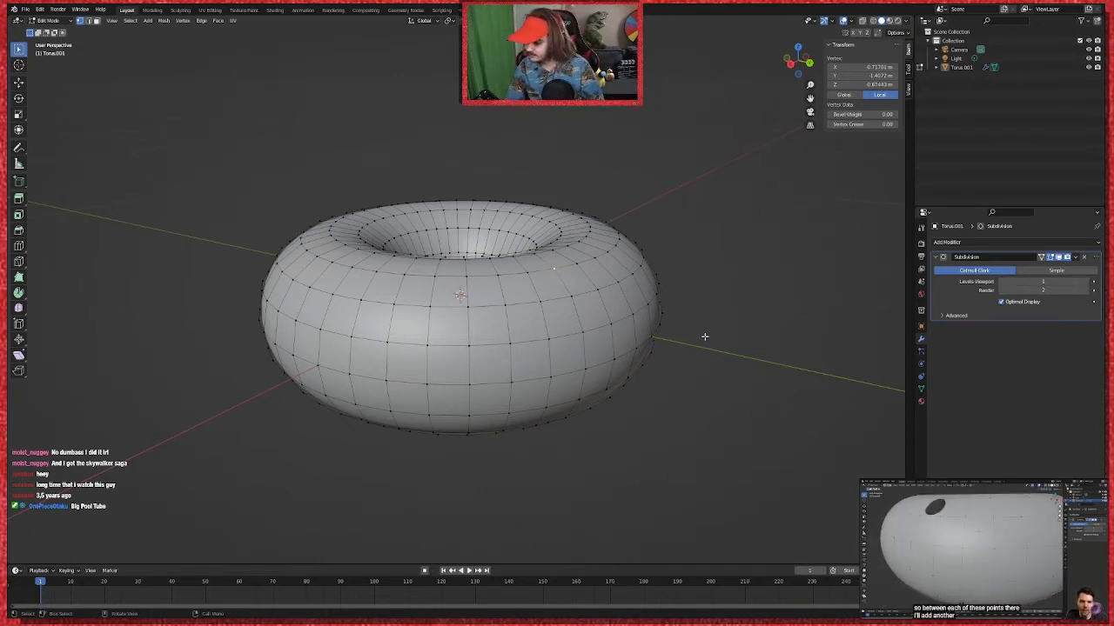
Step: View the torus from a higher and lower angle in Object Mode, and return to Edit Mode
key(Tab)
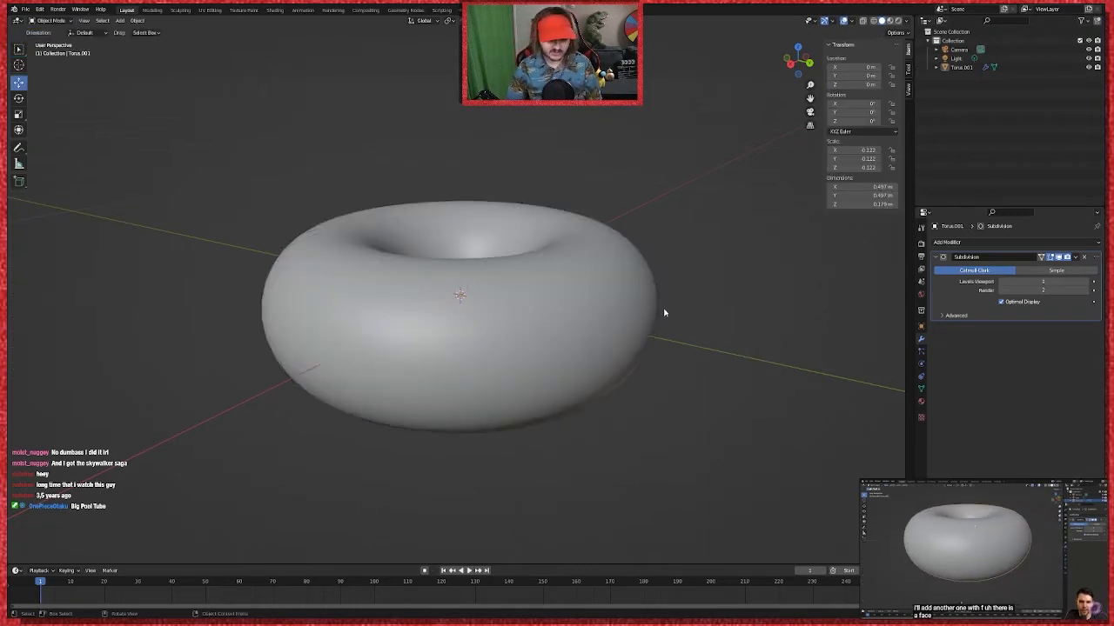
middle_drag(670, 311, 685, 399)
middle_drag(686, 397, 679, 314)
key(Tab)
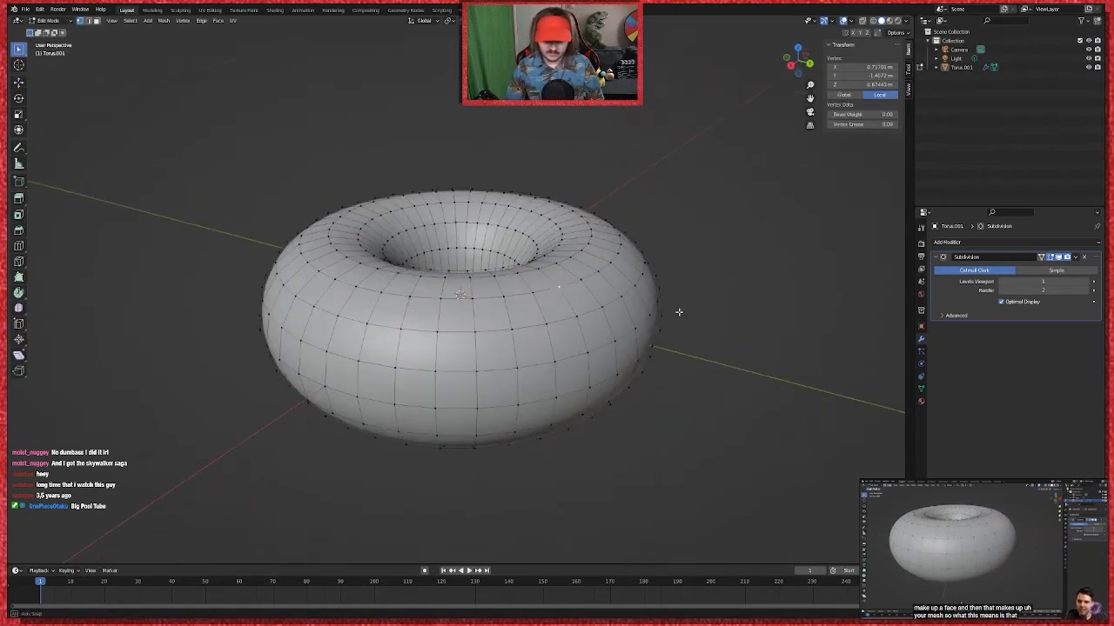
Step: Box-select the torus's vertices, and clear the whole selection
drag(687, 315, 303, 191)
drag(709, 115, 112, 498)
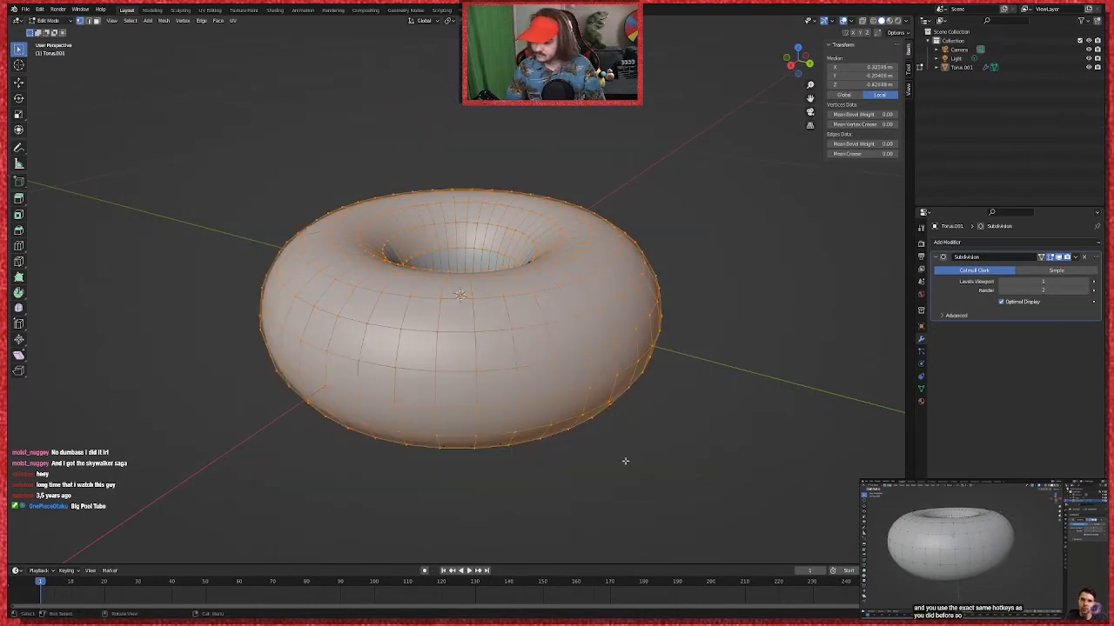
key(alt+a)
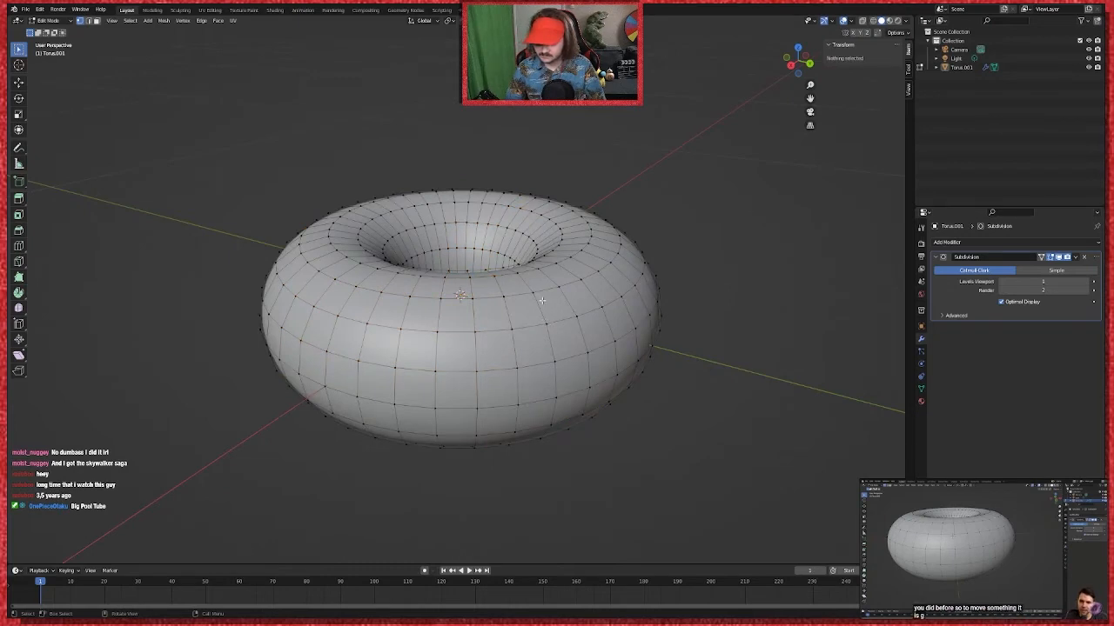
Step: Pull a single vertex near the donut's hole upward into a spike and inspect the shape in Object Mode
click(534, 244)
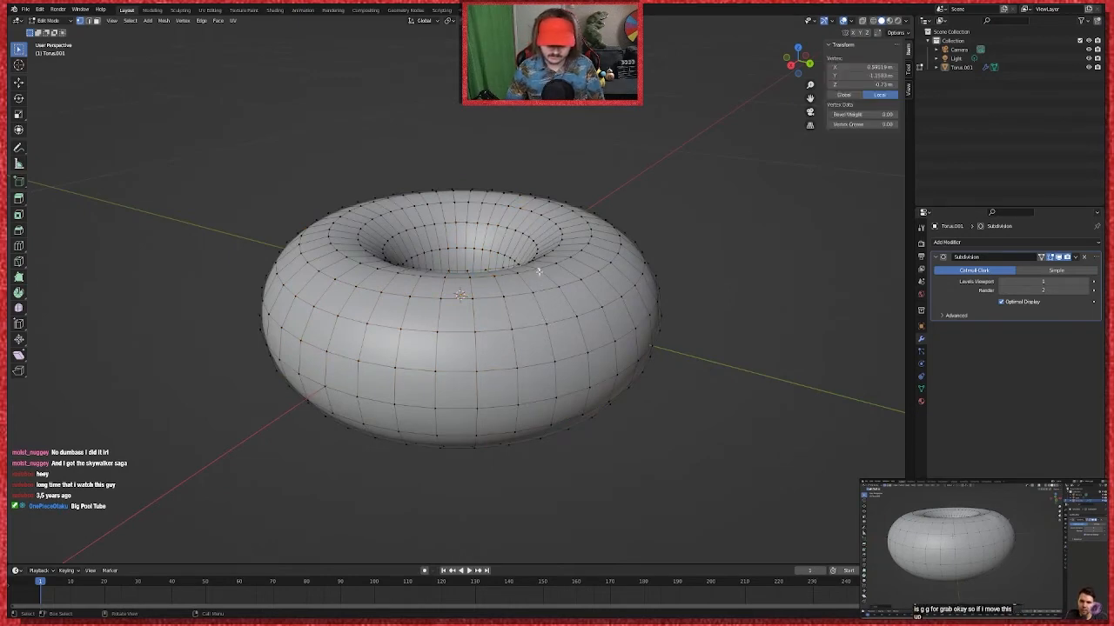
key(g)
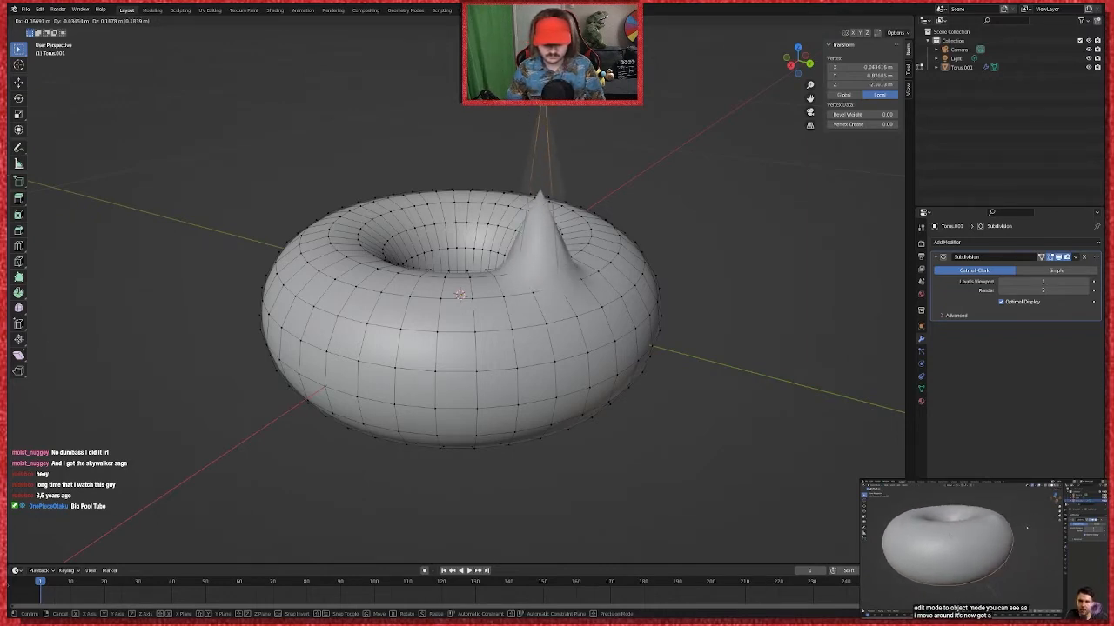
key(Return)
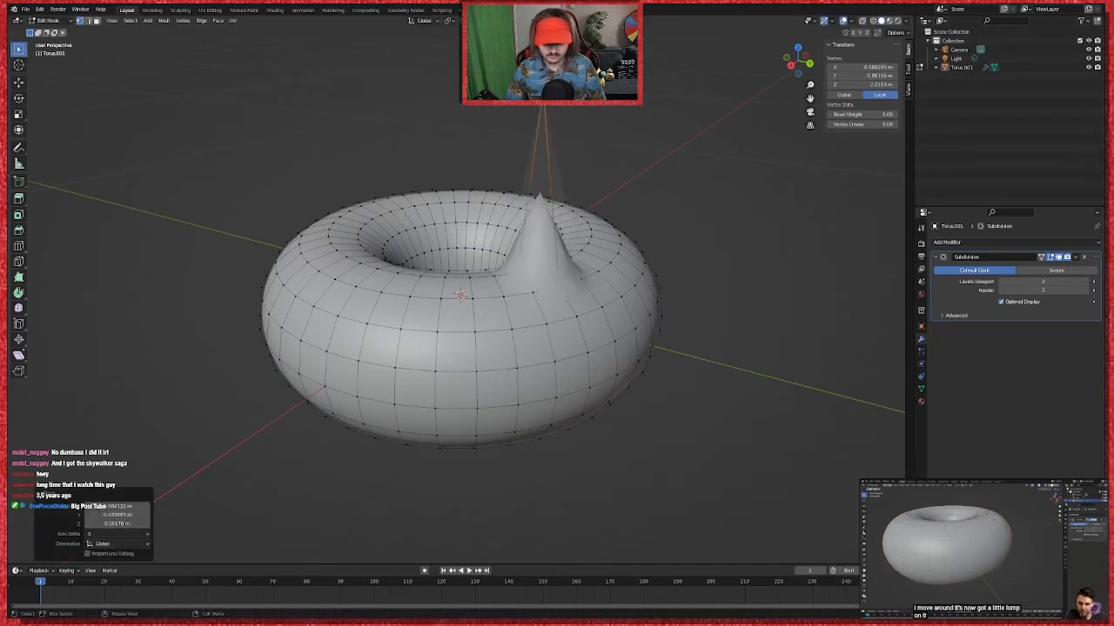
key(Tab)
middle_drag(604, 328, 369, 322)
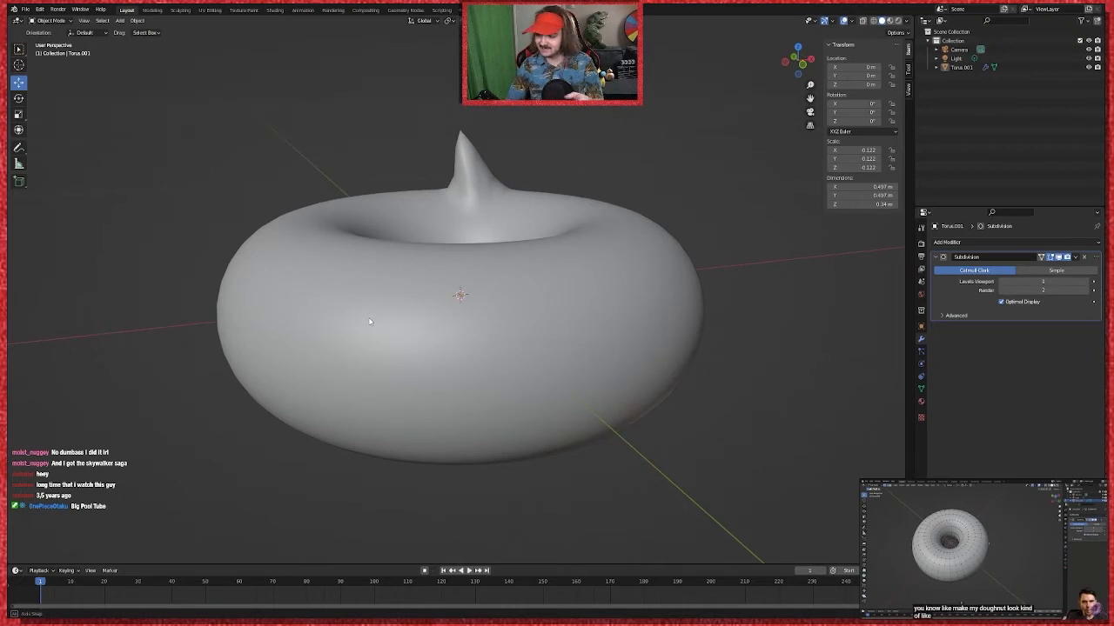
middle_drag(369, 322, 616, 328)
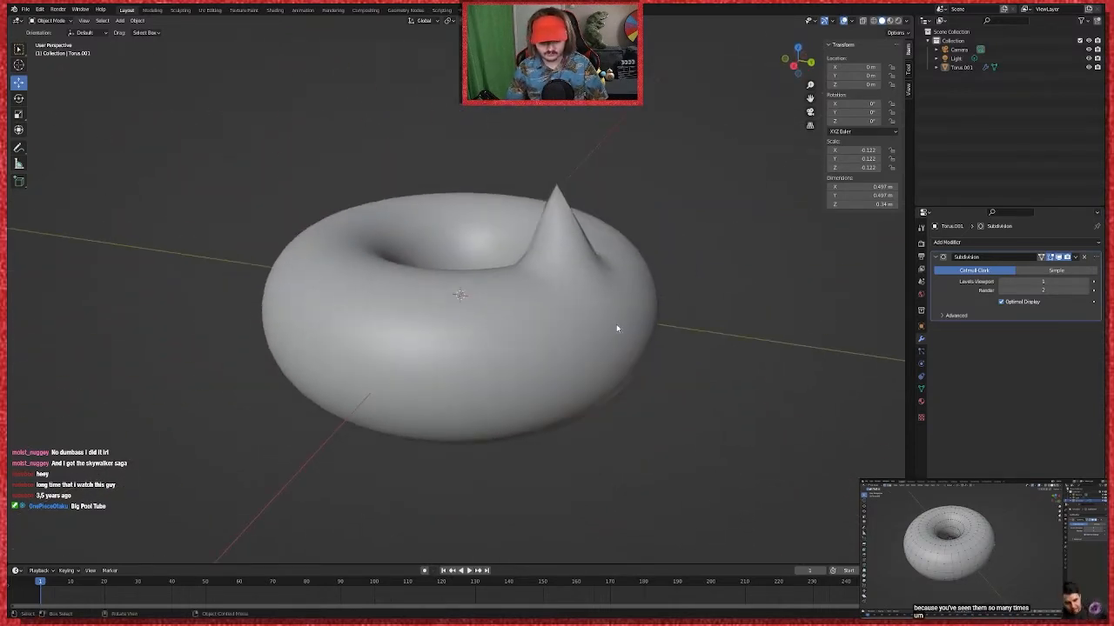
Step: Undo the vertex move in Edit Mode and return to Object Mode
key(Tab)
key(ctrl+z)
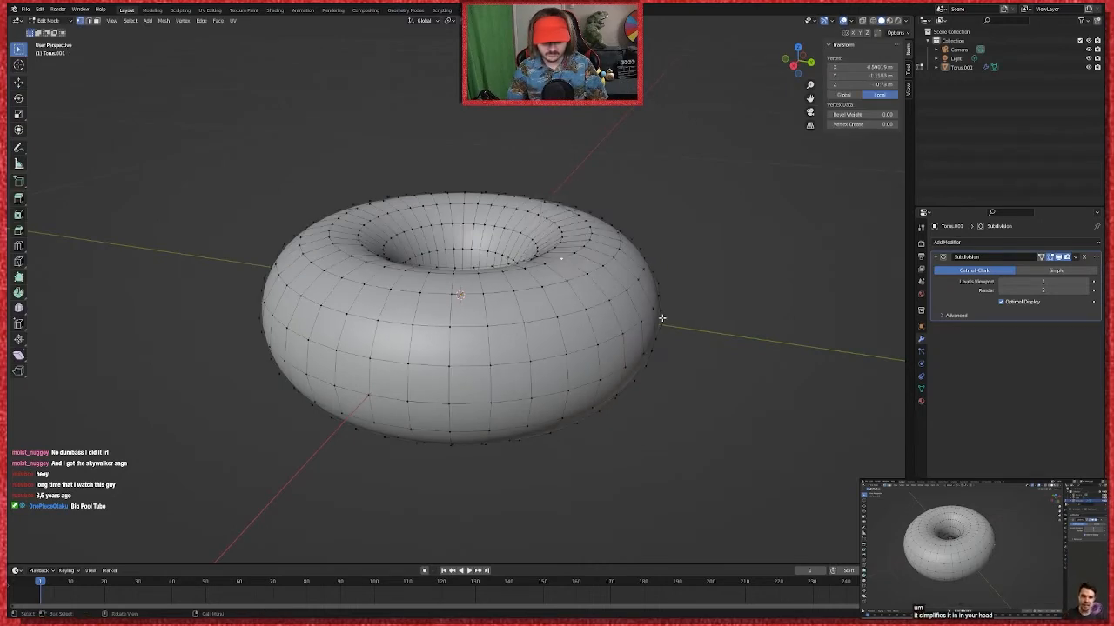
key(Tab)
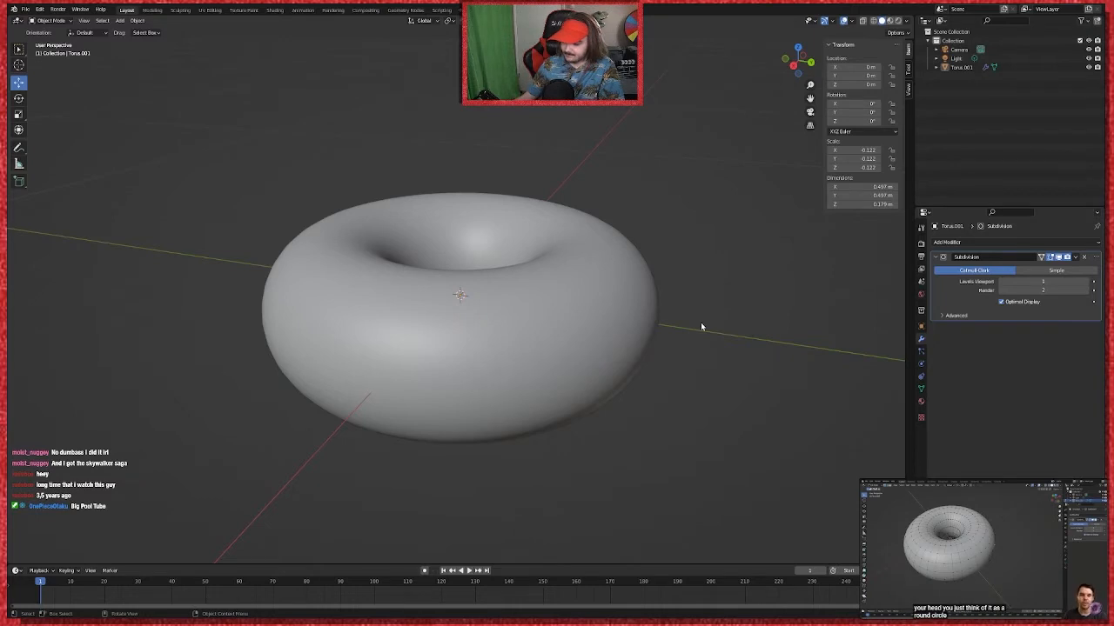
middle_drag(684, 326, 690, 343)
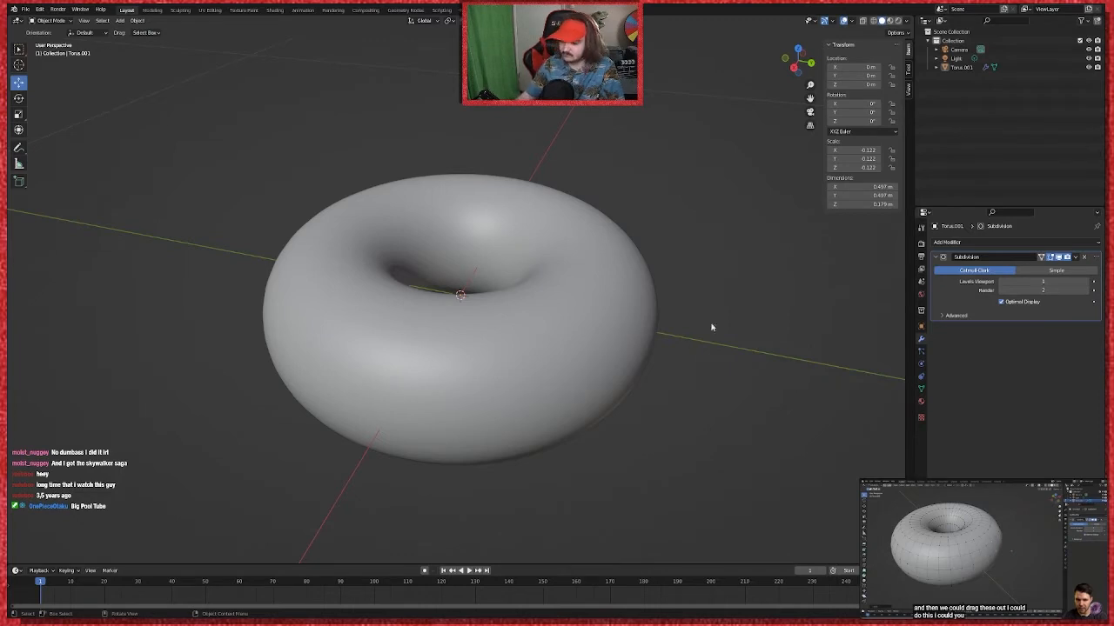
Step: Select the torus and, in Edit Mode, select the four corner vertices of one face on its upper outer side
mouse_move(981, 544)
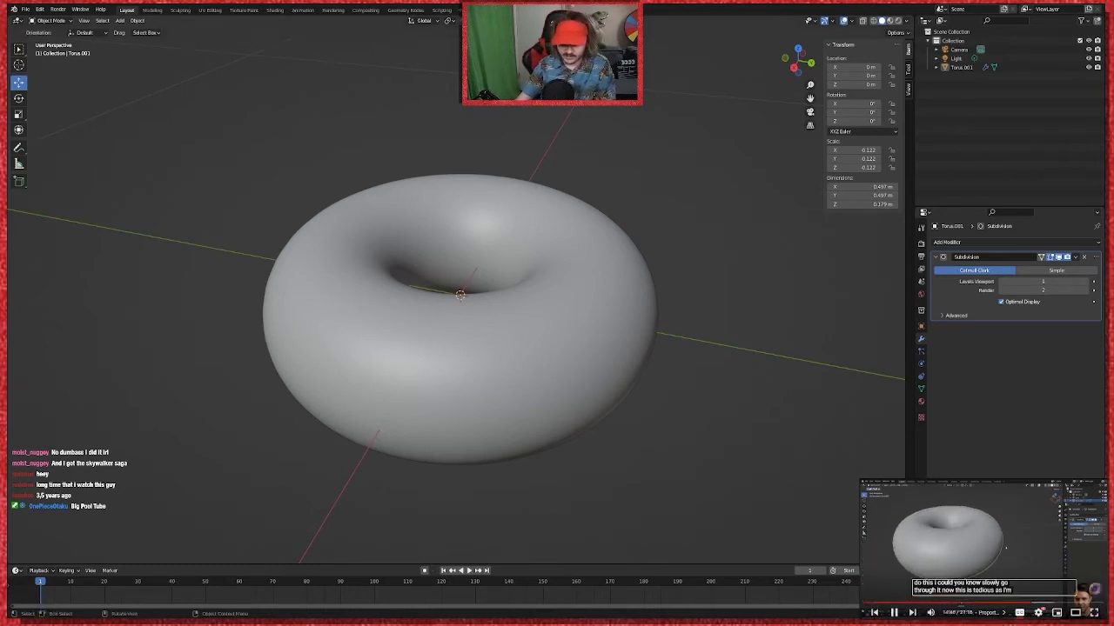
click(609, 313)
key(Tab)
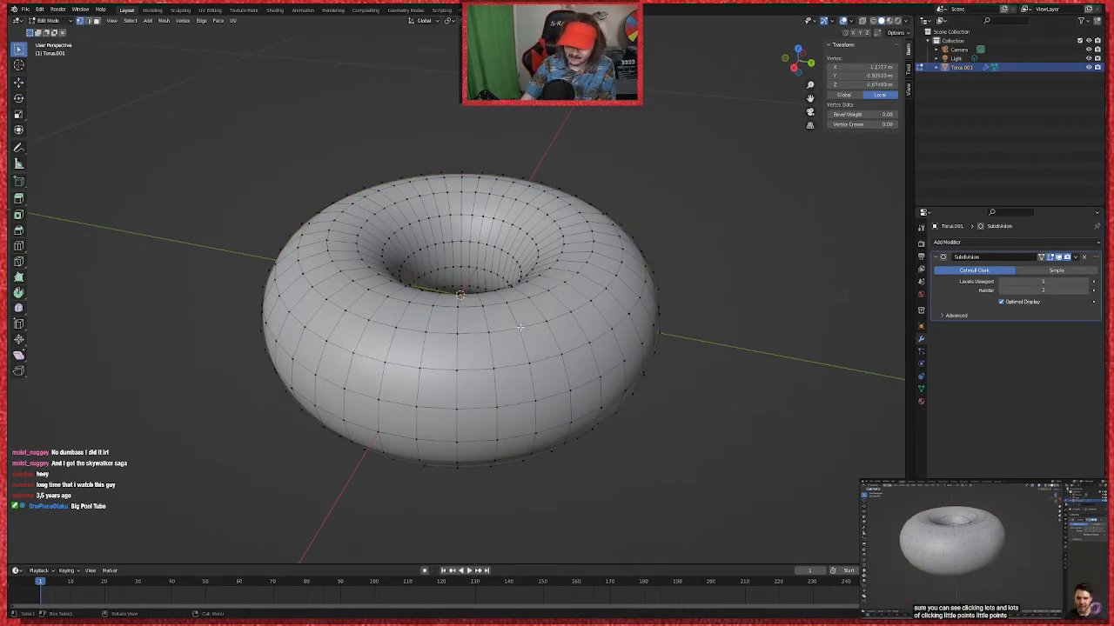
shift+click(548, 323)
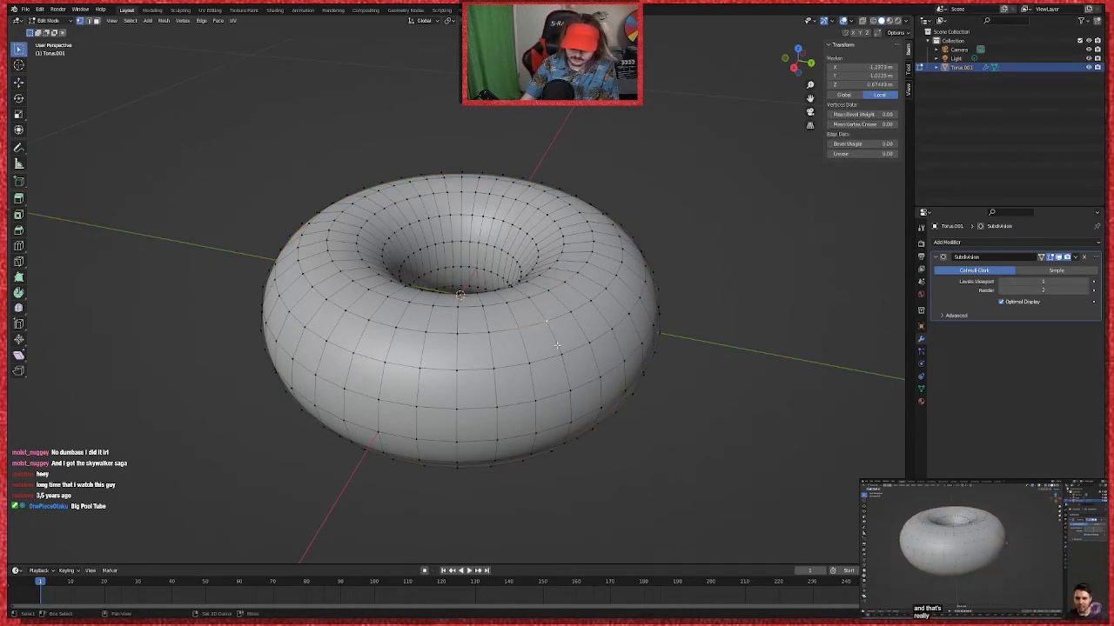
shift+click(531, 363)
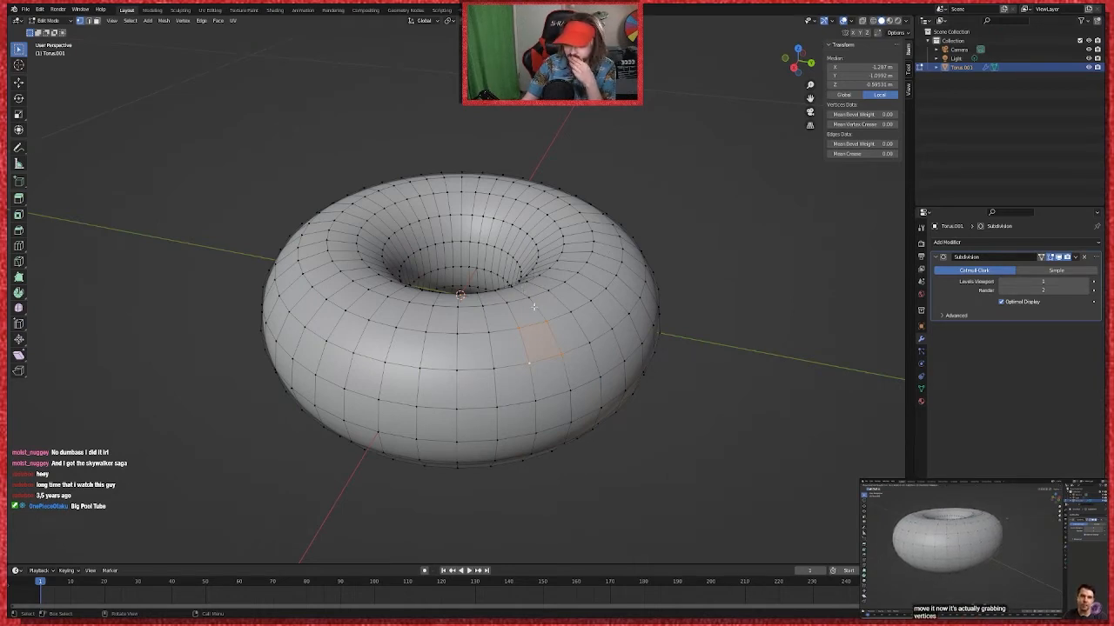
Step: Grab the selected face with smooth proportional editing at size 1 m, switching to an Edge Slide that shifts it slightly
middle_drag(667, 316, 698, 299)
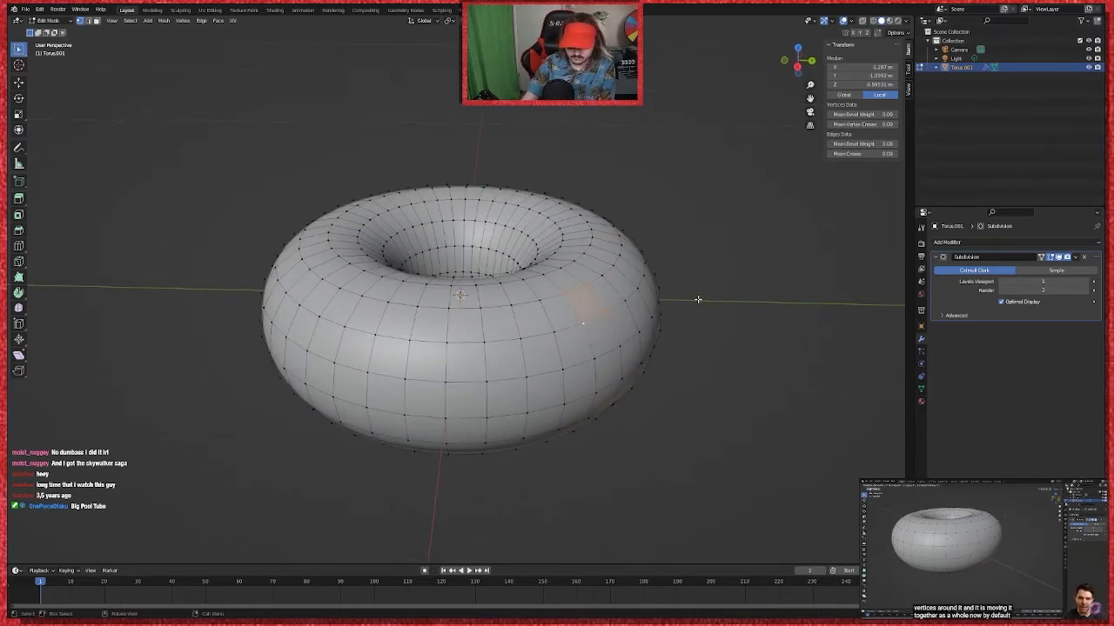
key(g)
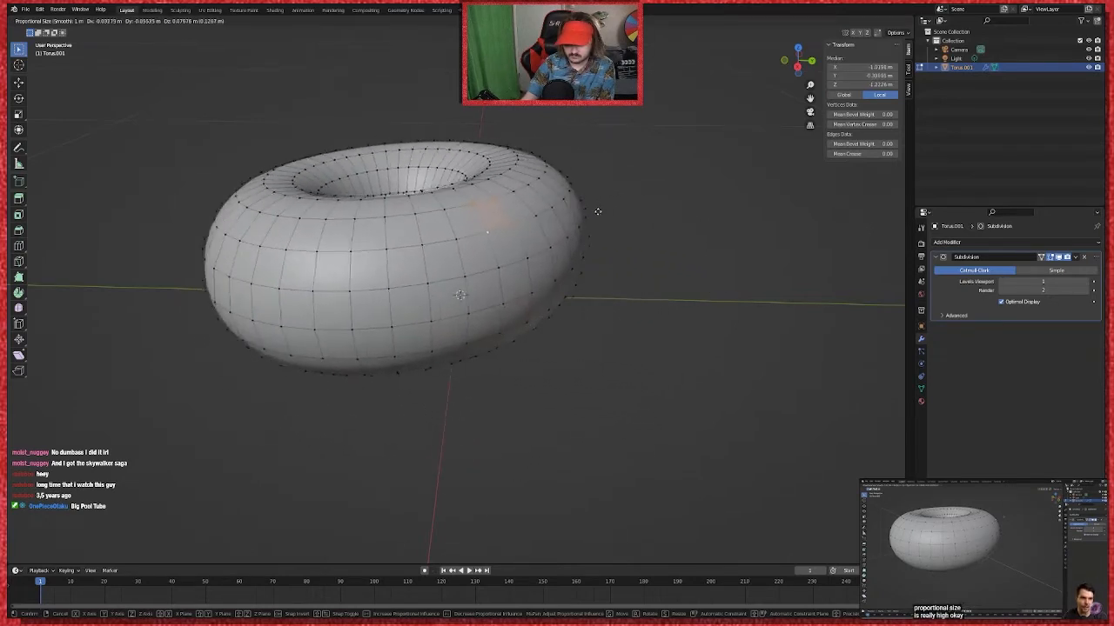
key(g)
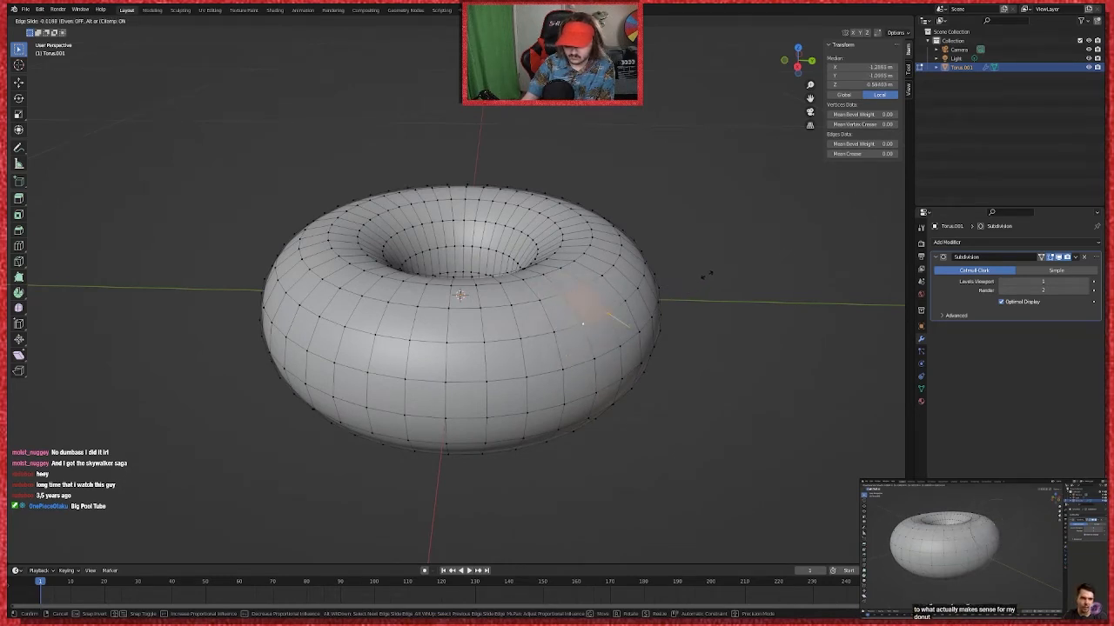
click(707, 274)
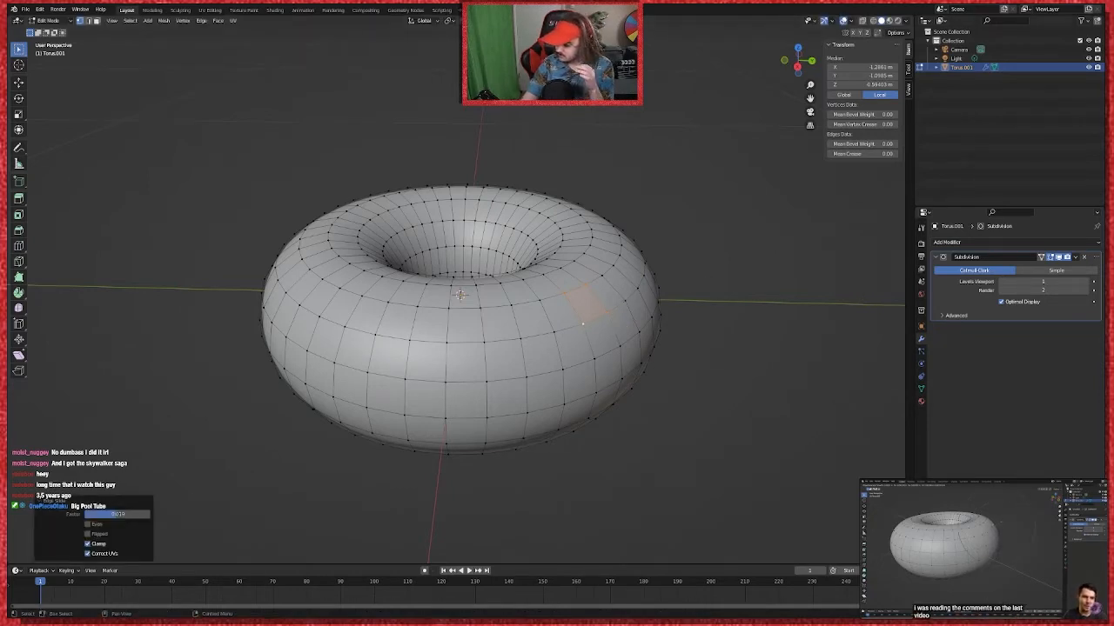
Step: Rewind the tutorial video a few seconds to replay the proportional editing explanation
click(913, 546)
key(Left)
click(914, 545)
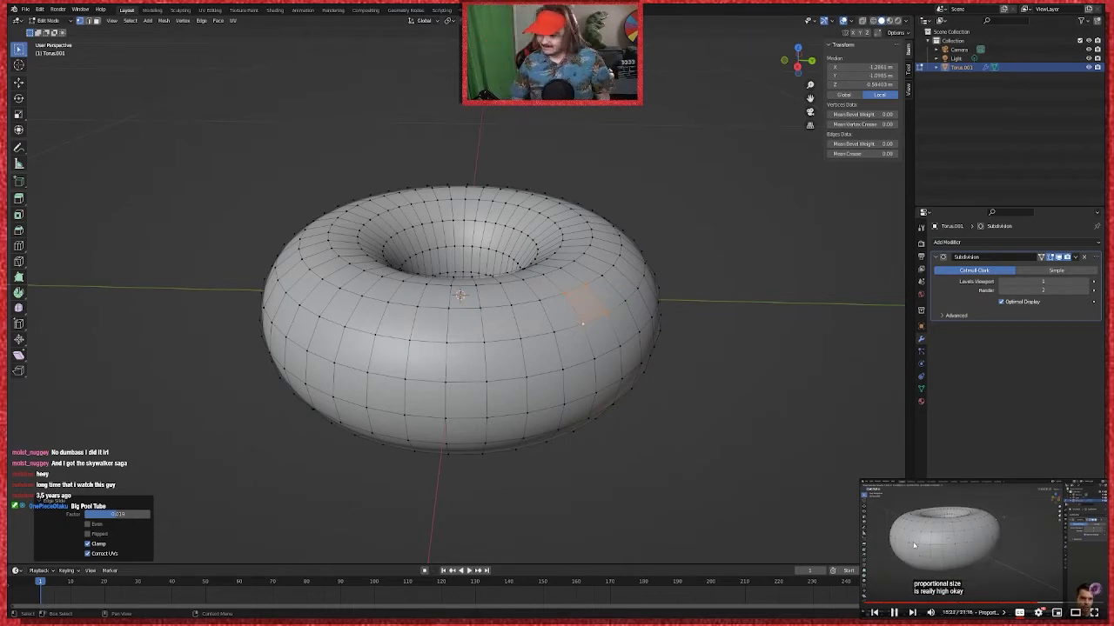
key(Left)
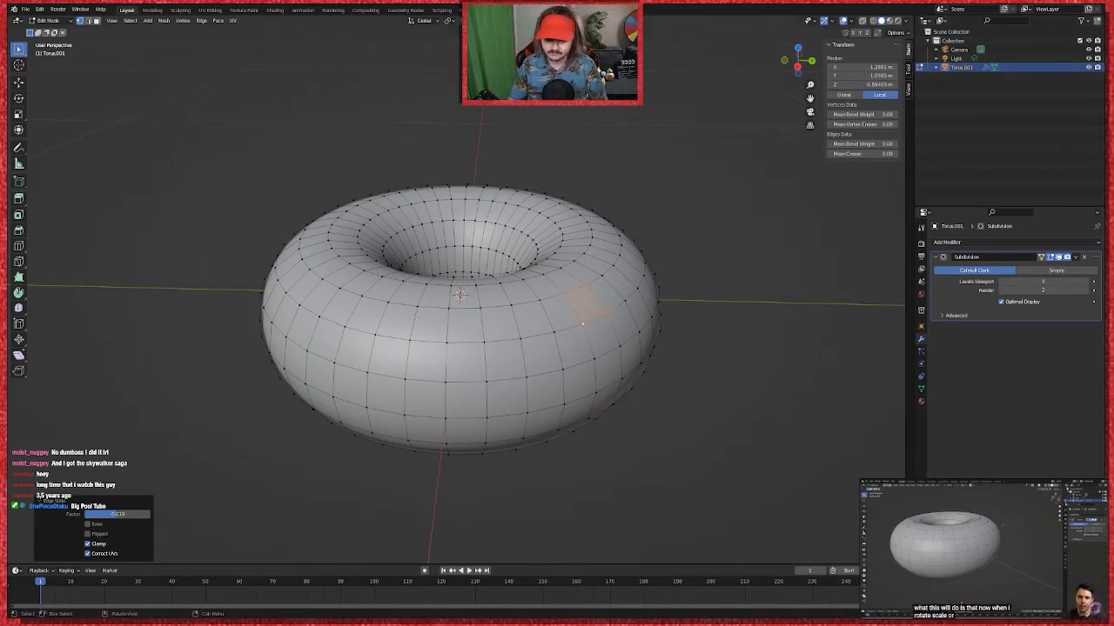
Step: Try moving one vertex on the torus's outer front side with smooth proportional editing at size 1 m, and undo the move
click(520, 338)
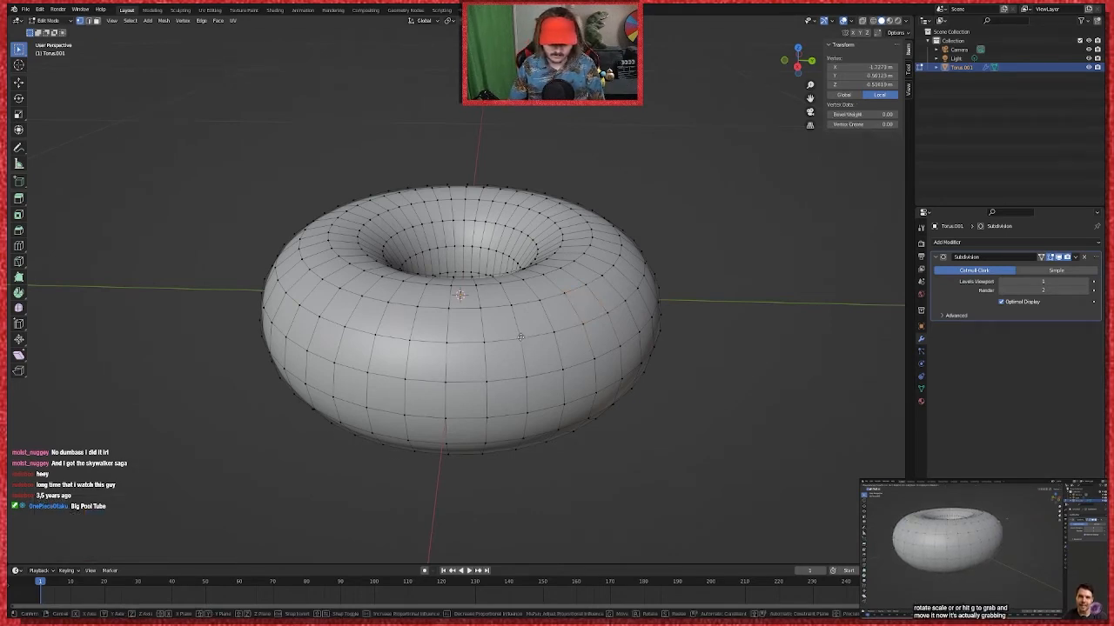
key(g)
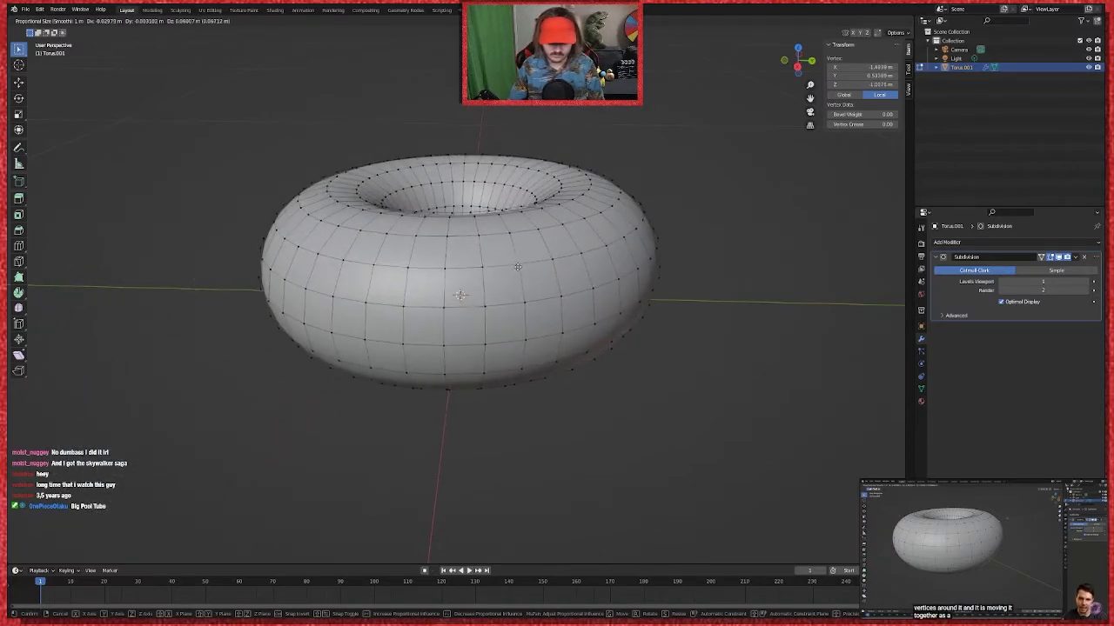
click(764, 229)
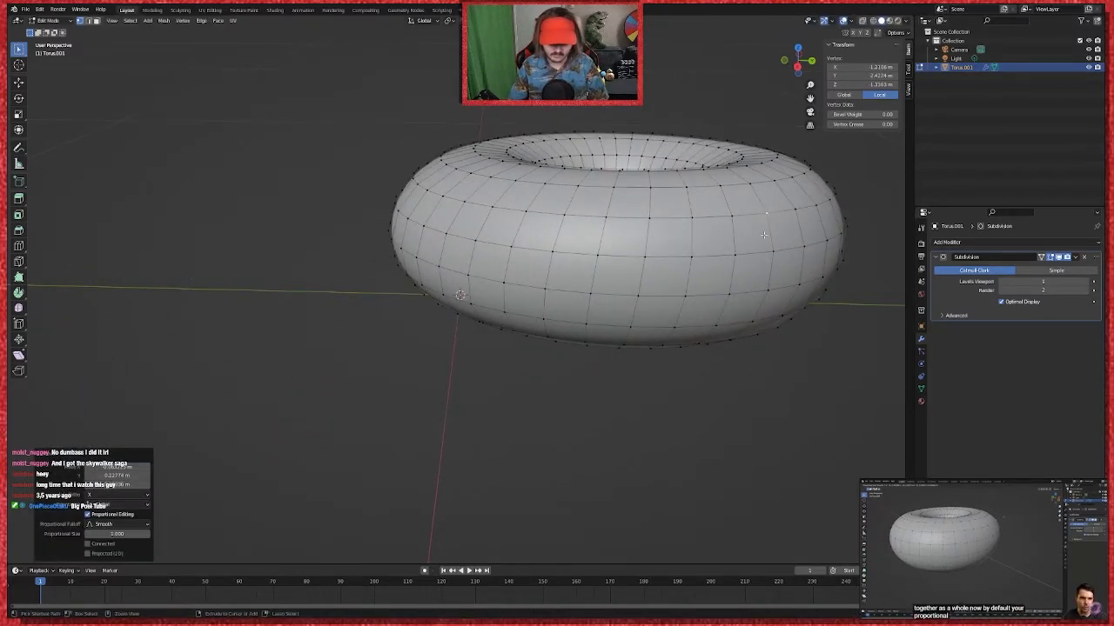
key(ctrl+z)
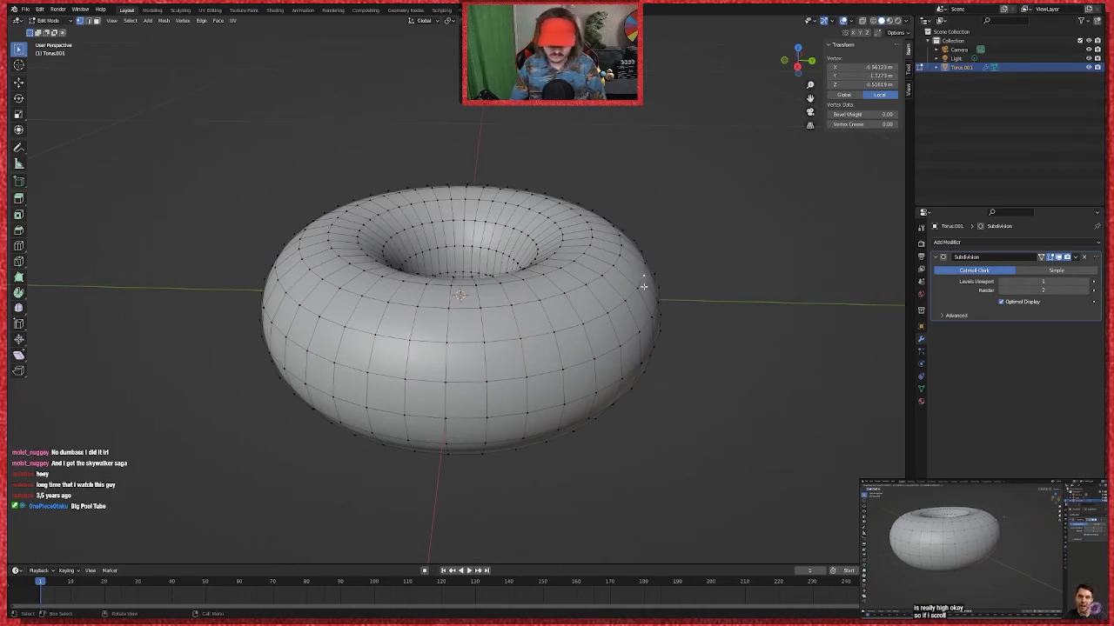
Step: Vertex-slide the selected vertex on the torus's outer side along its edge to factor 1.000
key(g)
key(g)
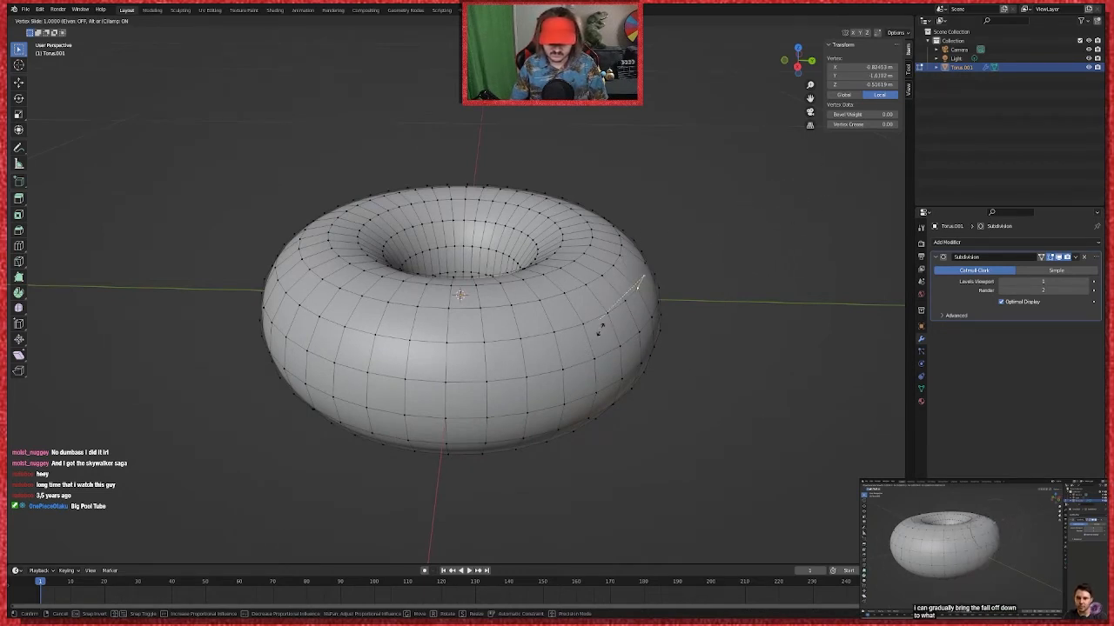
click(766, 172)
scroll(683, 278, down, 1)
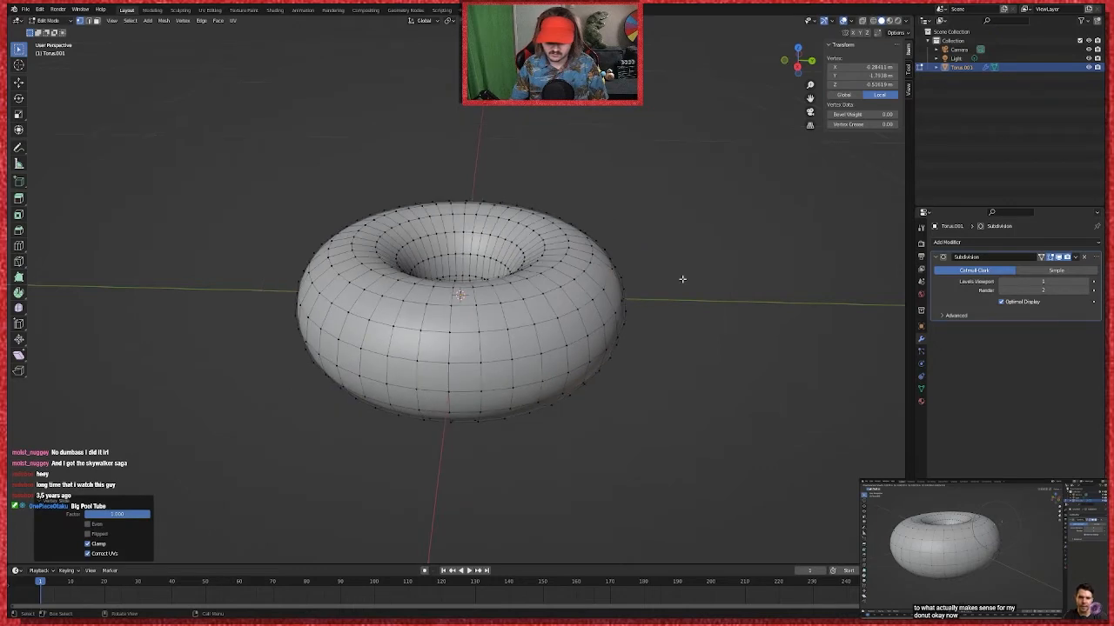
Step: Add a neighbouring vertex to the selection, try an Edge Slide with a much smaller proportional influence, and undo the slide
middle_drag(691, 283, 653, 266)
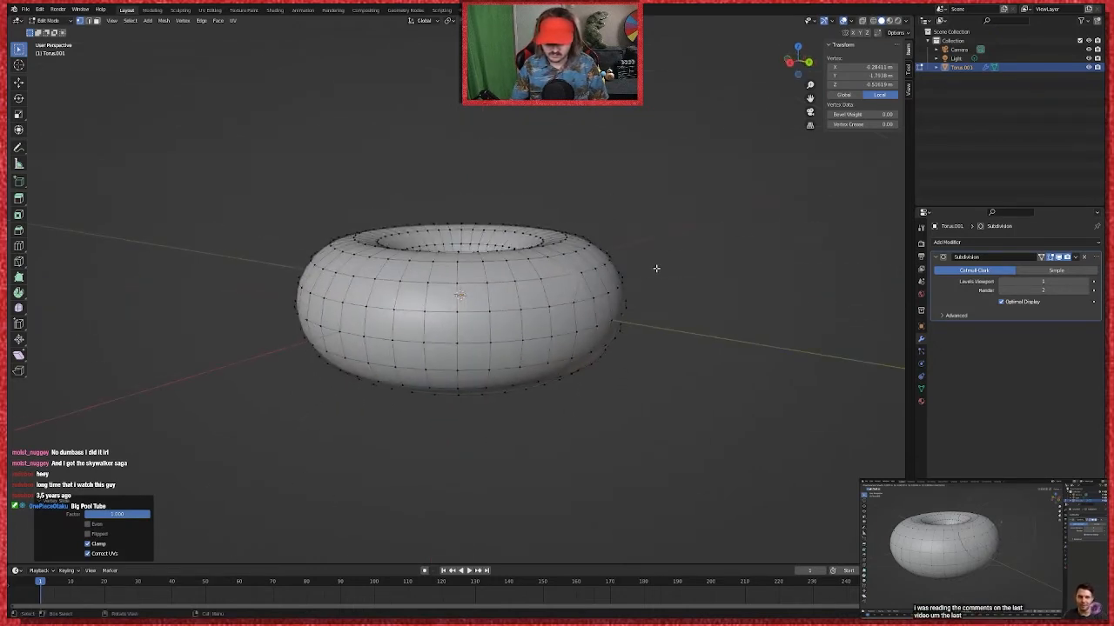
shift+click(568, 280)
key(g)
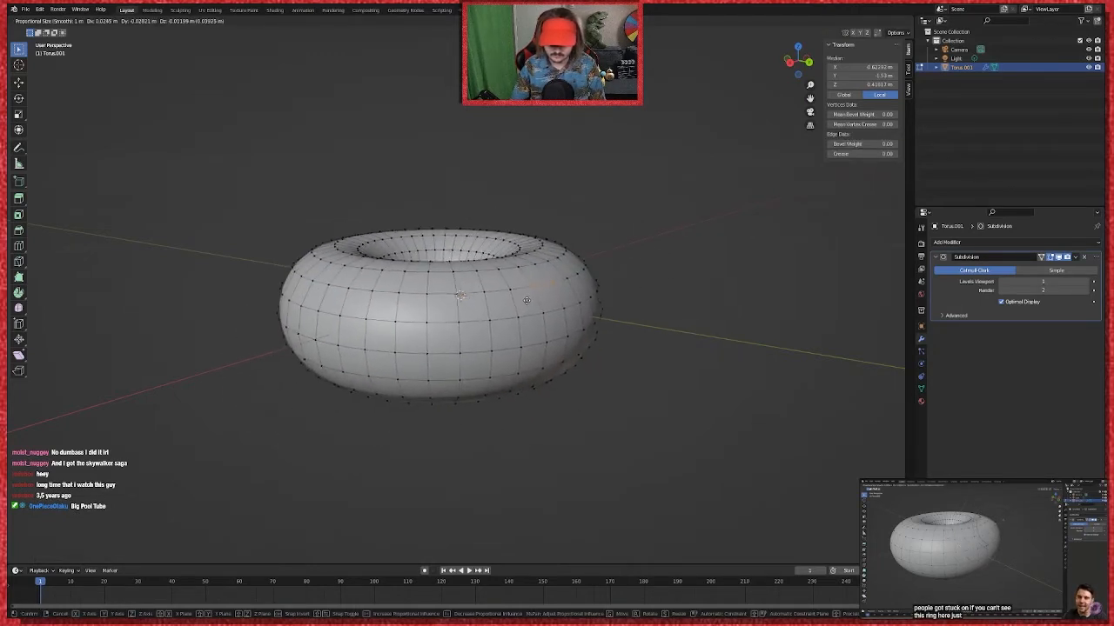
key(g)
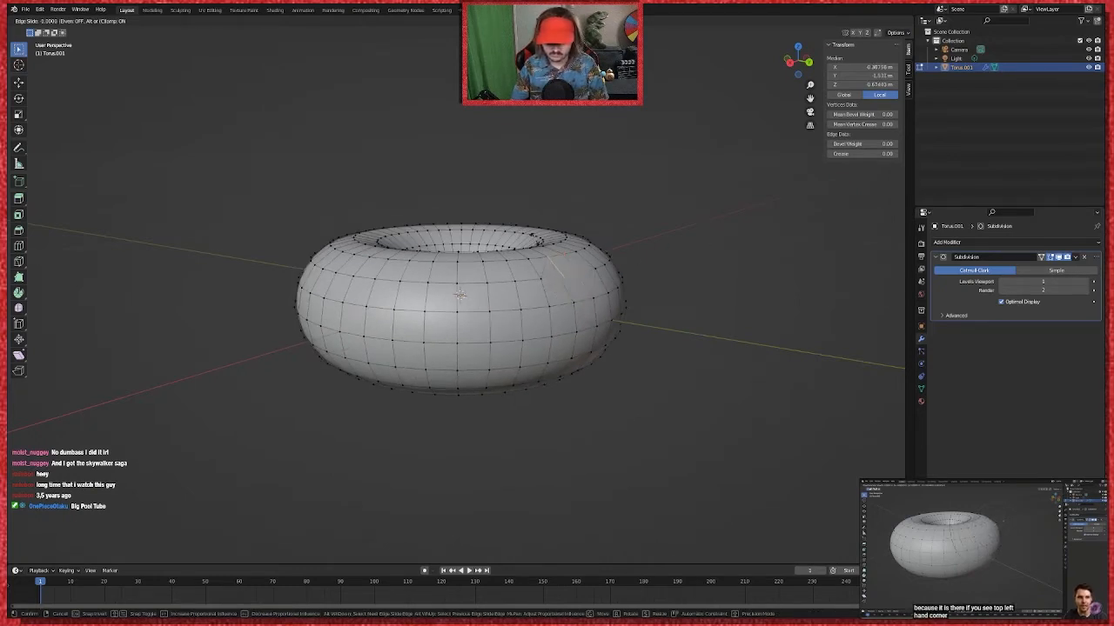
scroll(572, 274, up, 17)
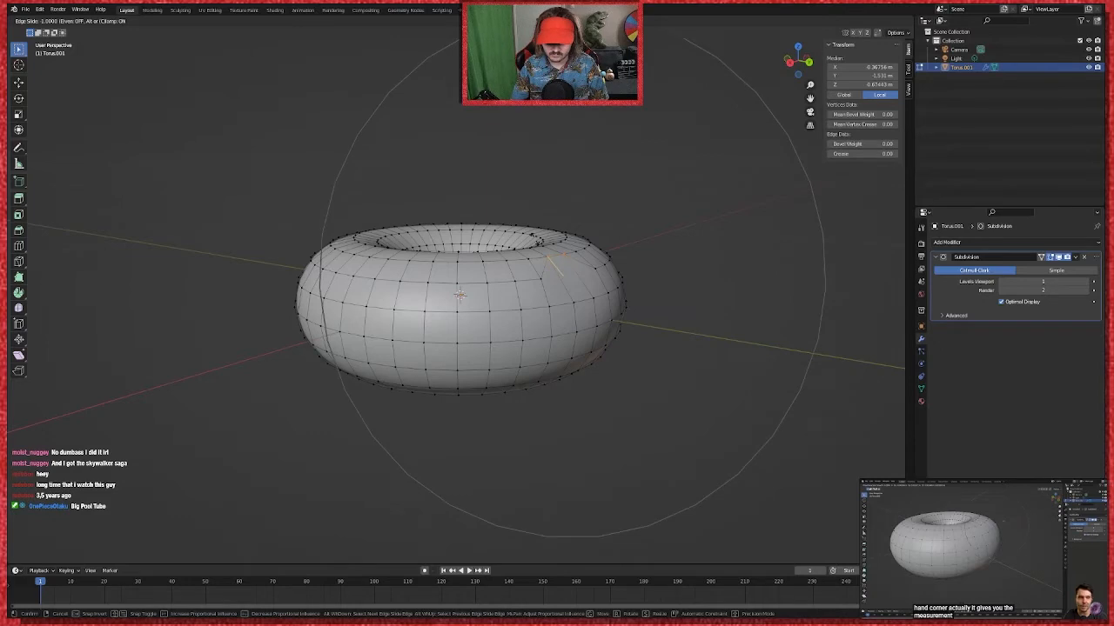
scroll(573, 274, up, 5)
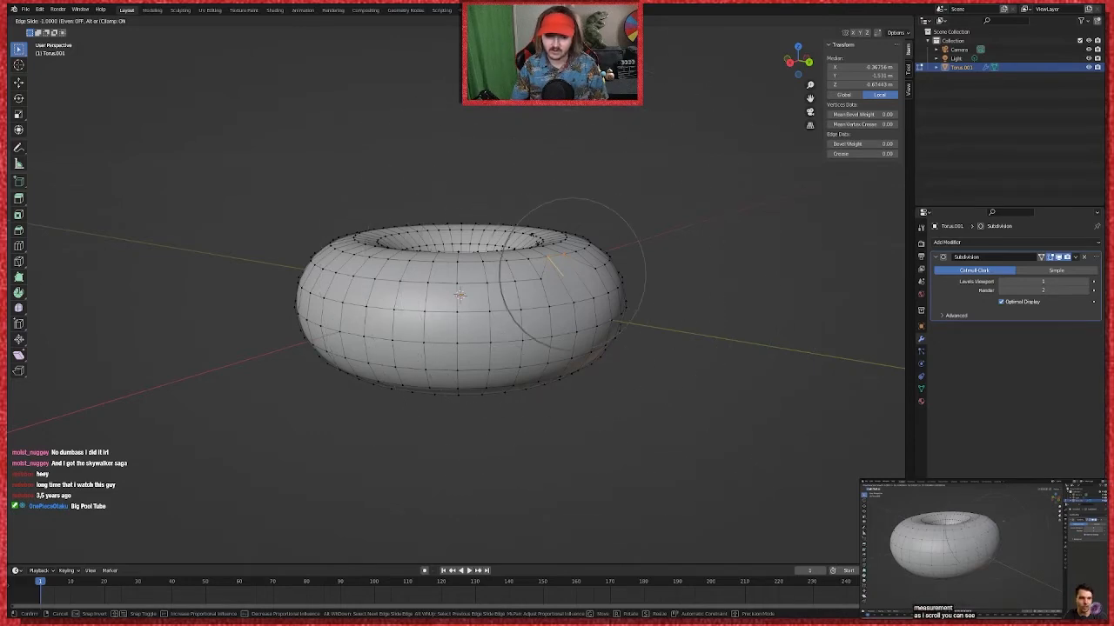
scroll(550, 272, up, 1)
click(550, 273)
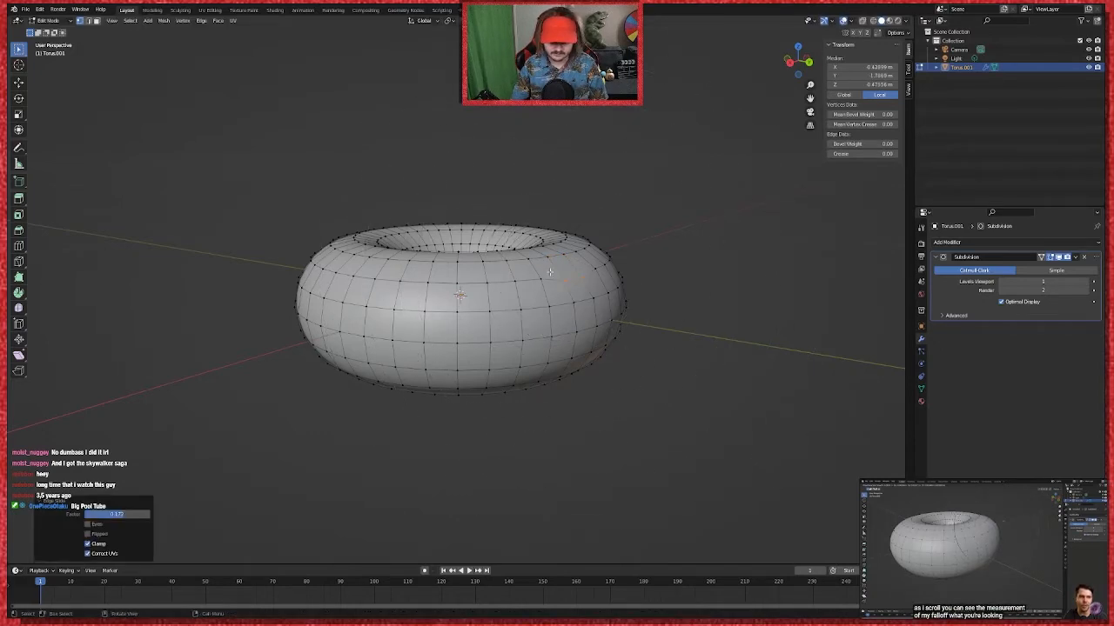
key(ctrl+z)
Step: Reduce the proportional editing size to 0.1228 m while trial-pulling the two selected vertices outward, undo the pull and deselect everything
scroll(550, 272, up, 2)
scroll(550, 273, down, 3)
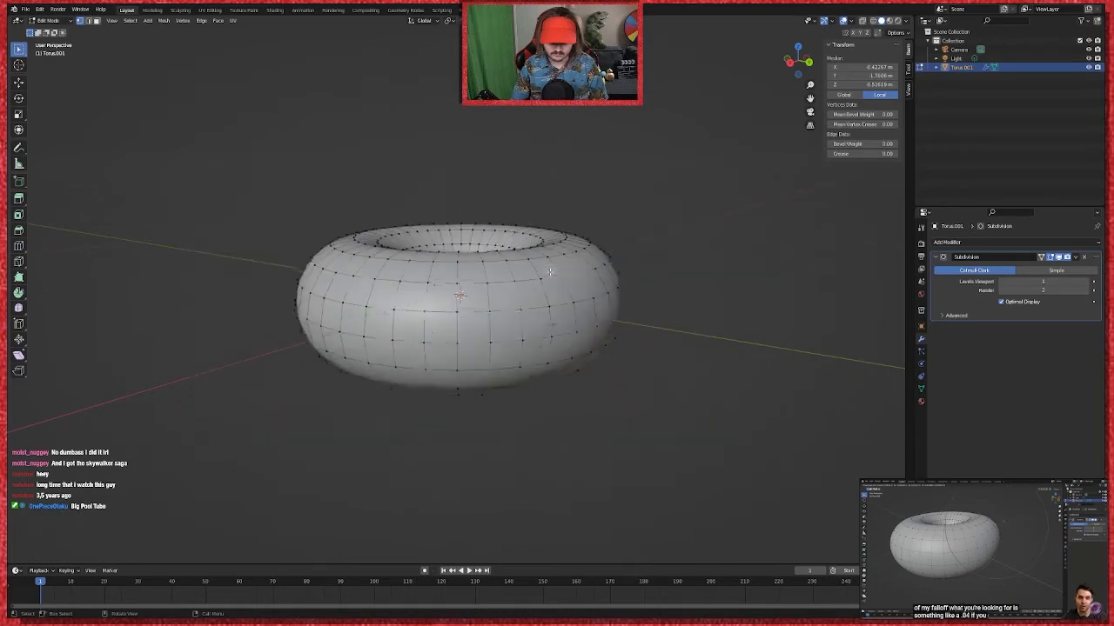
key(g)
scroll(550, 272, up, 10)
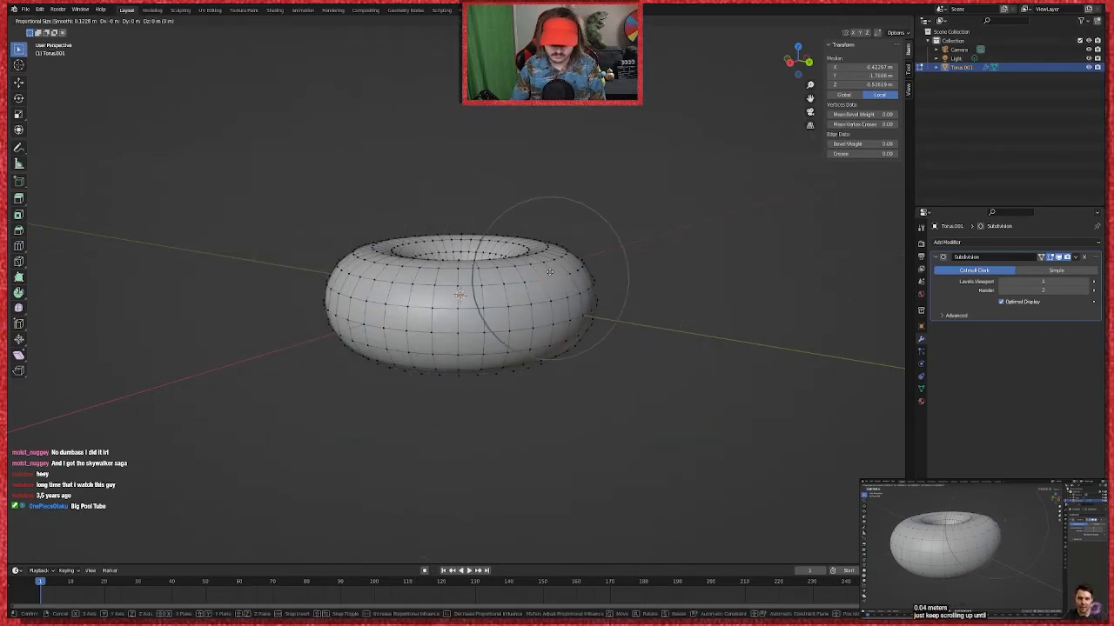
scroll(522, 304, up, 2)
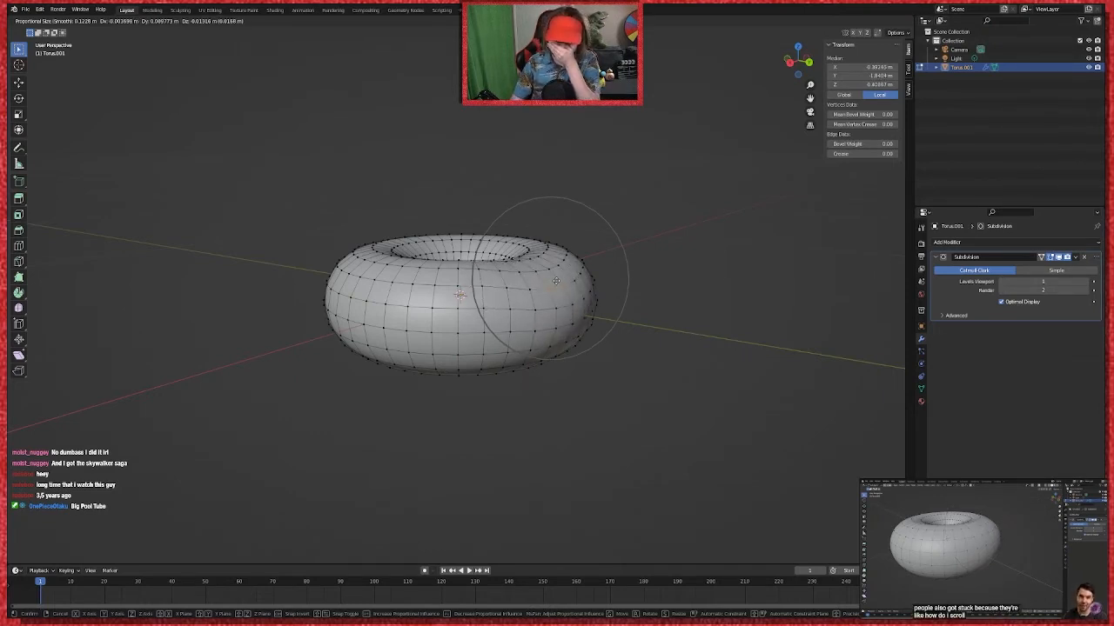
click(680, 223)
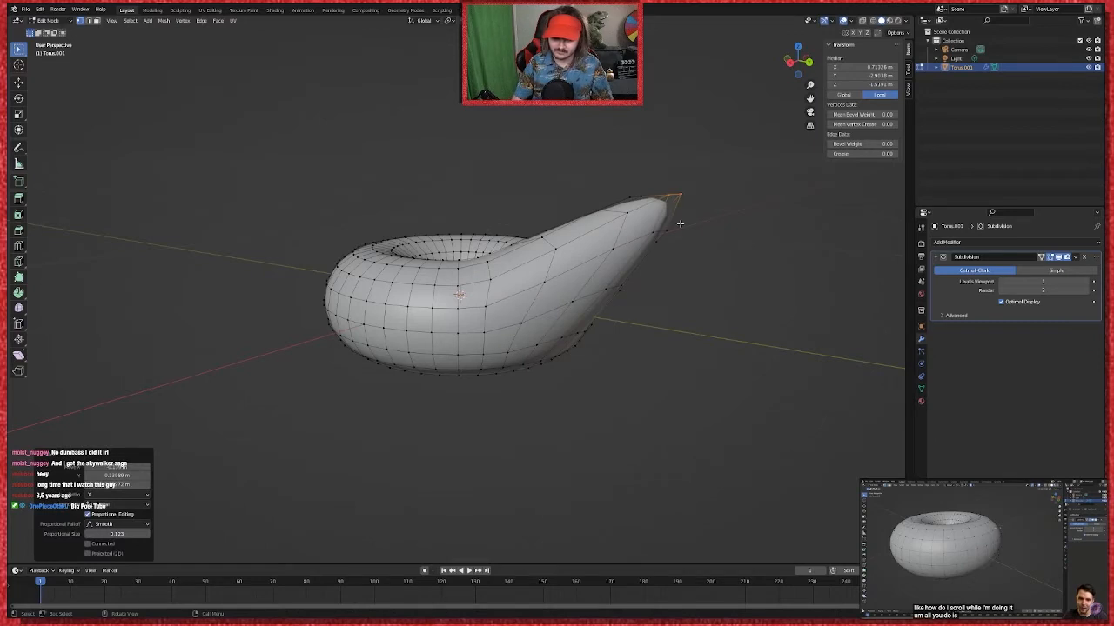
middle_drag(693, 285, 746, 347)
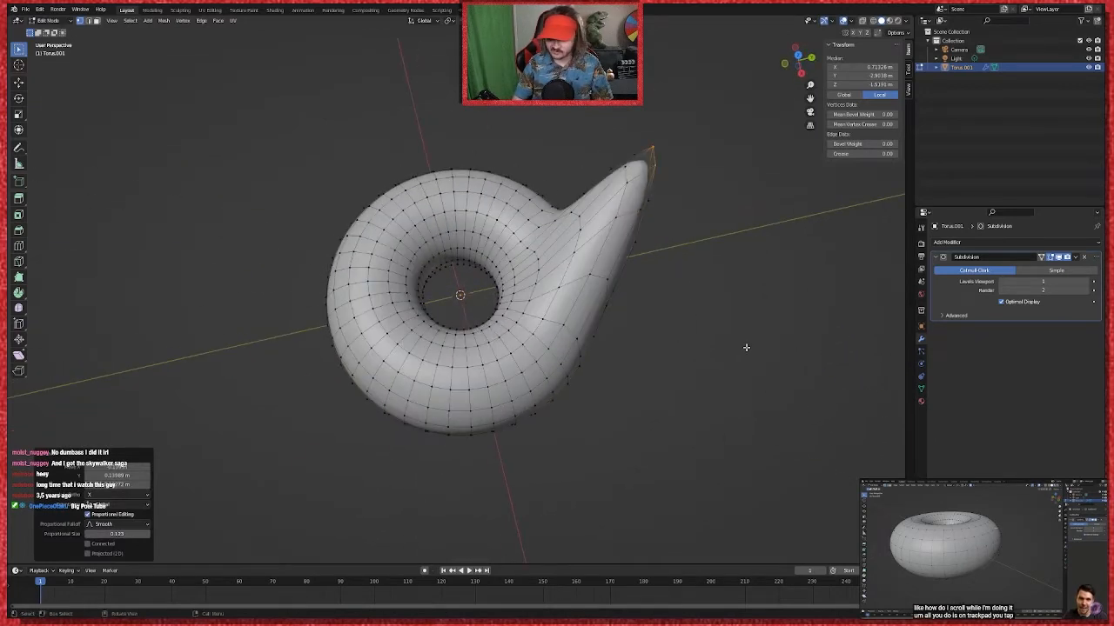
key(ctrl+z)
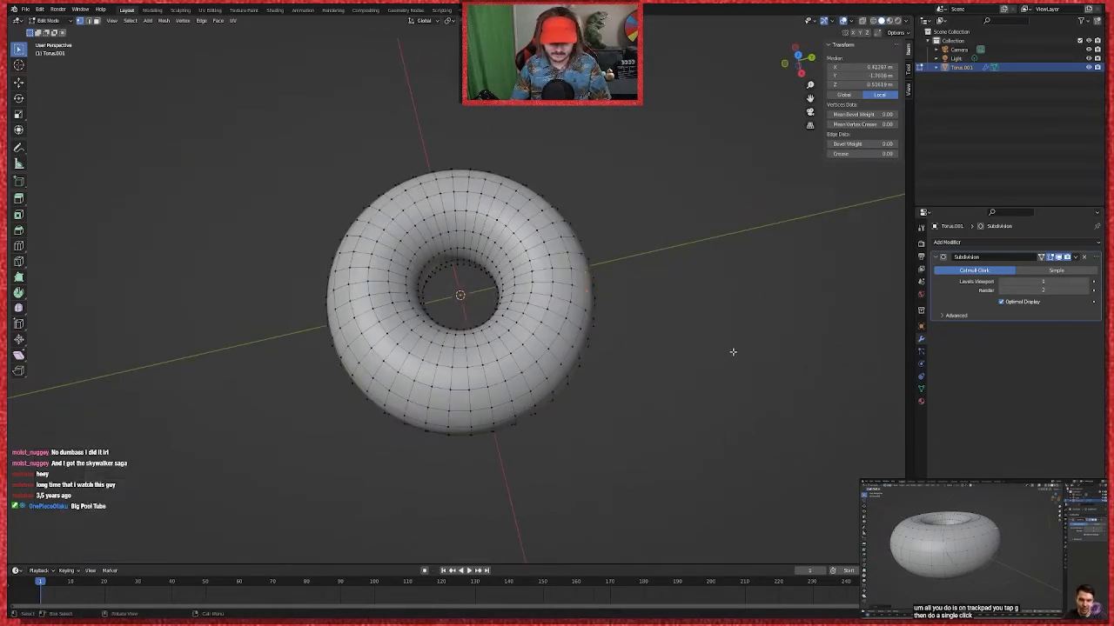
click(720, 351)
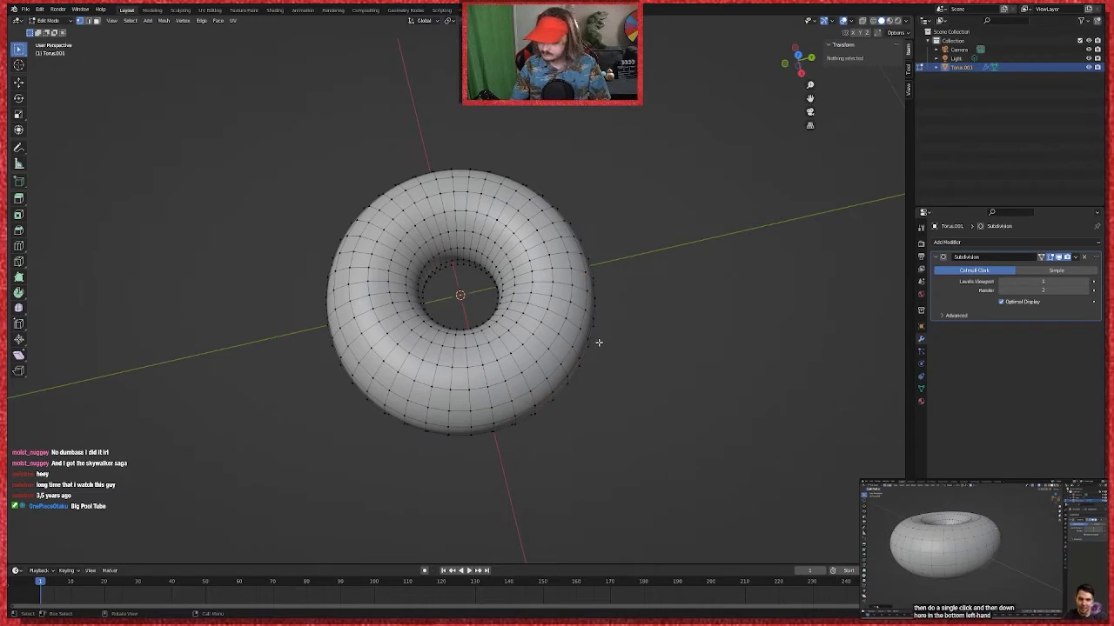
Step: Select a single vertex on the torus's upper outer side, try a Vertex Slide on it, and undo the slide
scroll(570, 330, down, 3)
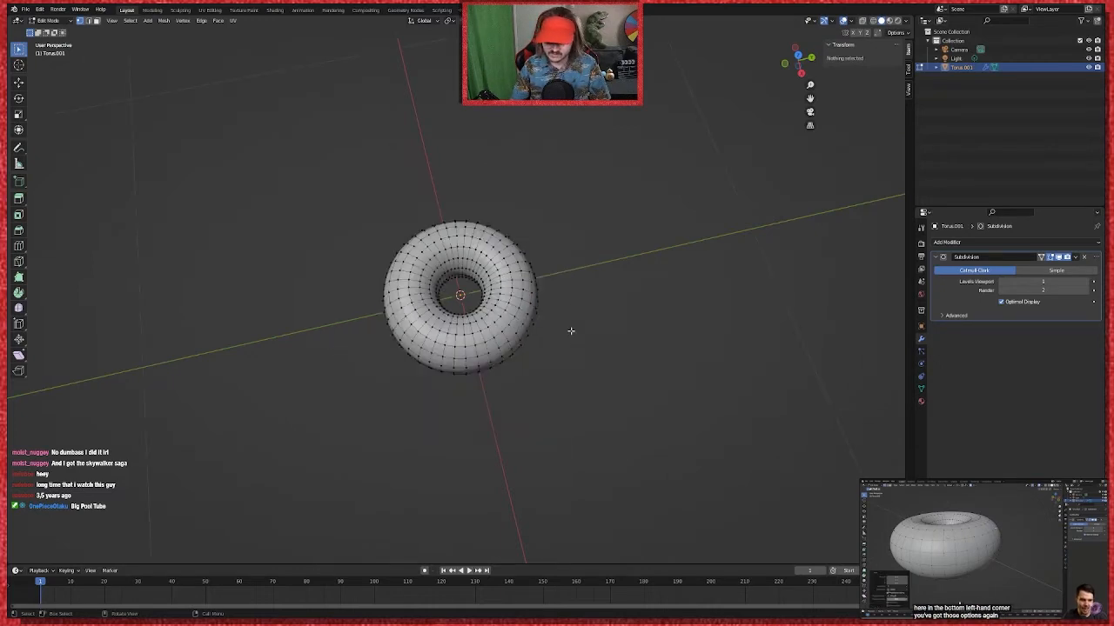
scroll(572, 332, up, 3)
middle_drag(568, 345, 531, 305)
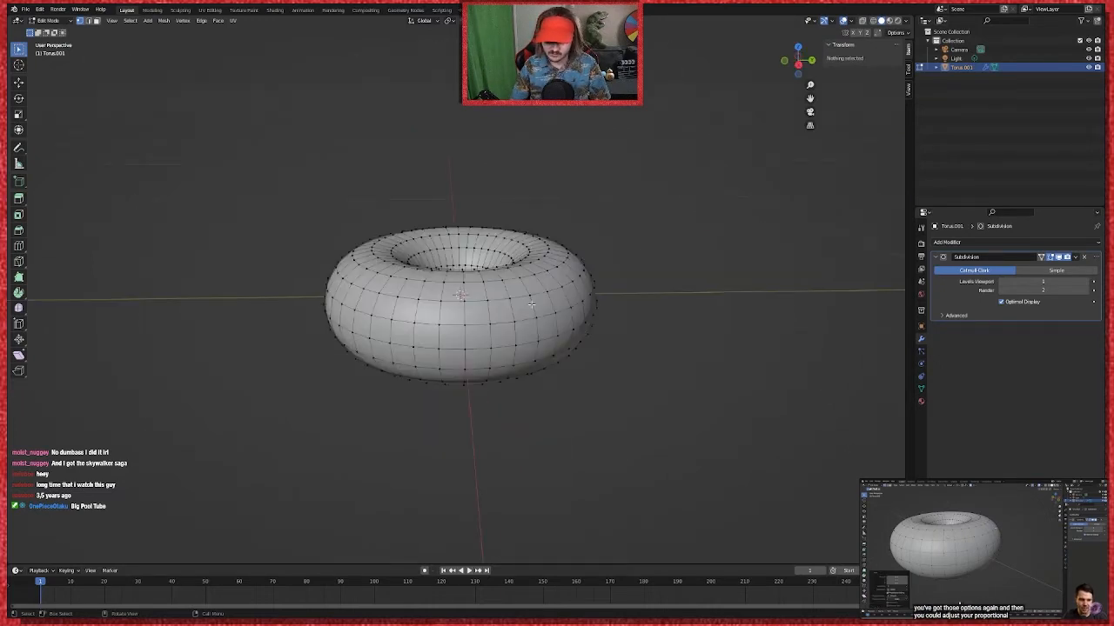
click(547, 294)
key(g)
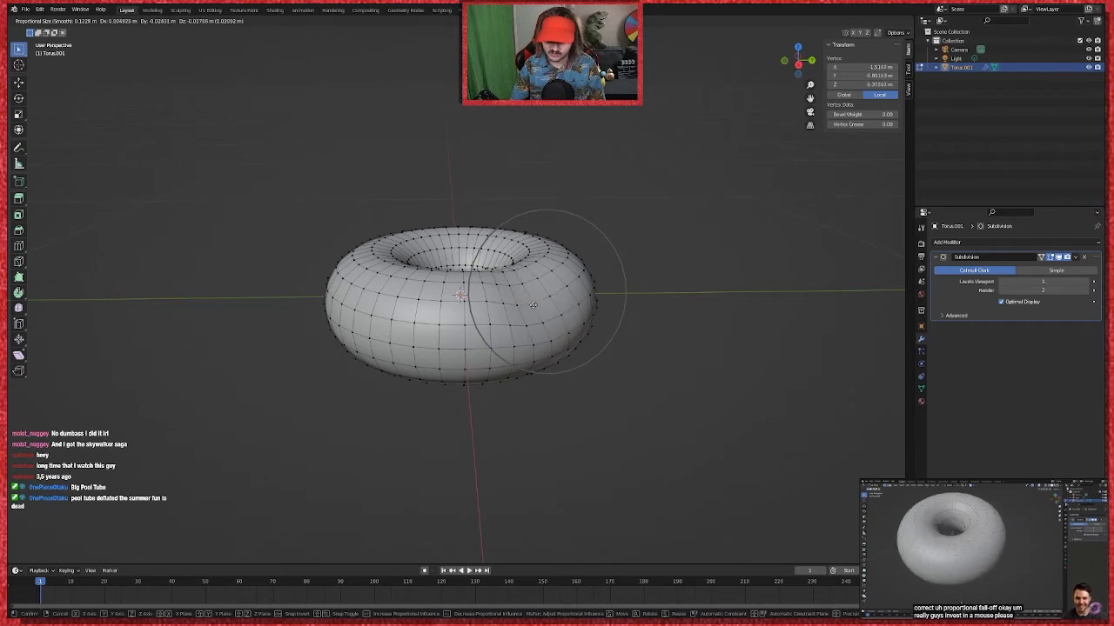
key(g)
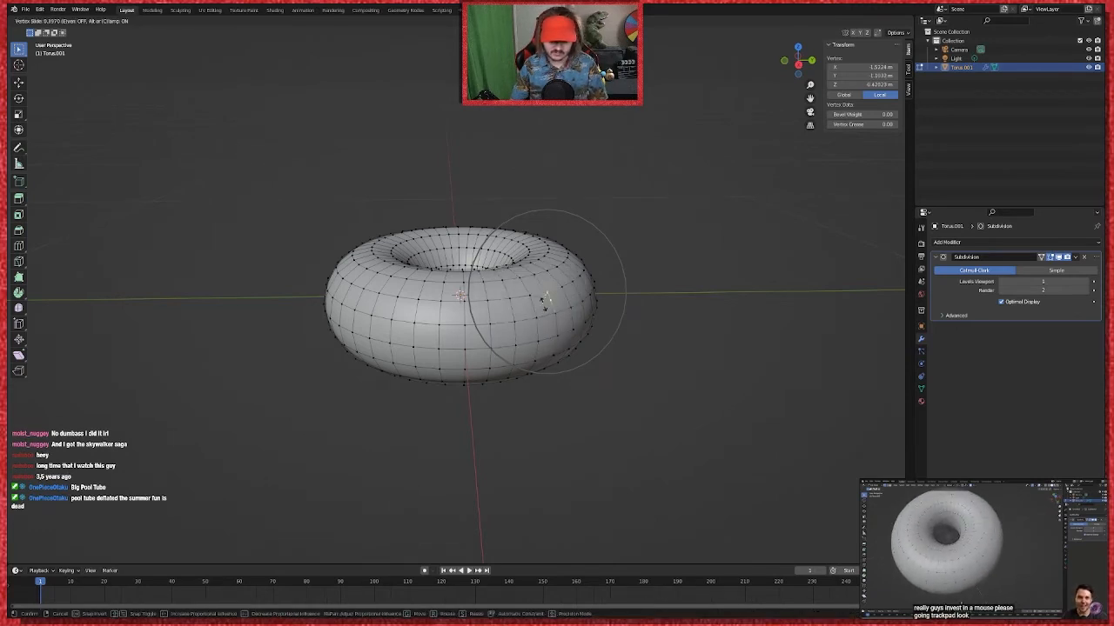
click(546, 302)
key(ctrl+z)
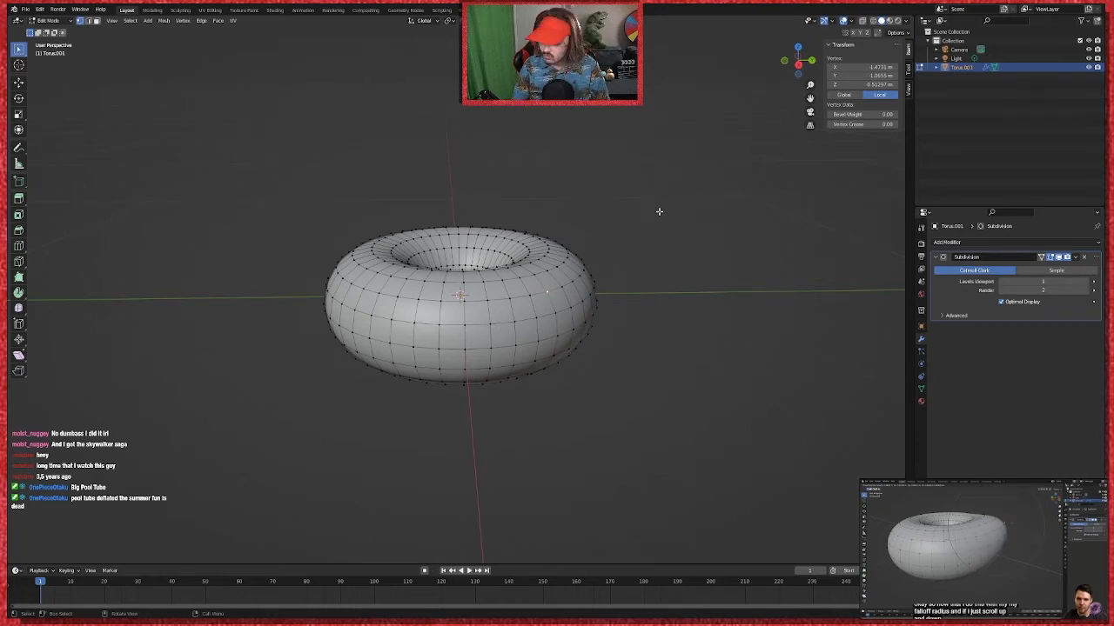
Step: Seen from above, grab the selected vertex on the torus's outer rim and confirm it as a short Vertex Slide
scroll(553, 298, up, 3)
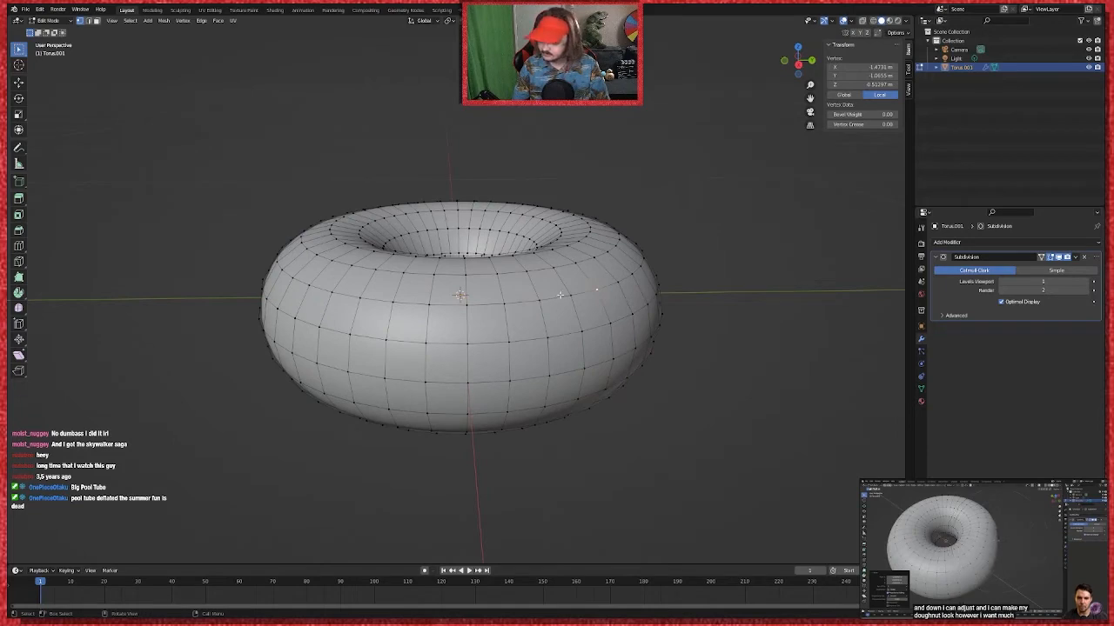
middle_drag(677, 318, 688, 385)
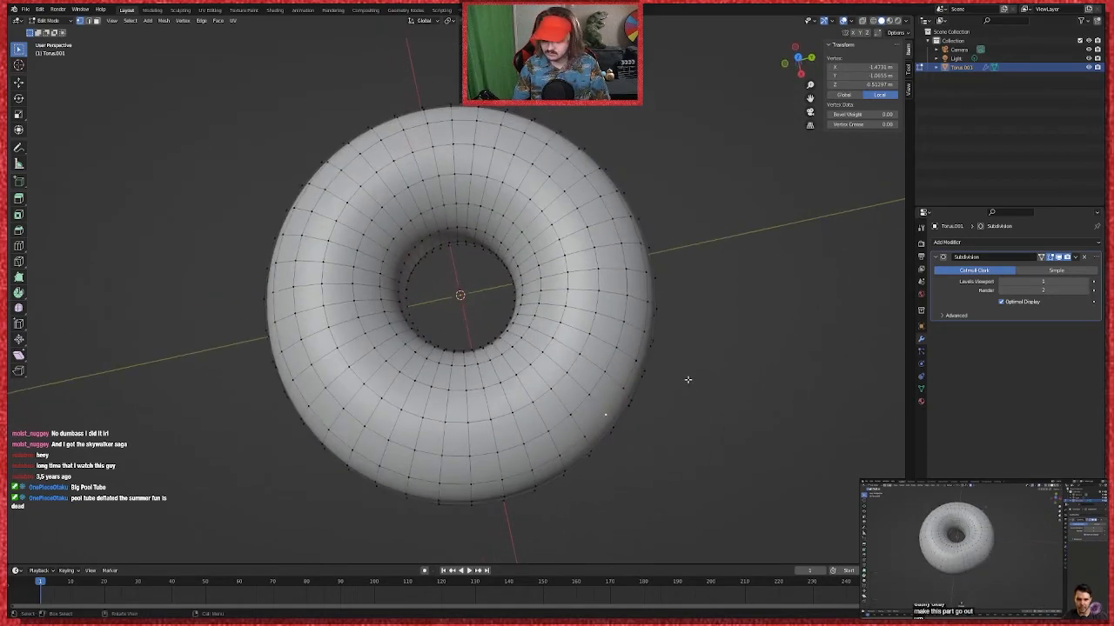
scroll(687, 379, down, 2)
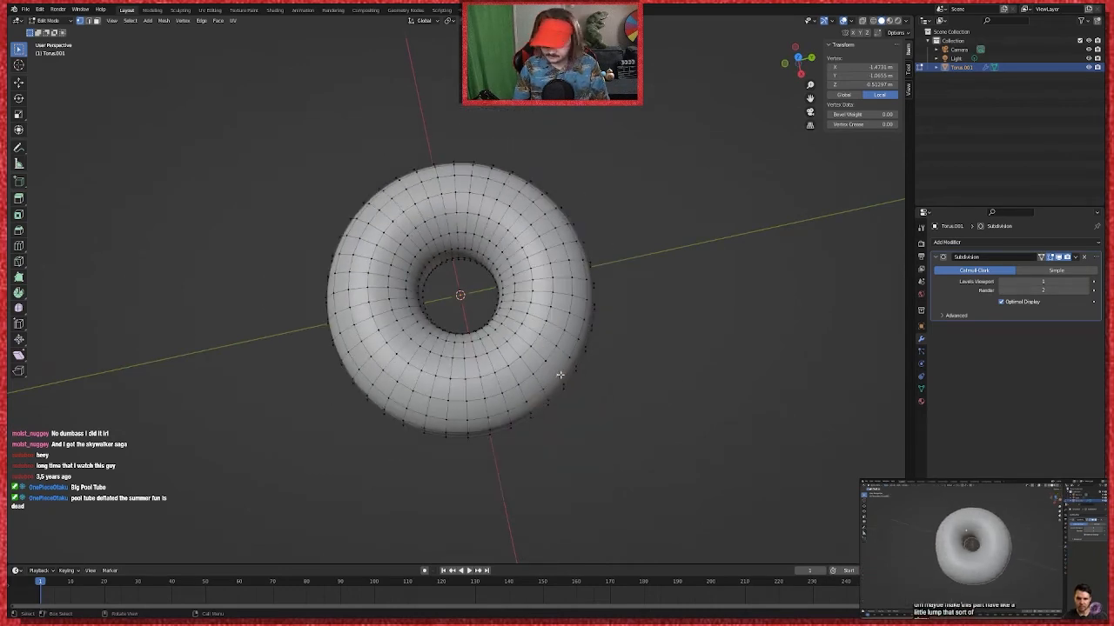
key(g)
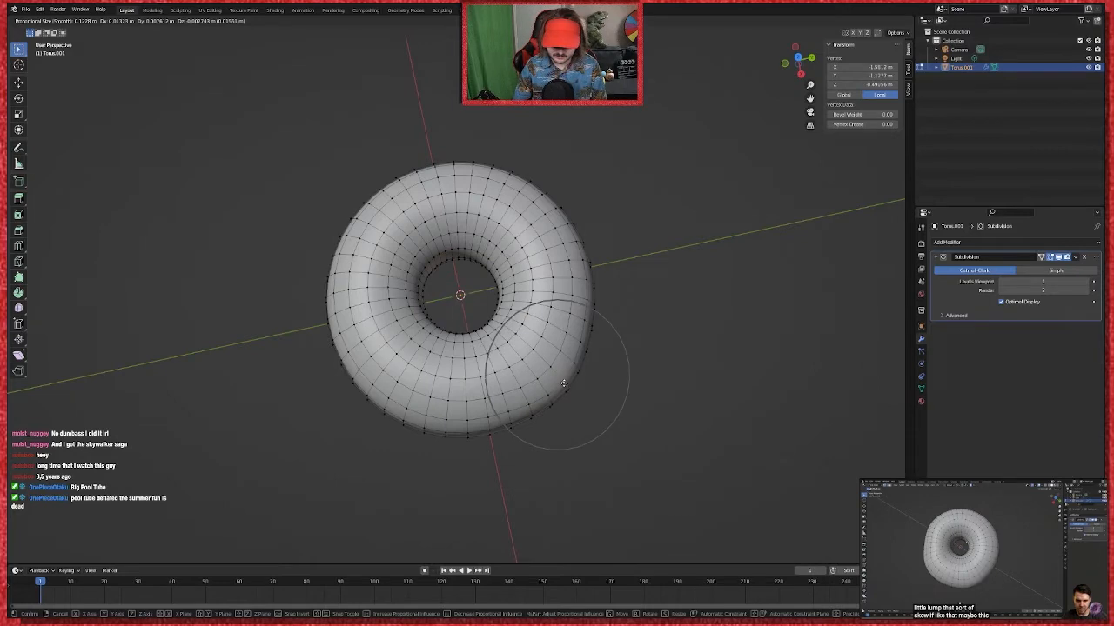
key(g)
click(585, 366)
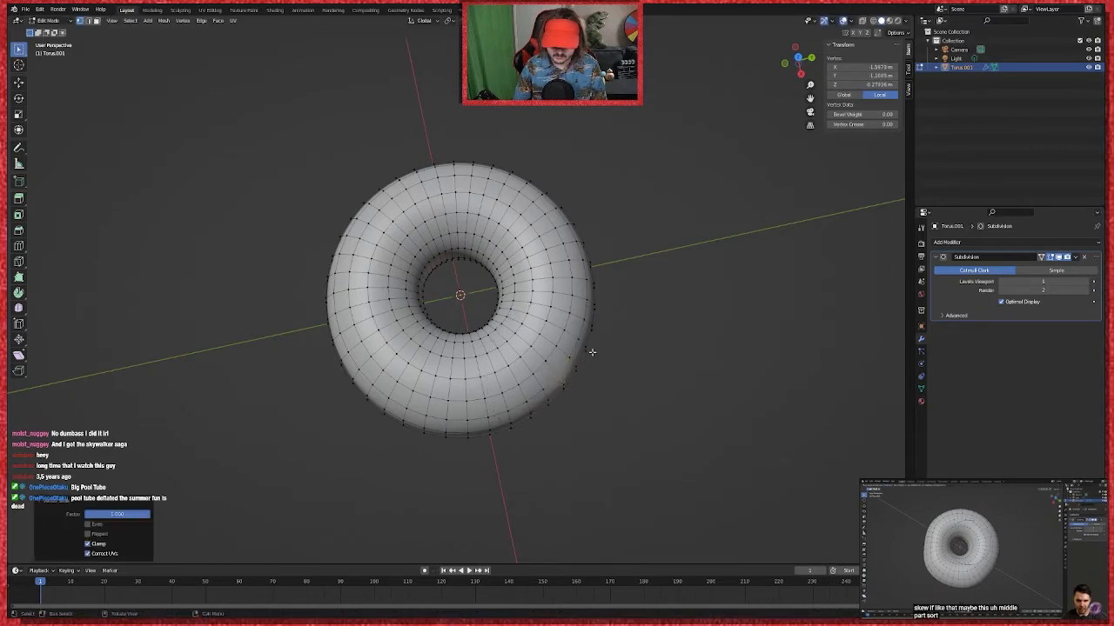
Step: Pull one outer vertex near the green axis and one near the red axis slightly outward with smooth proportional editing at size 0.1228 m
key(g)
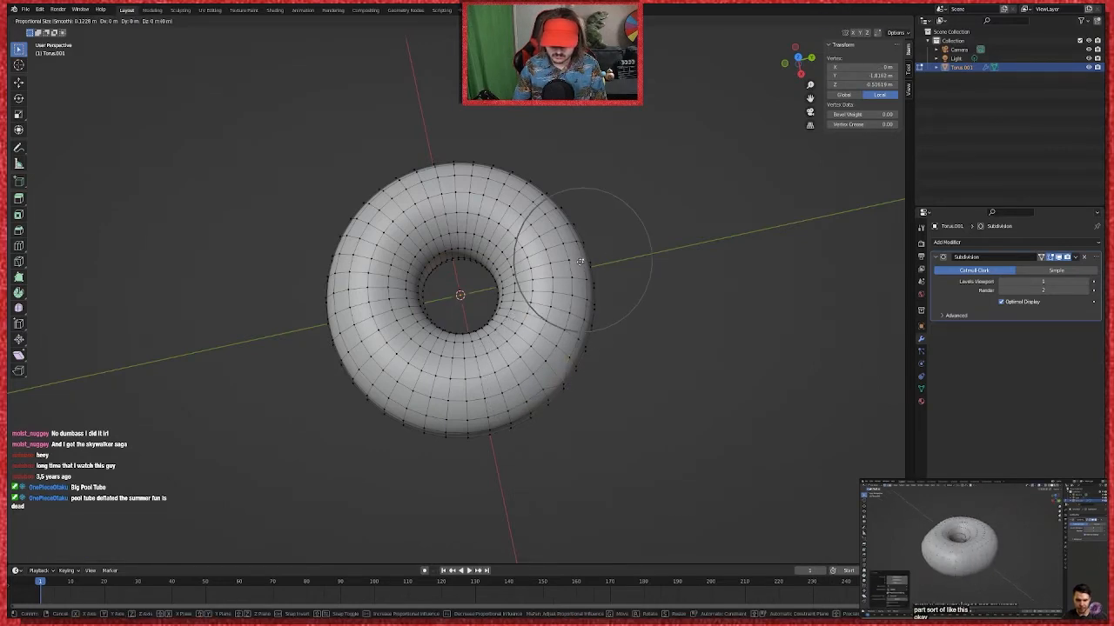
click(589, 257)
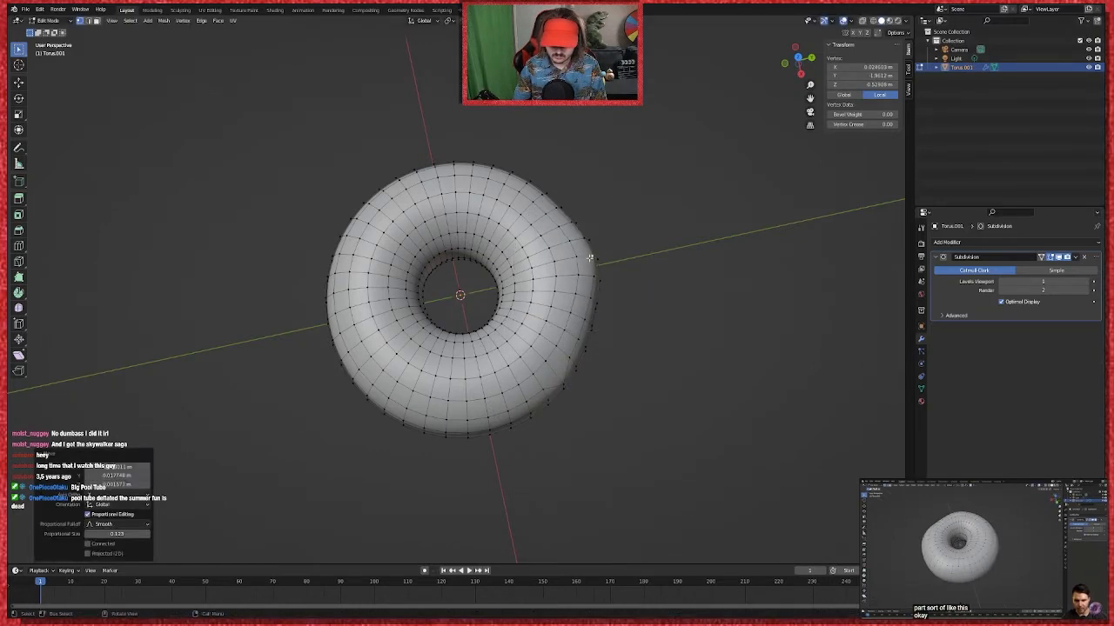
key(g)
click(452, 170)
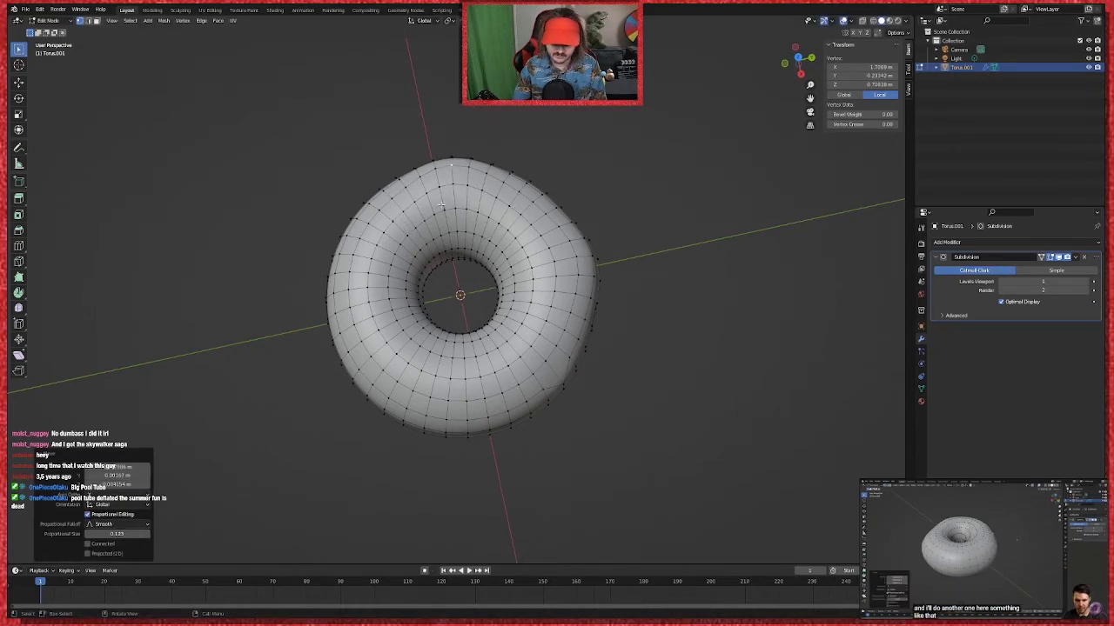
Step: Nudge a vertex on the donut's top surface, opposite the first bulge, slightly toward the hole using smooth proportional editing at 0.1228 m
click(372, 280)
key(g)
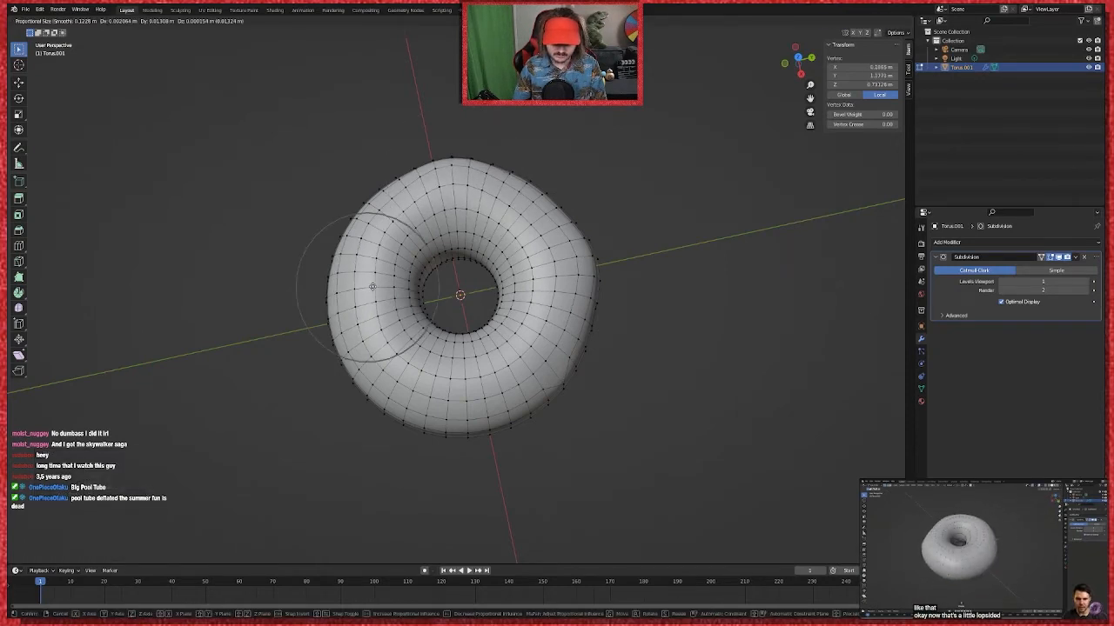
click(378, 285)
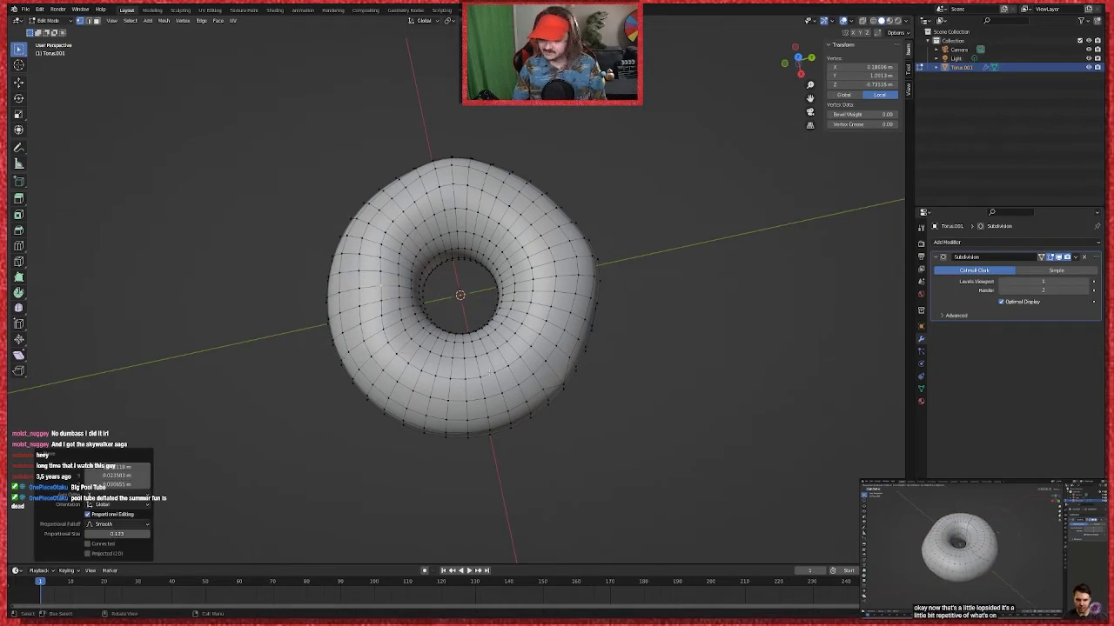
Step: Nudge a vertex on the donut's top surface near the front rim by about 0.02 m with smooth proportional editing at 0.1228 m
click(438, 383)
key(g)
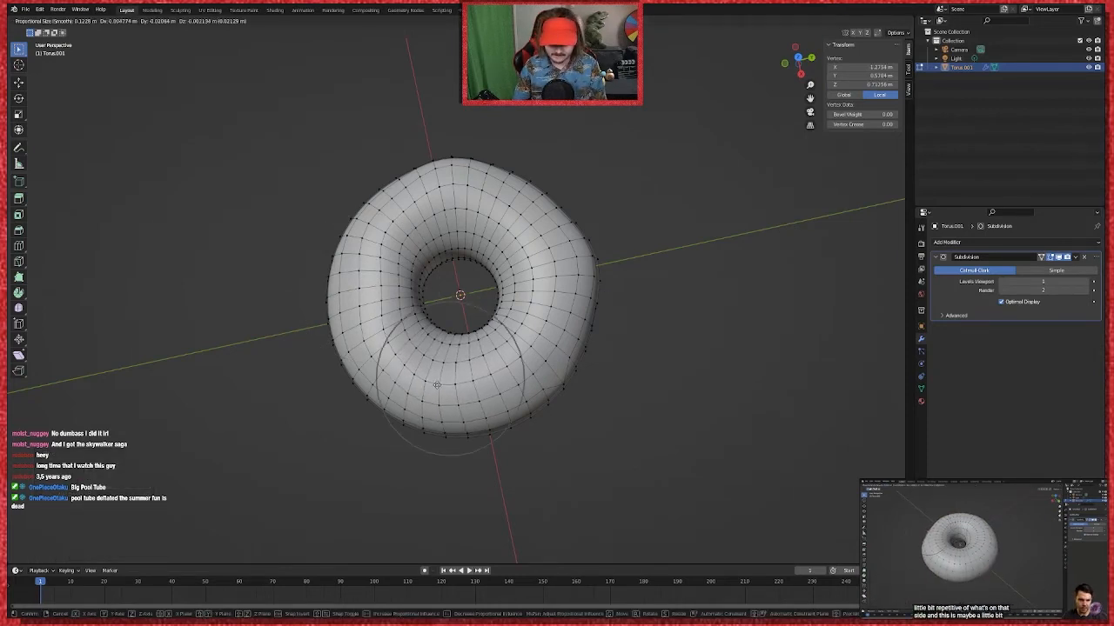
click(437, 384)
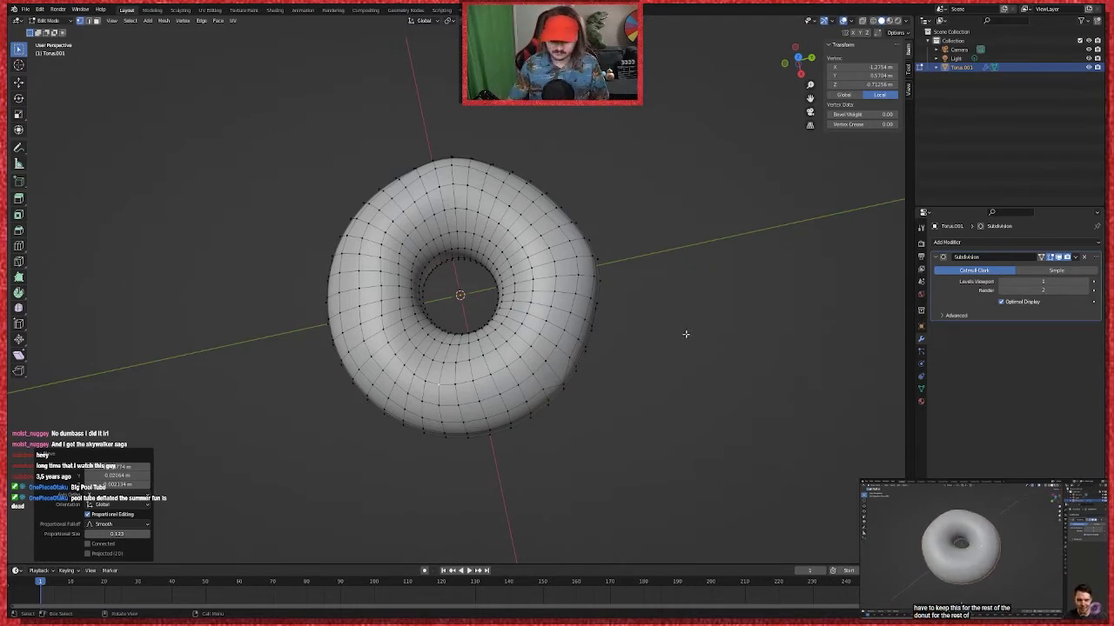
Step: Try pulling two opposite vertices on the hole's inner edge toward each other with 0.1228 m proportional editing, and undo both moves
click(458, 250)
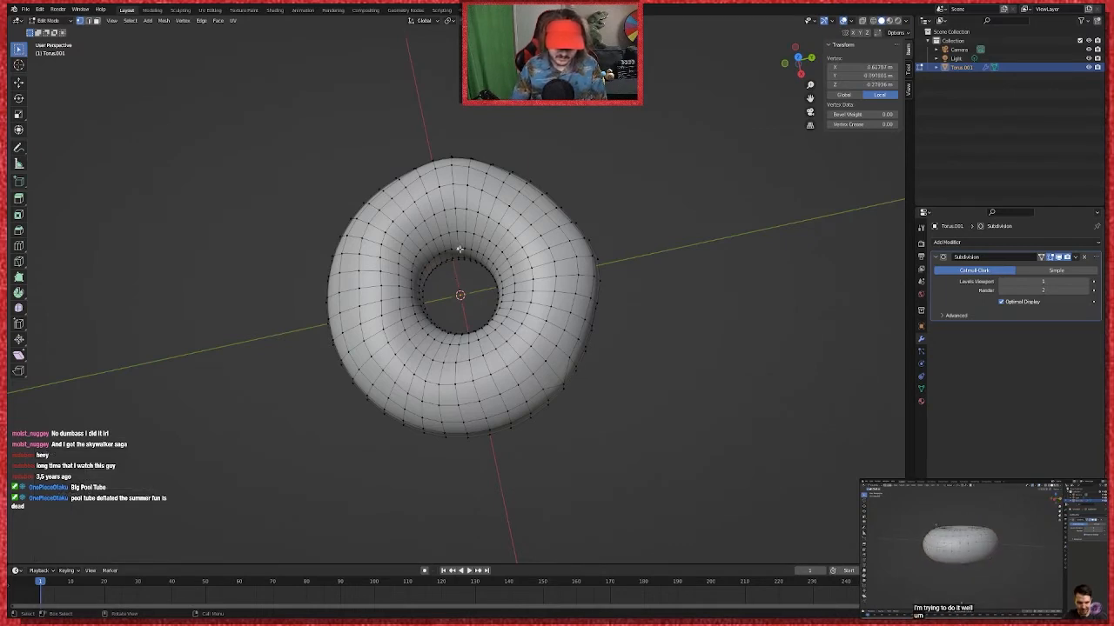
key(g)
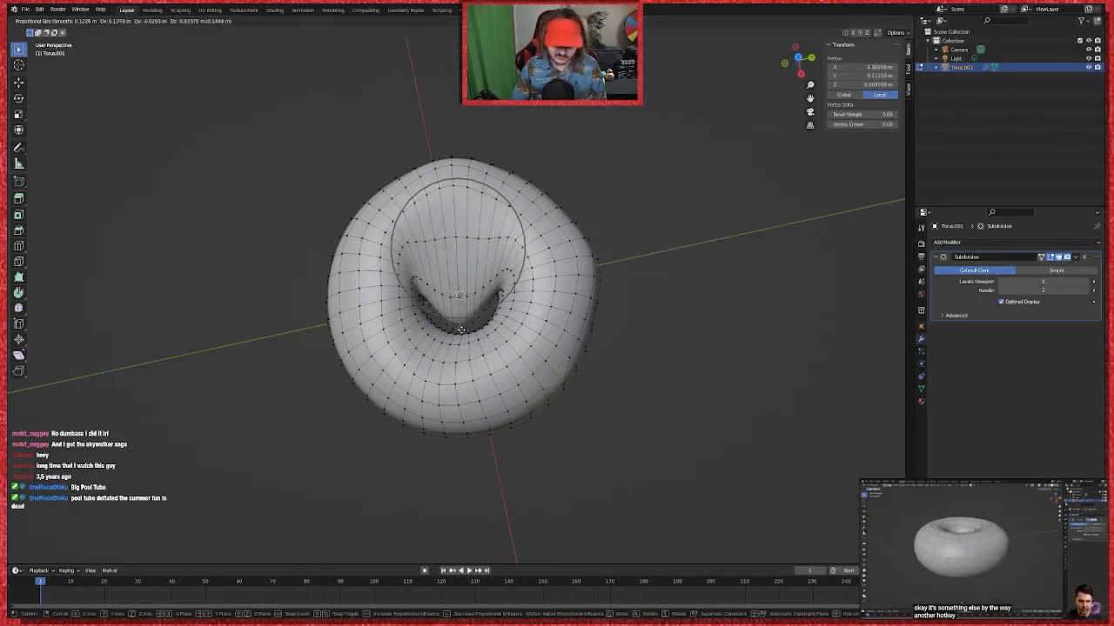
click(464, 315)
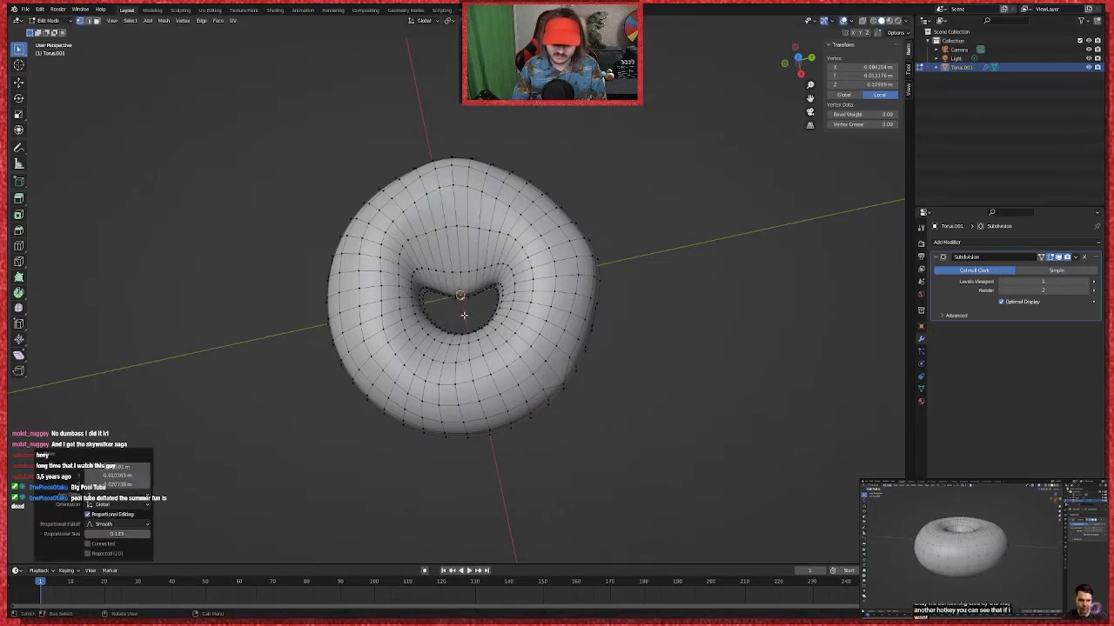
key(g)
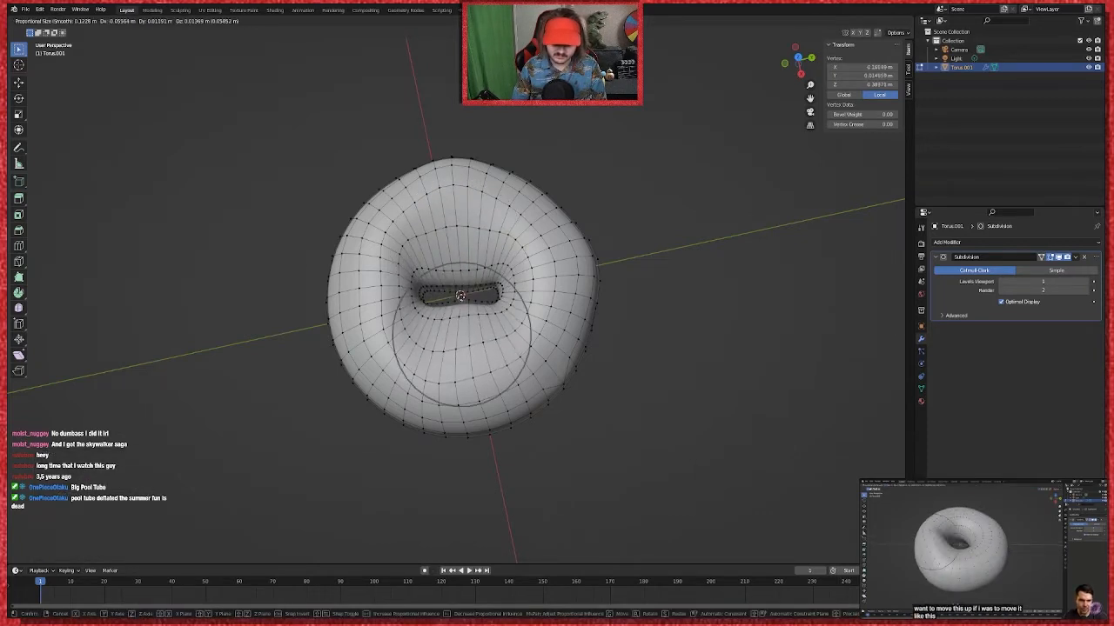
click(497, 301)
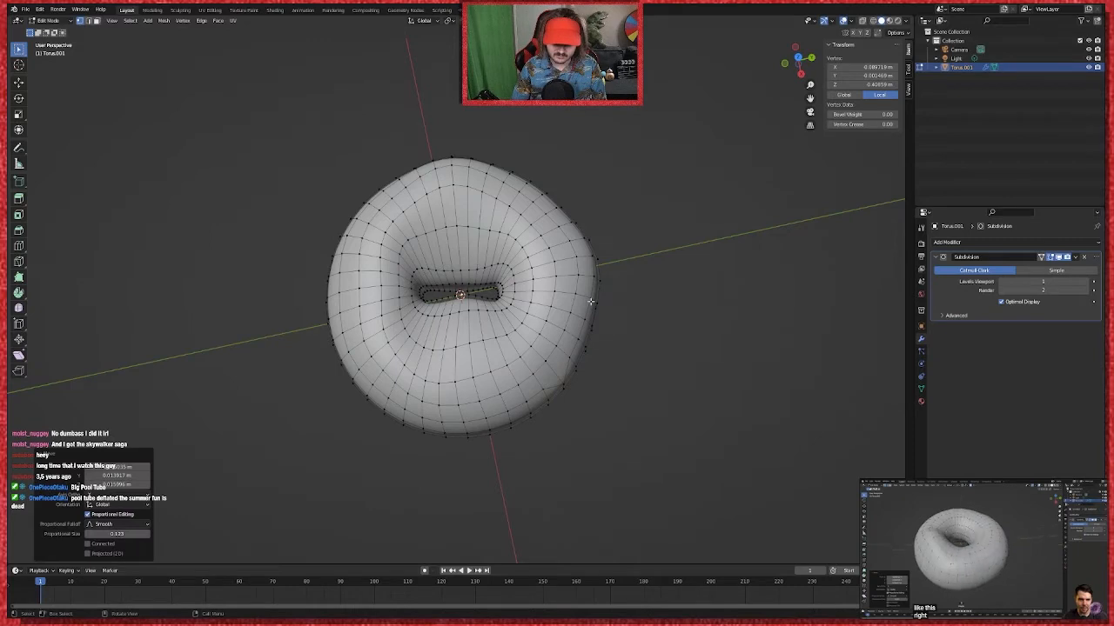
key(ctrl+z)
key(ctrl+z)
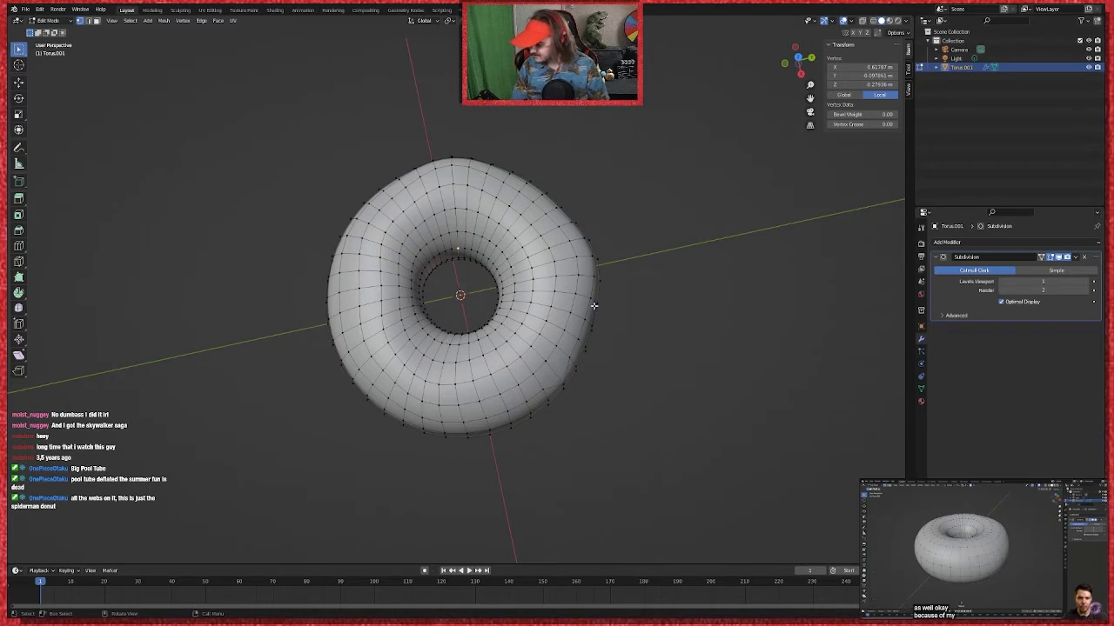
Step: Try pulling the selected inner-edge vertex across the hole and moving the opposite one, cancelling the second move and undoing the first
key(g)
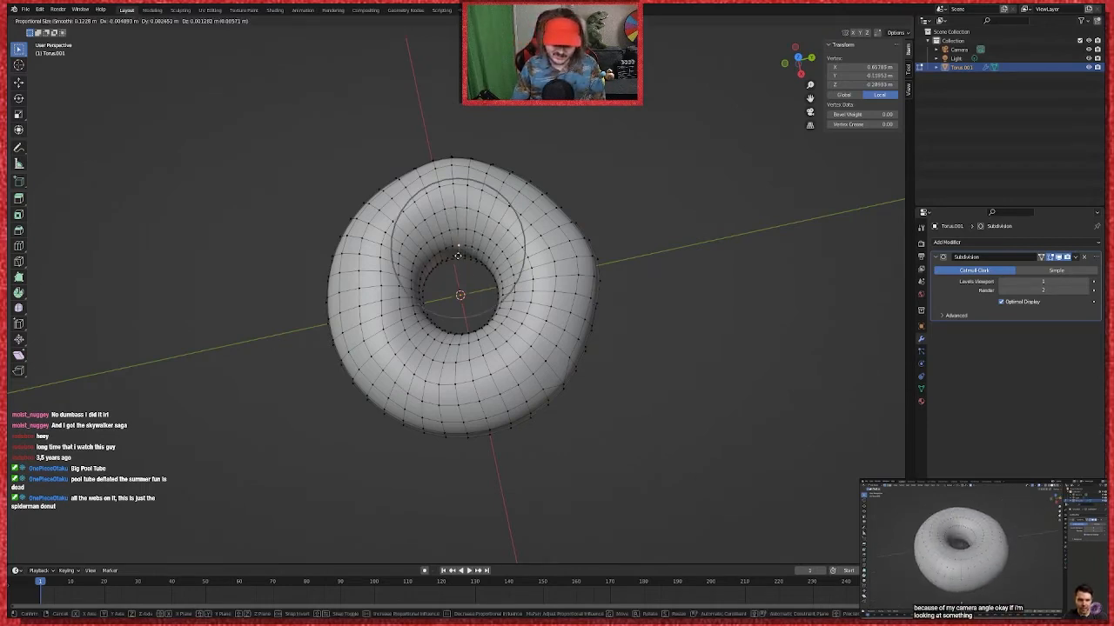
click(458, 335)
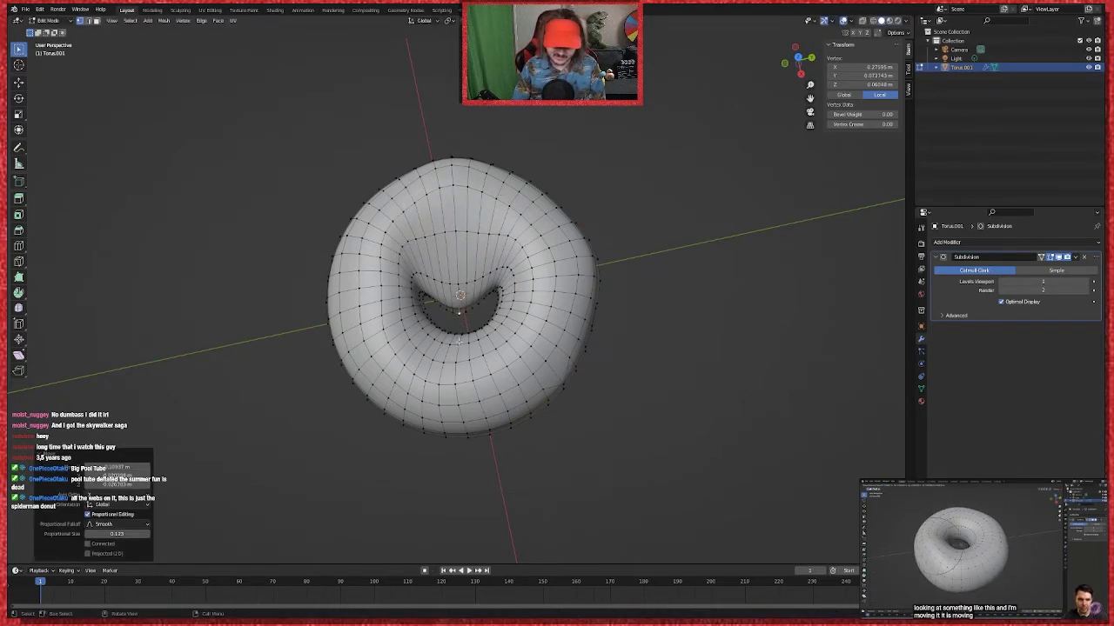
key(g)
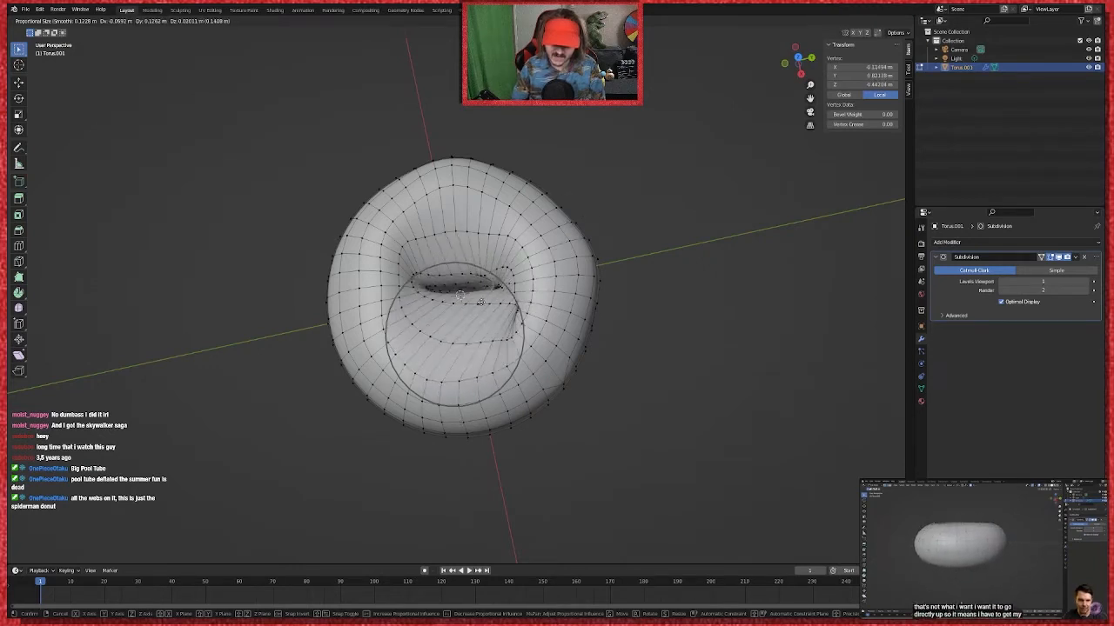
right_click(467, 349)
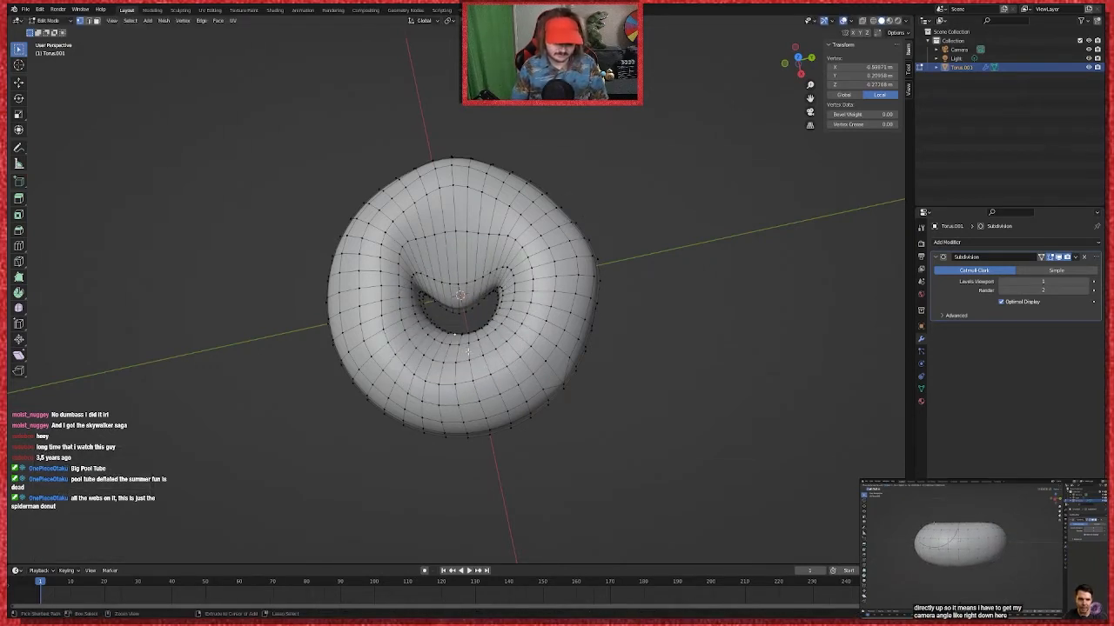
key(ctrl+z)
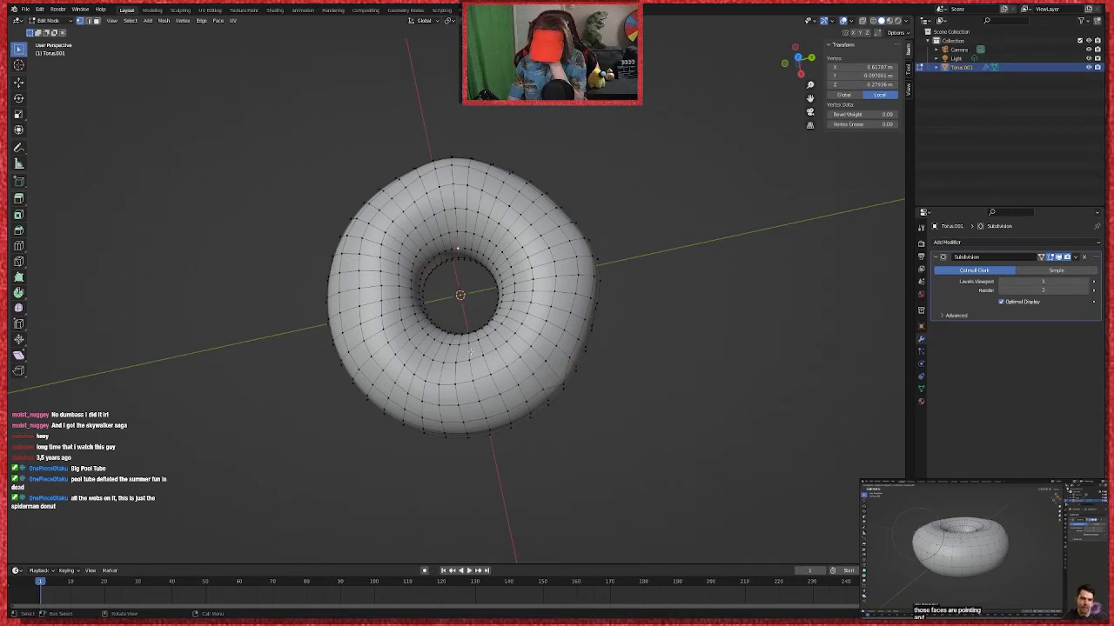
Step: Select a single vertex on the donut's upper surface, between the hole and the outer side, from a lower angled view
middle_drag(536, 462, 567, 382)
click(531, 295)
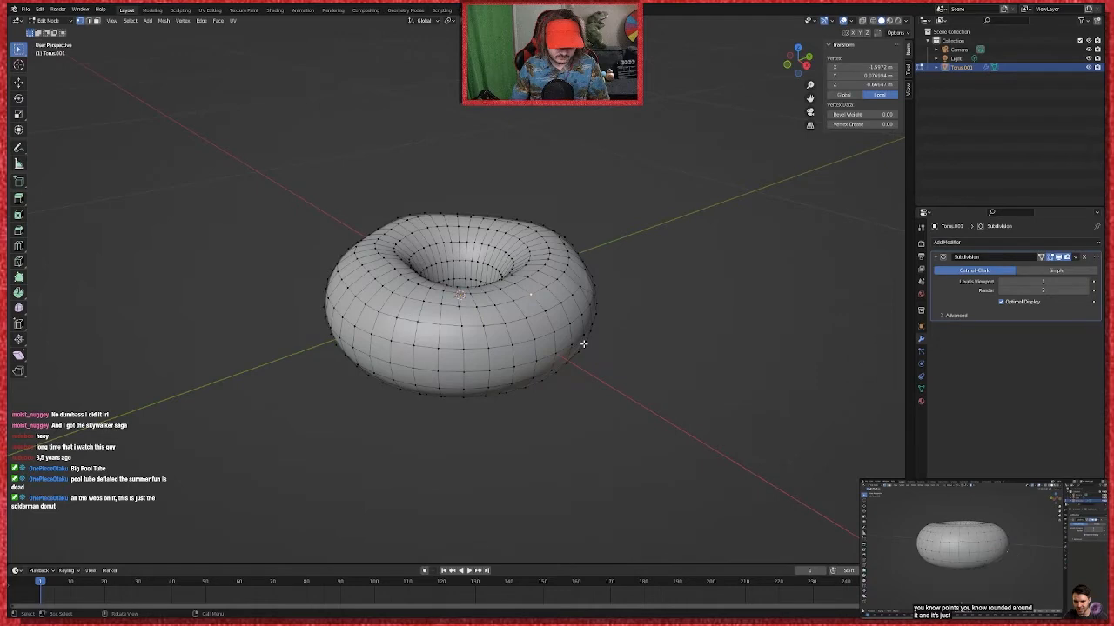
Step: Shrink the selected outer vertex of the donut along its normal using smooth proportional editing
key(alt+s)
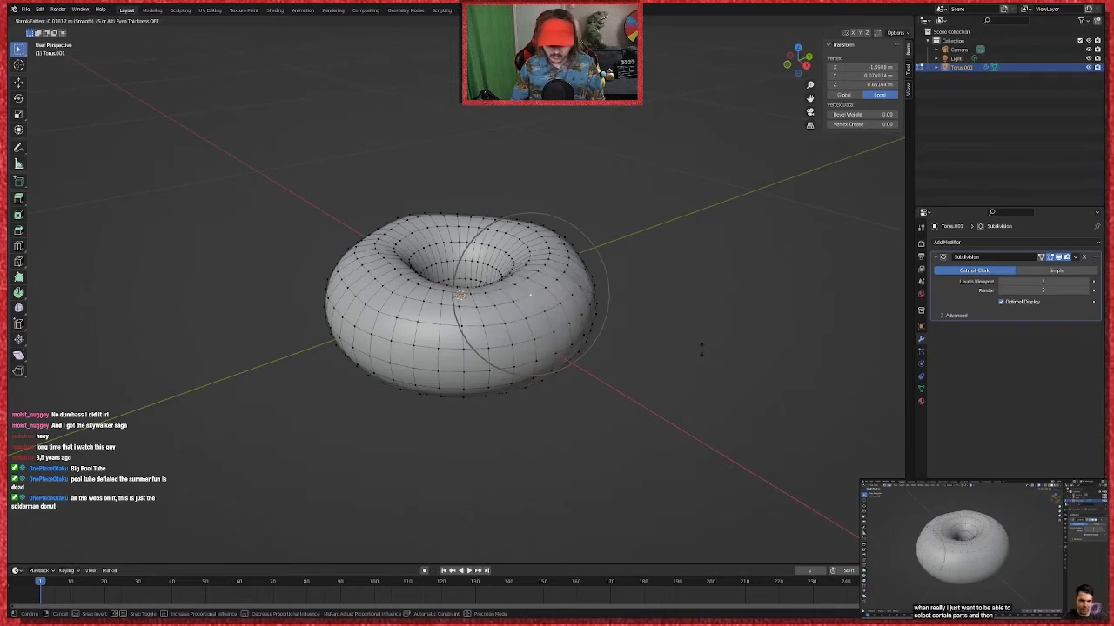
click(716, 320)
Step: Move two vertices on opposite sides of the donut's hole with smooth proportional editing to make the hole lopsided
middle_drag(670, 327, 665, 383)
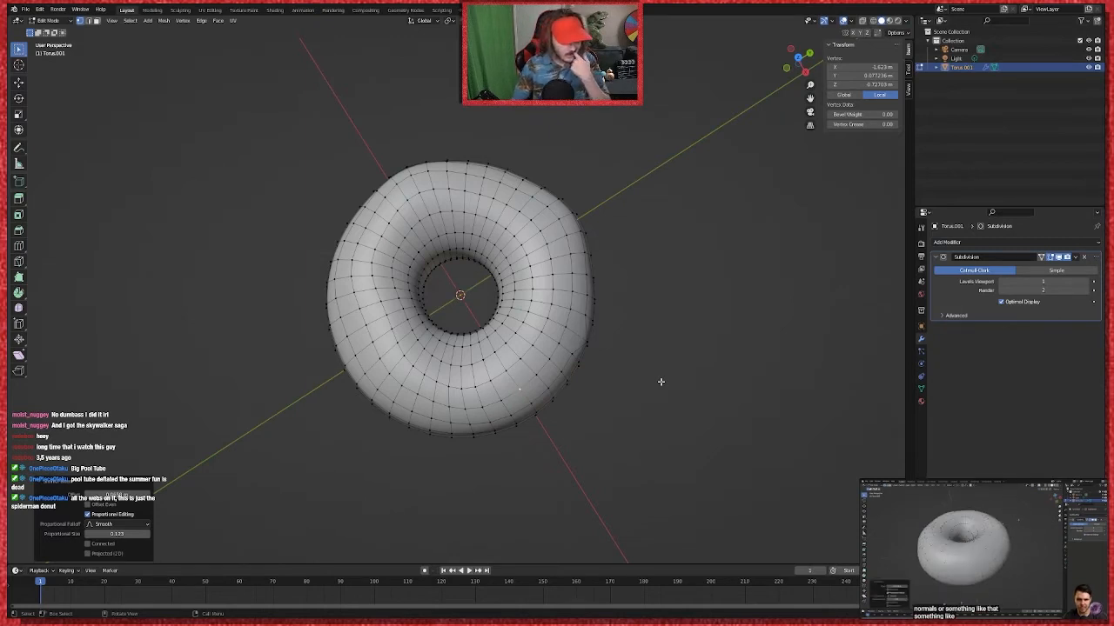
click(464, 239)
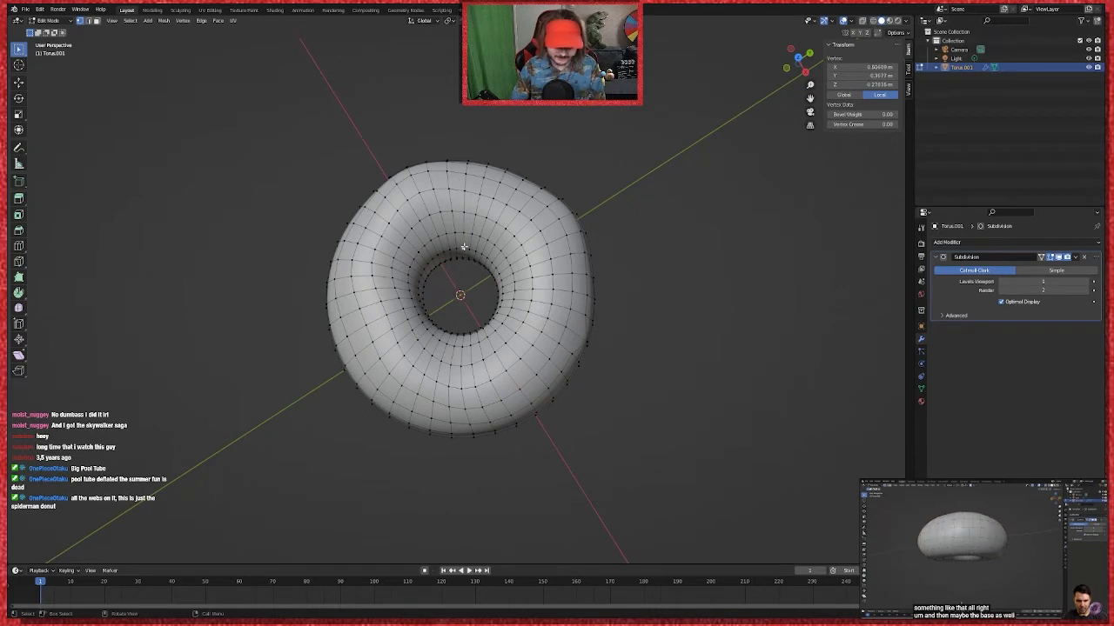
key(g)
click(461, 263)
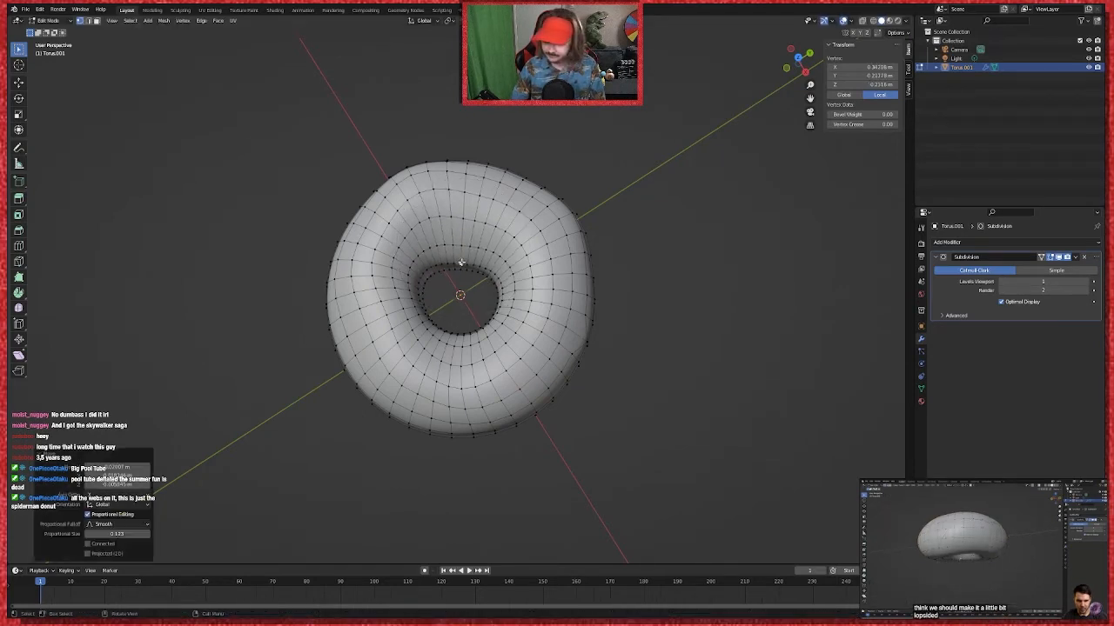
click(459, 339)
key(g)
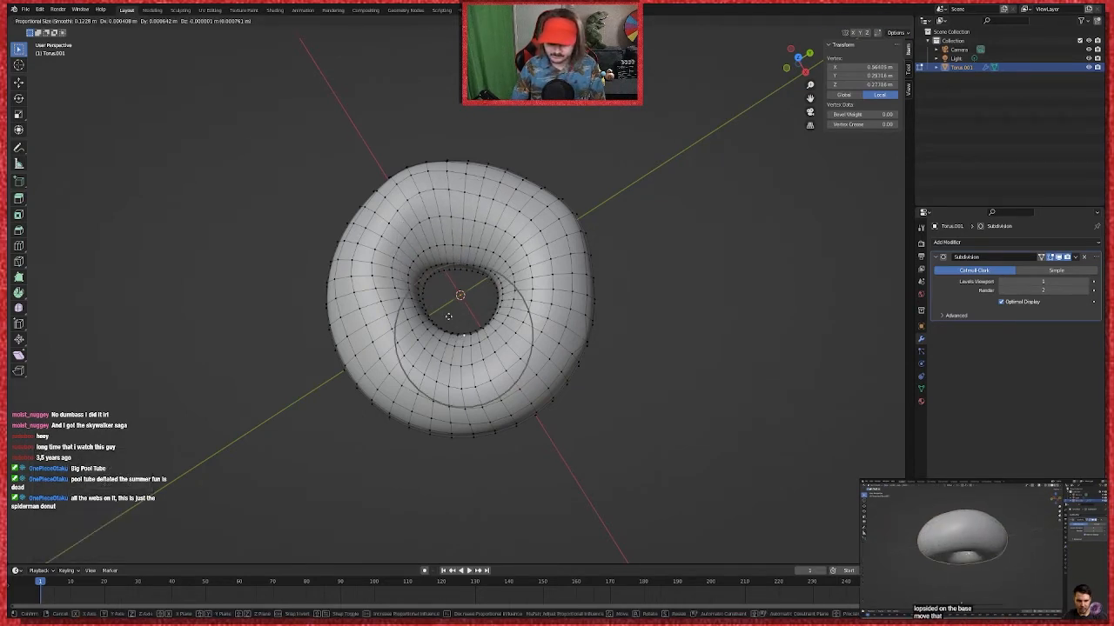
click(437, 299)
Step: Shift three vertices around the donut's underside slightly with smooth proportional editing to make the base uneven
middle_drag(592, 313, 605, 209)
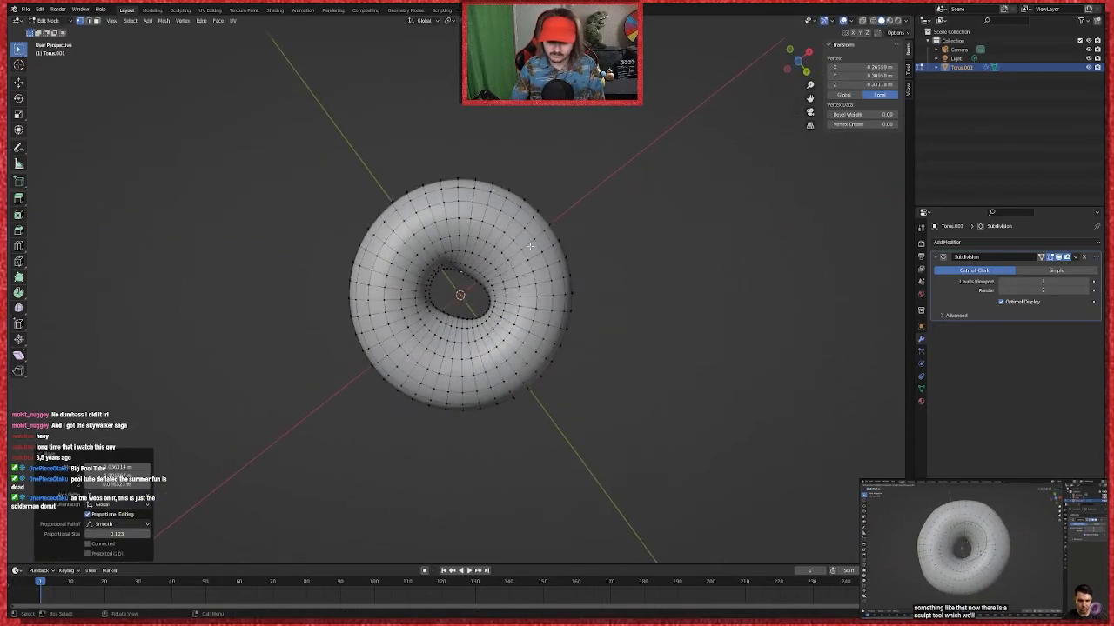
click(531, 251)
key(g)
click(532, 254)
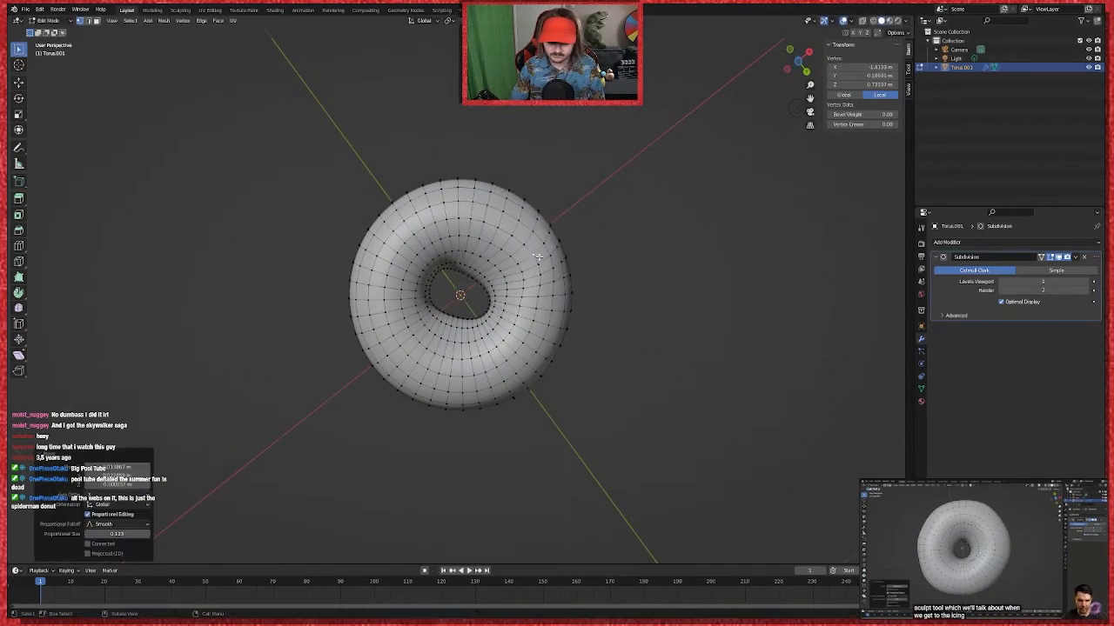
click(415, 231)
key(g)
click(413, 228)
click(422, 350)
key(g)
click(426, 355)
Step: Compare the lopsided donut from above in Object Mode and Edit Mode to examine its shape
middle_drag(426, 355, 514, 471)
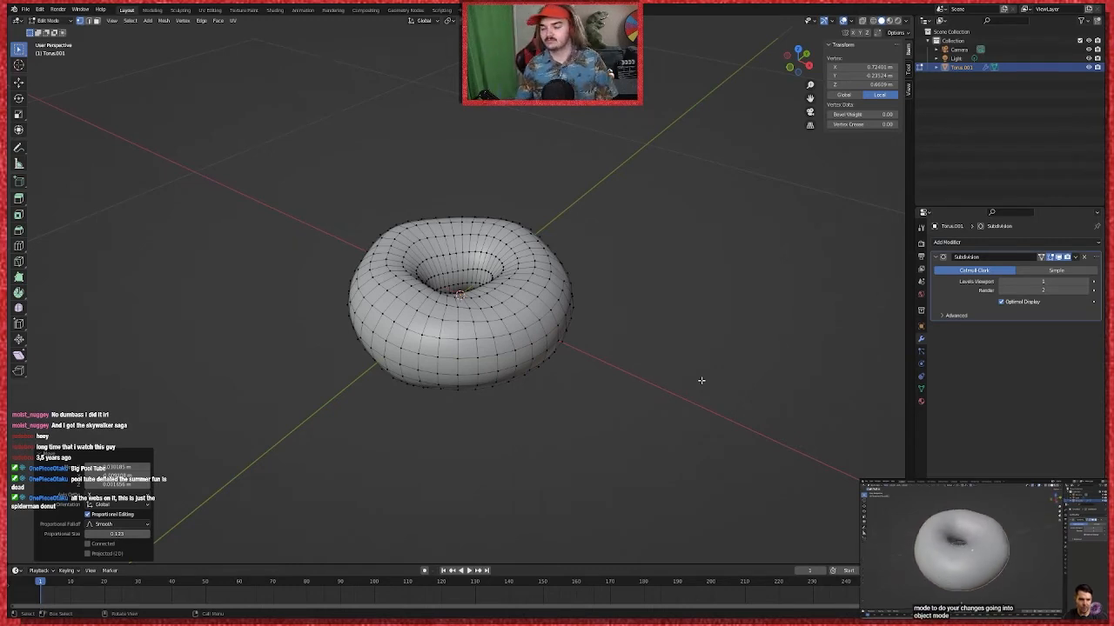
middle_drag(574, 316, 574, 331)
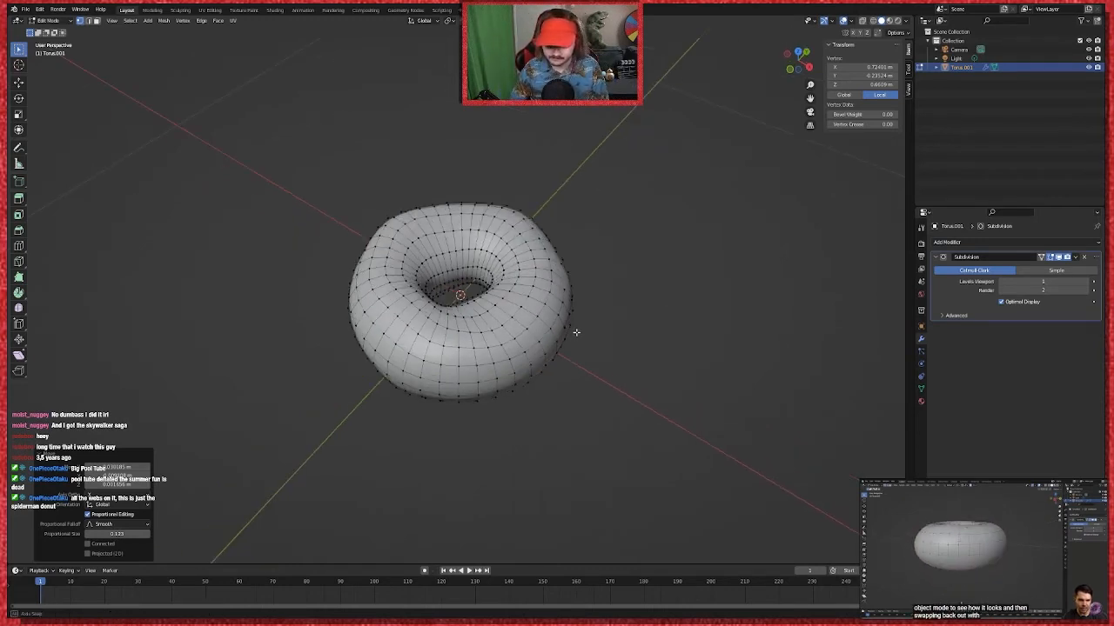
key(Tab)
key(Tab)
key(Tab)
key(Tab)
key(Tab)
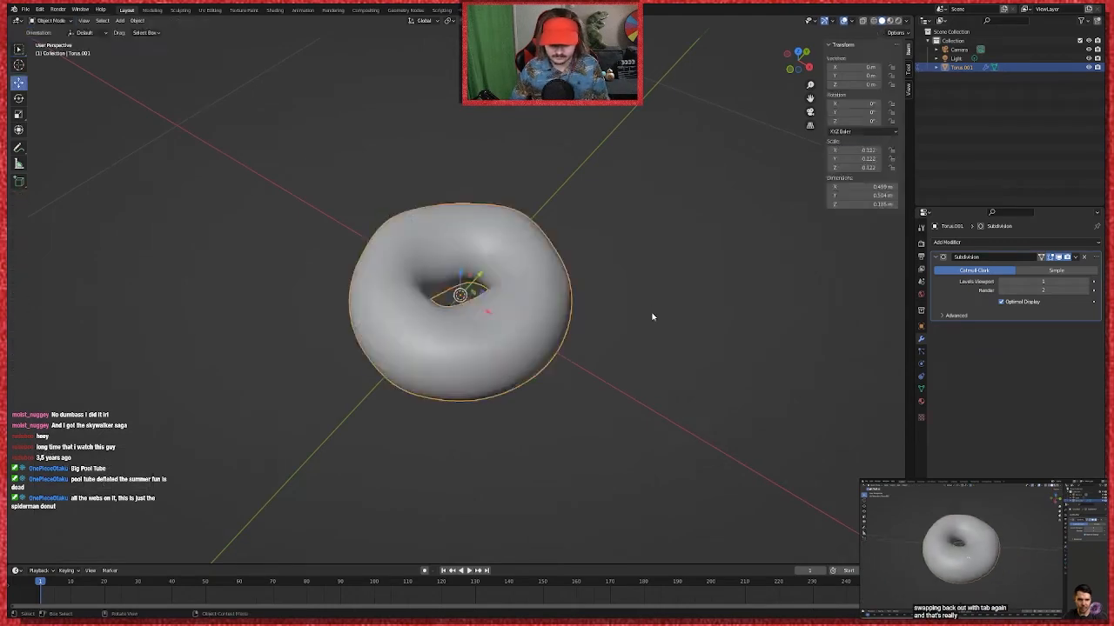
click(651, 317)
key(Tab)
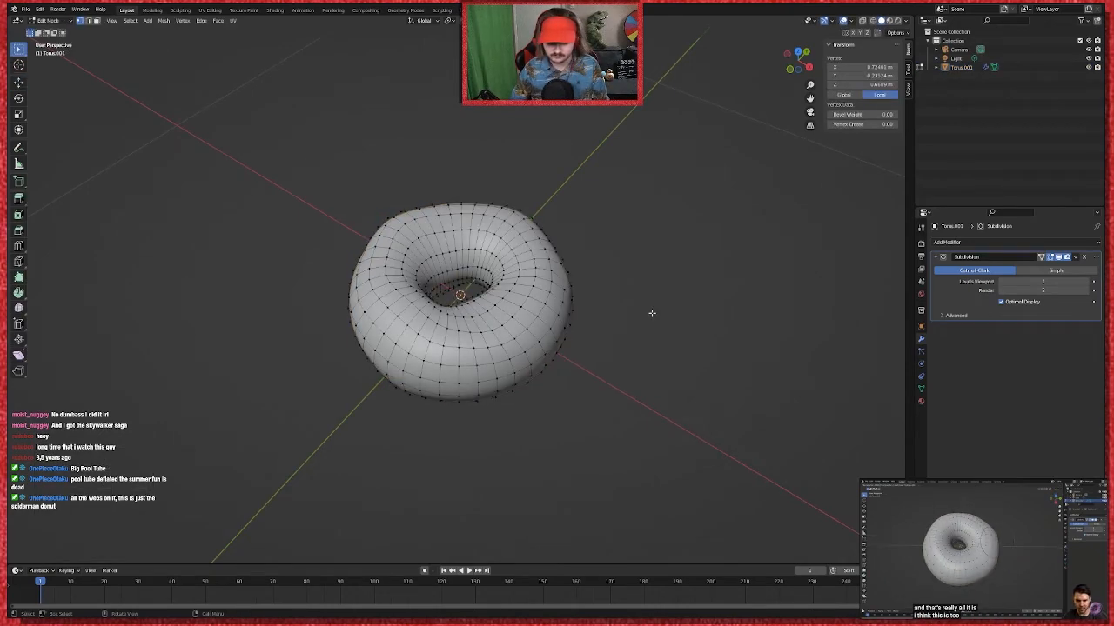
key(Tab)
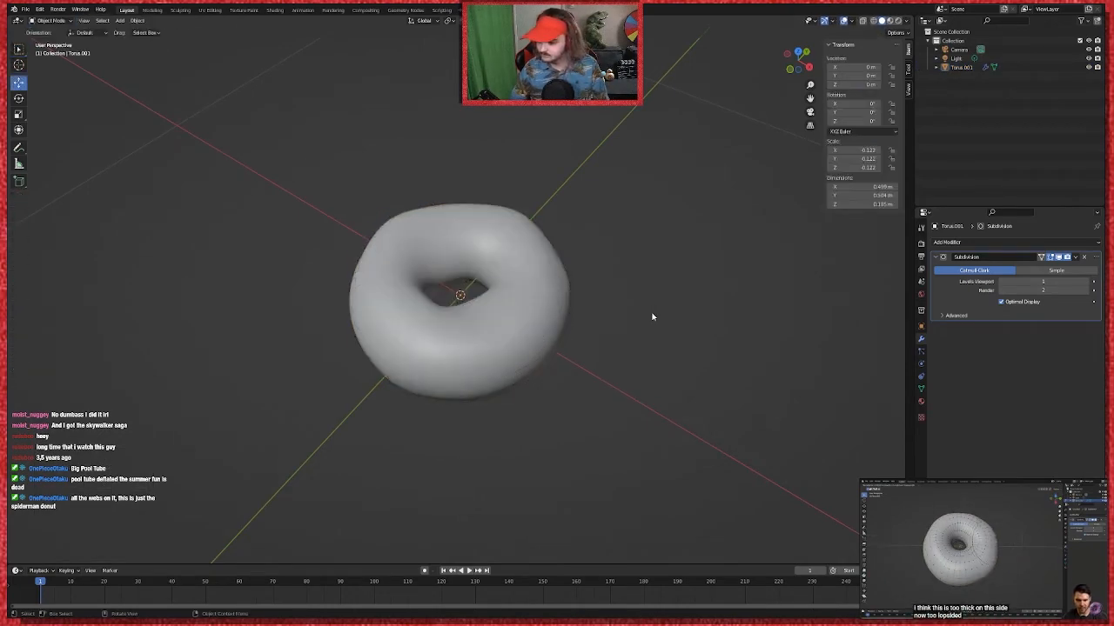
key(Tab)
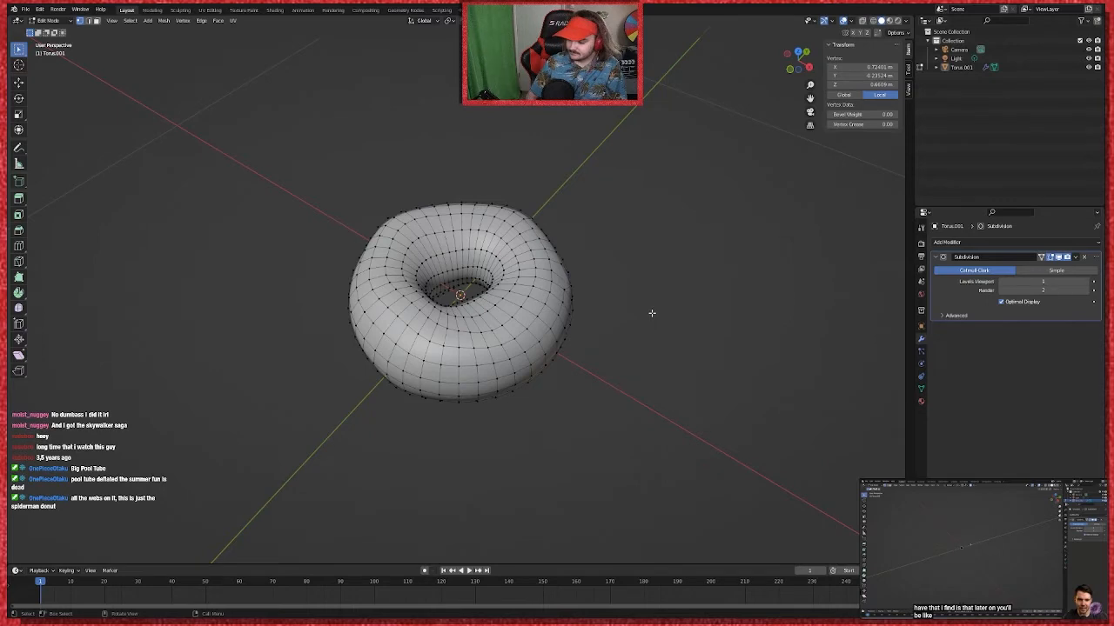
Step: Try to select the camera in Edit Mode with the donut's unselected geometry hidden, and undo the hiding
key(shift+h)
scroll(631, 338, down, 8)
scroll(631, 339, up, 5)
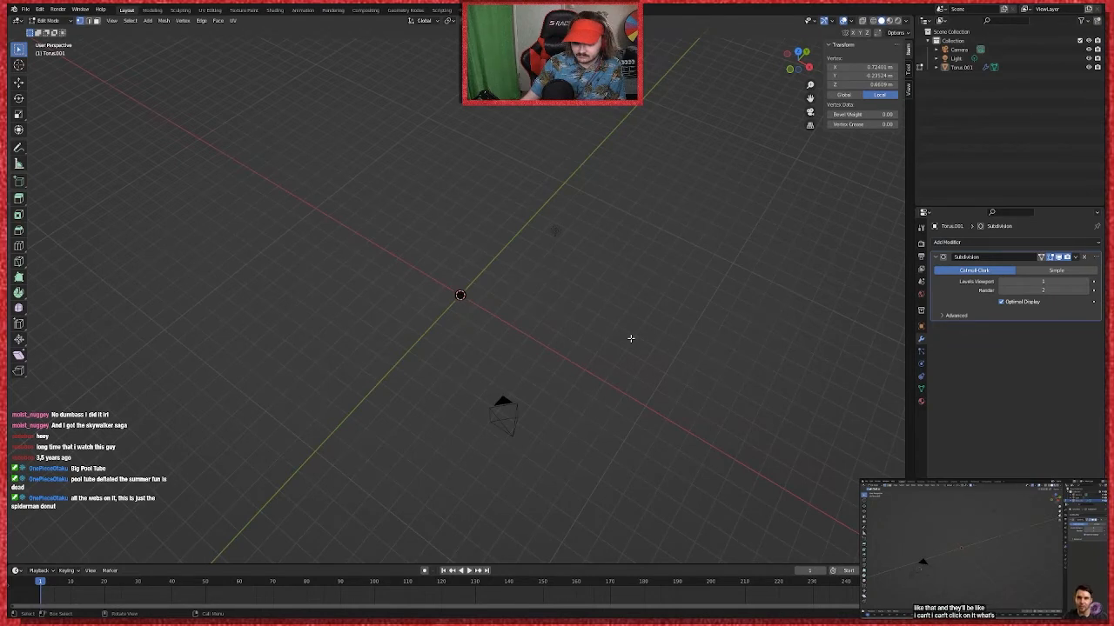
scroll(631, 338, up, 3)
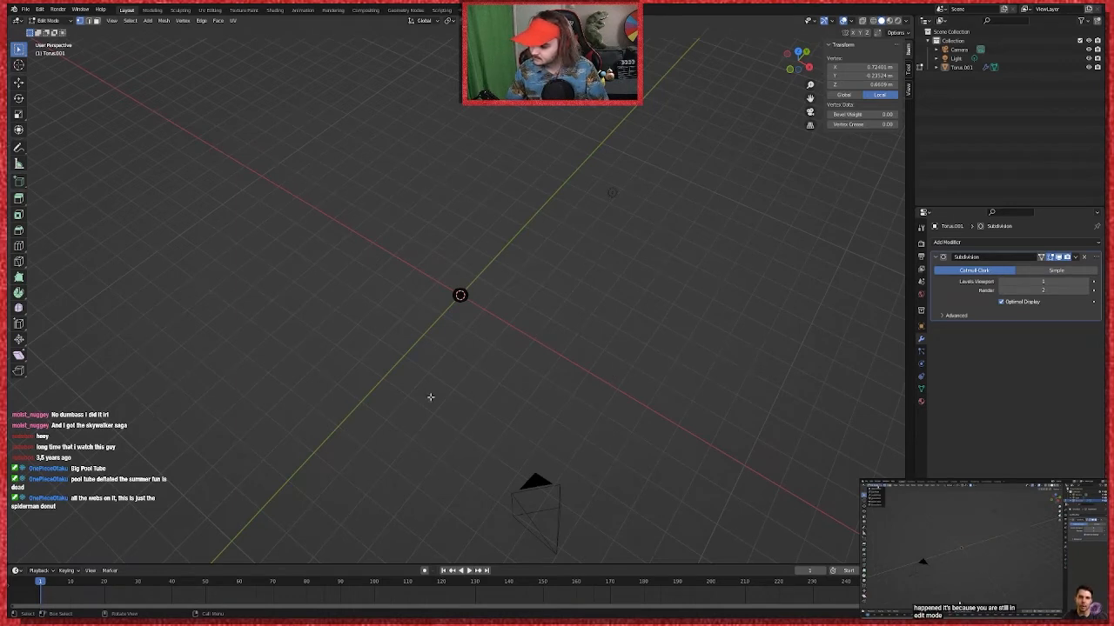
click(18, 82)
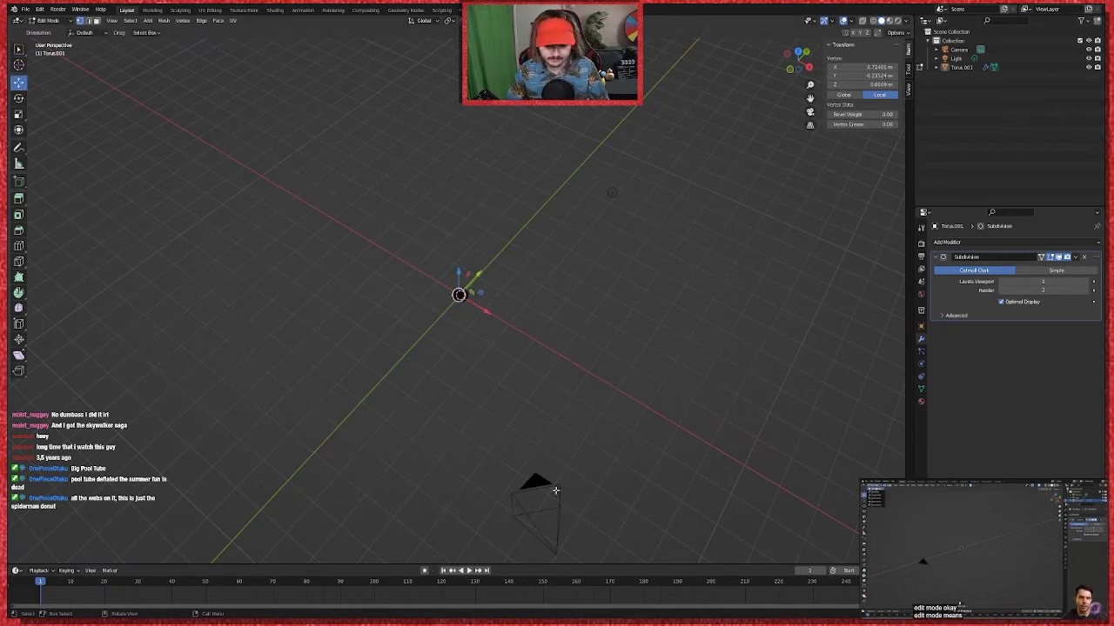
click(526, 482)
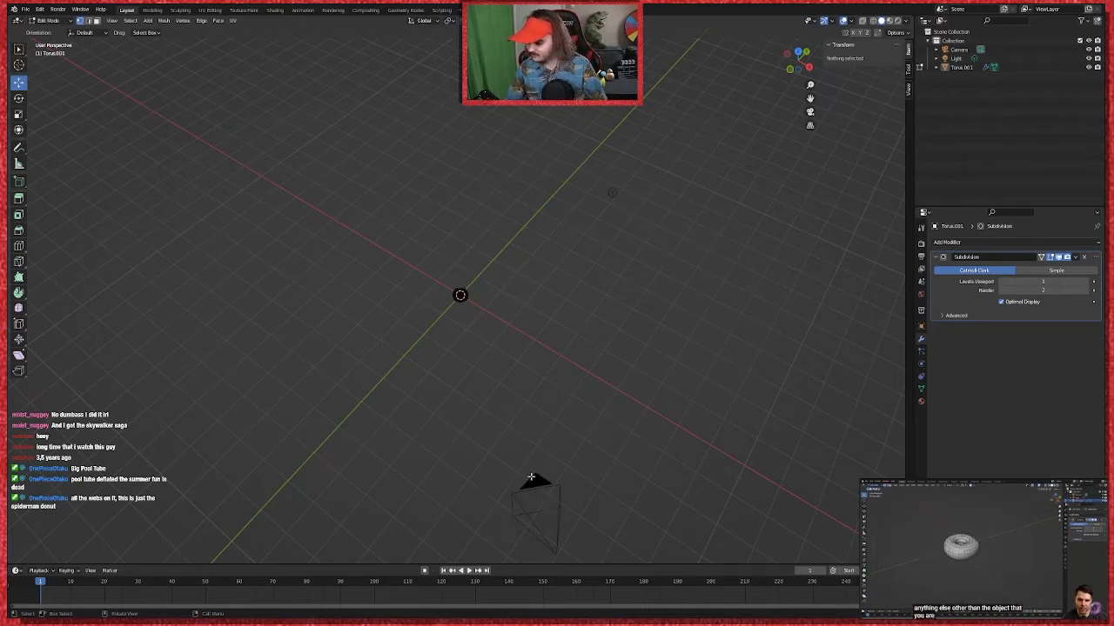
key(ctrl+z)
key(ctrl+z)
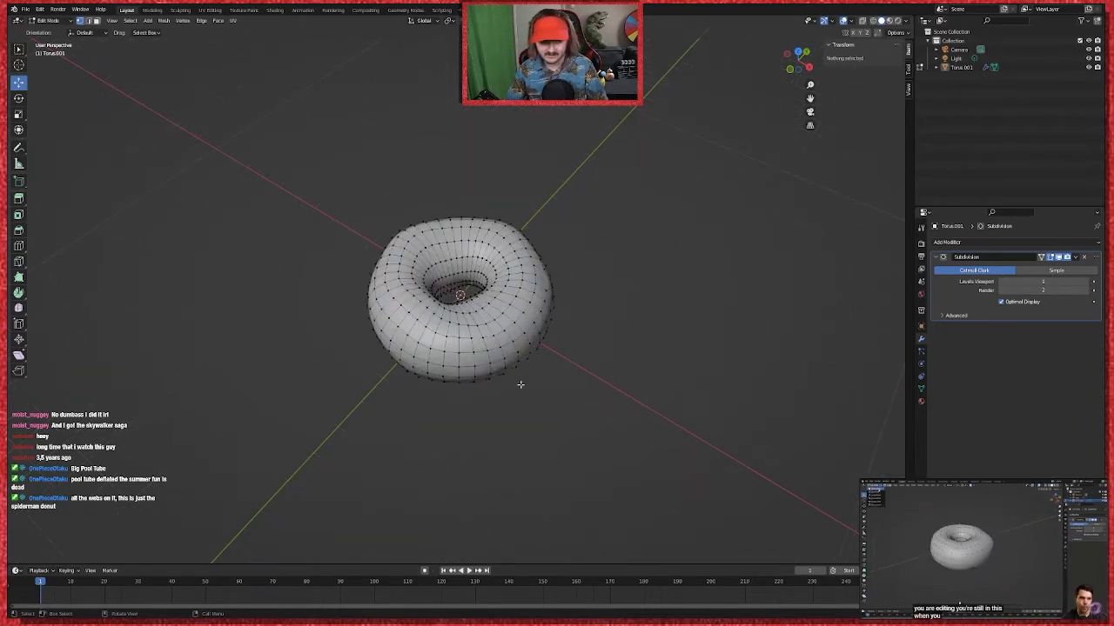
Step: Switch to Object Mode and select the camera
key(Tab)
scroll(521, 388, down, 5)
scroll(522, 391, up, 4)
scroll(548, 505, down, 3)
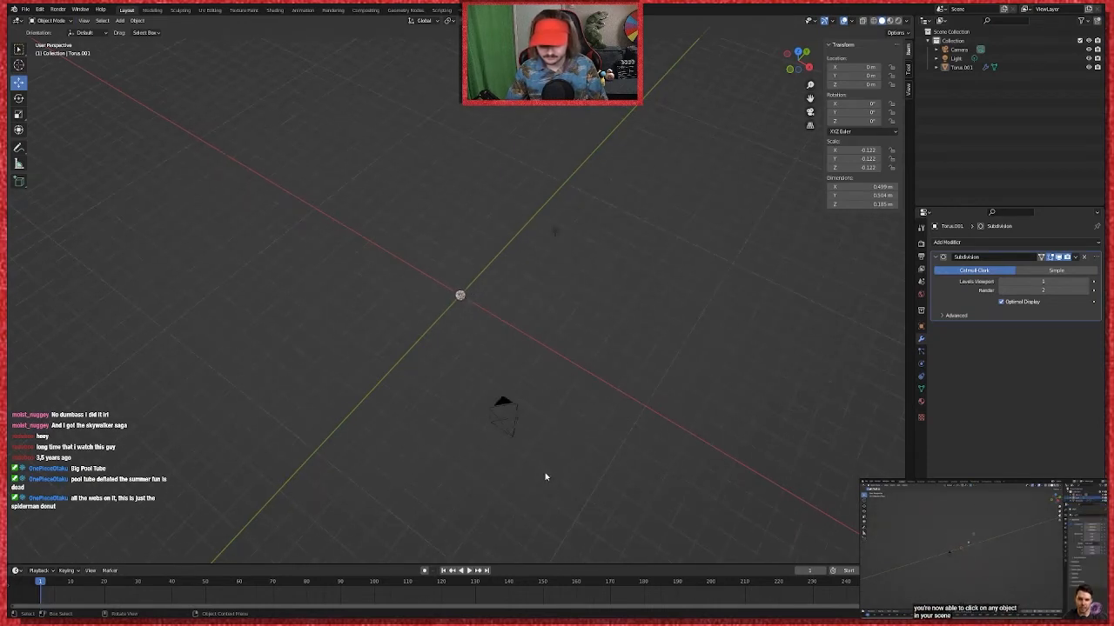
click(503, 414)
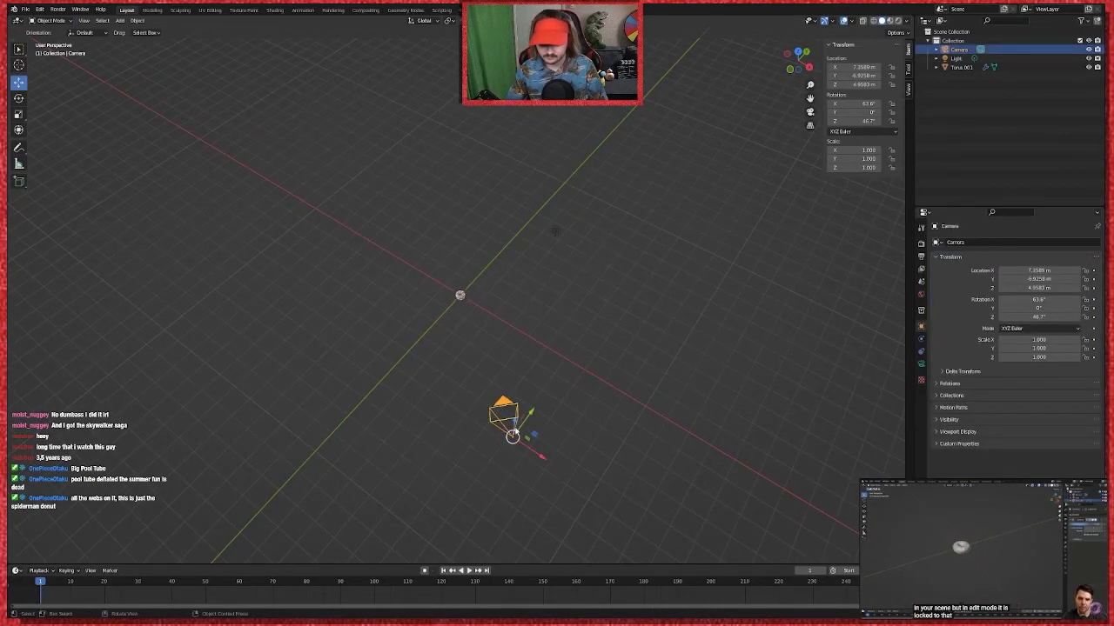
Step: Try moving the camera freely and along its Y axis, and undo the moves
drag(514, 437, 448, 418)
right_click(448, 417)
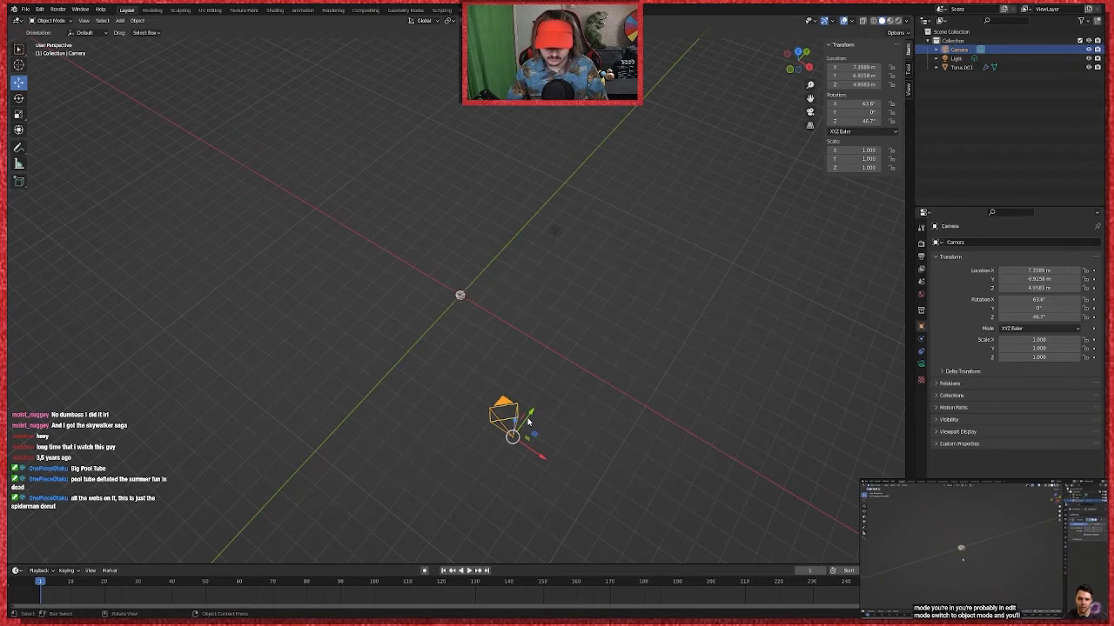
drag(531, 414, 600, 344)
key(ctrl+z)
key(ctrl+z)
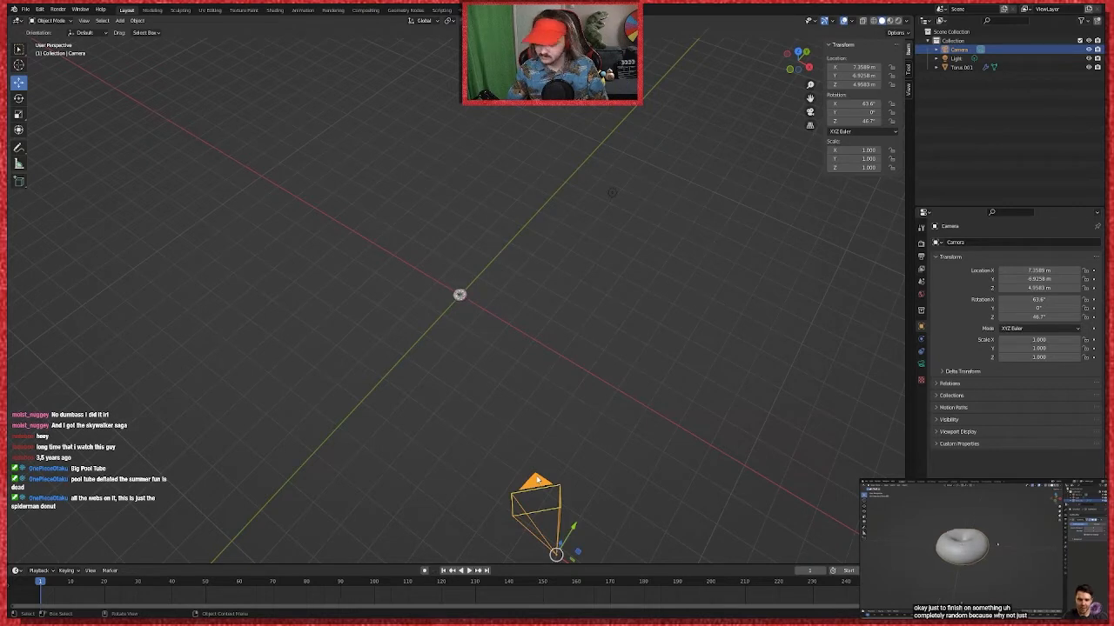
Step: Select the donut again and enter Edit Mode on it
scroll(530, 462, up, 10)
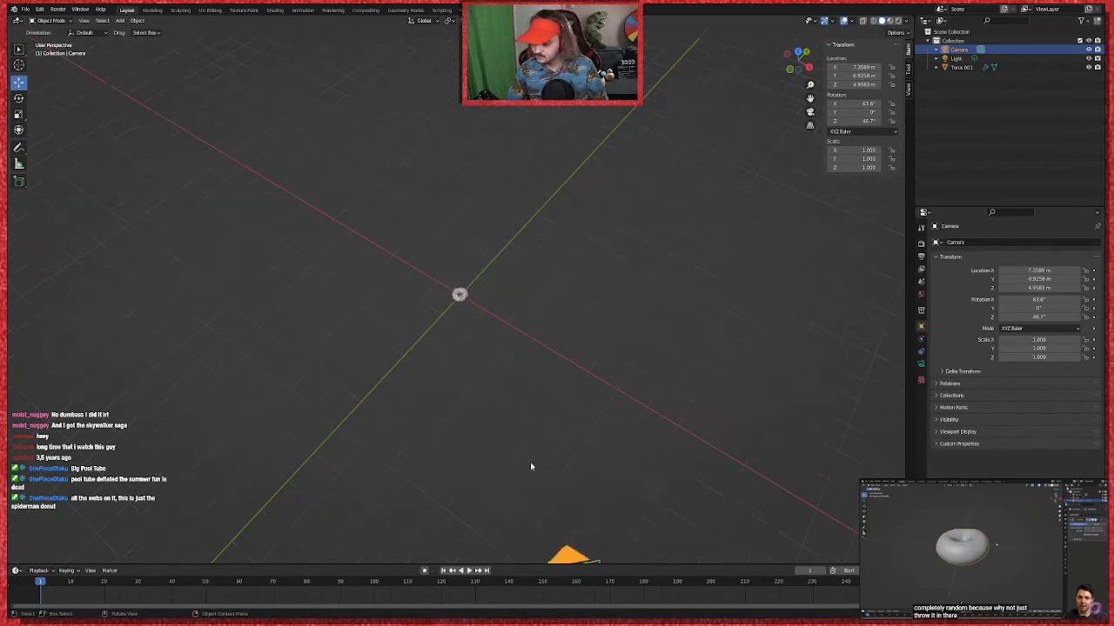
click(546, 383)
middle_drag(547, 383, 546, 368)
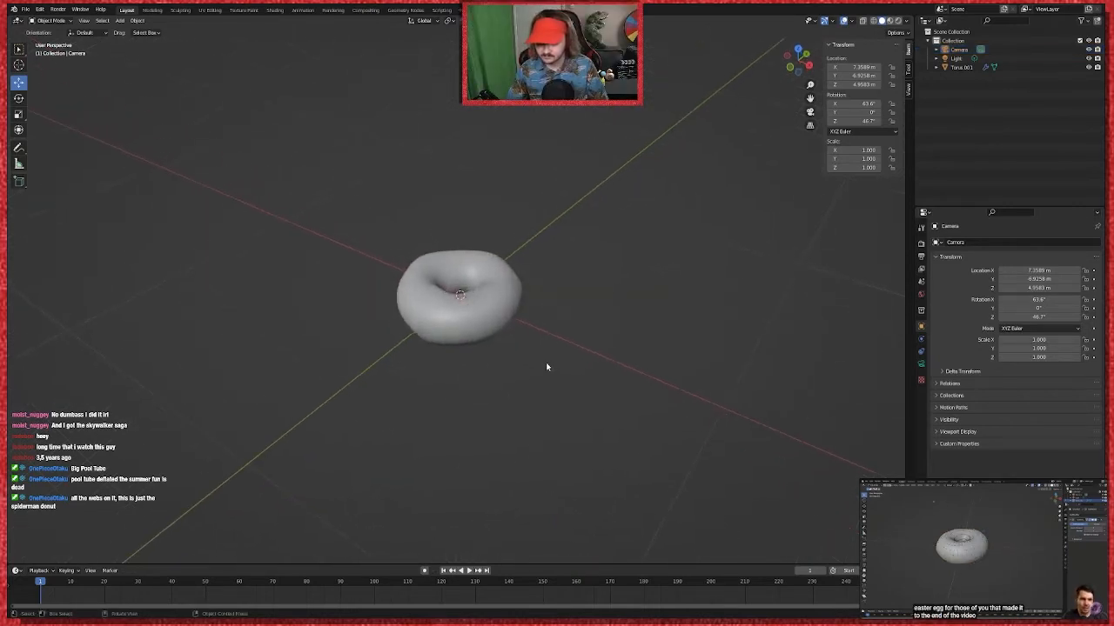
scroll(546, 366, up, 3)
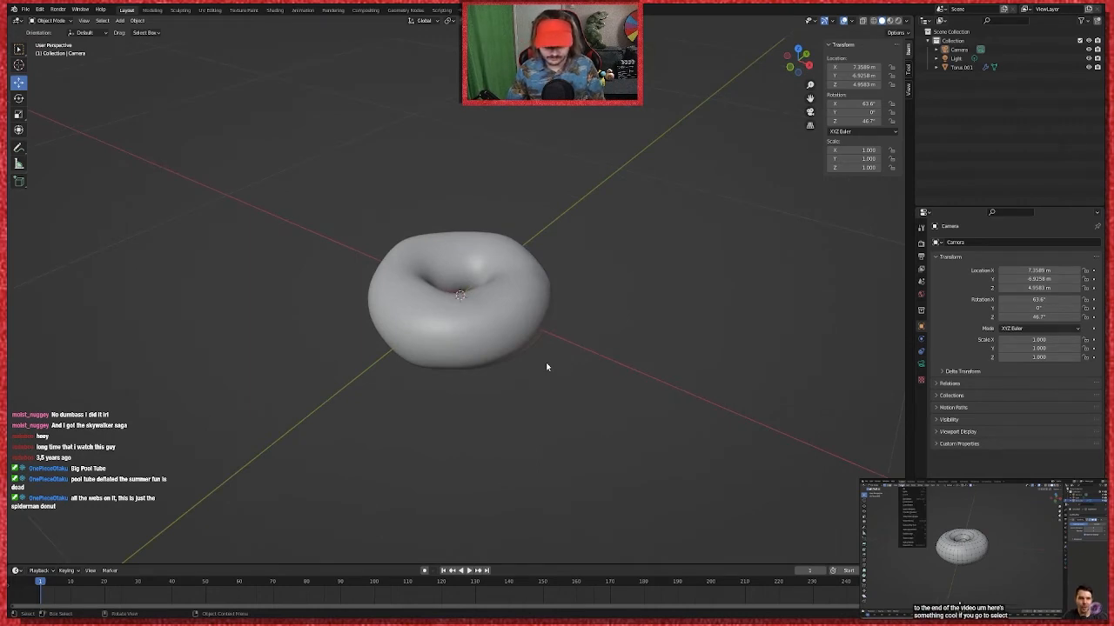
click(501, 339)
key(Tab)
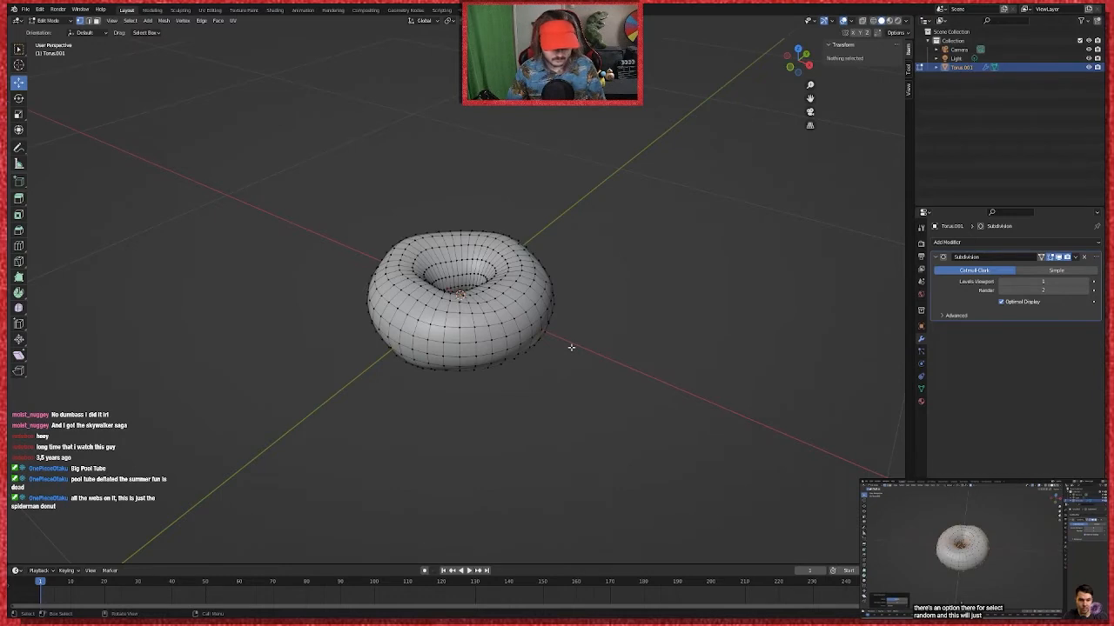
Step: Try Select Random at a ratio of 0.500 in Object Mode, and clear the resulting selection
key(Tab)
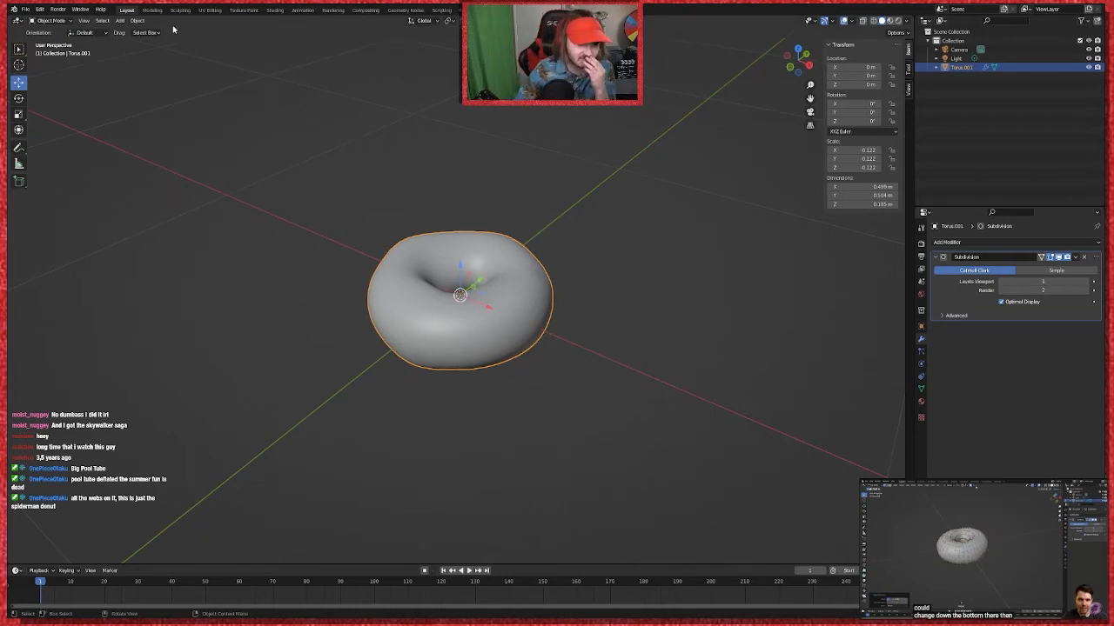
click(109, 21)
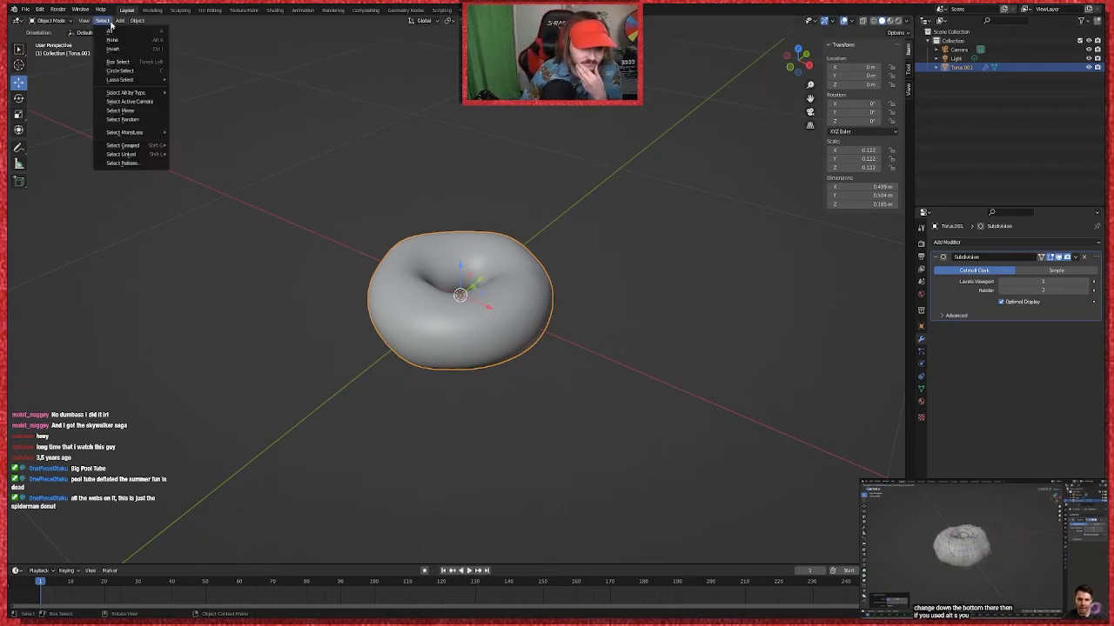
mouse_move(126, 81)
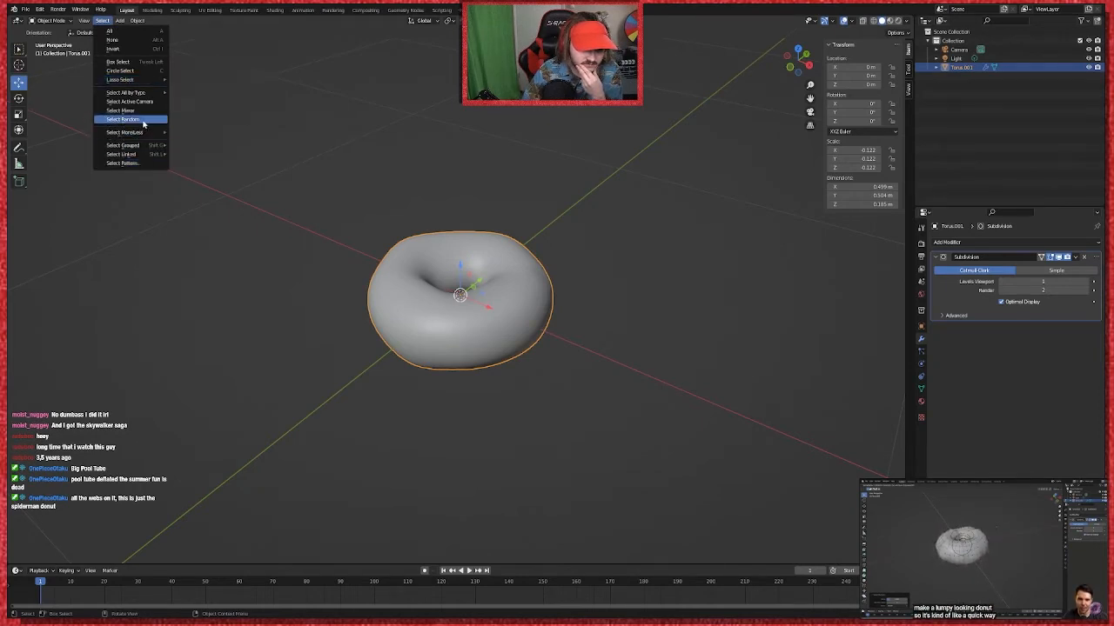
click(143, 122)
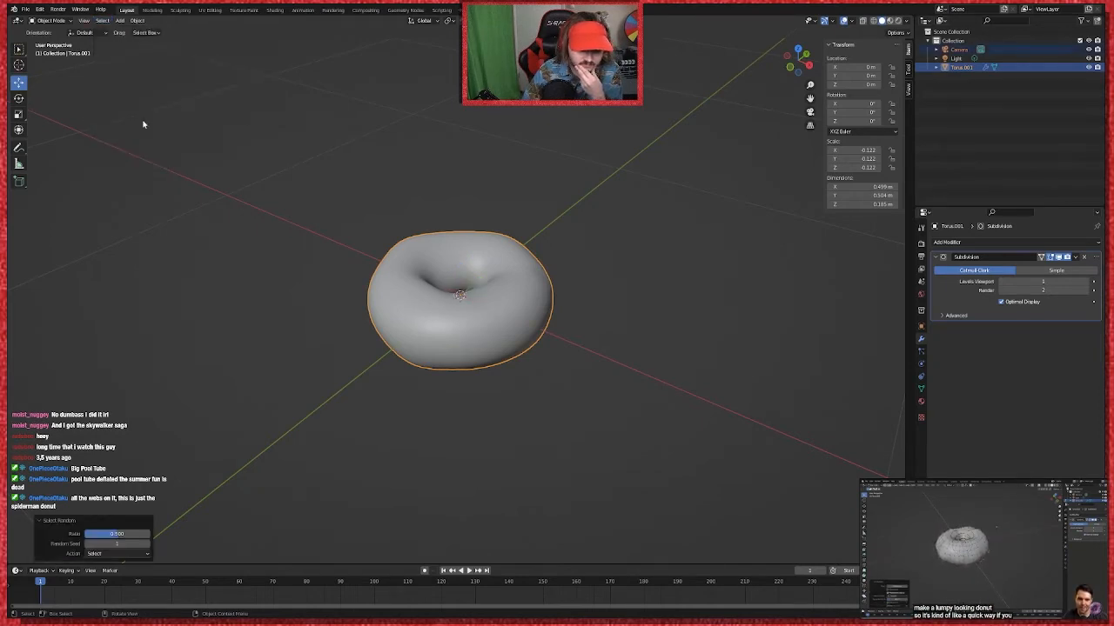
click(482, 329)
middle_drag(607, 328, 604, 351)
click(606, 356)
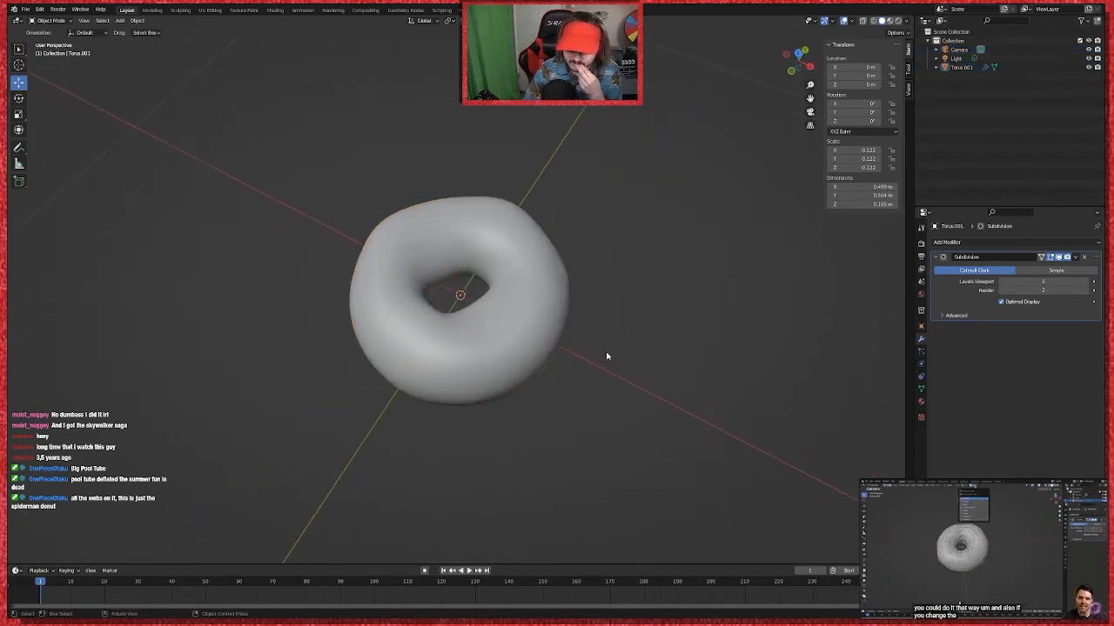
Step: Enter Edit Mode on the donut and box-select vertices along its outer side from a side view
key(Tab)
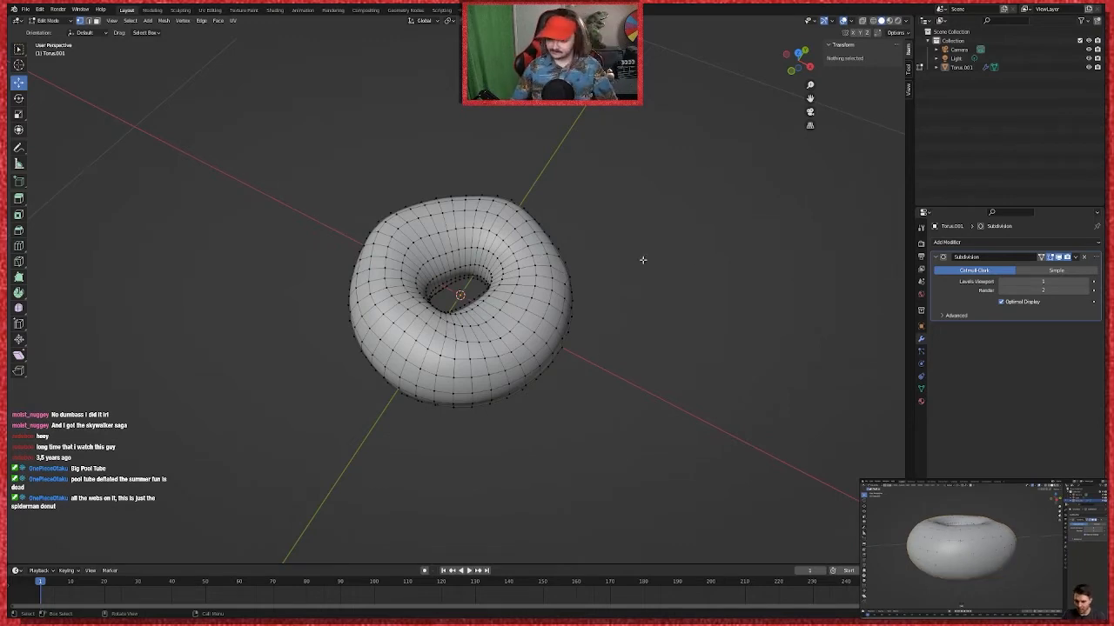
middle_drag(629, 270, 625, 245)
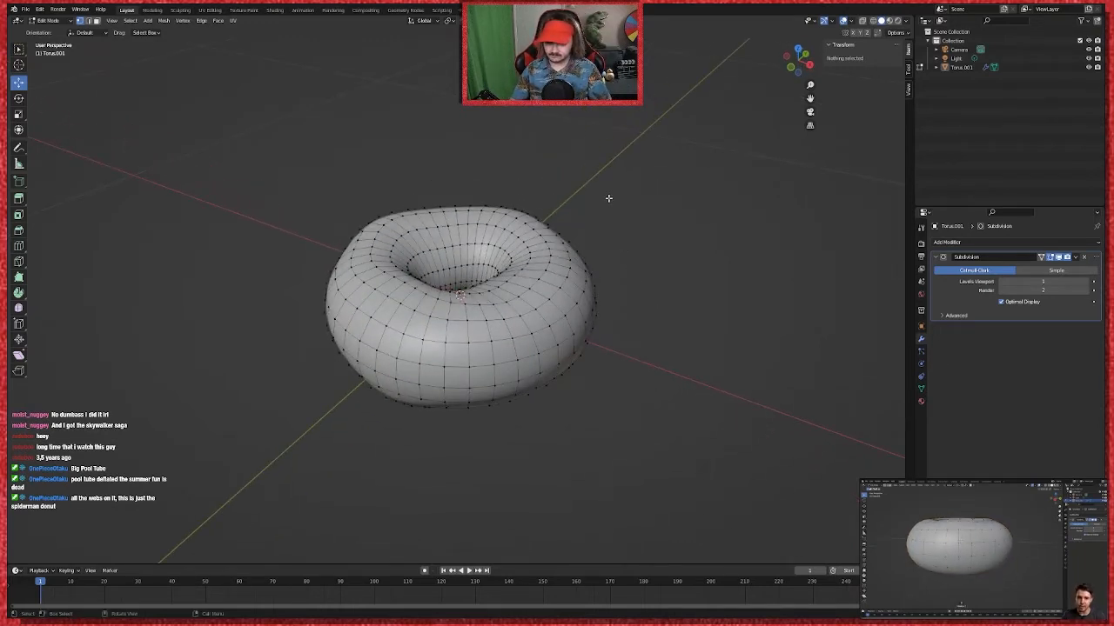
middle_drag(661, 252, 663, 221)
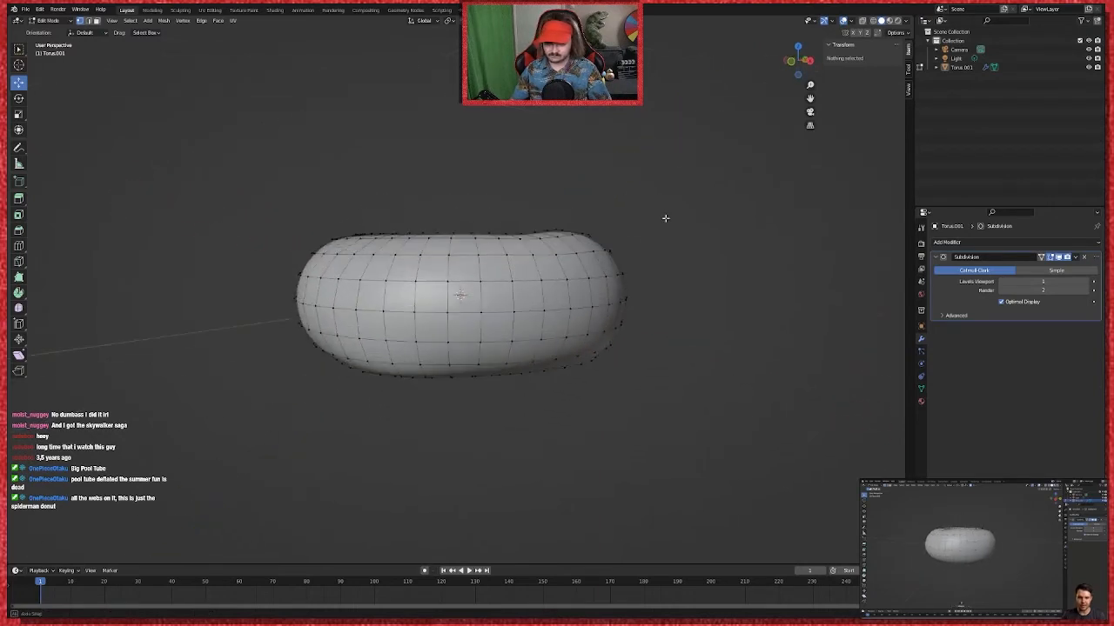
drag(682, 251, 217, 404)
middle_drag(768, 304, 626, 315)
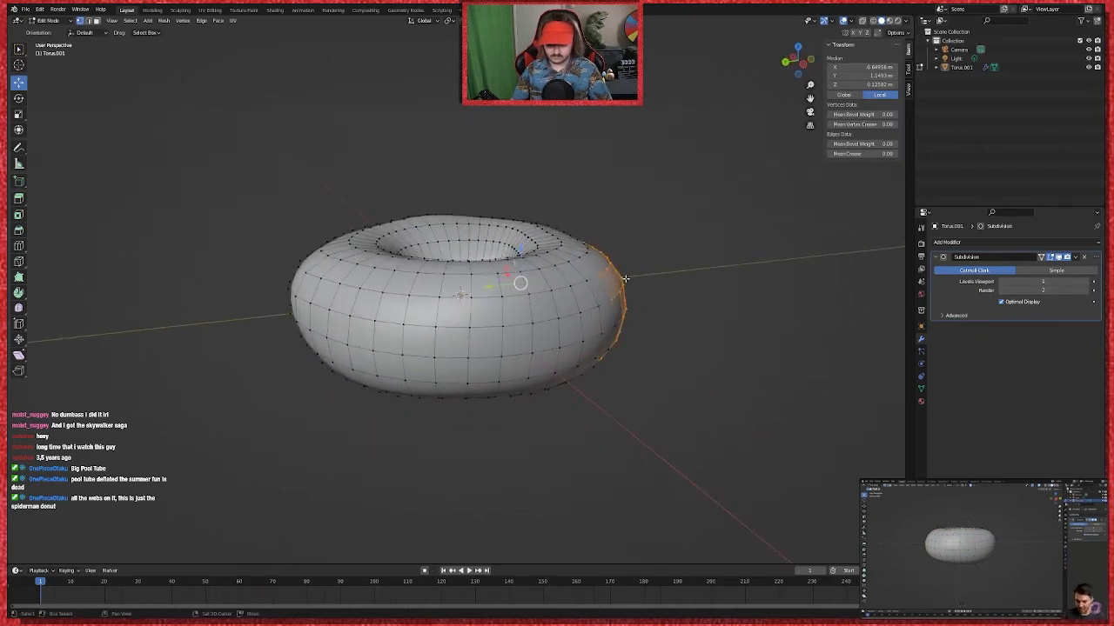
Step: Try box-selecting the donut's outer vertices from the side and extending the selection around its front
drag(663, 267, 591, 302)
middle_drag(640, 375, 665, 387)
drag(666, 389, 257, 241)
middle_drag(758, 335, 553, 340)
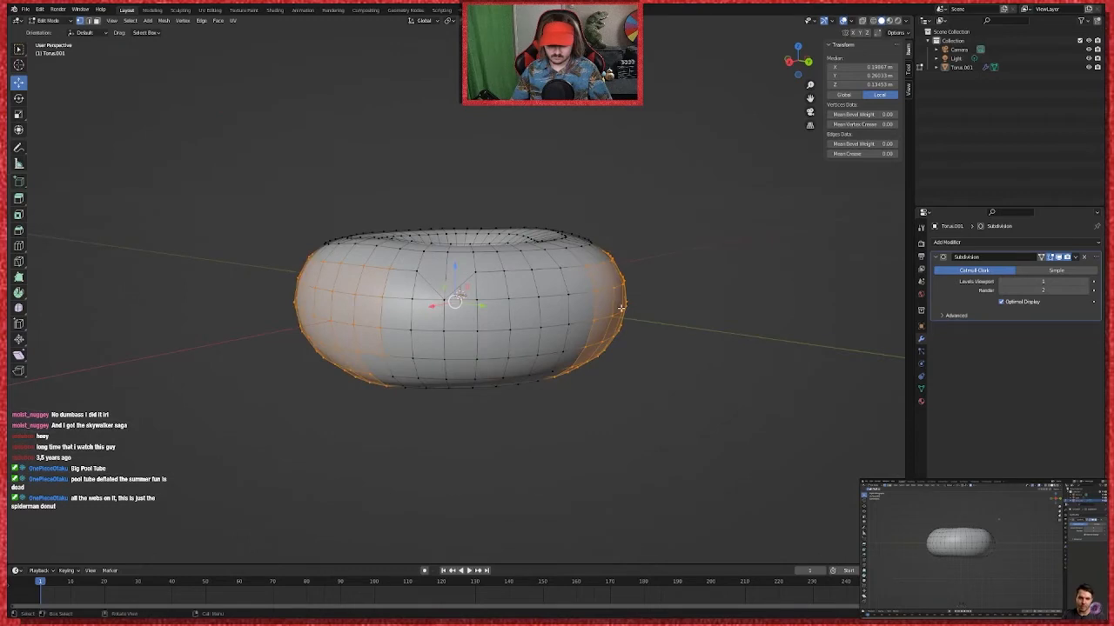
ctrl+shift+click(566, 272)
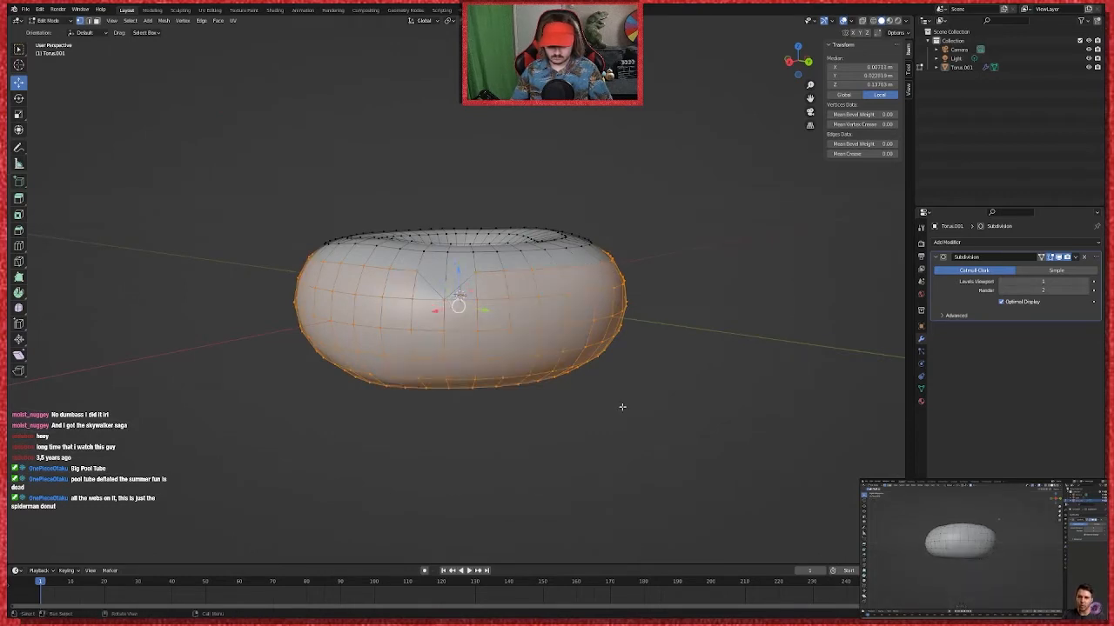
Step: Try a box selection across the donut from a higher angle with X-ray off
middle_drag(622, 406, 683, 227)
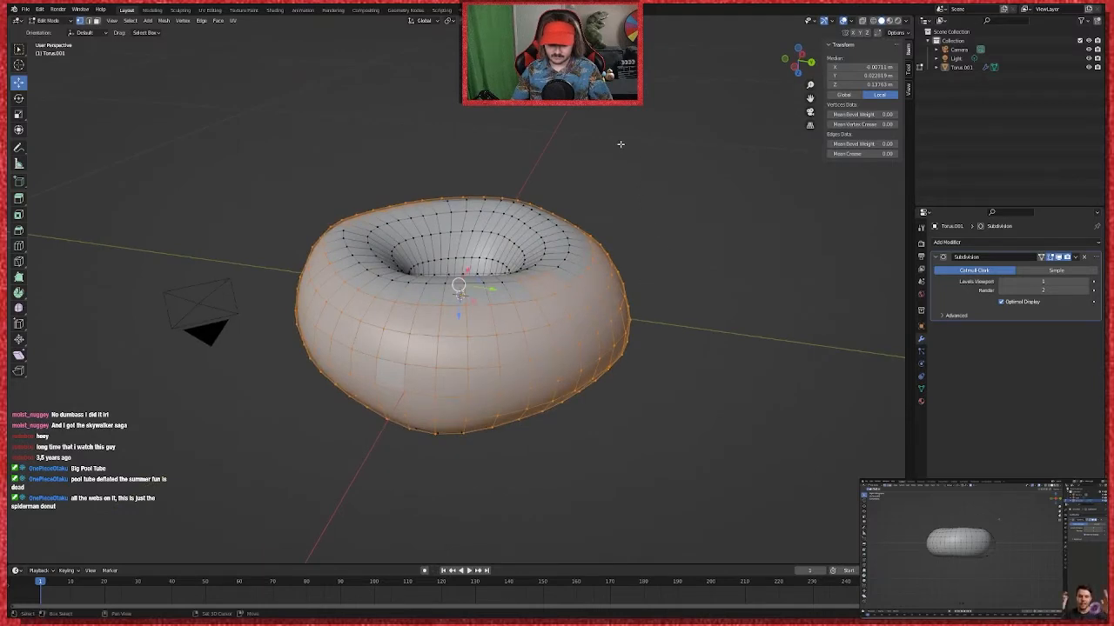
drag(630, 144, 317, 324)
middle_drag(734, 295, 756, 437)
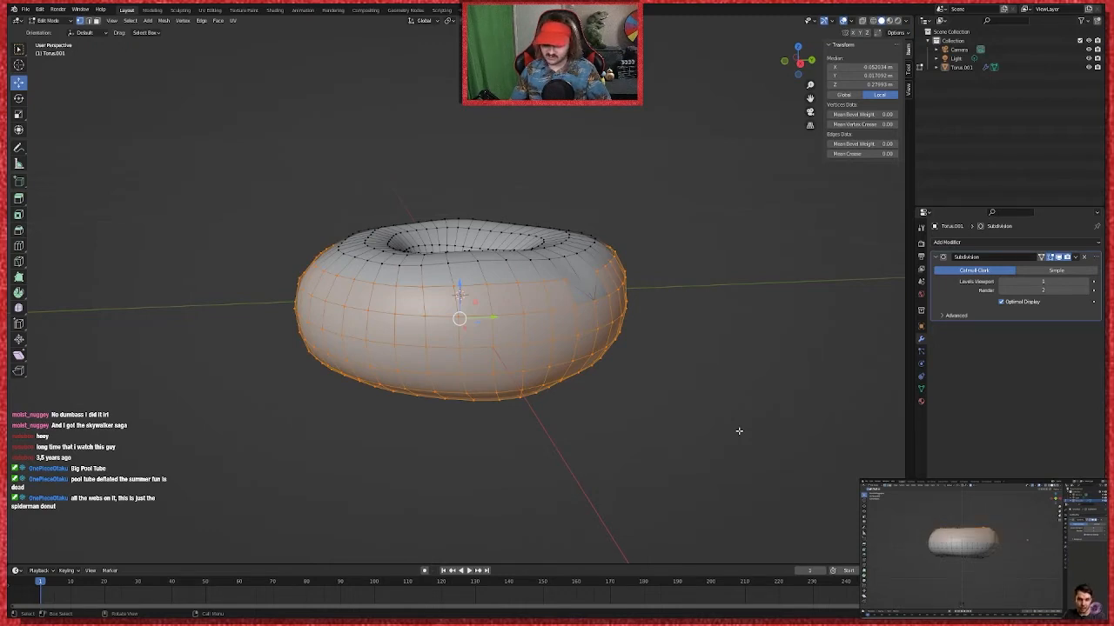
Step: Turn on X-ray, box-select the upper half of the donut's vertices through the mesh from the side, and turn X-ray off
middle_drag(739, 431, 698, 395)
scroll(697, 397, down, 2)
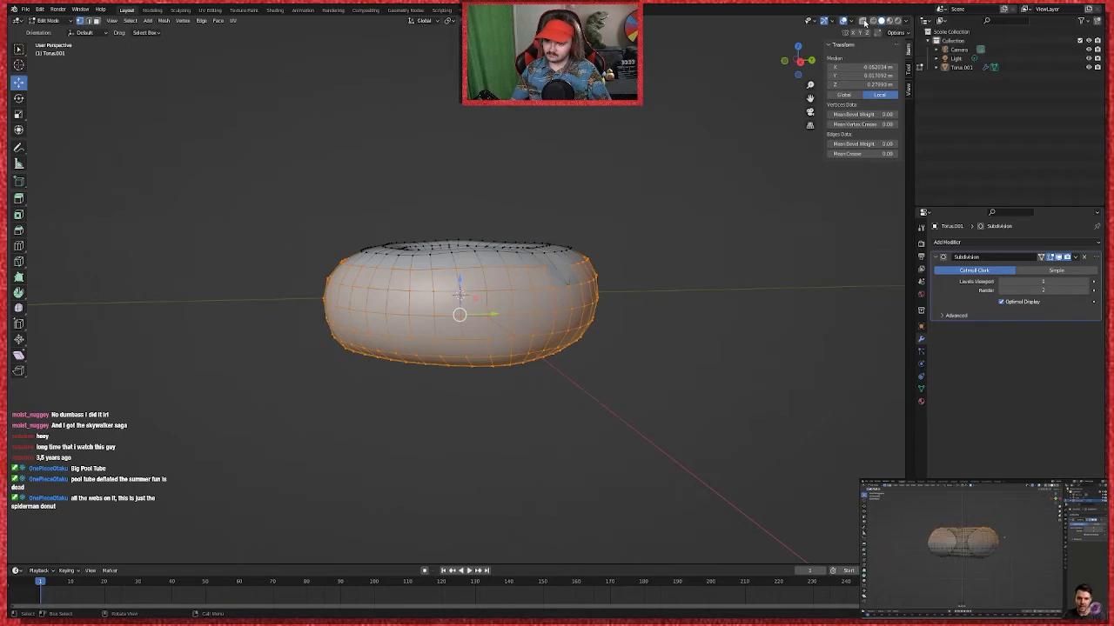
click(863, 21)
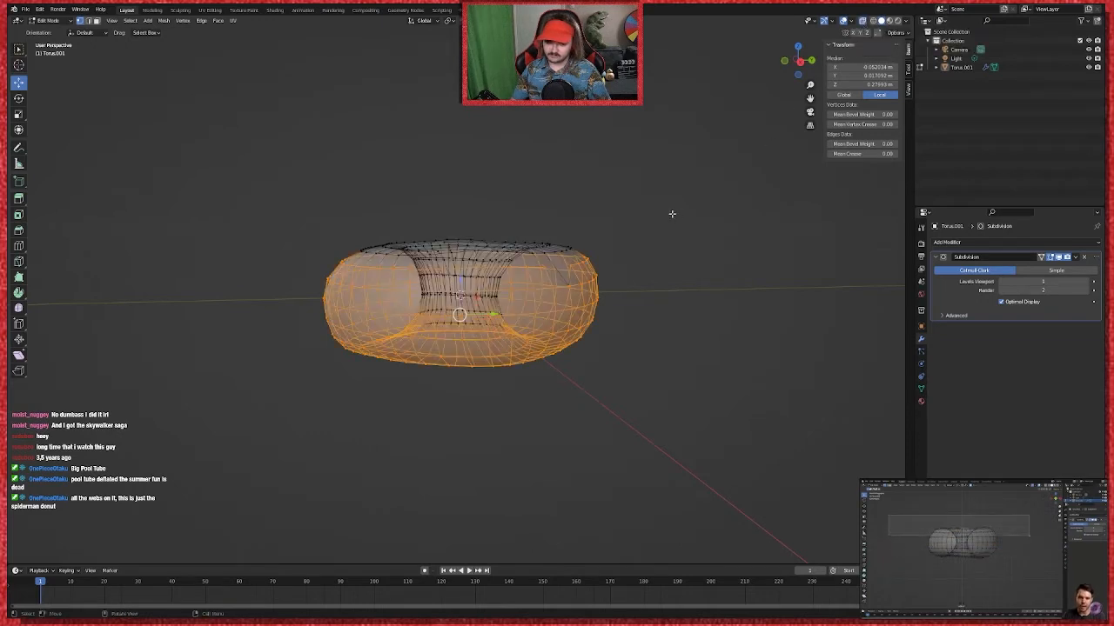
drag(672, 208, 403, 259)
drag(668, 205, 319, 288)
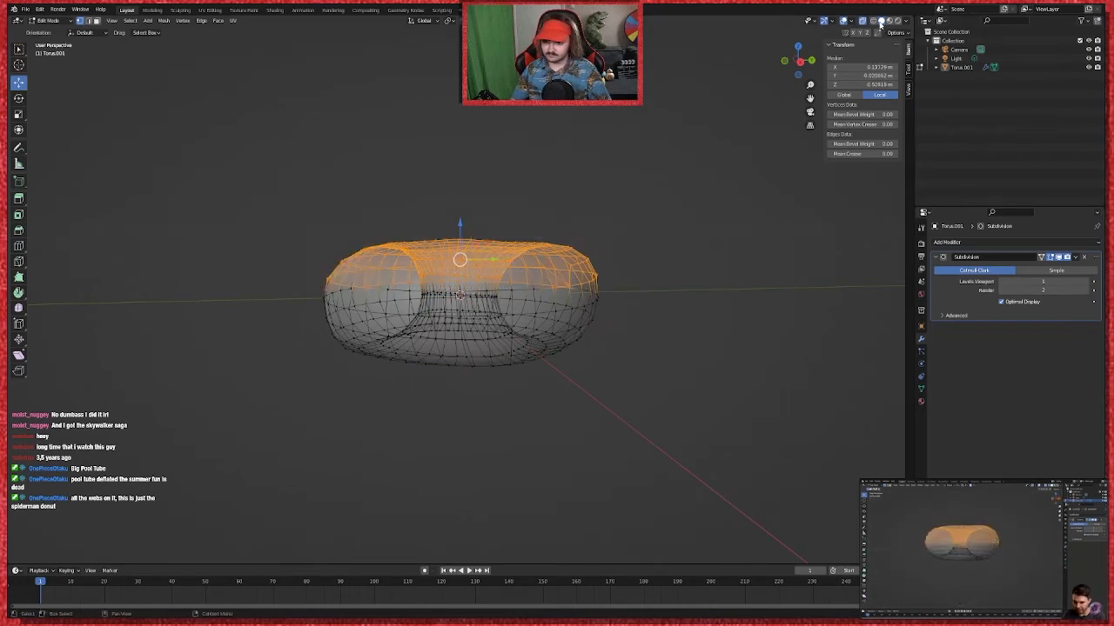
click(861, 21)
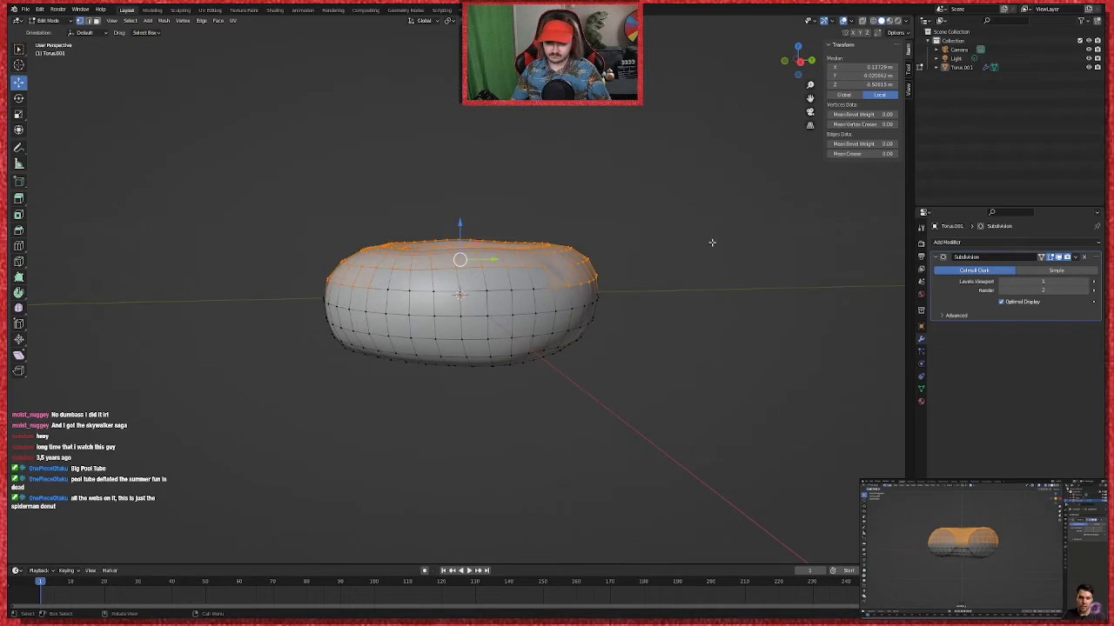
click(861, 20)
drag(651, 207, 310, 298)
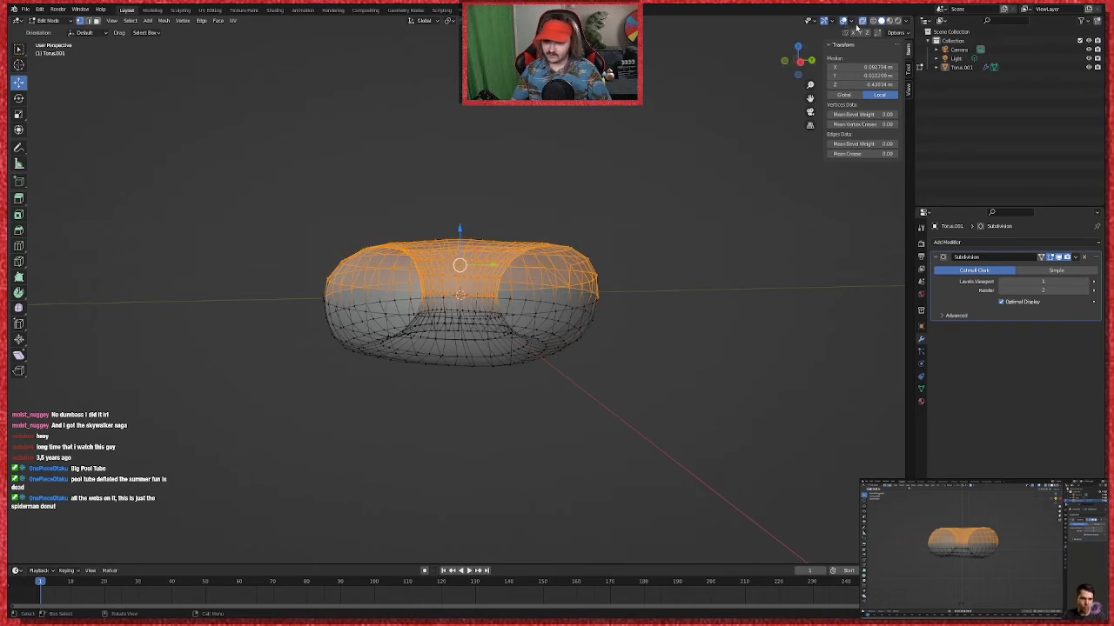
click(860, 22)
middle_drag(731, 198, 349, 209)
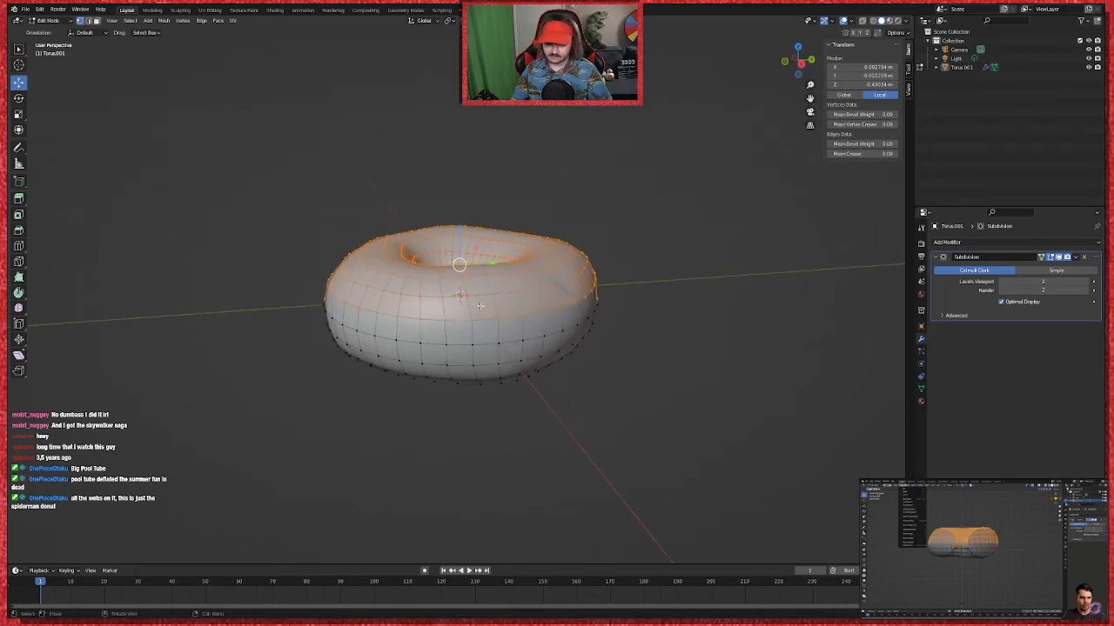
Step: Duplicate the selected upper half of the donut and place the copy above and beside the original
key(g)
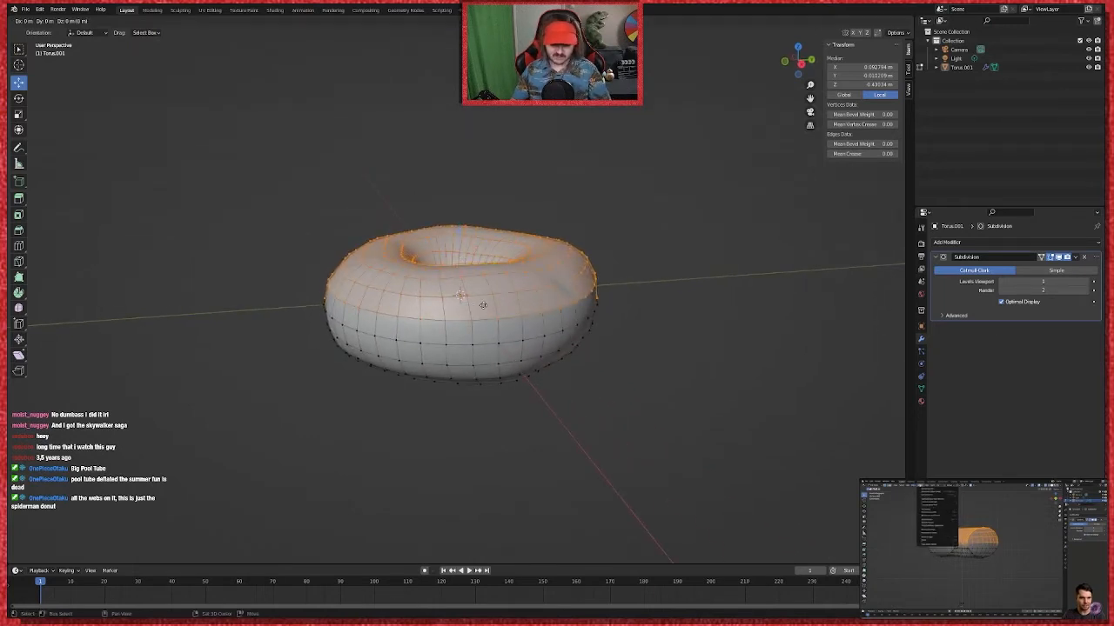
click(483, 305)
key(shift+d)
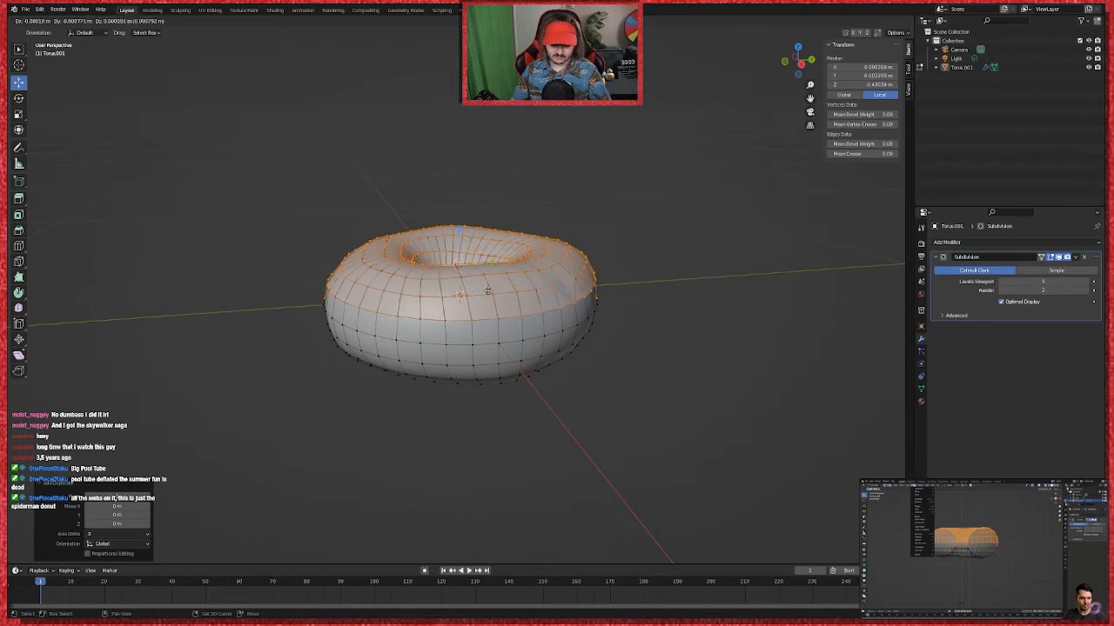
click(314, 205)
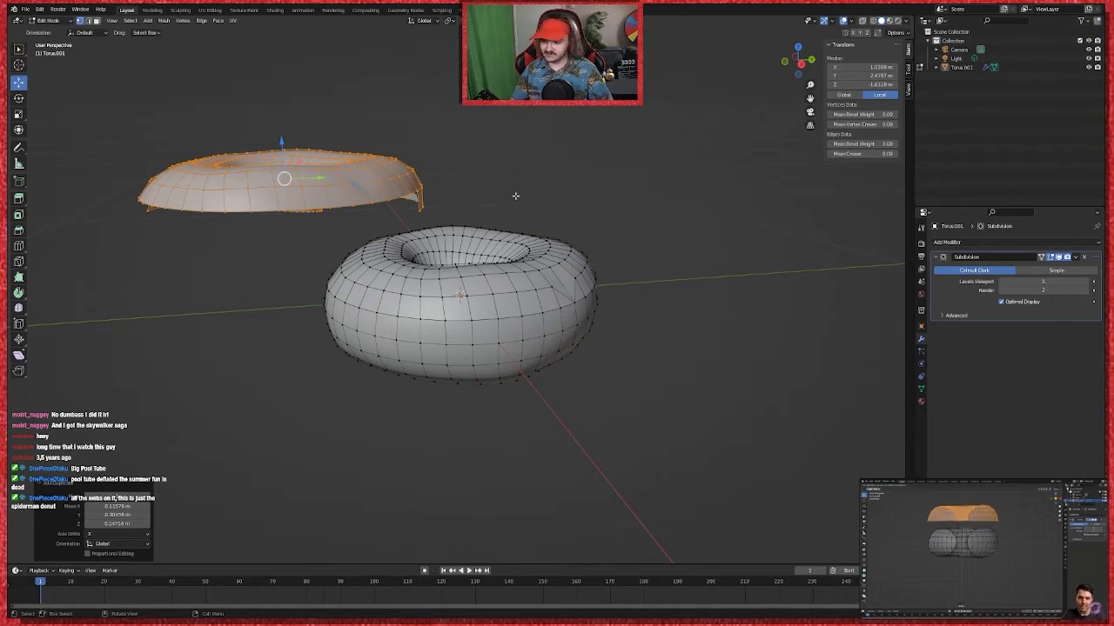
middle_drag(513, 193, 405, 198)
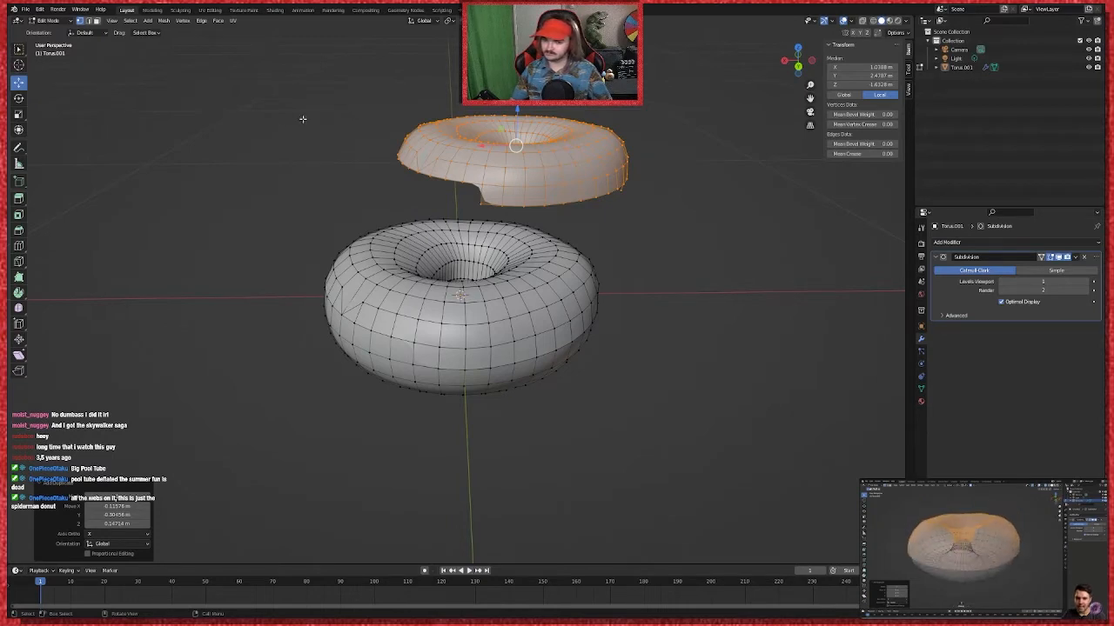
Step: Try moving the whole mesh freely in Object Mode, and clear its location
click(18, 66)
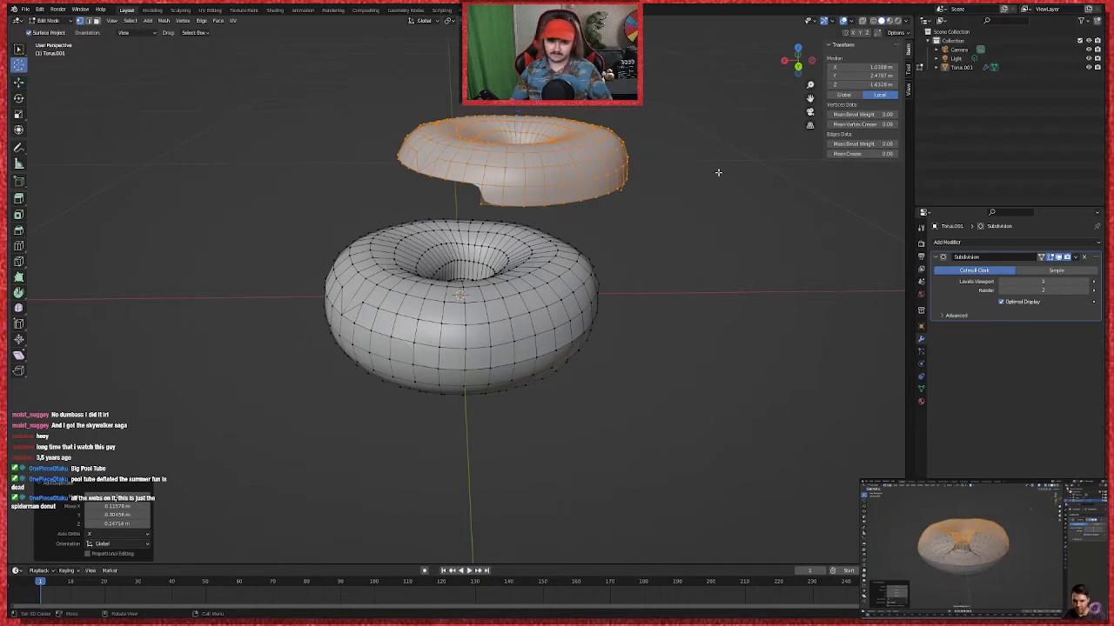
key(Tab)
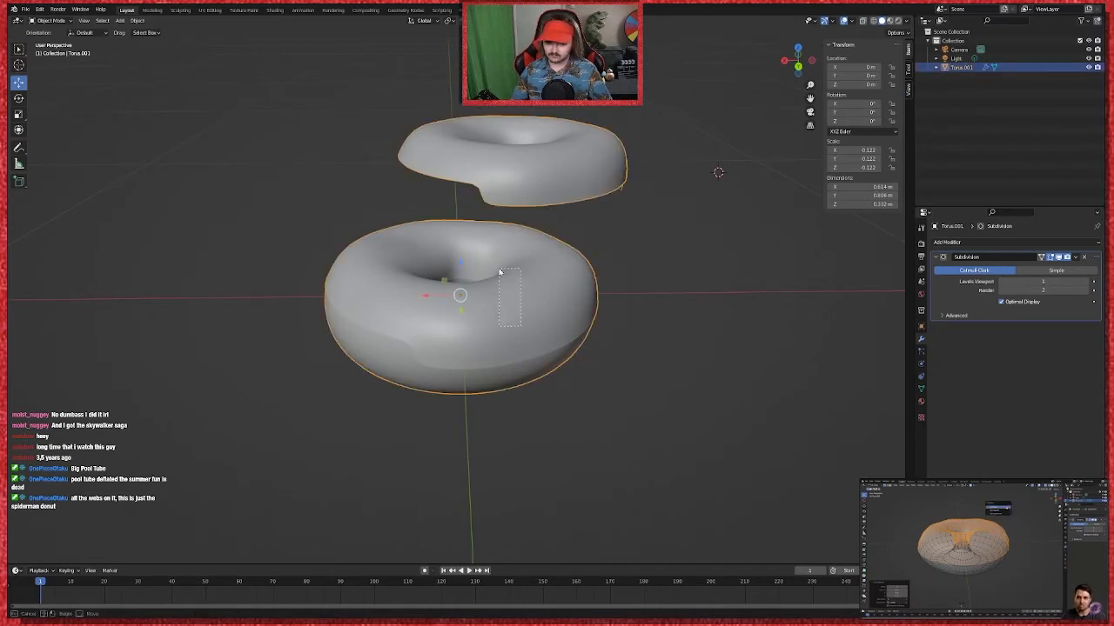
key(g)
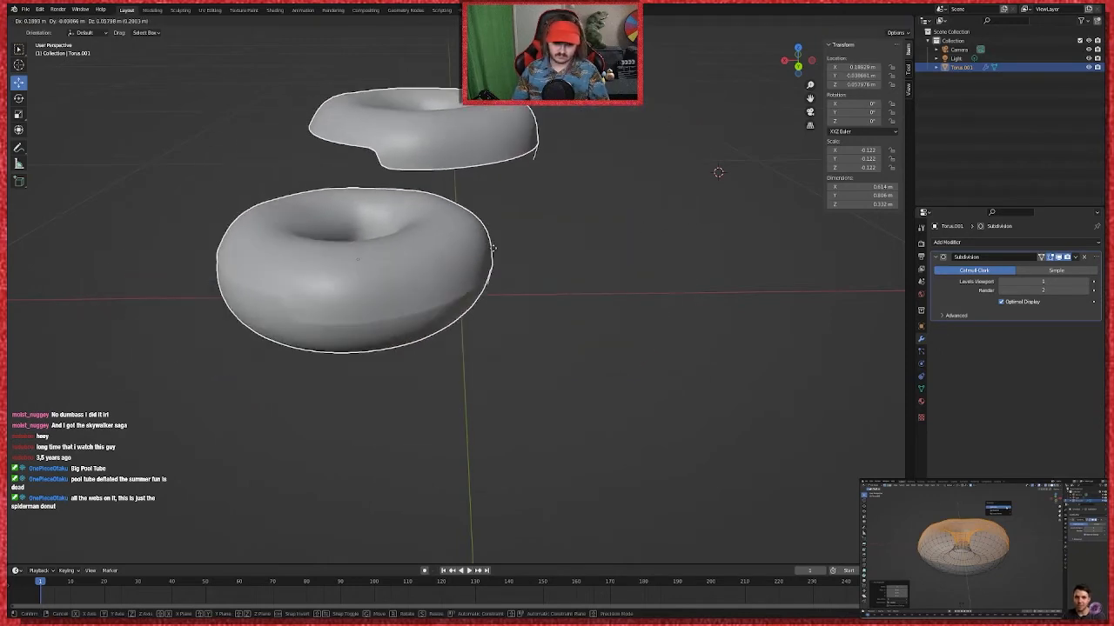
click(466, 293)
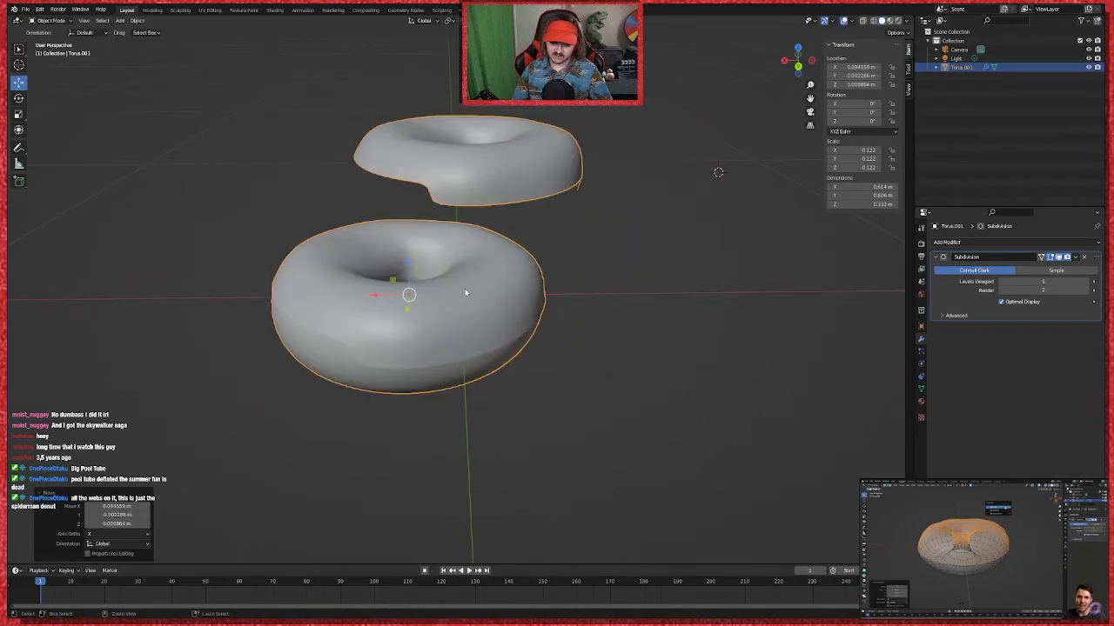
key(alt+g)
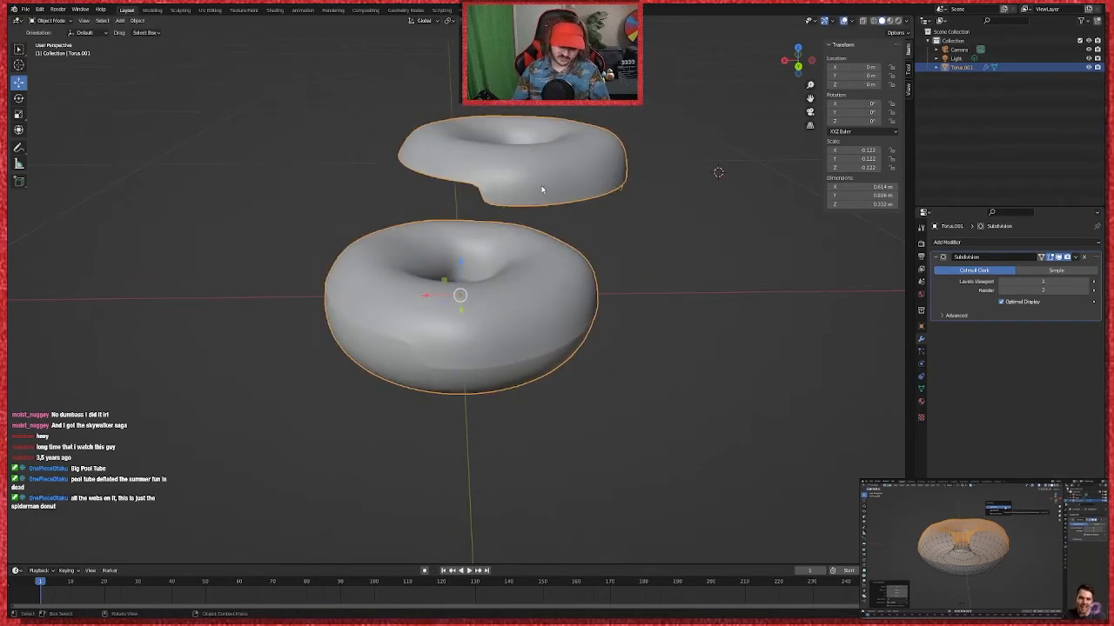
Step: Enter Edit Mode and separate the selected upper-half copy into its own object
key(Tab)
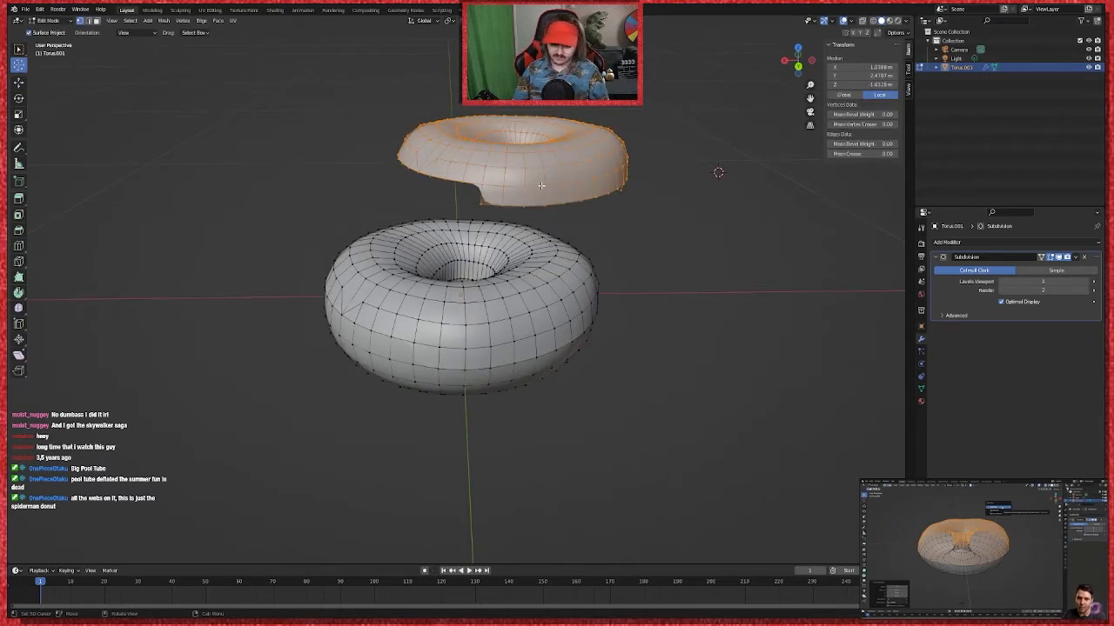
key(p)
click(542, 189)
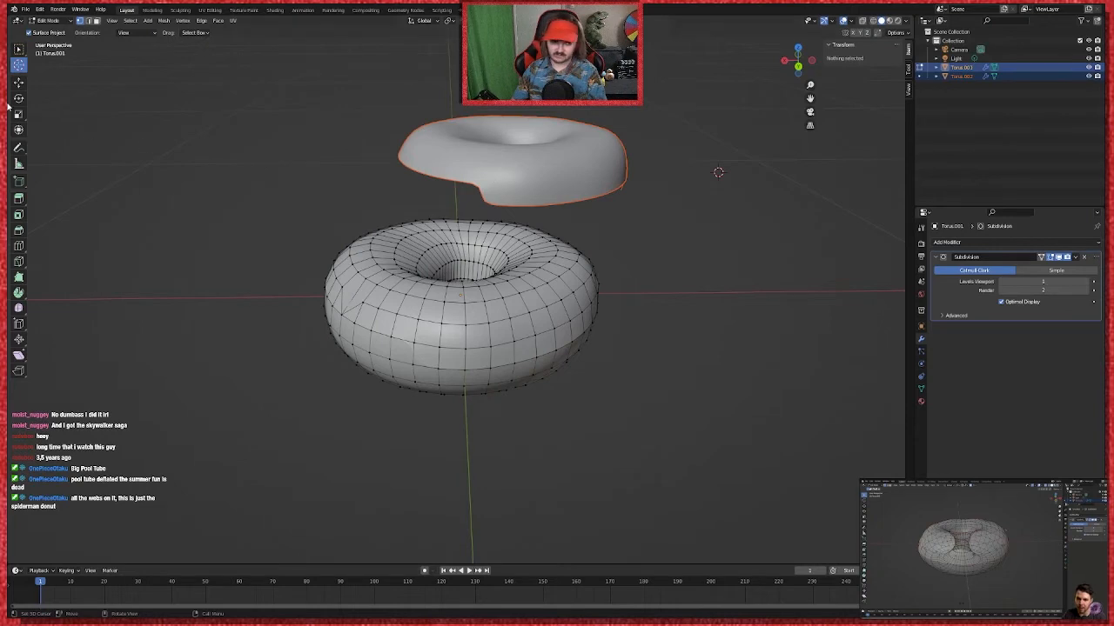
Step: Return to Object Mode with the Move tool active and select only the separated upper-half piece
click(18, 82)
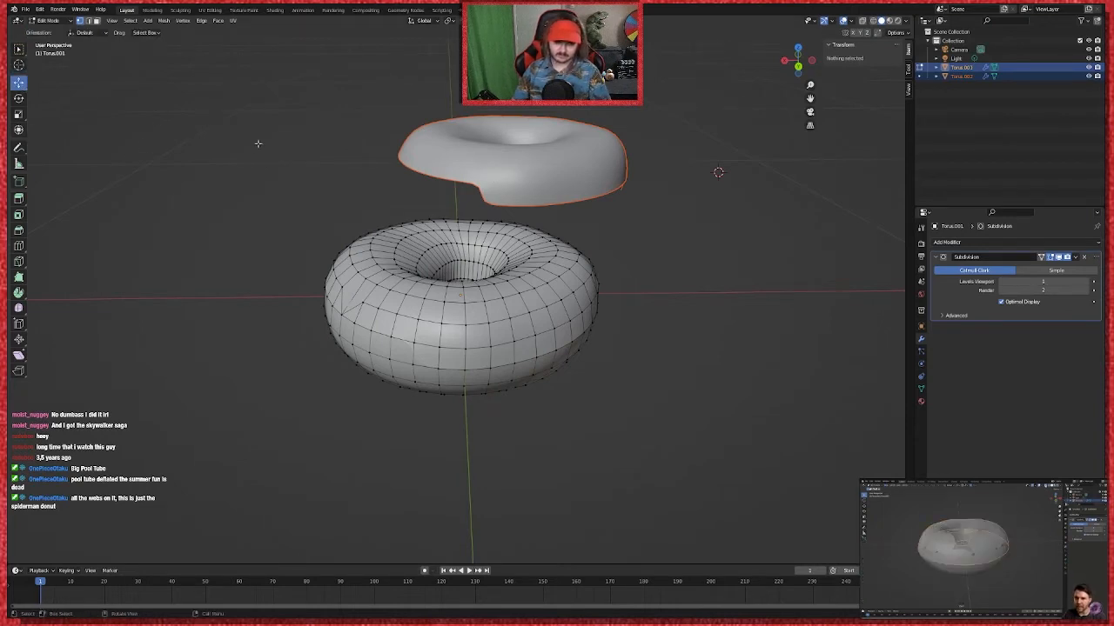
key(Tab)
click(493, 190)
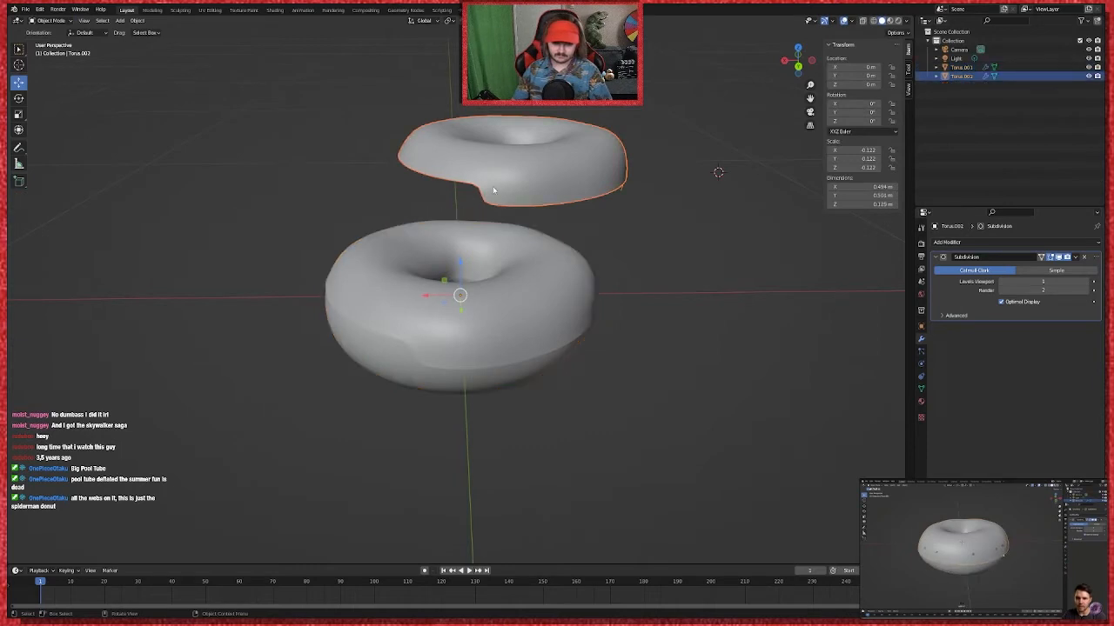
click(487, 228)
click(521, 170)
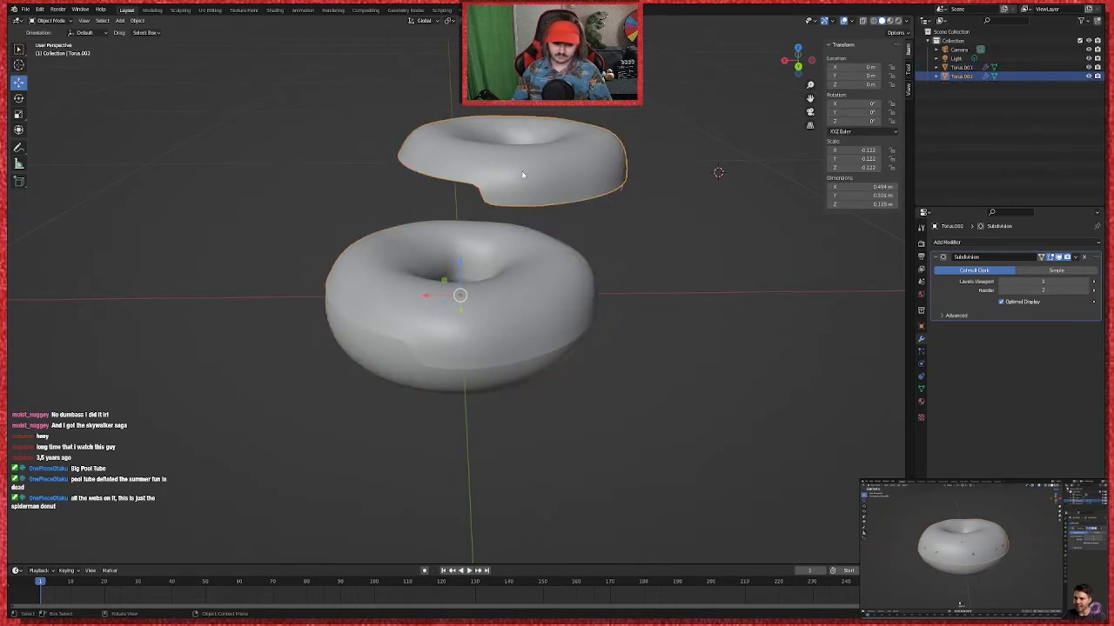
Step: Move the separated piece over the donut, lining up its hole and outline with the donut seen from above
key(g)
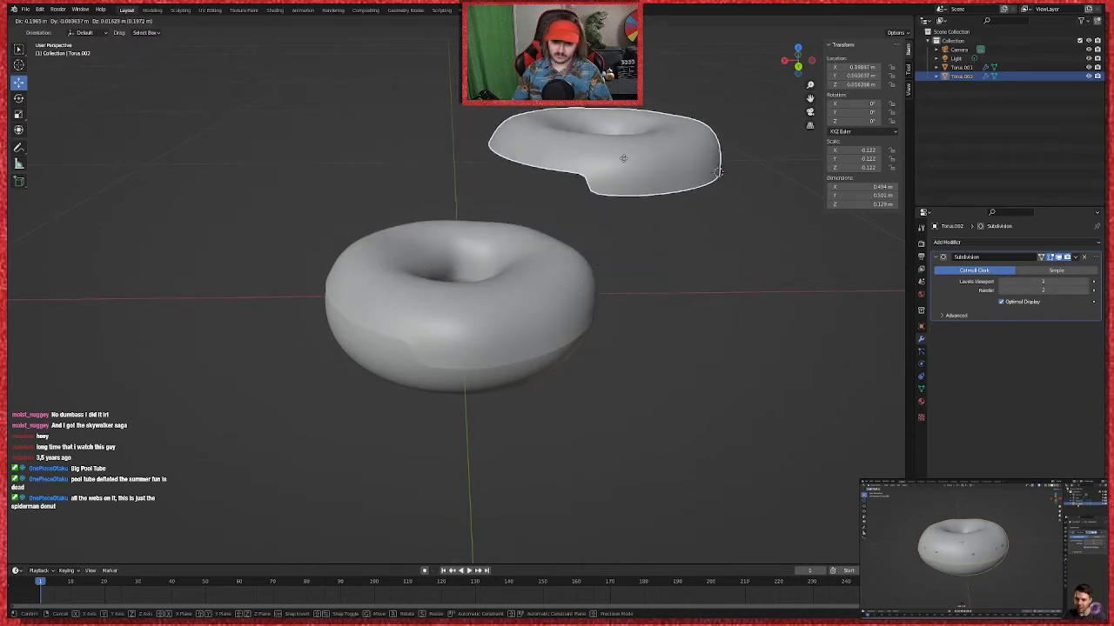
click(623, 158)
middle_drag(638, 273, 651, 304)
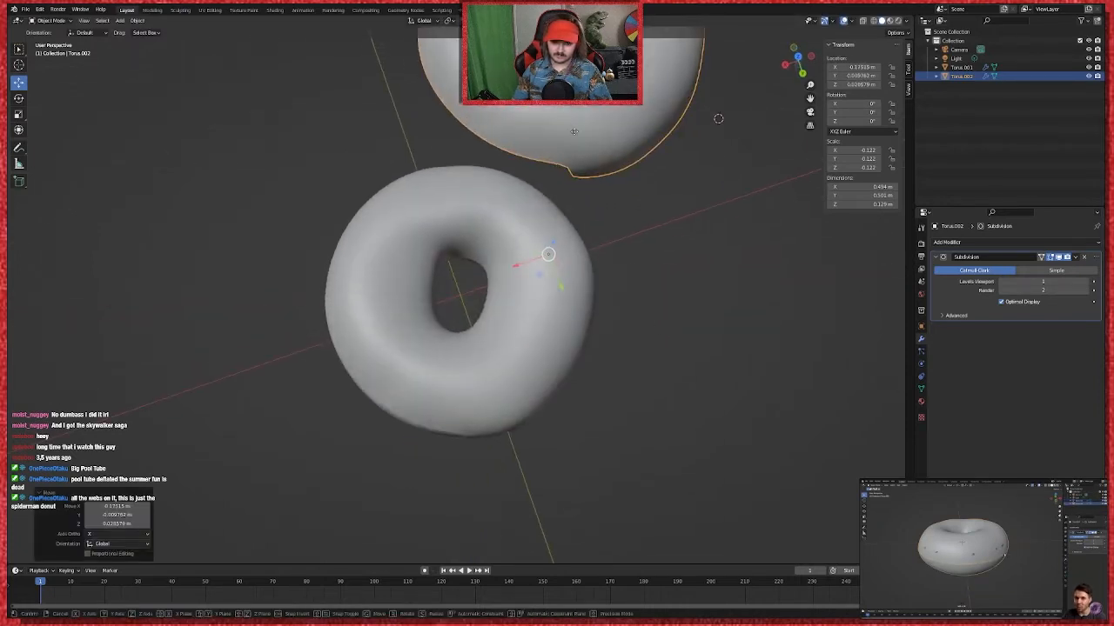
key(g)
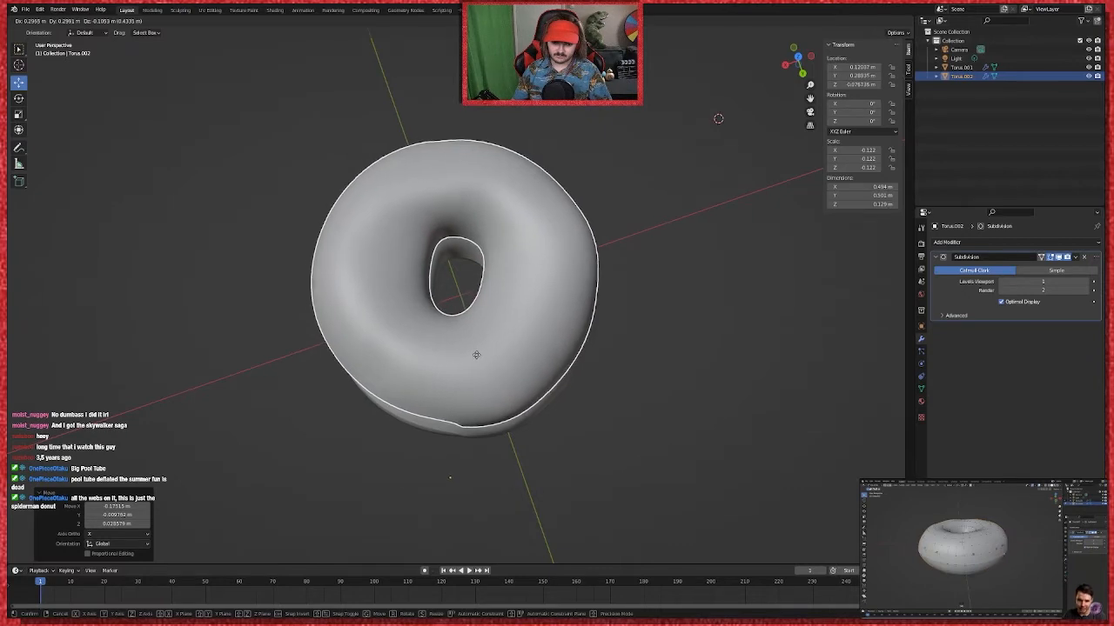
click(475, 355)
scroll(554, 340, up, 1)
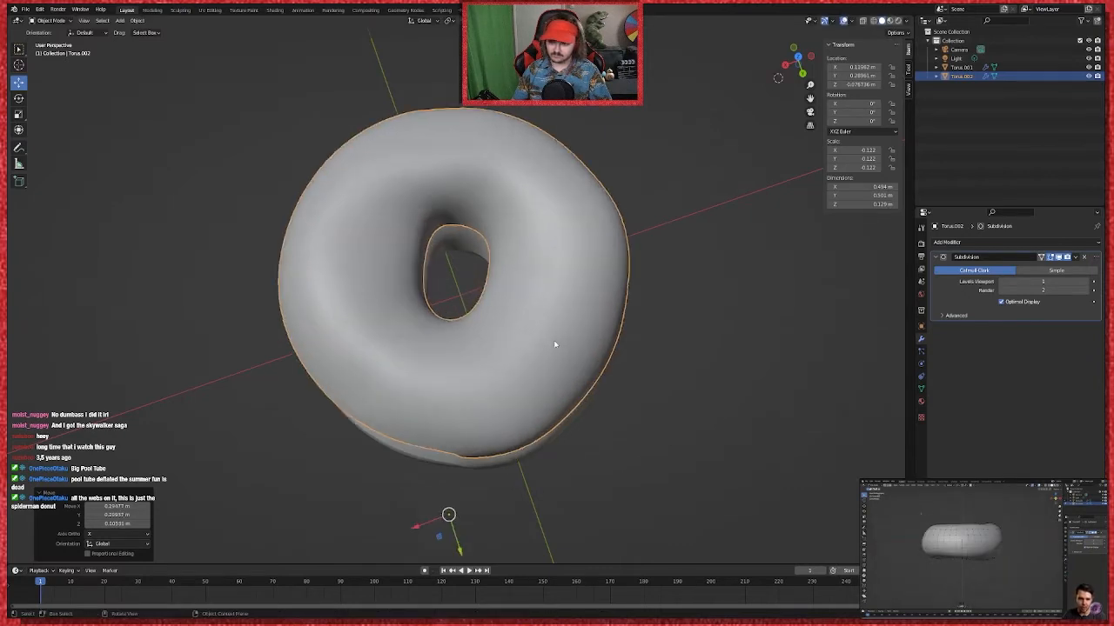
scroll(554, 345, down, 1)
middle_drag(661, 298, 770, 243)
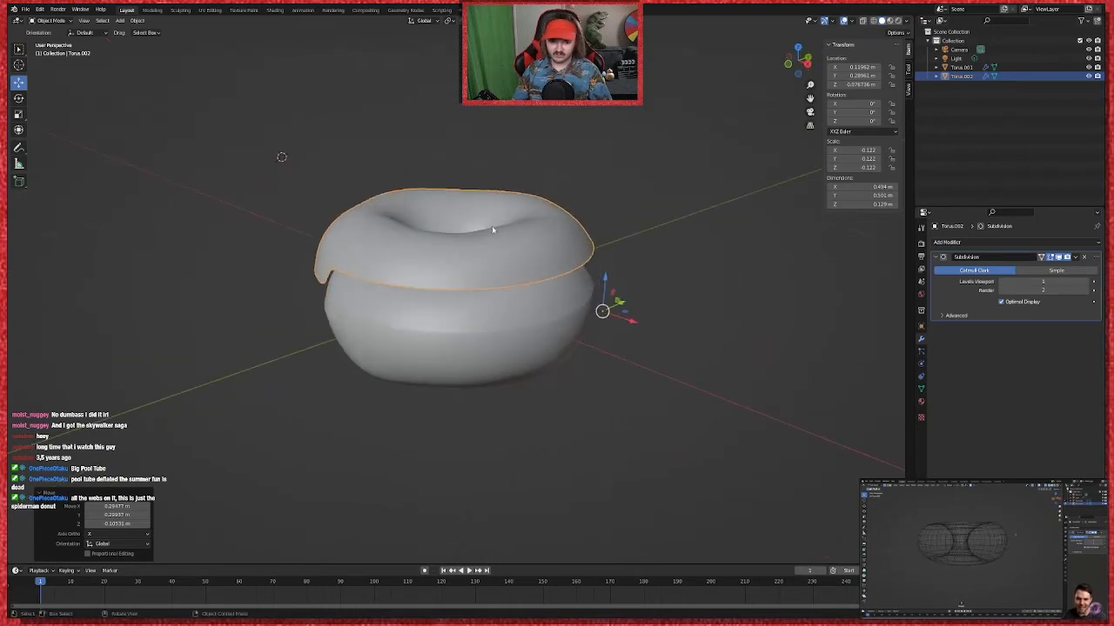
Step: Scale the upper piece along Z to about 0.151, try stretching it along Y, and undo the Y scaling
click(18, 114)
click(18, 129)
click(18, 114)
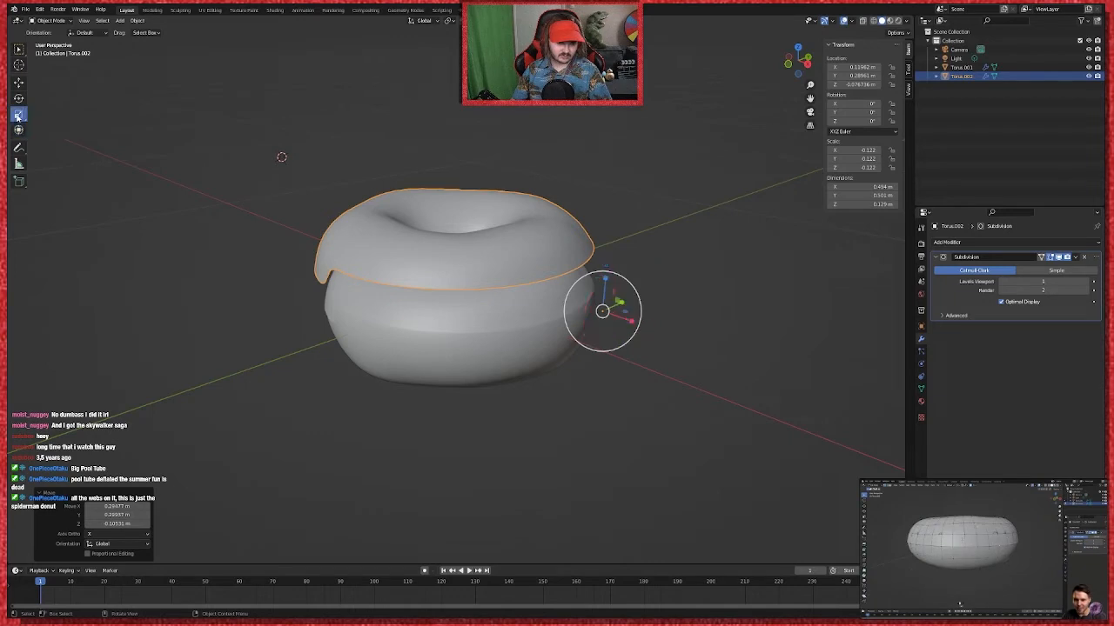
click(526, 251)
click(552, 206)
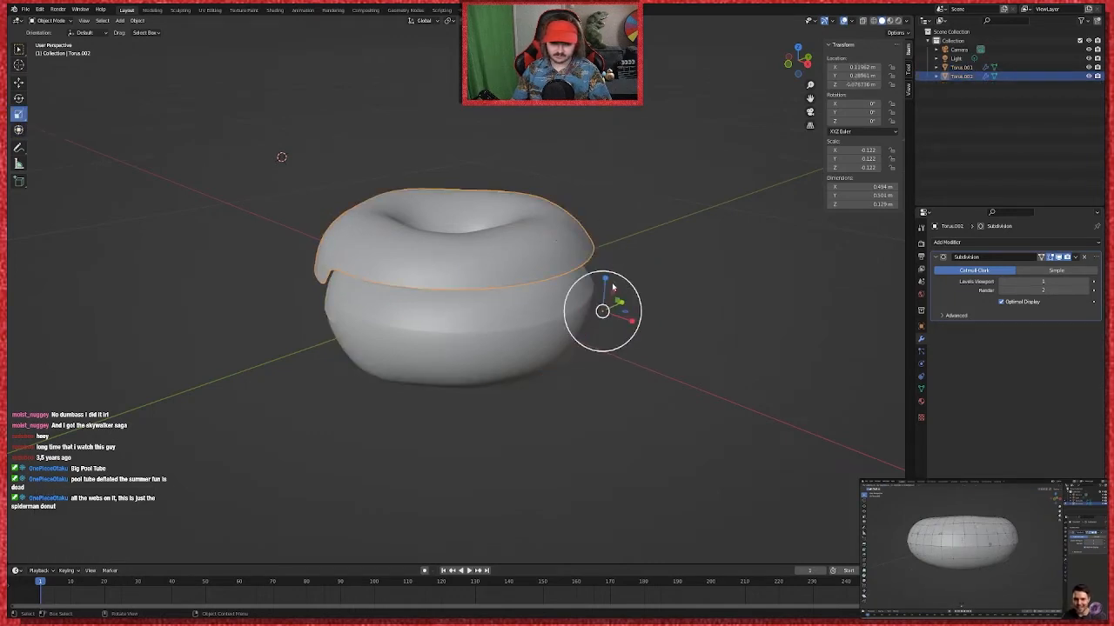
drag(605, 280, 629, 301)
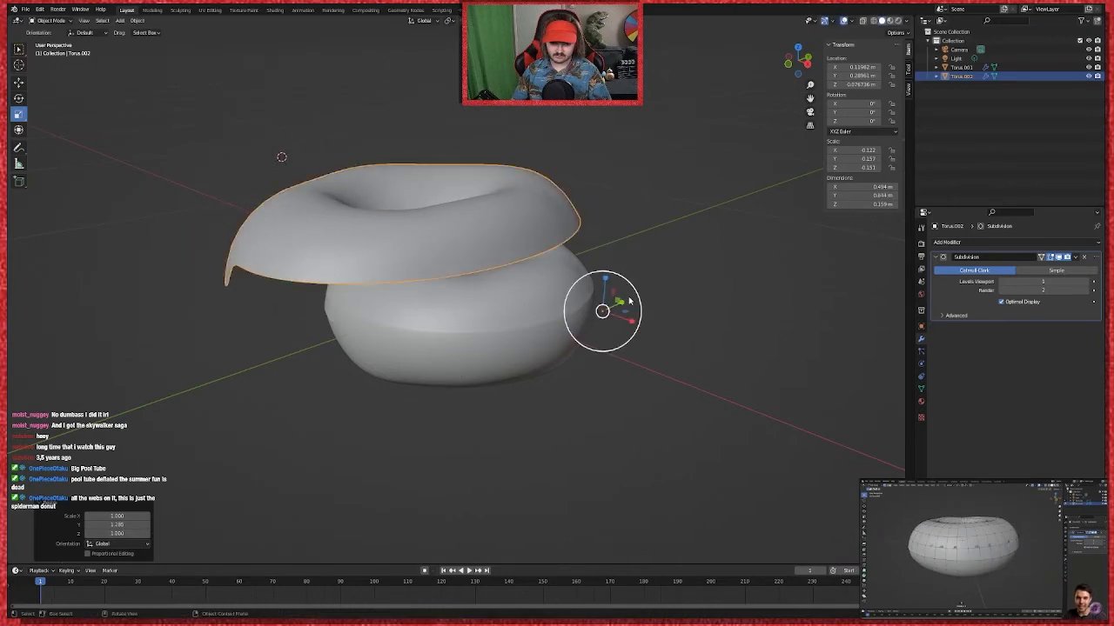
key(ctrl+z)
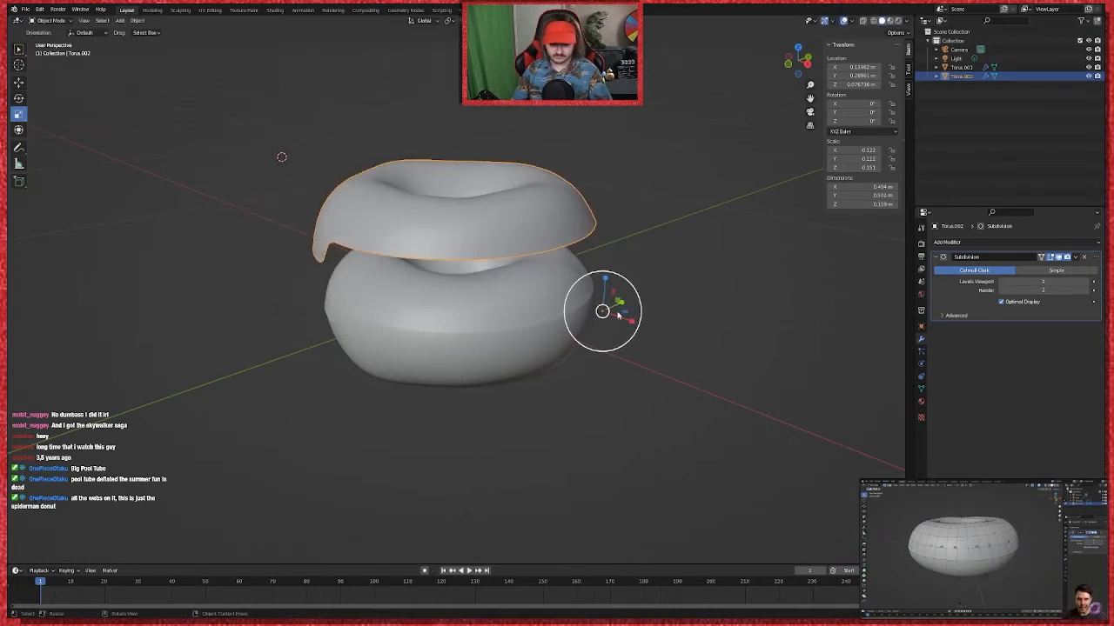
Step: Enlarge the upper piece to a scale of about 0.154 along X and 0.135 along Y
mouse_move(607, 313)
mouse_down()
mouse_move(542, 319)
mouse_move(587, 308)
mouse_up()
key(Escape)
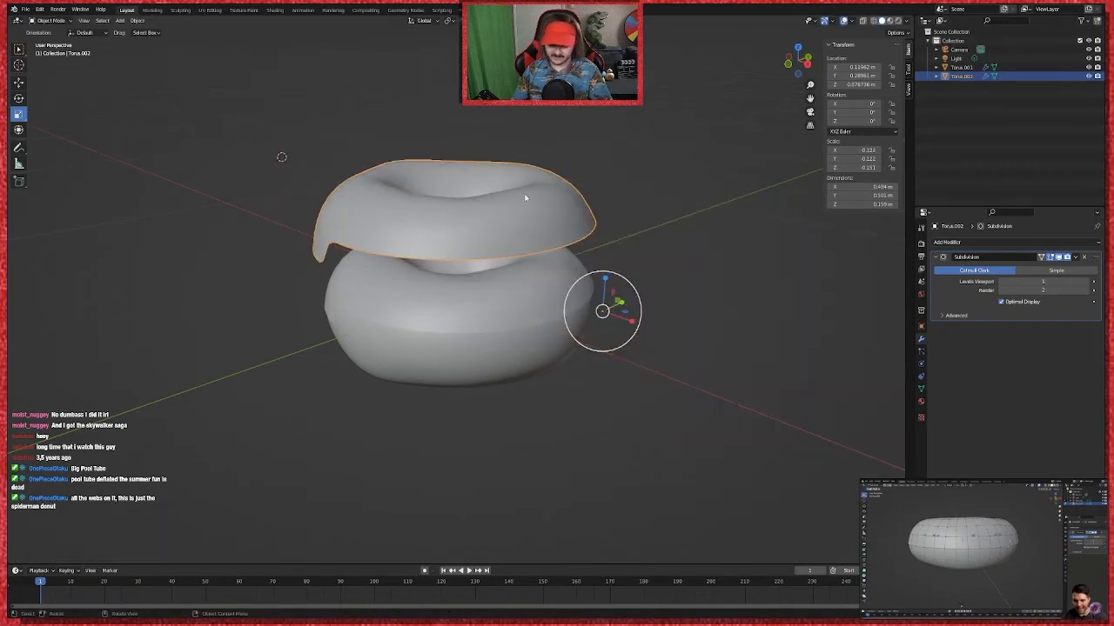
drag(632, 325, 684, 259)
middle_drag(644, 306, 637, 314)
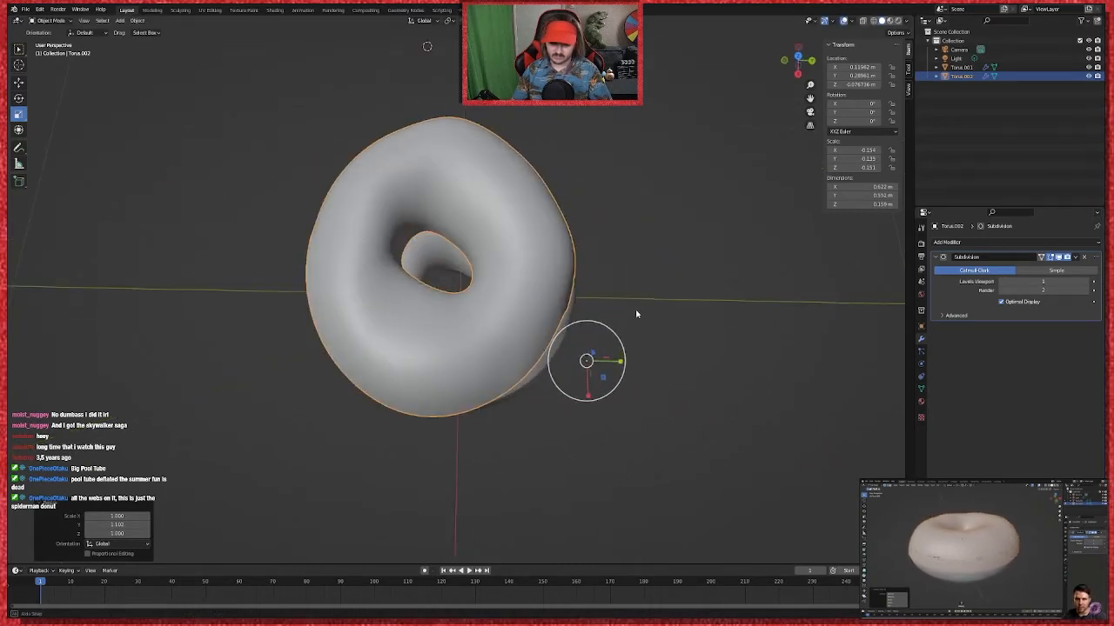
Step: Try moving the donut and upper piece together, undo the attempt, and reselect only the upper piece
drag(509, 252, 511, 253)
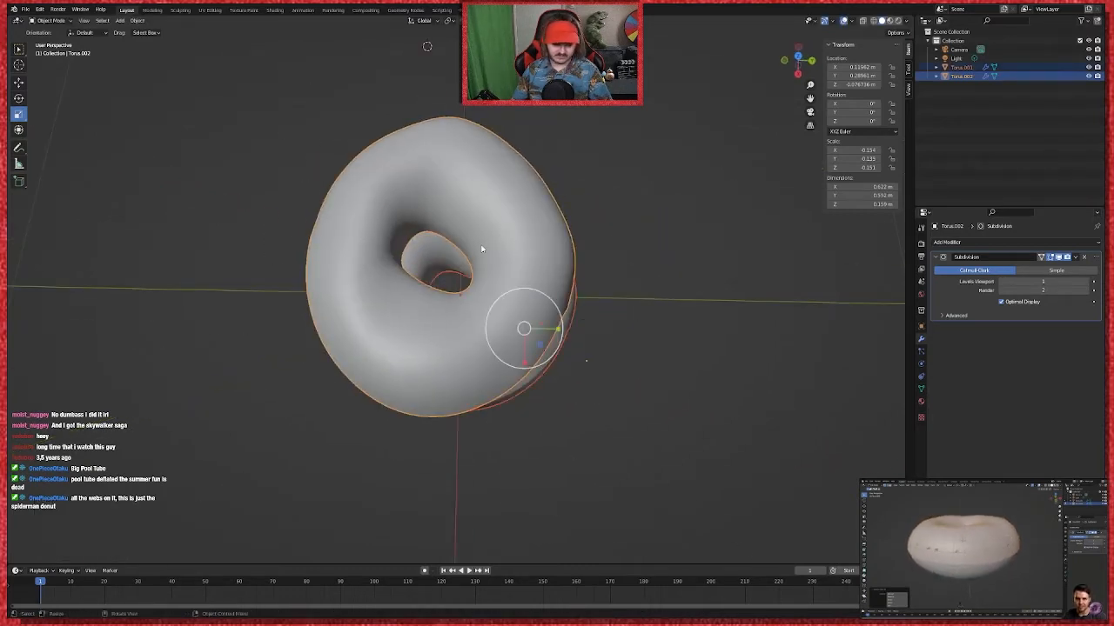
key(g)
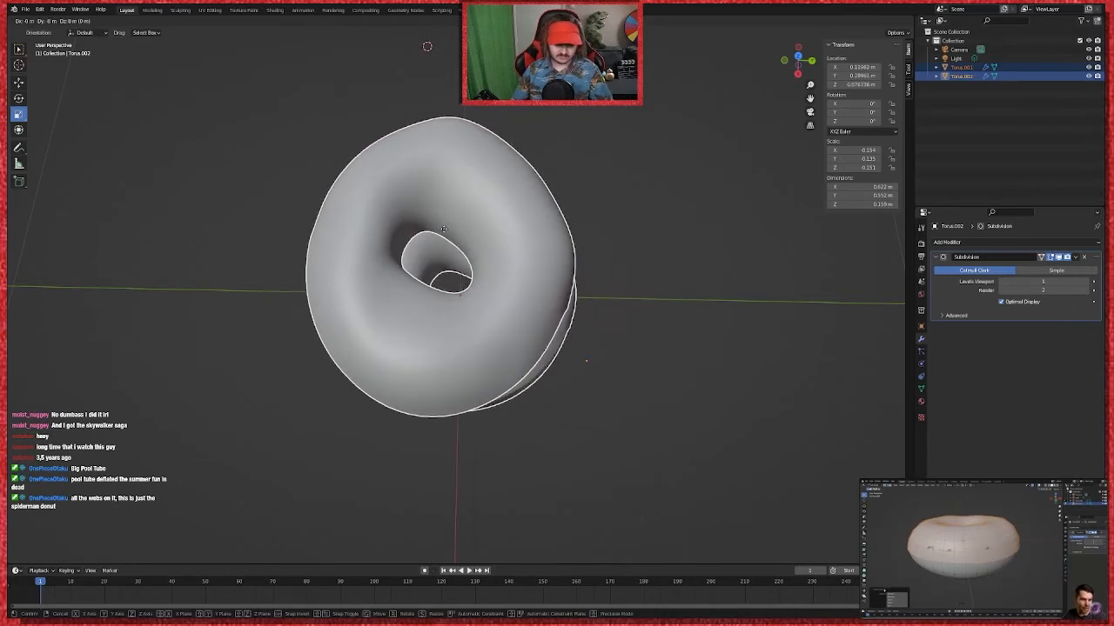
click(517, 236)
key(ctrl+z)
click(681, 229)
click(498, 189)
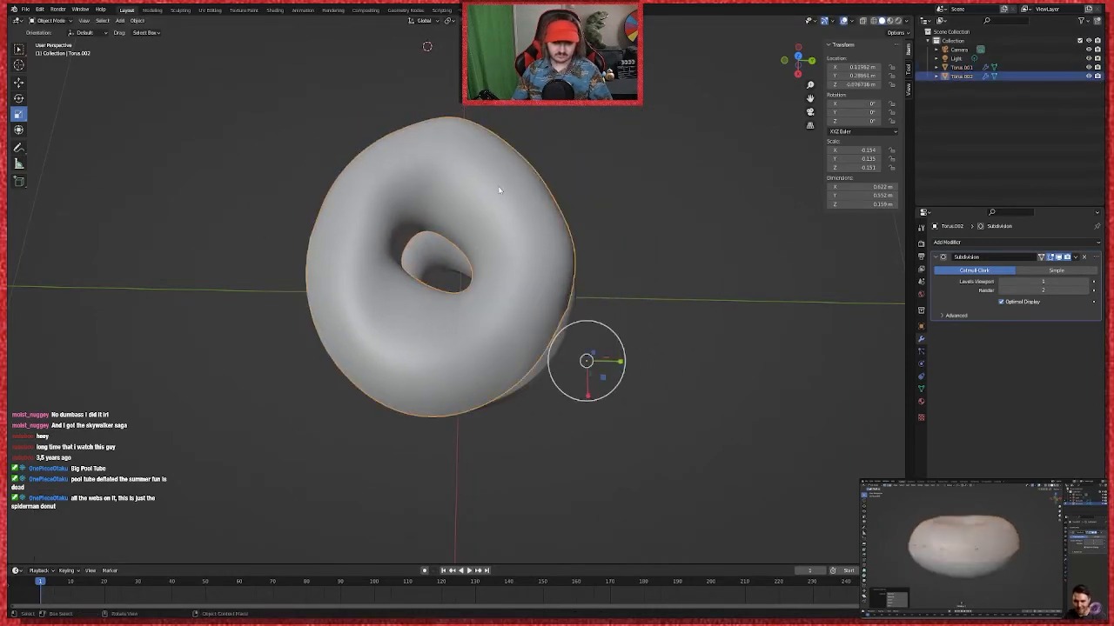
click(602, 137)
click(456, 137)
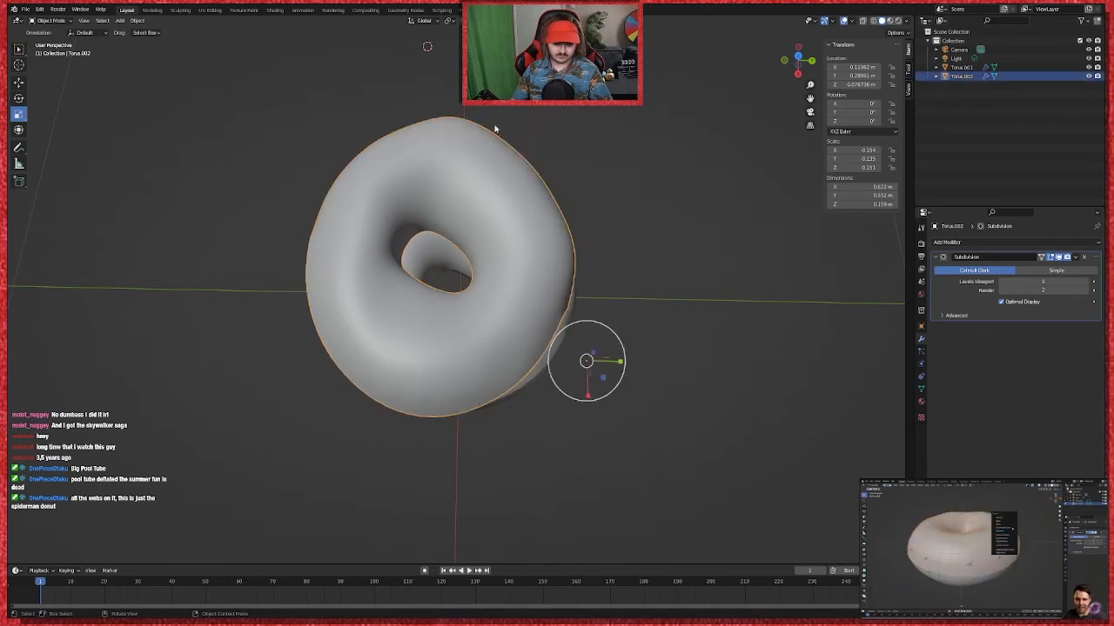
Step: Move the upper piece so its hole and outline line up with the donut seen from above
key(g)
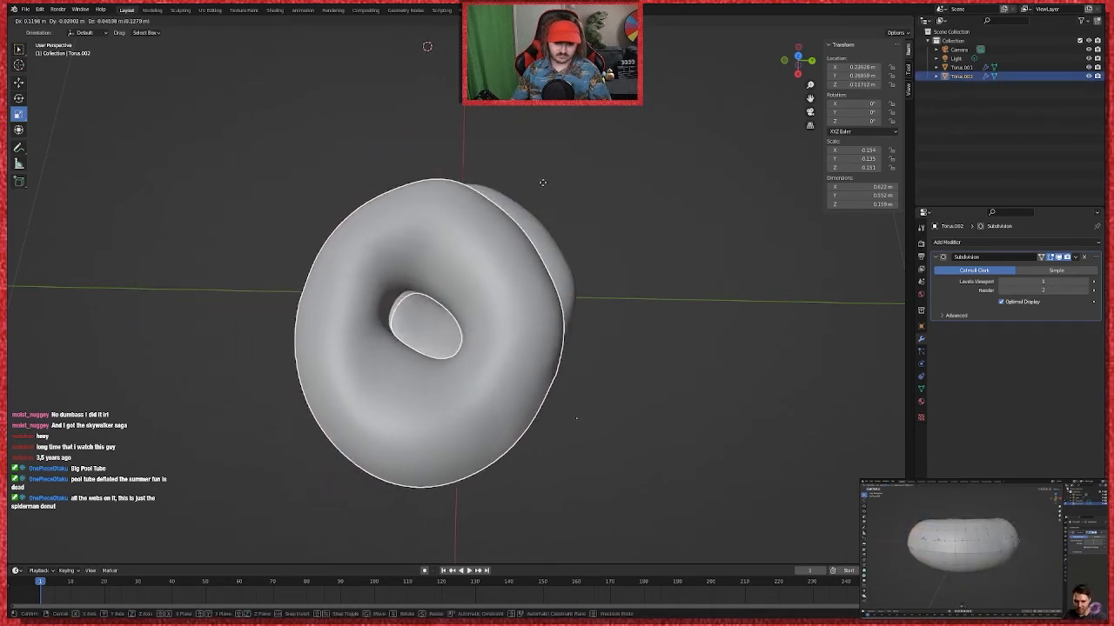
click(565, 155)
scroll(621, 206, down, 2)
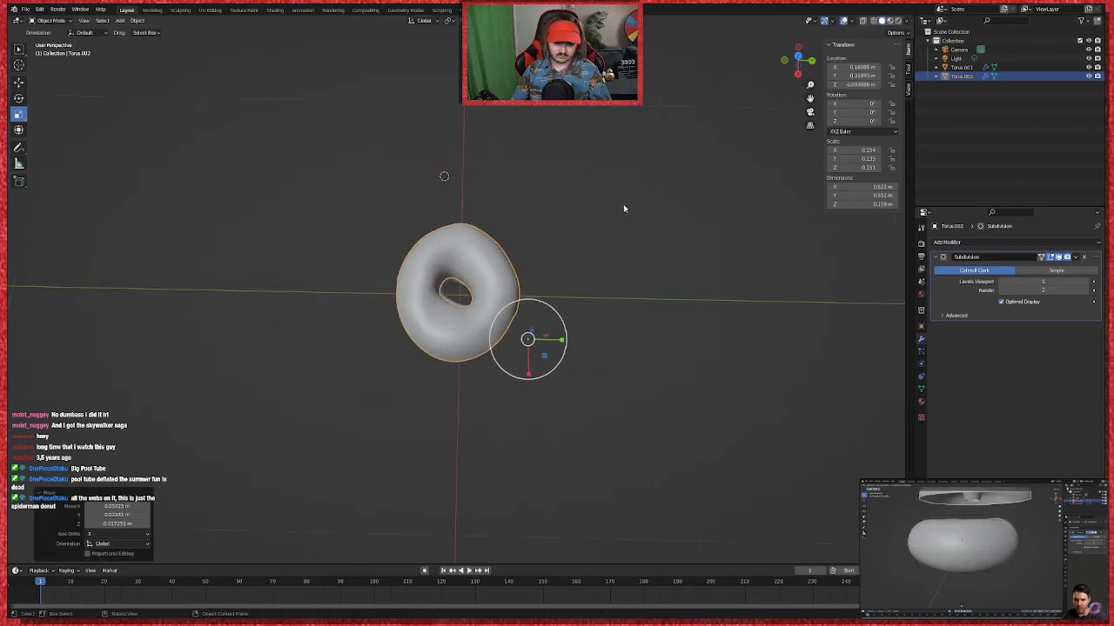
click(636, 233)
Step: Select the floating upper piece and lower it about 0.08 m along Z onto the donut
middle_drag(615, 253, 639, 189)
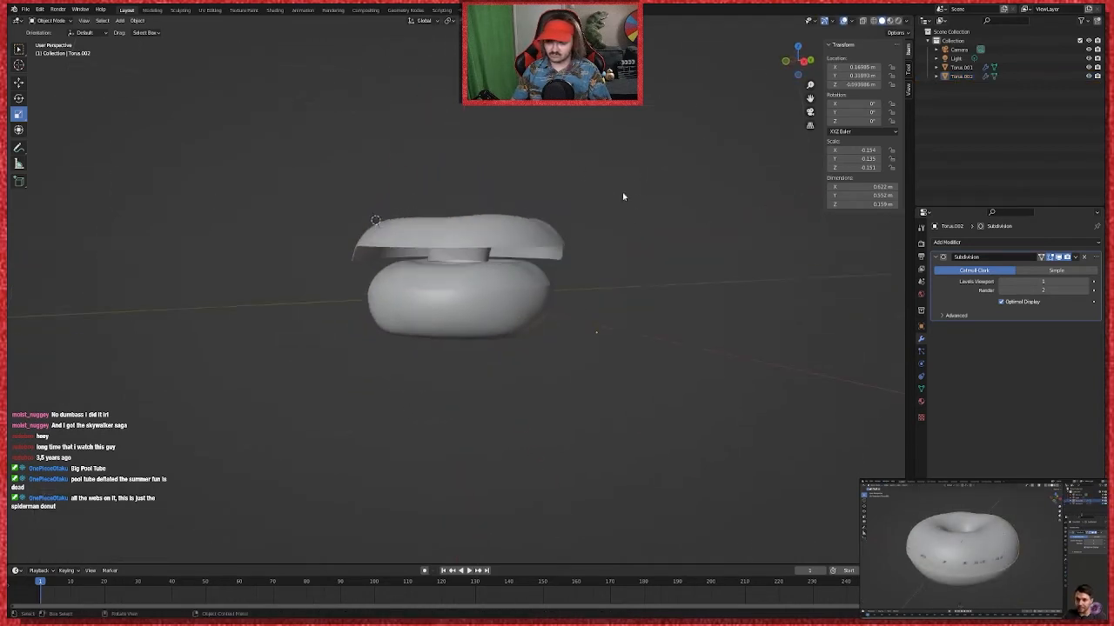
click(494, 234)
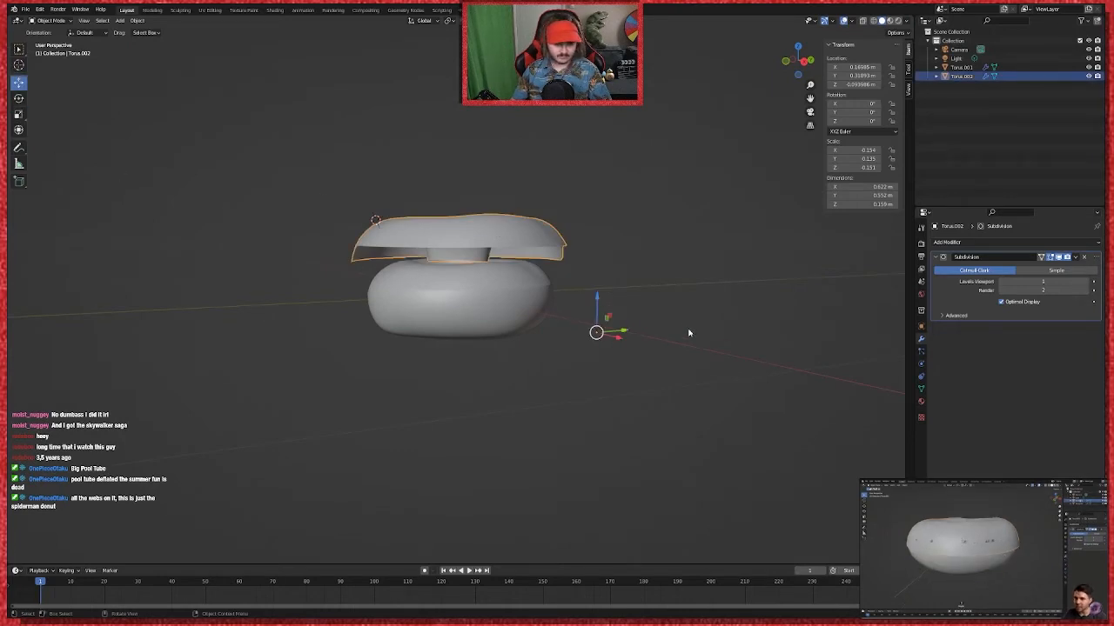
drag(600, 313, 601, 346)
Step: Scale the upper piece to about 0.126 along X and move it back over the donut
middle_drag(649, 291, 579, 195)
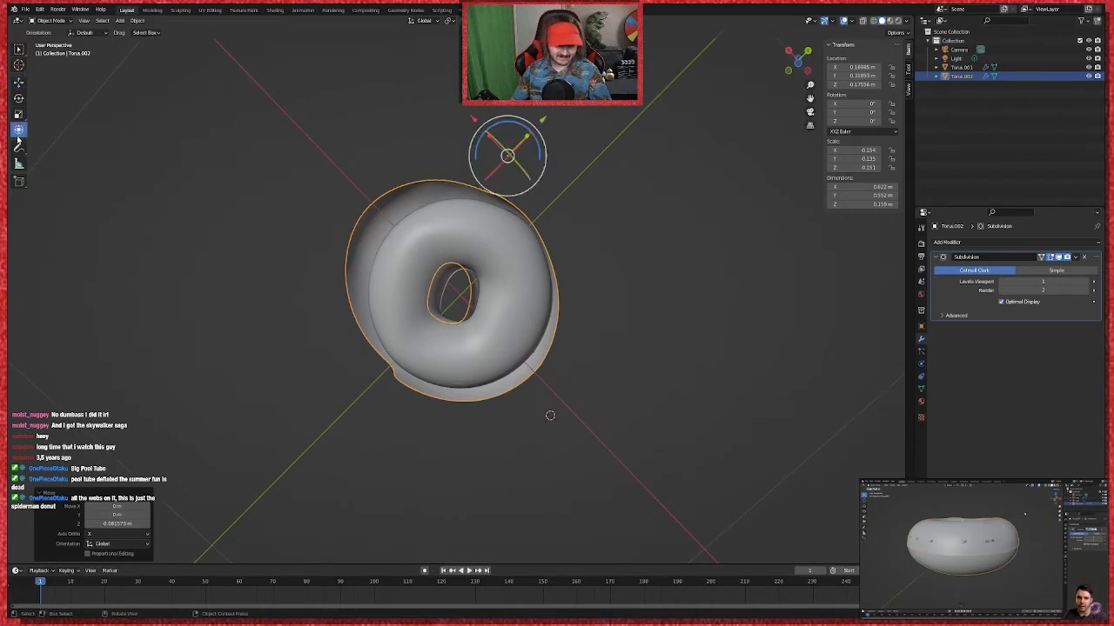
click(18, 114)
drag(479, 131, 488, 133)
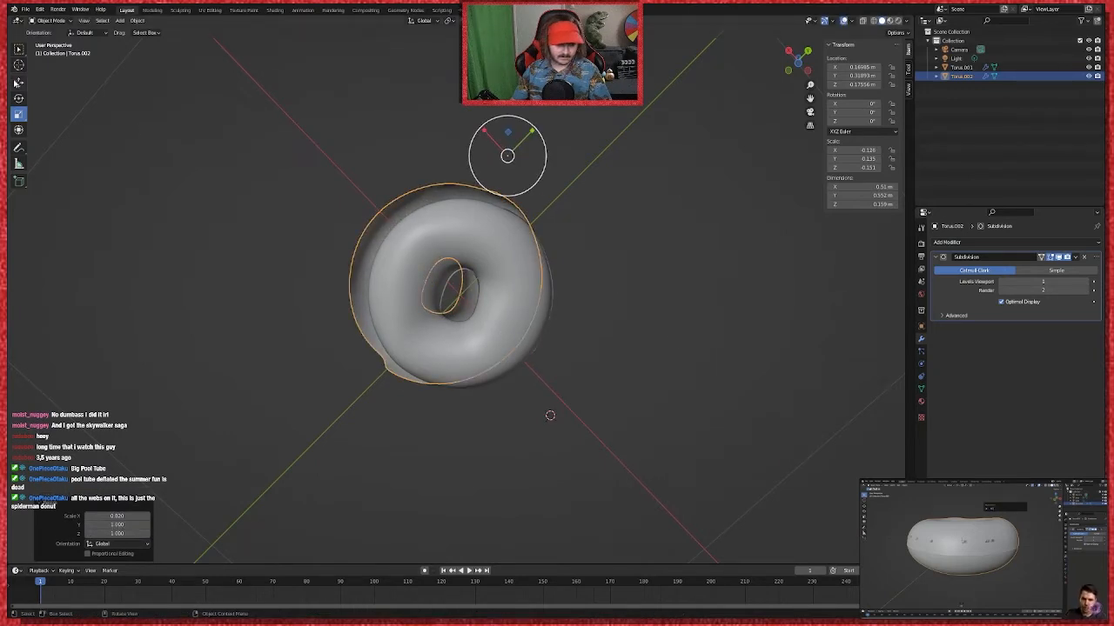
key(shift+space)
key(g)
mouse_move(424, 228)
mouse_down()
mouse_move(474, 227)
mouse_move(432, 222)
mouse_up()
Step: Try stretching the upper piece along X to a scale of about 0.235, and undo the scaling
middle_drag(586, 242, 645, 333)
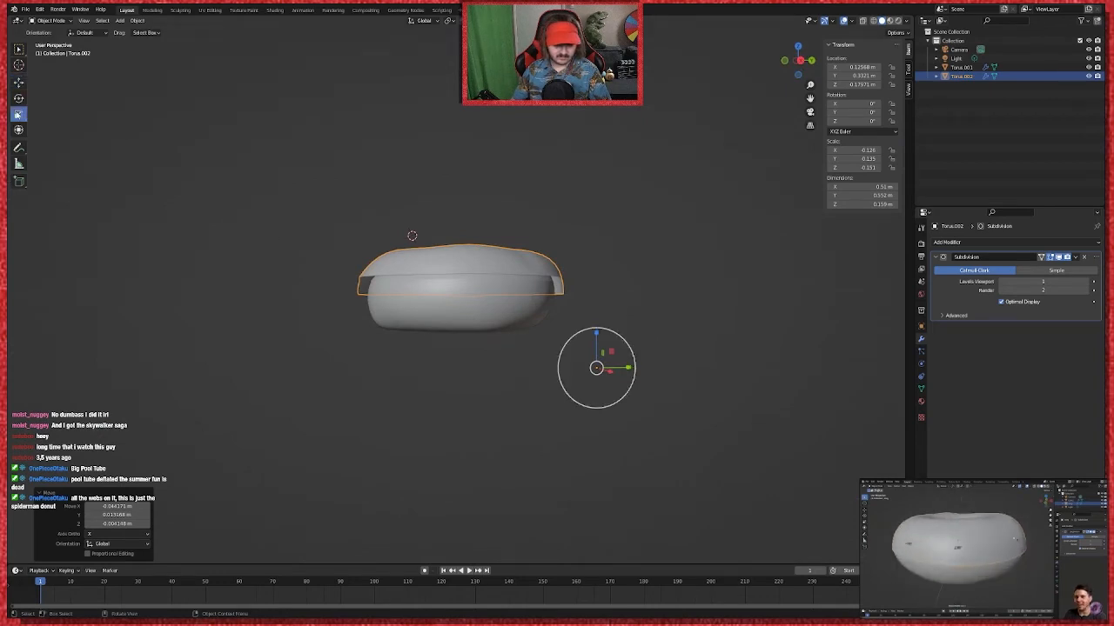
drag(613, 374, 568, 370)
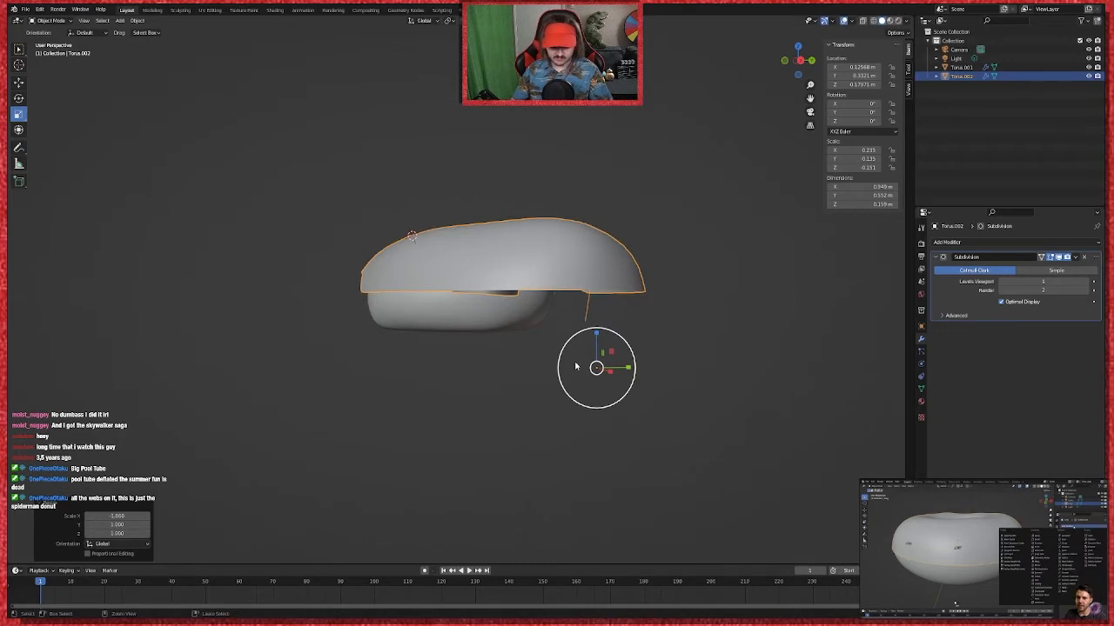
key(ctrl+z)
Step: Scale the upper piece to about 0.125 along X and 0.121 along Y to match the donut's outline
mouse_move(686, 264)
middle_down()
mouse_move(688, 330)
mouse_move(668, 260)
middle_up()
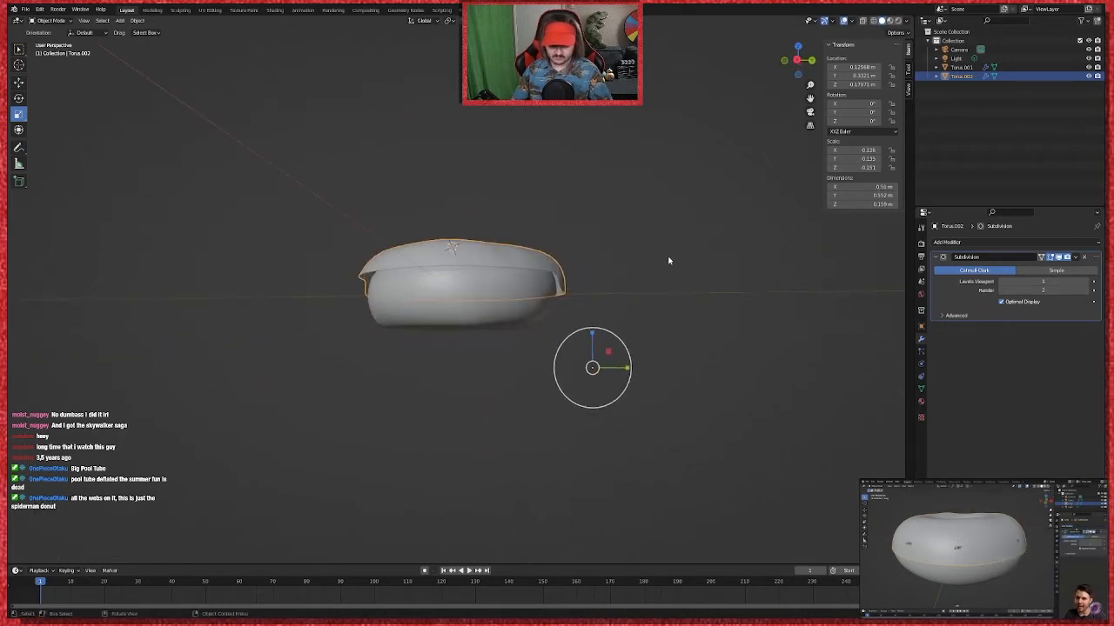
scroll(668, 257, up, 4)
scroll(694, 326, down, 1)
middle_drag(730, 327, 595, 223)
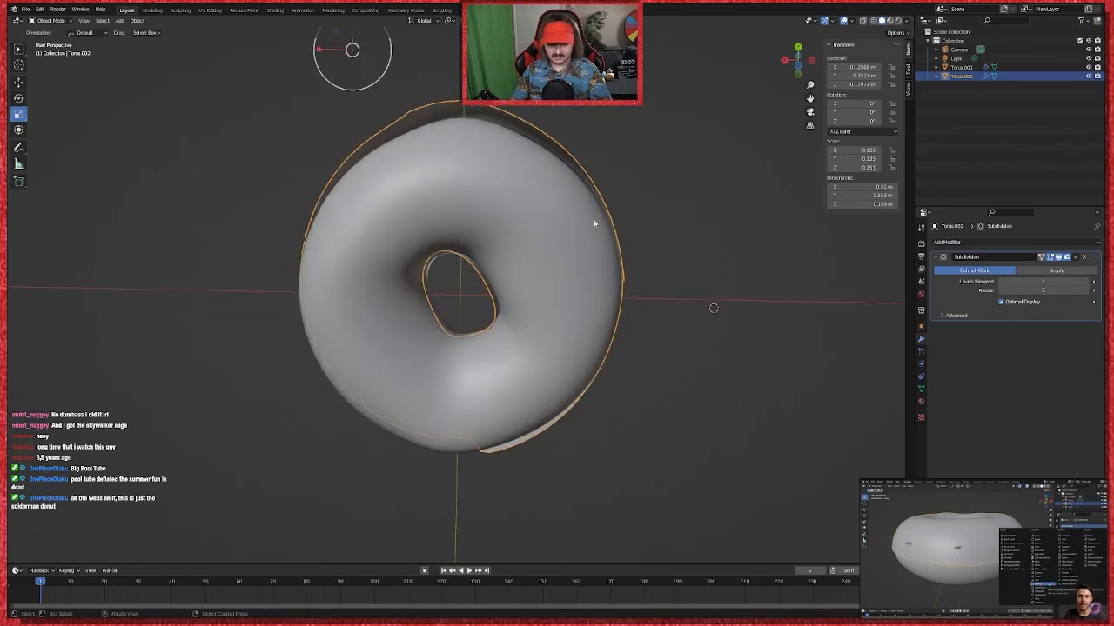
key(s)
key(x)
click(677, 306)
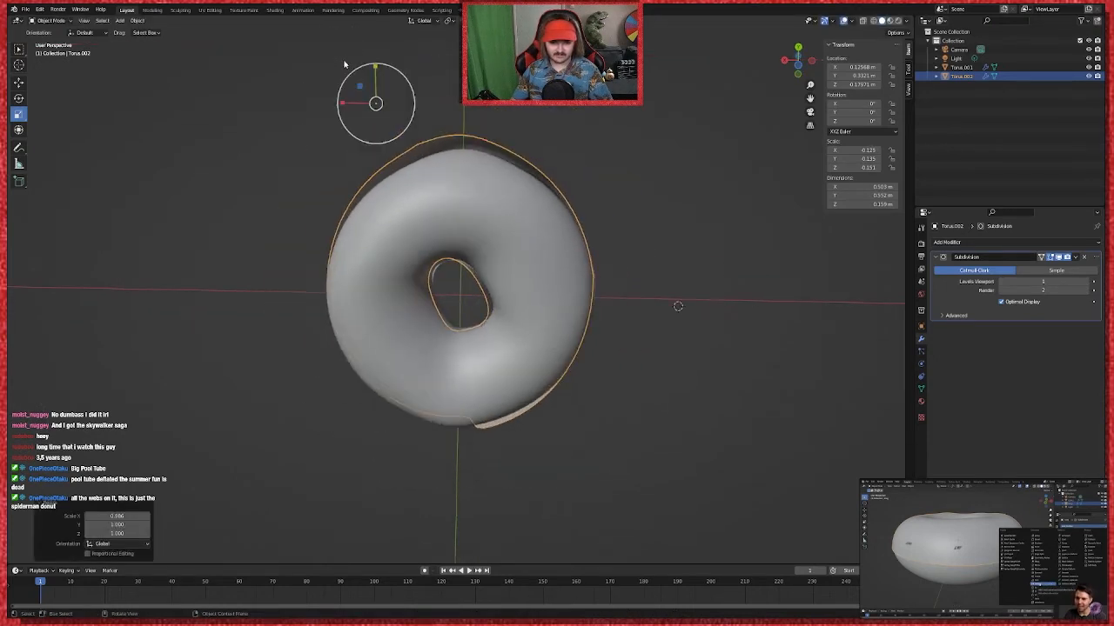
key(s)
key(y)
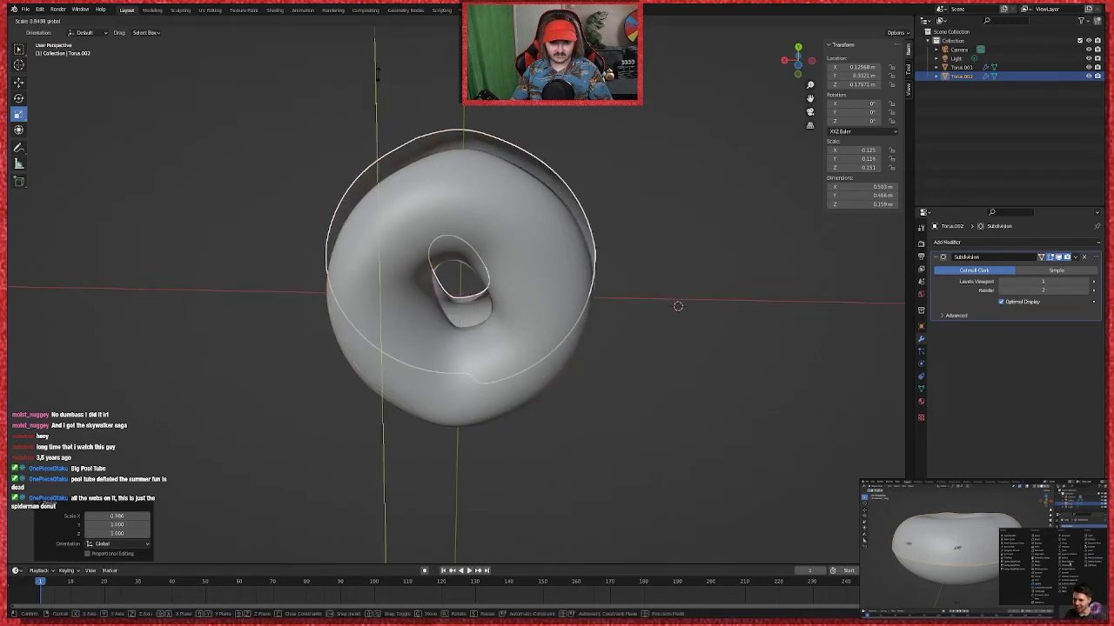
click(501, 165)
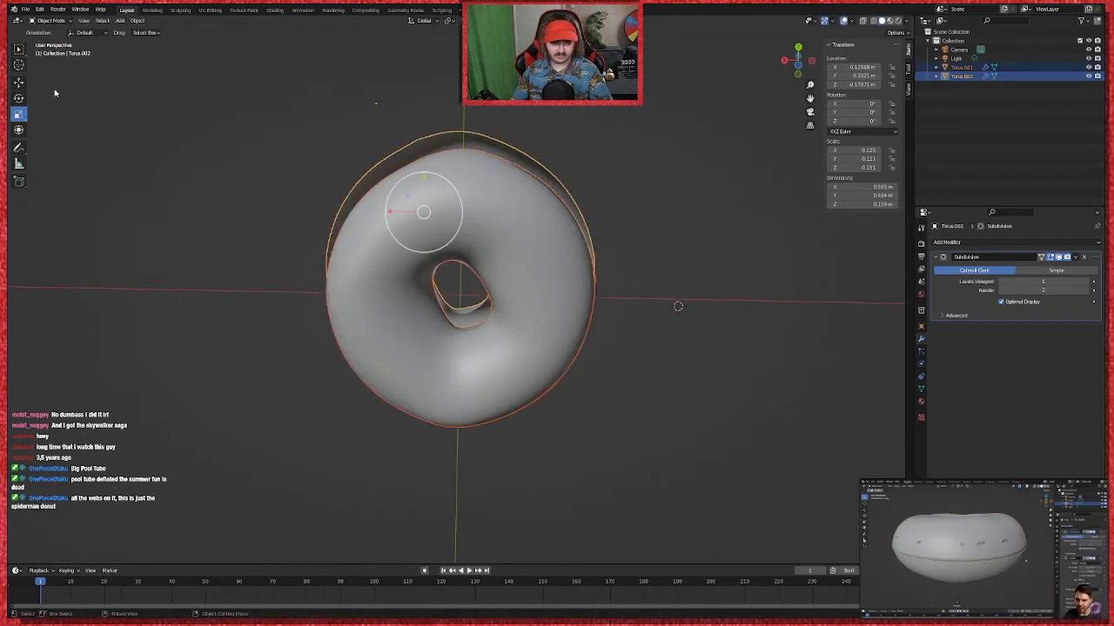
Step: Select only the upper piece and move it until its outline and hole cover the donut's
click(18, 82)
click(179, 140)
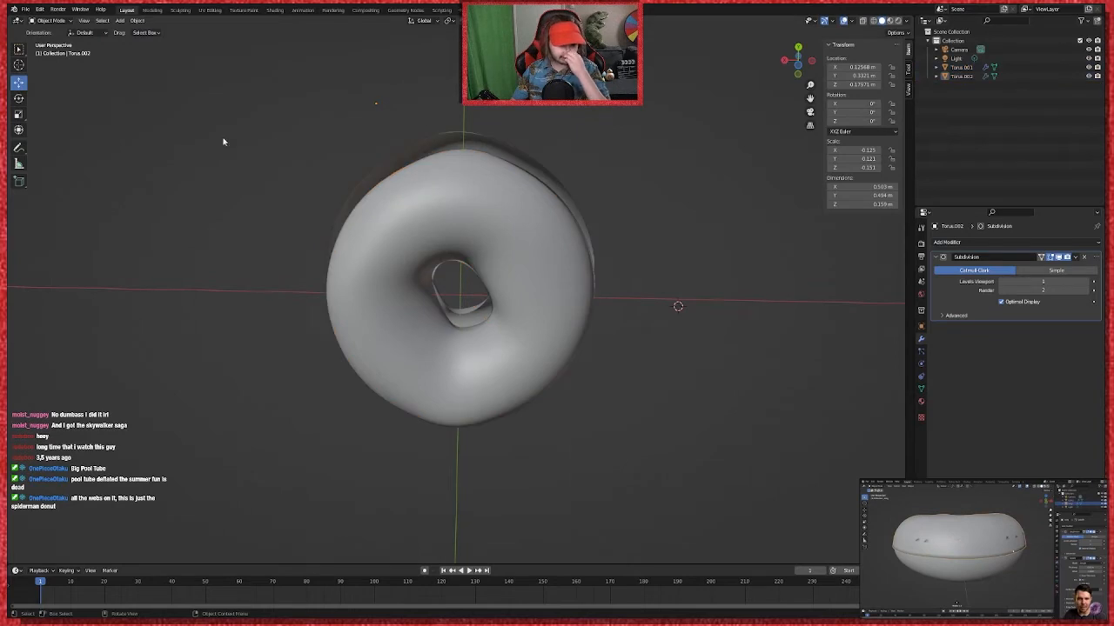
click(402, 151)
mouse_move(401, 151)
mouse_down()
mouse_move(400, 169)
mouse_move(479, 181)
mouse_move(402, 169)
mouse_up()
Step: Examine how the upper piece fits around the donut from several angles, including its mesh in Edit Mode
middle_drag(660, 209, 868, 284)
scroll(661, 252, up, 3)
middle_drag(651, 250, 592, 421)
scroll(603, 411, down, 3)
middle_drag(661, 339, 682, 381)
key(Tab)
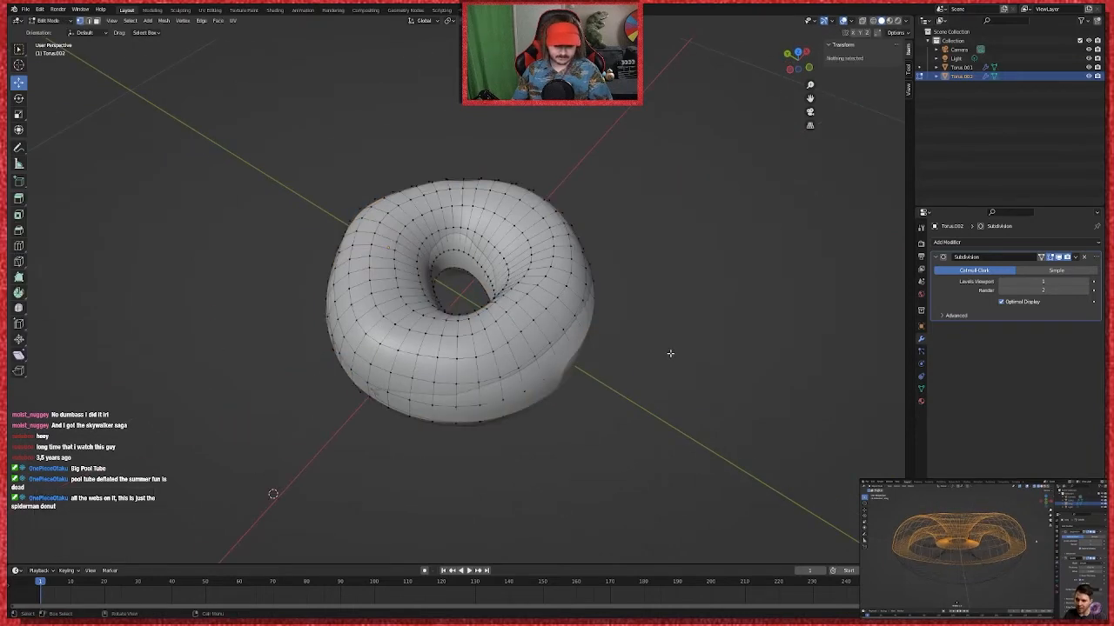
key(Tab)
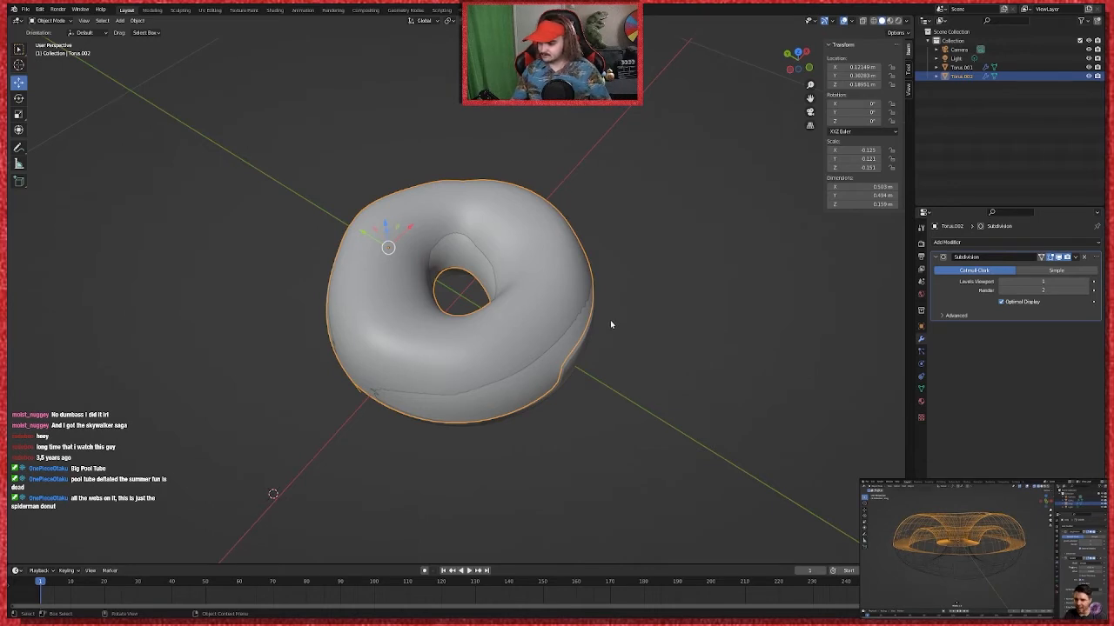
middle_drag(610, 324, 607, 285)
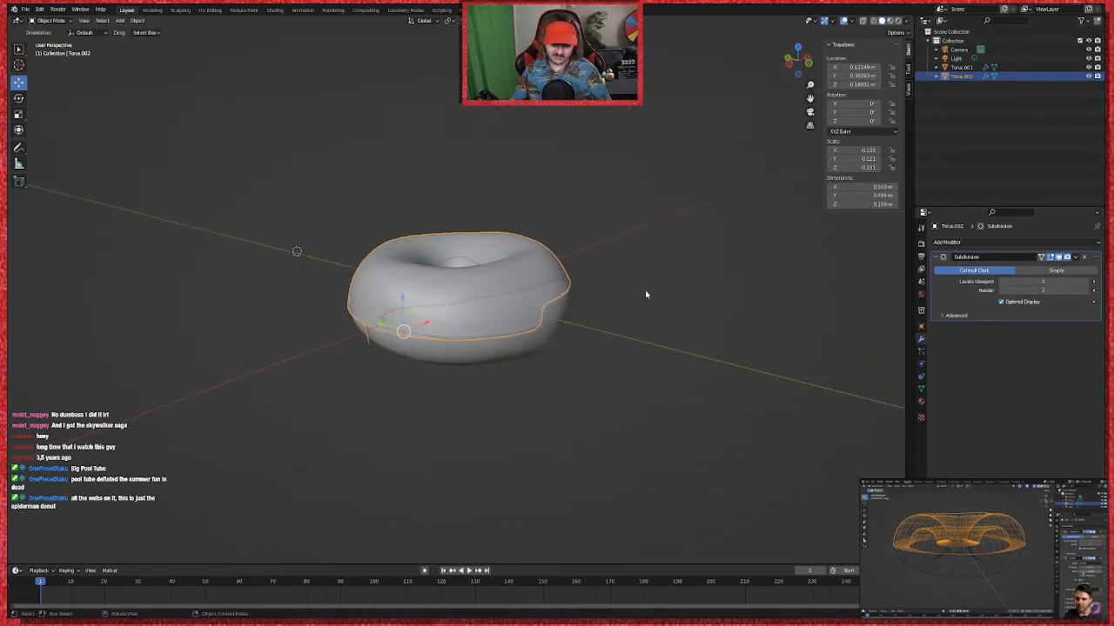
Step: Try nudging the upper piece about 0.005 m along negative Y to even out its fit on the donut
click(528, 258)
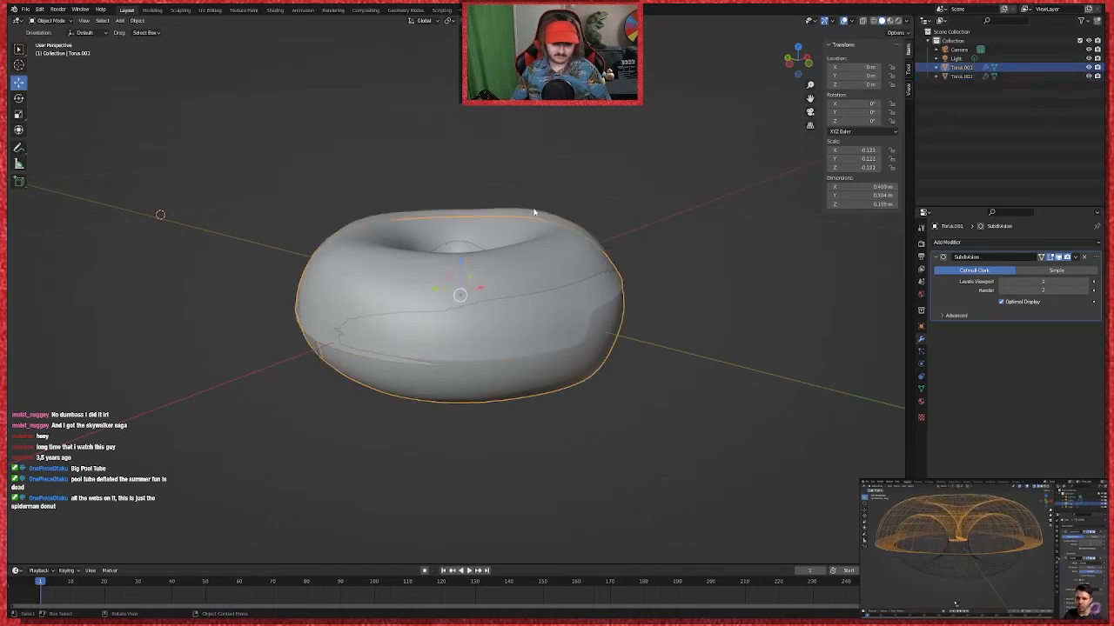
click(535, 213)
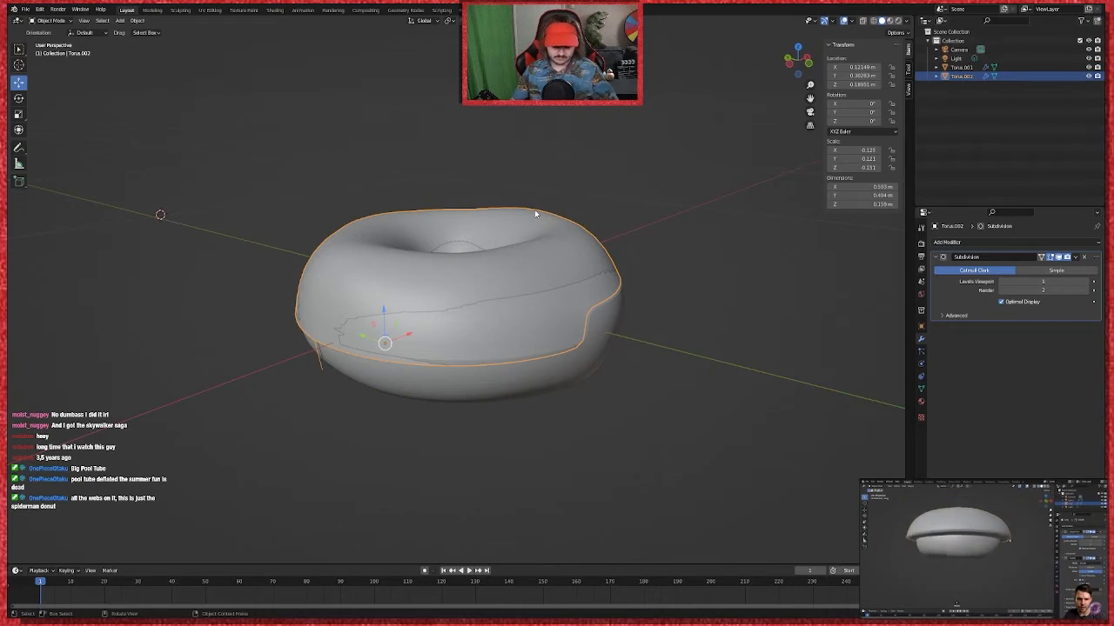
key(g)
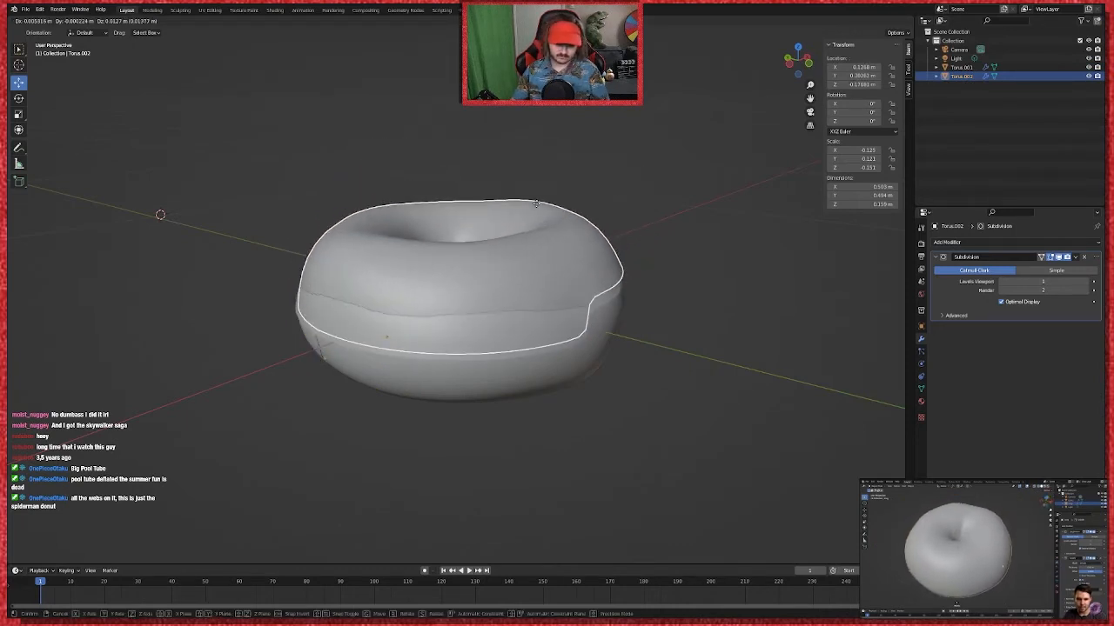
key(z)
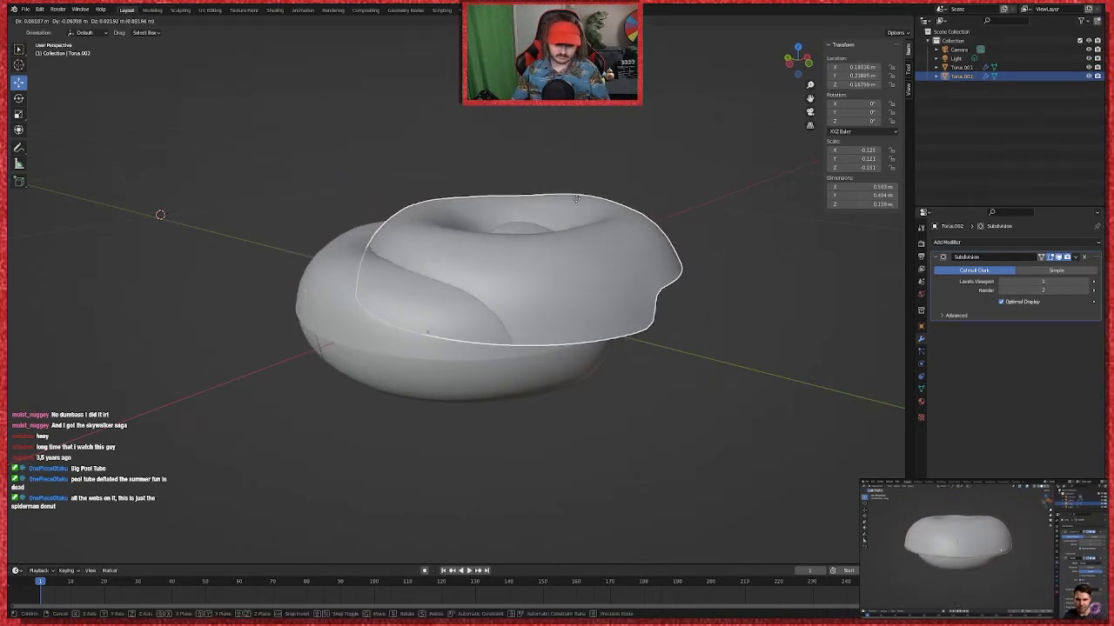
key(z)
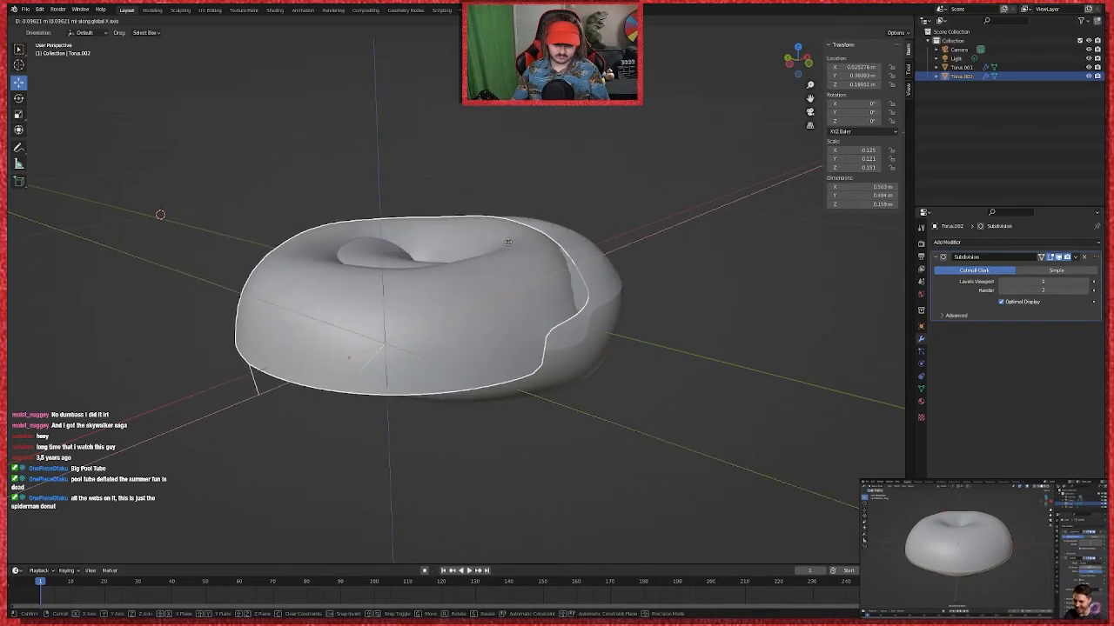
key(y)
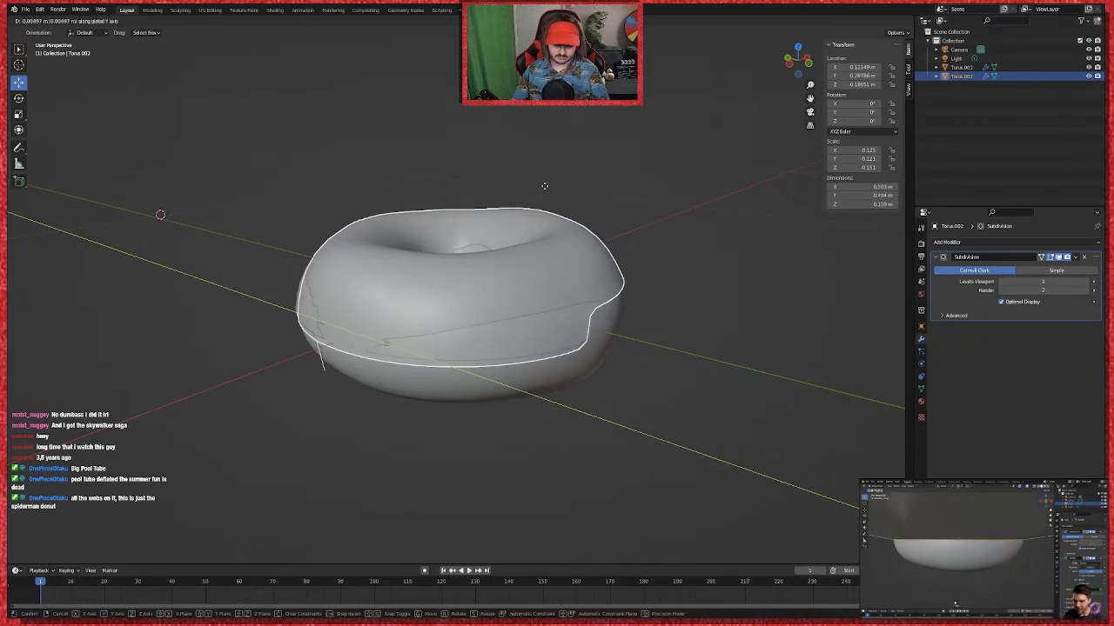
click(543, 185)
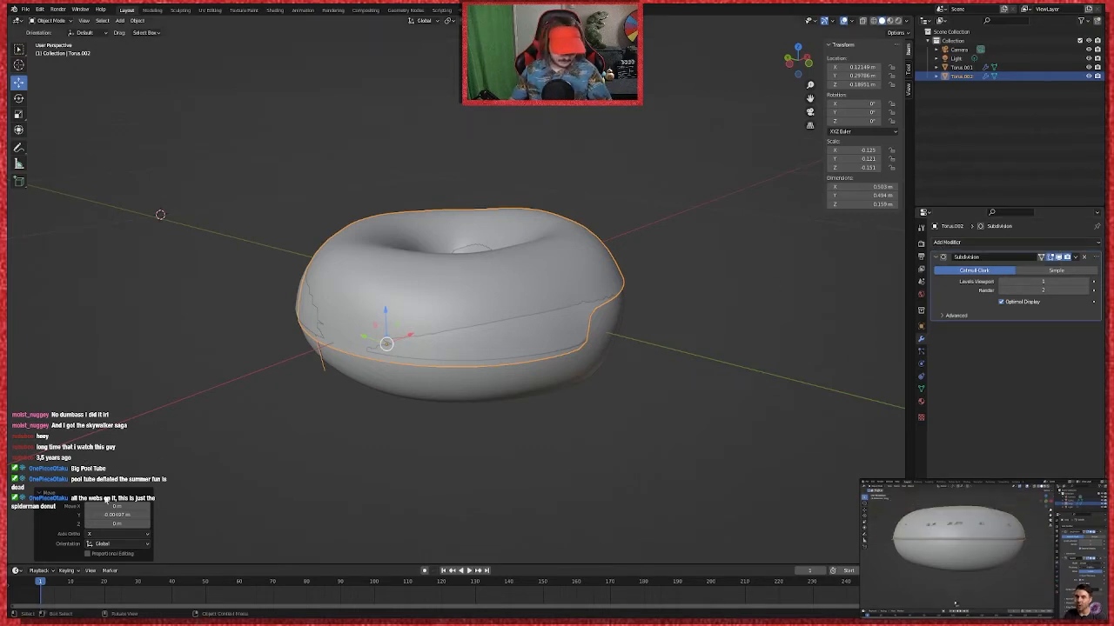
Step: Try a different Y distance for the upper piece's move, undo the move, and reselect the piece
mouse_move(106, 515)
mouse_down()
mouse_move(133, 515)
mouse_move(104, 516)
mouse_up()
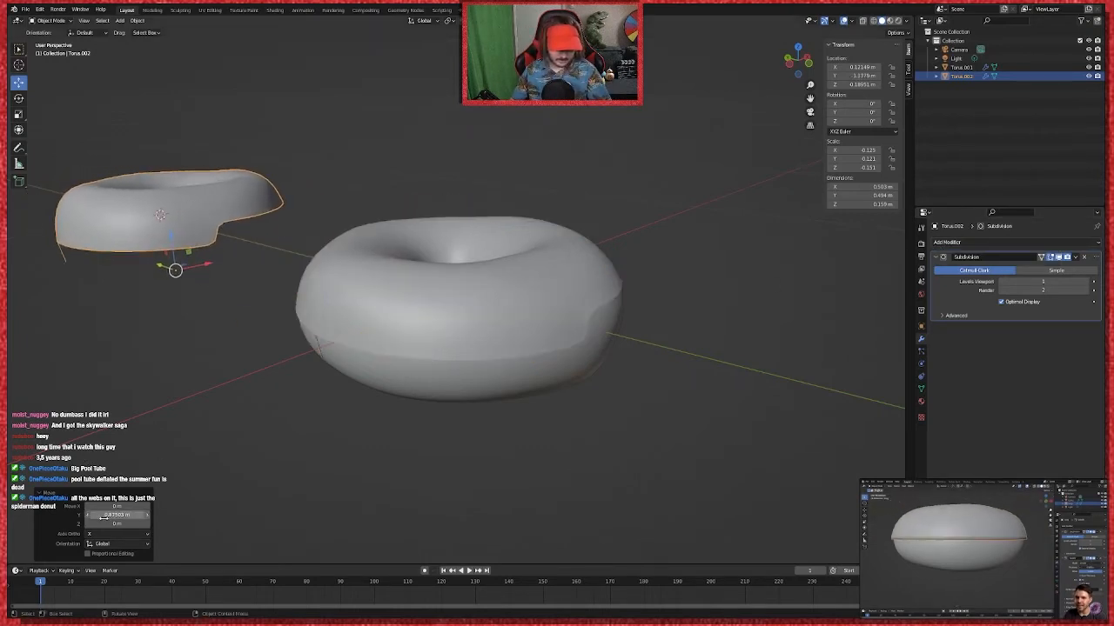
key(ctrl+z)
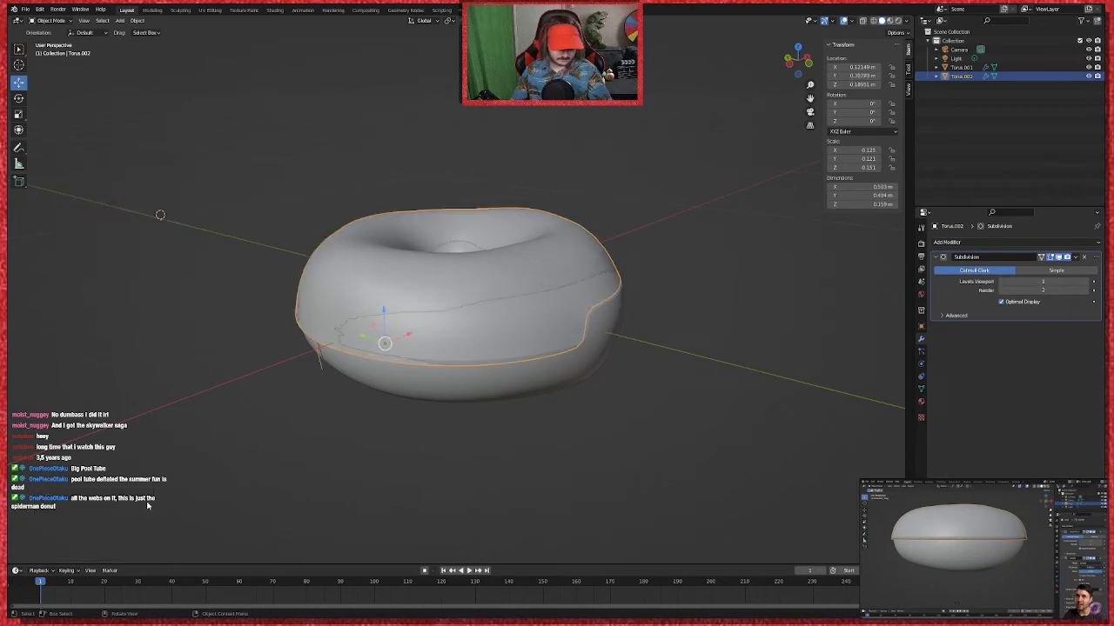
click(269, 289)
click(350, 247)
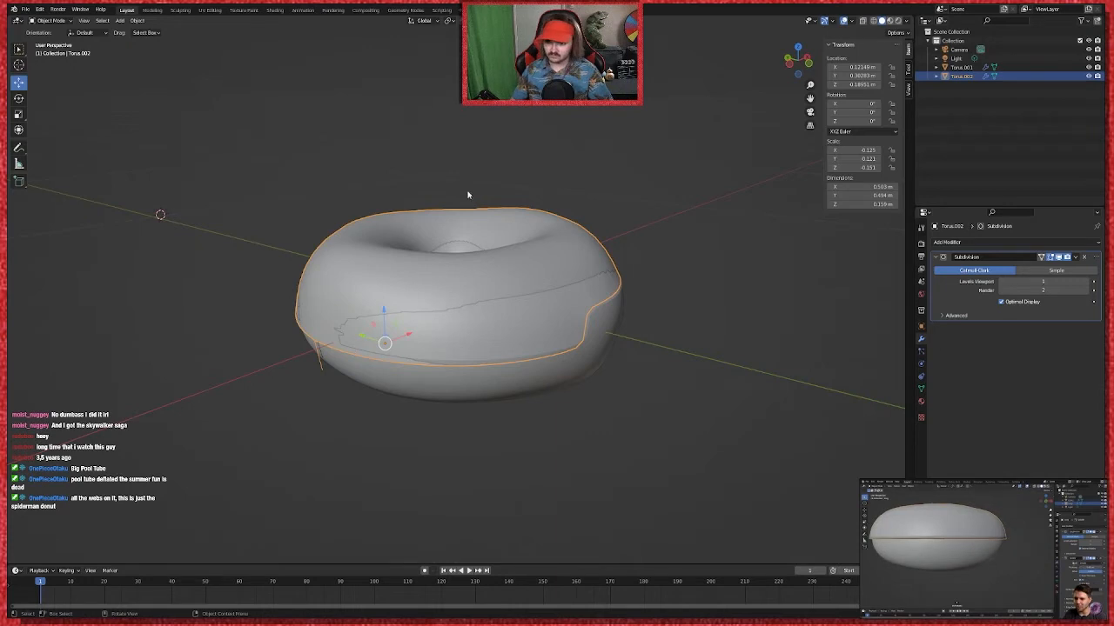
middle_drag(656, 365, 779, 365)
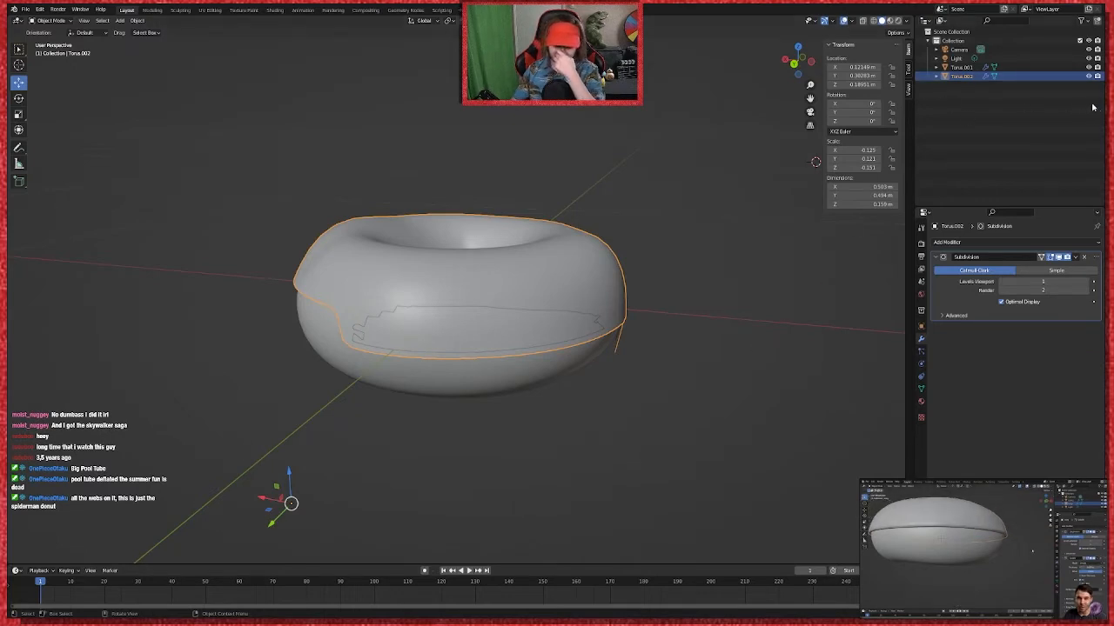
click(650, 273)
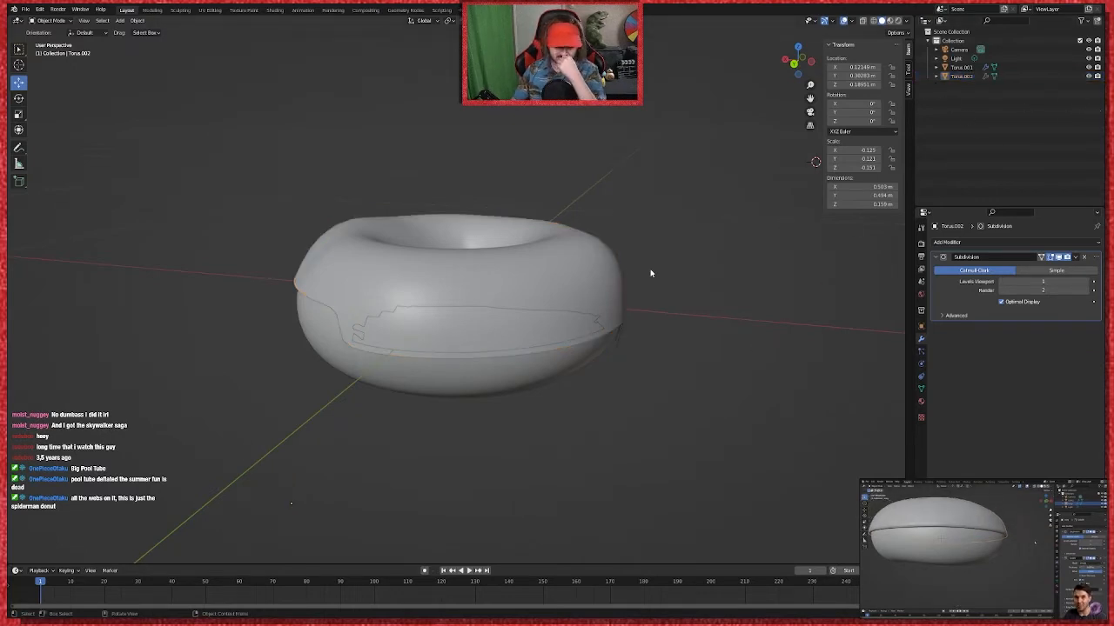
click(576, 267)
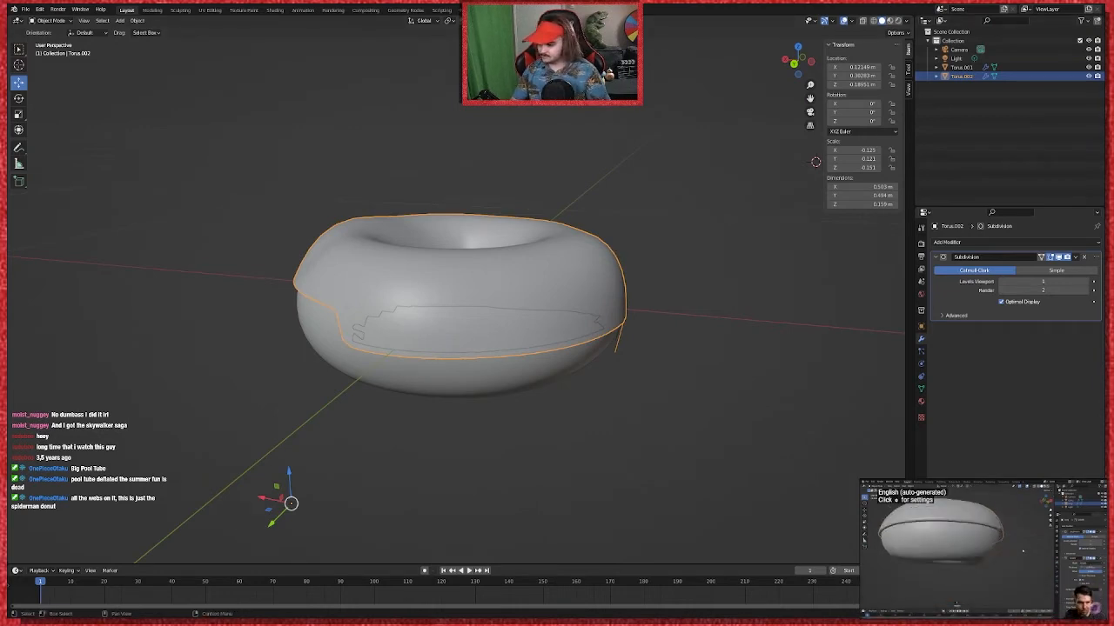
mouse_move(965, 579)
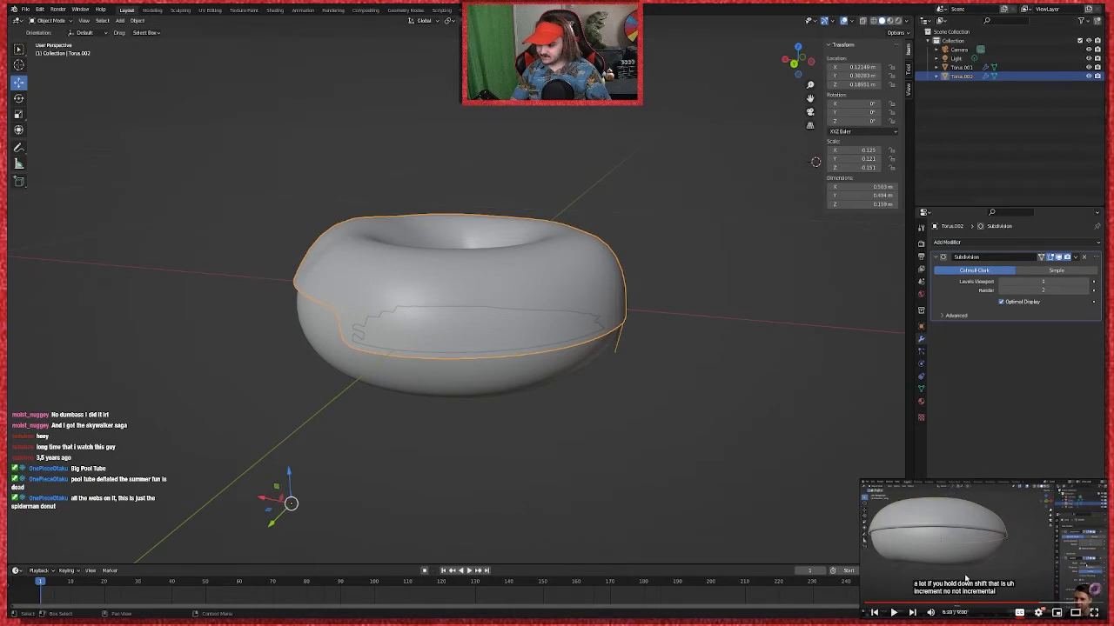
Step: Replay the previous seconds of the tutorial video and add a Solidify modifier to the upper piece
key(Left)
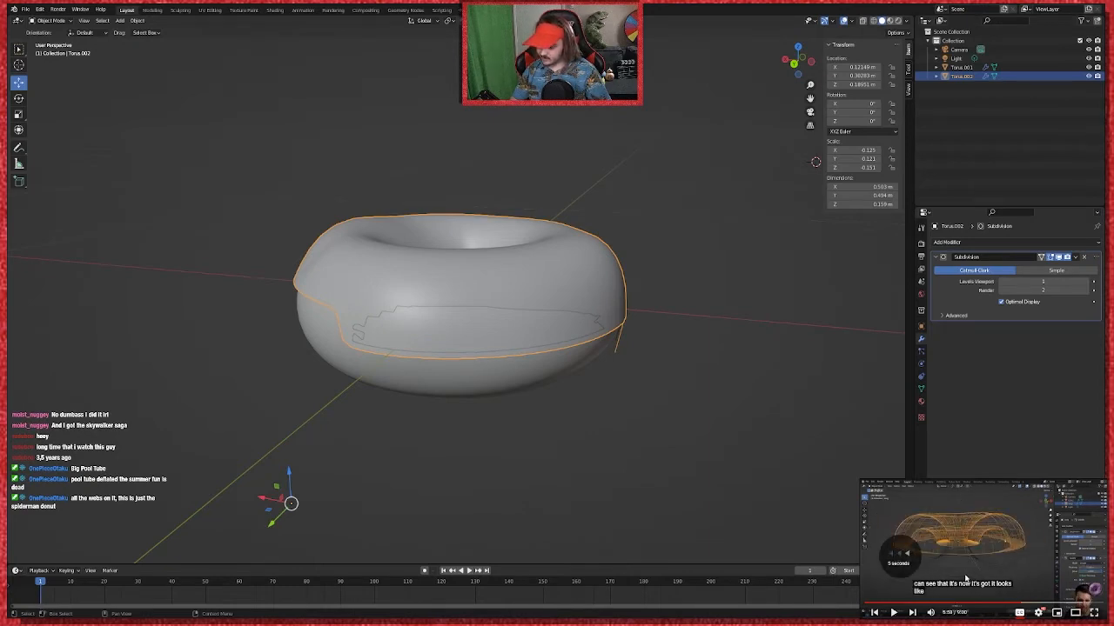
key(Left)
key(Left)
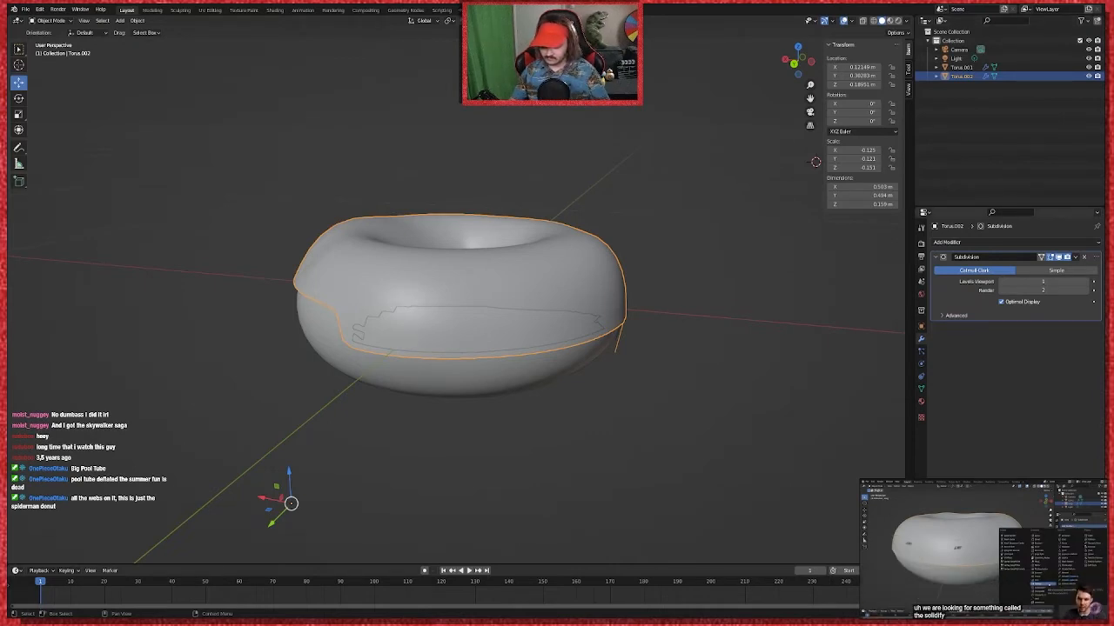
click(956, 243)
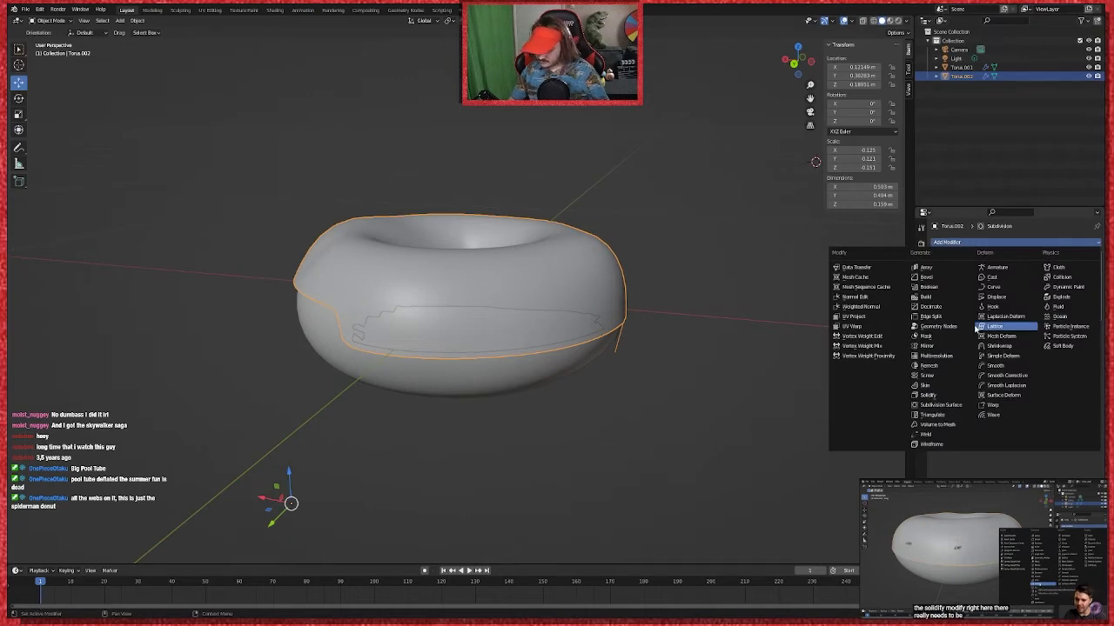
click(944, 395)
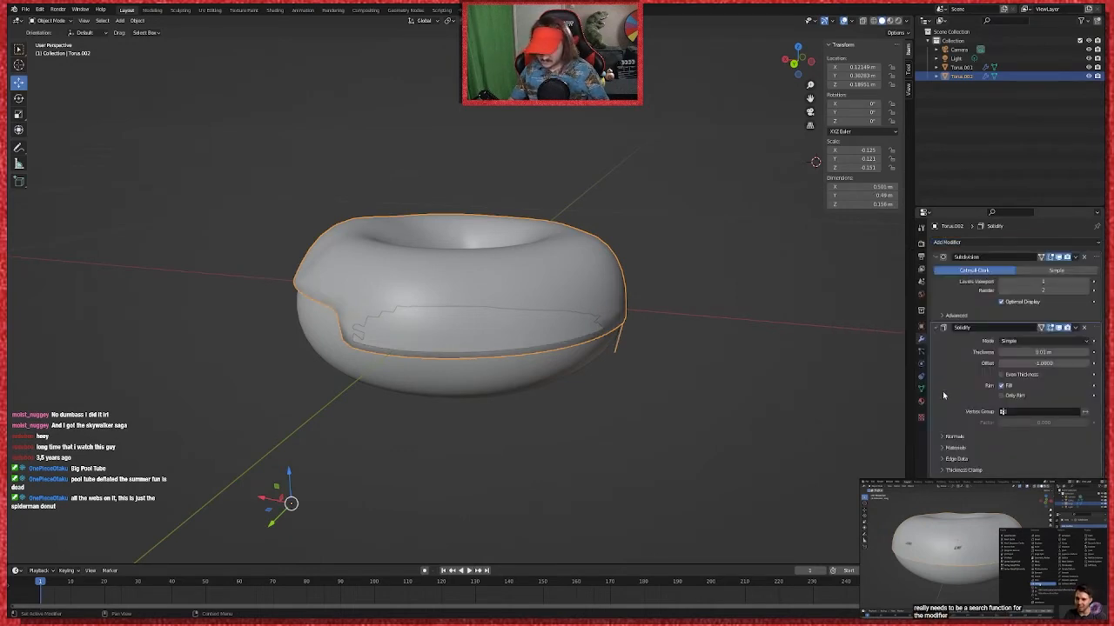
Step: Try moving the donut and the upper piece apart to check the added thickness, and undo the moves
click(452, 278)
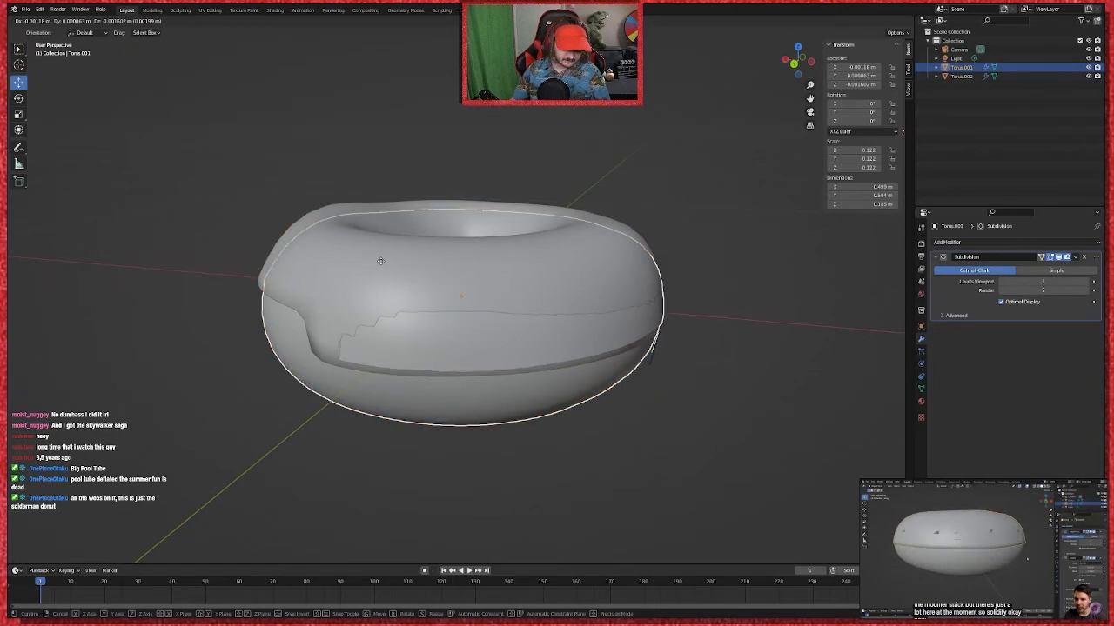
drag(380, 259, 405, 254)
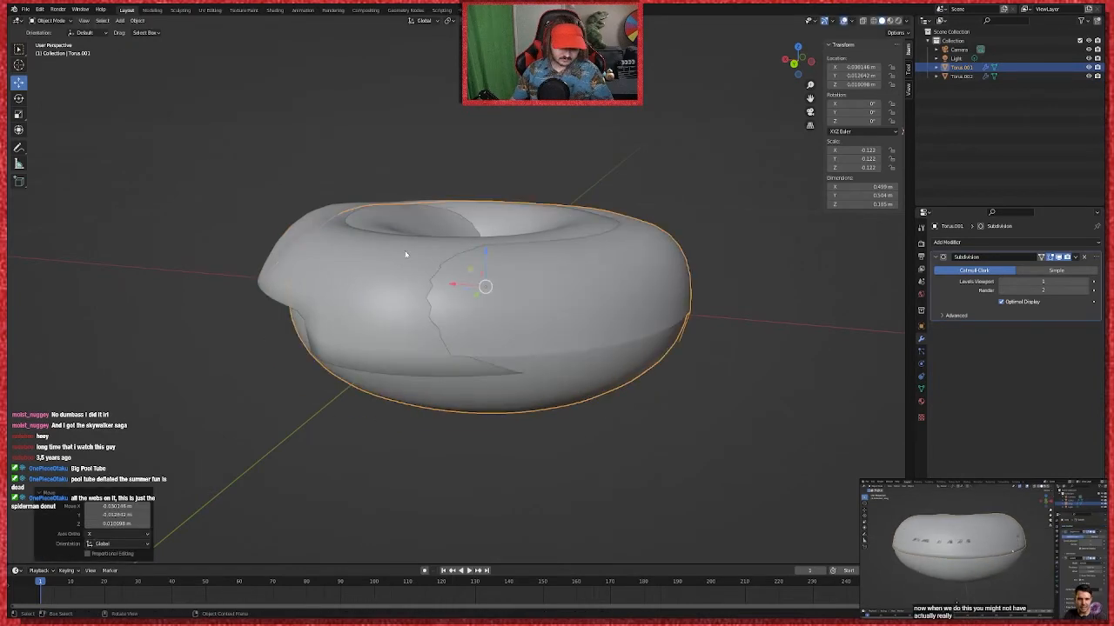
click(405, 254)
drag(308, 243, 296, 180)
click(296, 179)
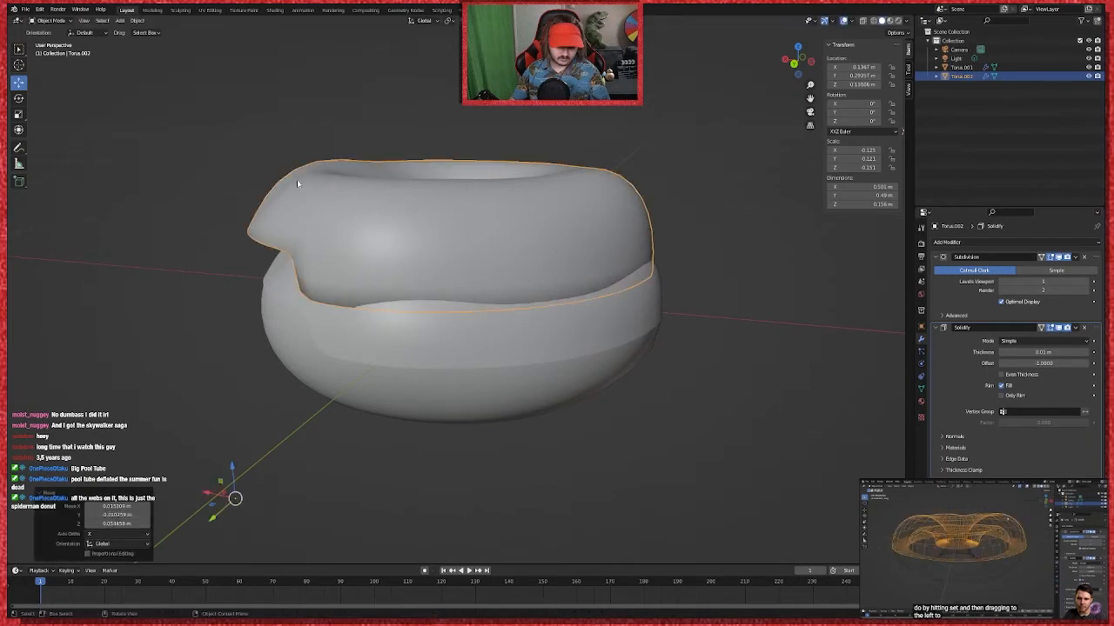
key(ctrl+z)
Step: Try a much larger Solidify thickness on the upper piece and undo the change
middle_drag(296, 179, 686, 185)
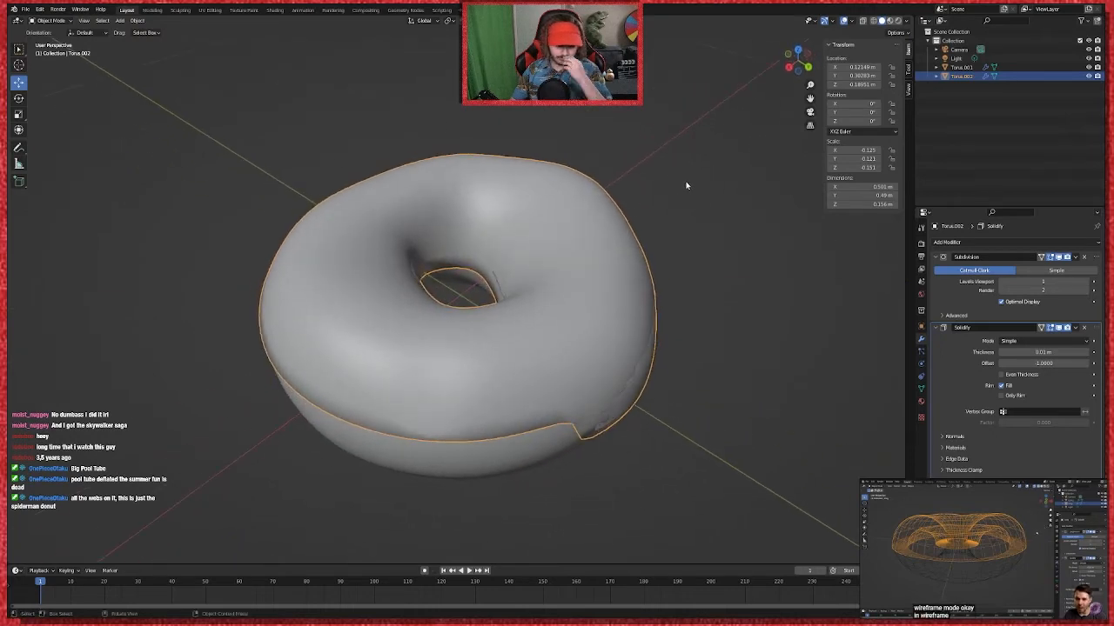
scroll(687, 192, down, 2)
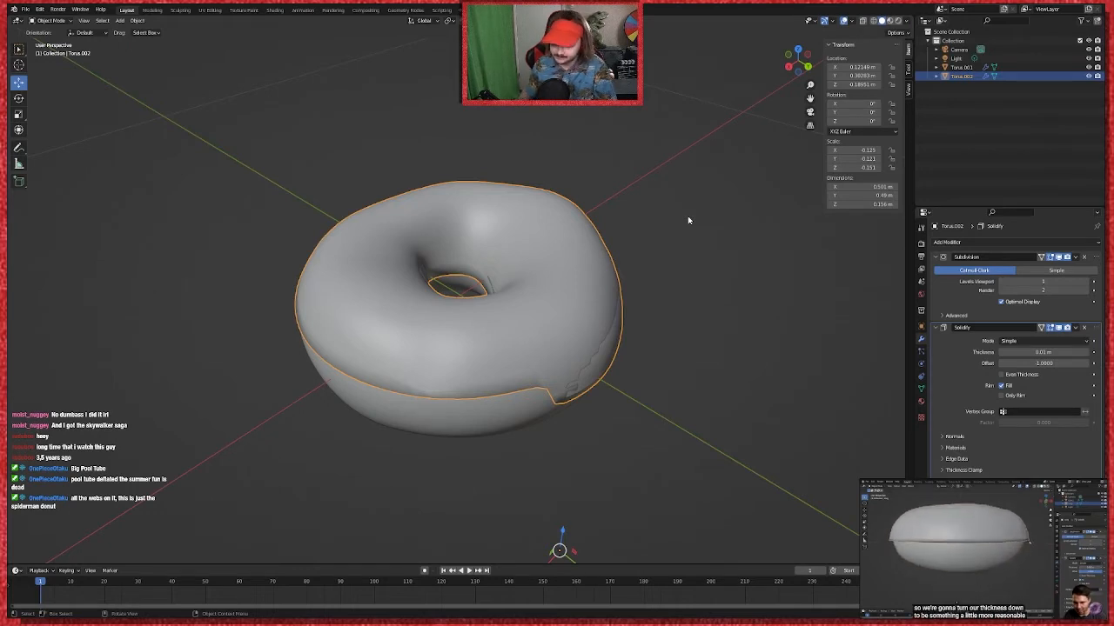
drag(1054, 351, 1091, 351)
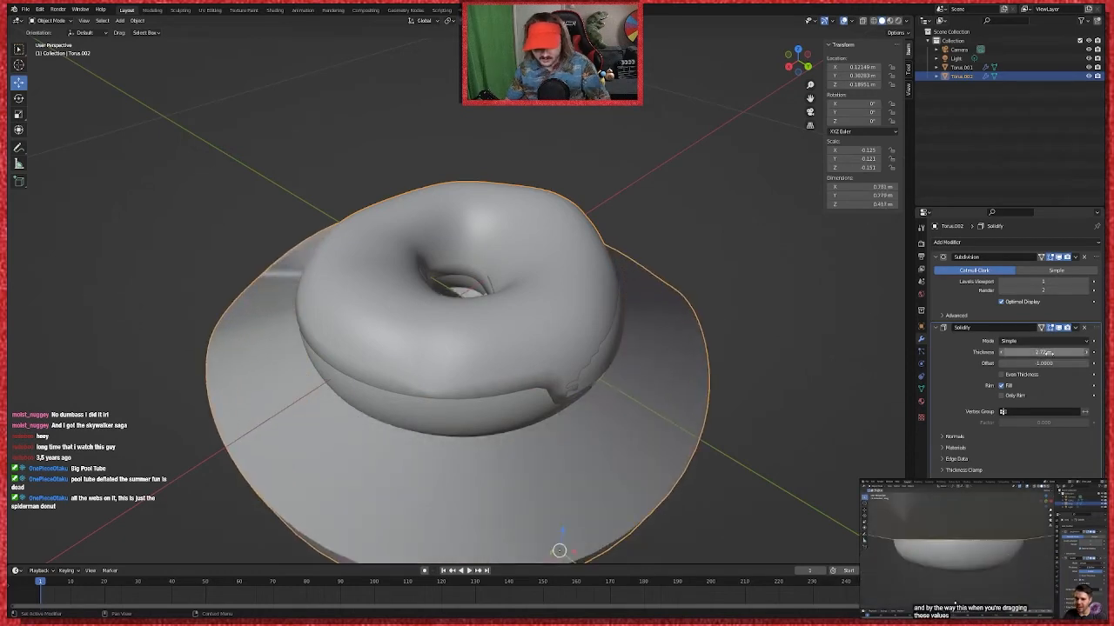
key(ctrl+z)
Step: Try a Solidify thickness of -0.02 m and then -0.01 m on the upper piece, and deselect it
middle_drag(658, 323, 600, 160)
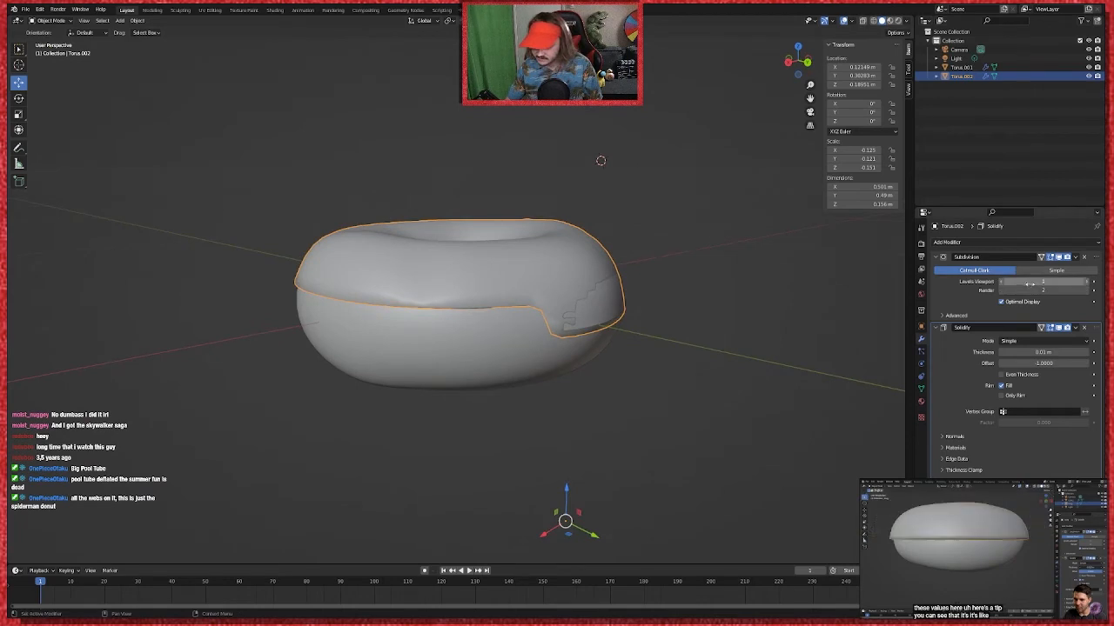
mouse_move(1036, 352)
mouse_down()
mouse_move(1080, 352)
mouse_move(1027, 352)
mouse_up()
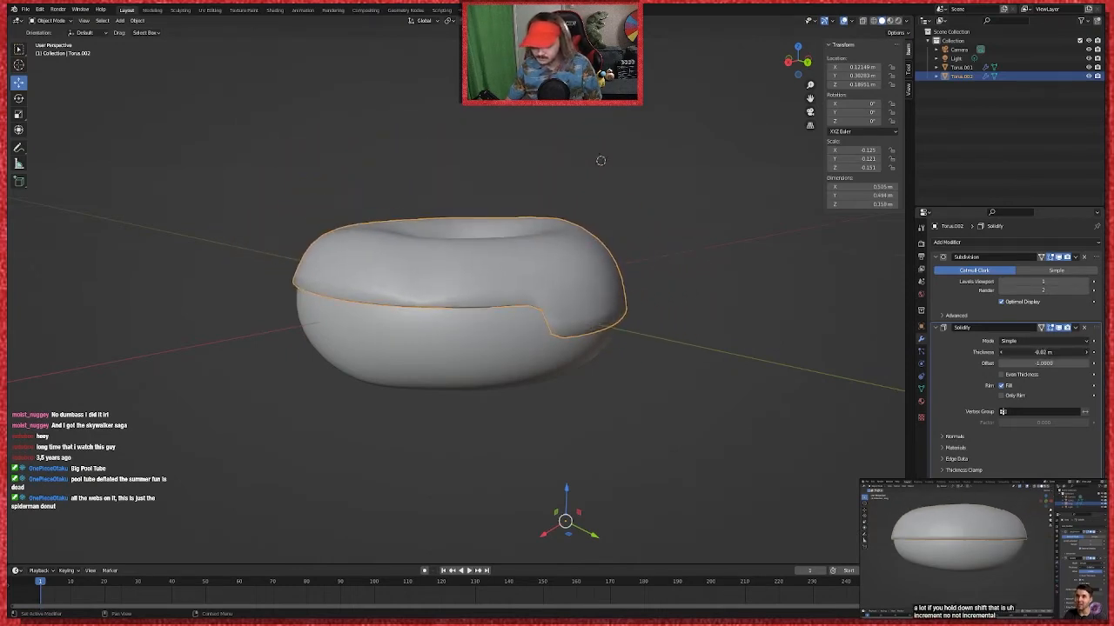
click(1029, 352)
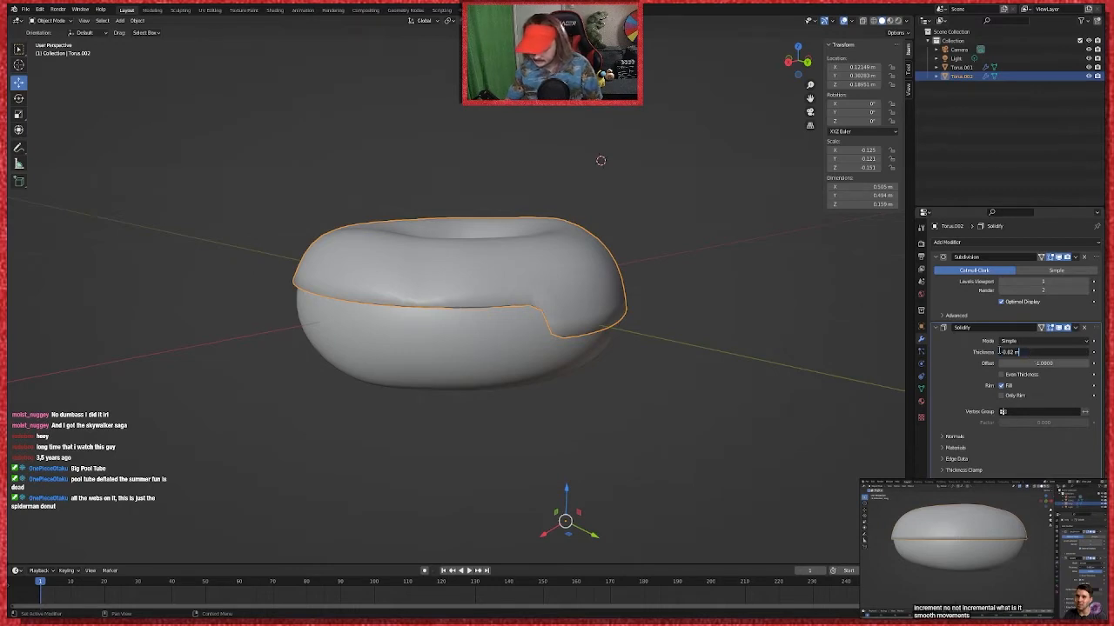
key(BackSpace)
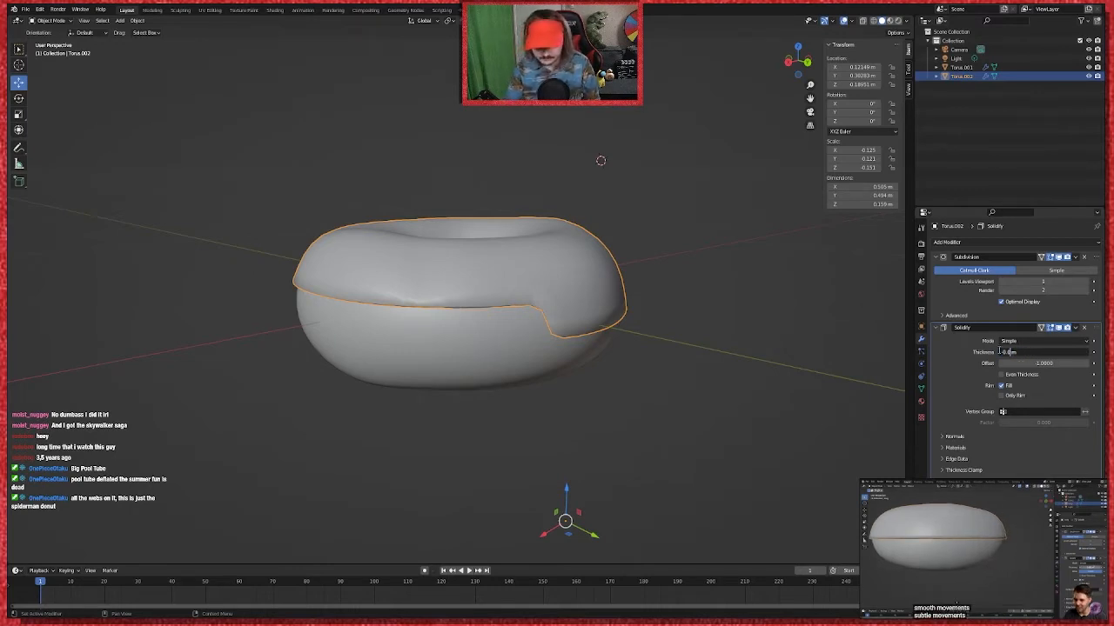
key(Return)
click(656, 418)
middle_drag(700, 352, 787, 344)
Step: Set the upper piece's Solidify thickness to -0.02 m
double_click(1044, 351)
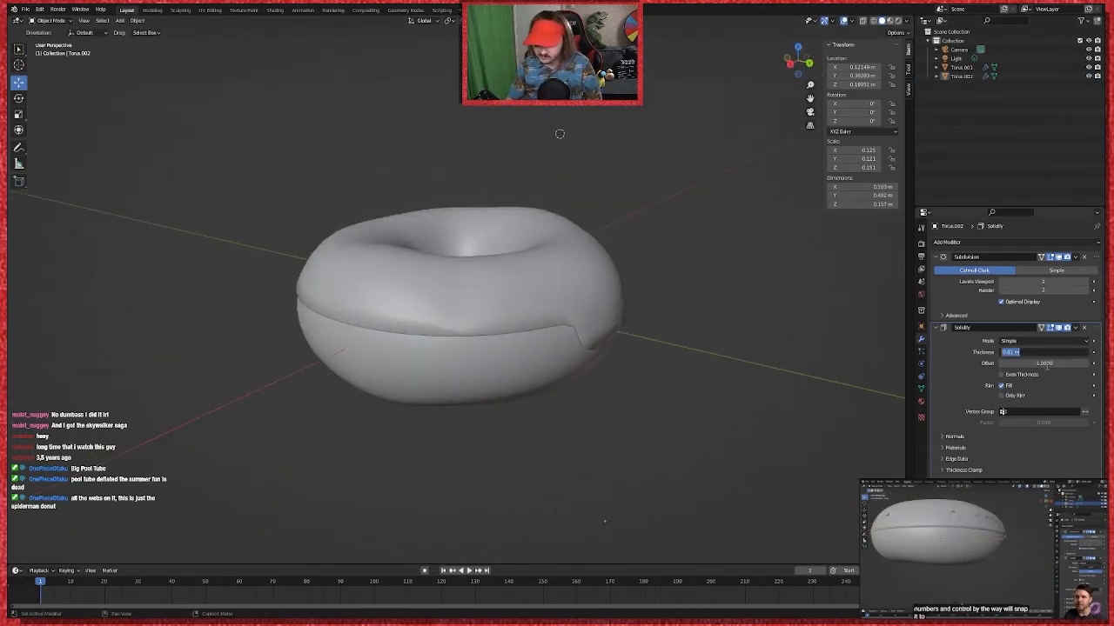
click(1013, 352)
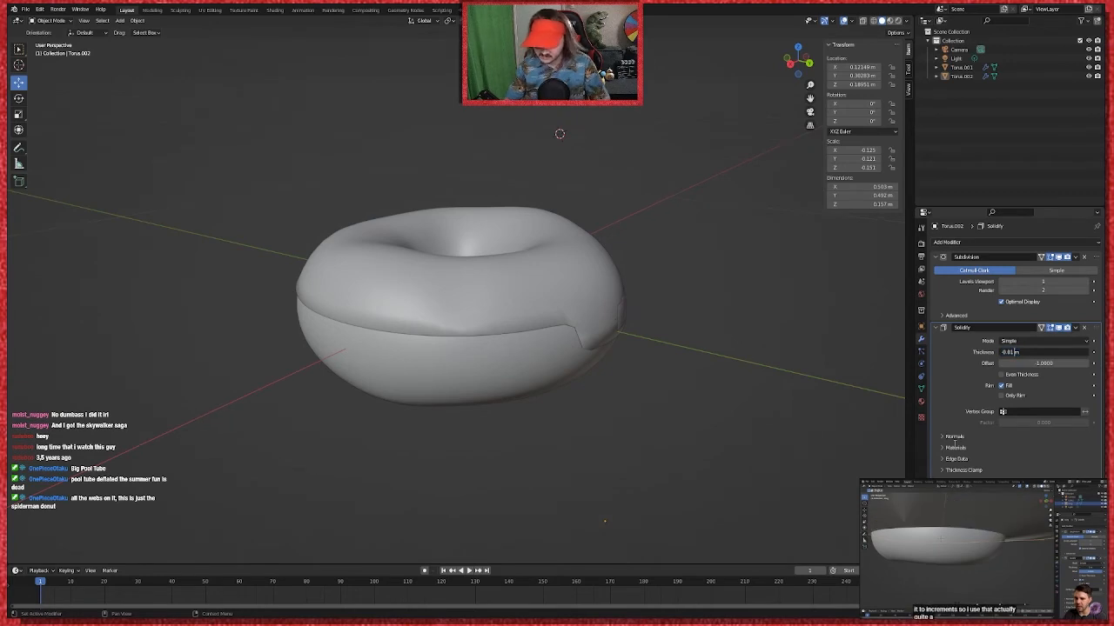
key(BackSpace)
text(2)
key(Return)
Step: Try adjusting the Offset and Even Thickness settings of the Solidify modifier and check the icing's edge
middle_drag(663, 397, 761, 345)
drag(1044, 362, 987, 364)
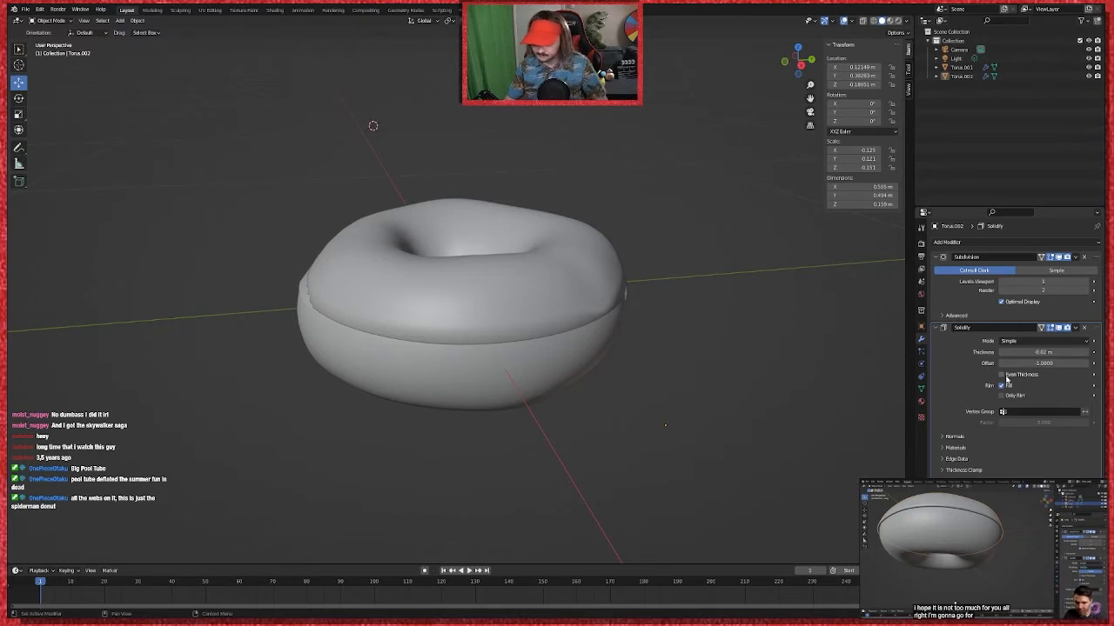
click(1003, 378)
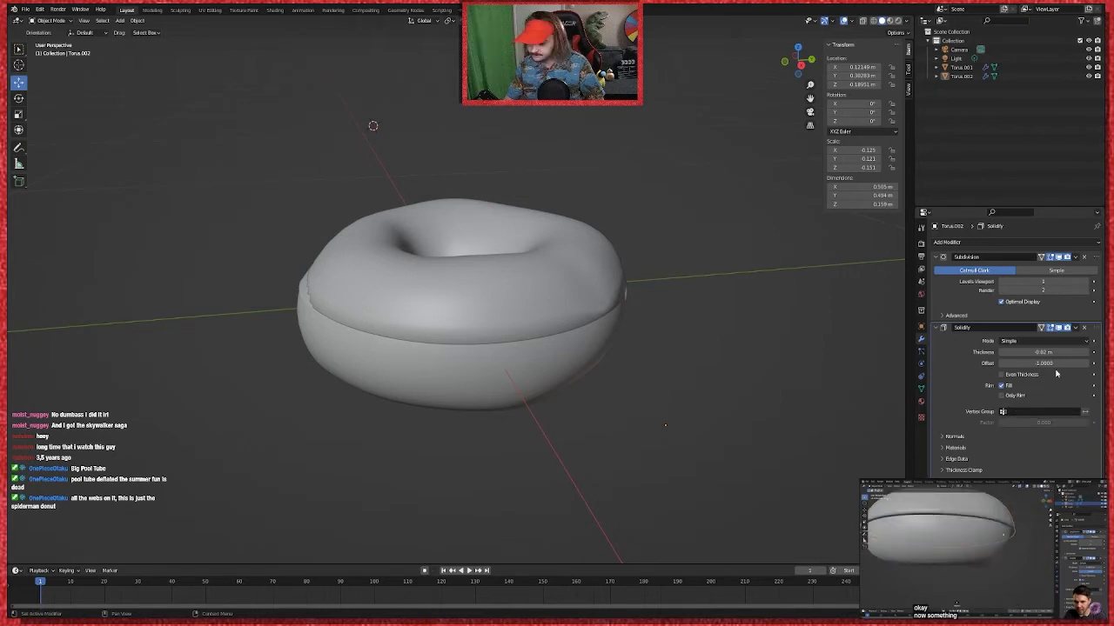
middle_drag(547, 368, 649, 371)
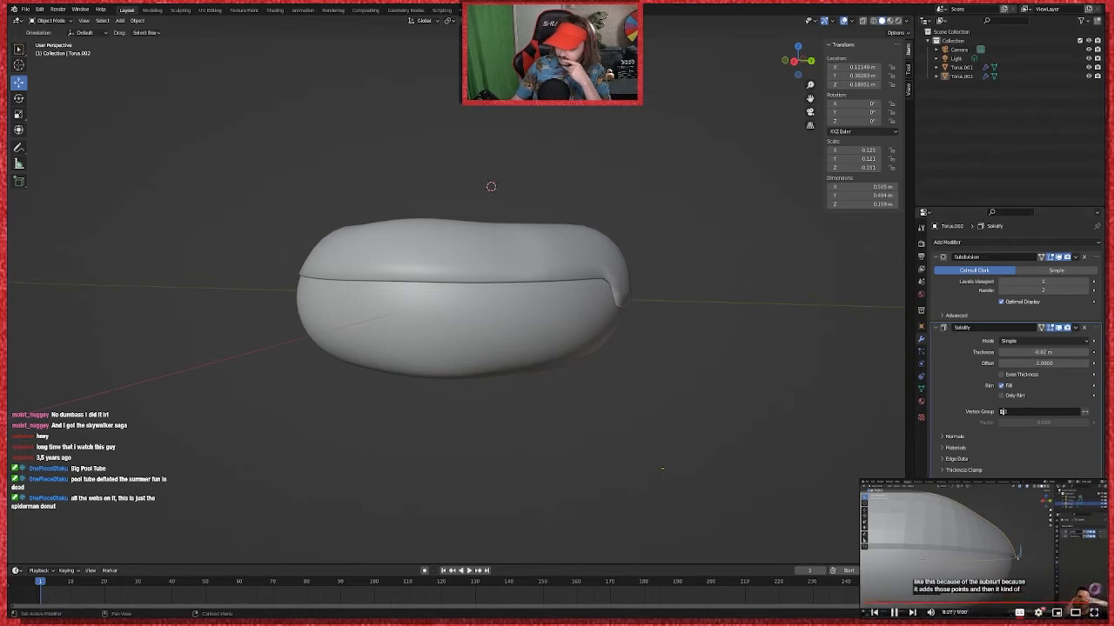
Step: Replay the last tutorial section, and collapse and reopen the Subdivision and Solidify settings while checking the icing's rim
click(964, 539)
key(Left)
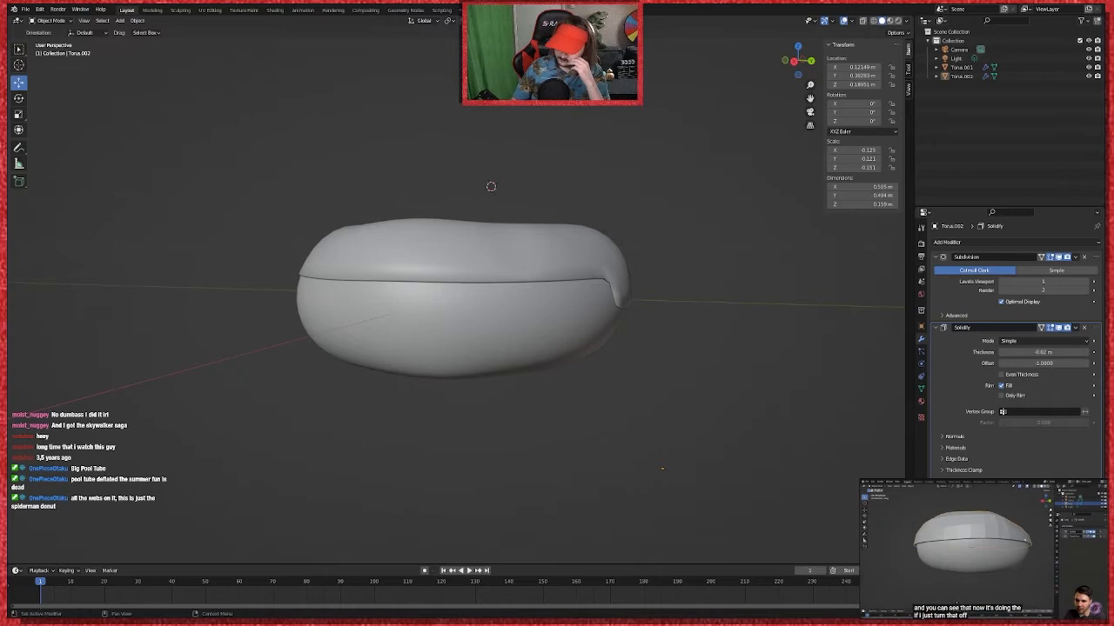
click(937, 257)
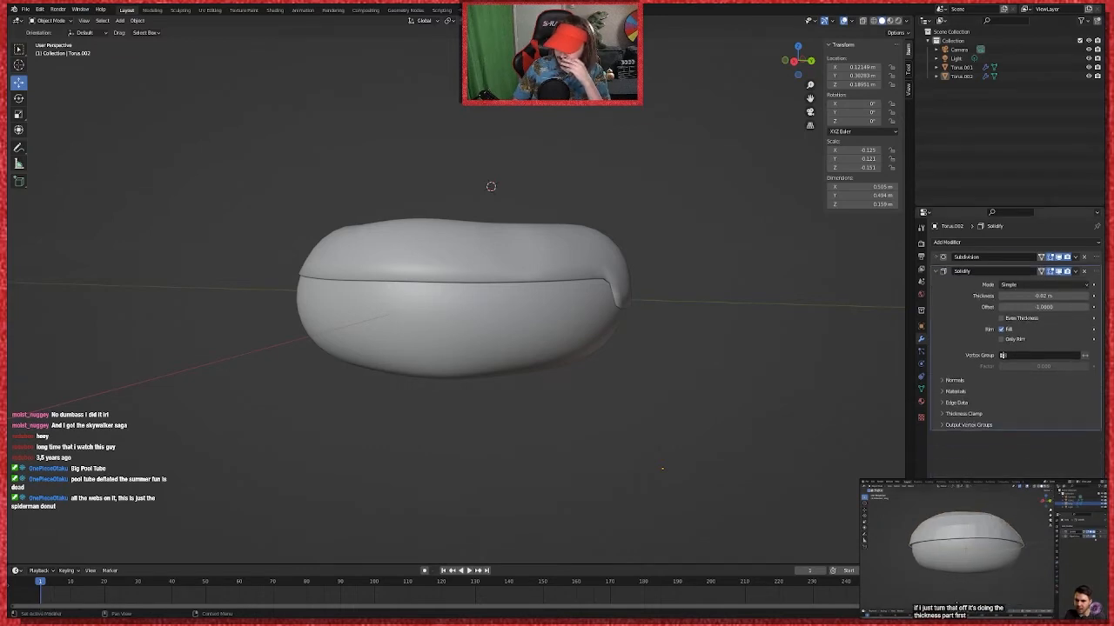
click(938, 269)
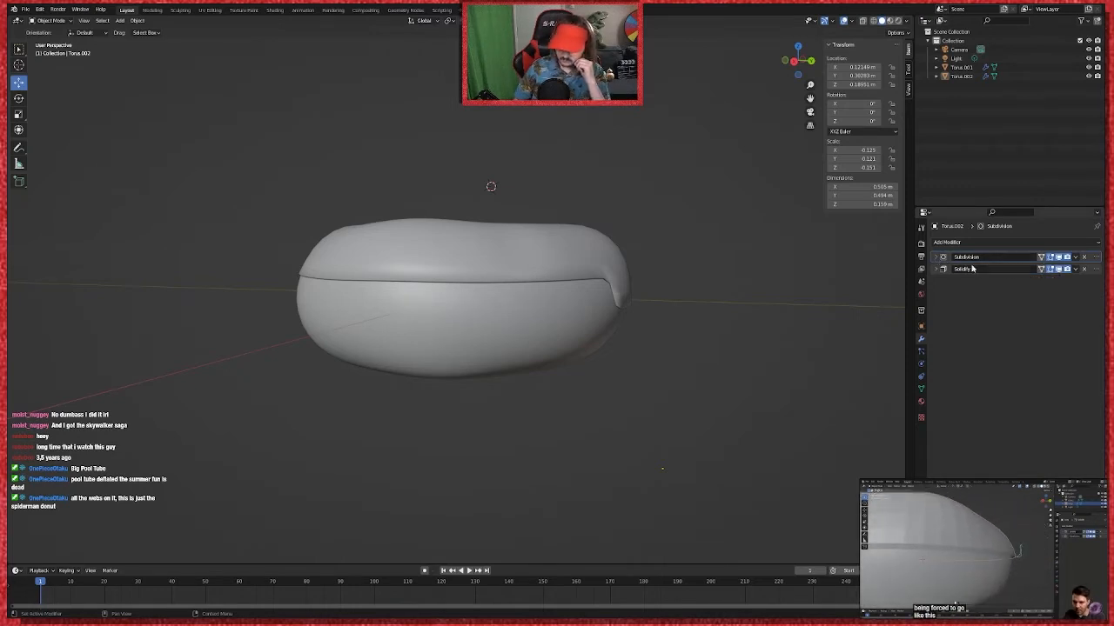
middle_drag(682, 281, 639, 301)
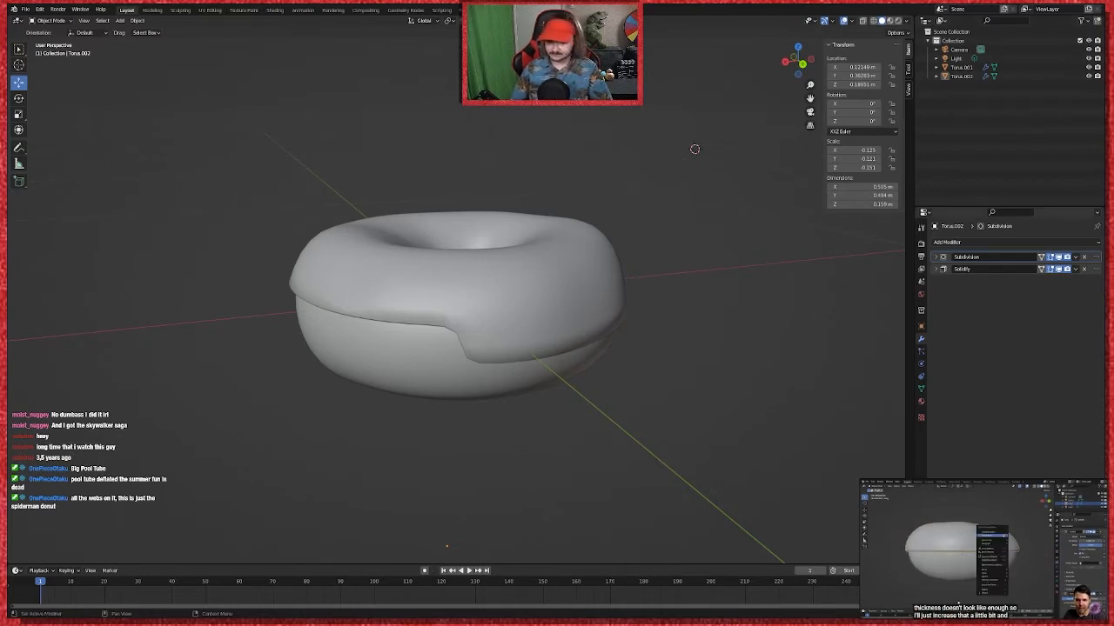
click(937, 257)
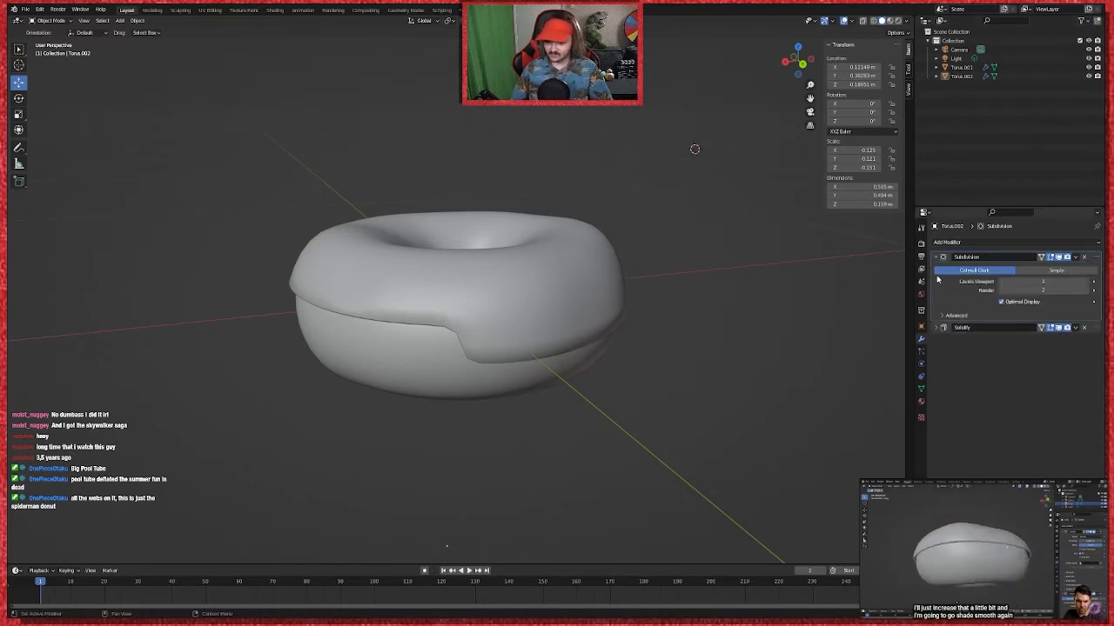
click(935, 327)
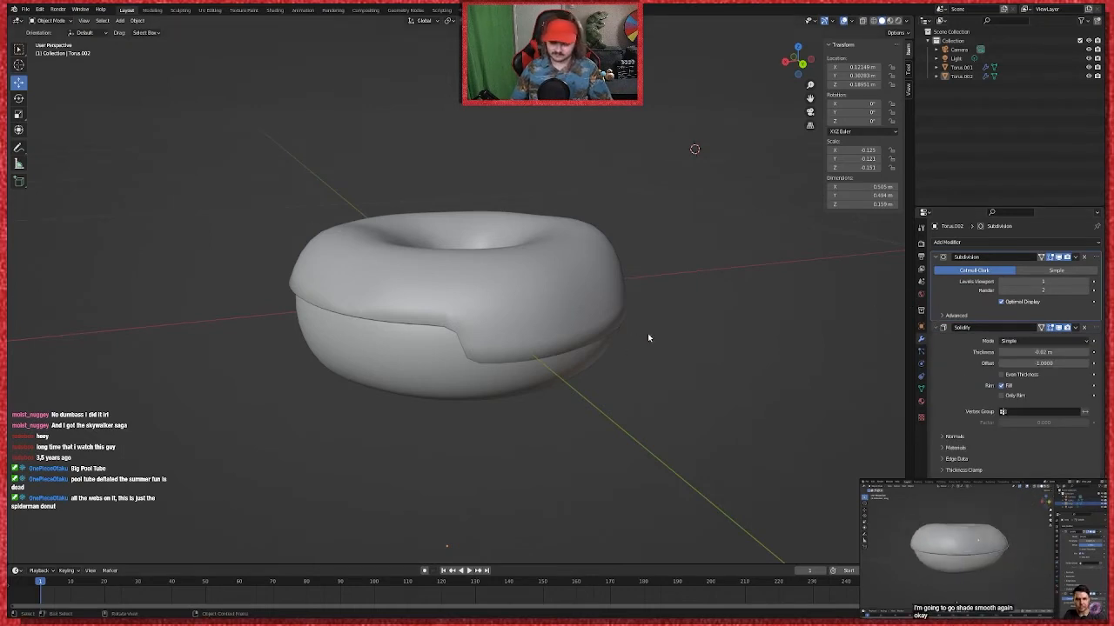
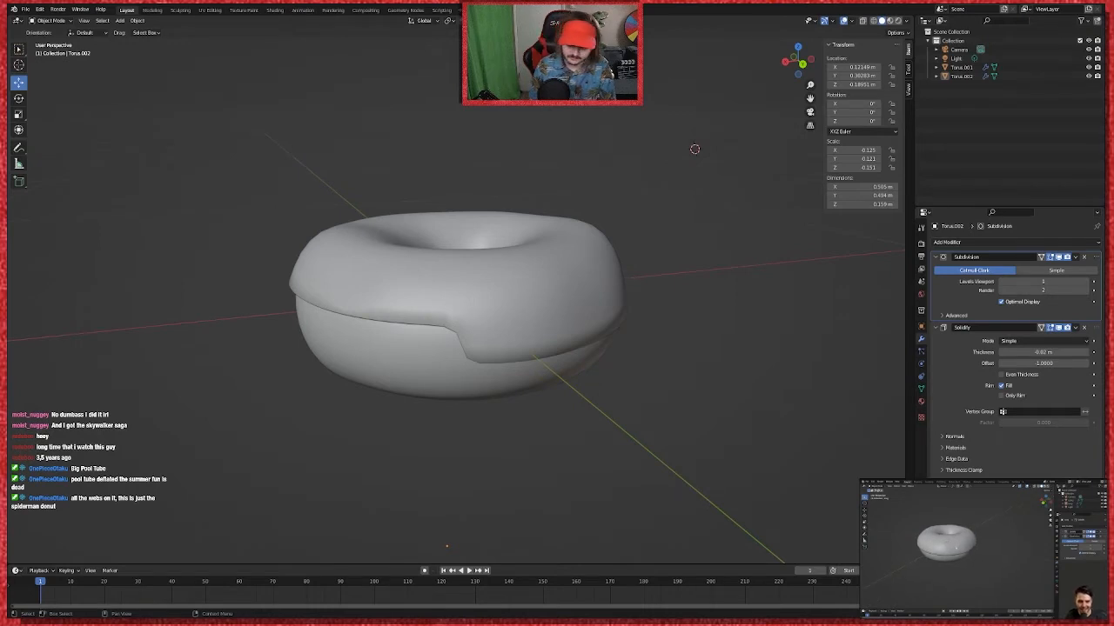
Step: Try lifting the upper piece about 0.15 m off the donut to view both parts separately, and undo the move
mouse_move(655, 270)
middle_down()
mouse_move(644, 311)
mouse_move(655, 276)
middle_up()
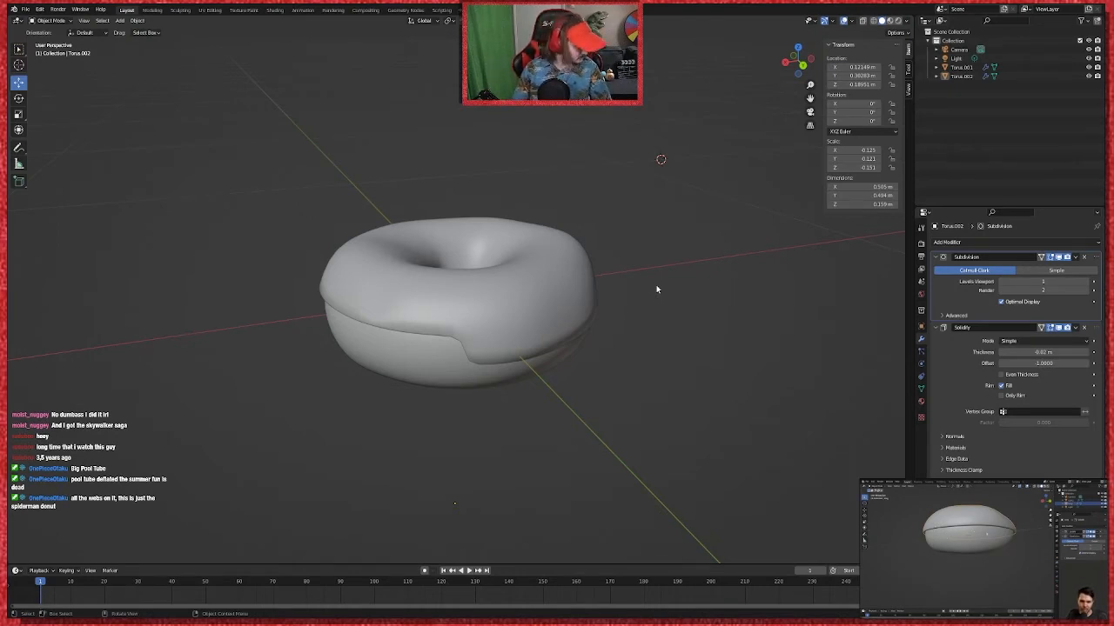
middle_drag(657, 288, 630, 231)
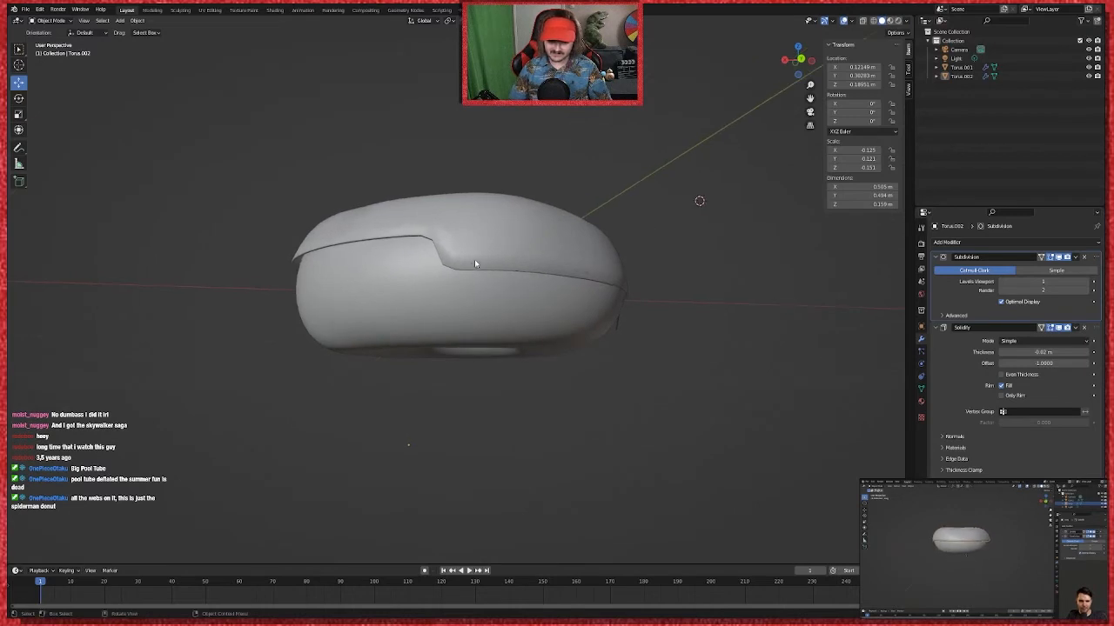
click(524, 235)
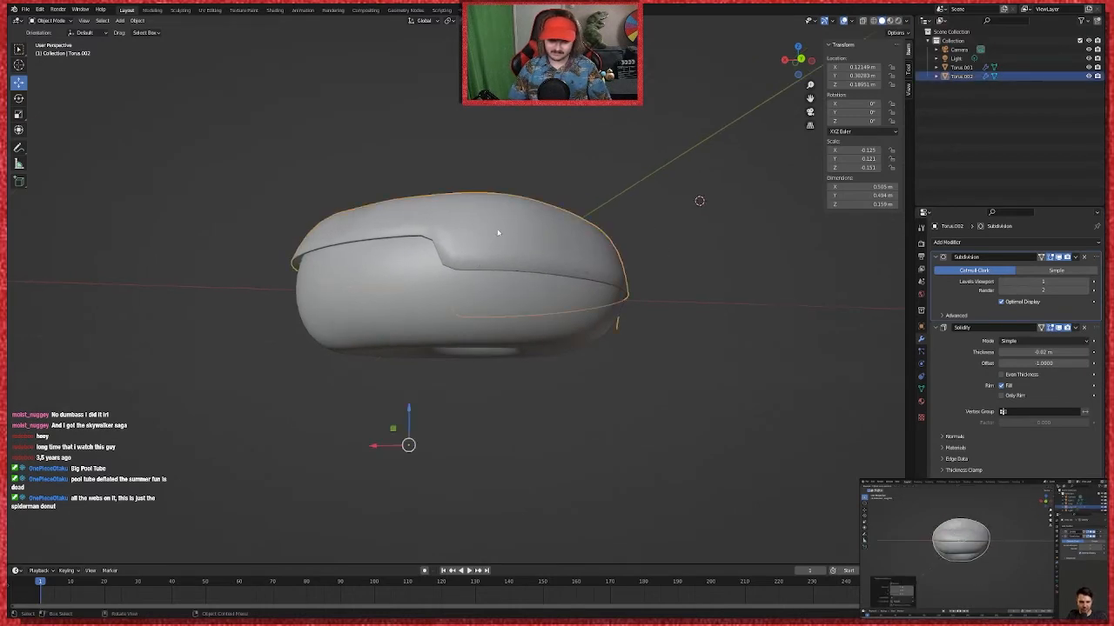
key(g)
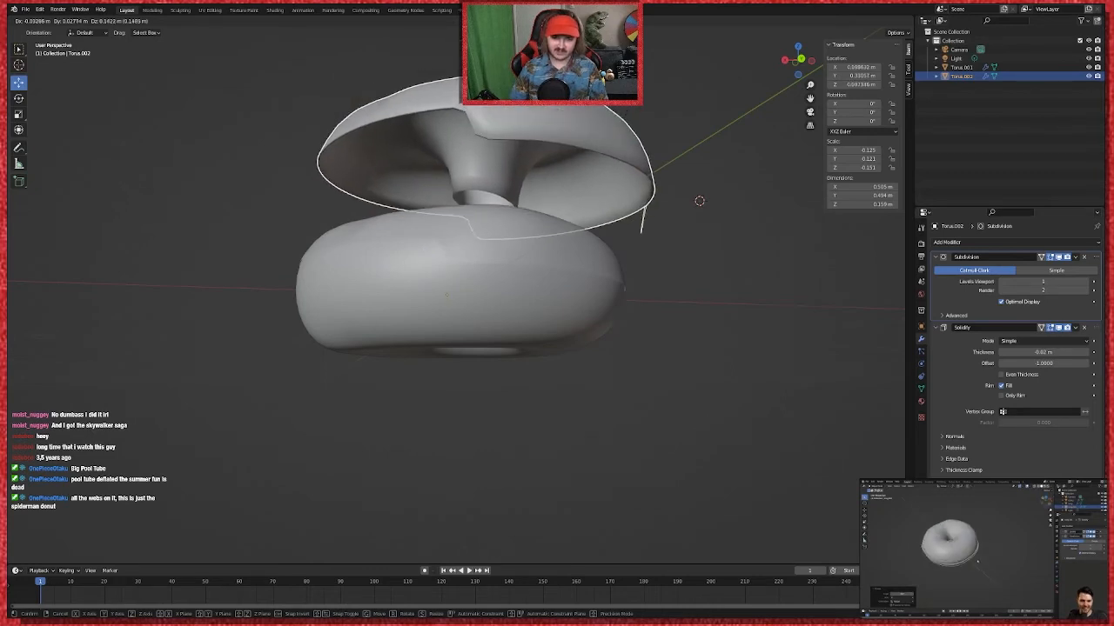
click(592, 139)
scroll(592, 139, down, 2)
scroll(592, 140, up, 3)
middle_drag(590, 139, 659, 259)
scroll(658, 255, up, 1)
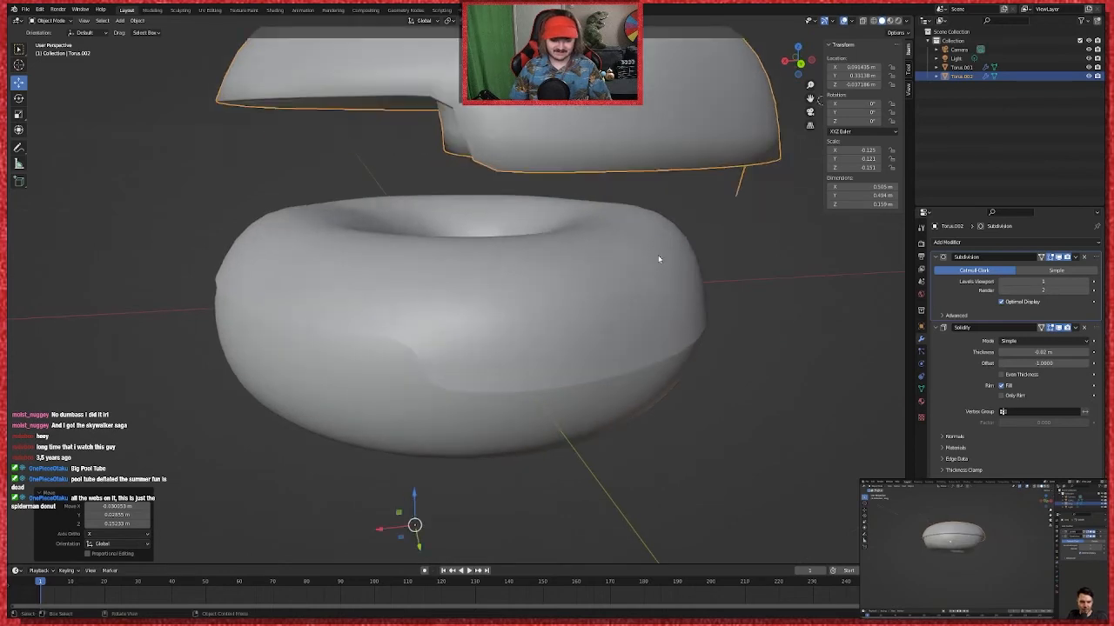
key(ctrl+z)
scroll(658, 252, down, 2)
scroll(658, 256, up, 2)
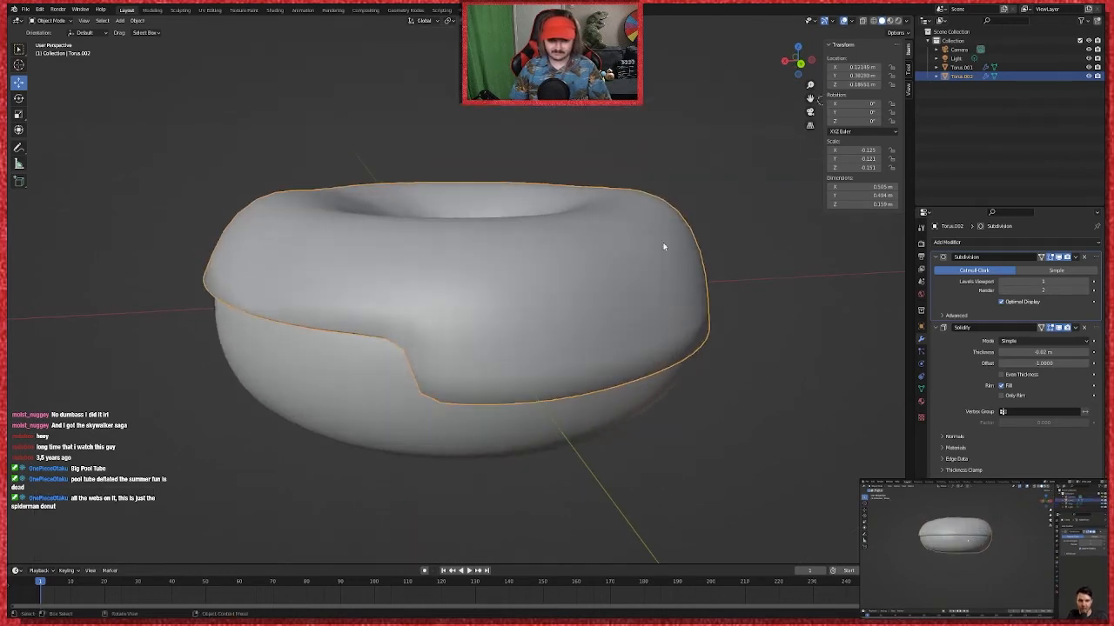
Step: Examine the upper piece from below, including its mesh in Edit Mode, and return to Object Mode
middle_drag(662, 232, 740, 224)
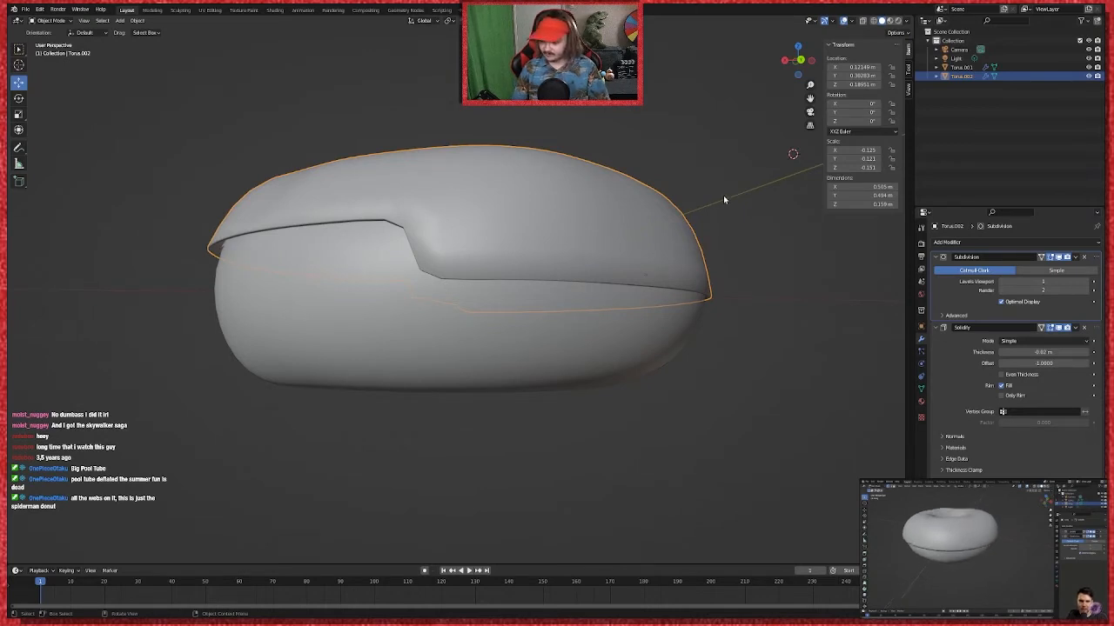
key(Tab)
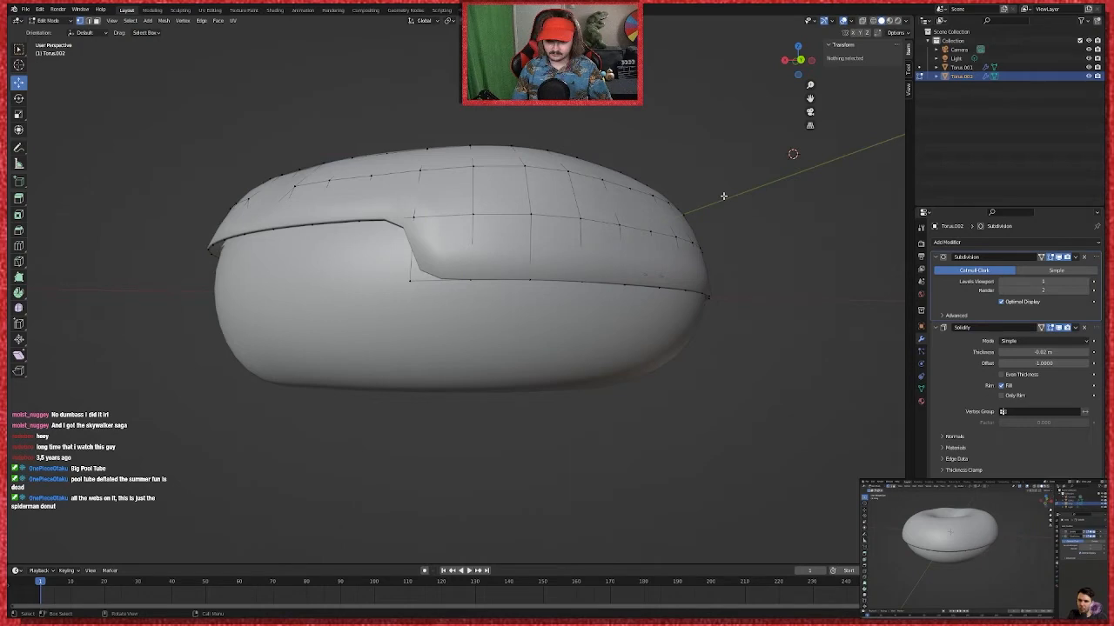
key(Tab)
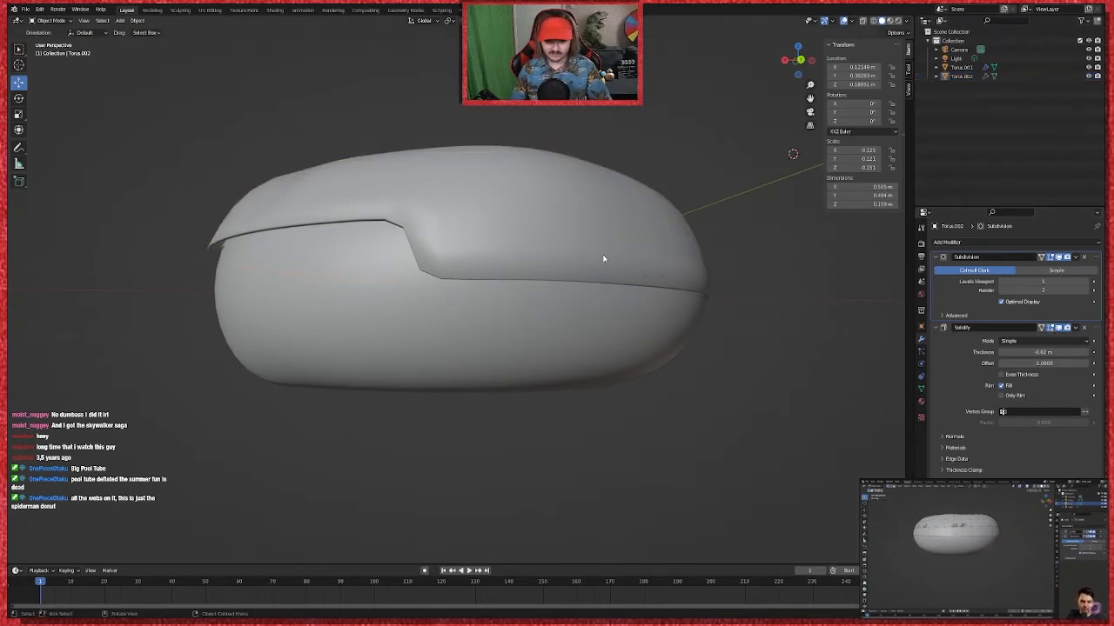
Step: Enter Edit Mode on the icing and toggle the Solidify modifier's Edit Mode display
key(Tab)
click(1043, 329)
click(1045, 329)
click(1047, 329)
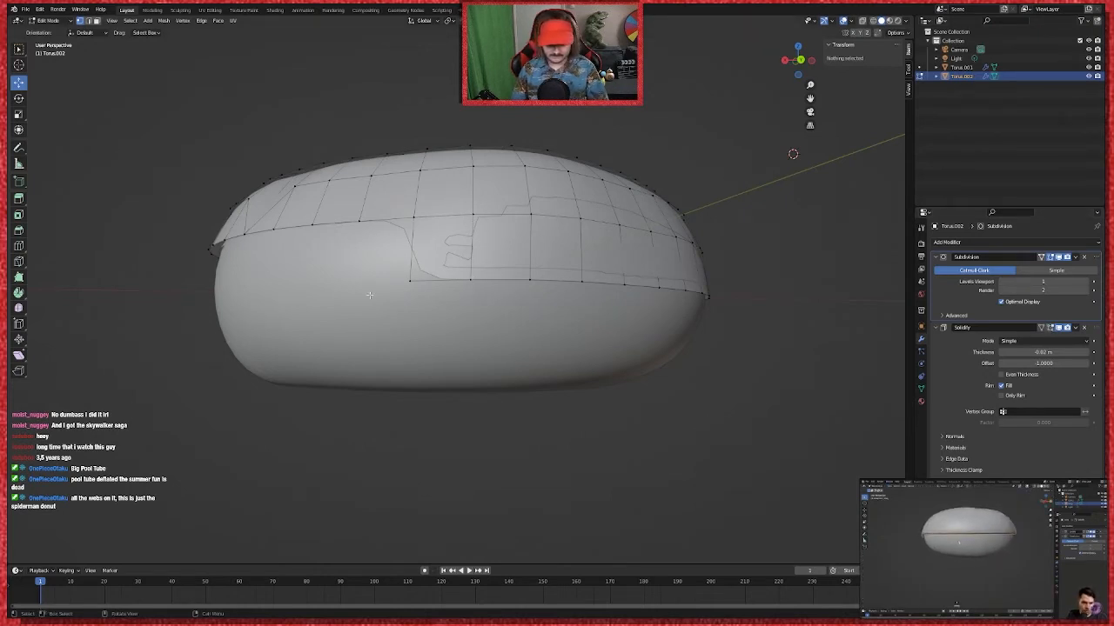
Step: Pull a vertex on the icing's outer rim downward with proportional editing at a size of about 0.12 m, and readjust its position
middle_drag(339, 458, 447, 380)
click(483, 206)
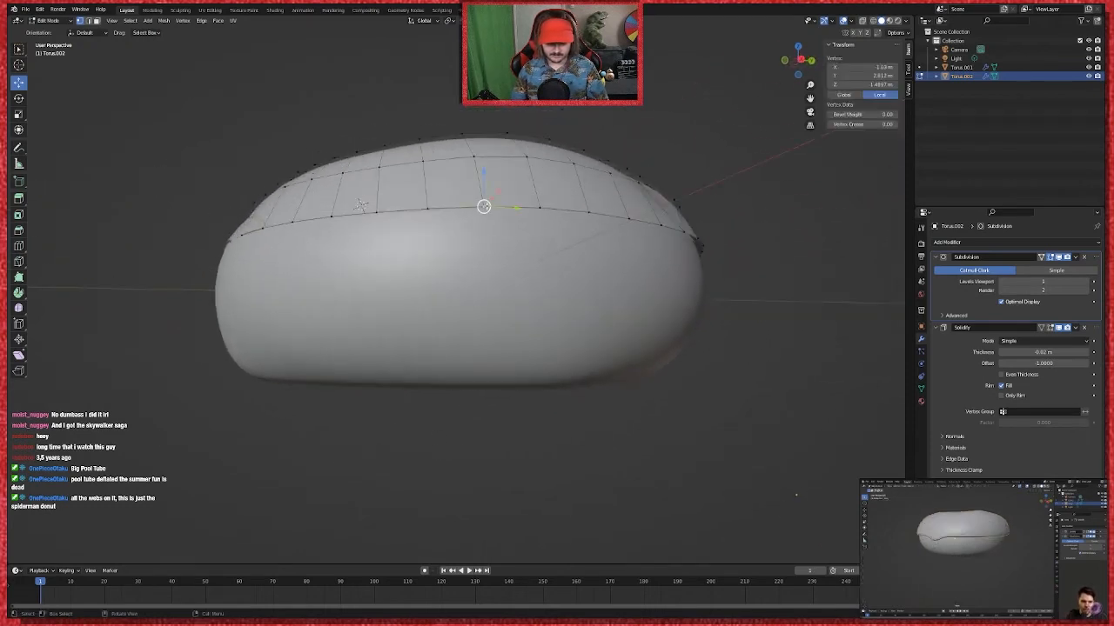
key(g)
scroll(487, 227, up, 3)
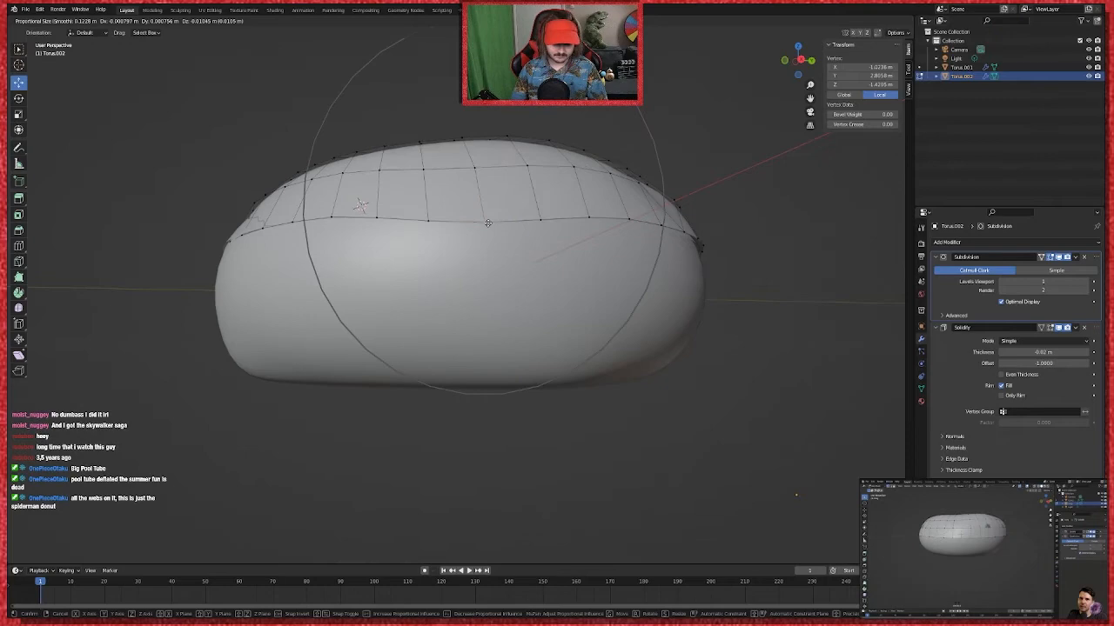
click(487, 229)
middle_drag(487, 229, 589, 276)
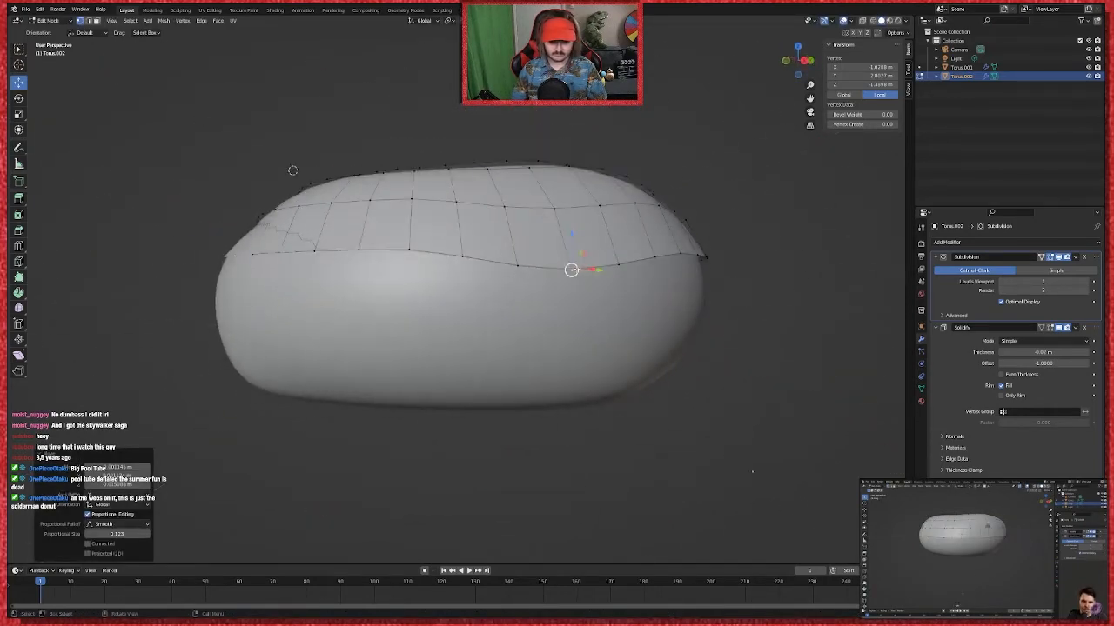
key(g)
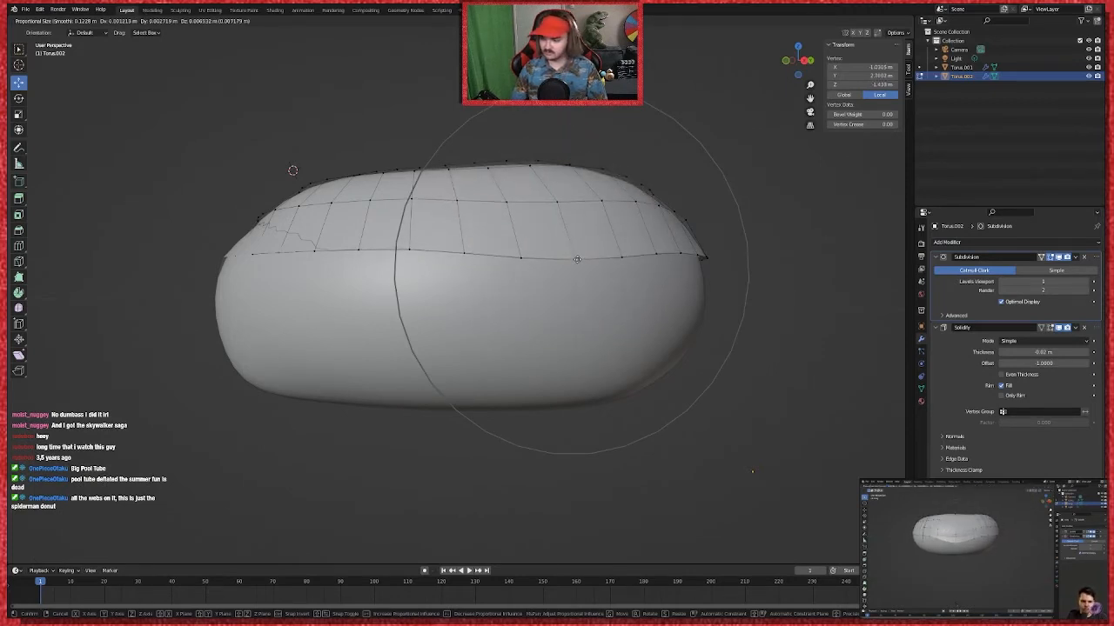
click(575, 271)
Step: Nudge further vertices along the icing's outer rim with smooth proportional editing to make the edge uneven
middle_drag(575, 272, 460, 122)
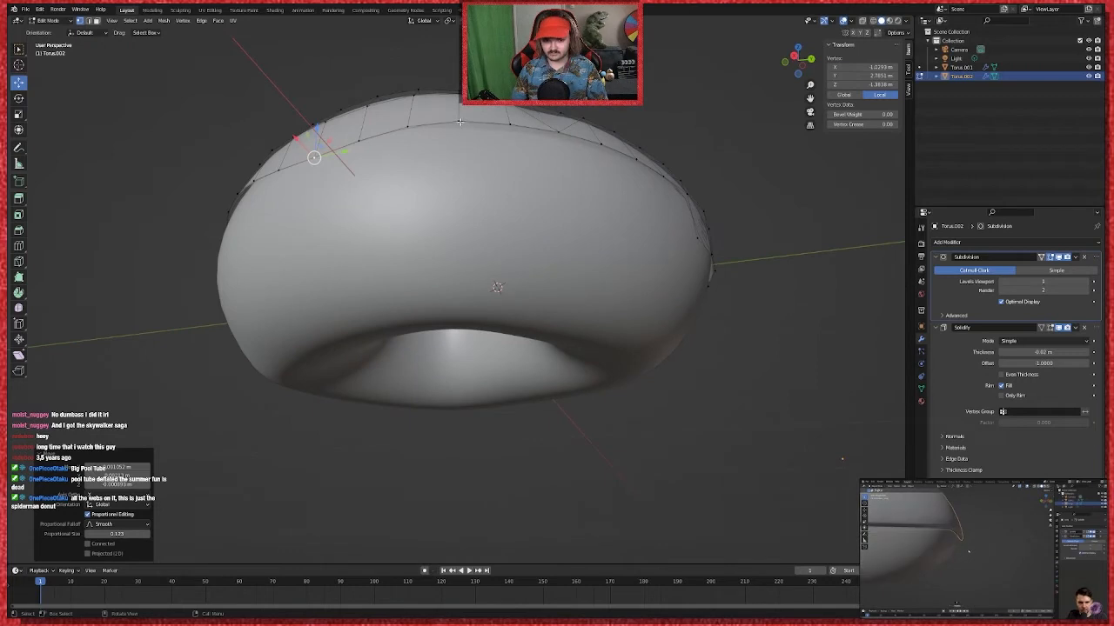
key(g)
click(600, 117)
key(g)
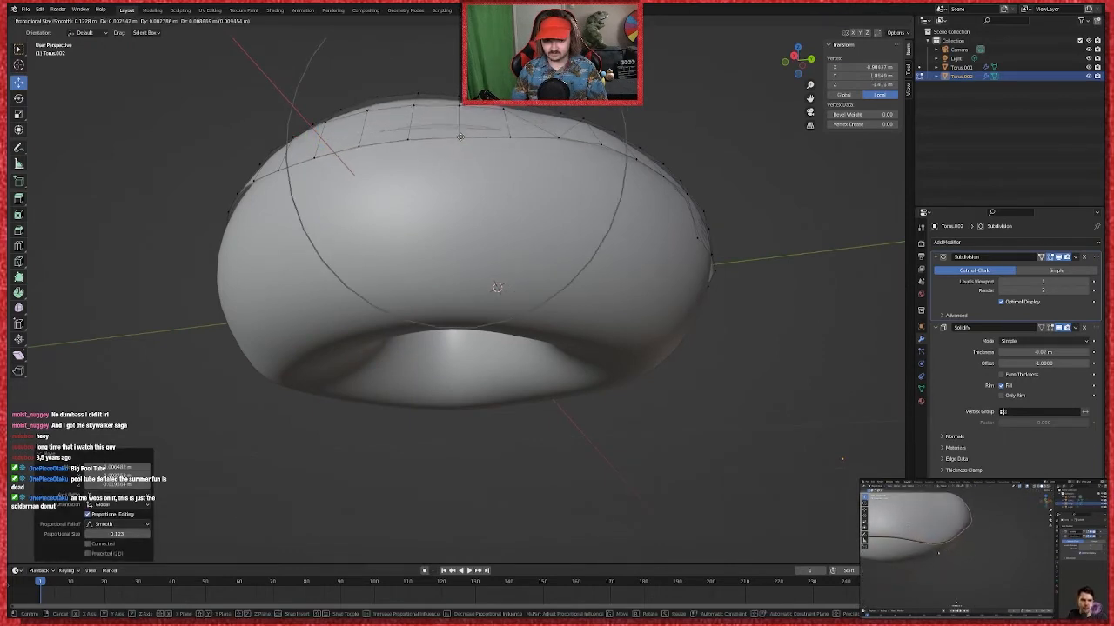
click(460, 132)
Step: Nudge and vertex-slide a vertex on the lower edge of the icing's drooping section, and clear the selection
middle_drag(461, 132, 427, 276)
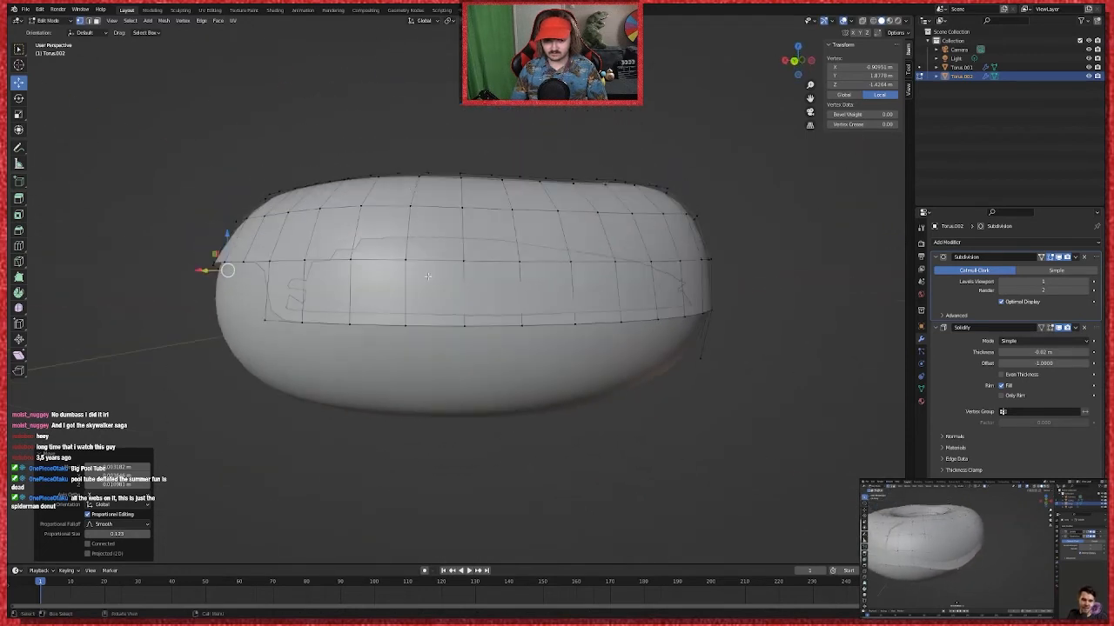
key(g)
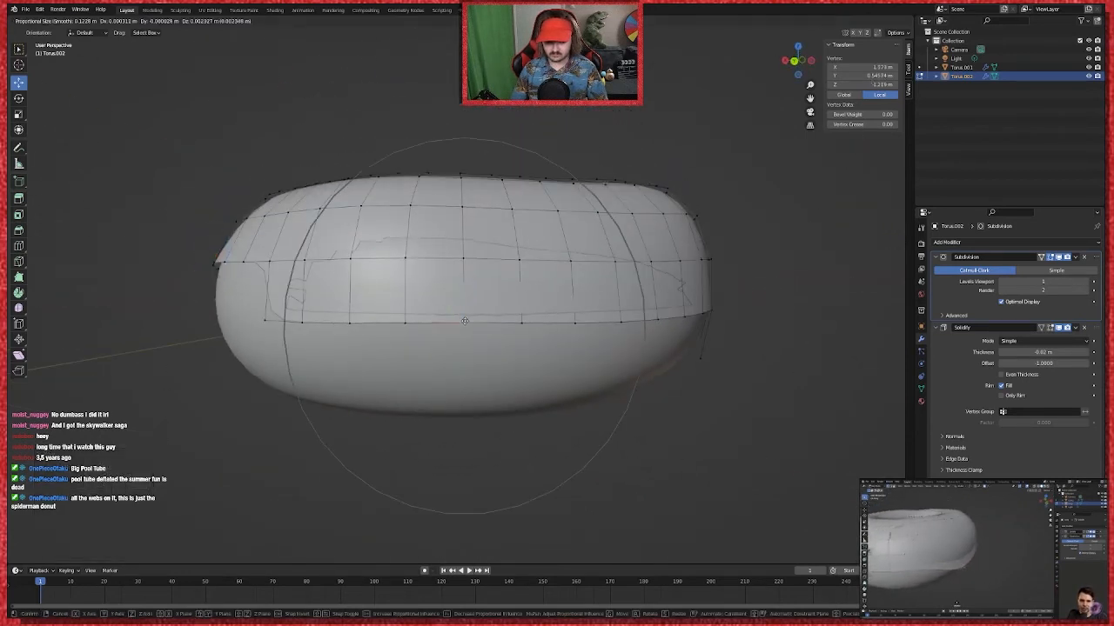
key(g)
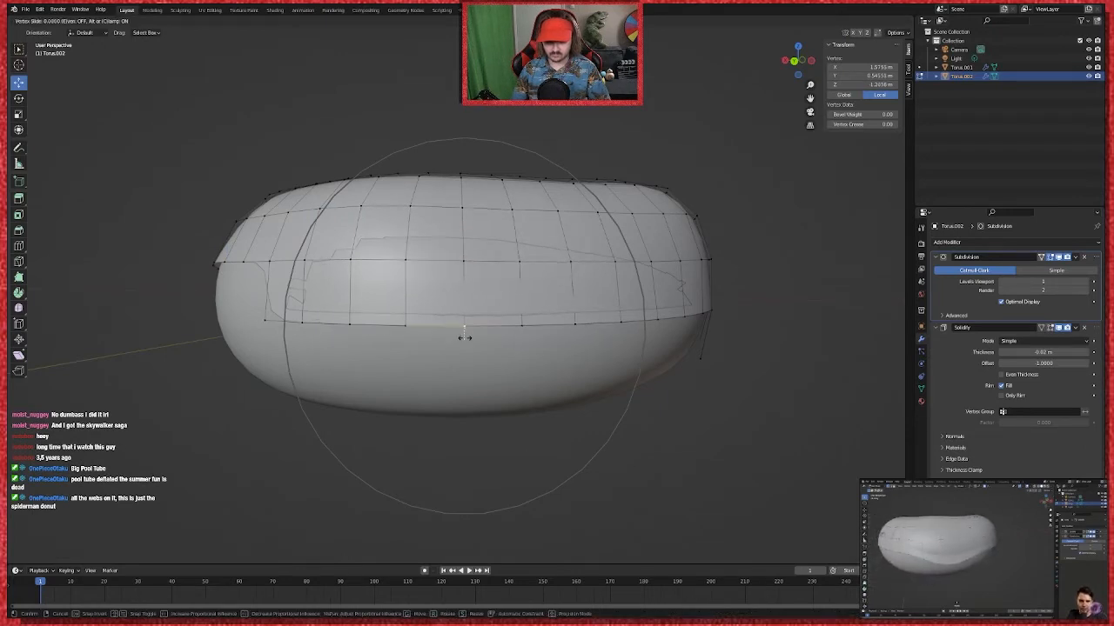
click(641, 332)
key(alt+a)
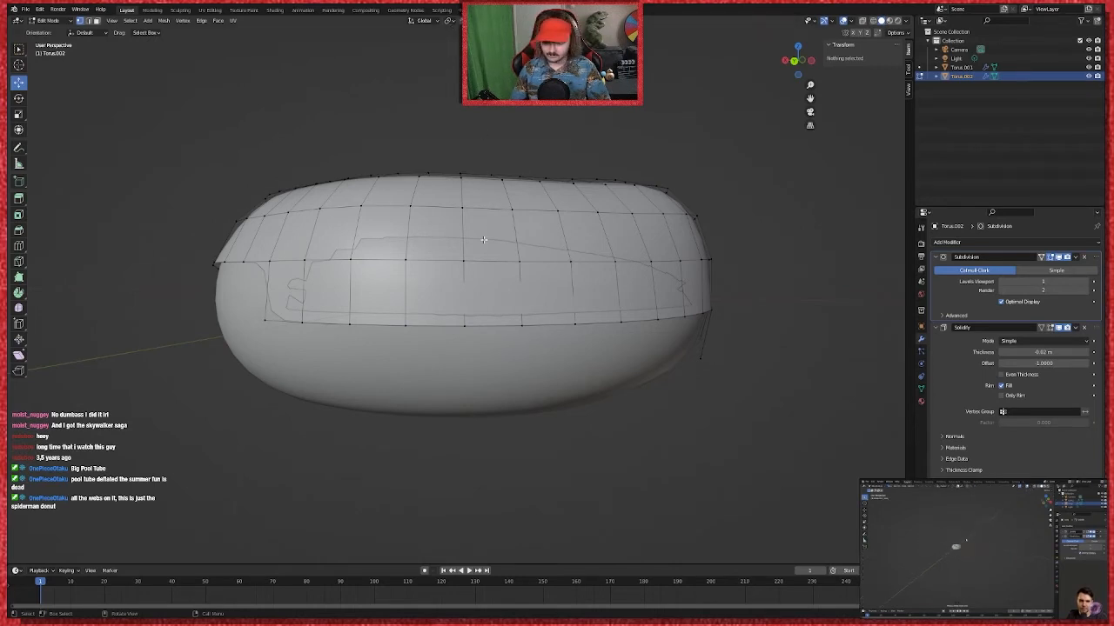
Step: Return to Object Mode, select only the icing, and examine its reshaped rim from the side and from above
scroll(484, 239, down, 5)
middle_drag(631, 266, 615, 342)
scroll(652, 321, up, 4)
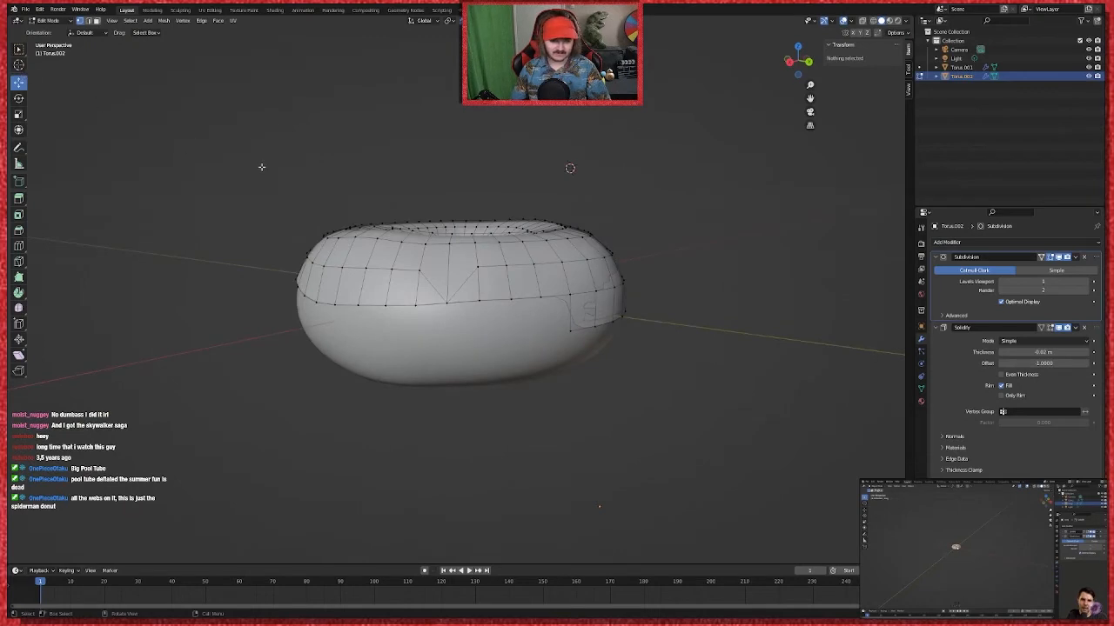
key(Tab)
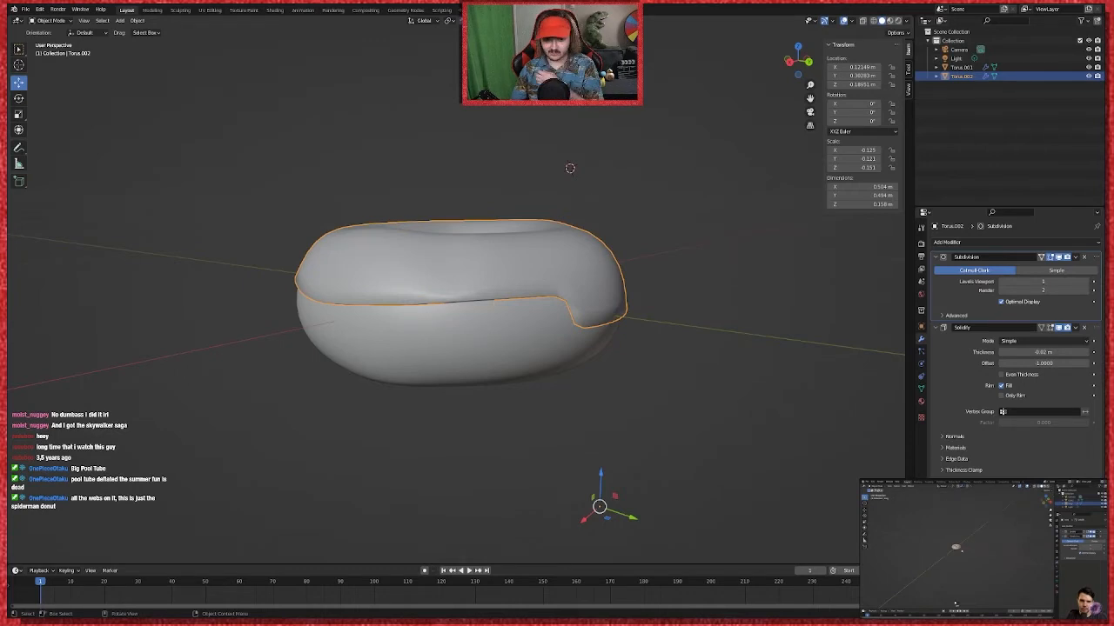
drag(588, 290, 567, 181)
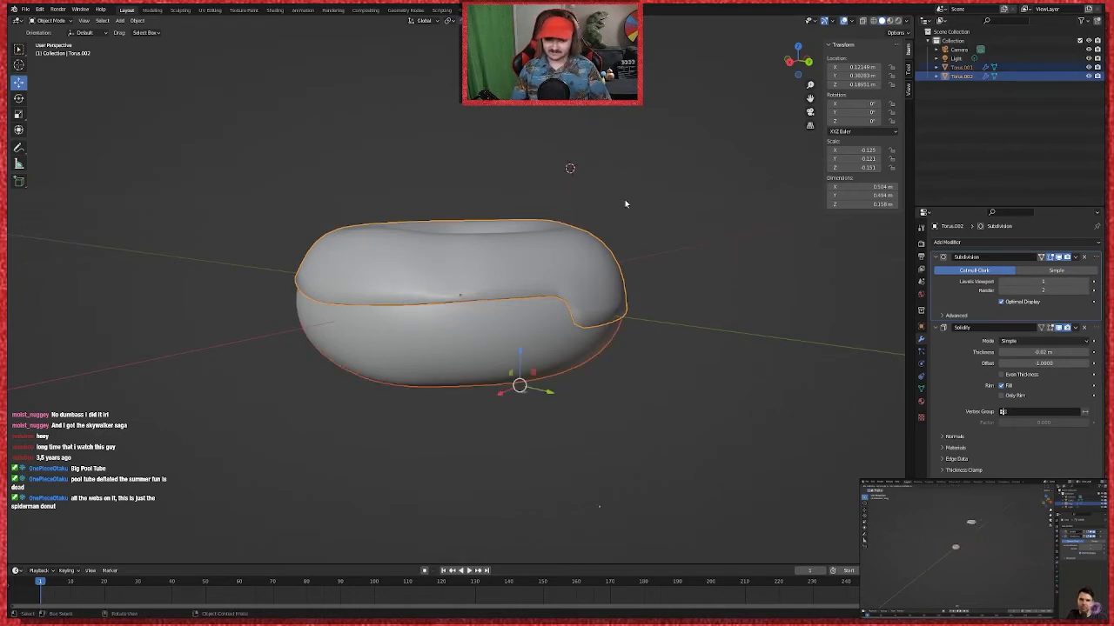
click(700, 220)
click(586, 233)
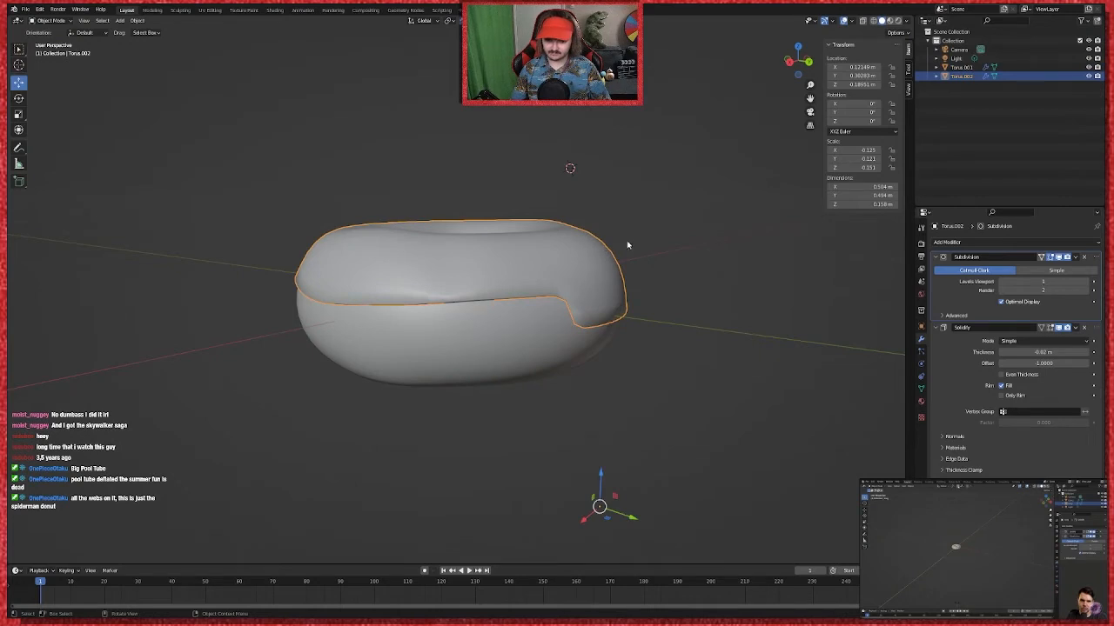
scroll(634, 264, up, 1)
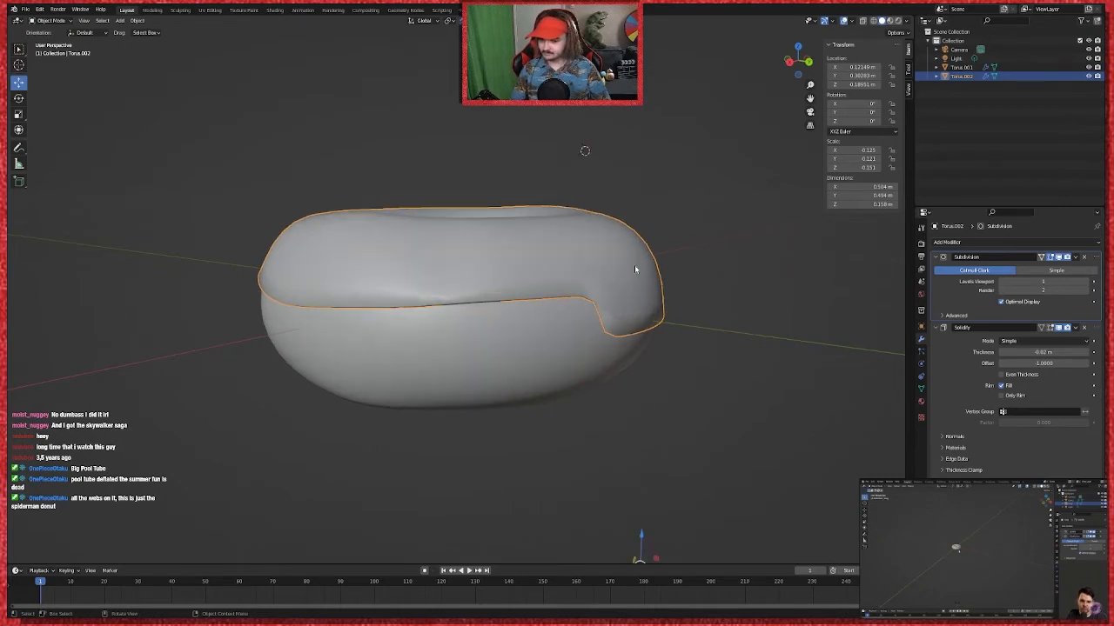
middle_drag(715, 263, 728, 304)
scroll(728, 303, down, 1)
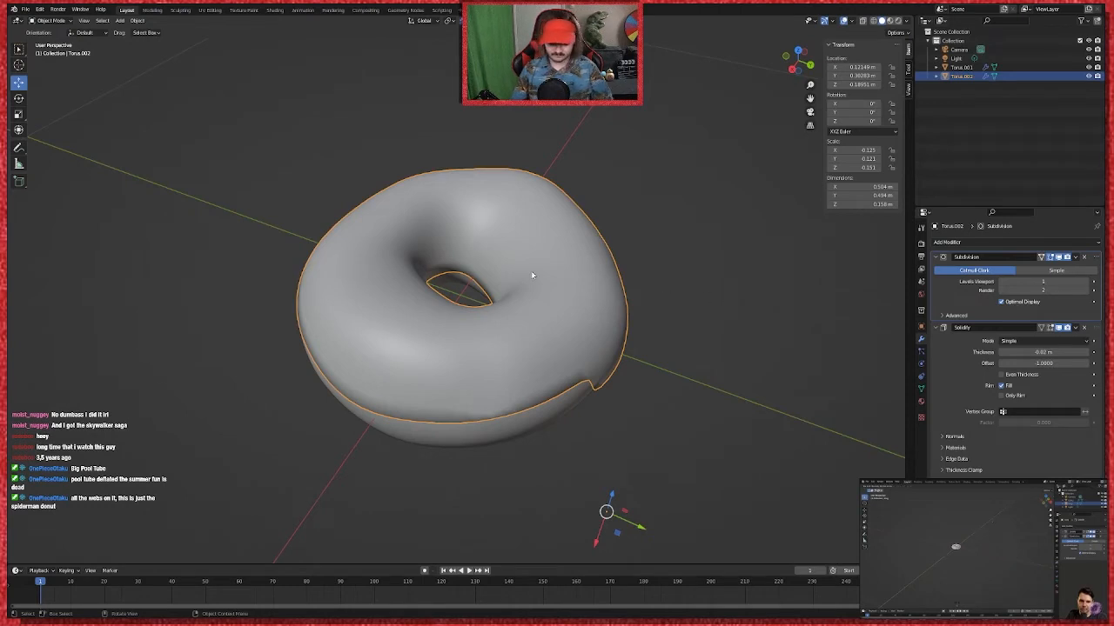
Step: Try moving the whole icing object, first viewed from above and again from the side
key(g)
click(540, 214)
key(g)
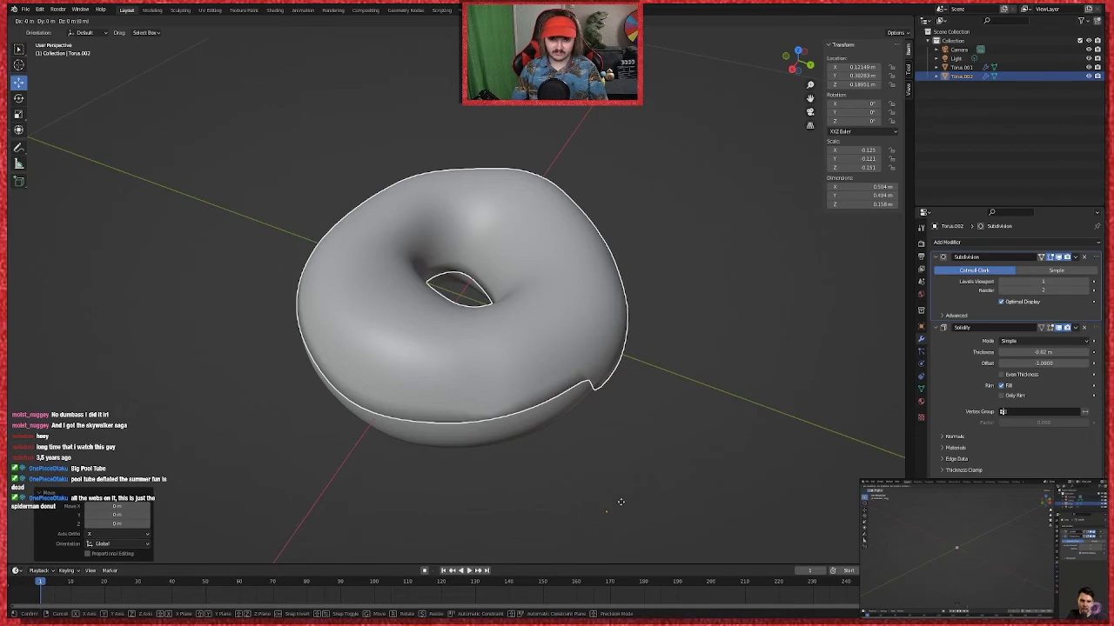
right_click(647, 44)
click(664, 317)
middle_drag(665, 326, 572, 253)
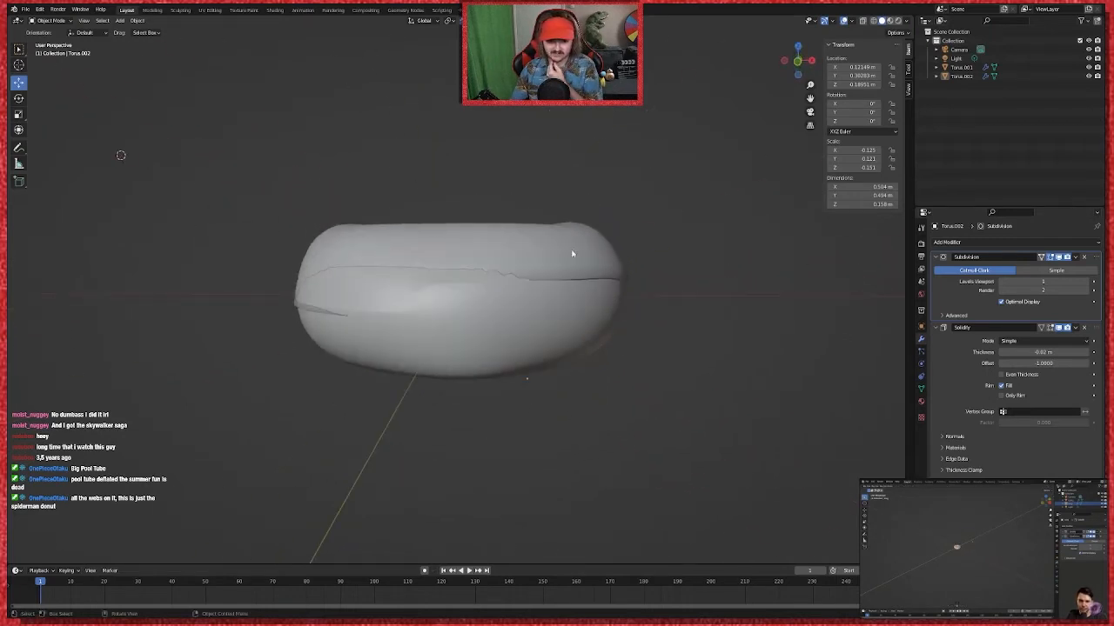
click(573, 254)
key(g)
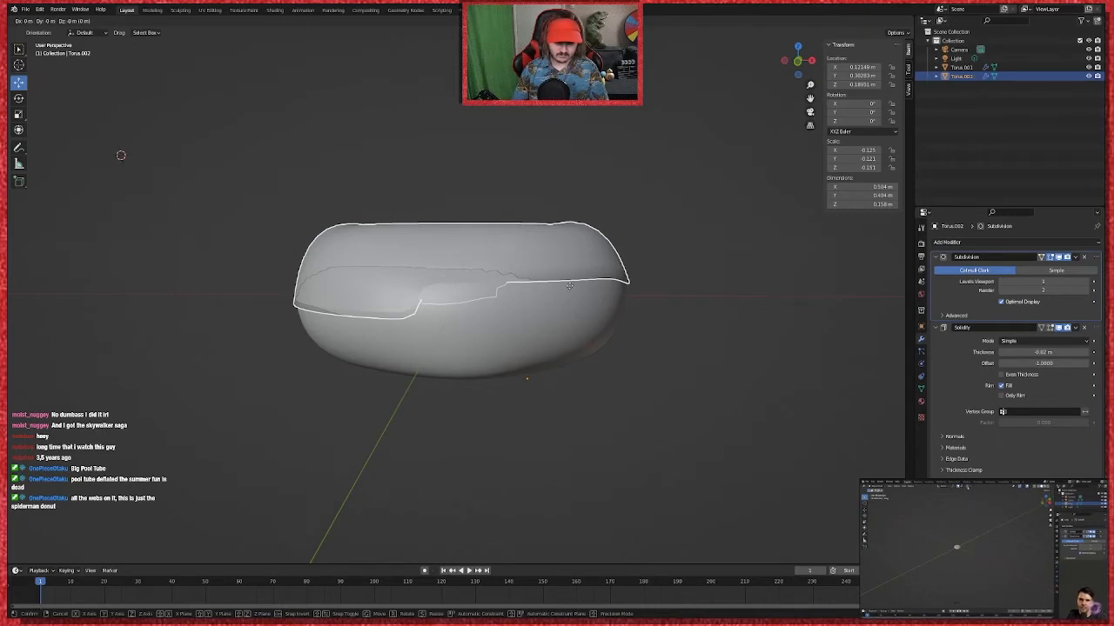
click(539, 305)
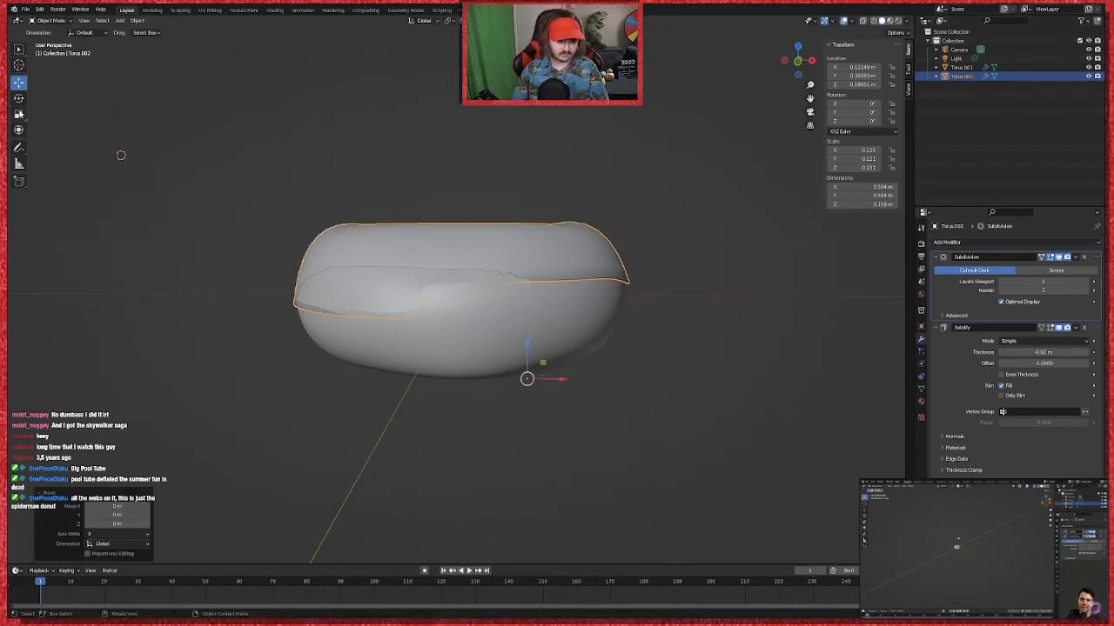
Step: Try moving the donut body down about 0.05 m and shifting the icing downward, undoing each move
click(442, 252)
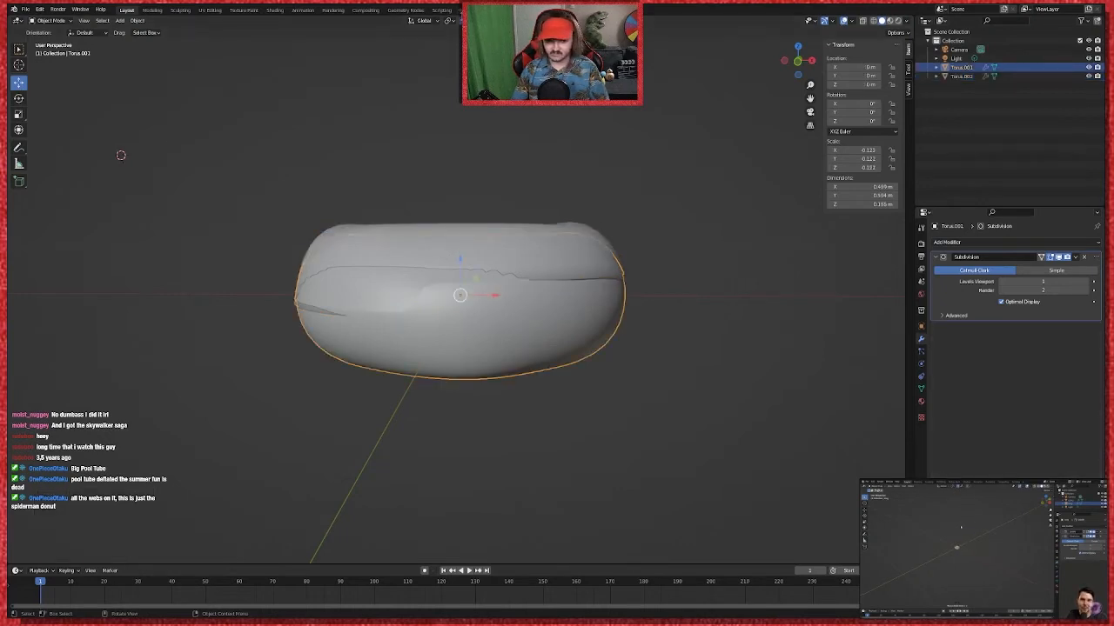
key(g)
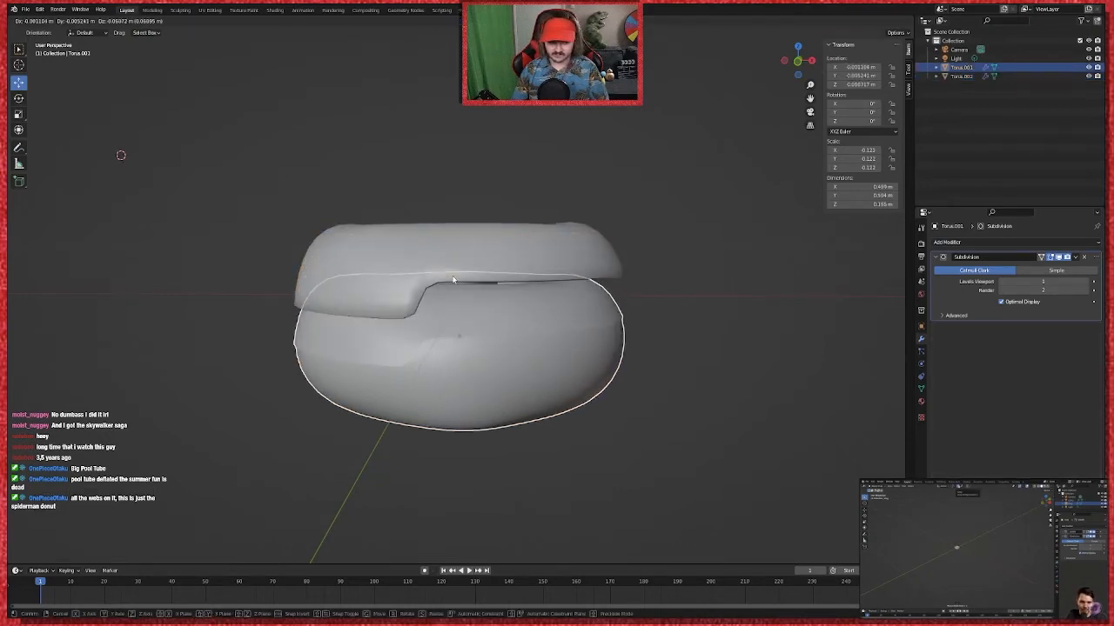
click(453, 280)
key(ctrl+z)
click(505, 251)
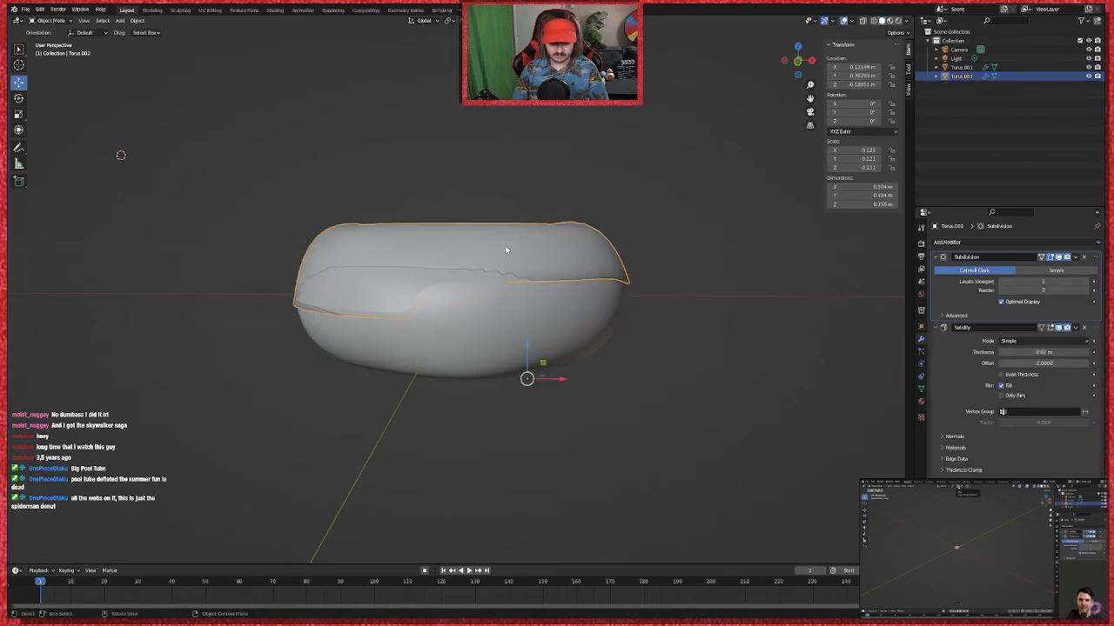
key(g)
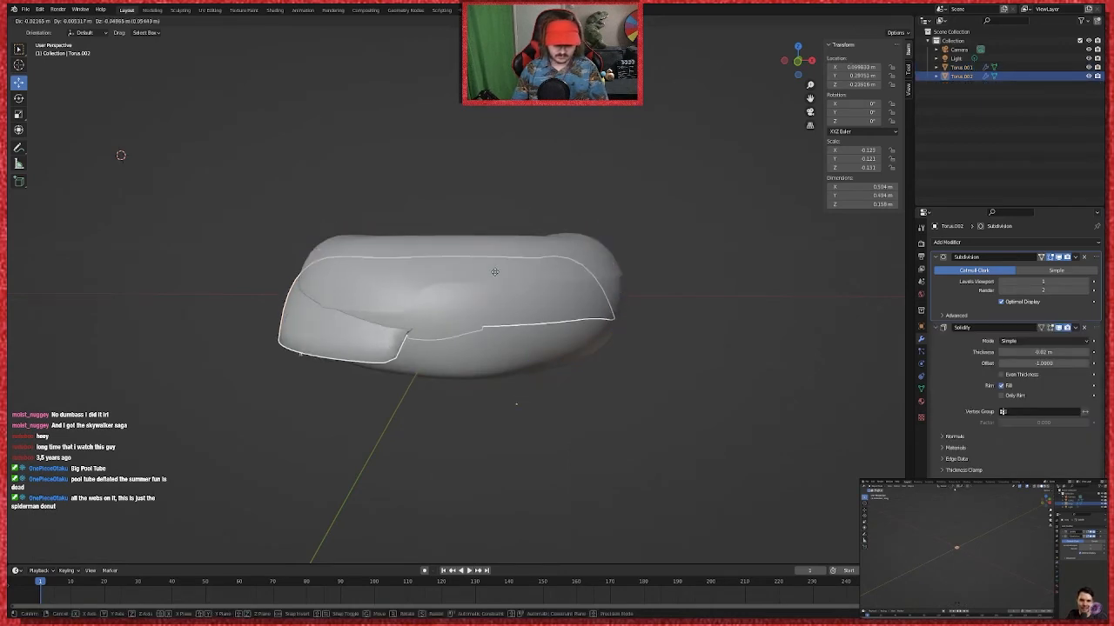
click(522, 393)
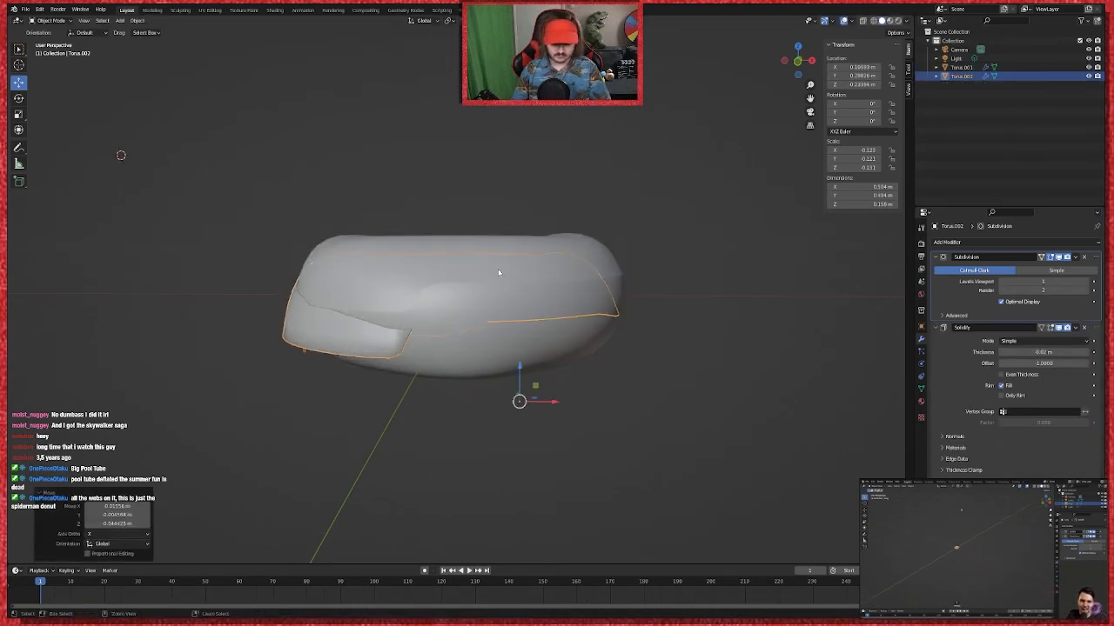
key(ctrl+z)
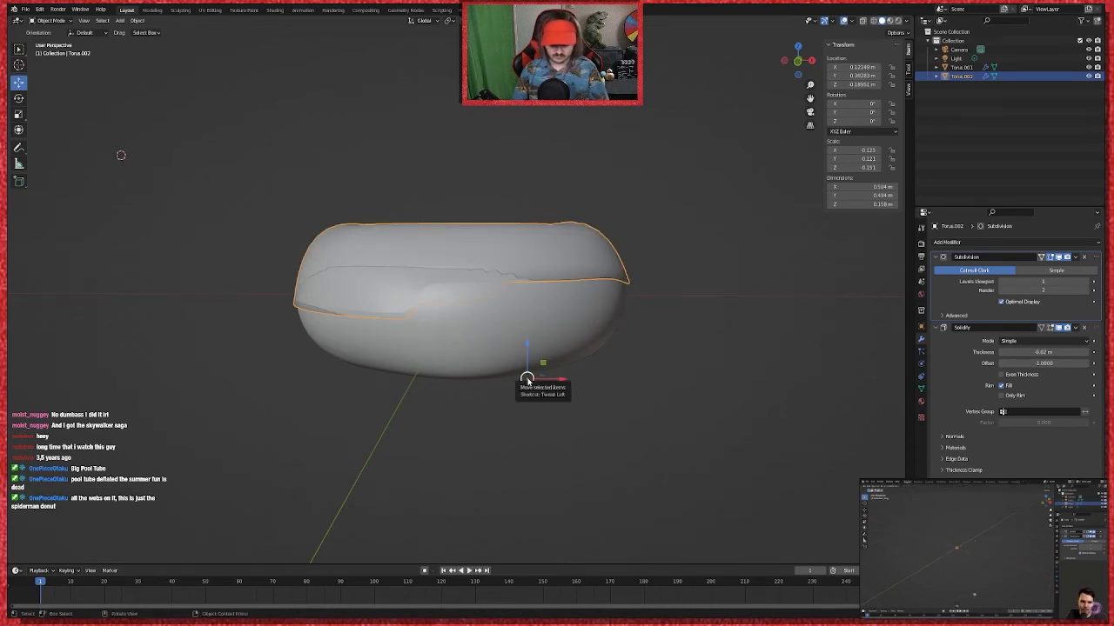
Step: Reselect the icing, try moving it sideways off the donut, and undo the move
middle_drag(692, 392, 641, 406)
click(644, 394)
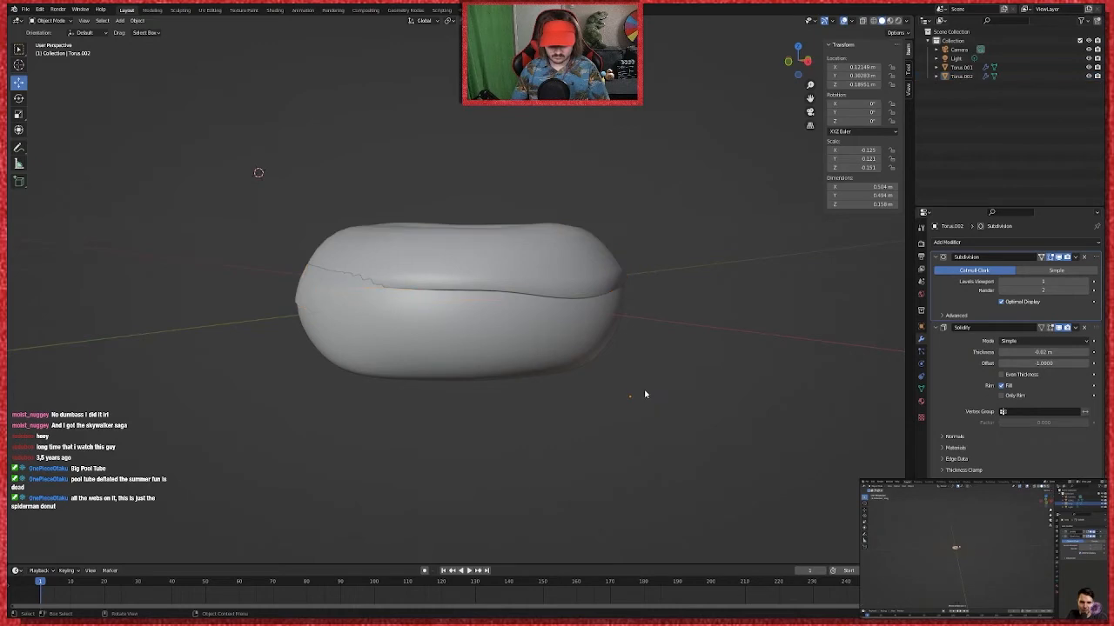
click(552, 243)
click(643, 394)
click(539, 255)
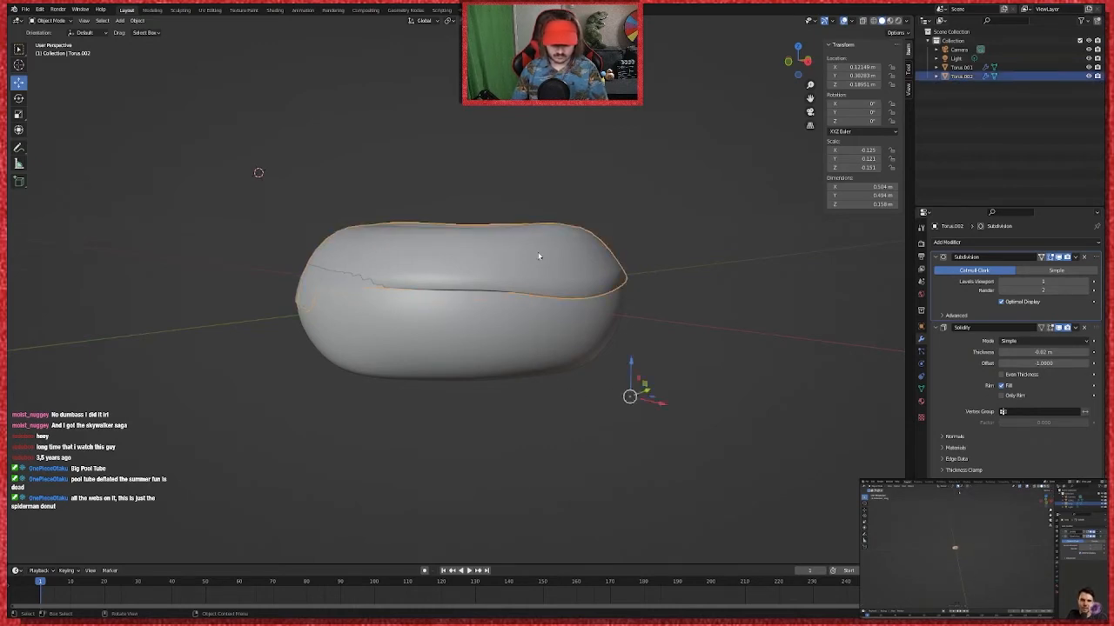
key(g)
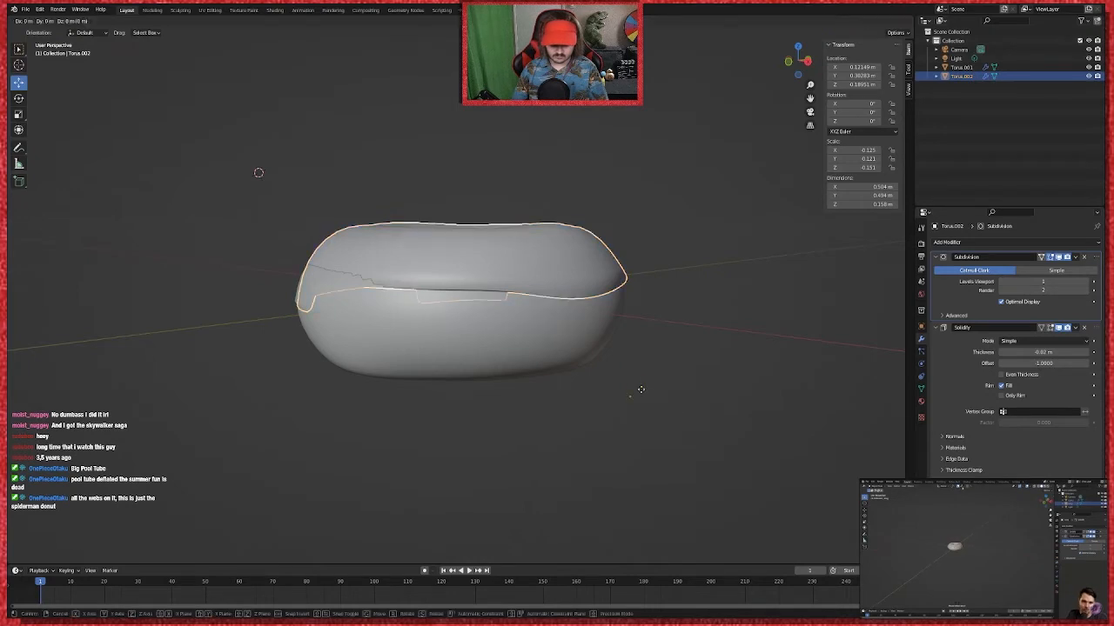
key(y)
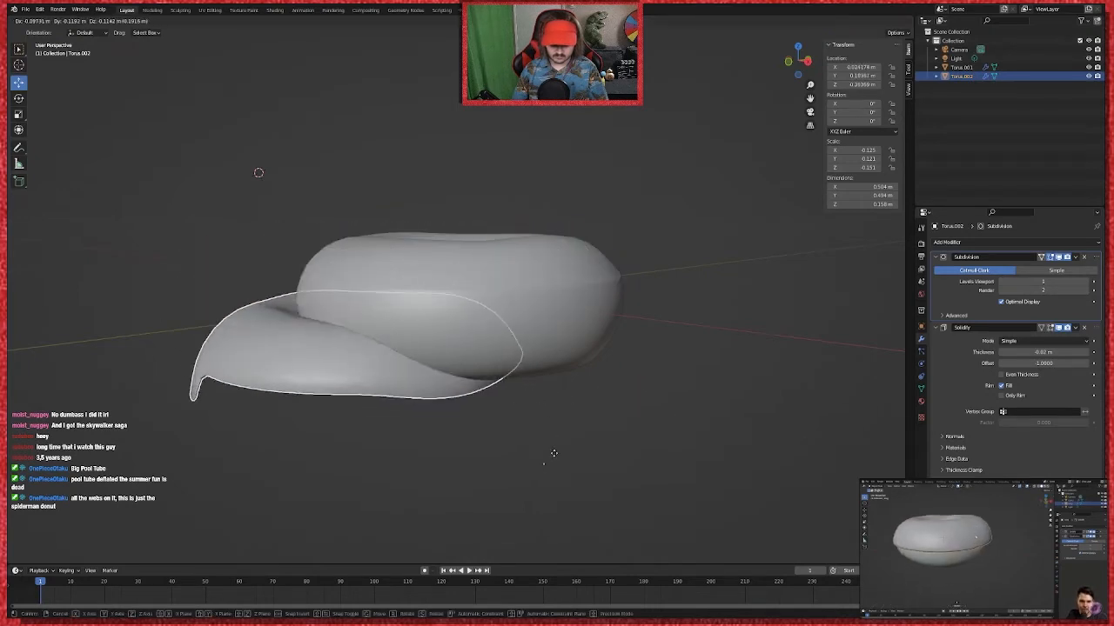
click(605, 444)
key(ctrl+z)
Step: Check the options offered for the Snap setting, and deselect the icing
middle_drag(705, 367, 756, 431)
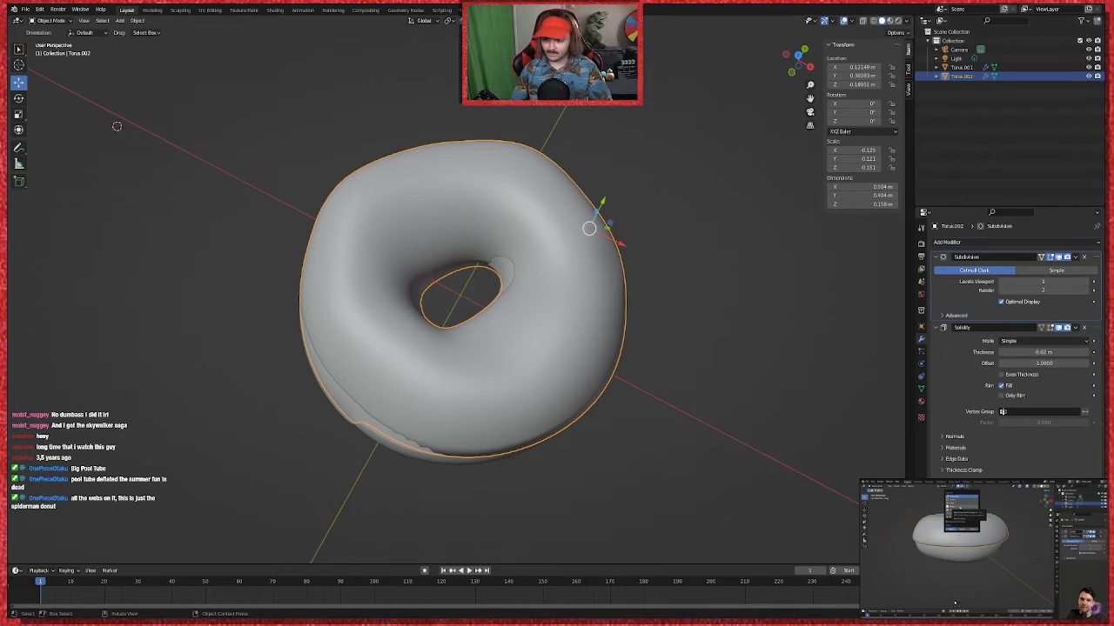
right_click(446, 20)
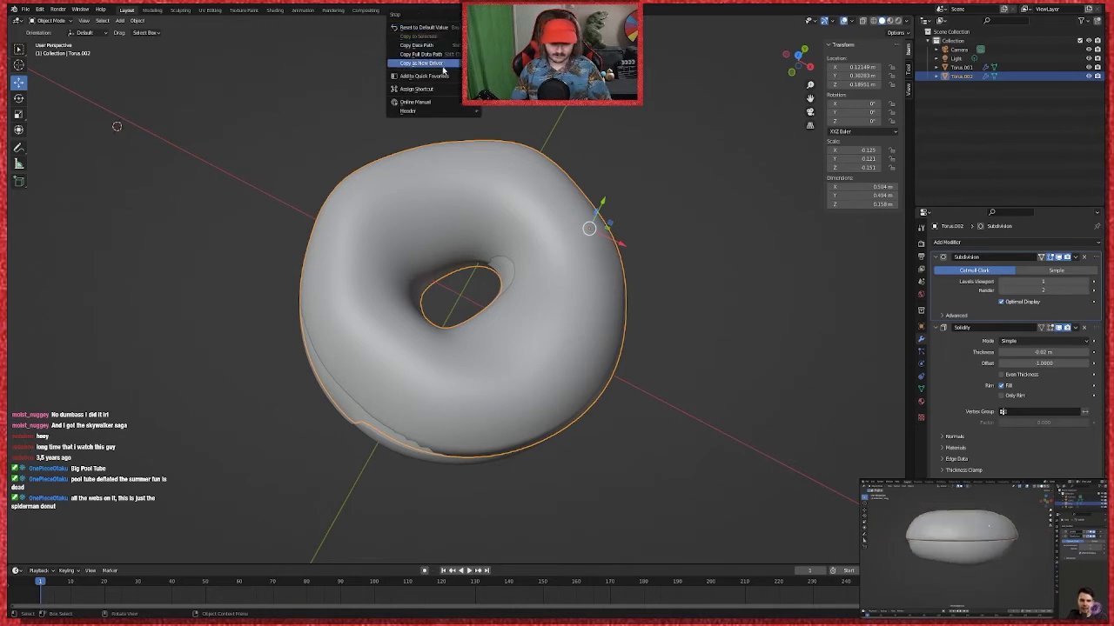
key(alt+a)
right_click(459, 24)
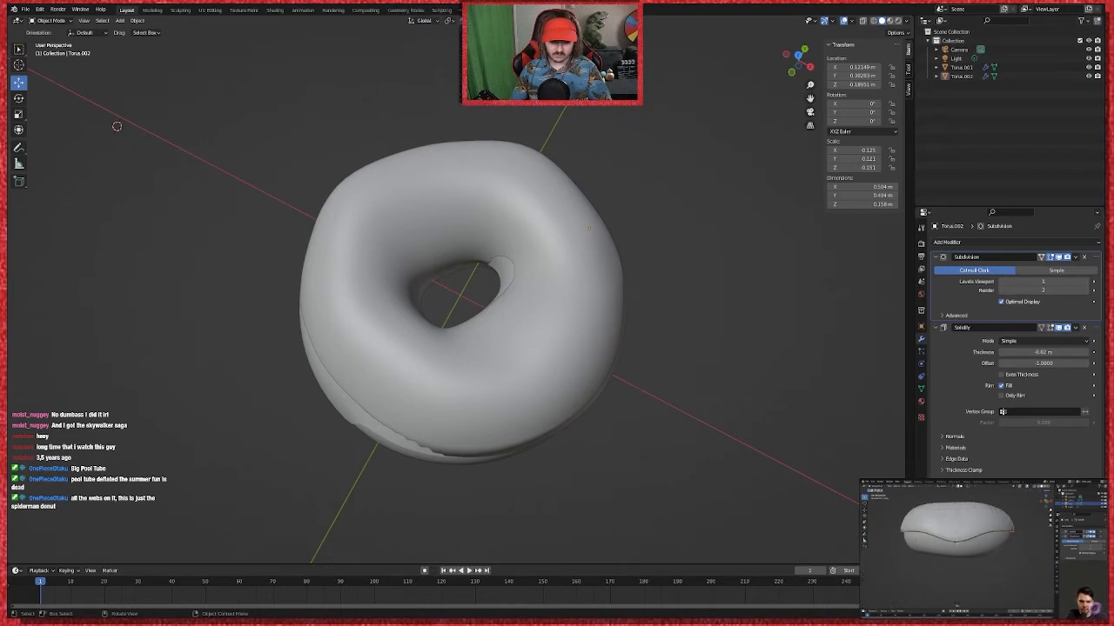
right_click(451, 21)
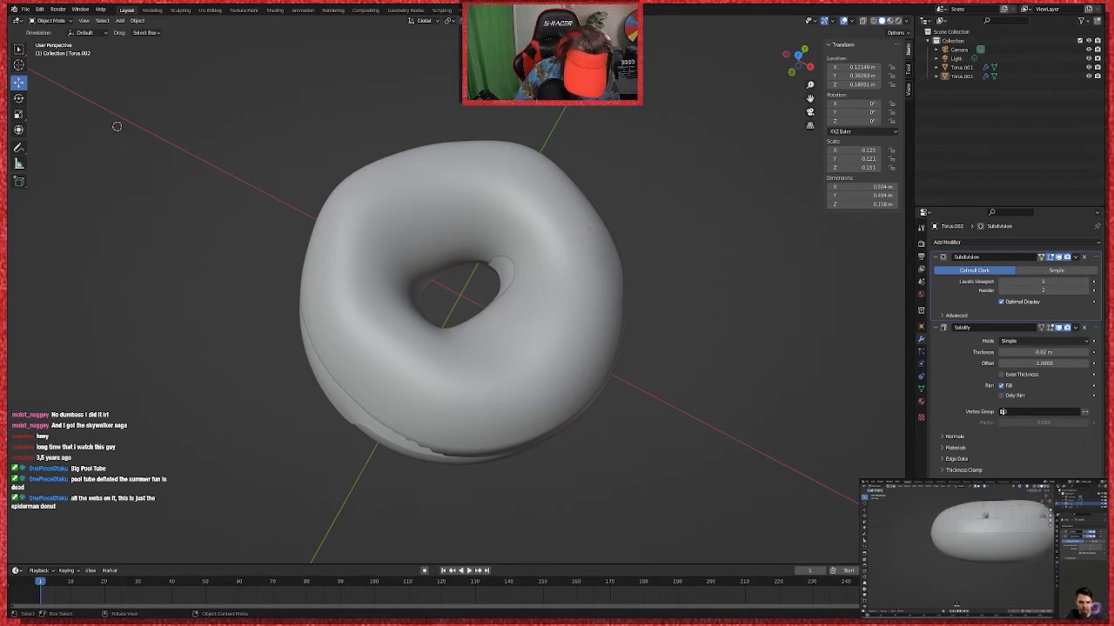
click(962, 541)
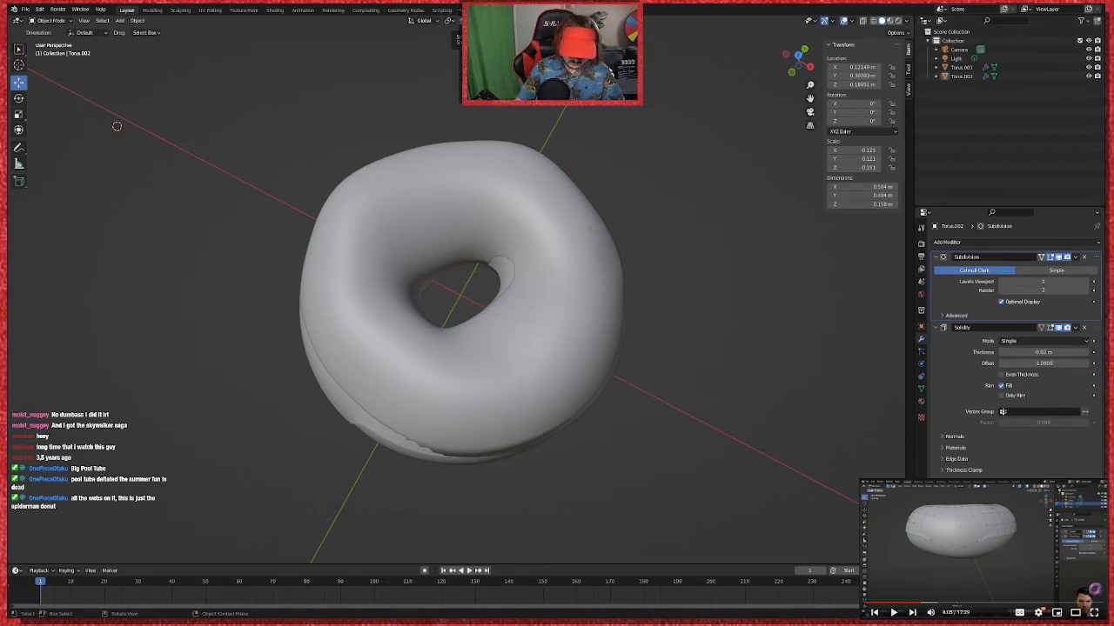
right_click(447, 21)
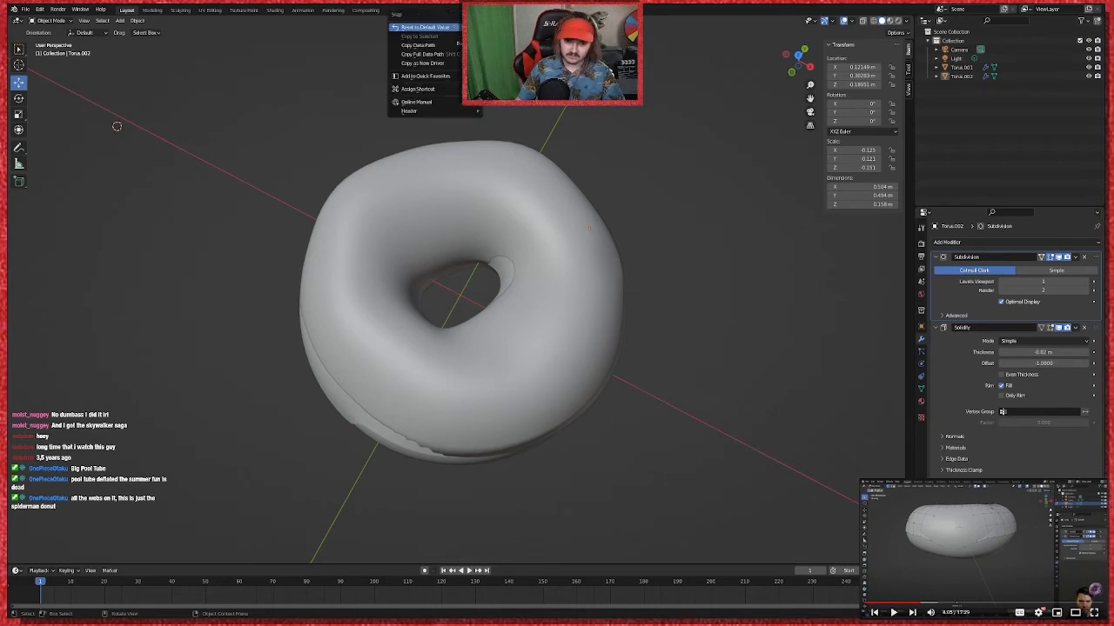
key(Escape)
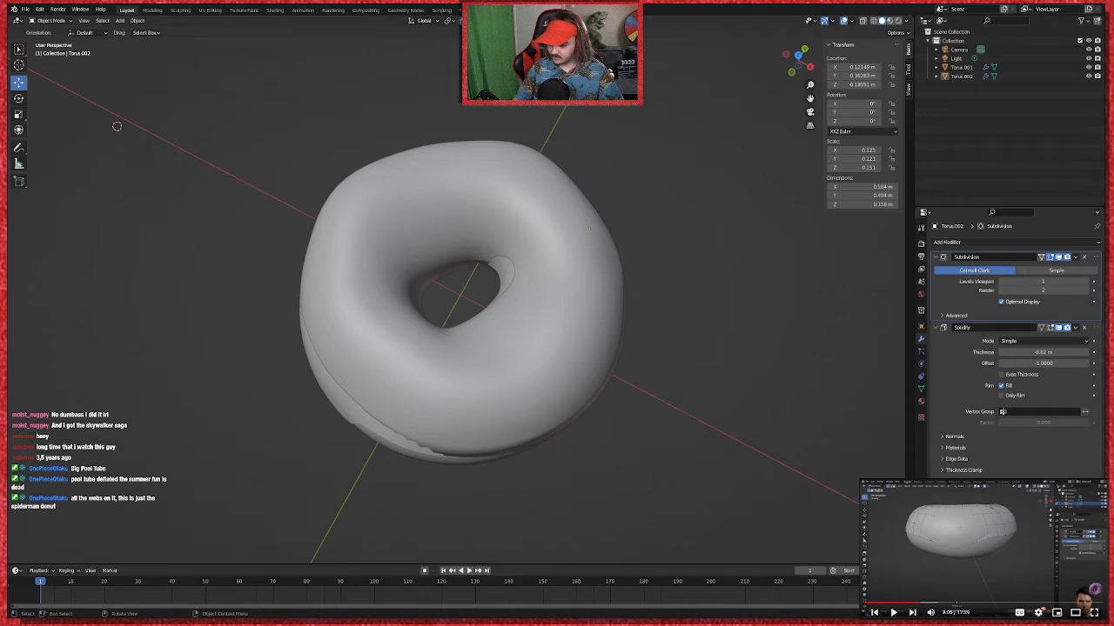
click(927, 565)
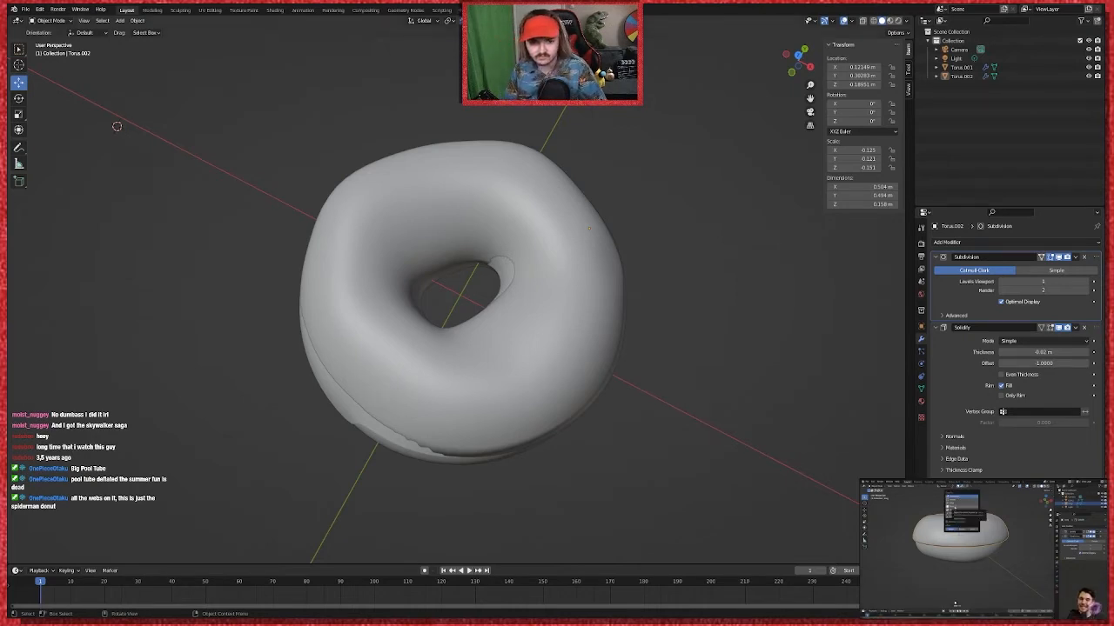
Step: Set the snap target to Face and enable Project Individual Elements while in Edit Mode on the icing
right_click(475, 23)
click(474, 21)
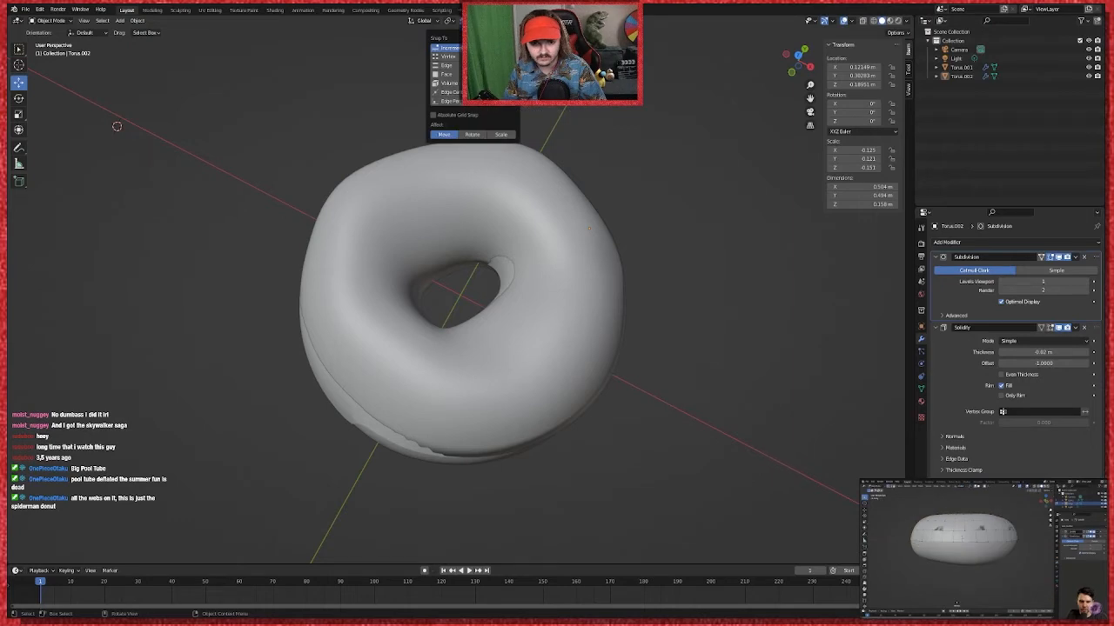
shift+click(445, 74)
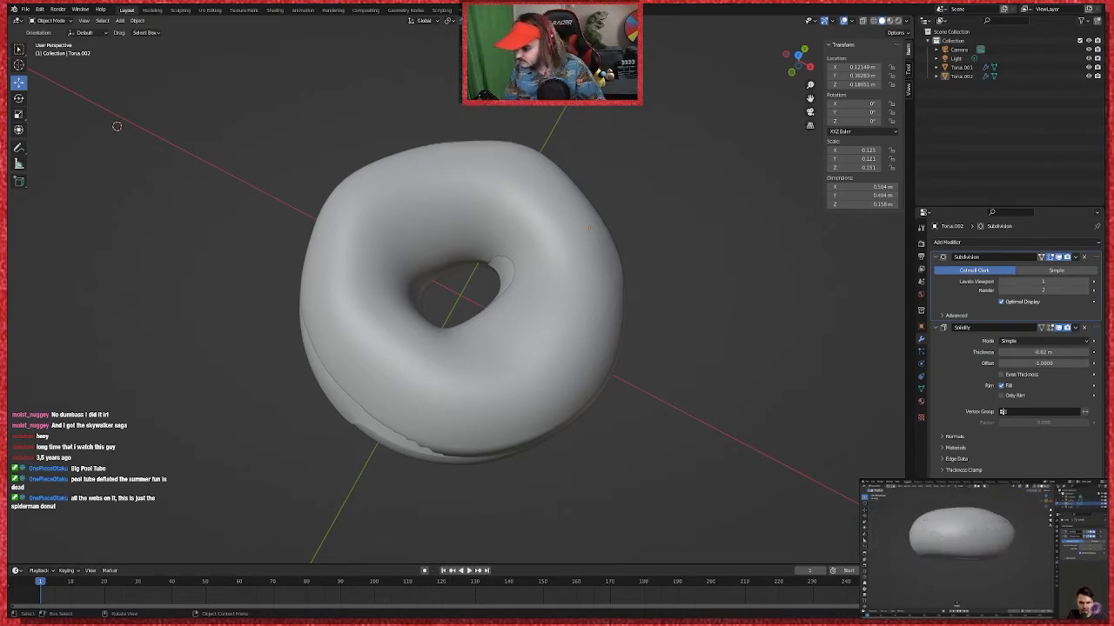
middle_drag(686, 236, 743, 169)
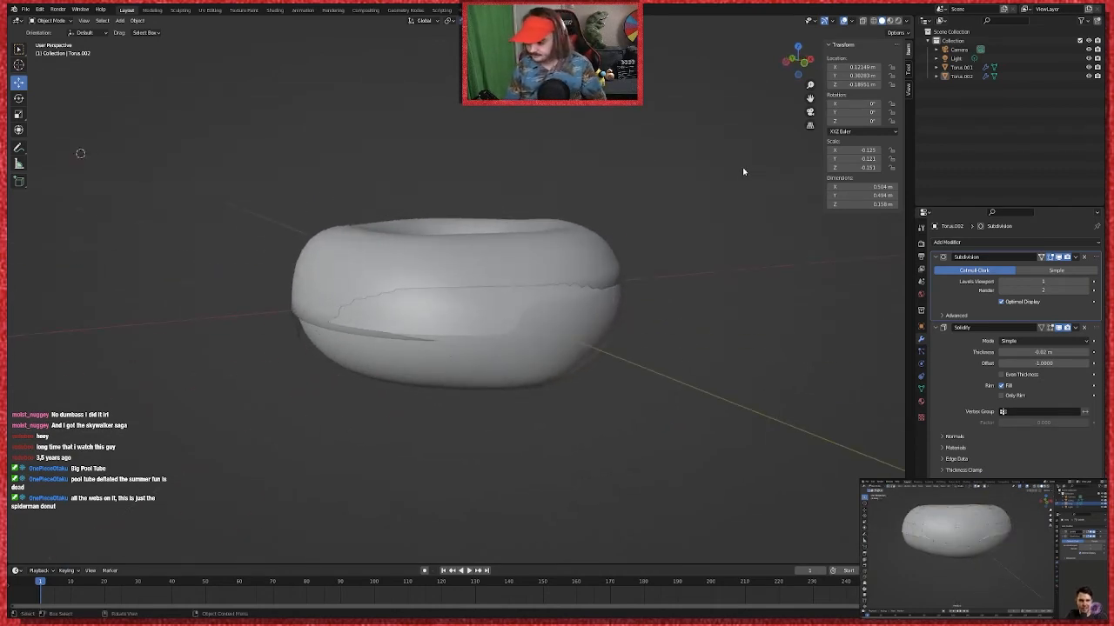
click(440, 261)
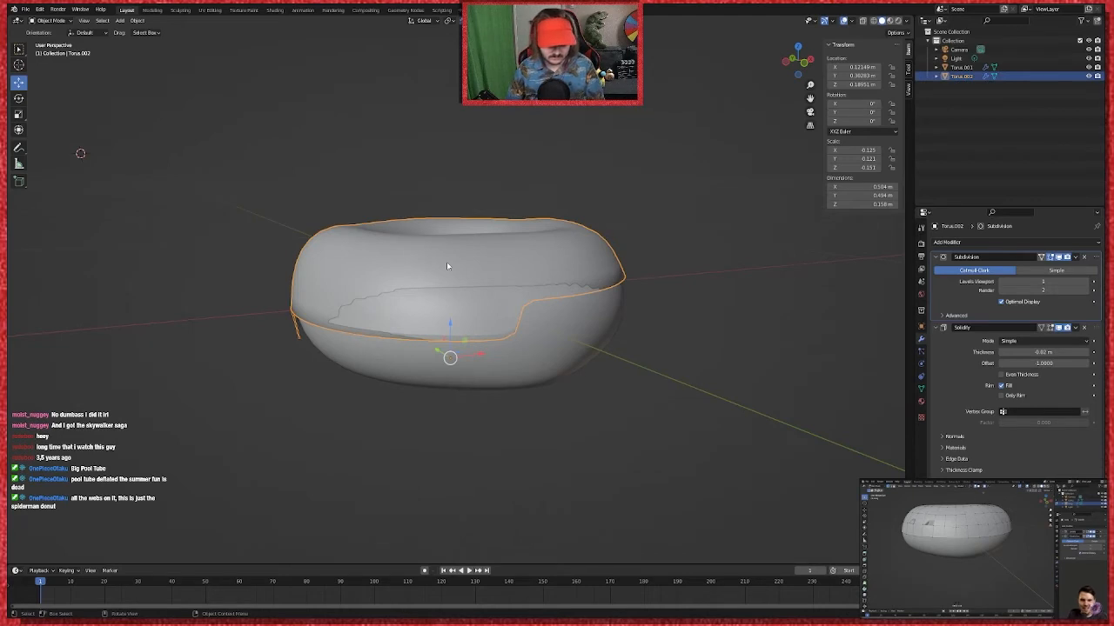
key(Tab)
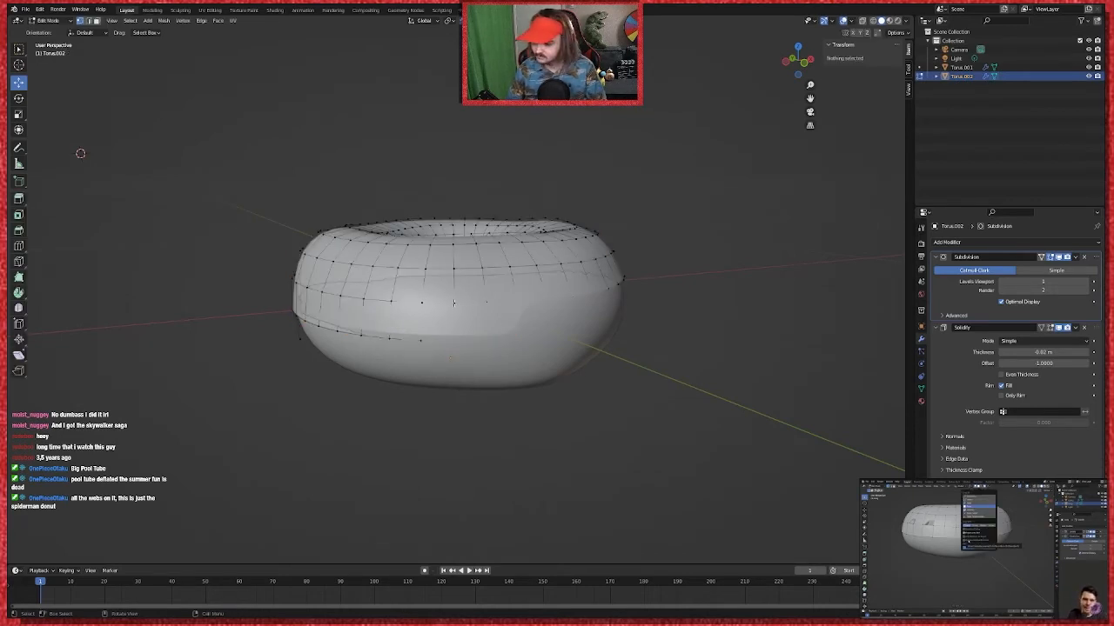
click(454, 20)
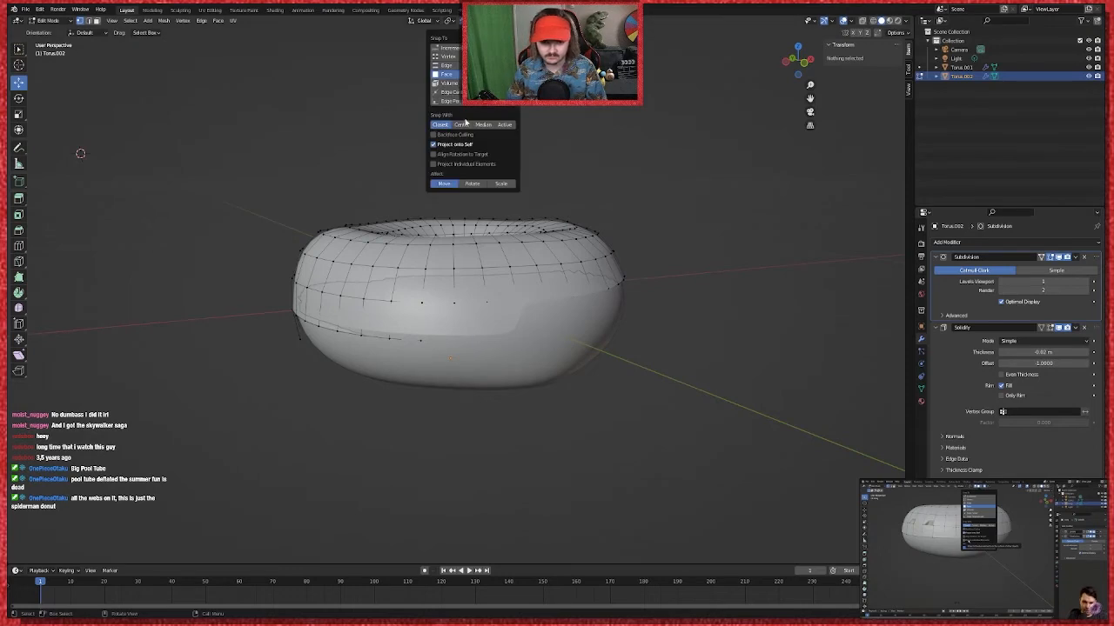
click(434, 164)
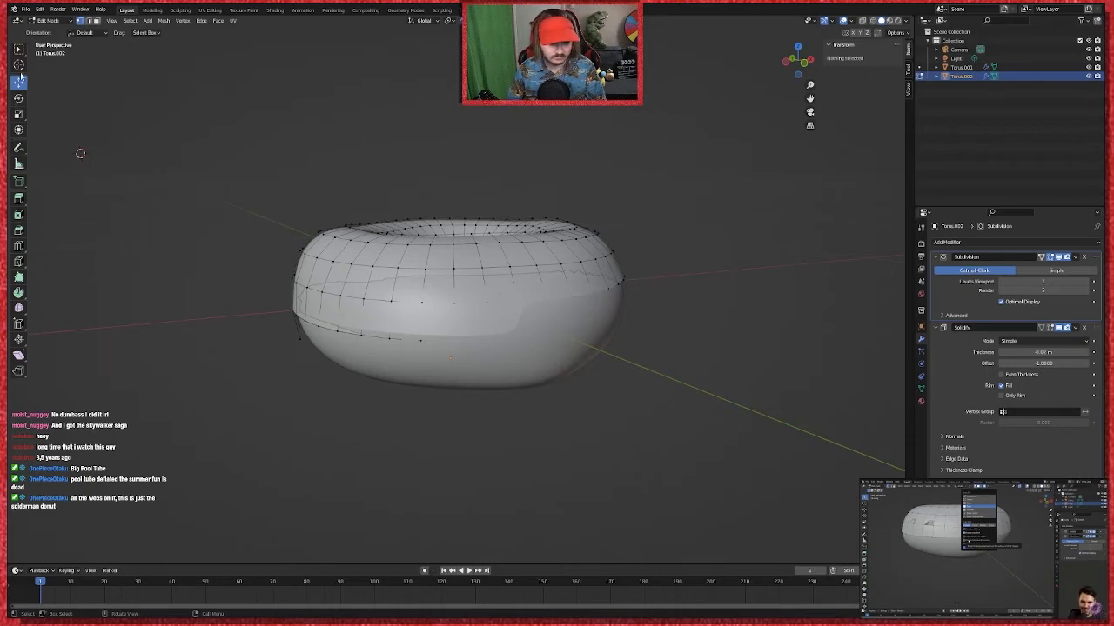
Step: Return to Object Mode, check the snapping options there, and deselect the icing
key(Tab)
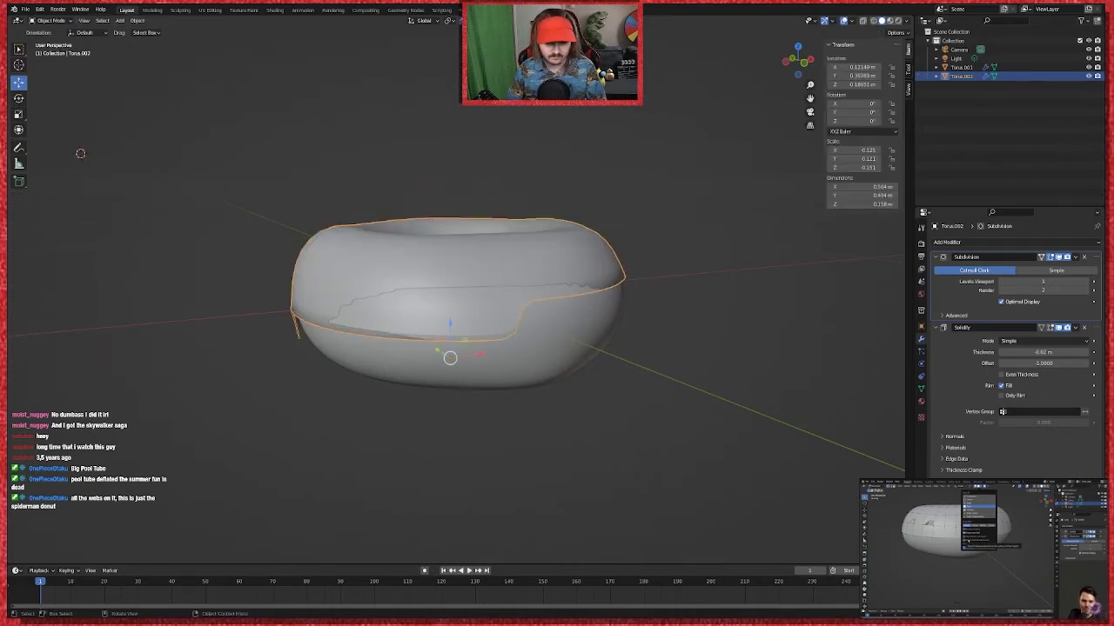
click(450, 20)
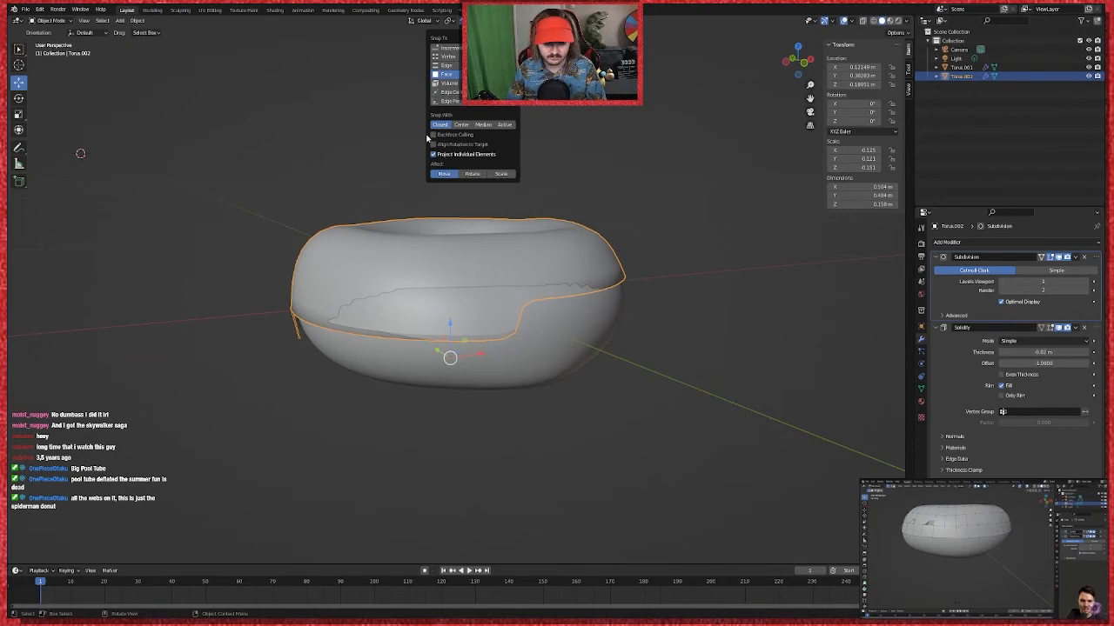
click(619, 143)
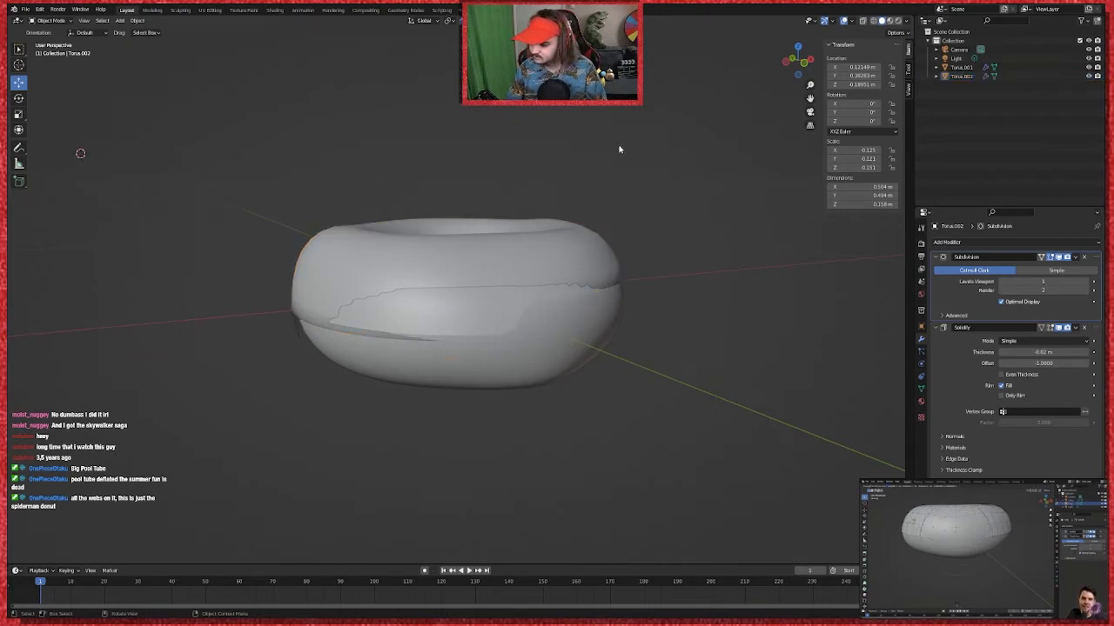
Step: Select the icing in side view, enter Edit Mode, and pull a vertex of its outer rim down over the donut with proportional editing
mouse_move(678, 323)
middle_down()
mouse_move(688, 301)
mouse_move(676, 316)
middle_up()
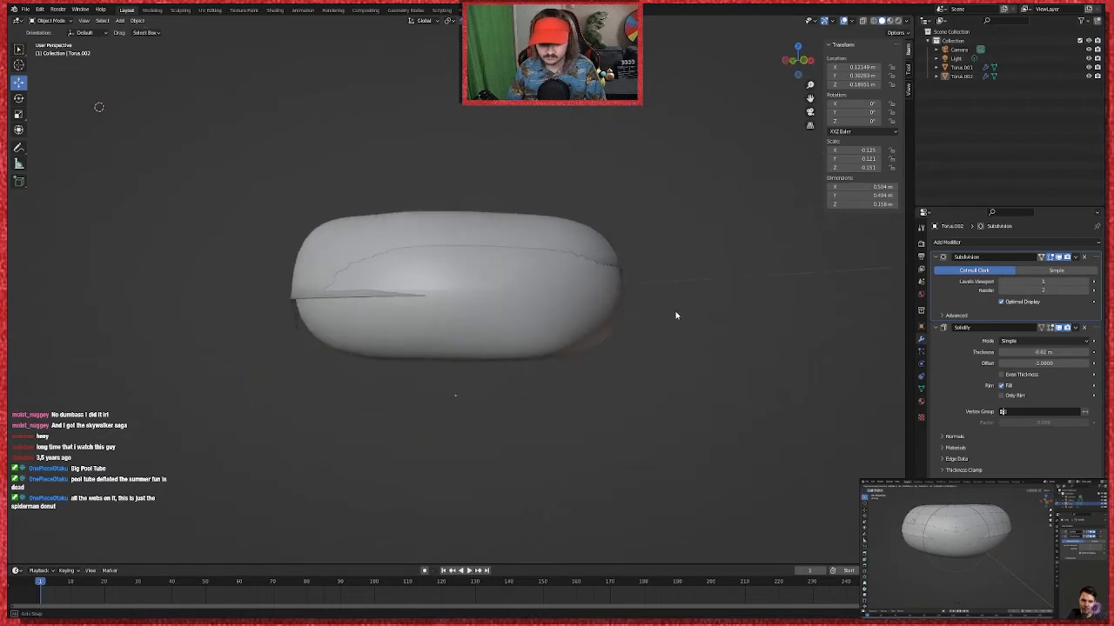
click(450, 227)
key(Tab)
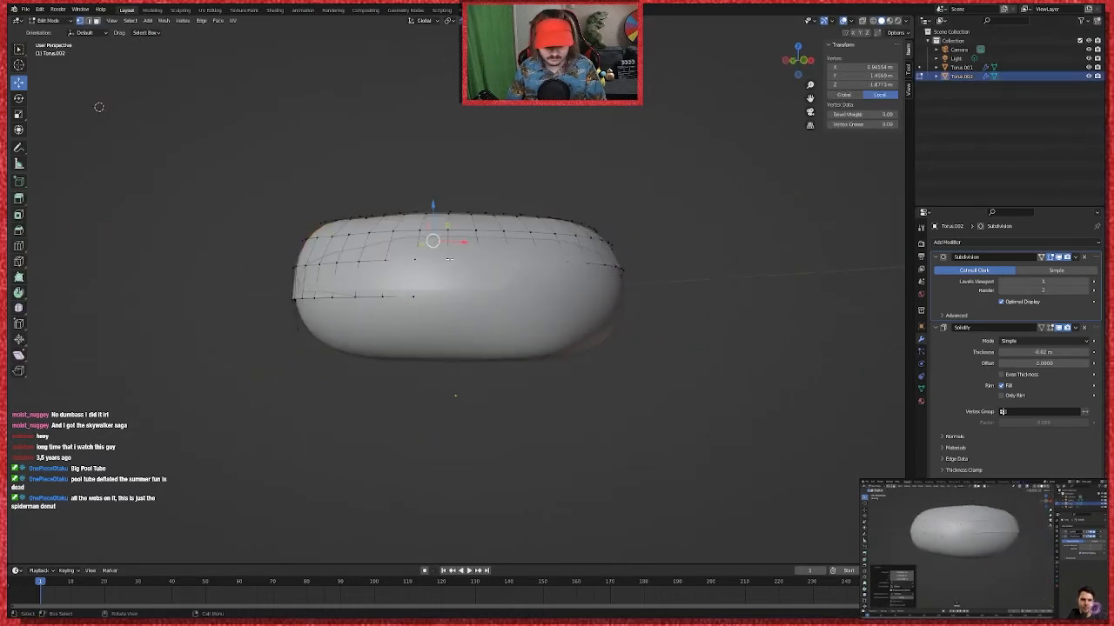
click(448, 258)
key(g)
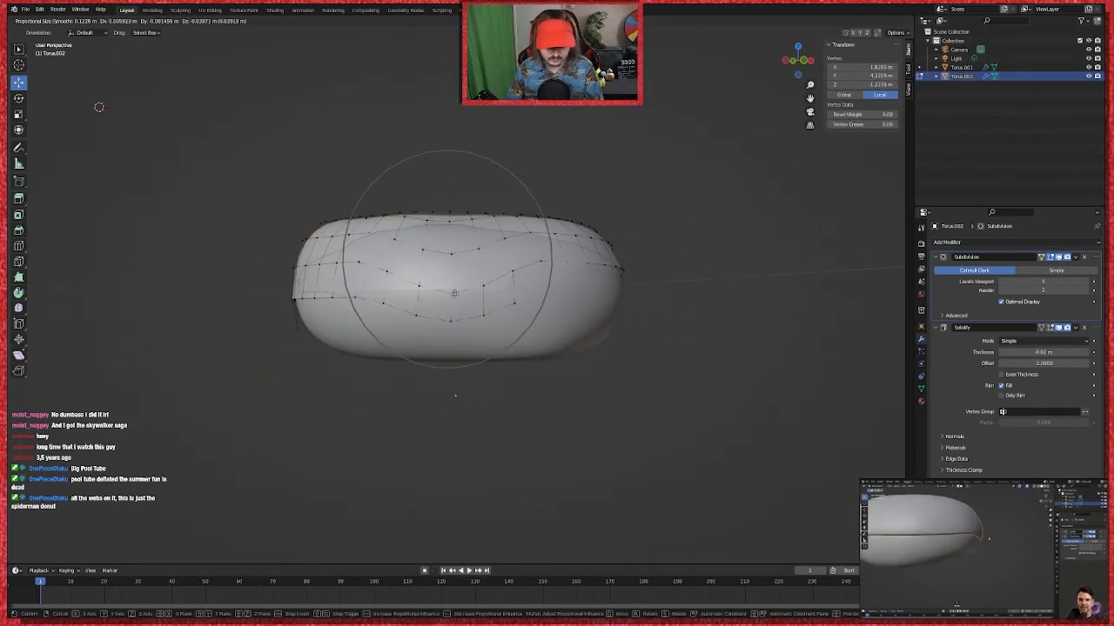
click(457, 323)
Step: Try pulling another outer icing vertex downward with proportional editing, on the adjacent side of the donut
middle_drag(457, 324, 790, 368)
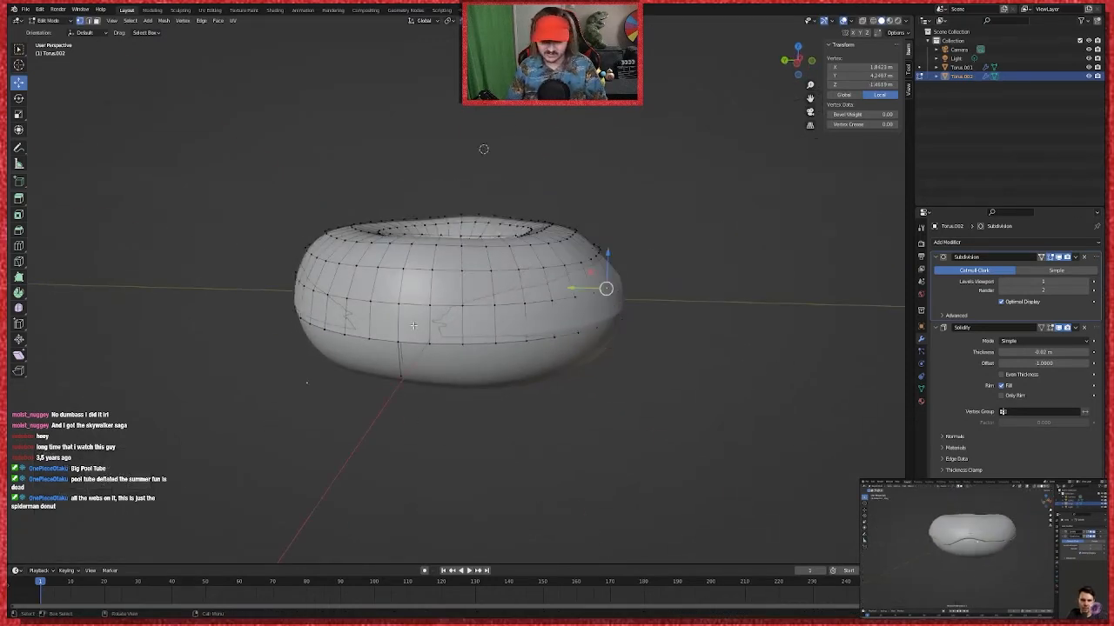
click(398, 303)
key(g)
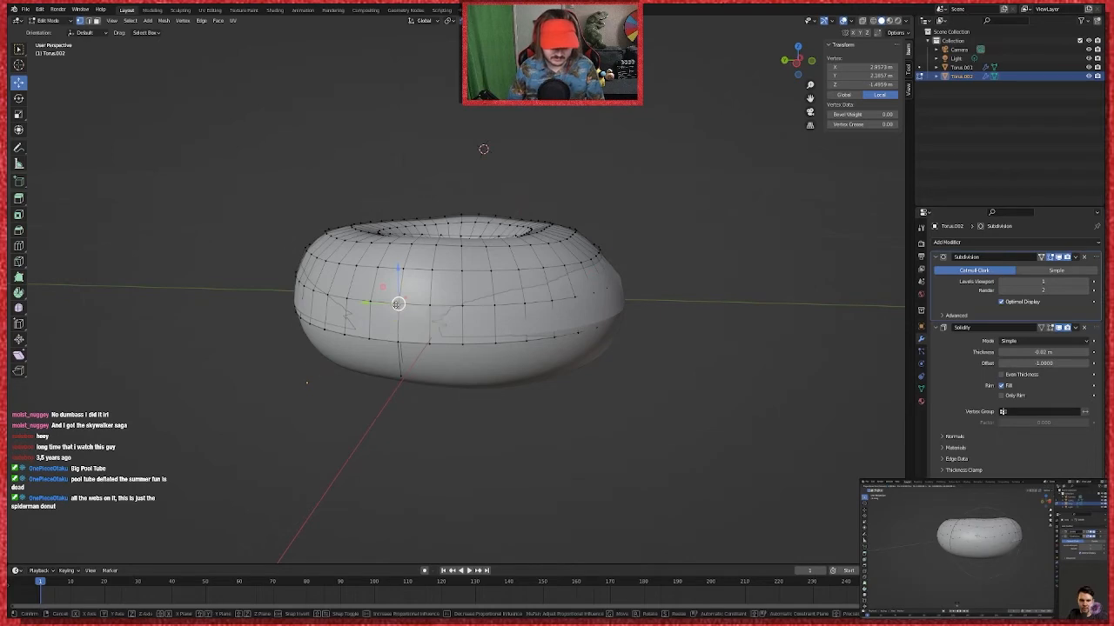
click(396, 340)
Step: Try lowering a vertex on the icing's bottom edge from a low side view, and undo the move
middle_drag(582, 365, 743, 351)
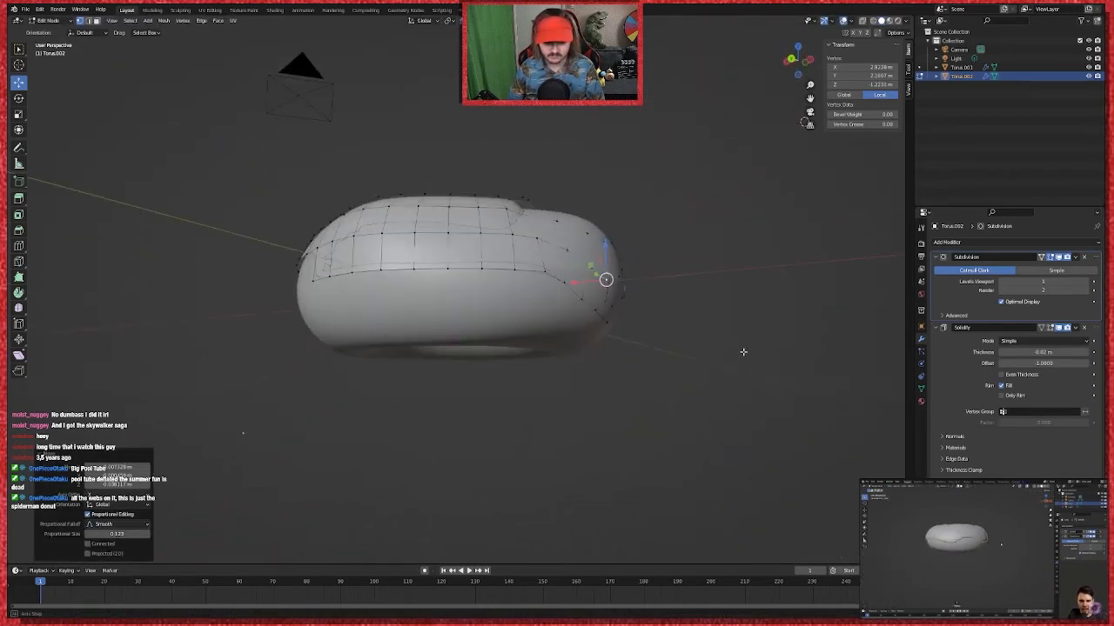
click(412, 271)
key(g)
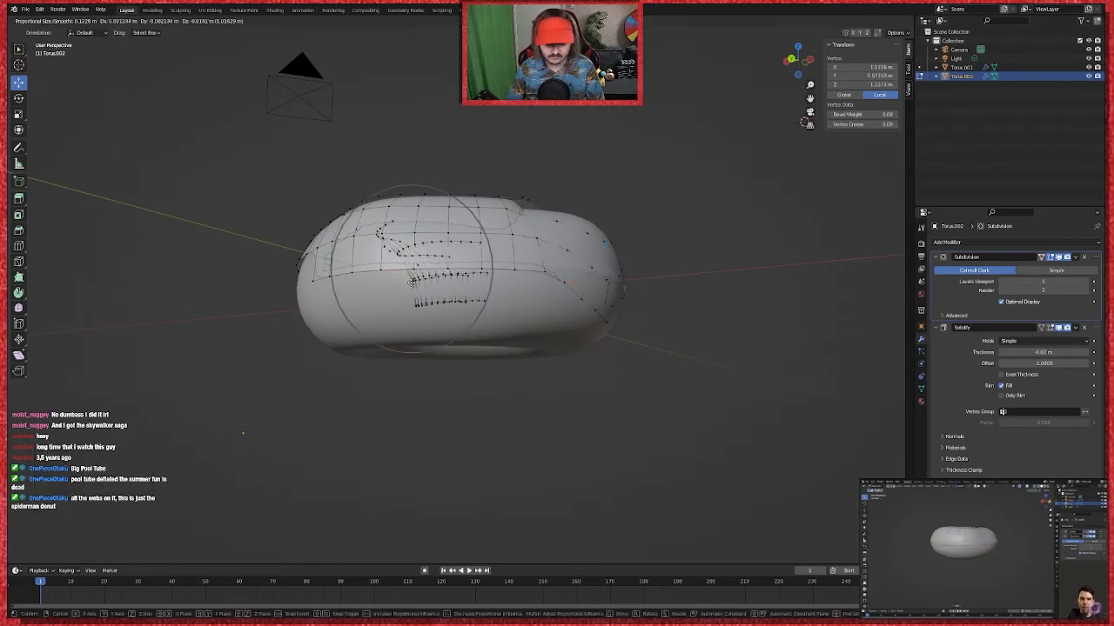
click(412, 286)
key(ctrl+z)
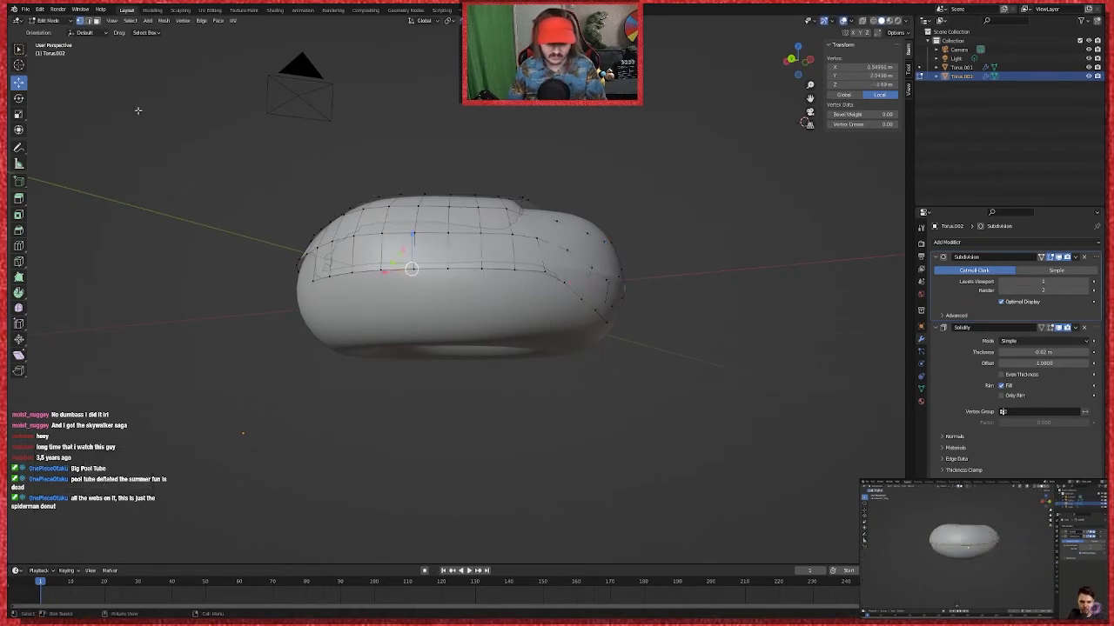
Step: Try moving and sliding a rim vertex on the low-hanging part of the icing, and cancel the transform
middle_drag(428, 270, 519, 319)
click(593, 276)
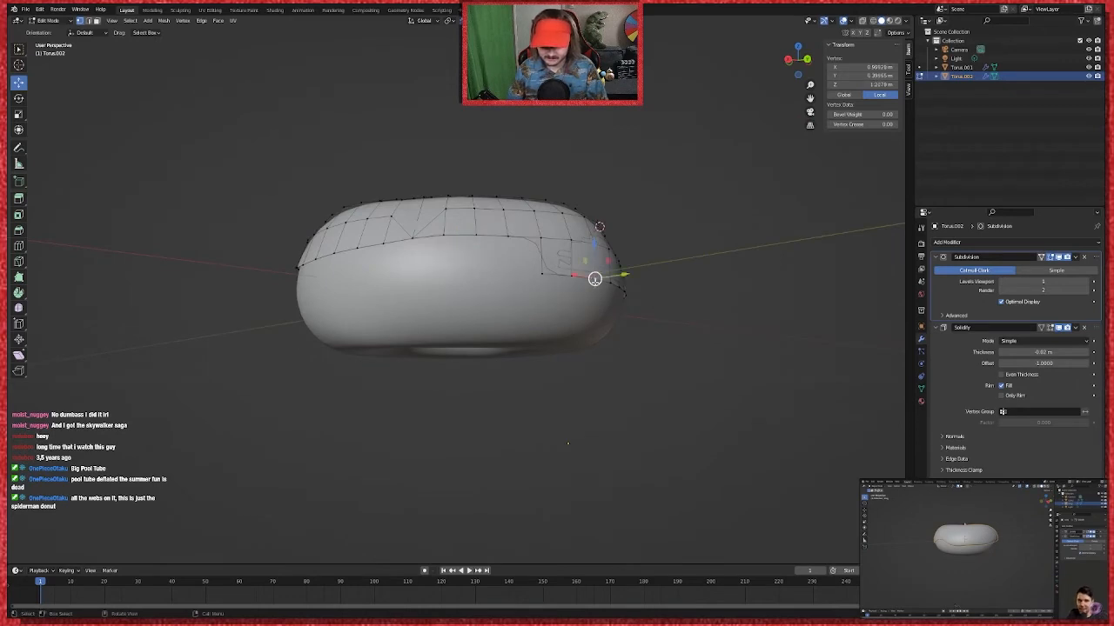
key(g)
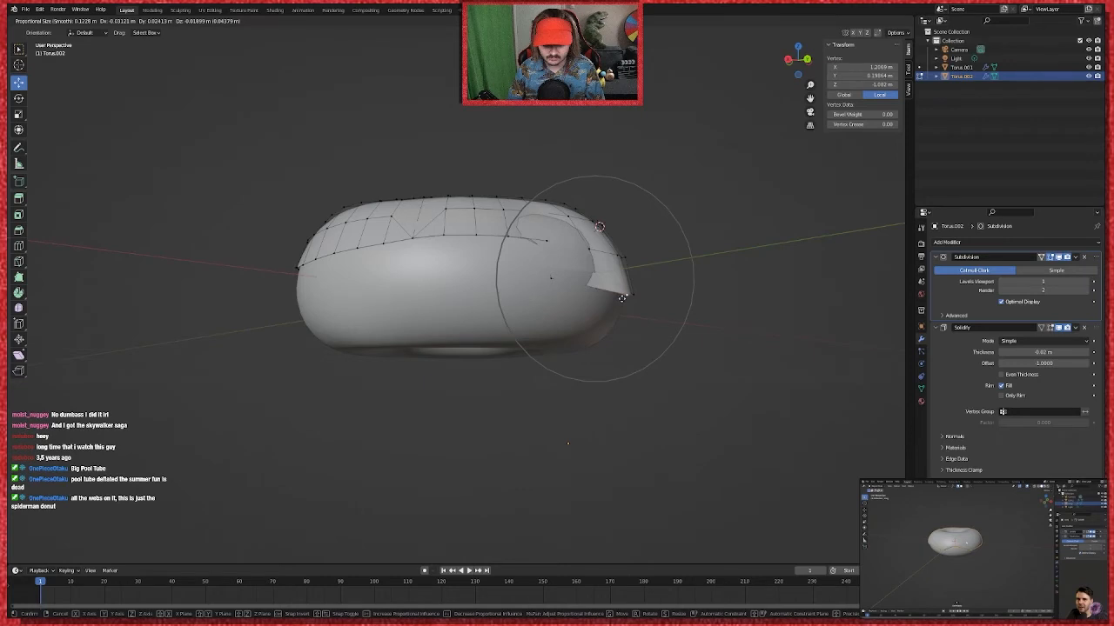
key(g)
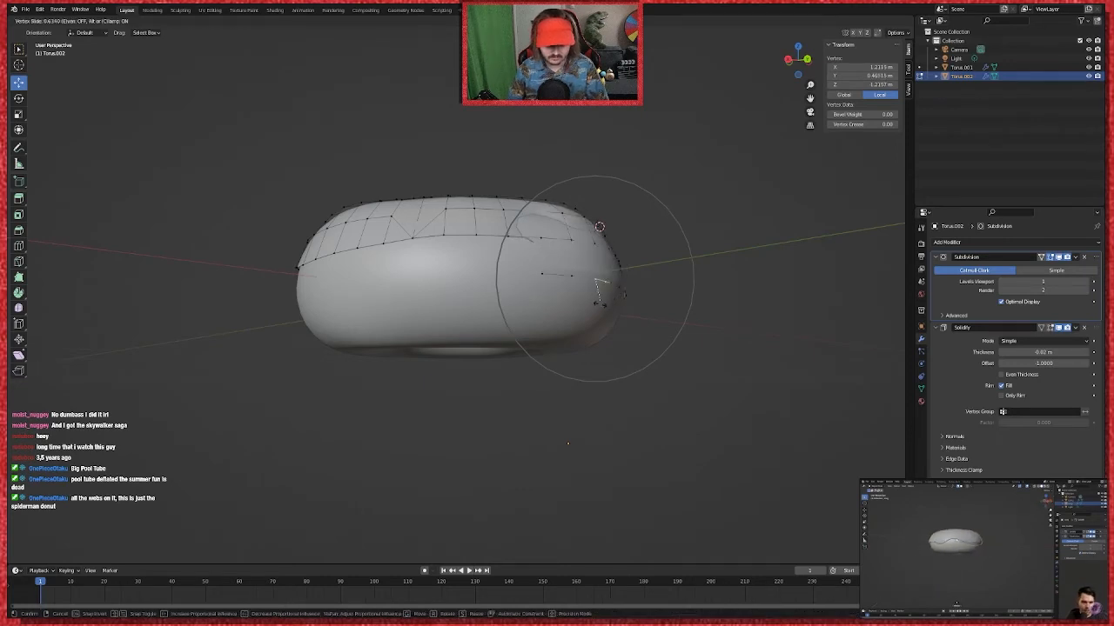
right_click(599, 289)
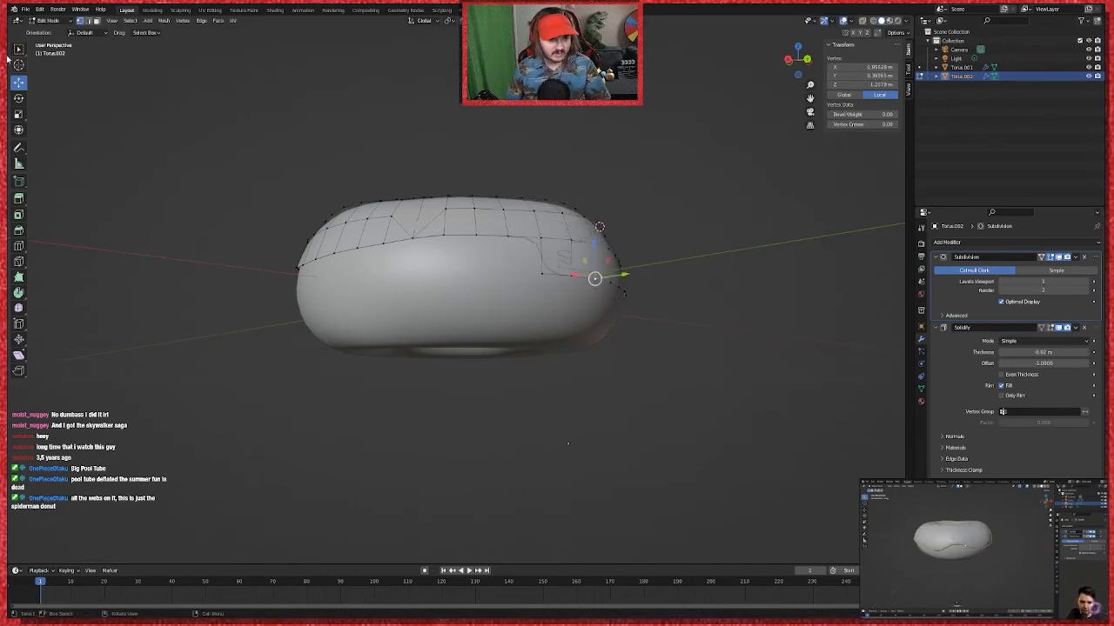
Step: Turn off Project onto Self in the snapping options and clear the vertex selection
click(471, 20)
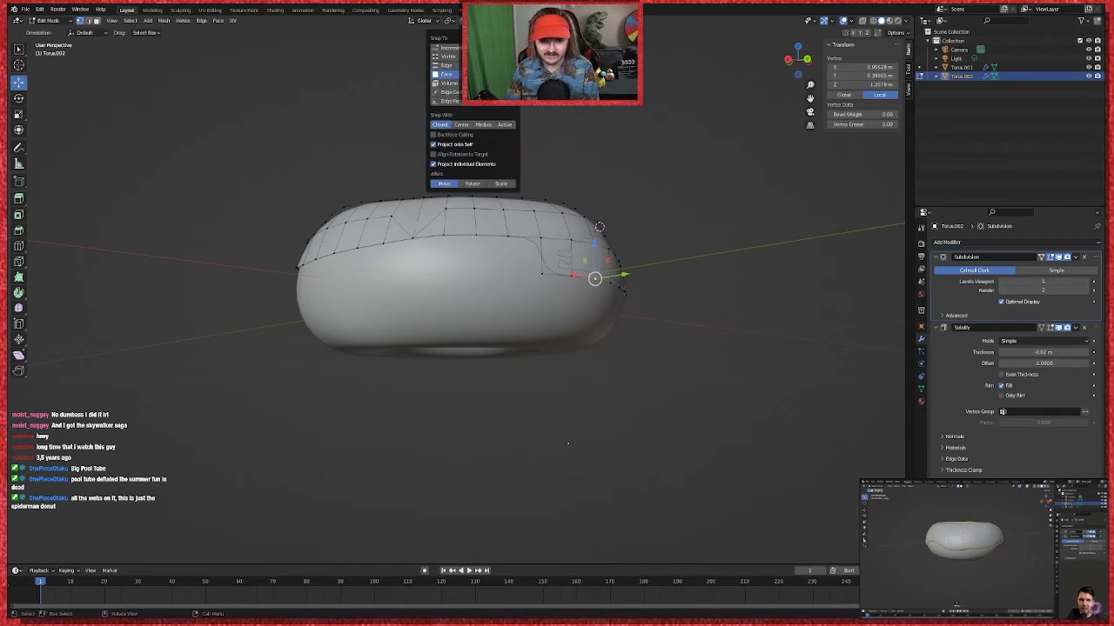
click(434, 145)
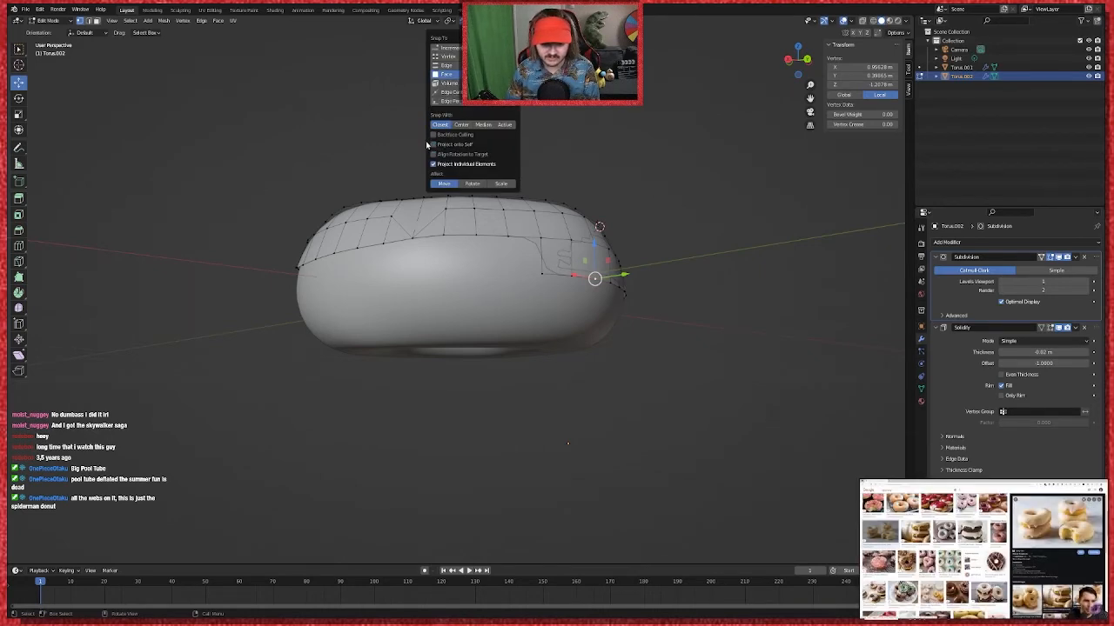
click(574, 152)
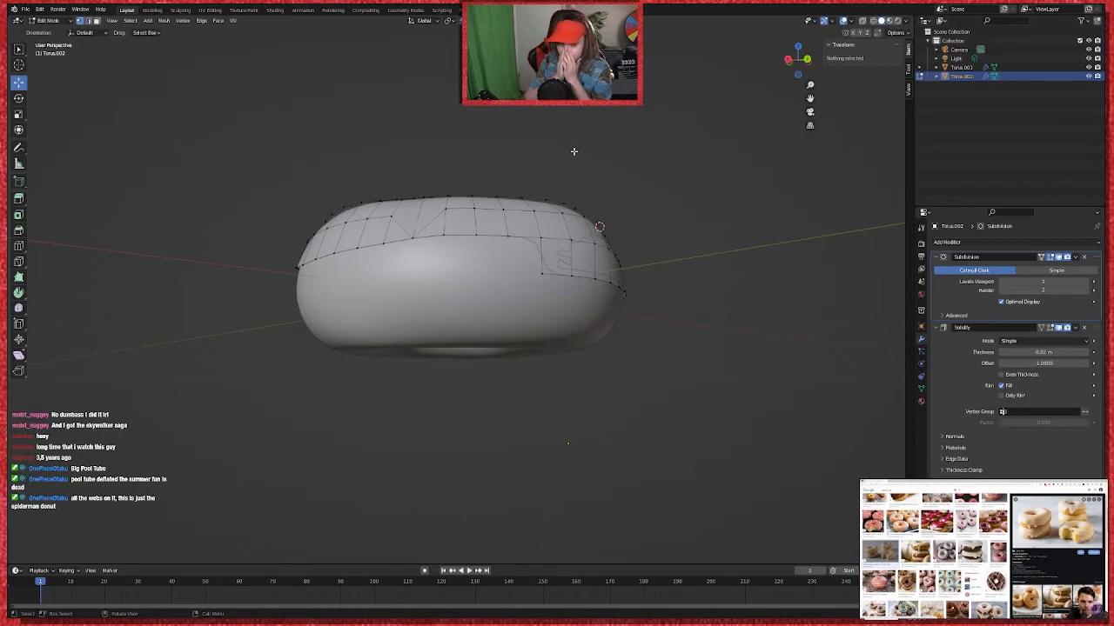
Step: Undo the recent edits that distorted the icing mesh beside the donut hole
middle_drag(693, 306, 637, 404)
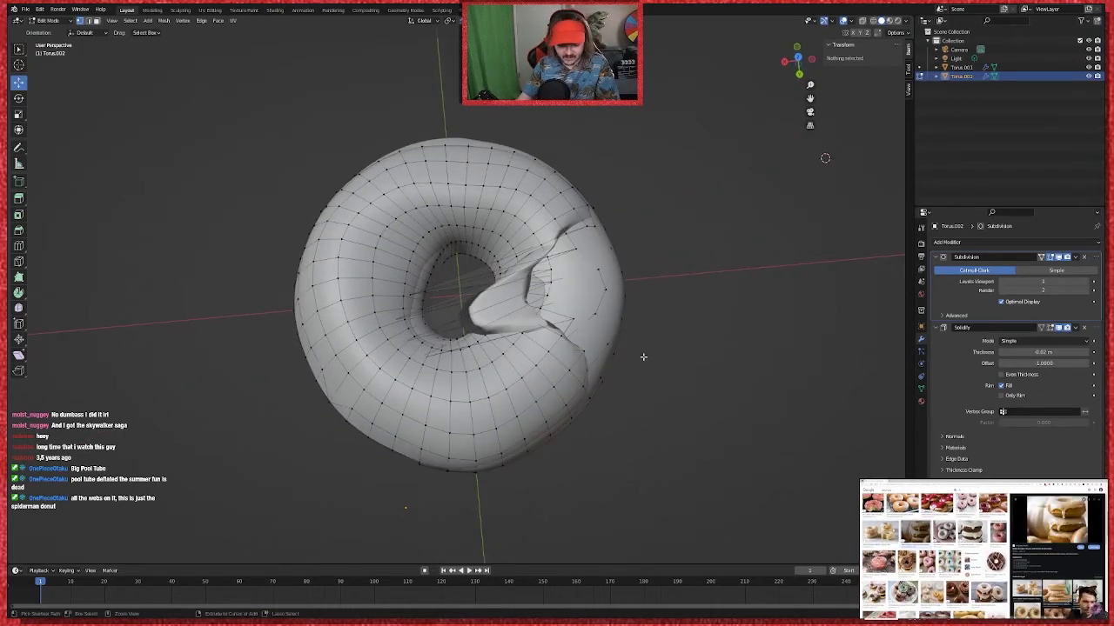
key(ctrl+z)
key(ctrl+z)
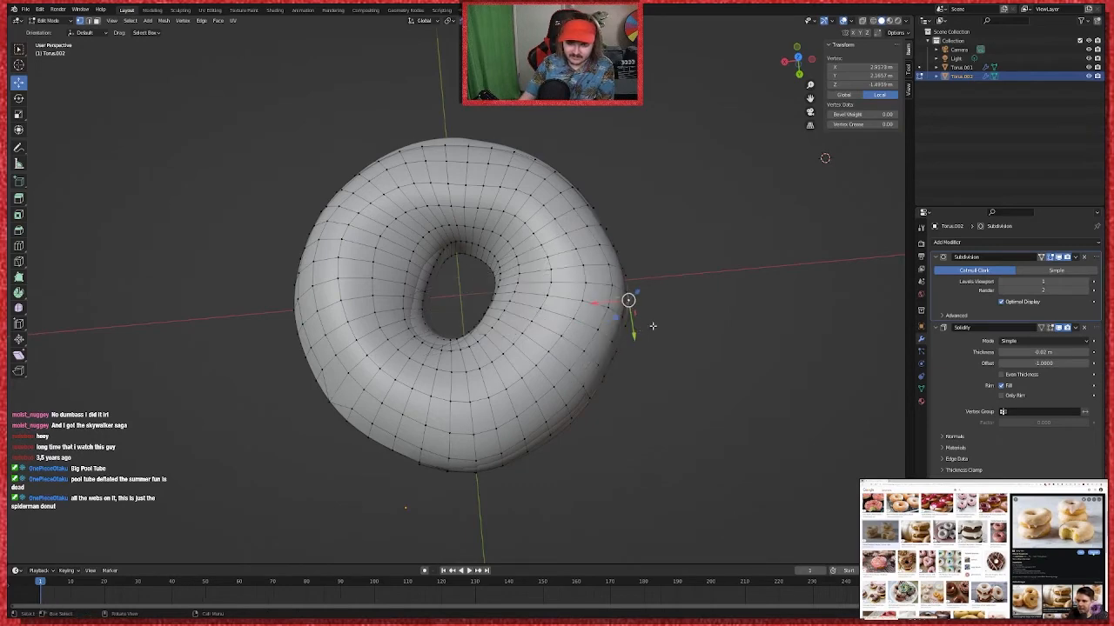
Step: Try pulling a rim vertex beside the low-hanging icing section downward, inspect the icing from above, and undo the move
middle_drag(825, 157, 760, 144)
click(346, 290)
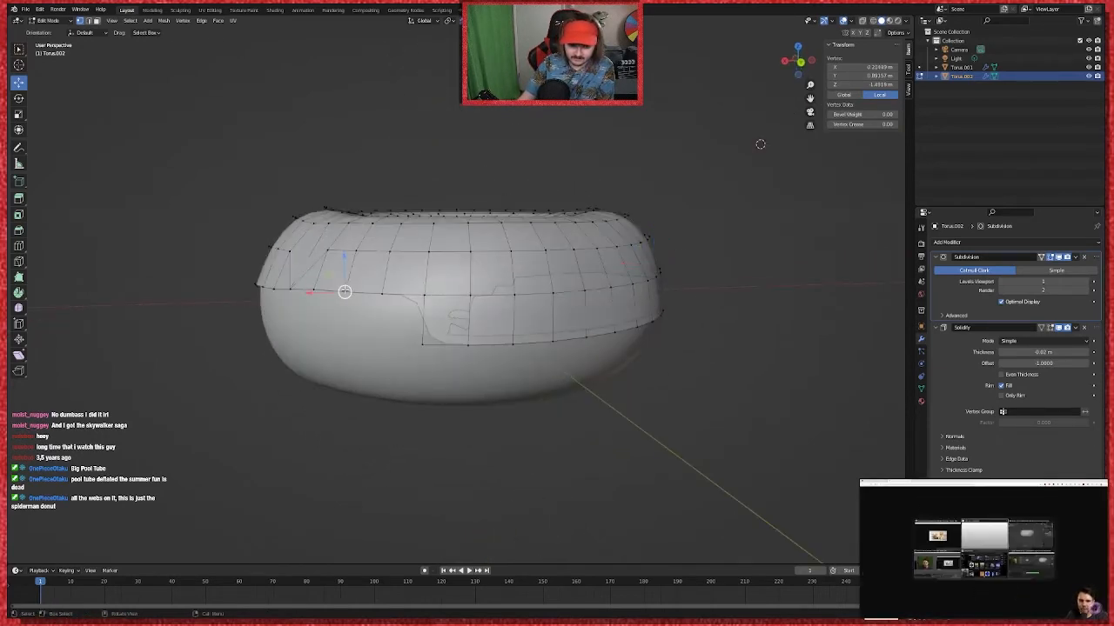
key(g)
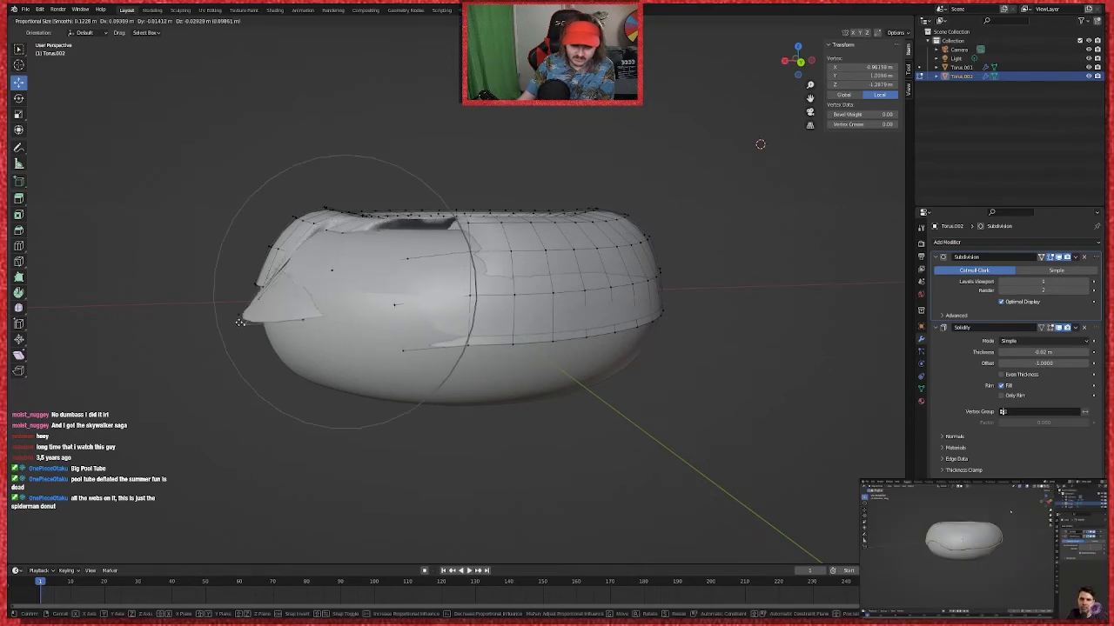
click(320, 360)
middle_drag(561, 424, 622, 468)
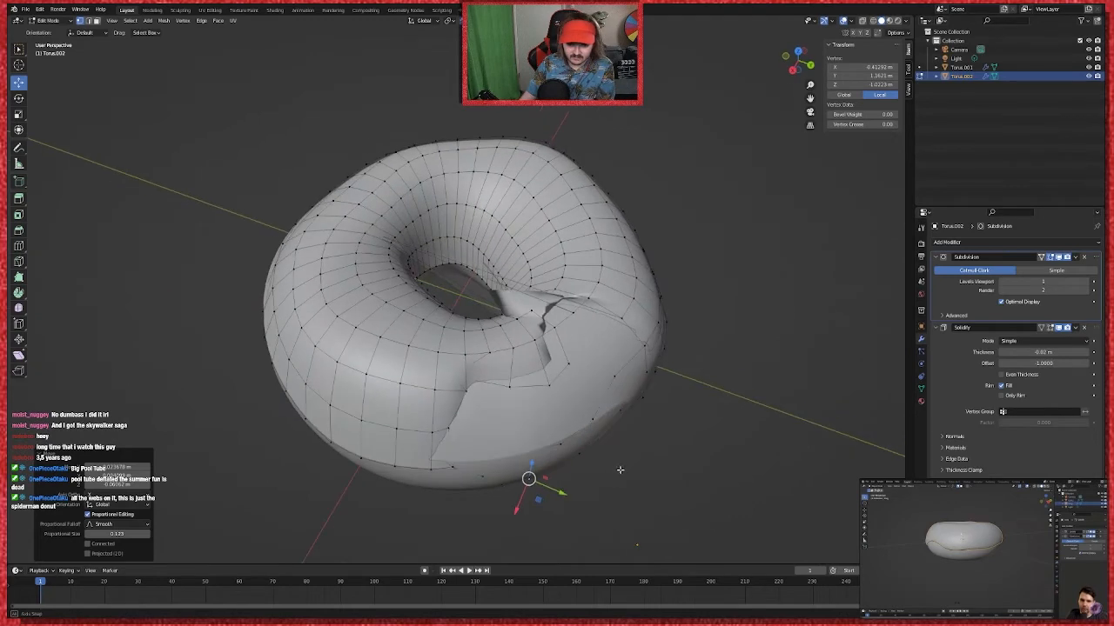
key(ctrl+z)
Step: Check the snapping options, try pulling an icing vertex up over the donut with proportional editing, and undo the move
click(473, 20)
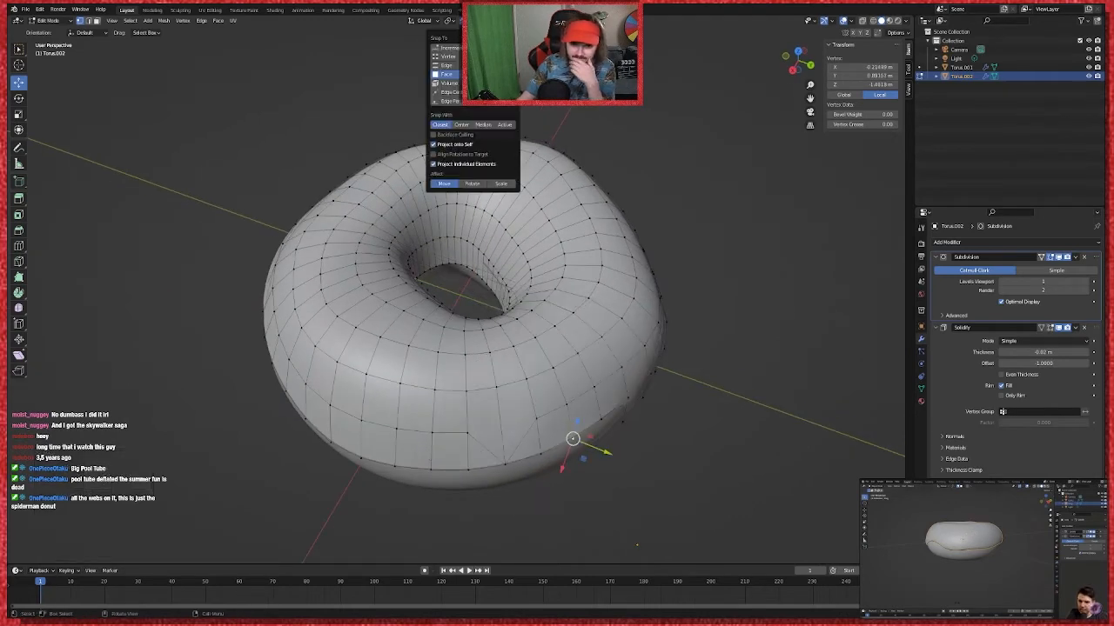
key(alt+a)
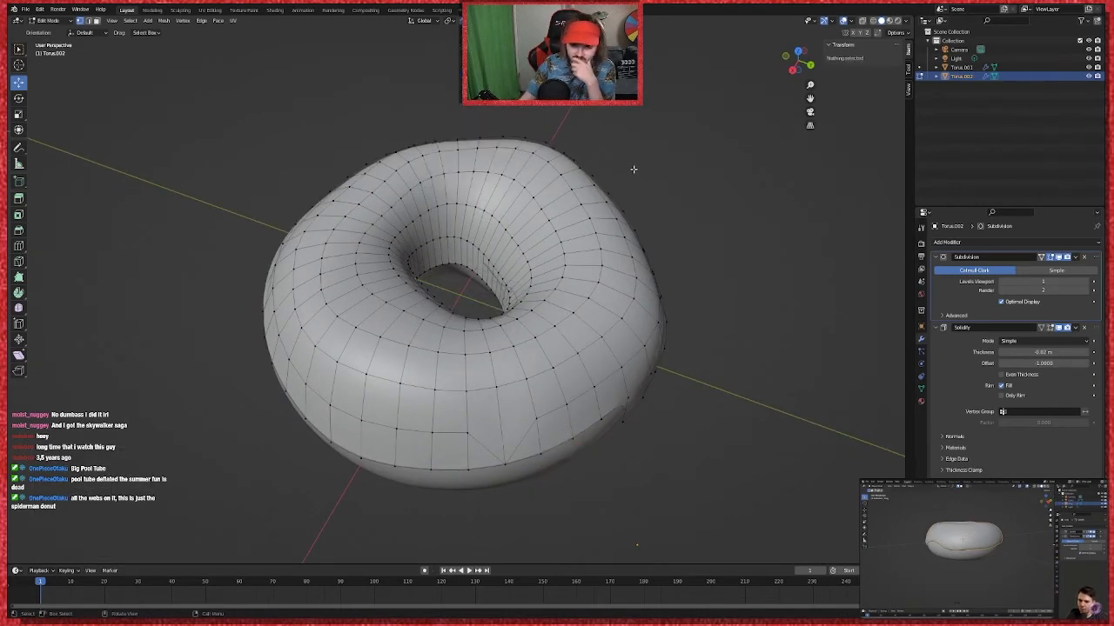
click(569, 401)
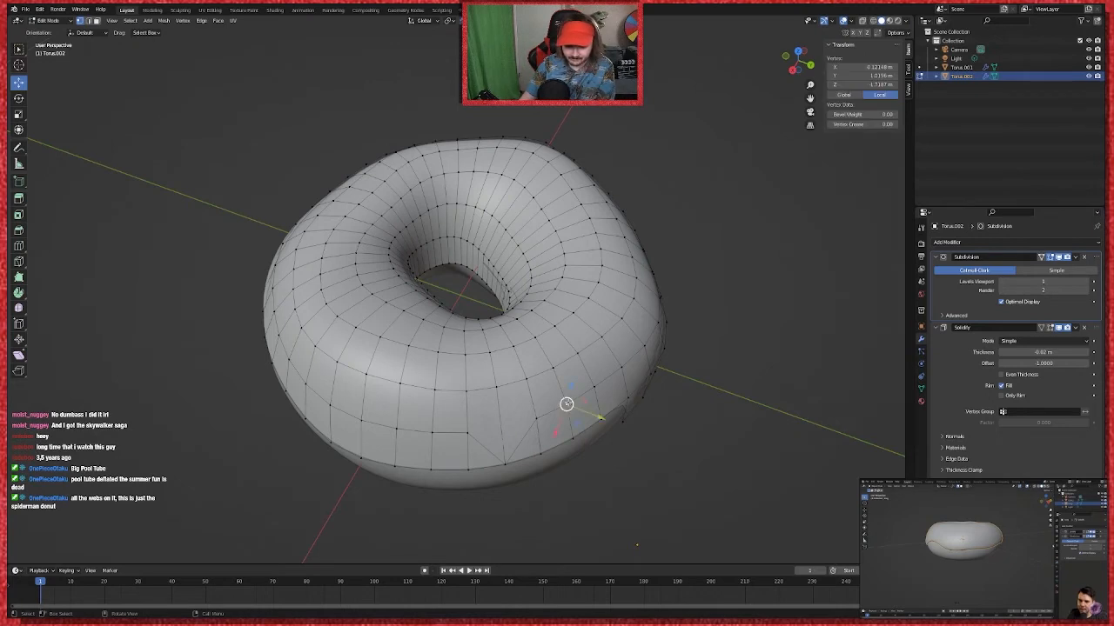
key(g)
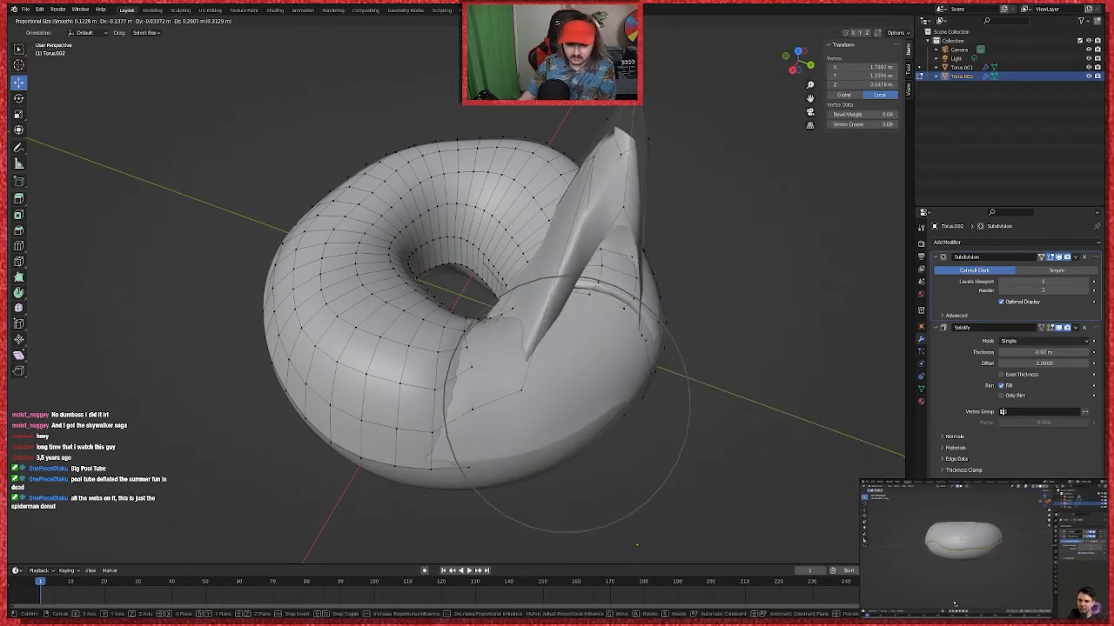
click(620, 131)
middle_drag(757, 336, 705, 305)
key(ctrl+z)
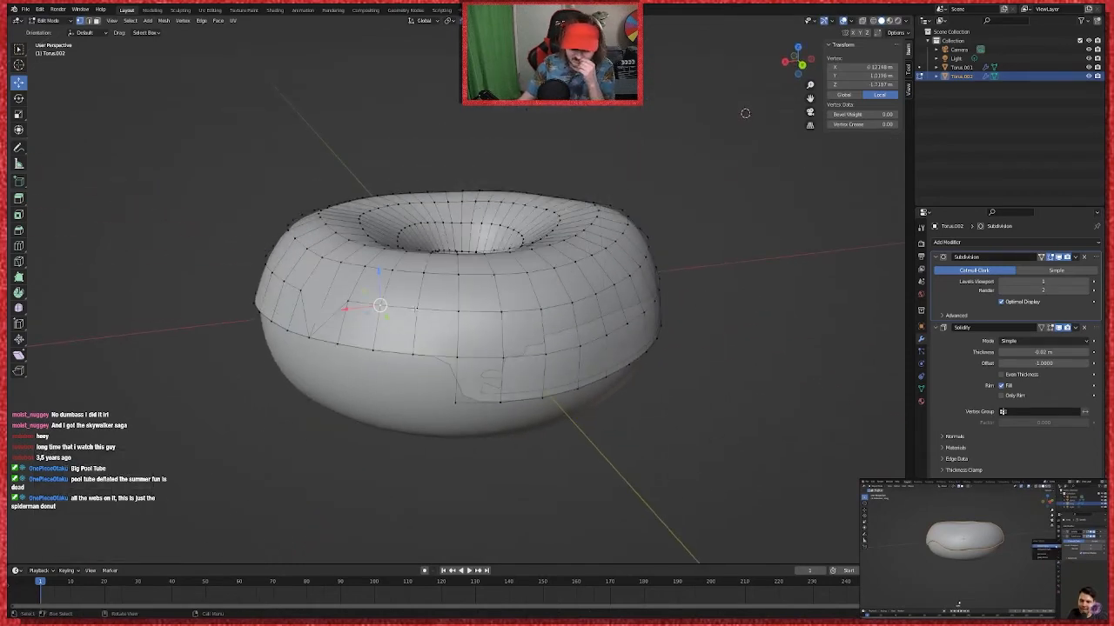
Step: Try moving the selected icing vertex down the donut's side, inspect the icing in Object Mode, and undo the move
key(g)
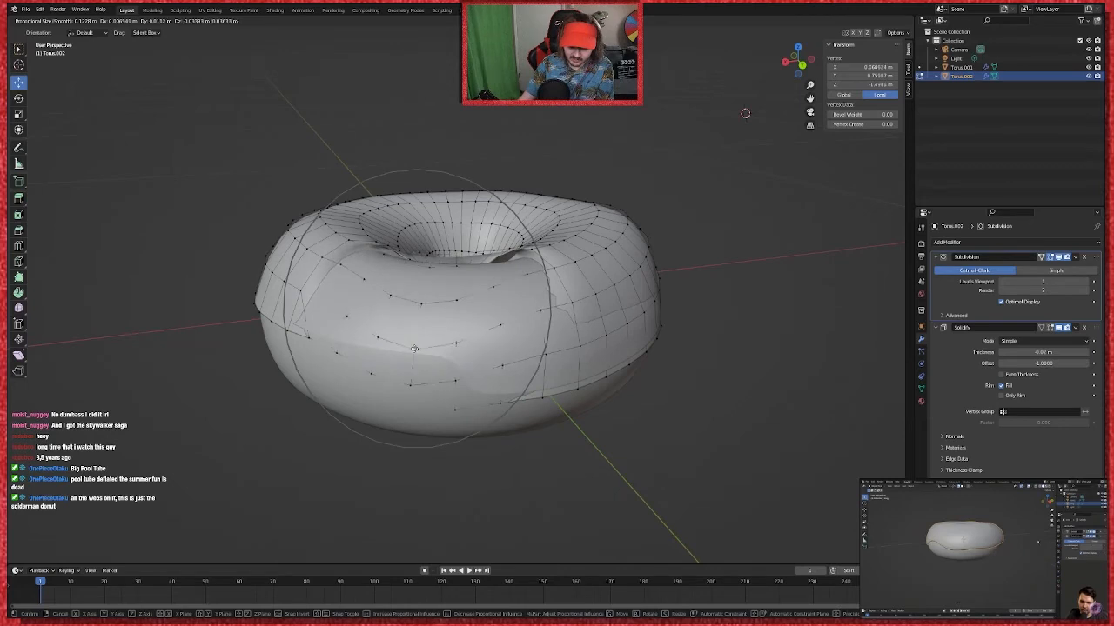
click(416, 355)
key(Tab)
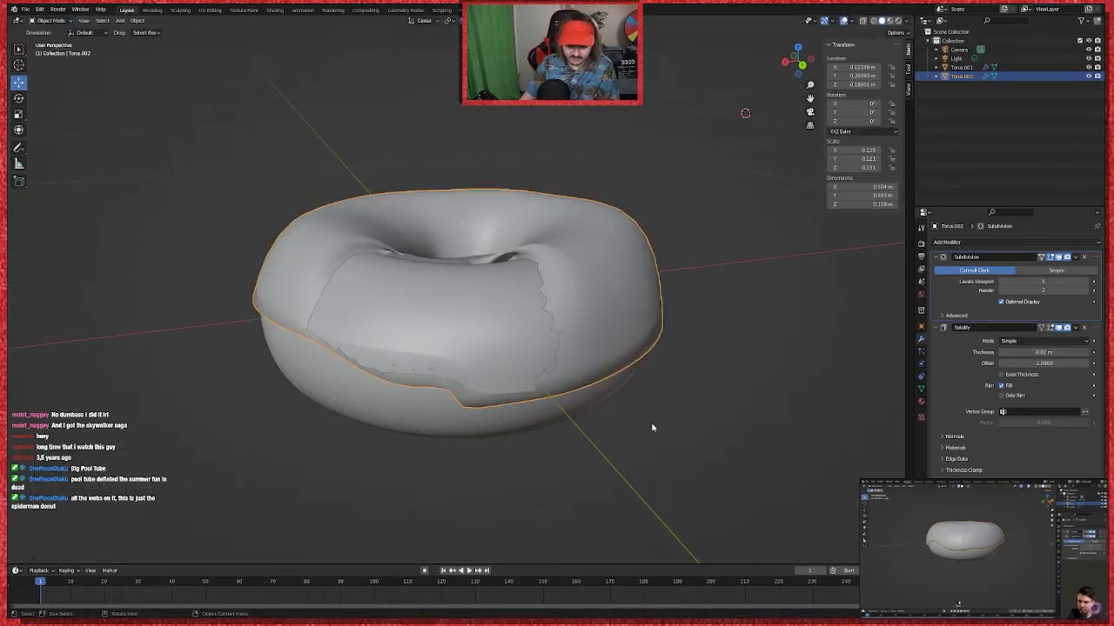
click(722, 423)
middle_drag(723, 423, 784, 445)
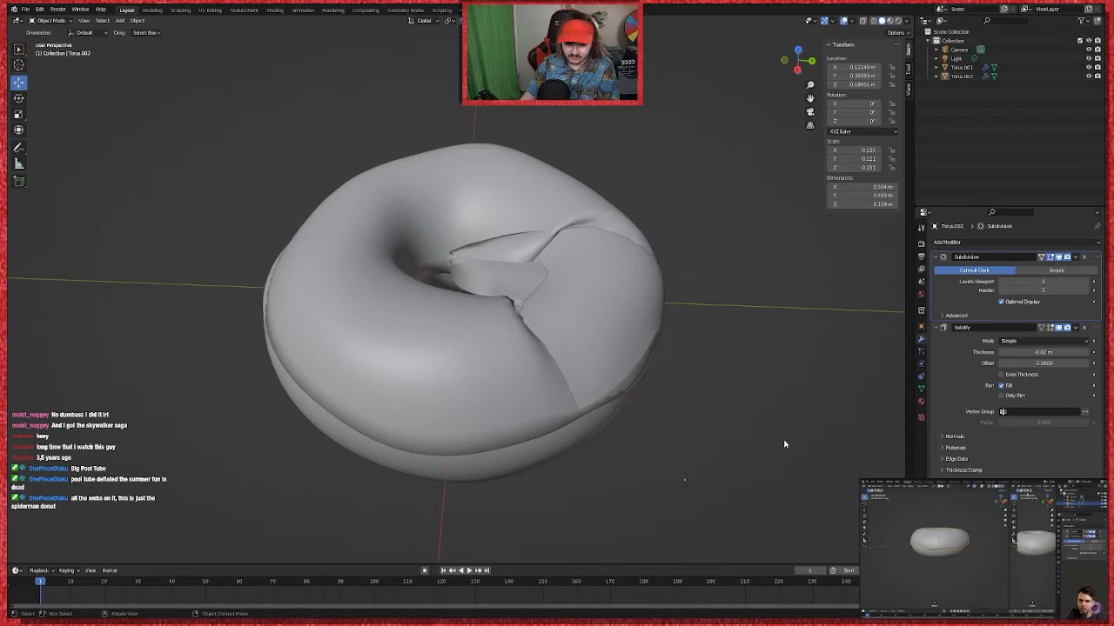
key(ctrl+z)
key(Tab)
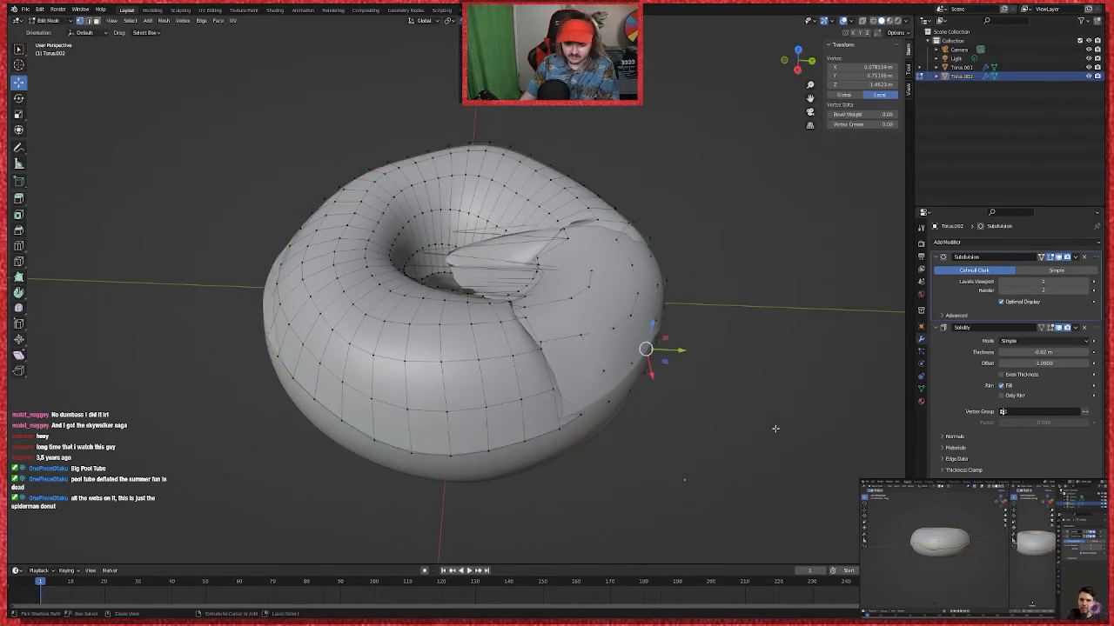
key(ctrl+z)
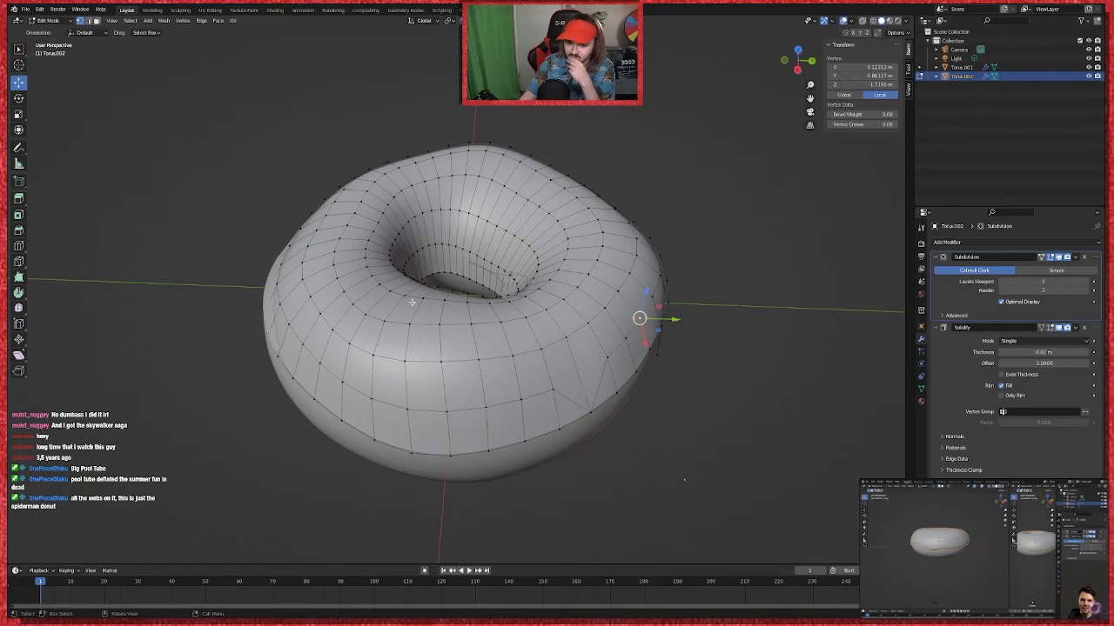
Step: Clear the vertex selection and rewind the tutorial video to rewatch the icing-shaping section
click(722, 345)
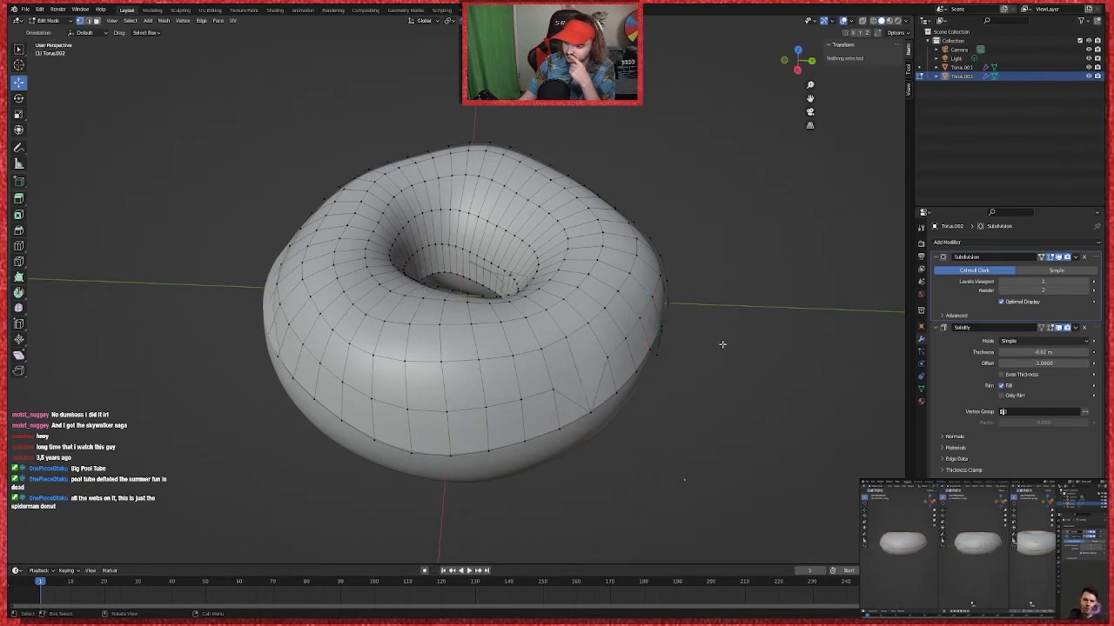
middle_drag(720, 381, 682, 353)
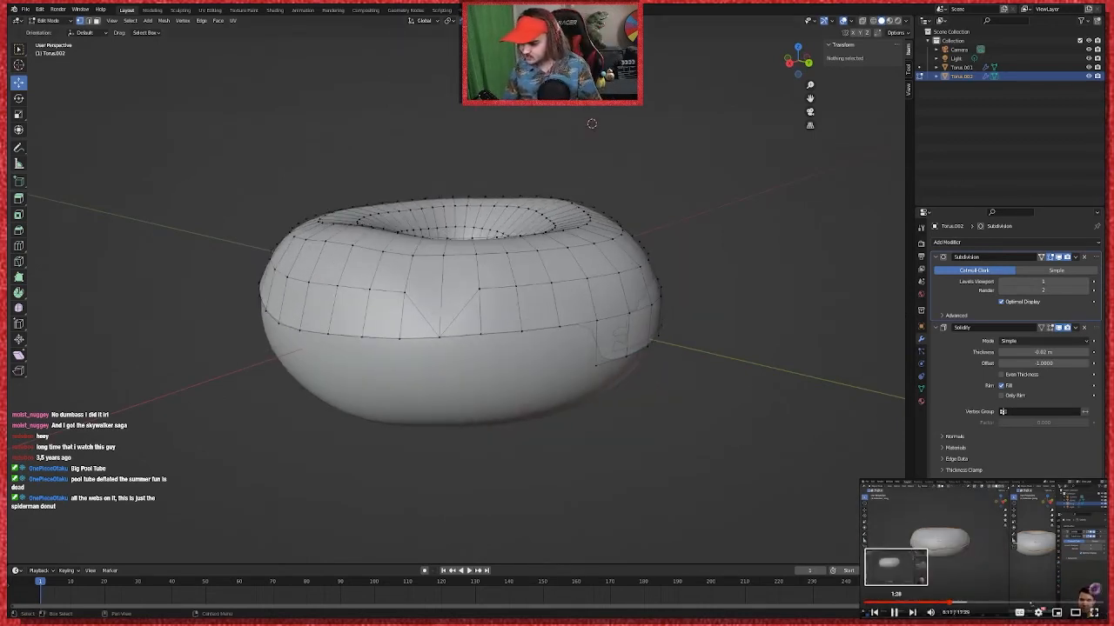
click(884, 602)
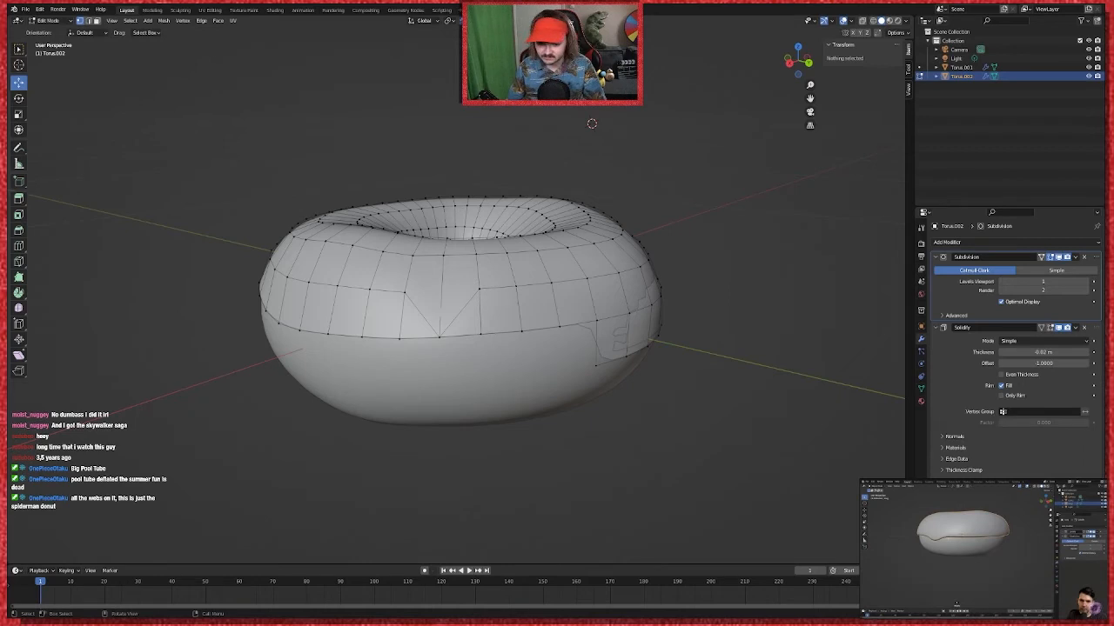
Step: Try lowering a rim vertex beside the triangular faces on the icing's front, and undo the move
click(482, 333)
key(g)
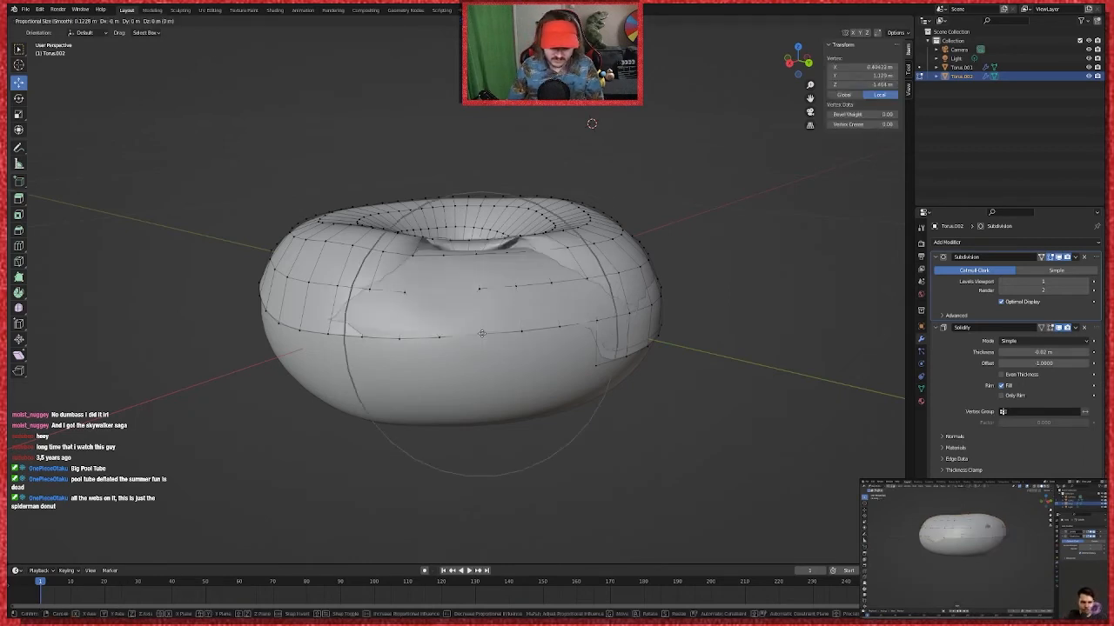
click(483, 349)
key(g)
key(Escape)
key(ctrl+z)
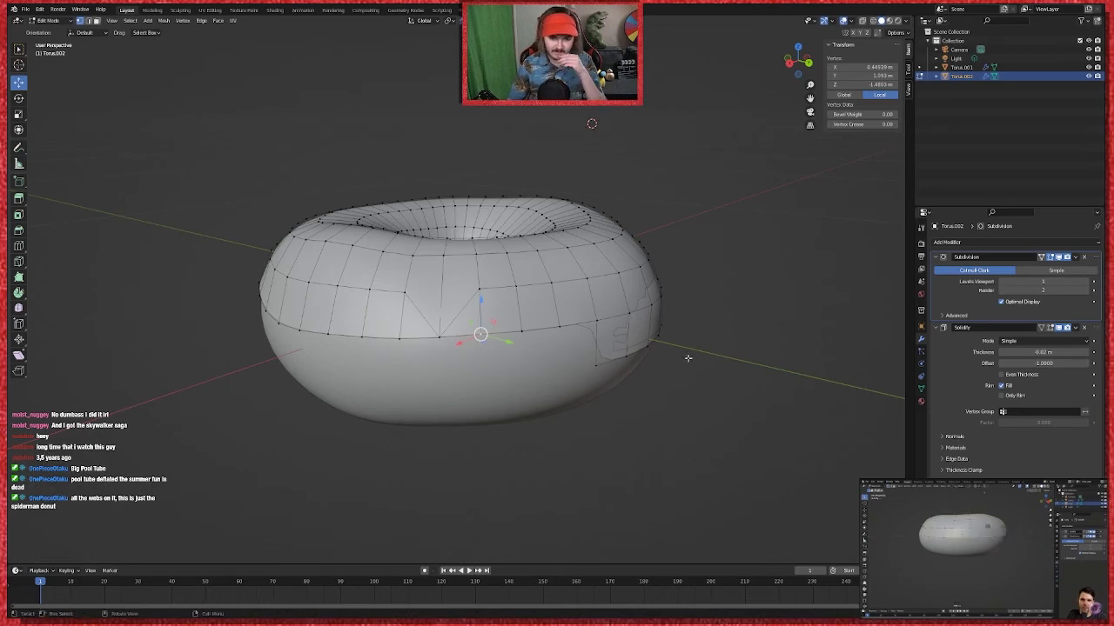
Step: Inspect the icing in Object Mode, check the underlying donut's mesh in Edit Mode, and return to editing the icing mesh
click(227, 196)
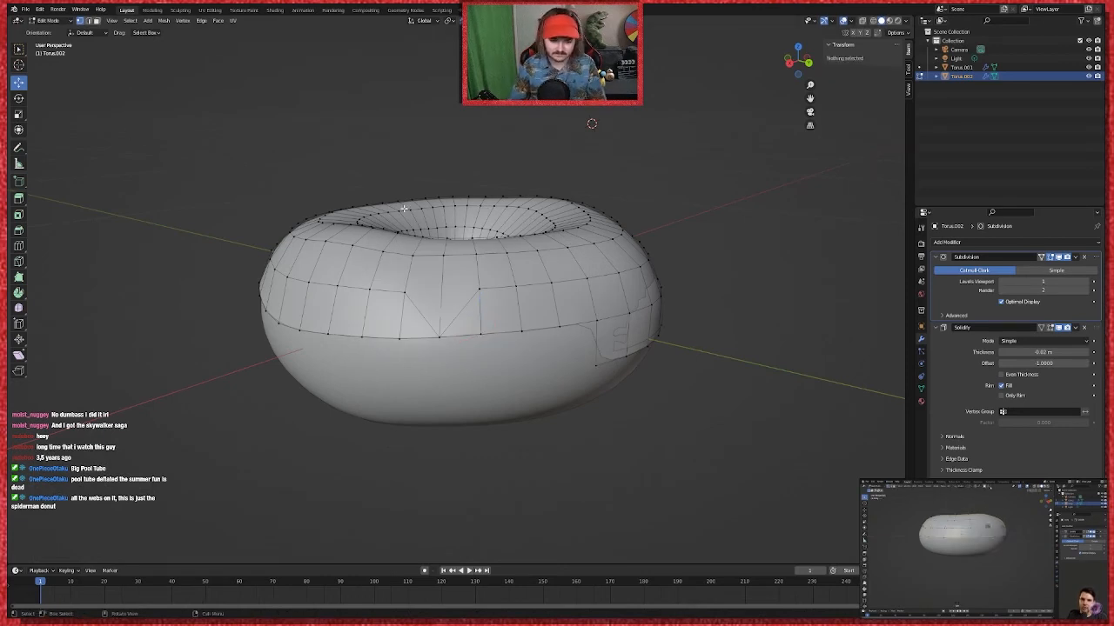
key(Tab)
scroll(658, 356, up, 5)
scroll(721, 393, down, 5)
middle_drag(721, 392, 727, 429)
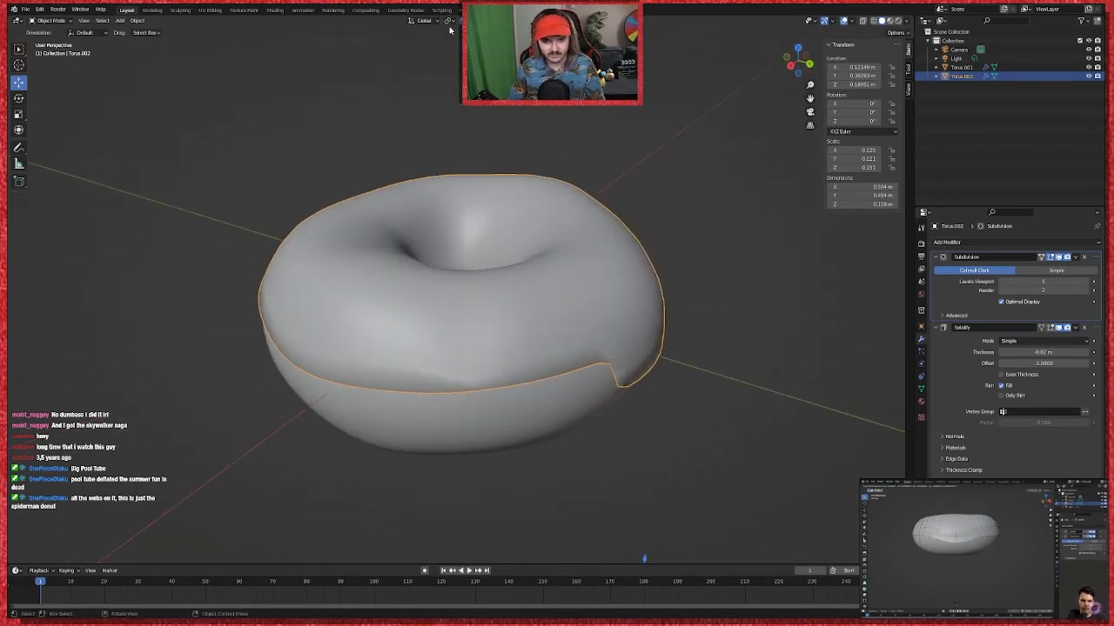
click(515, 329)
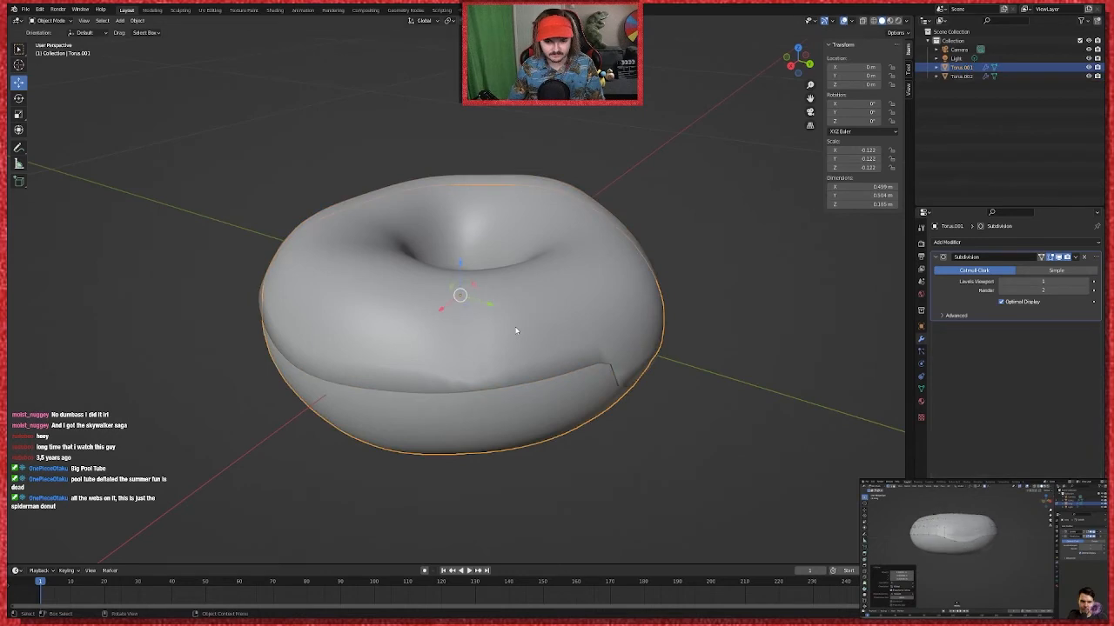
key(Tab)
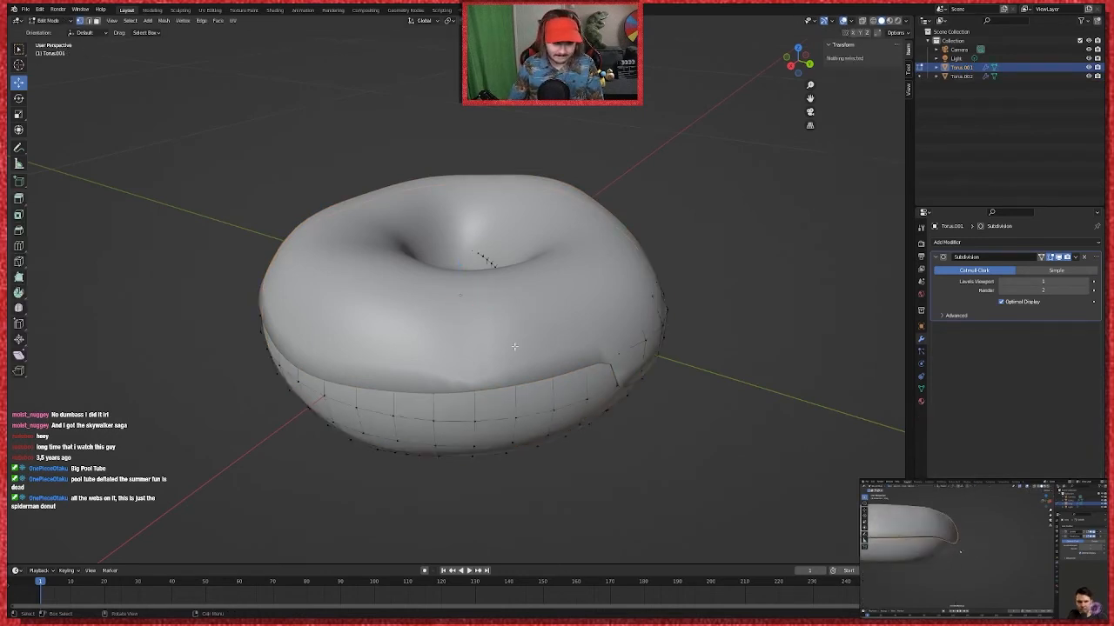
scroll(724, 362, up, 2)
scroll(729, 364, down, 1)
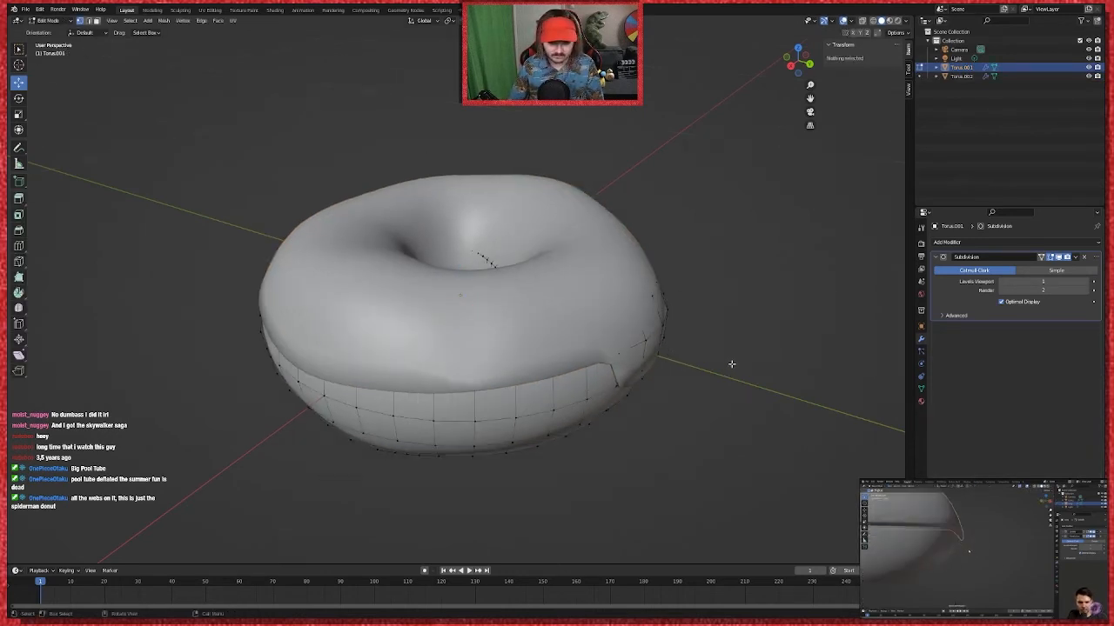
key(Tab)
click(564, 186)
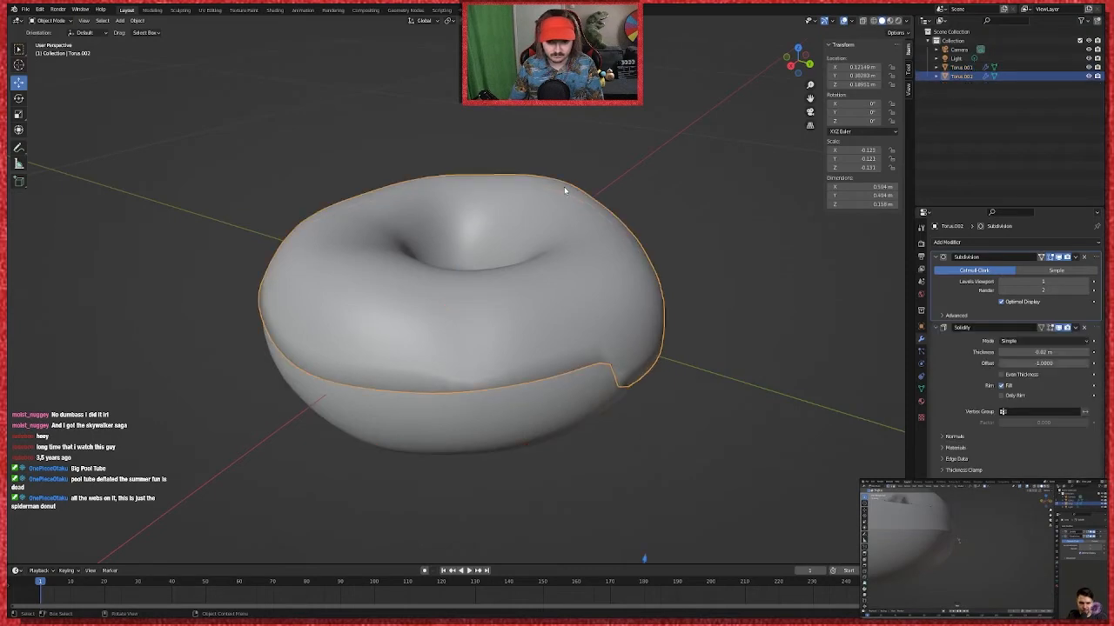
key(Tab)
Step: Try pulling a rim vertex on the icing's side downward, inspect the surface from above, and undo the move
middle_drag(711, 288, 717, 256)
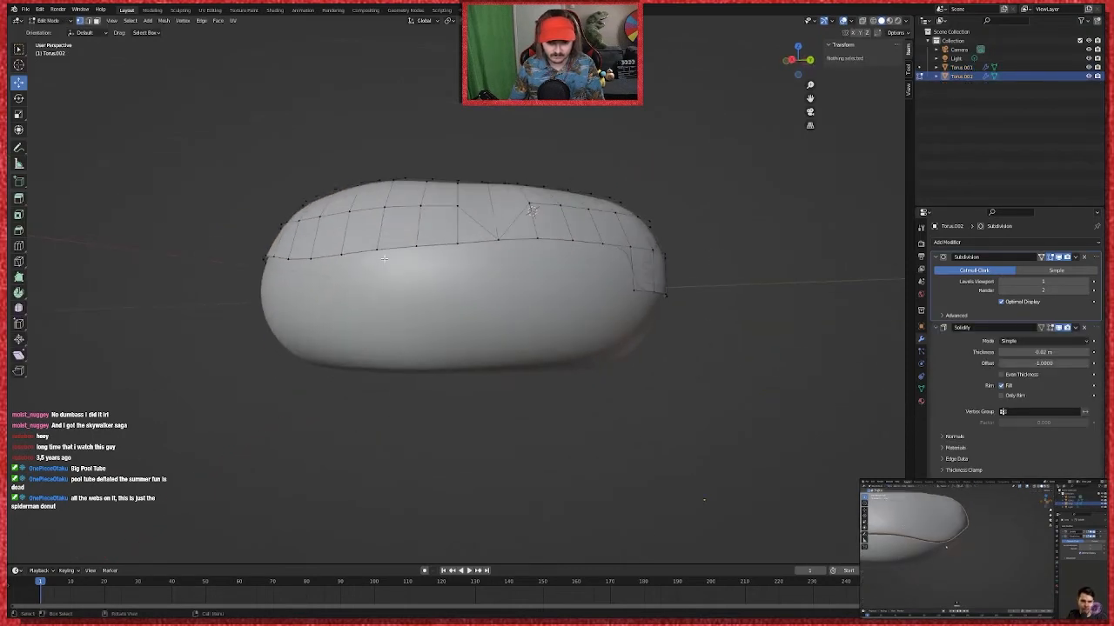
click(416, 246)
drag(417, 246, 417, 276)
scroll(522, 365, up, 1)
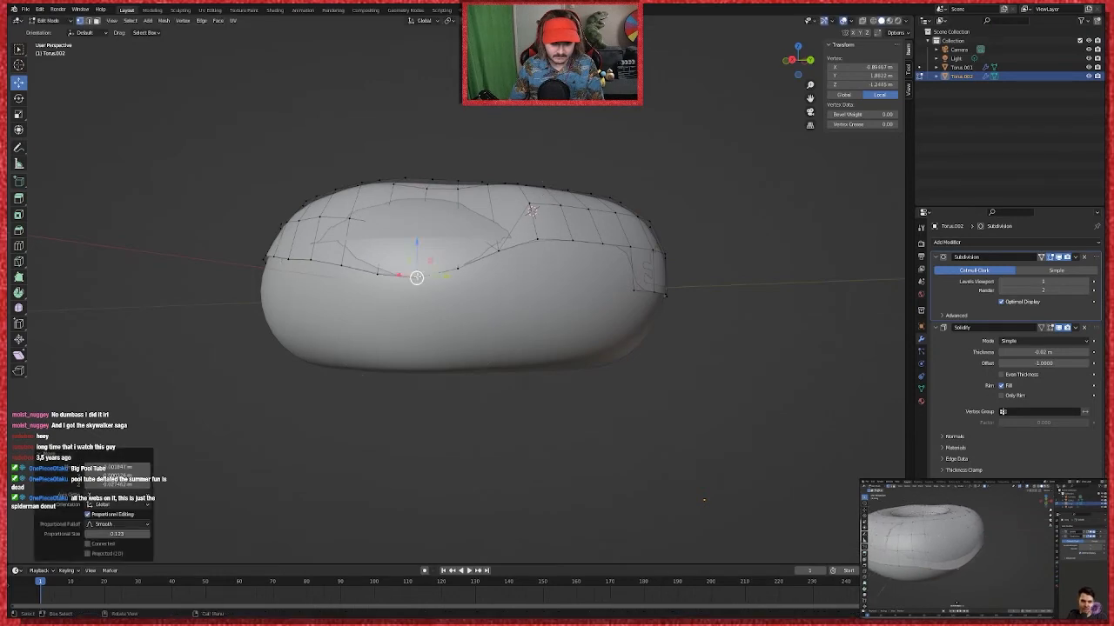
scroll(648, 454, down, 2)
middle_drag(708, 264, 764, 308)
key(ctrl+z)
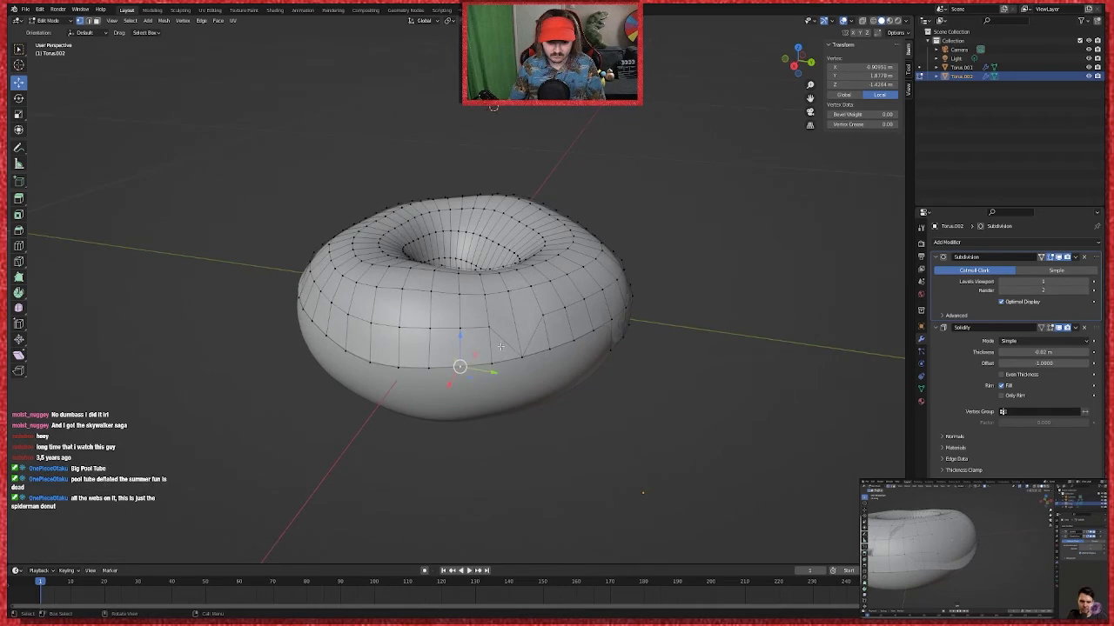
Step: Lower the selected rim vertex slightly, and raise a rim vertex on another side of the icing with proportional editing
drag(458, 366, 457, 380)
middle_drag(612, 405, 504, 361)
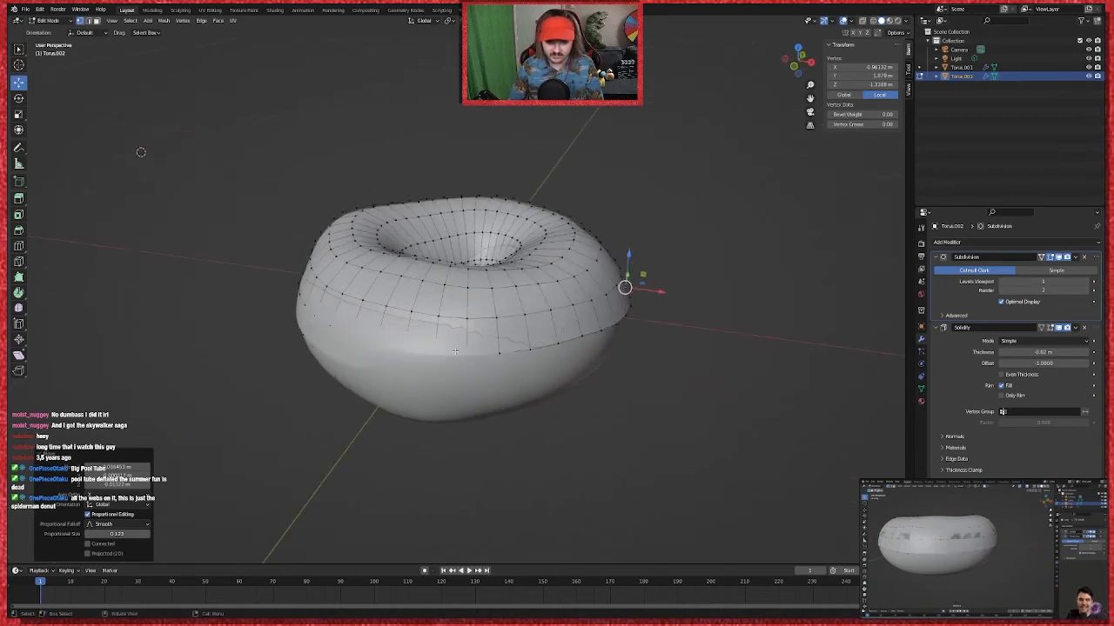
key(g)
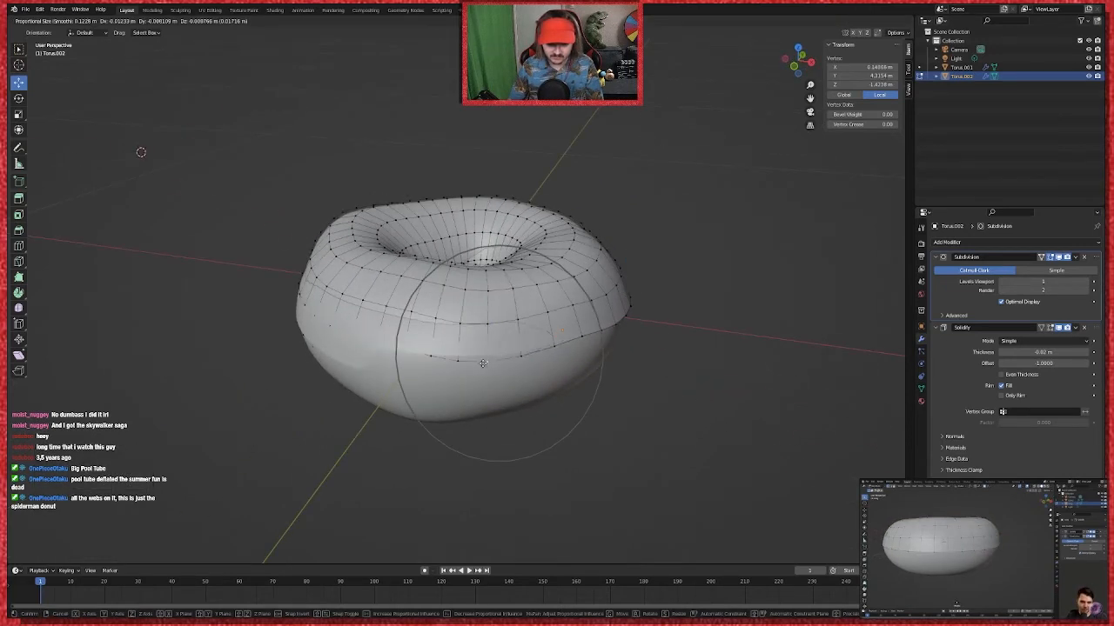
click(489, 336)
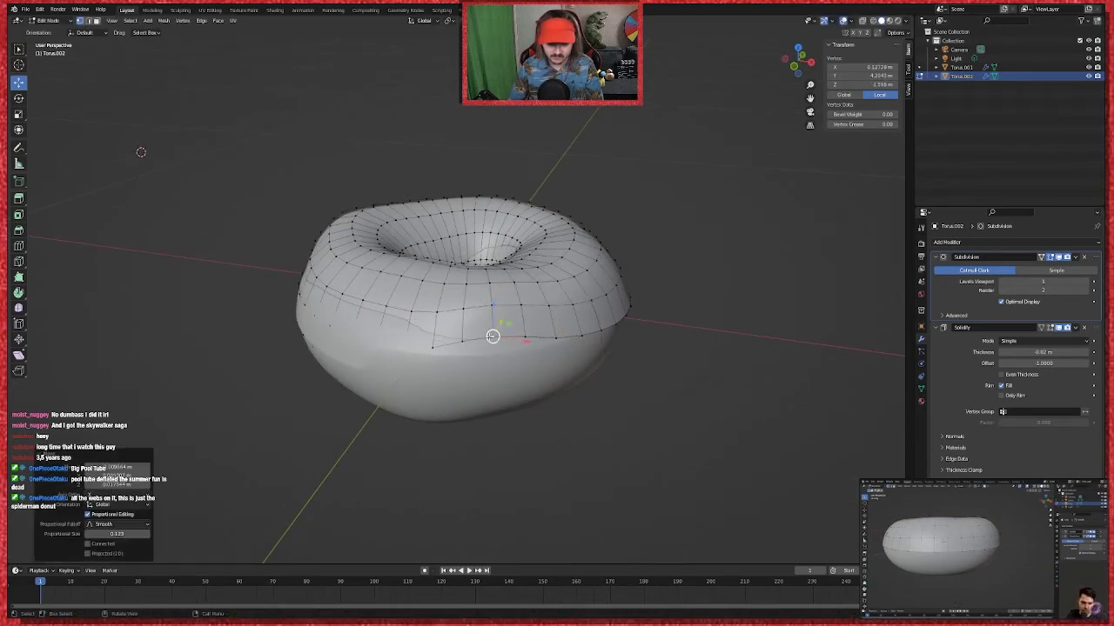
Step: Reposition three more vertices along this side of the icing's rim with proportional editing to shape its wavy edge
mouse_move(696, 377)
middle_down()
mouse_move(696, 301)
mouse_move(710, 379)
middle_up()
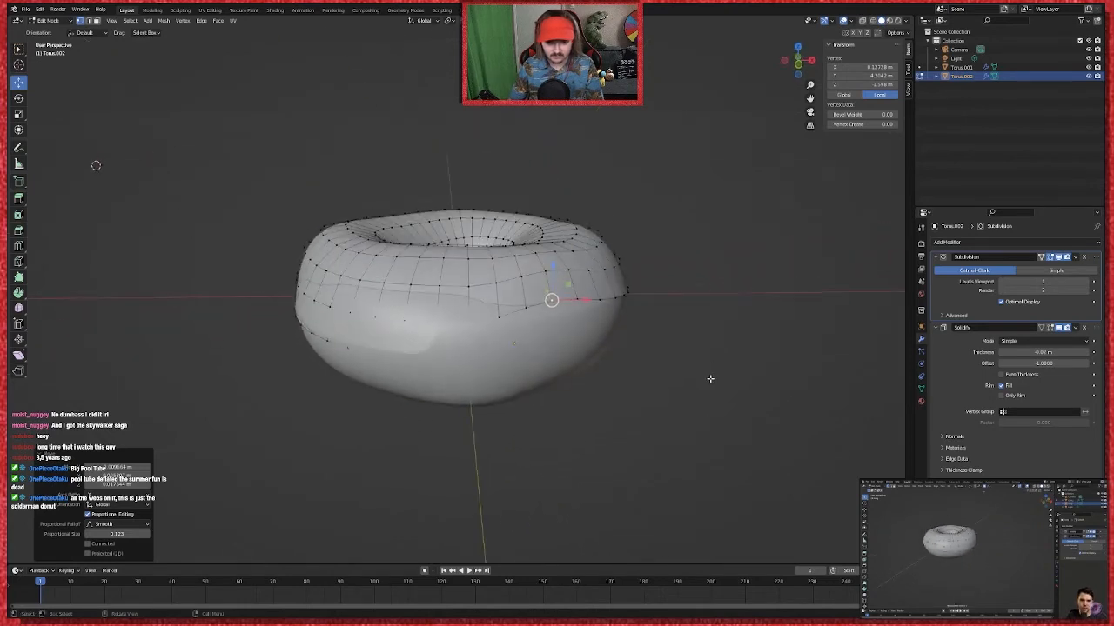
click(472, 308)
key(g)
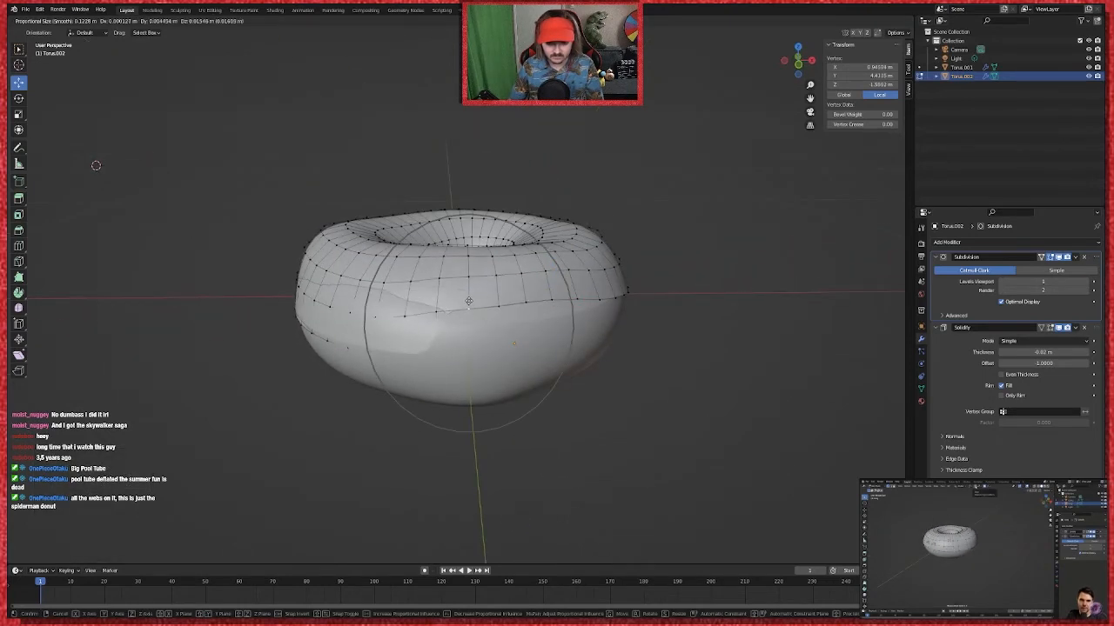
click(468, 307)
click(374, 311)
key(g)
click(375, 313)
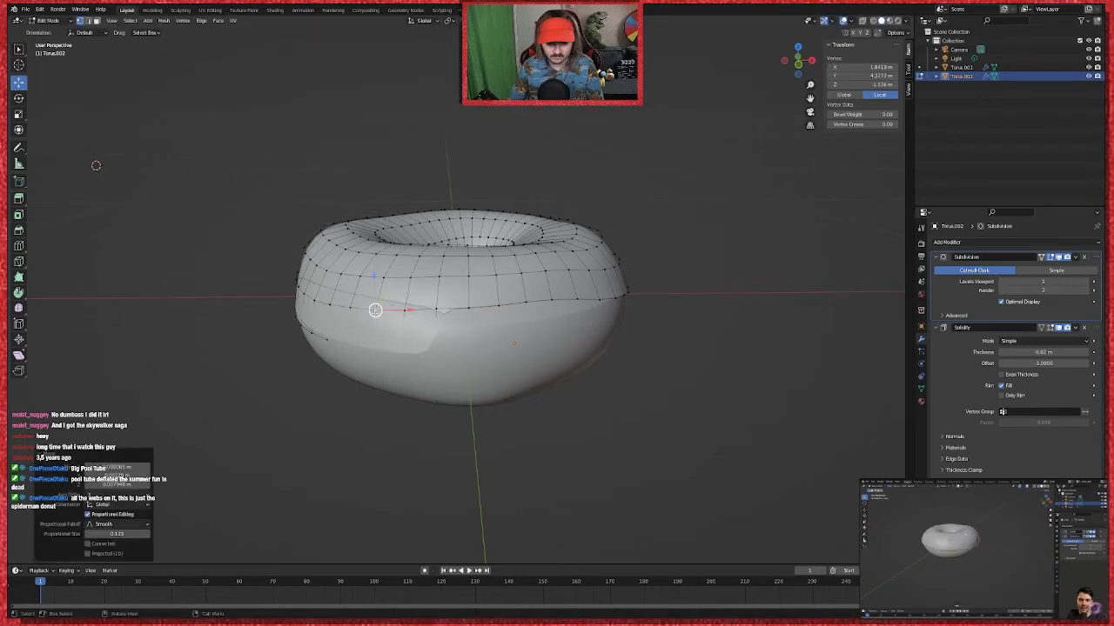
click(328, 338)
key(g)
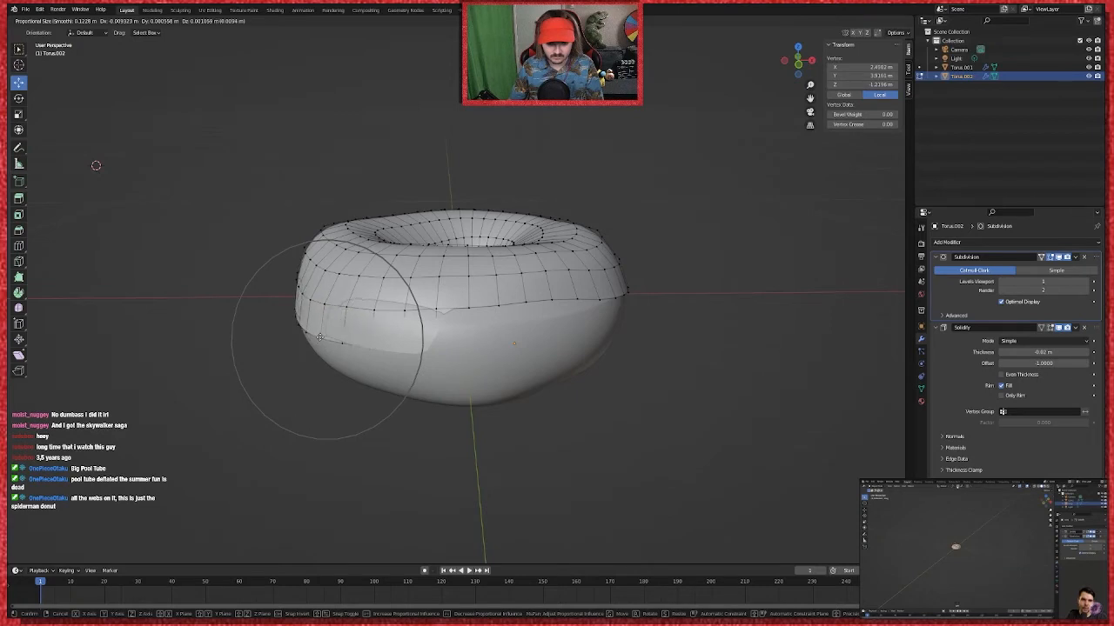
click(320, 337)
Step: Move the lowest rim vertex on this side of the icing along the X axis toward the neighbouring low rim vertices
click(403, 320)
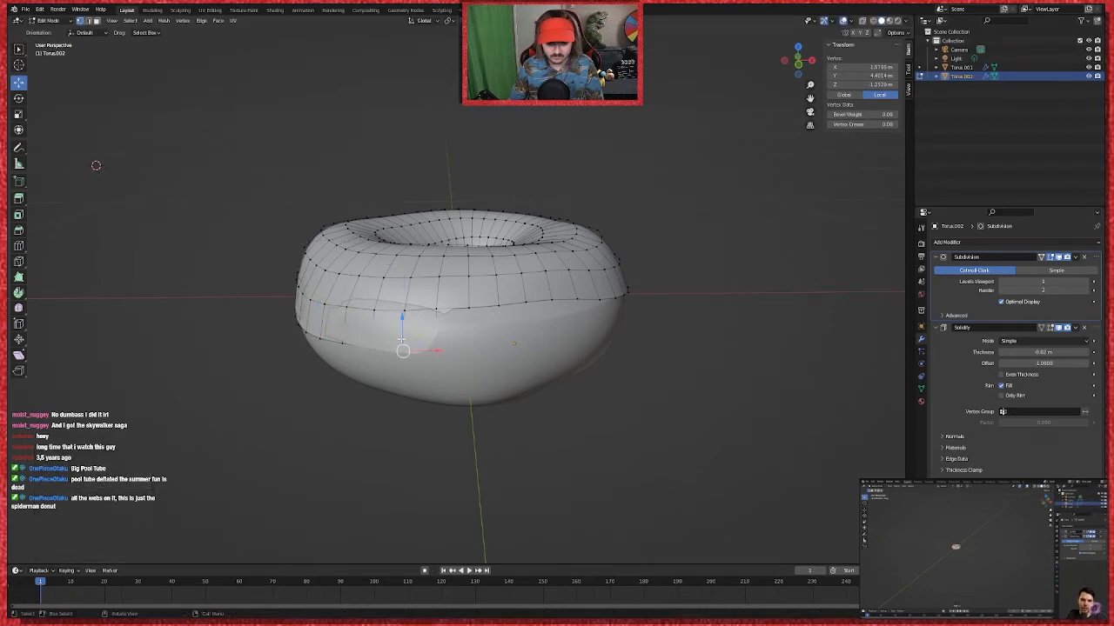
key(g)
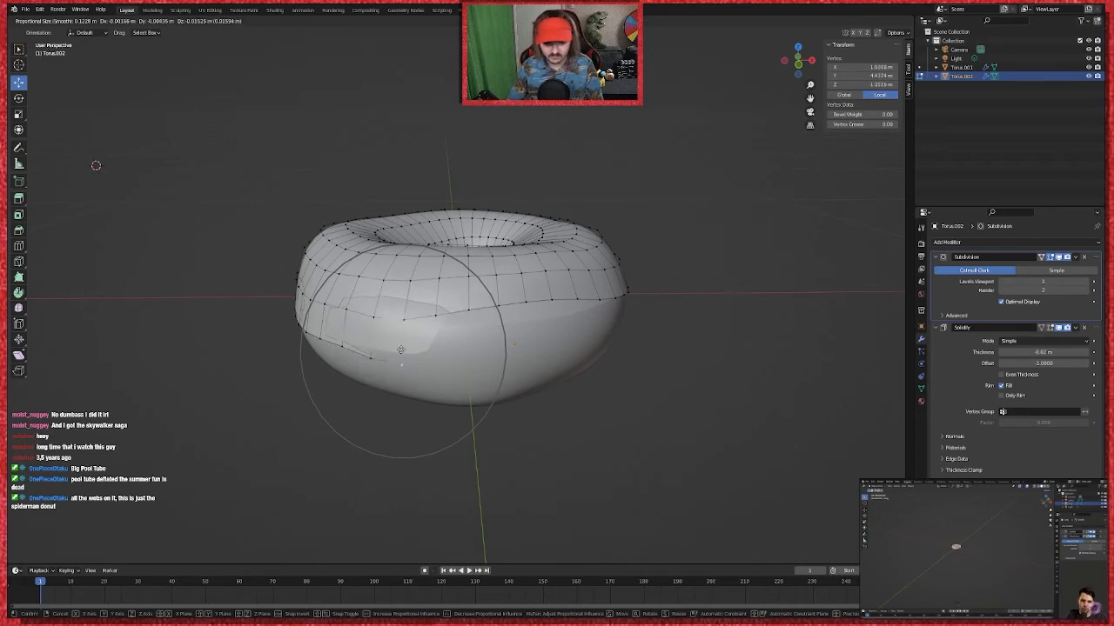
key(x)
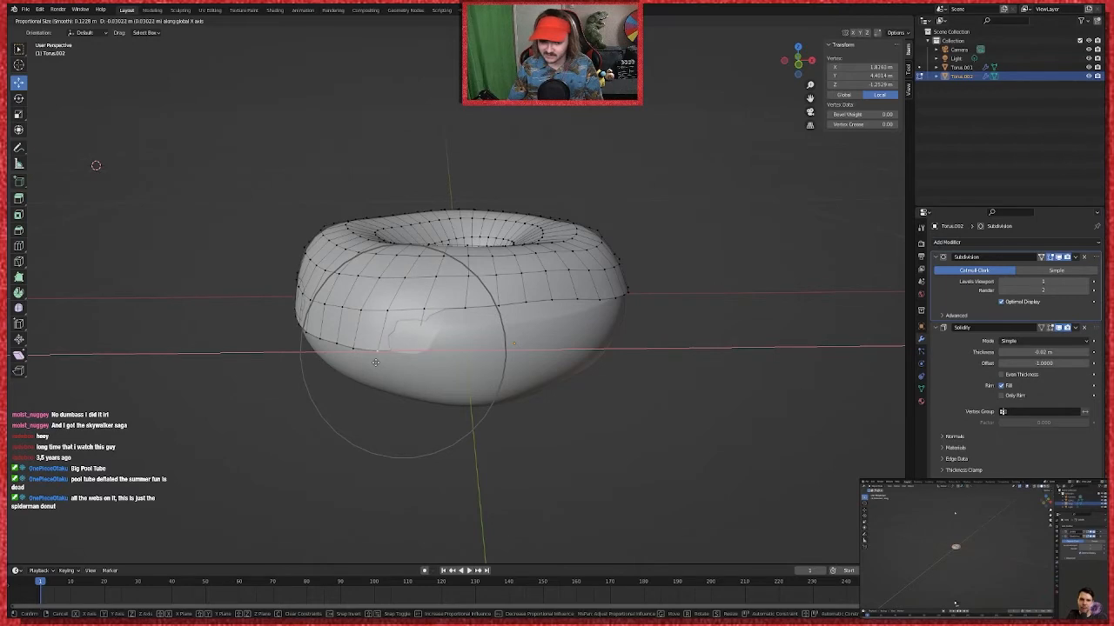
click(372, 355)
middle_drag(369, 343, 487, 392)
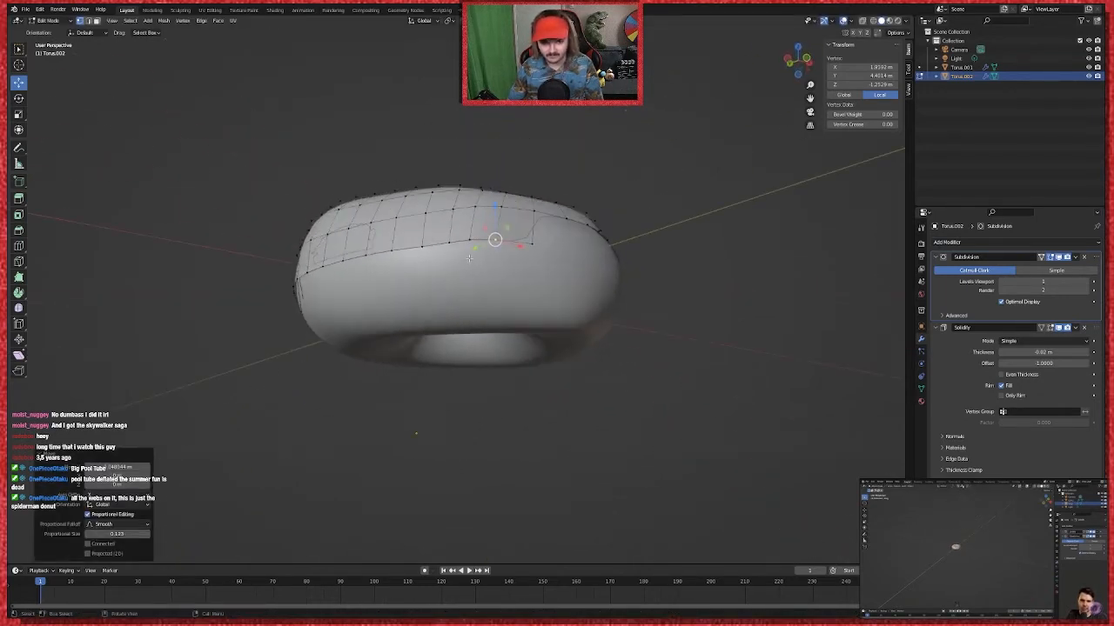
Step: Lower two rim vertices on neighbouring sides of the icing with proportional editing
drag(493, 240, 468, 258)
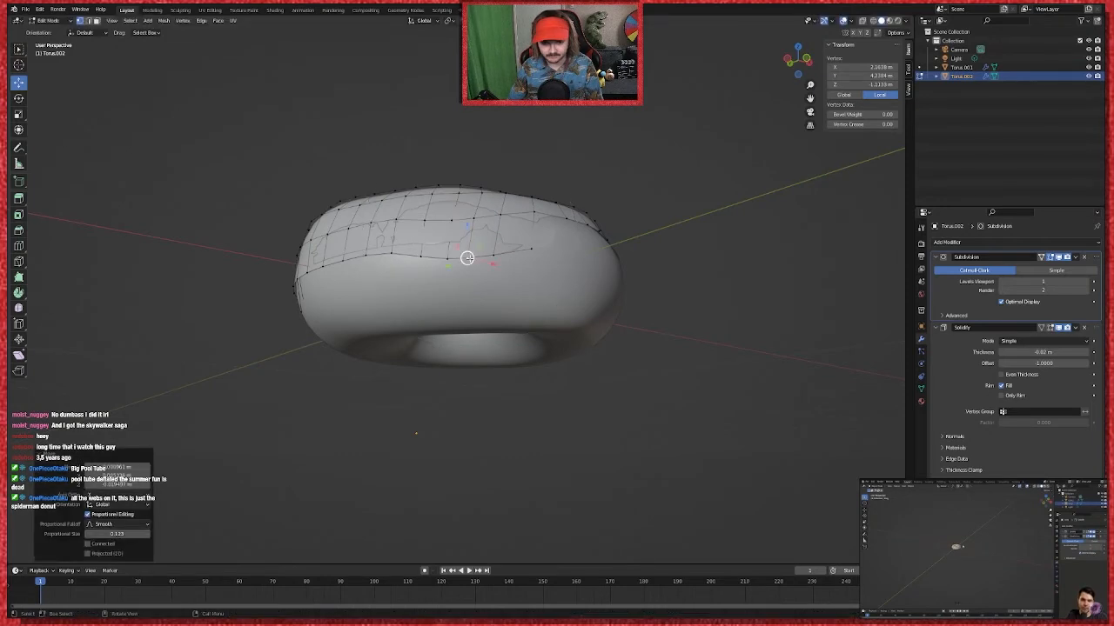
middle_drag(601, 380, 588, 414)
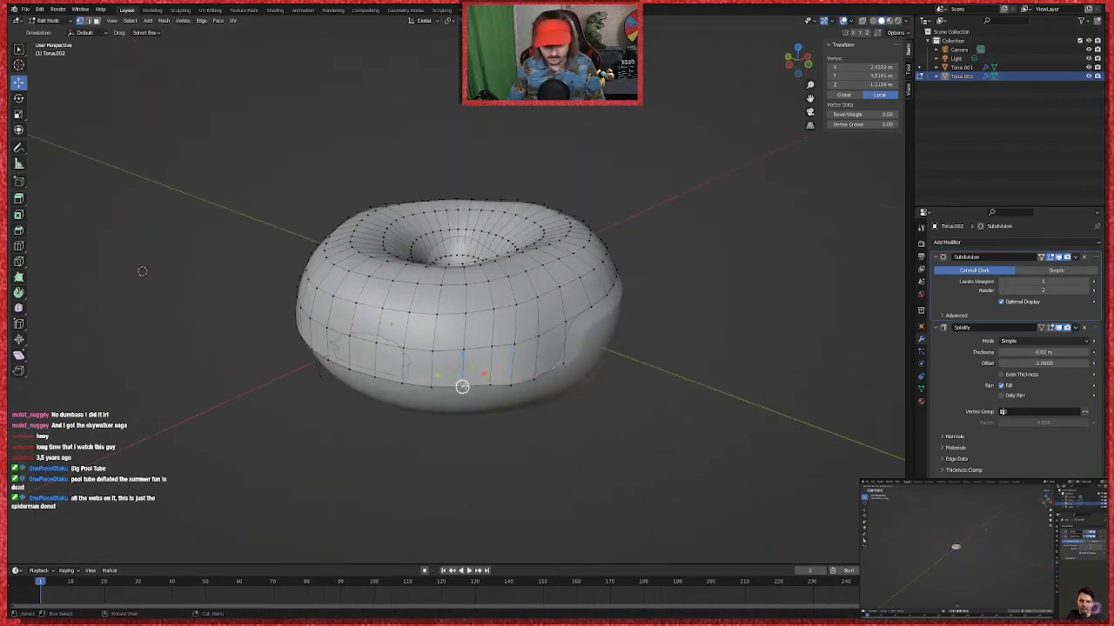
drag(462, 386, 462, 391)
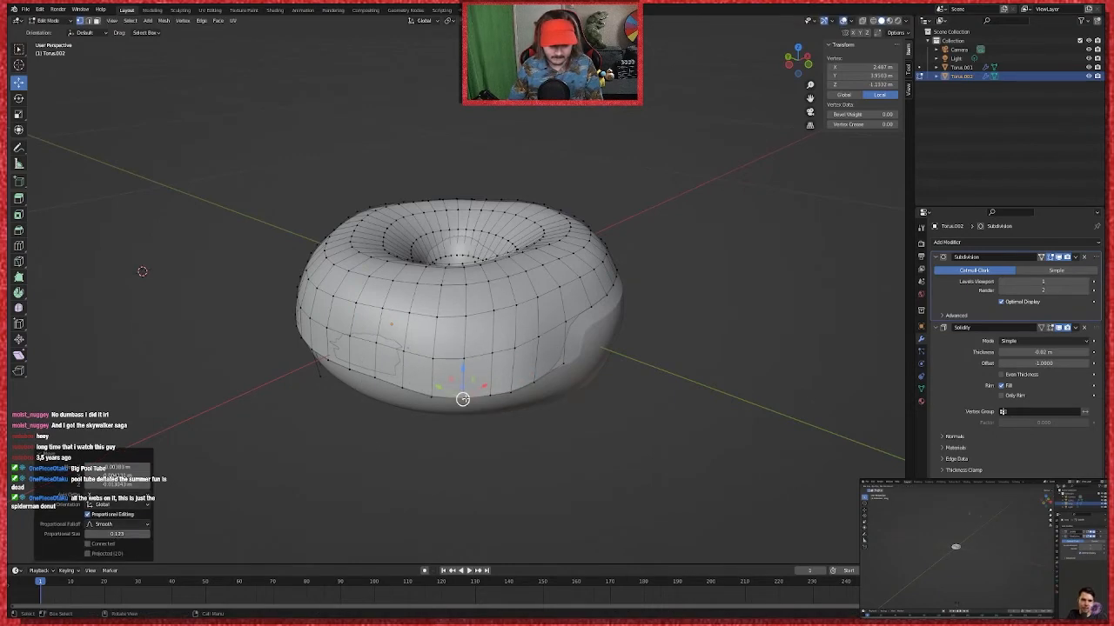
Step: Try raising a rim vertex midway along the icing's adjoining side with proportional editing, and undo the move
middle_drag(618, 437, 724, 426)
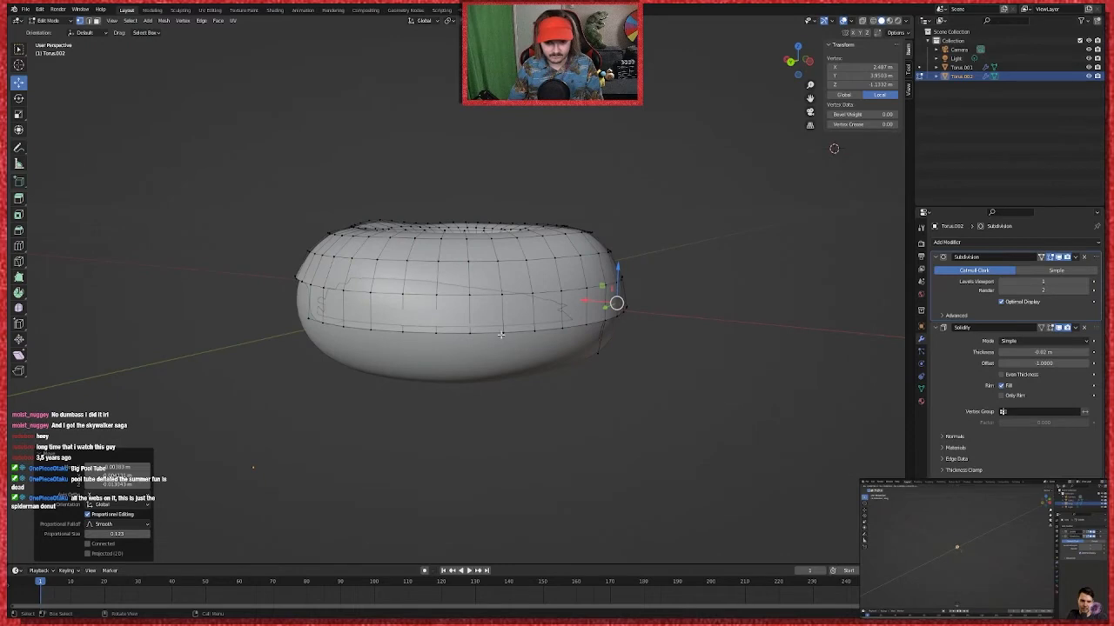
click(435, 323)
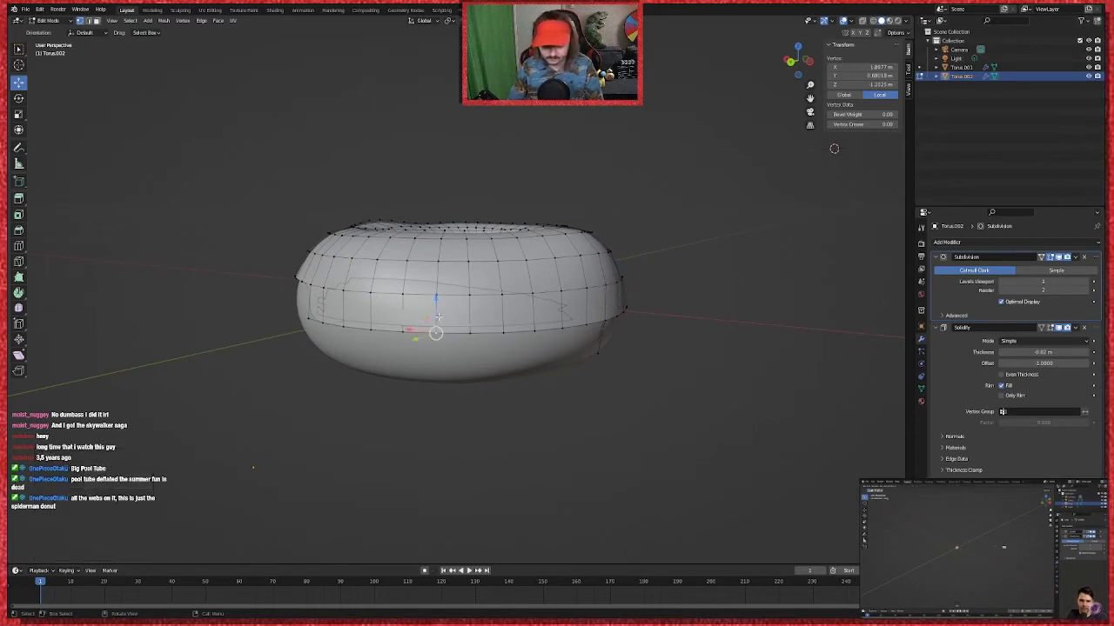
key(g)
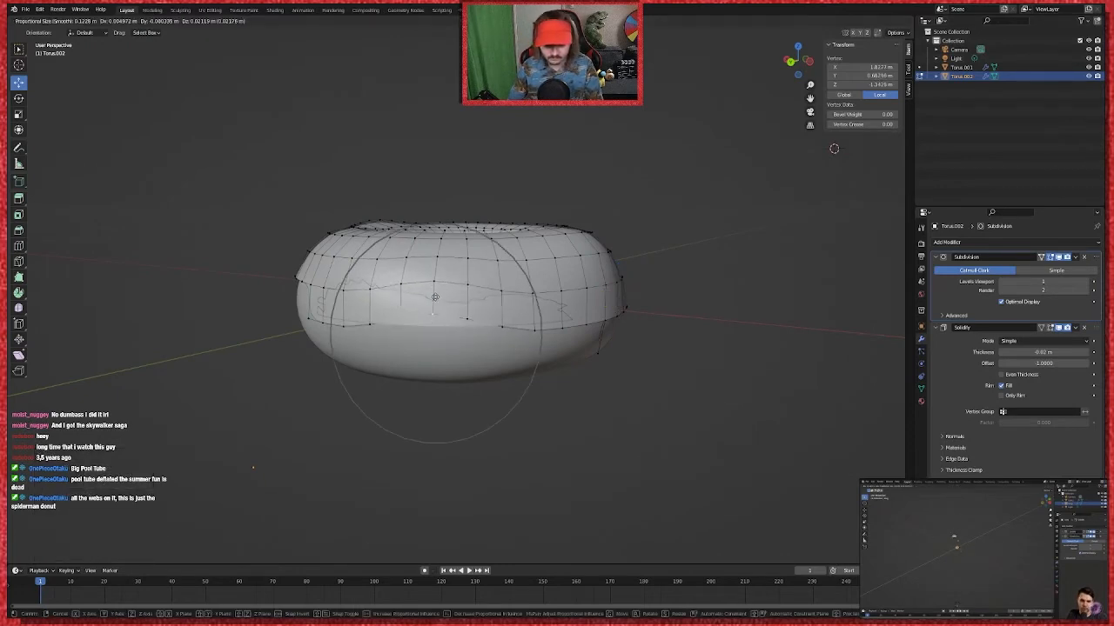
click(439, 261)
key(ctrl+z)
Step: Try vertex-sliding the selected icing vertex along its edge while viewing the donut from below
middle_drag(441, 246, 462, 233)
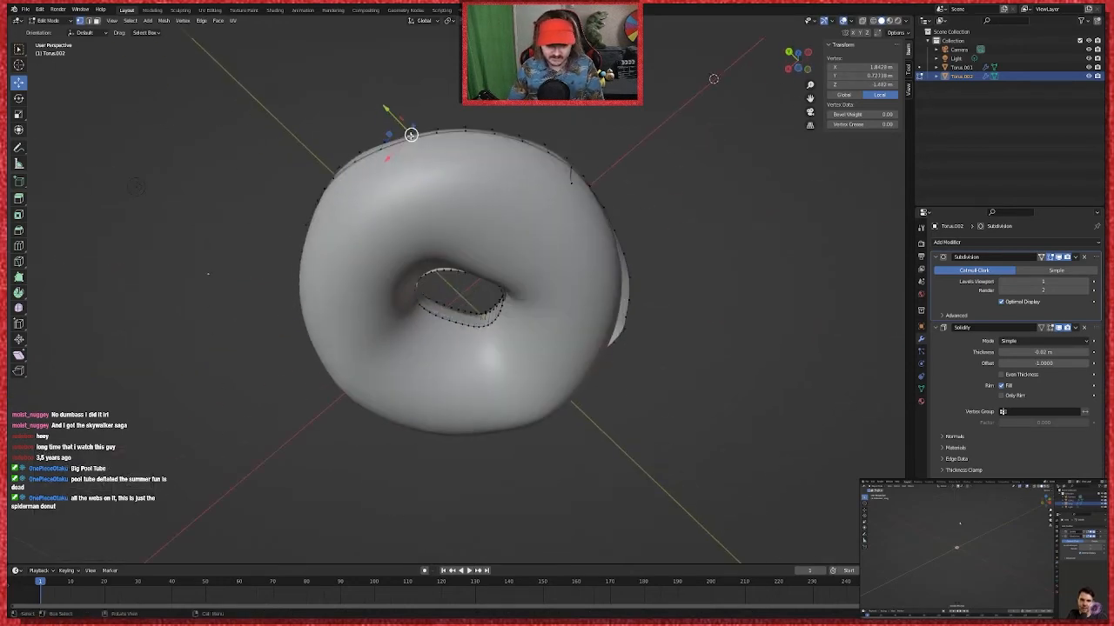
key(g)
key(g)
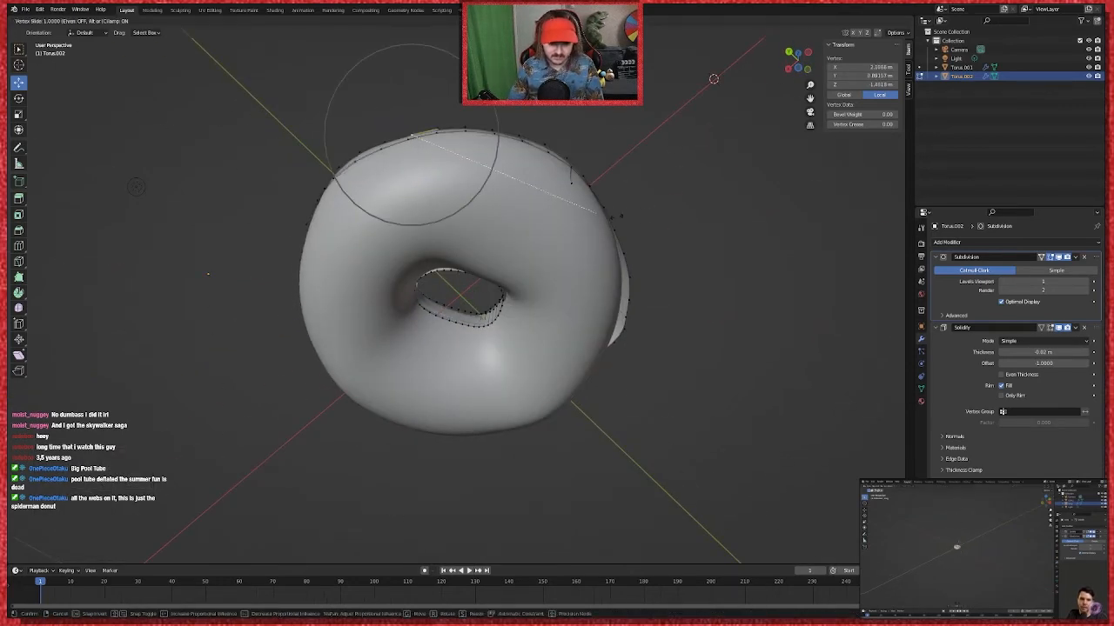
click(642, 217)
Step: Lower a rim vertex on the icing's side slightly, and return to Object Mode to view its outline
middle_drag(641, 218, 667, 297)
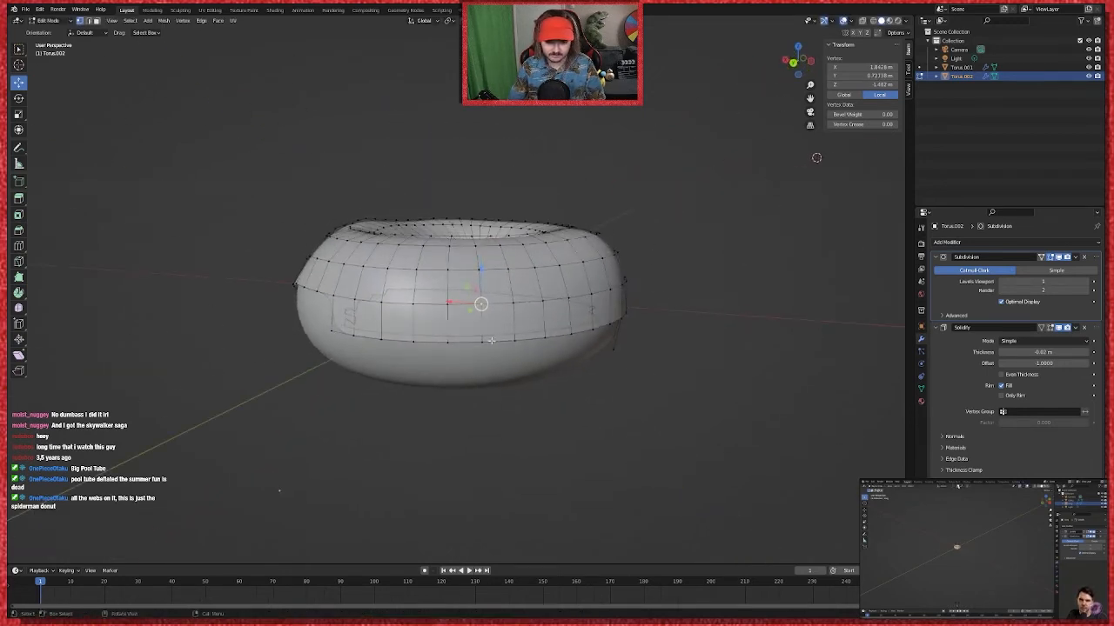
drag(447, 342, 449, 357)
mouse_move(610, 369)
middle_down()
mouse_move(741, 396)
mouse_move(629, 378)
mouse_move(607, 358)
mouse_move(522, 335)
mouse_move(371, 377)
mouse_move(365, 461)
mouse_move(543, 487)
mouse_move(600, 358)
middle_up()
key(Tab)
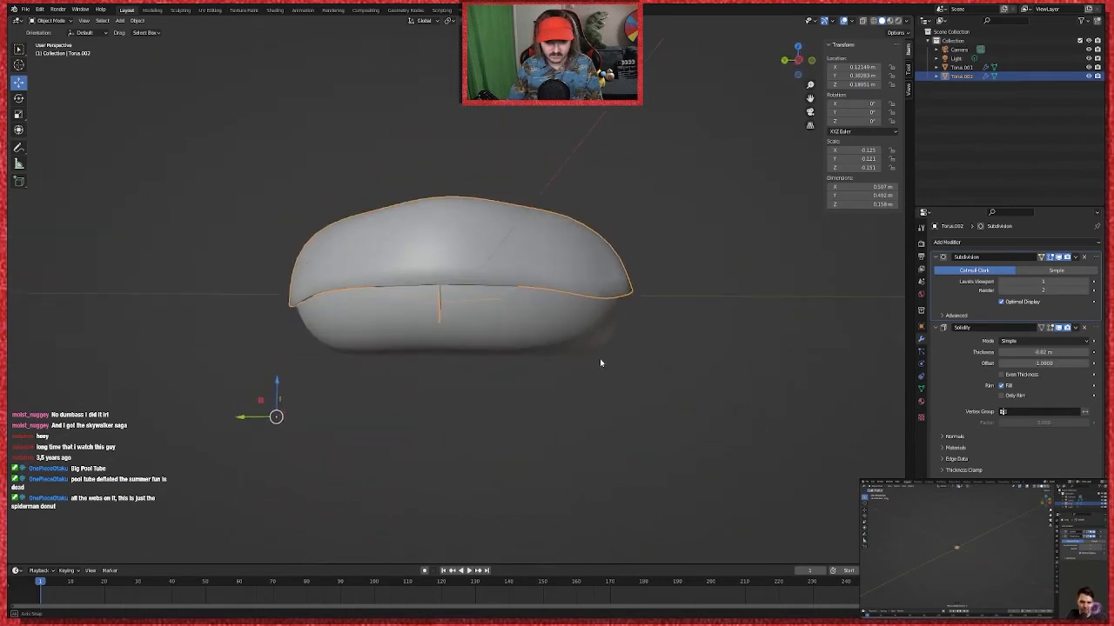
Step: Reopen the icing mesh for editing and pull another rim vertex downward with proportional editing to form a drip
click(419, 267)
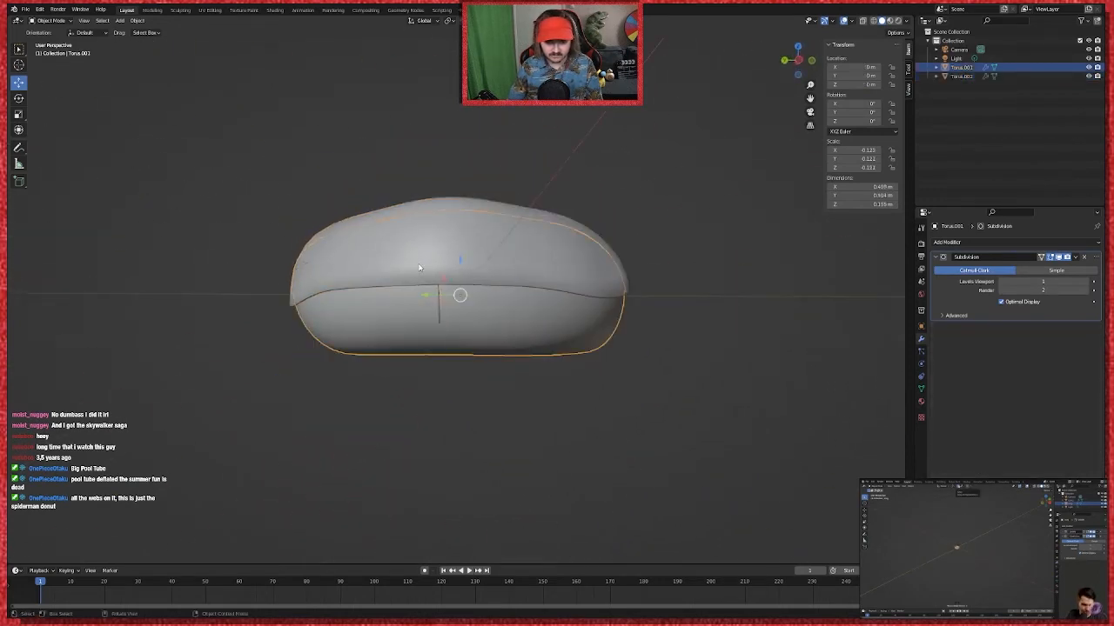
click(442, 221)
key(Tab)
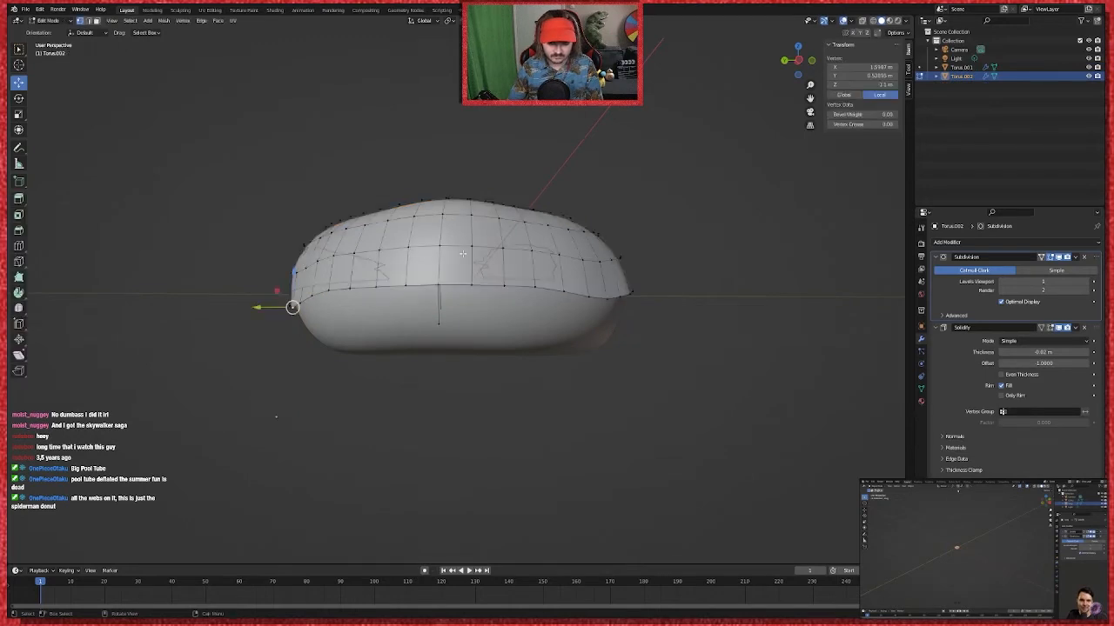
shift+right_click(371, 304)
key(g)
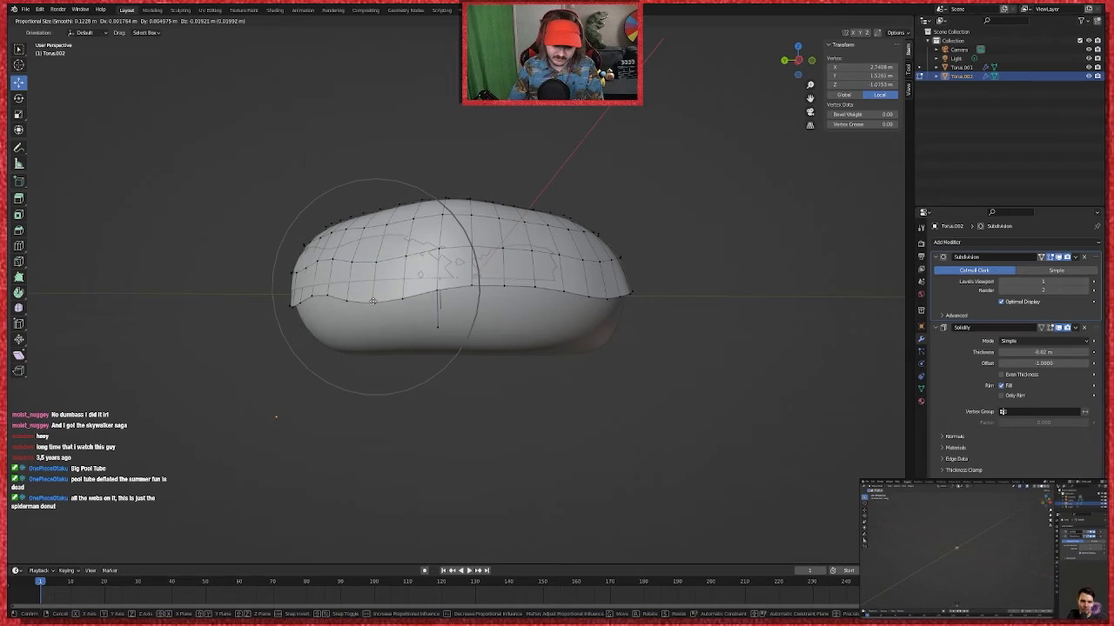
click(411, 326)
key(Tab)
Step: Try pulling a rim vertex on the opposite side of the icing downward, and undo the move
middle_drag(430, 402, 569, 401)
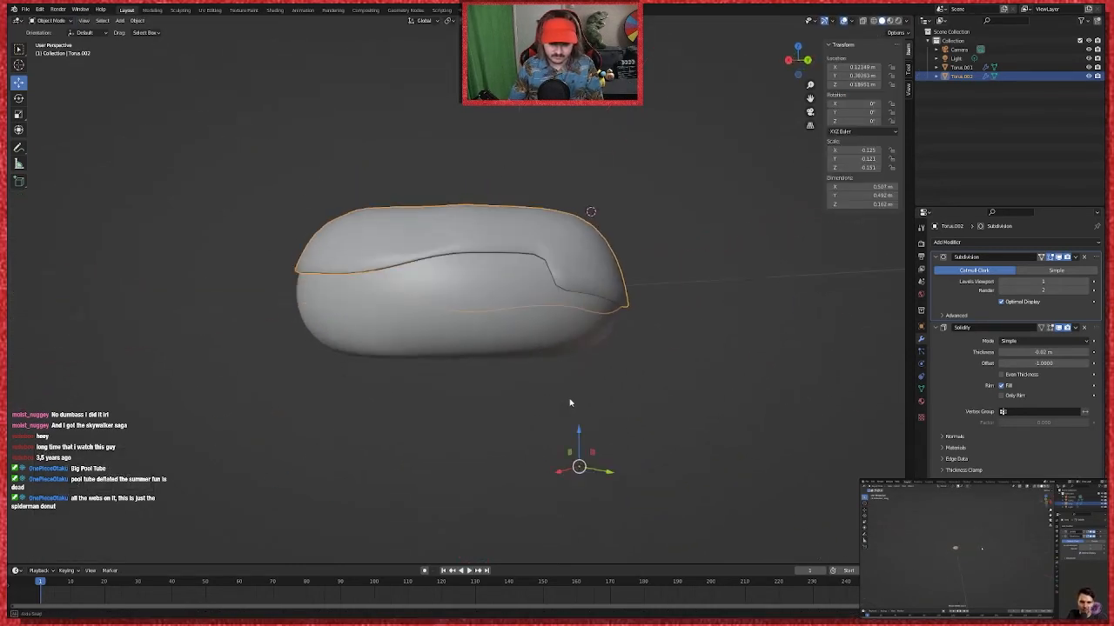
click(448, 243)
click(451, 225)
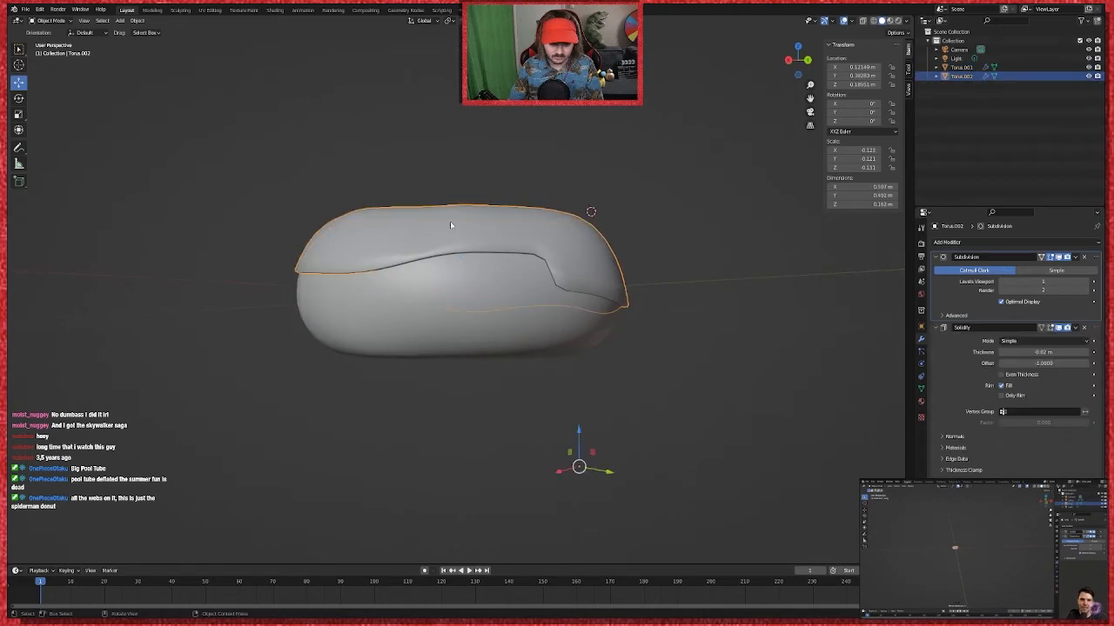
key(Tab)
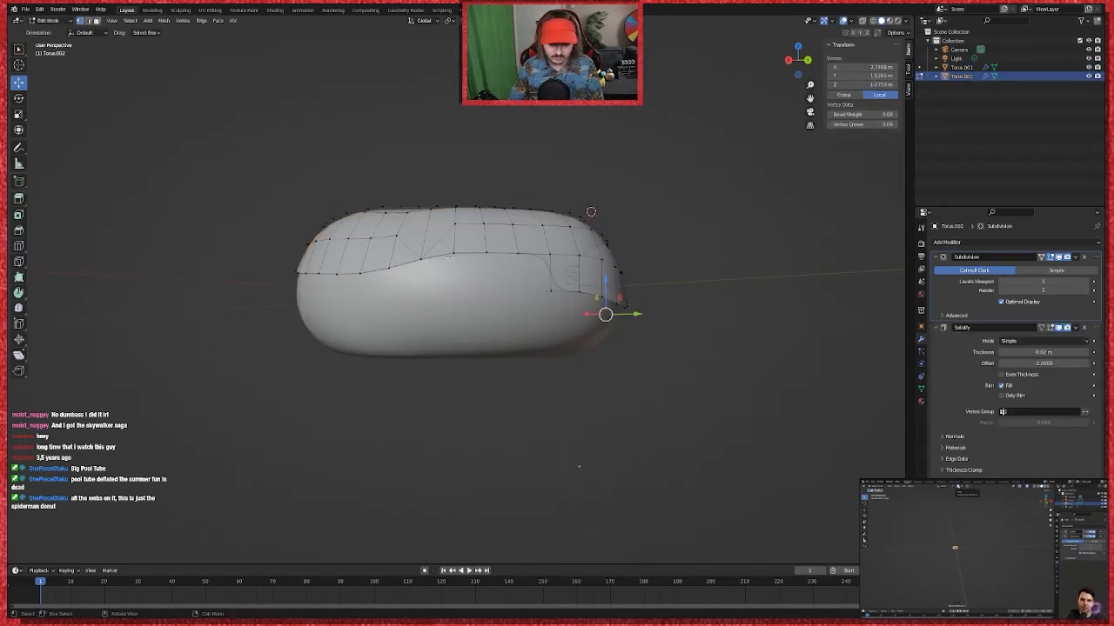
key(g)
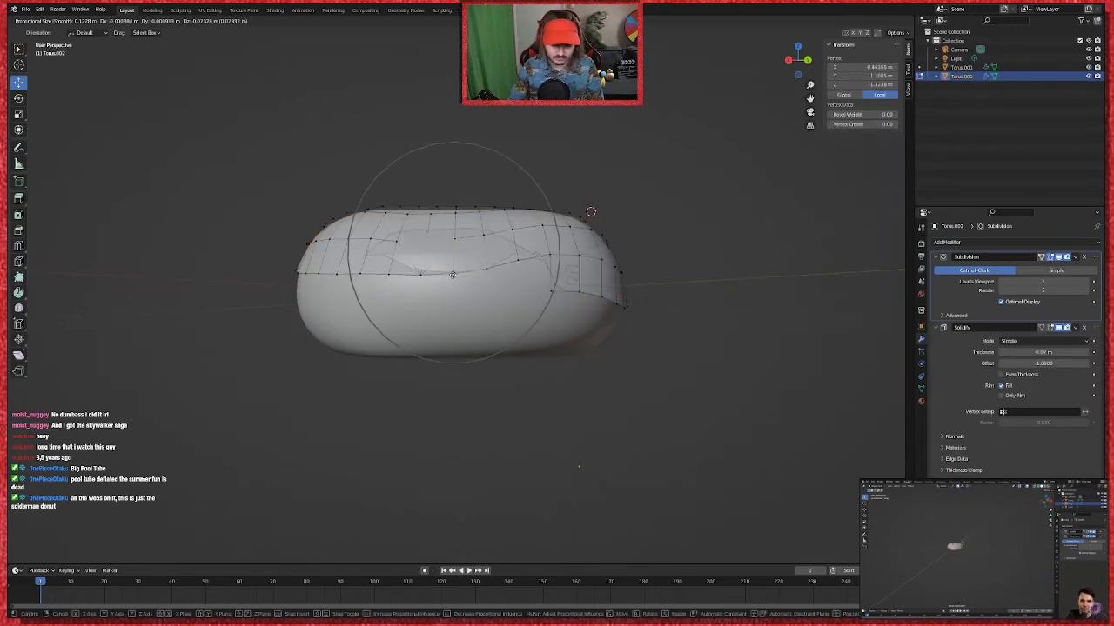
click(454, 273)
key(Tab)
key(Tab)
key(Tab)
key(Tab)
click(453, 253)
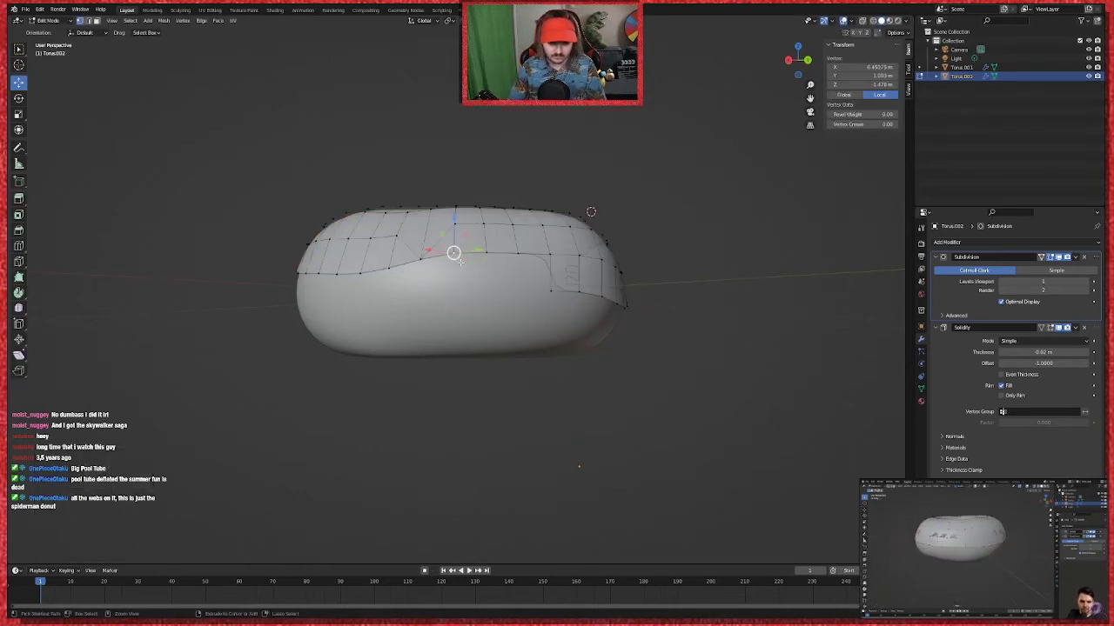
Step: Lower a rim vertex beside the uneven notch in the icing's edge with proportional editing
middle_drag(465, 254, 539, 389)
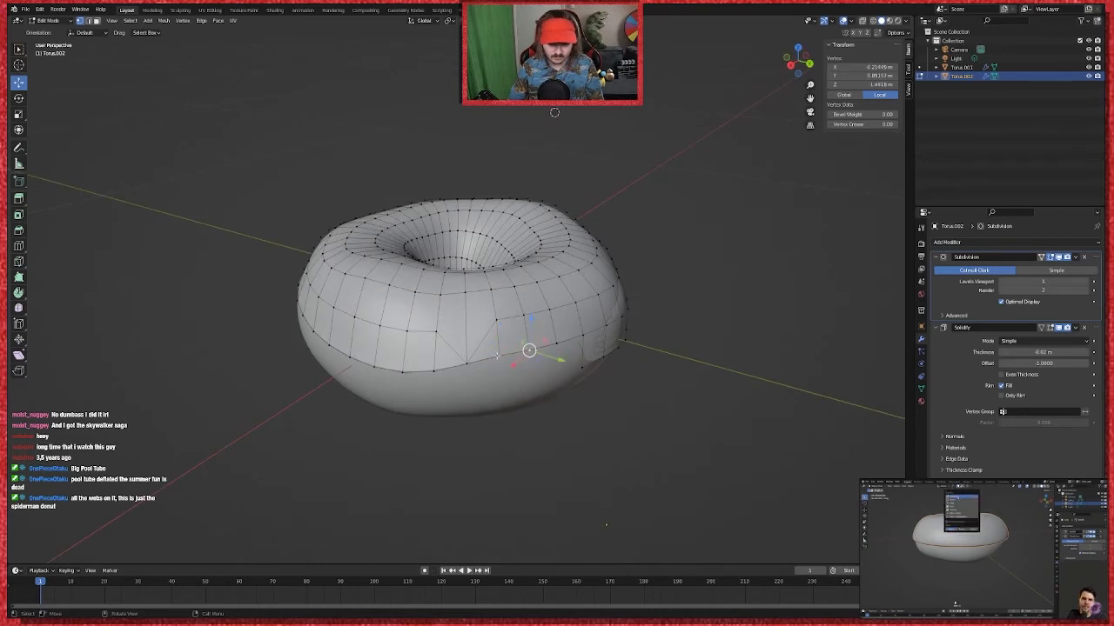
key(g)
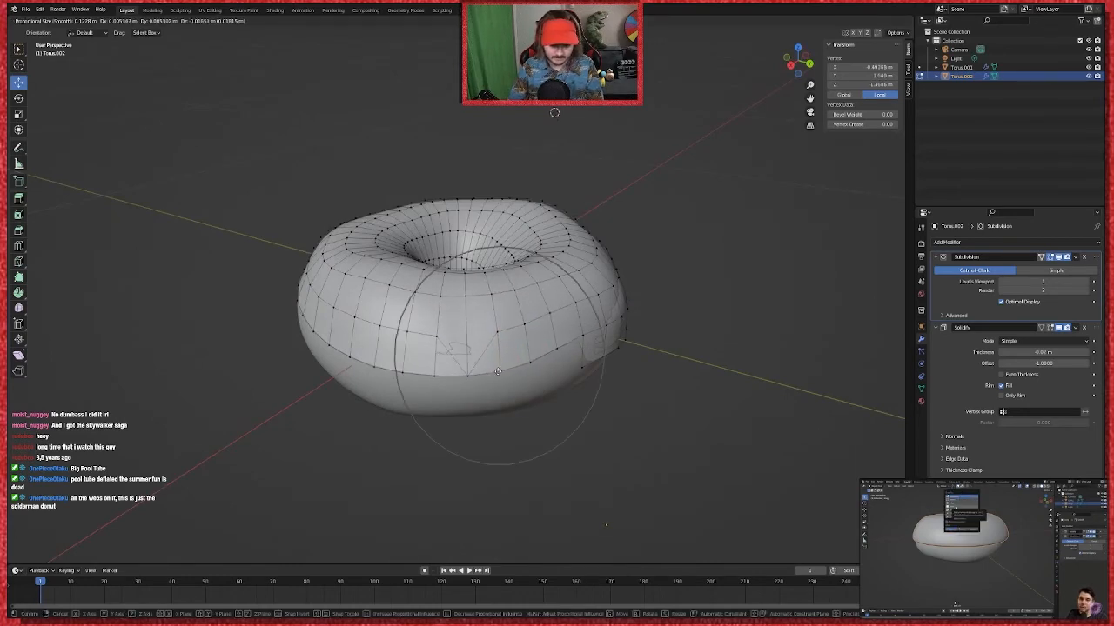
click(499, 366)
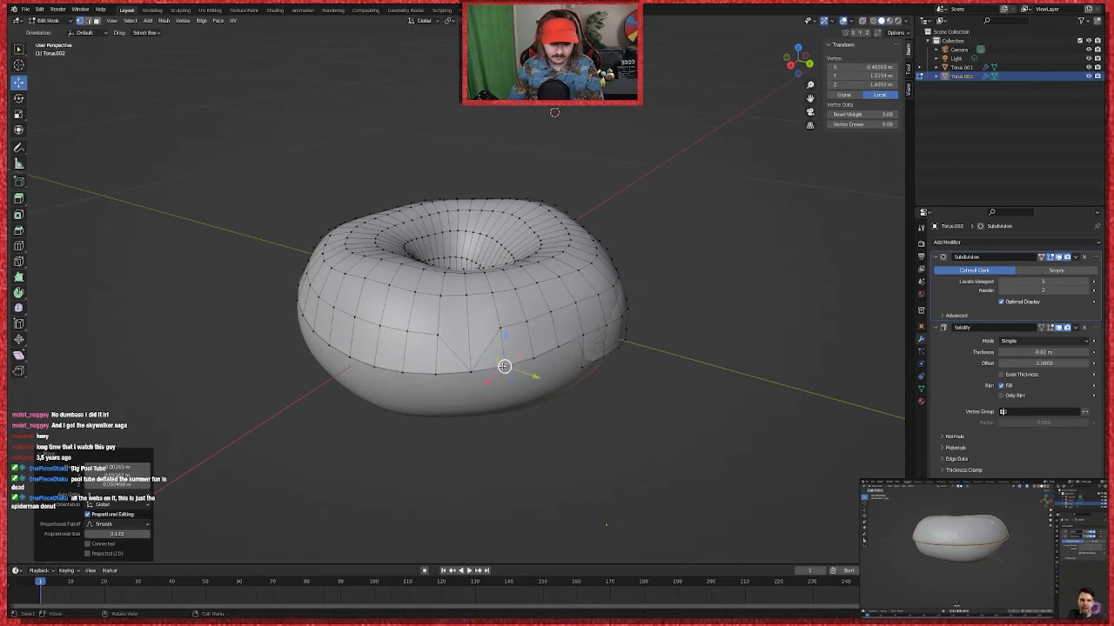
Step: Review the face snapping and Project Individual Elements settings, and inspect the icing from several angles in Object Mode
click(451, 20)
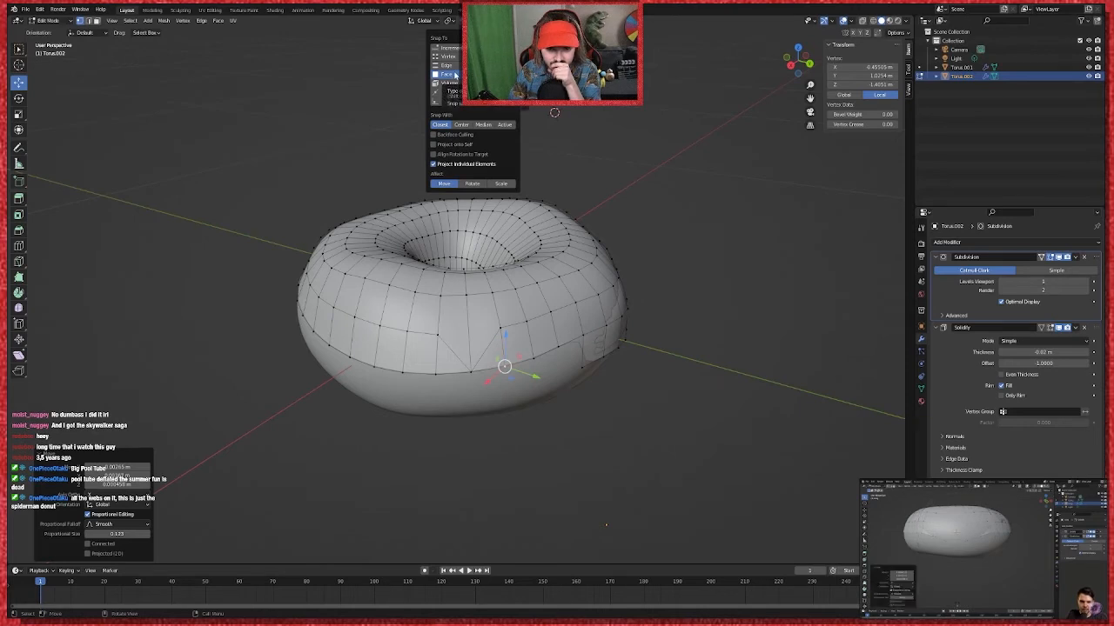
click(91, 75)
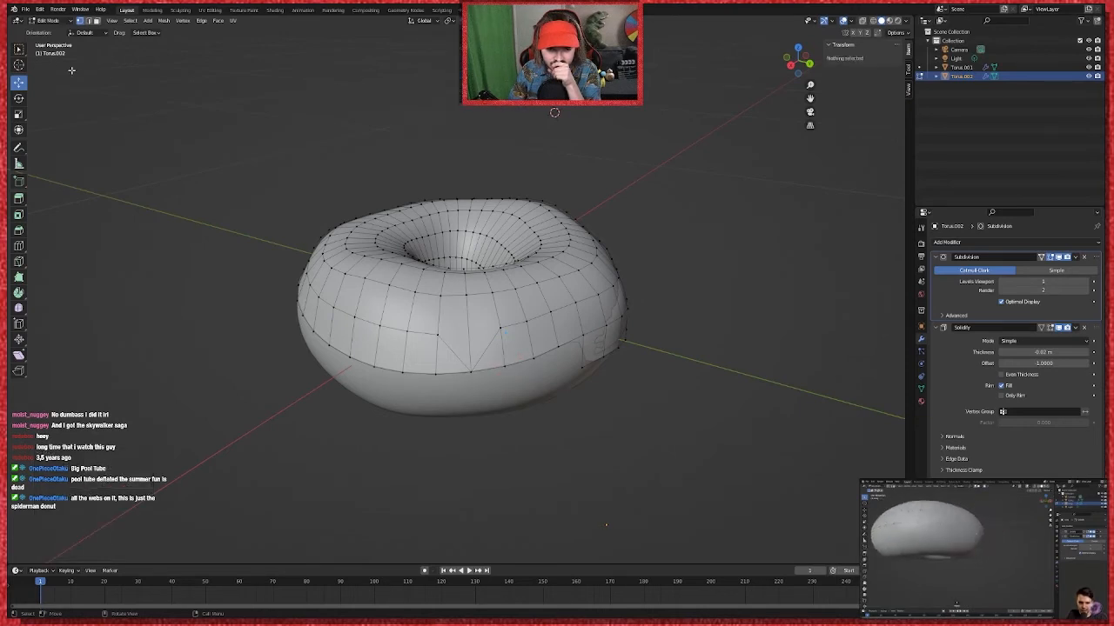
key(Tab)
middle_drag(651, 385, 660, 456)
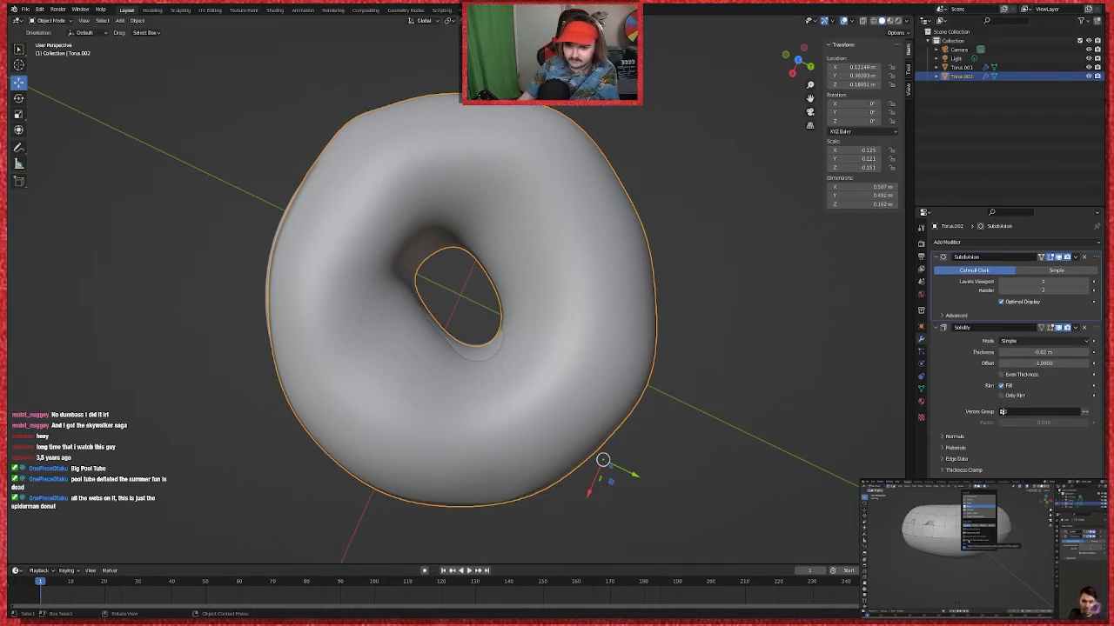
click(456, 20)
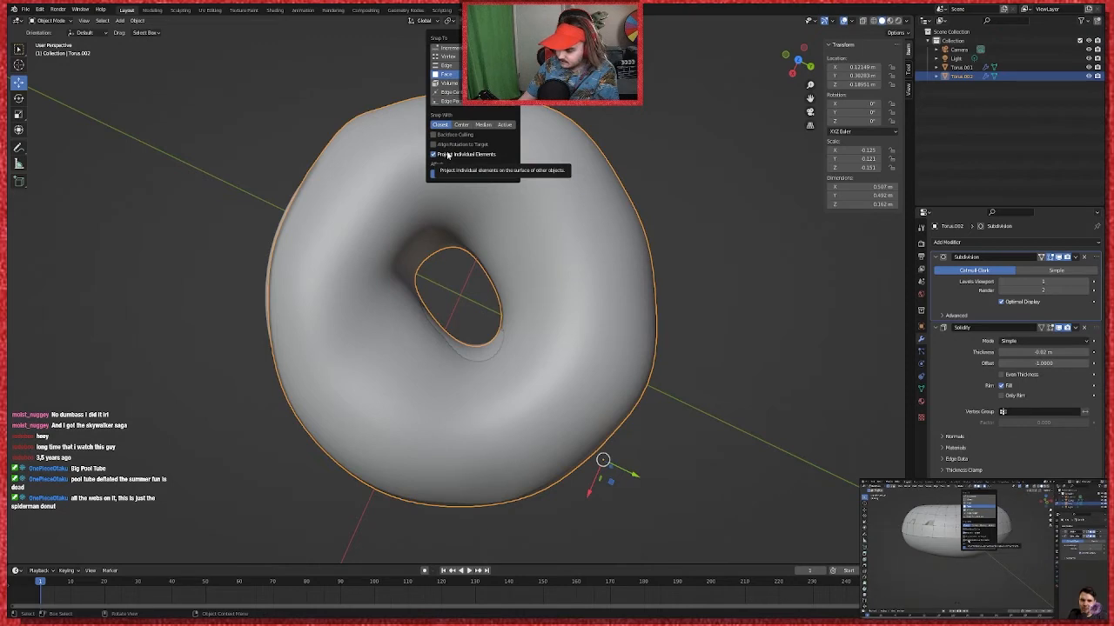
click(662, 153)
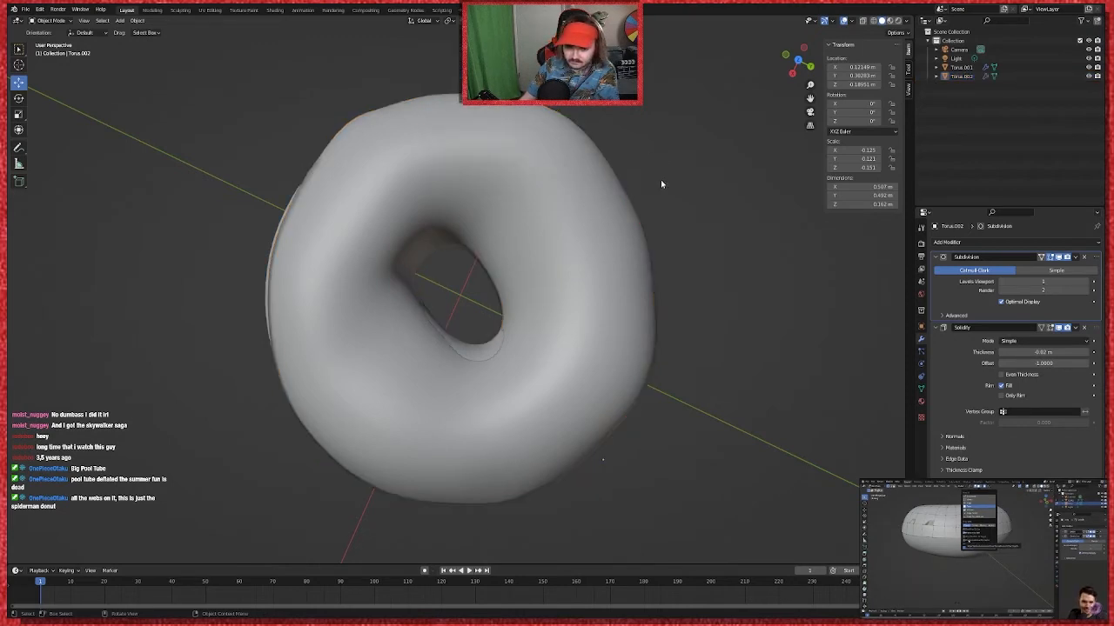
middle_drag(603, 459, 479, 532)
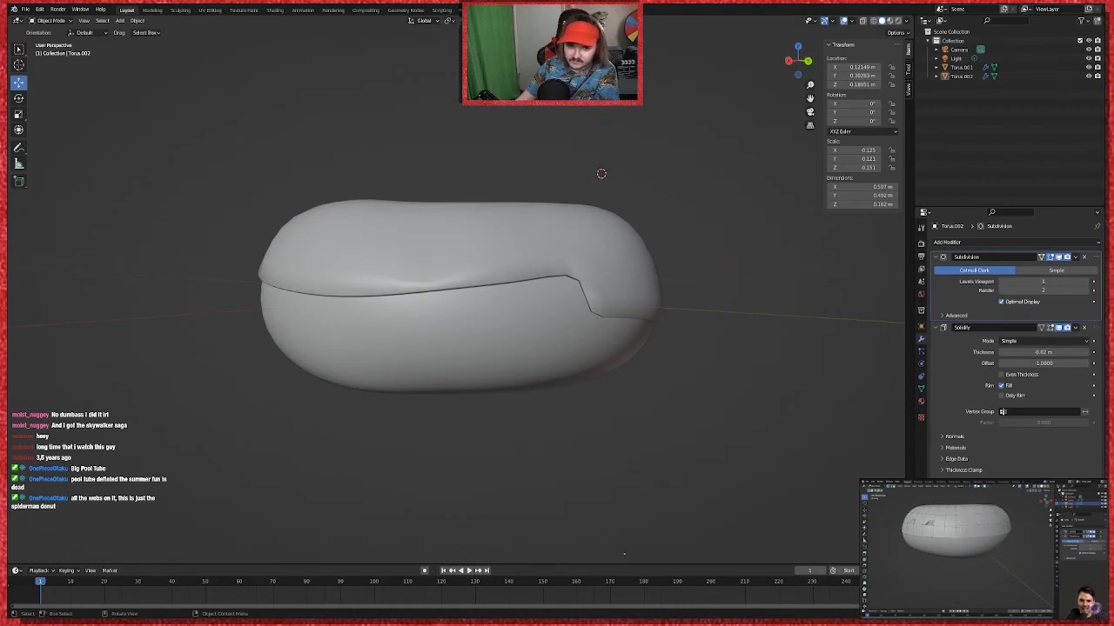
middle_drag(517, 145, 728, 294)
Step: Try vertex-sliding a rim vertex on the icing's side downward in Edit Mode, and undo the slide
click(601, 223)
scroll(601, 226, down, 2)
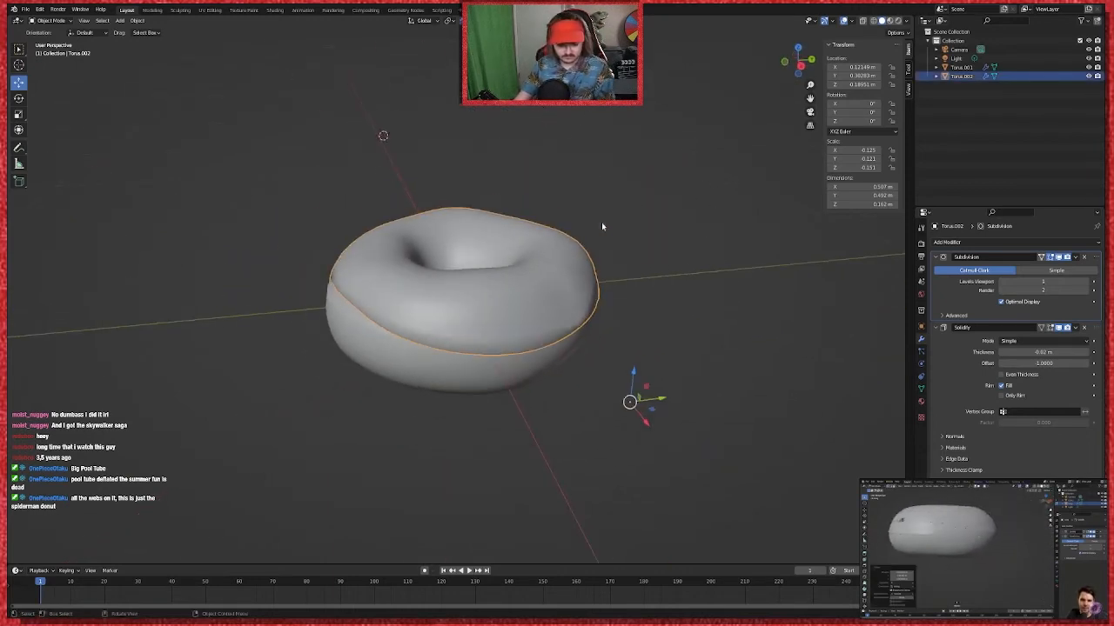
key(Tab)
click(423, 346)
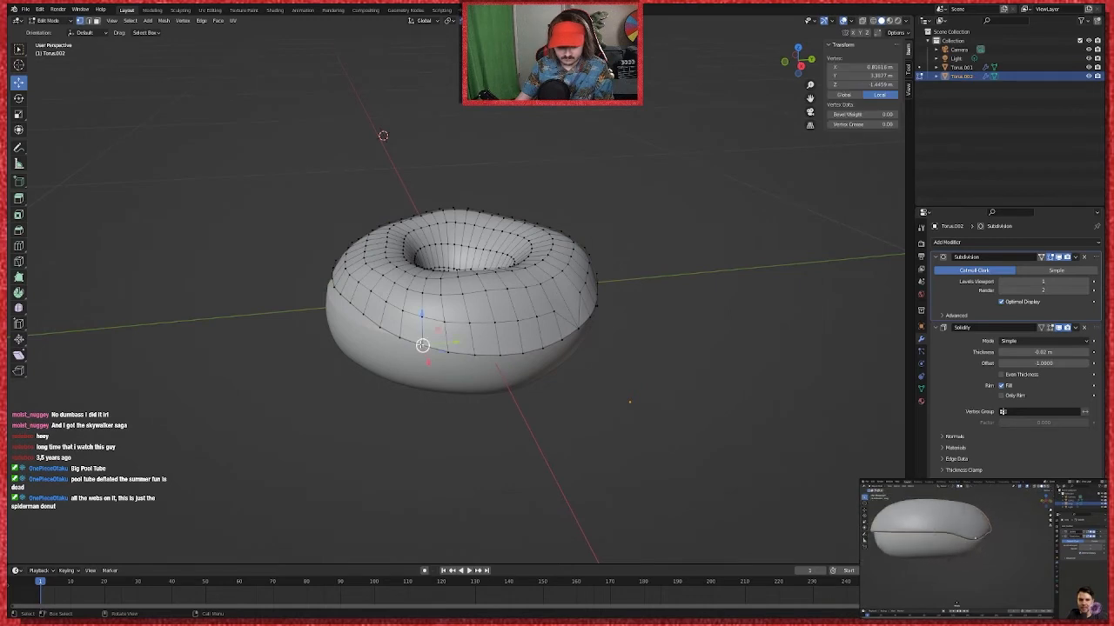
key(g)
key(g)
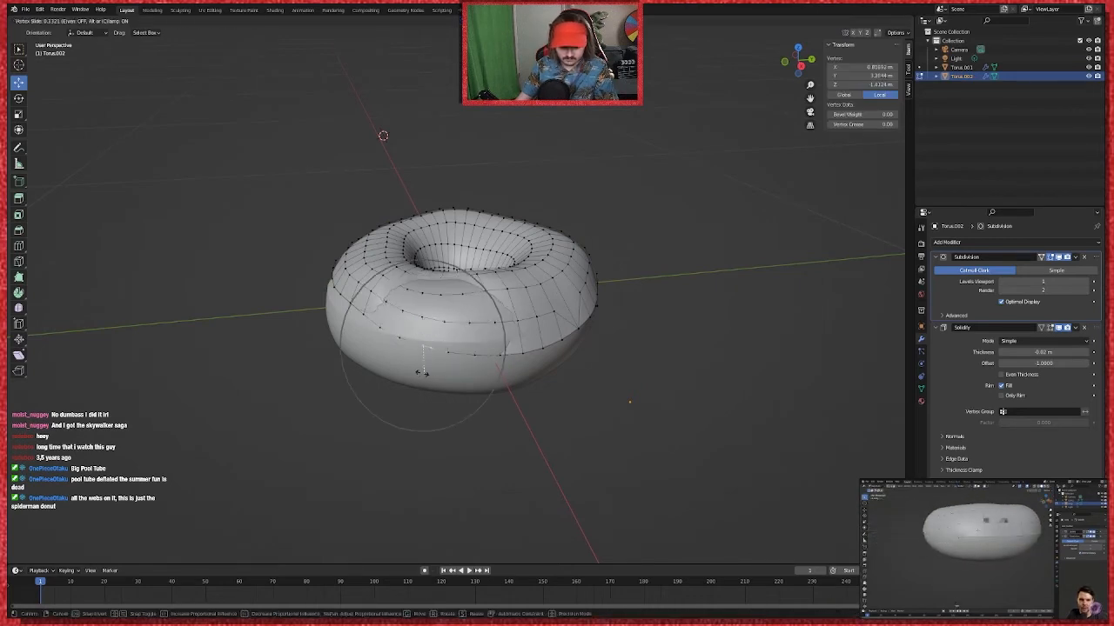
click(421, 372)
key(ctrl+z)
key(ctrl+z)
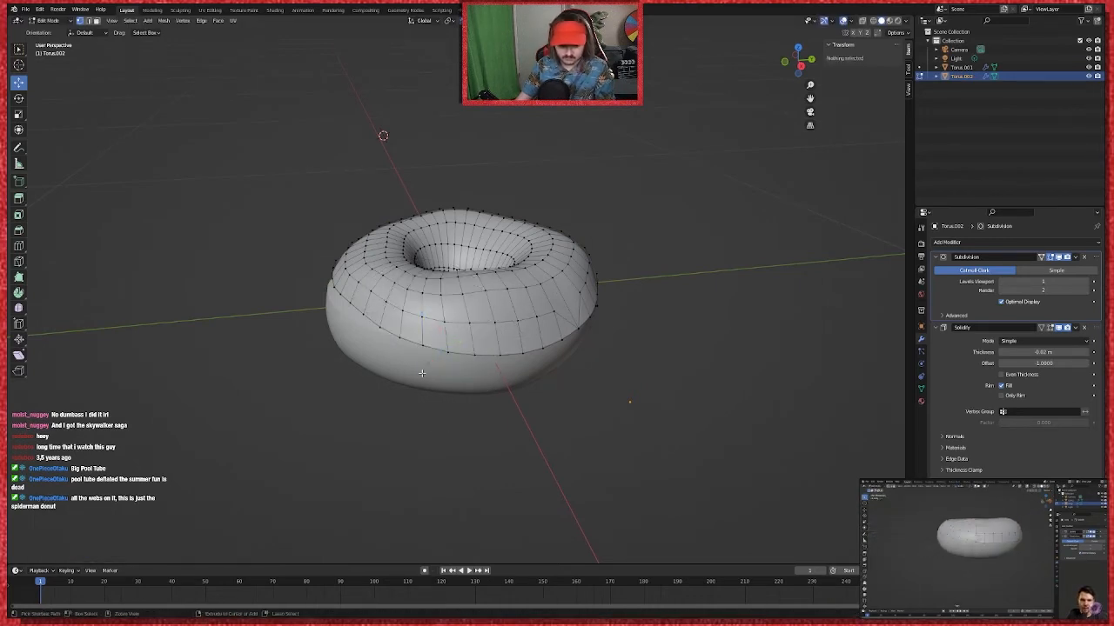
Step: Try moving the same part of the icing's rim down the donut's side with proportional editing, and undo the move
middle_drag(599, 424, 604, 391)
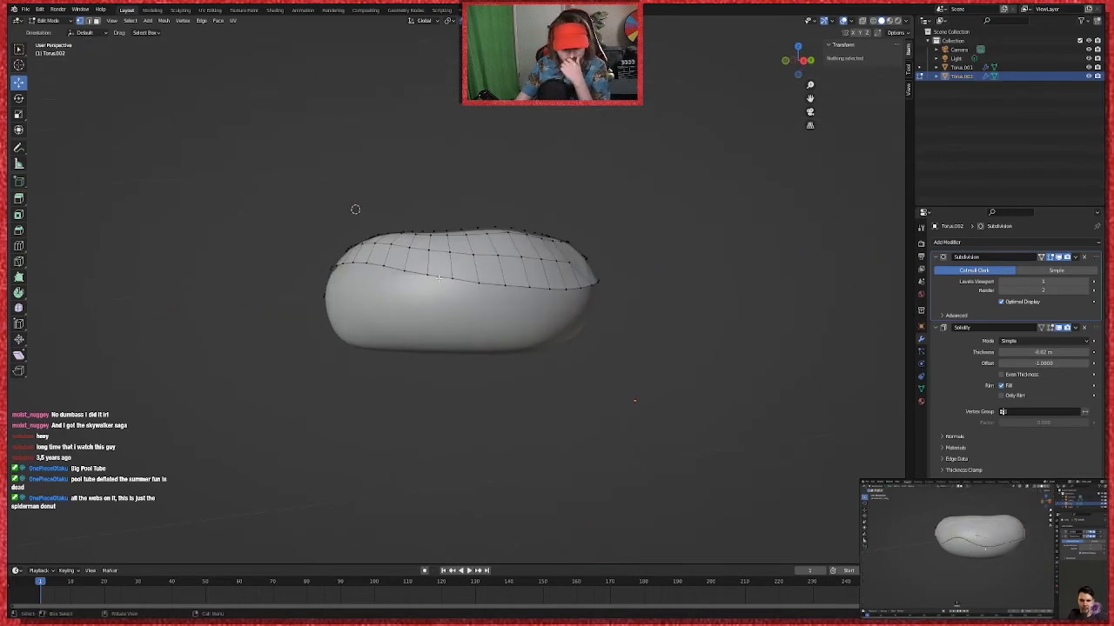
click(428, 275)
key(g)
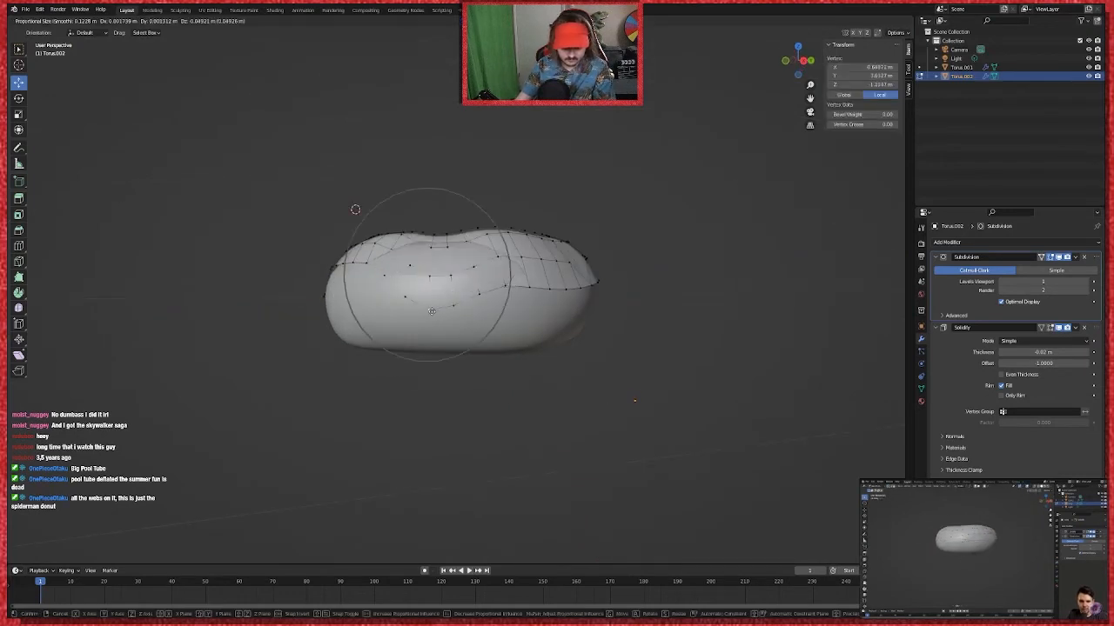
click(428, 313)
key(Tab)
key(Tab)
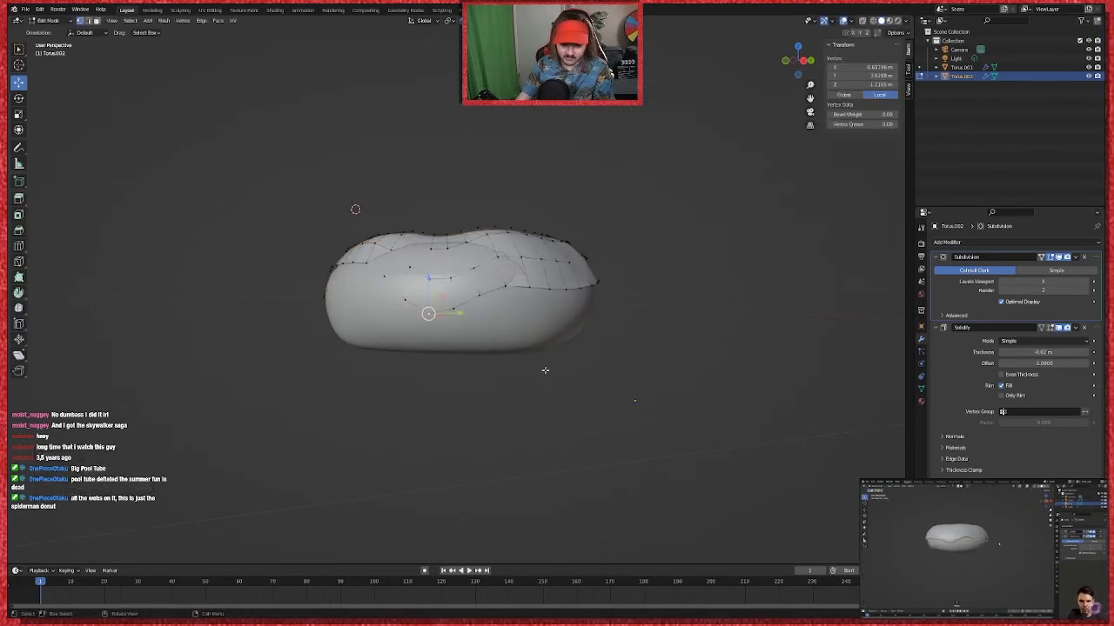
key(Tab)
key(Tab)
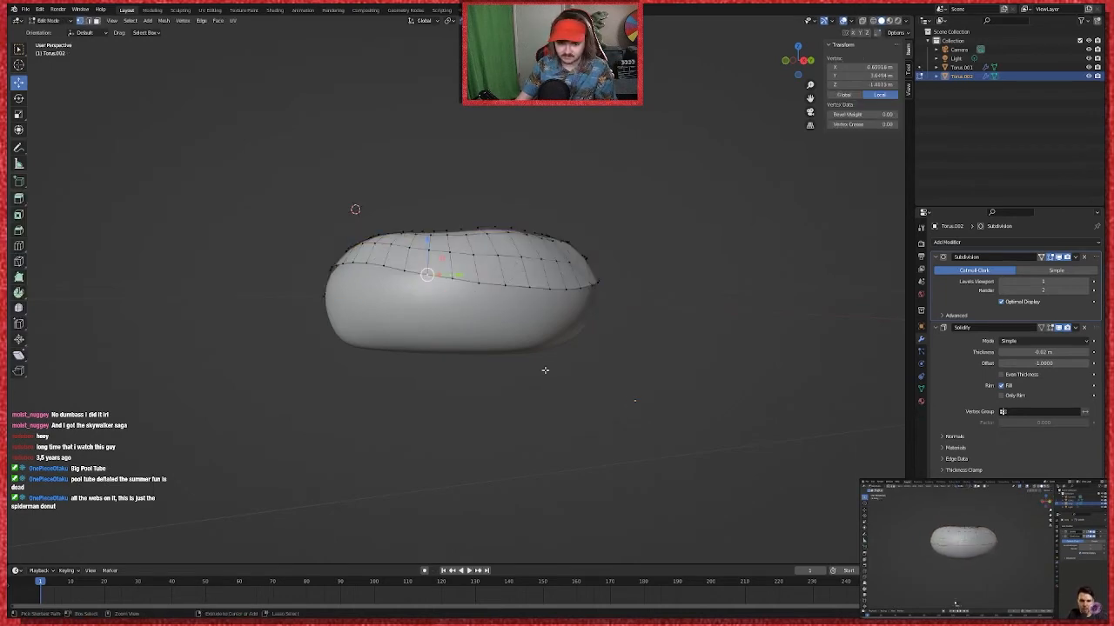
Step: Deselect the icing's vertices and replay the last few seconds of the tutorial video
key(alt+a)
click(878, 563)
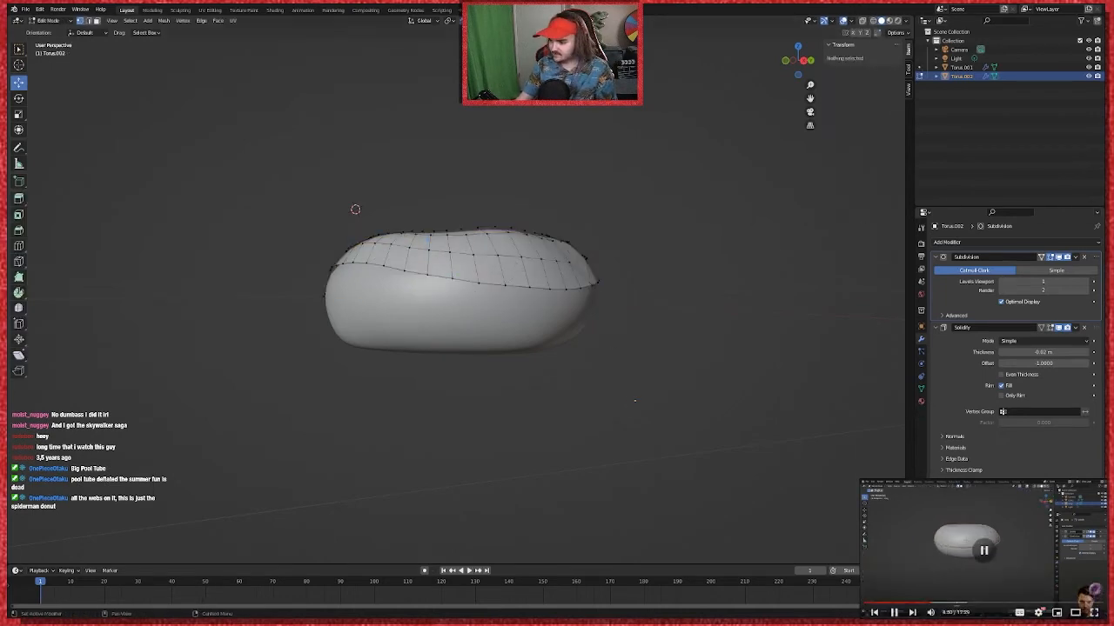
key(Left)
click(877, 562)
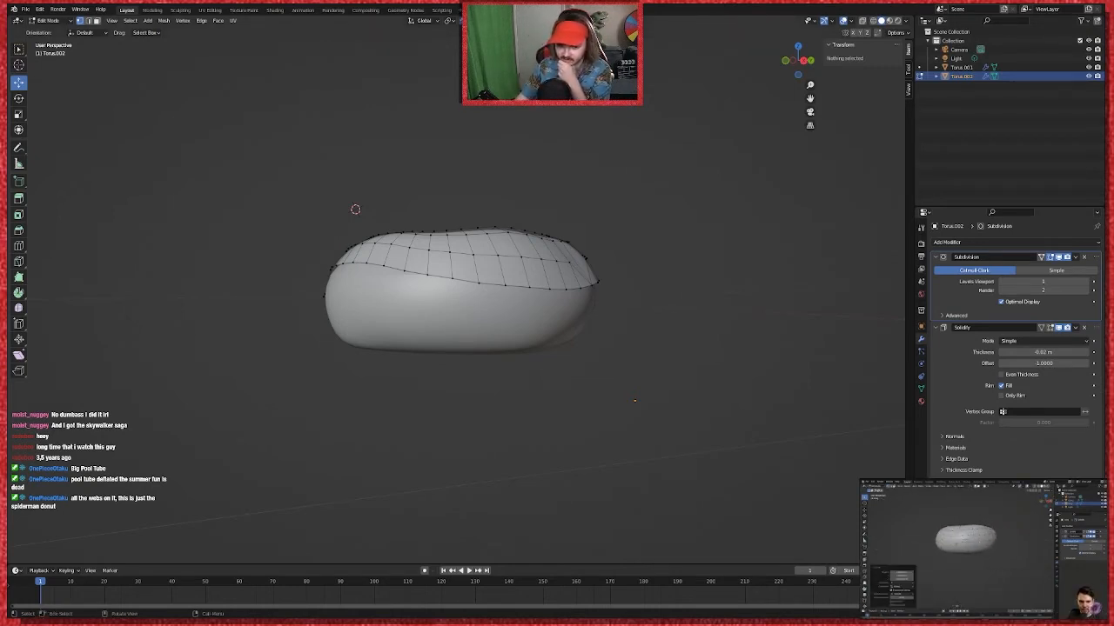
Step: Pull a rim vertex on the icing's side about 0.05 m down the donut, with the proportional editing size reduced to about 0.024 m
click(452, 278)
key(g)
scroll(449, 277, up, 10)
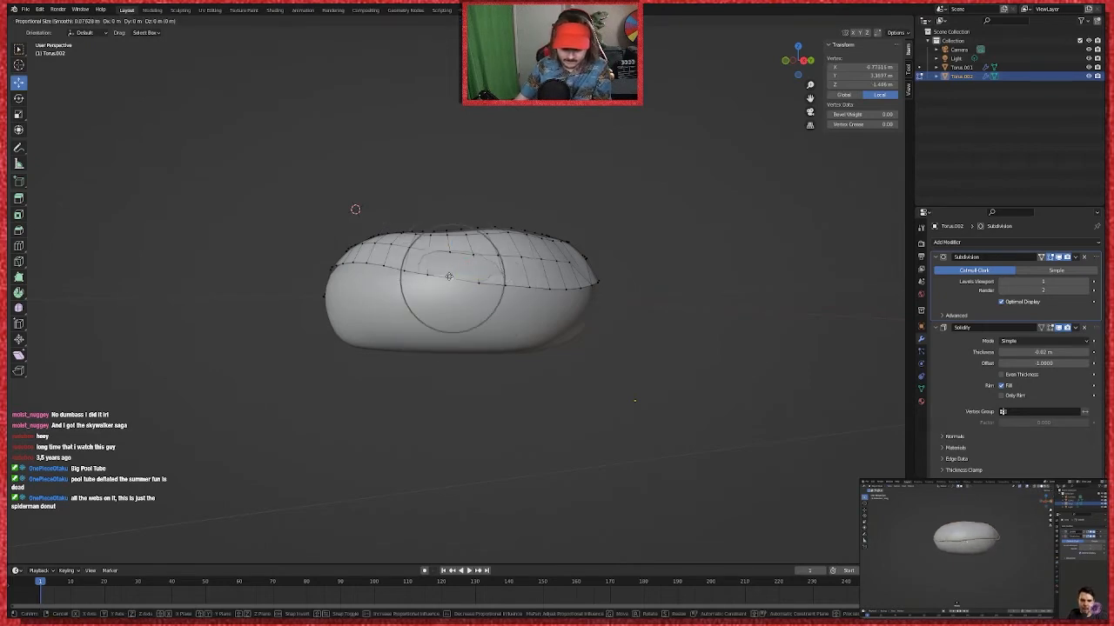
scroll(449, 276, up, 5)
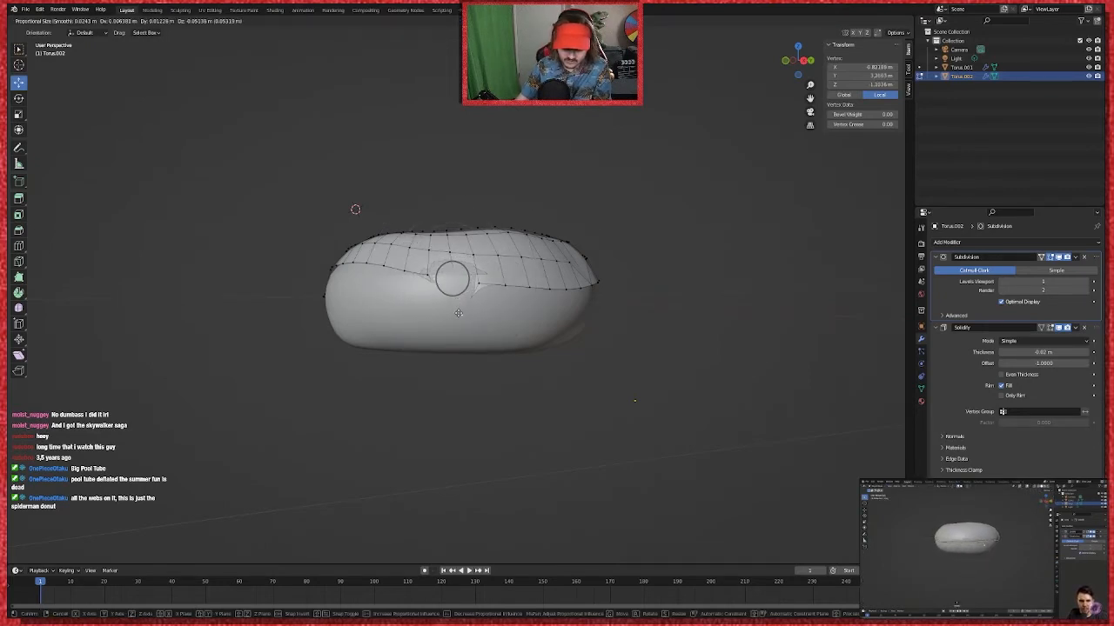
click(460, 312)
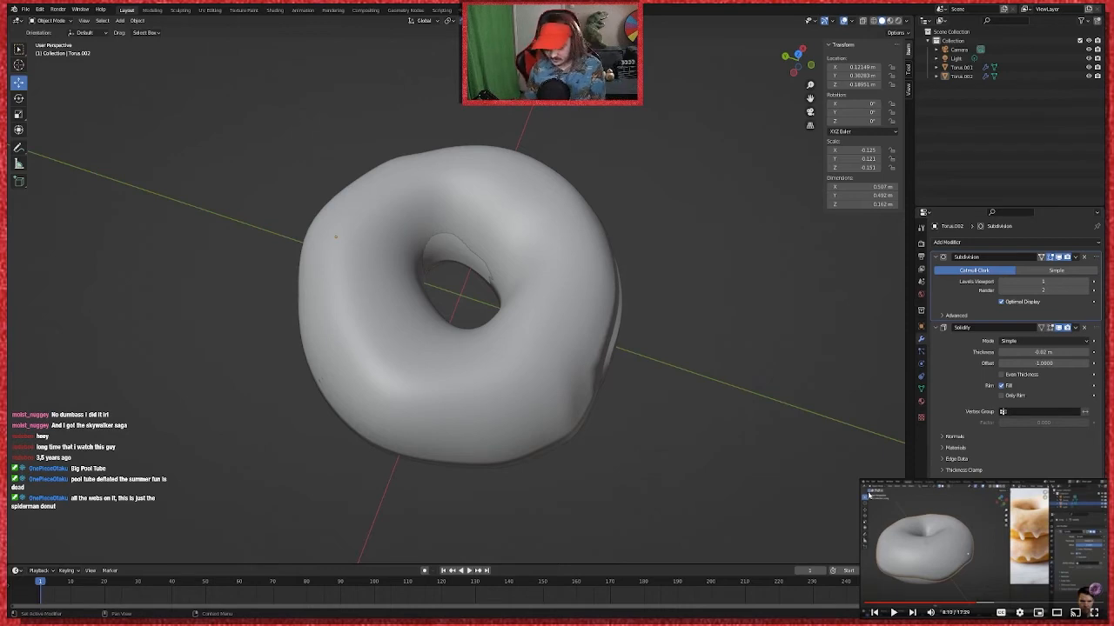
middle_drag(696, 401, 805, 409)
scroll(697, 302, down, 3)
scroll(547, 333, up, 2)
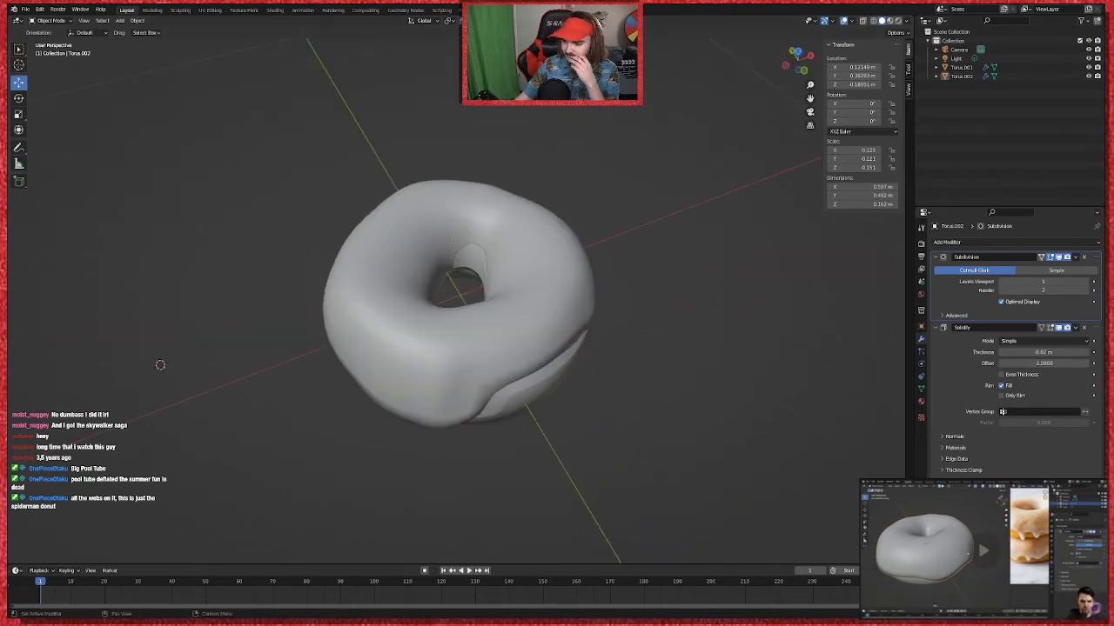
mouse_move(918, 613)
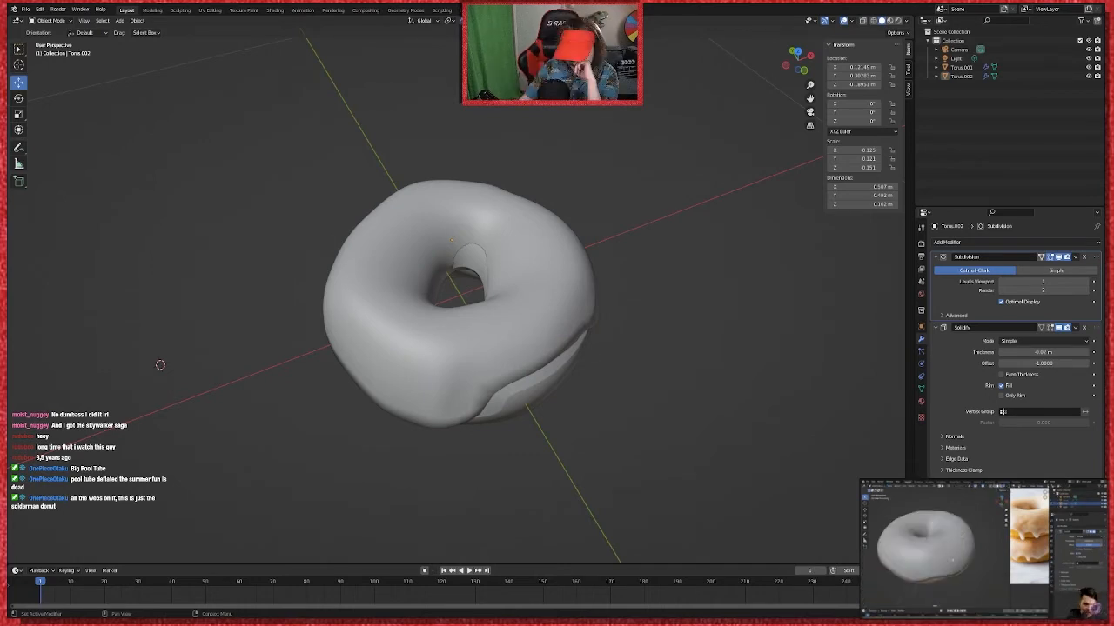
middle_drag(739, 375, 733, 300)
click(450, 20)
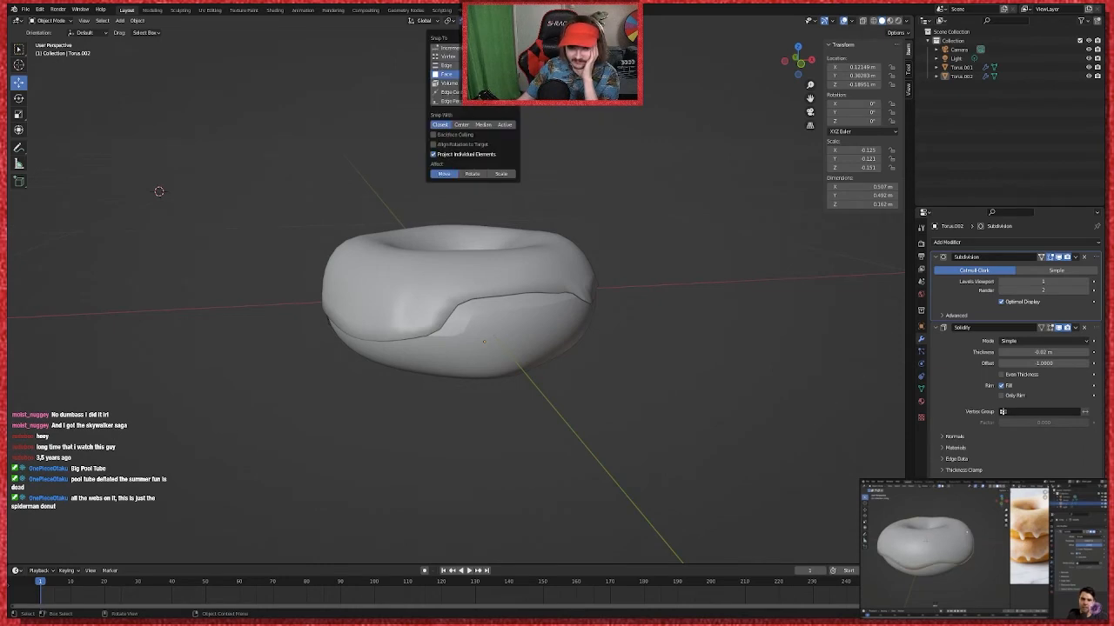
click(451, 20)
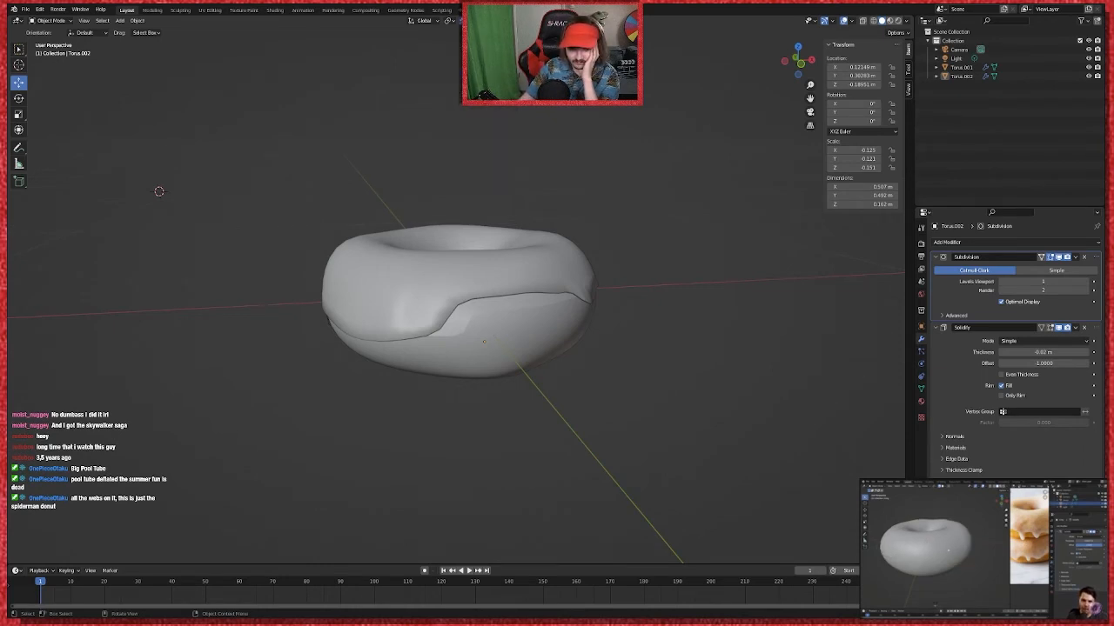
click(451, 20)
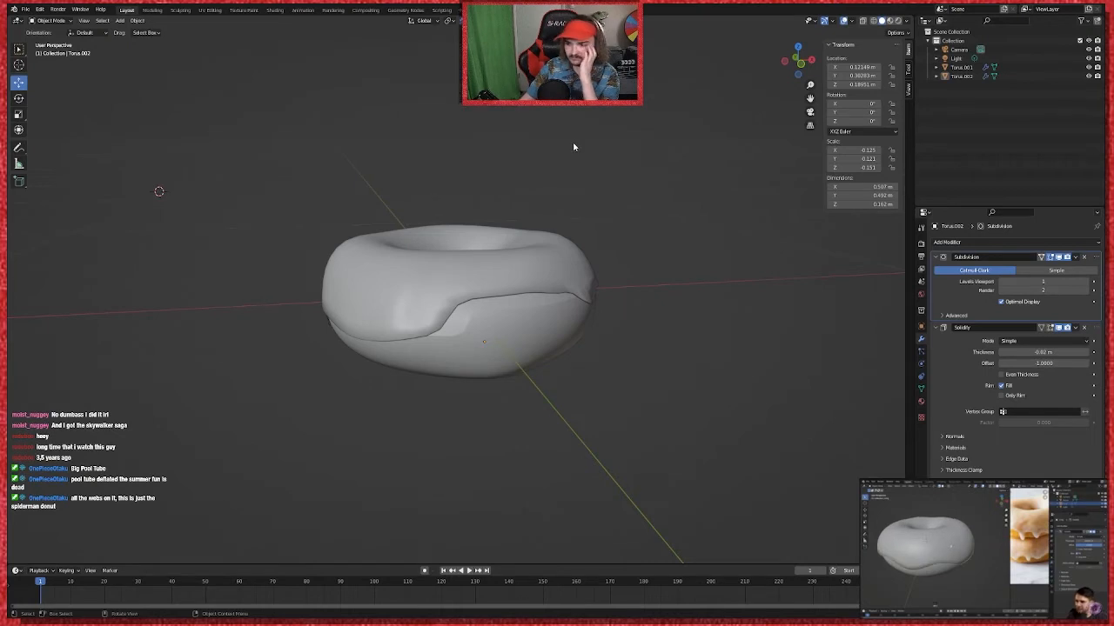
click(574, 261)
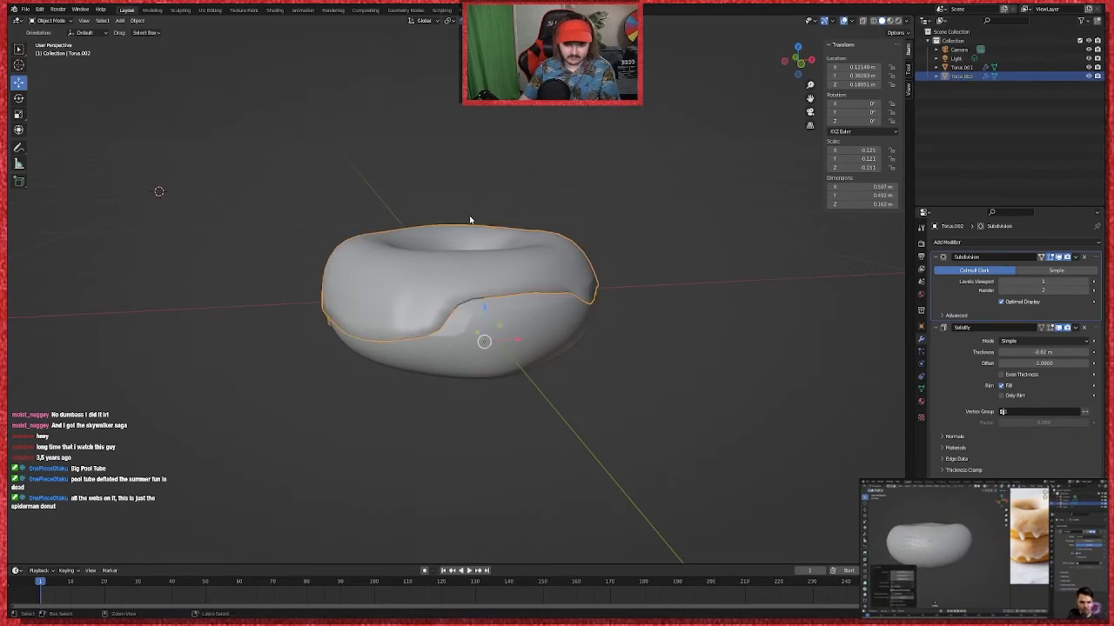
click(635, 241)
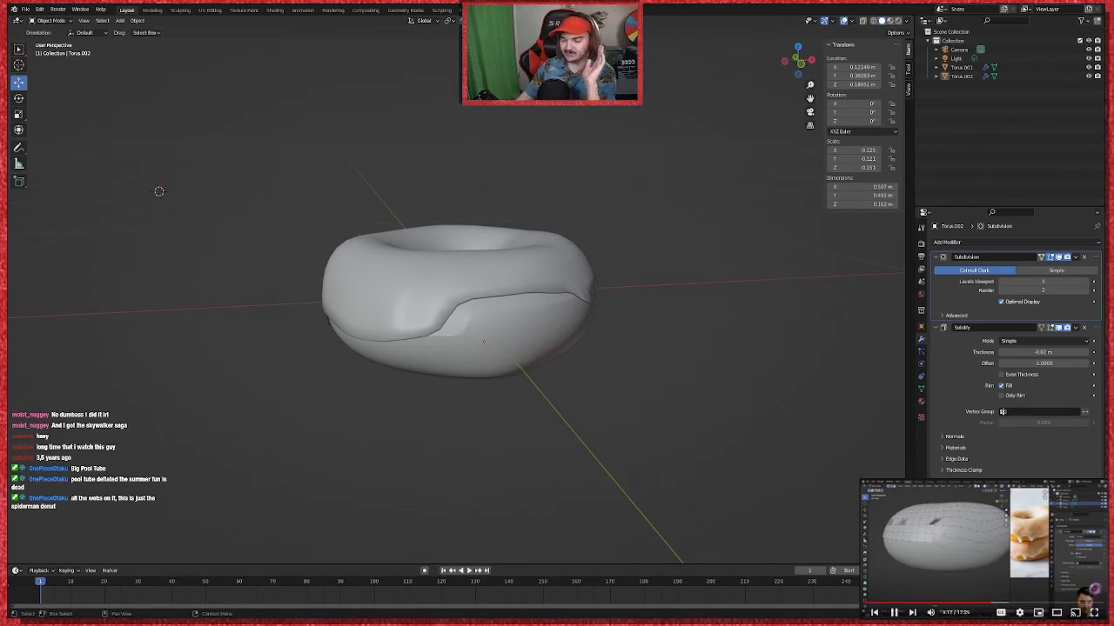
Step: Skip through the reference video to the part where another modifier is added to the icing
click(949, 551)
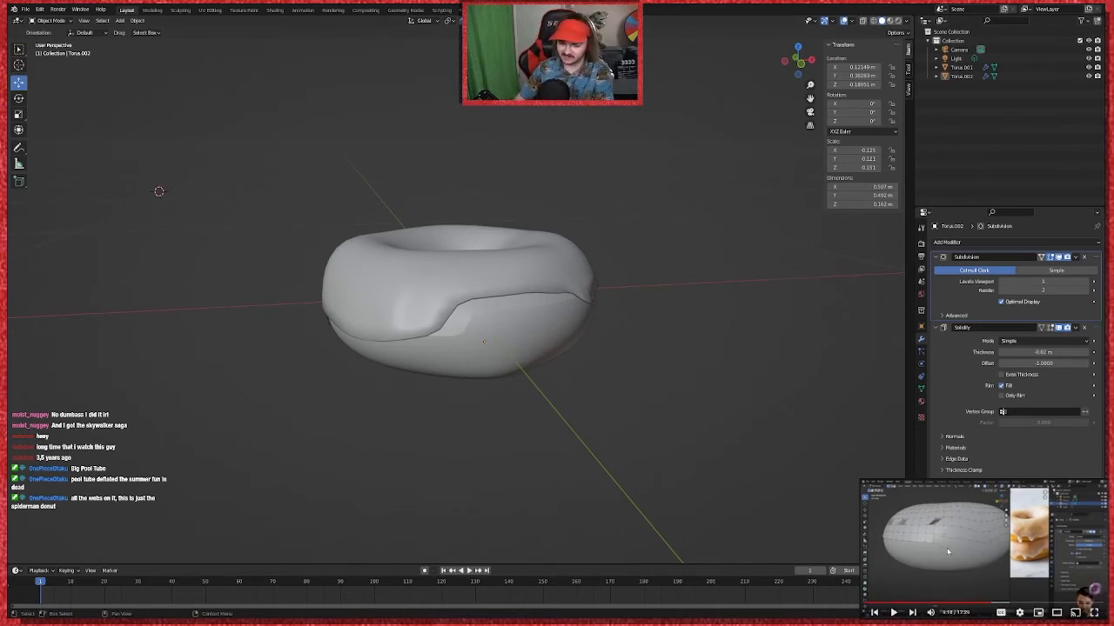
key(Right)
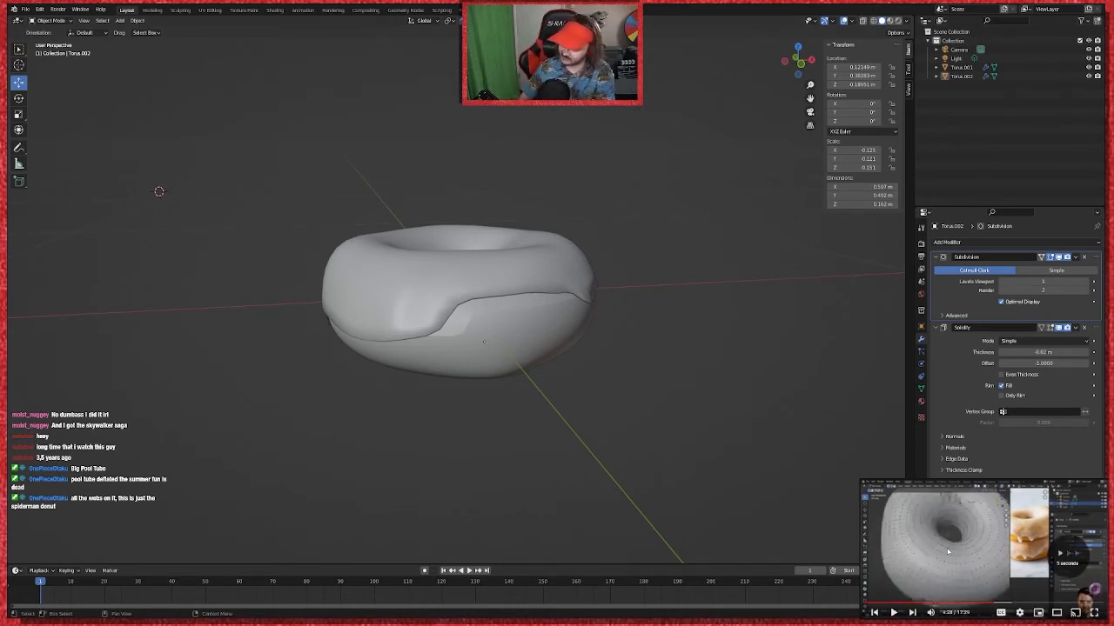
click(948, 552)
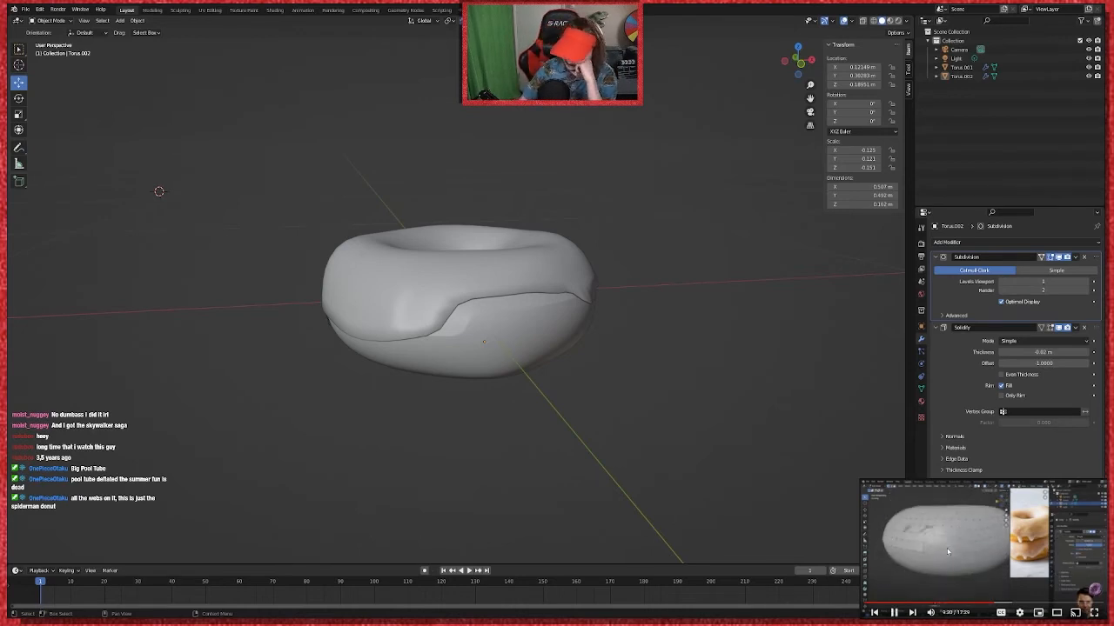
key(Right)
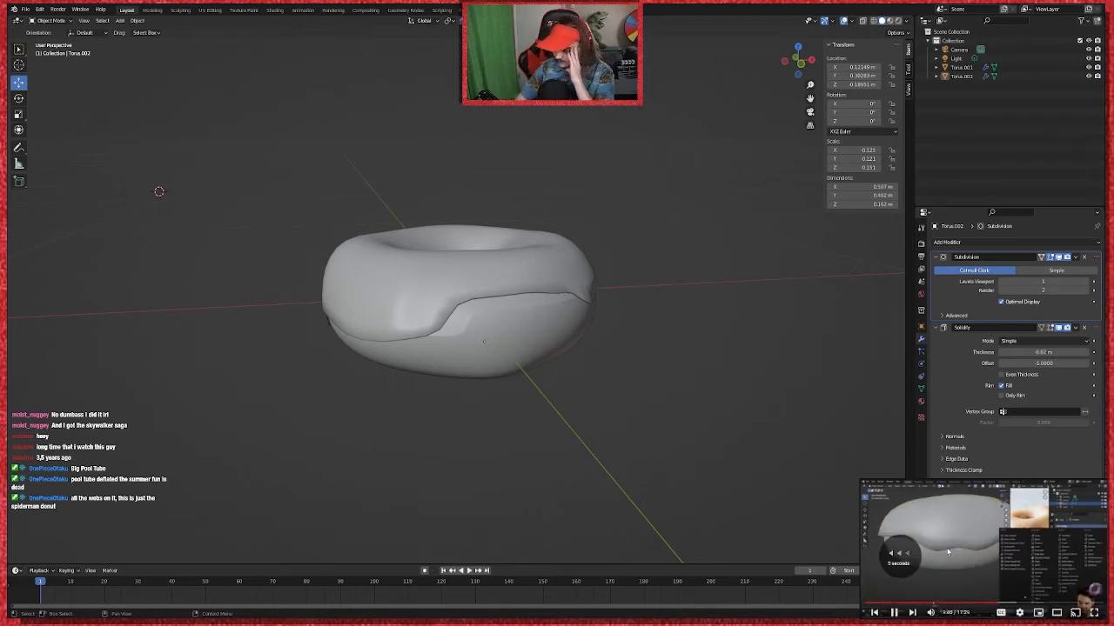
key(Left)
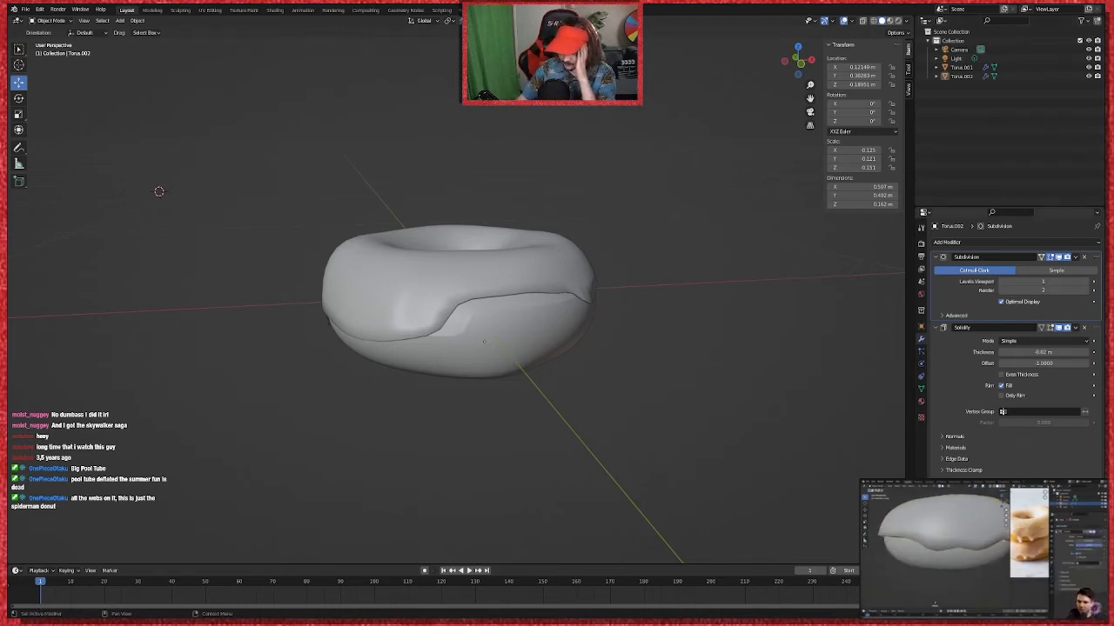
Step: Add a second Subdivision Surface modifier to the icing after its Solidify modifier
click(947, 243)
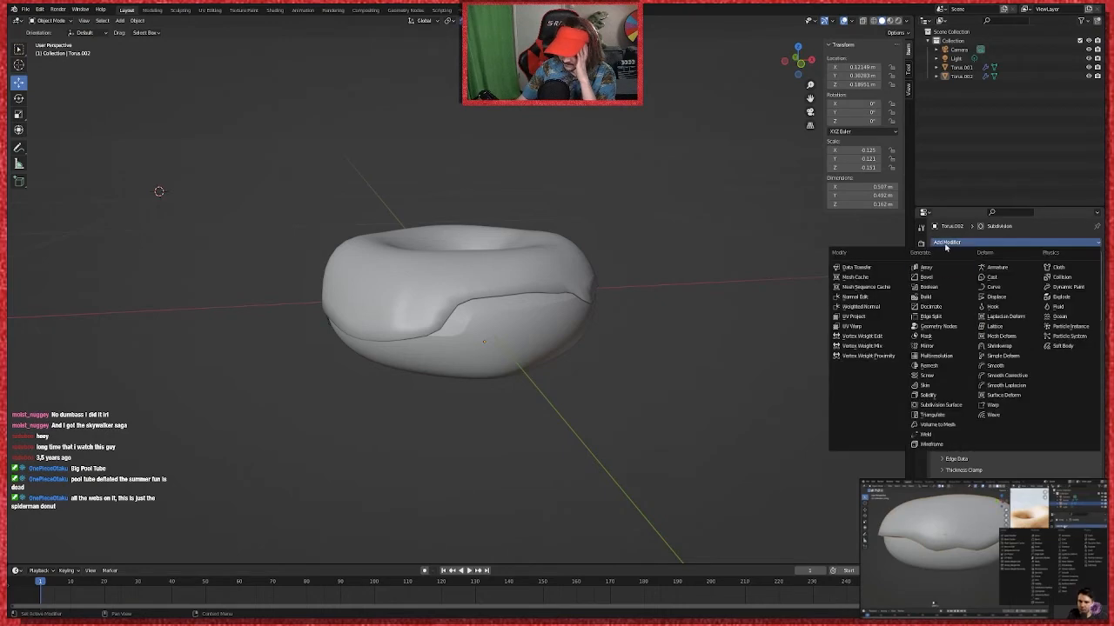
click(946, 408)
middle_drag(735, 365, 771, 378)
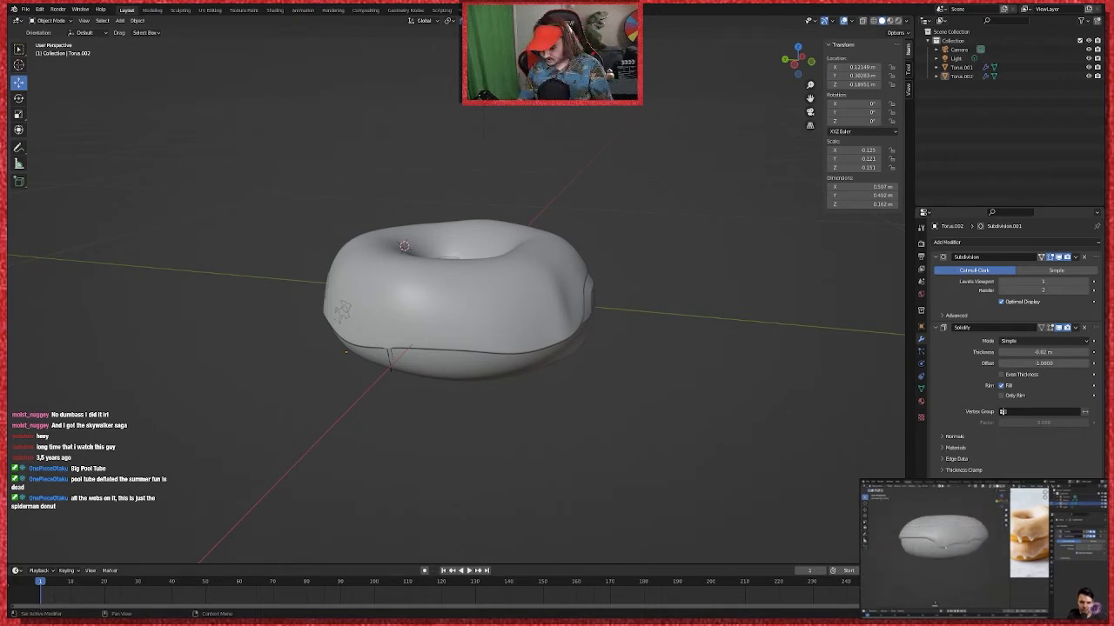
Step: Try to extrude a single vertex downward from the icing's outer rim, and undo the extrusion
middle_drag(749, 429, 697, 426)
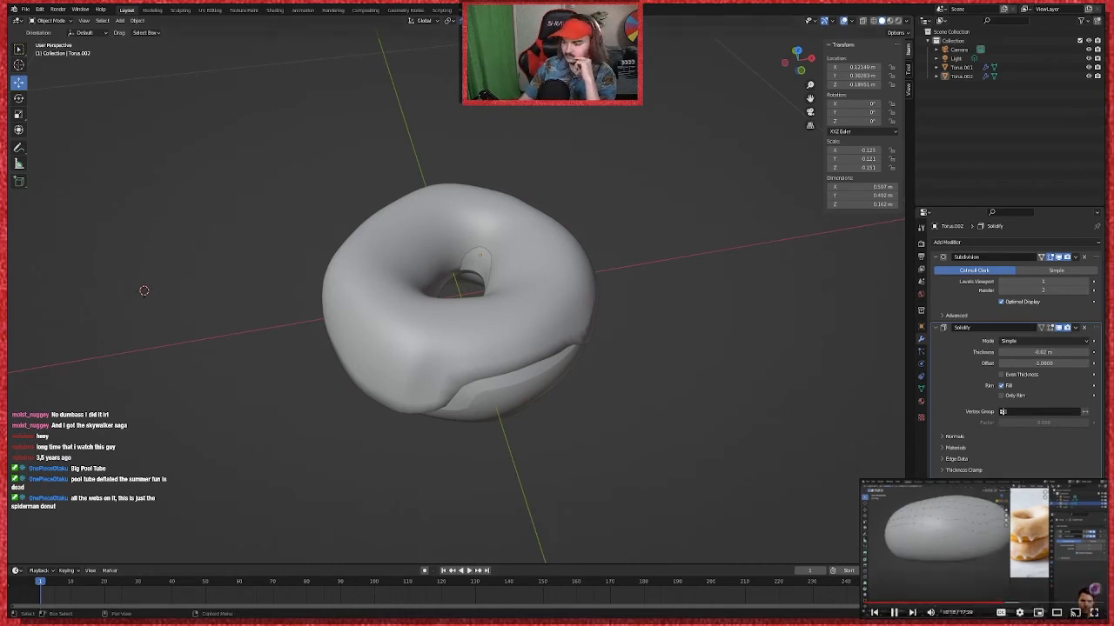
middle_drag(731, 365, 737, 300)
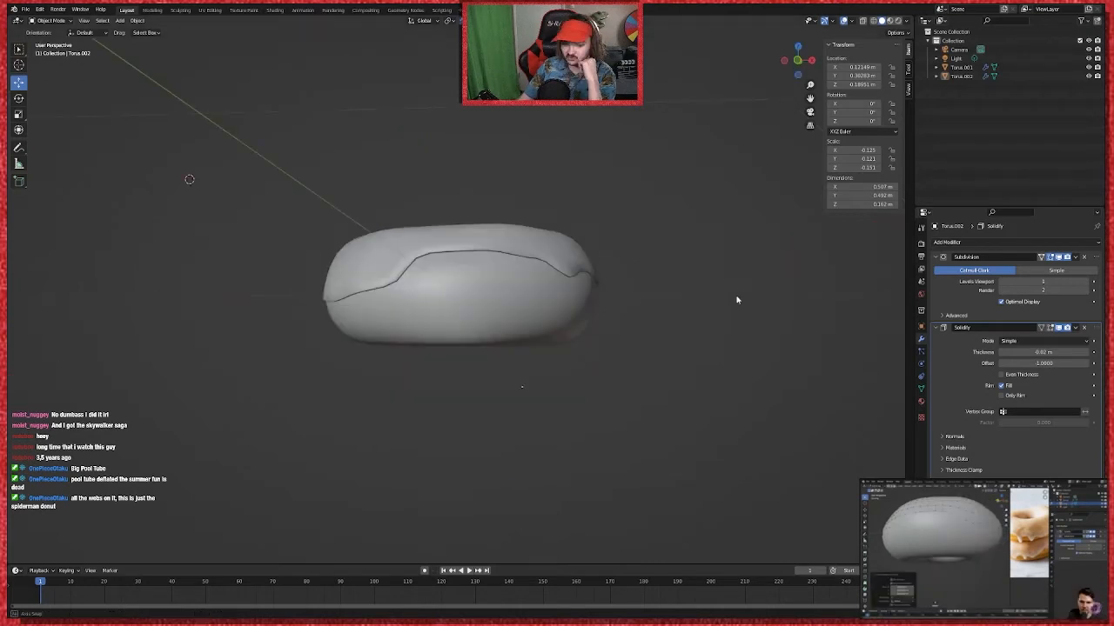
middle_drag(580, 419, 729, 435)
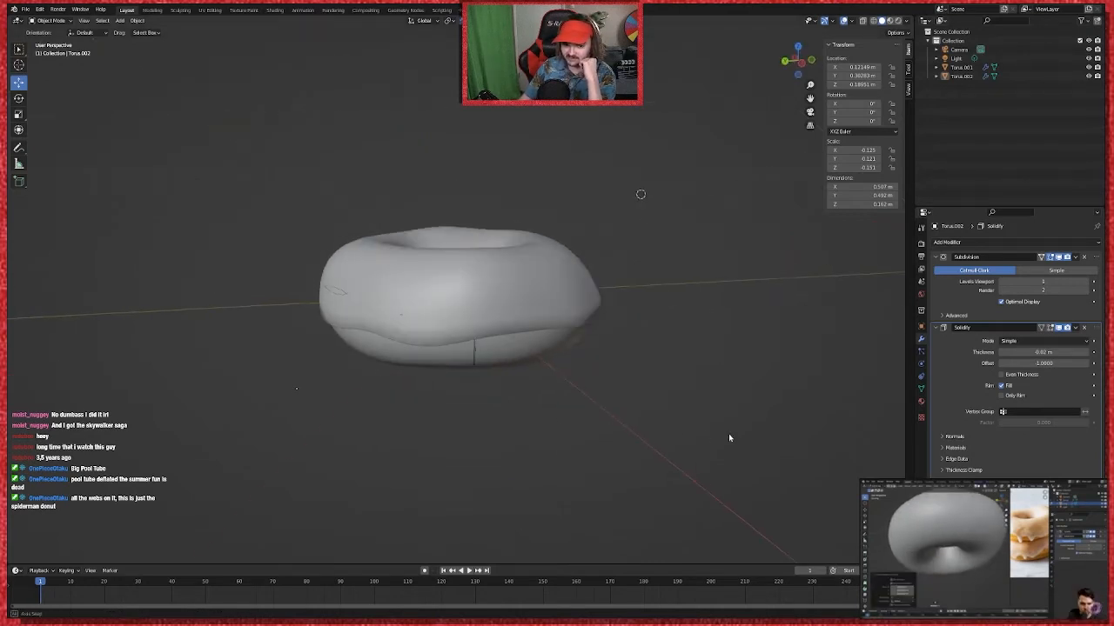
click(533, 307)
key(Tab)
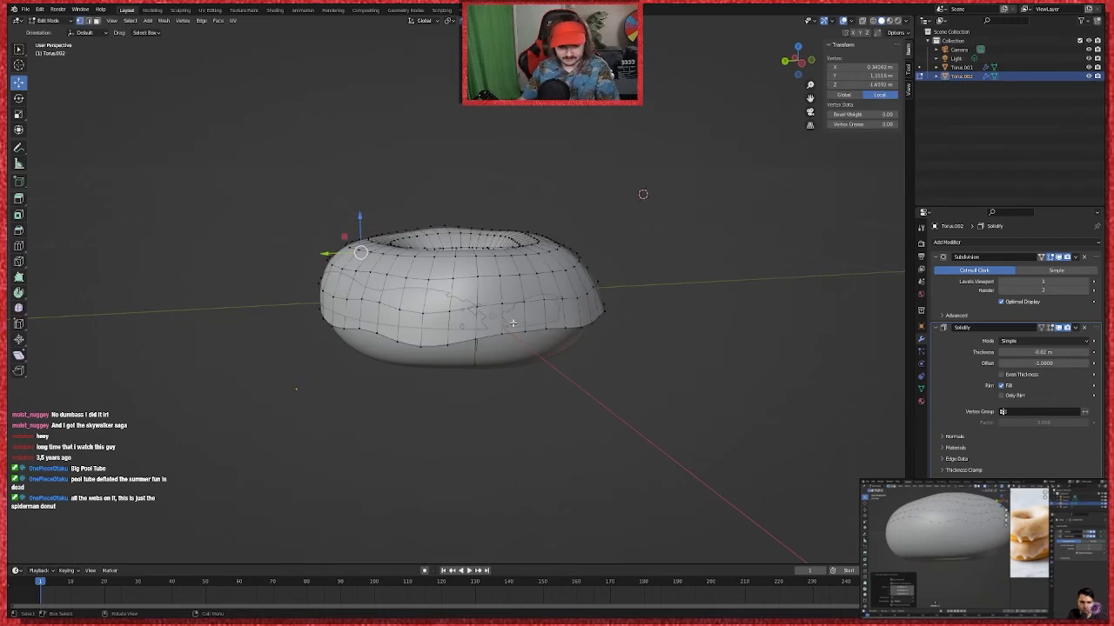
click(504, 331)
key(g)
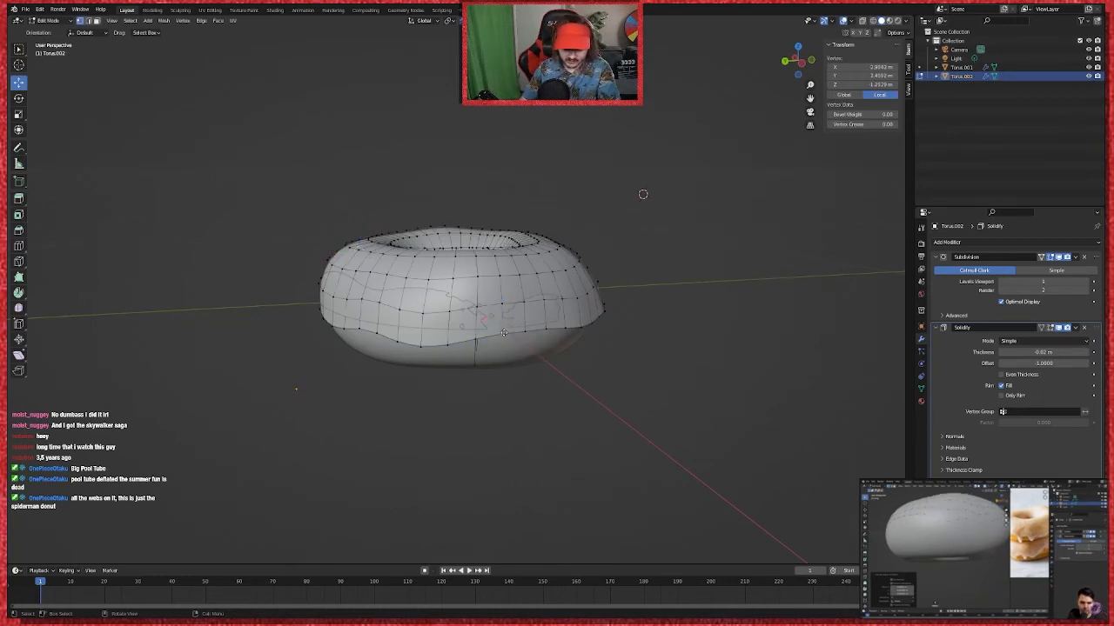
click(520, 491)
middle_drag(519, 491, 623, 464)
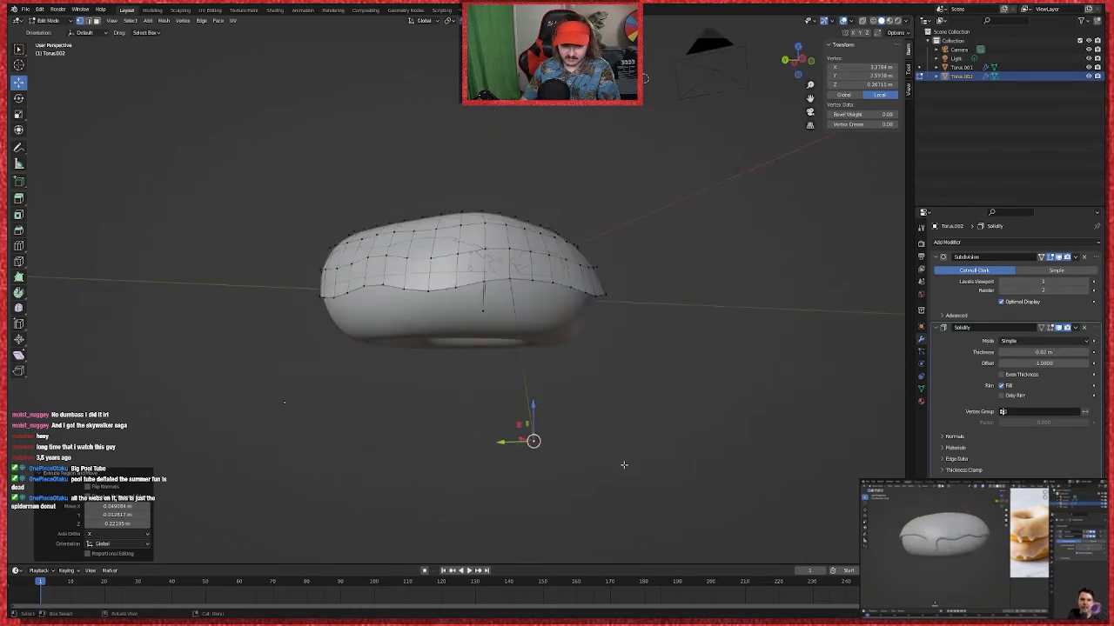
key(ctrl+z)
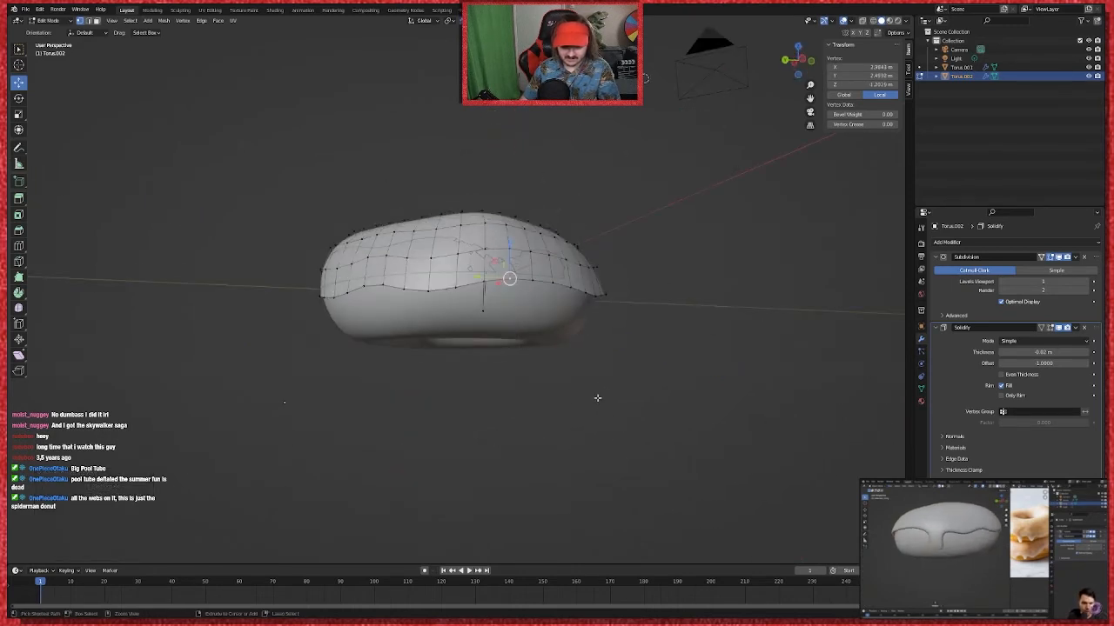
Step: Pull a vertex on the icing's inner wall down into the donut hole as a drip, using smooth proportional editing
middle_drag(267, 191, 276, 238)
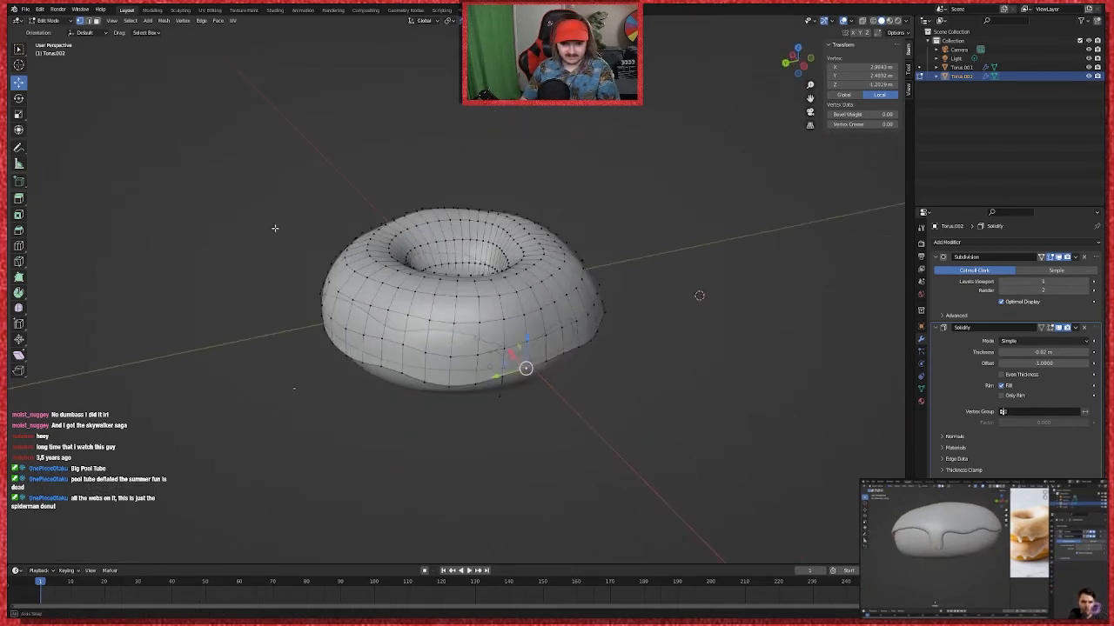
key(Tab)
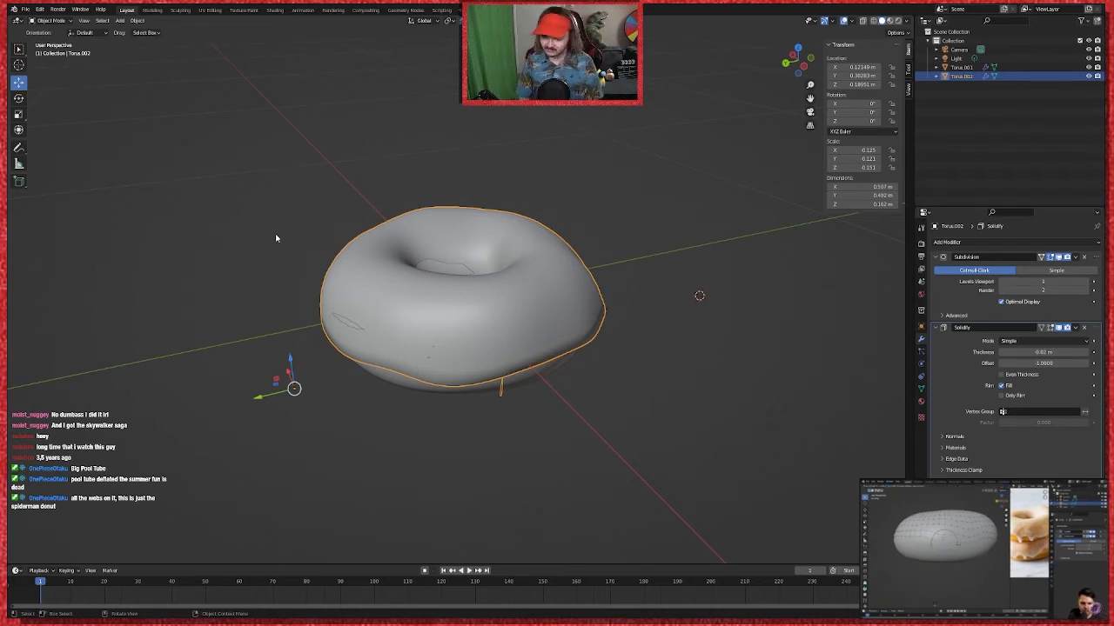
middle_drag(276, 238, 496, 243)
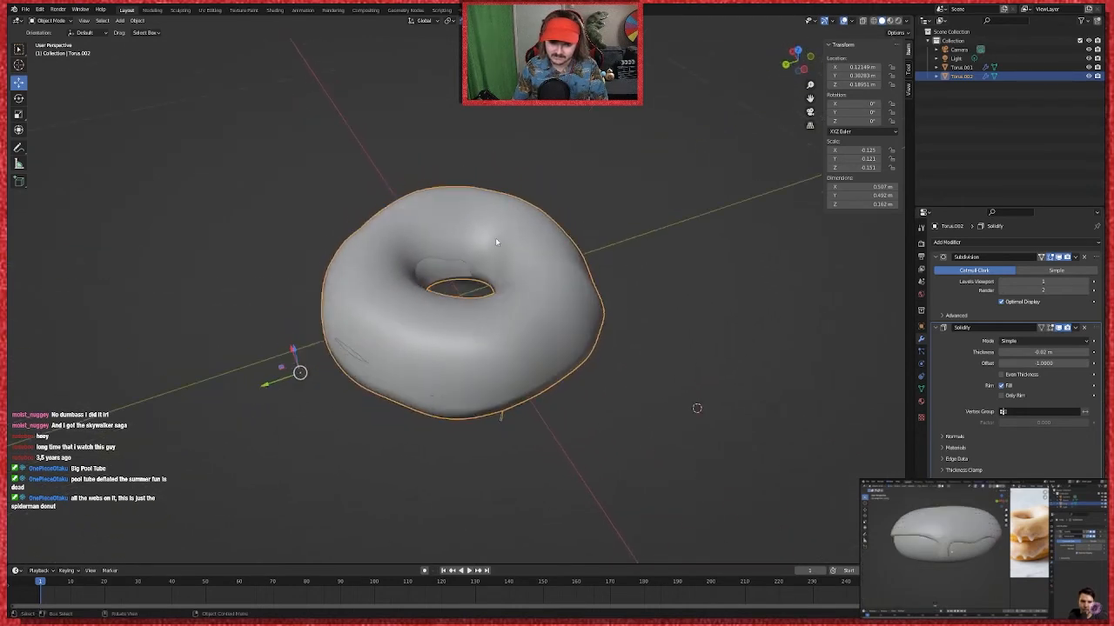
key(Tab)
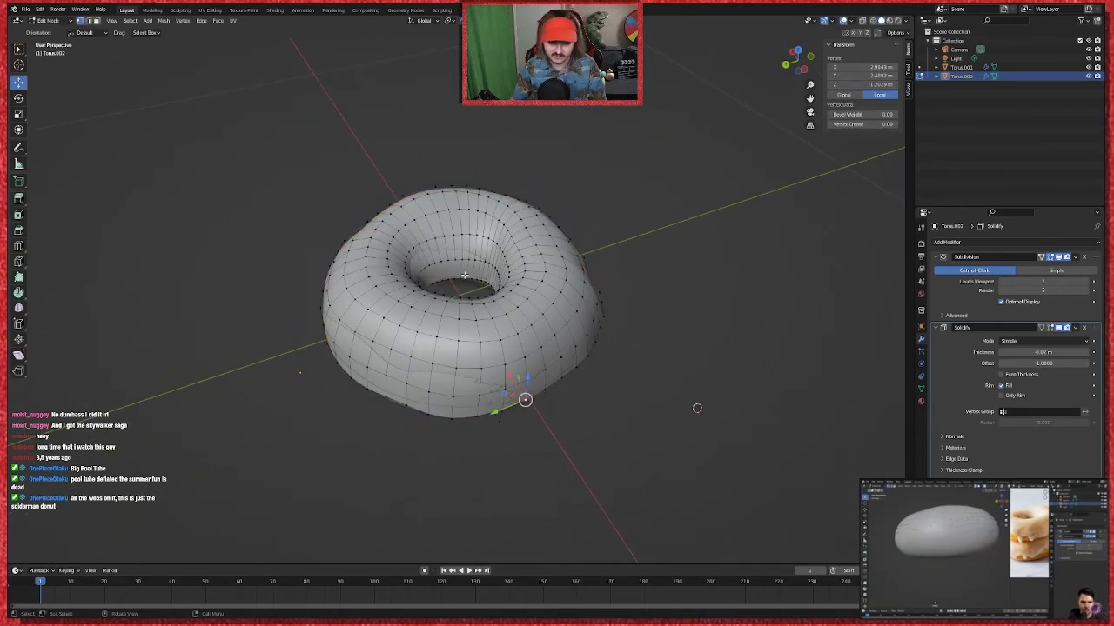
click(448, 260)
key(g)
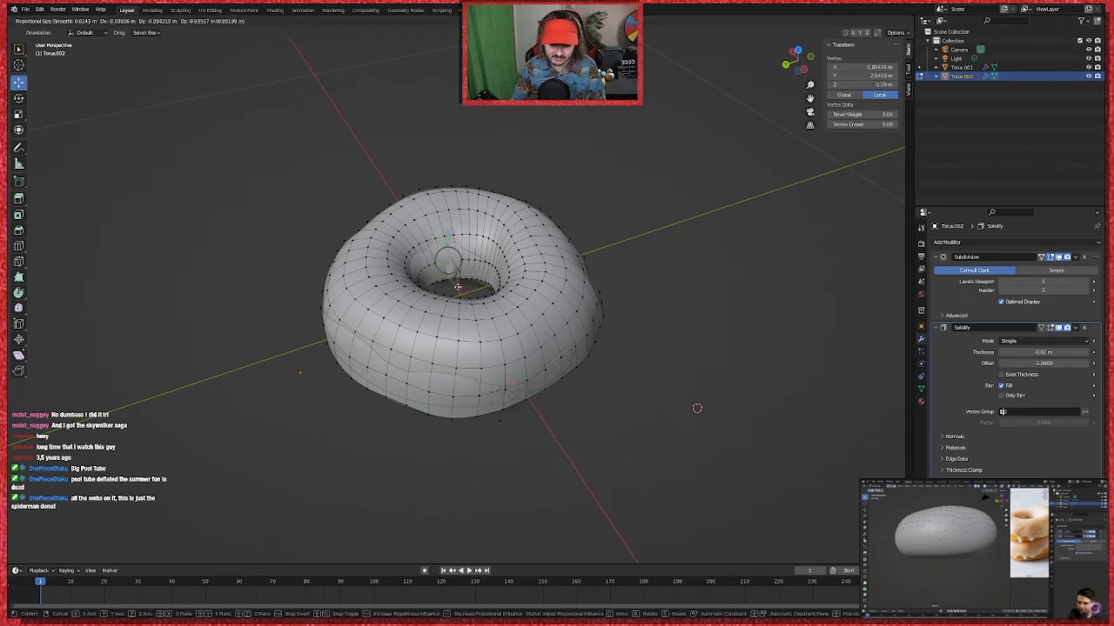
click(456, 287)
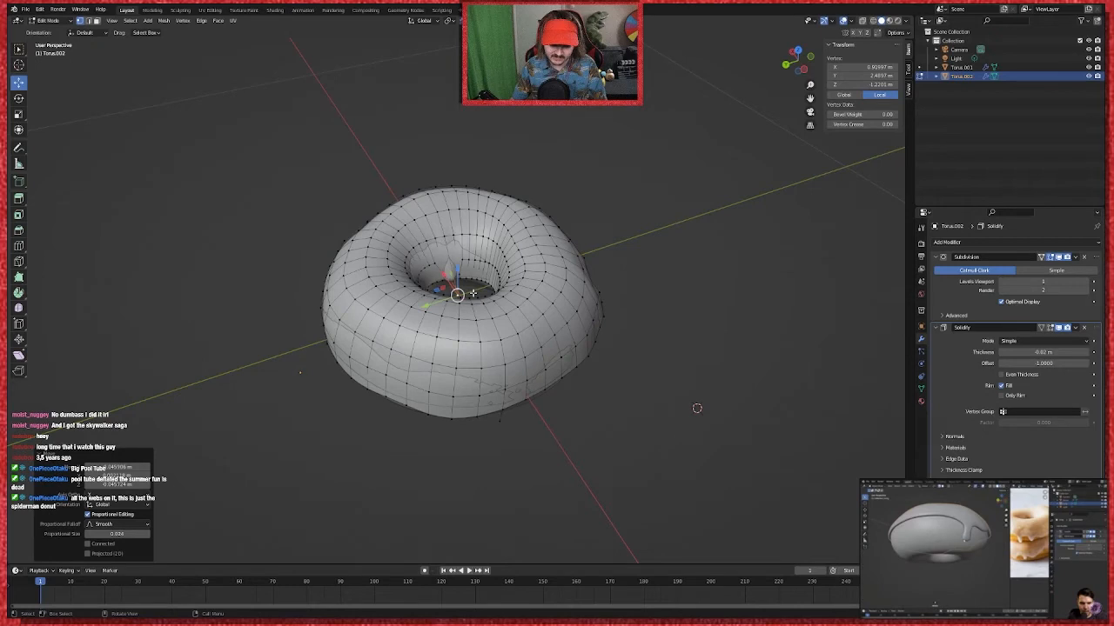
key(Tab)
Step: Try moving the whole icing object across the donut
click(466, 271)
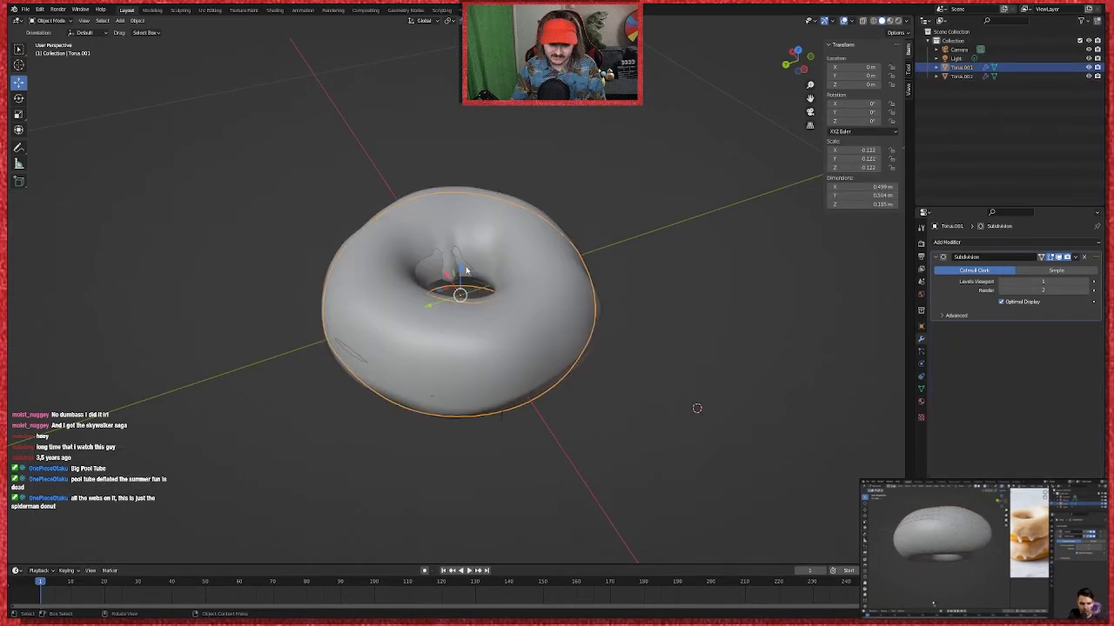
click(503, 248)
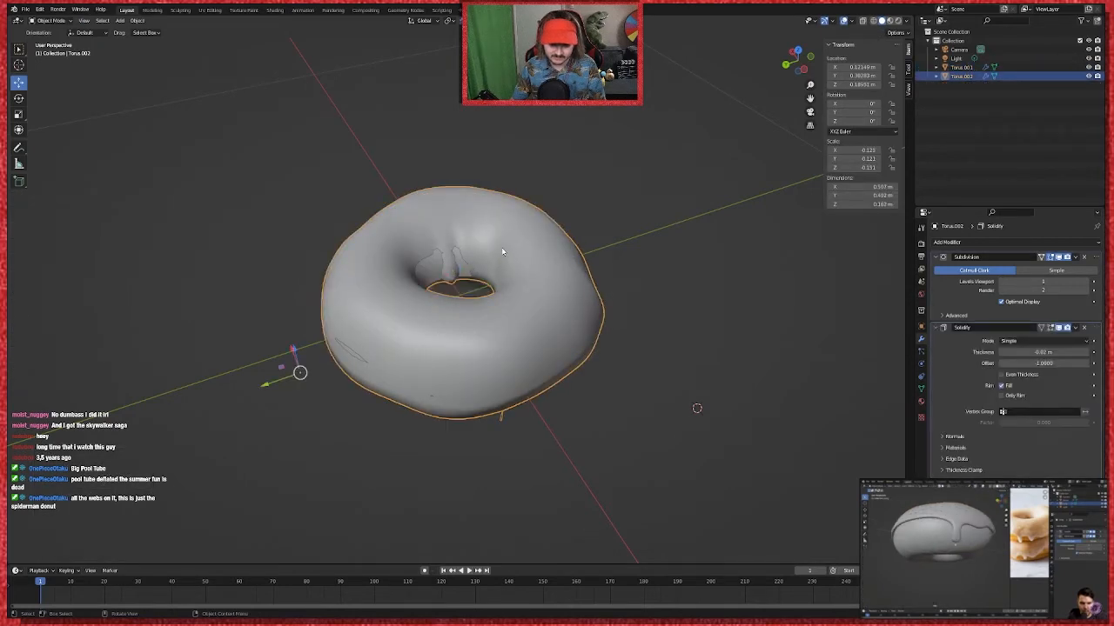
key(g)
click(478, 266)
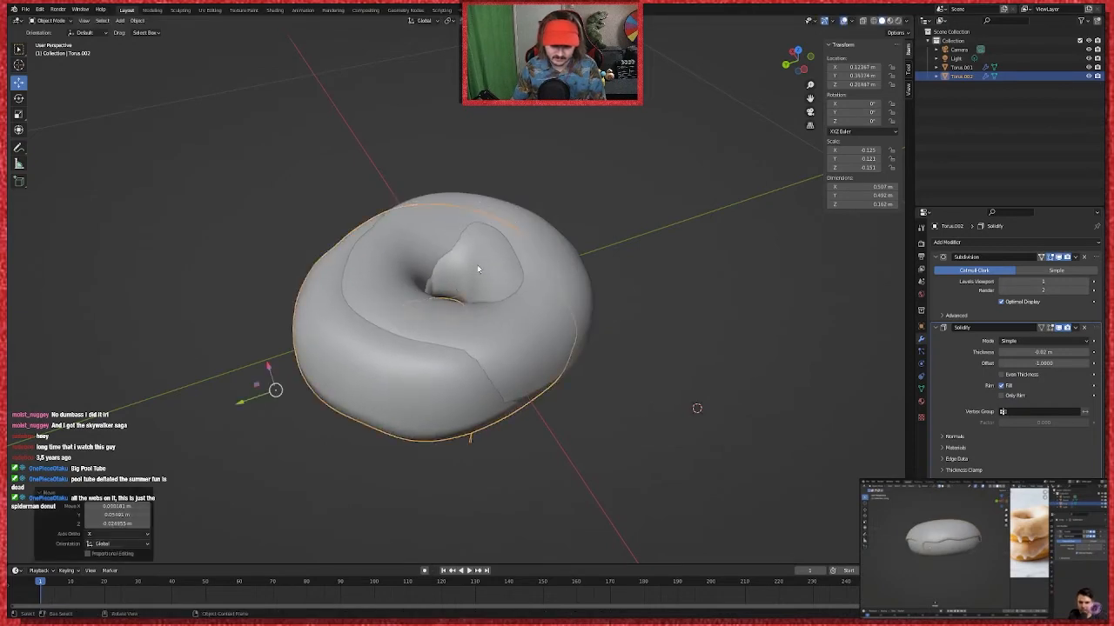
Step: Try shifting a vertex beside the drip on the icing's inner wall, and undo that move
key(Tab)
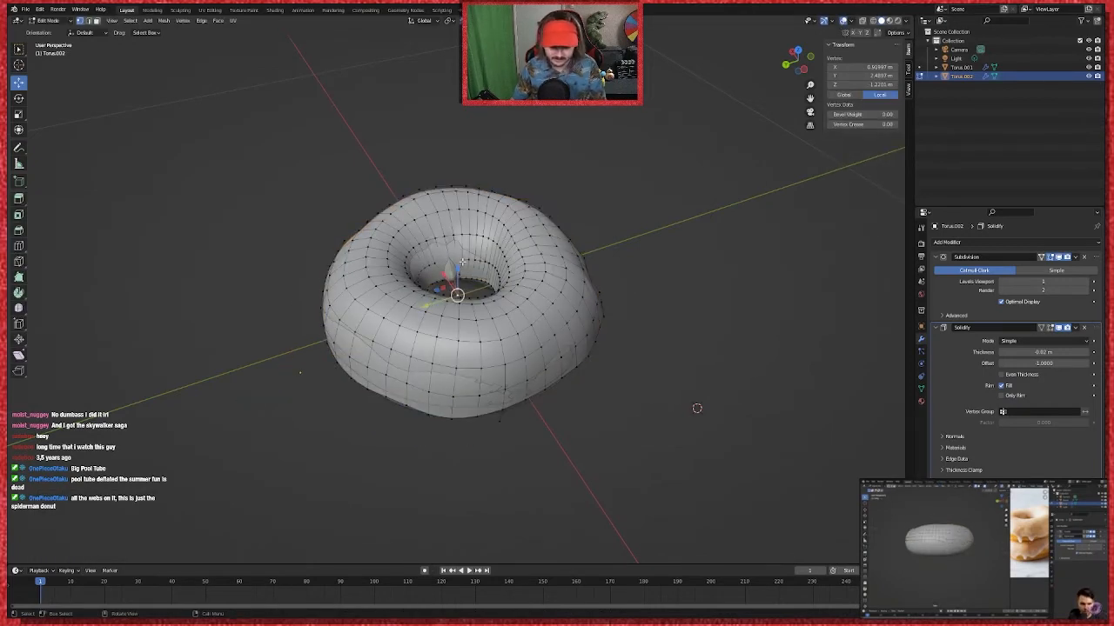
drag(462, 260, 470, 271)
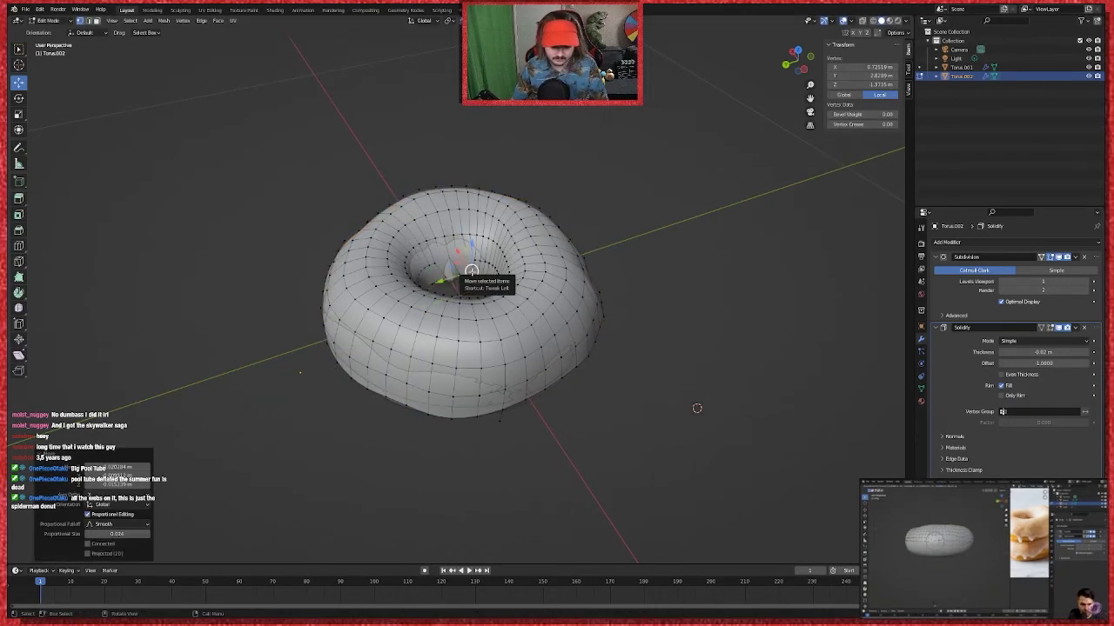
key(ctrl+z)
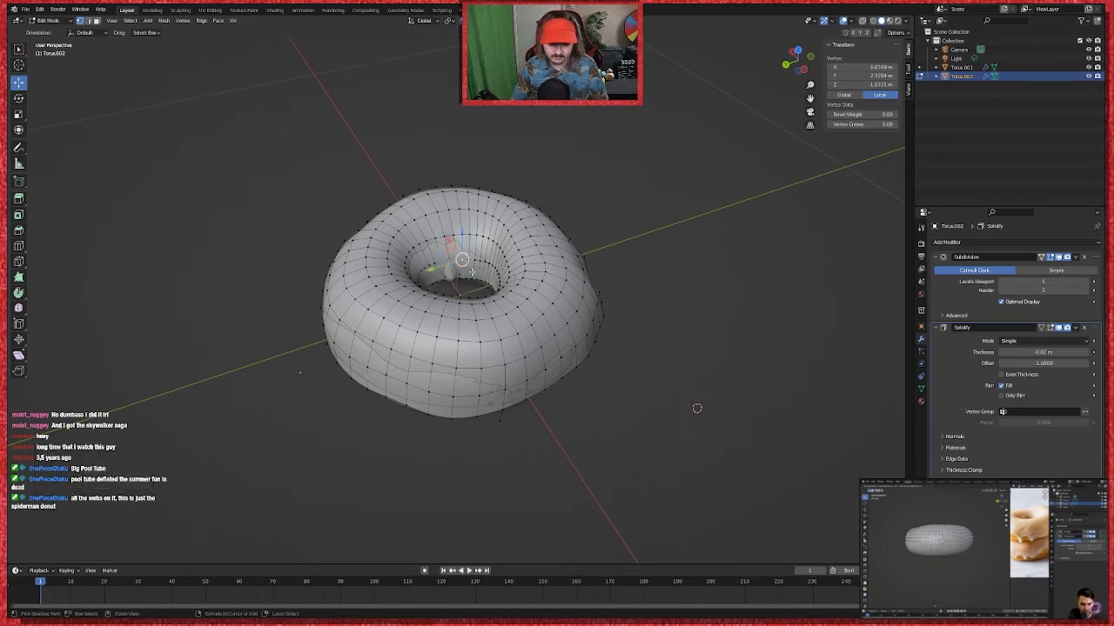
key(Tab)
click(473, 276)
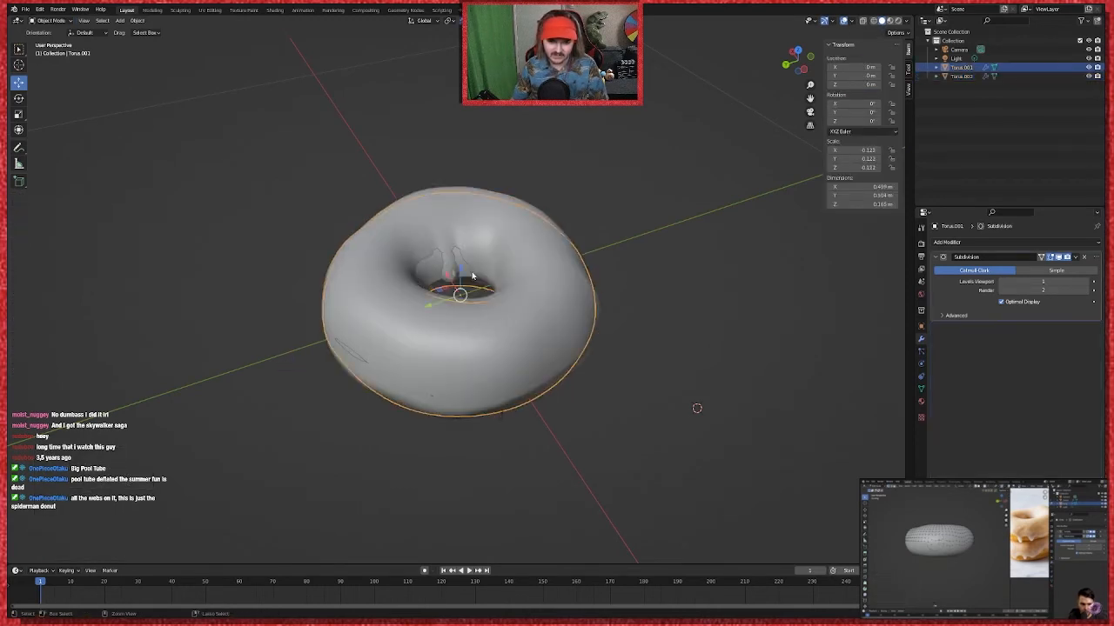
click(696, 253)
middle_drag(654, 252, 624, 210)
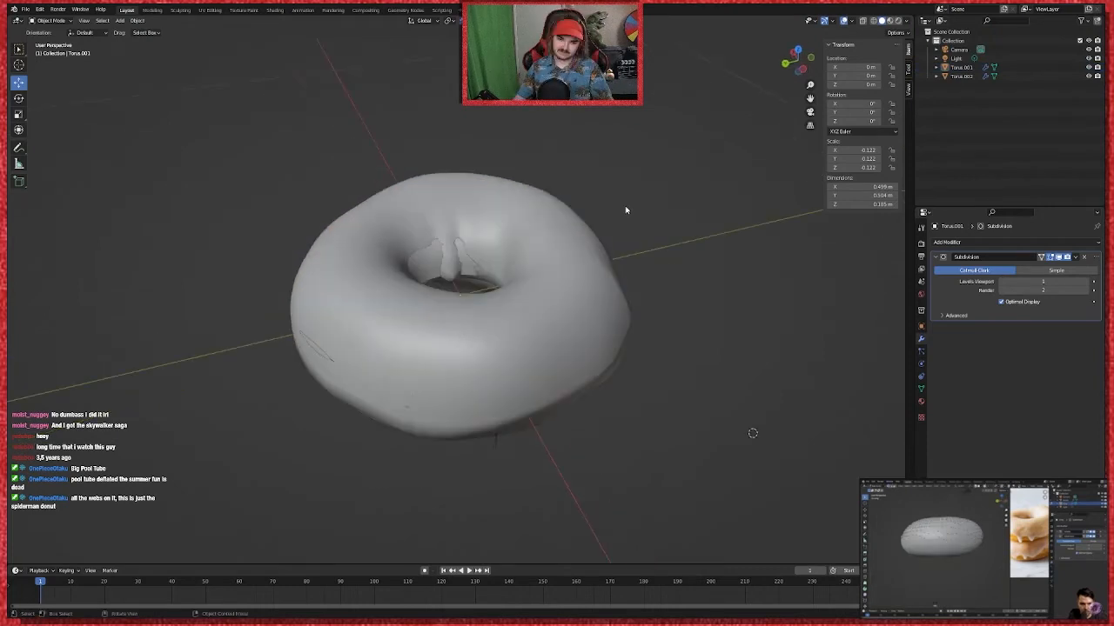
shift+middle_drag(753, 432, 753, 433)
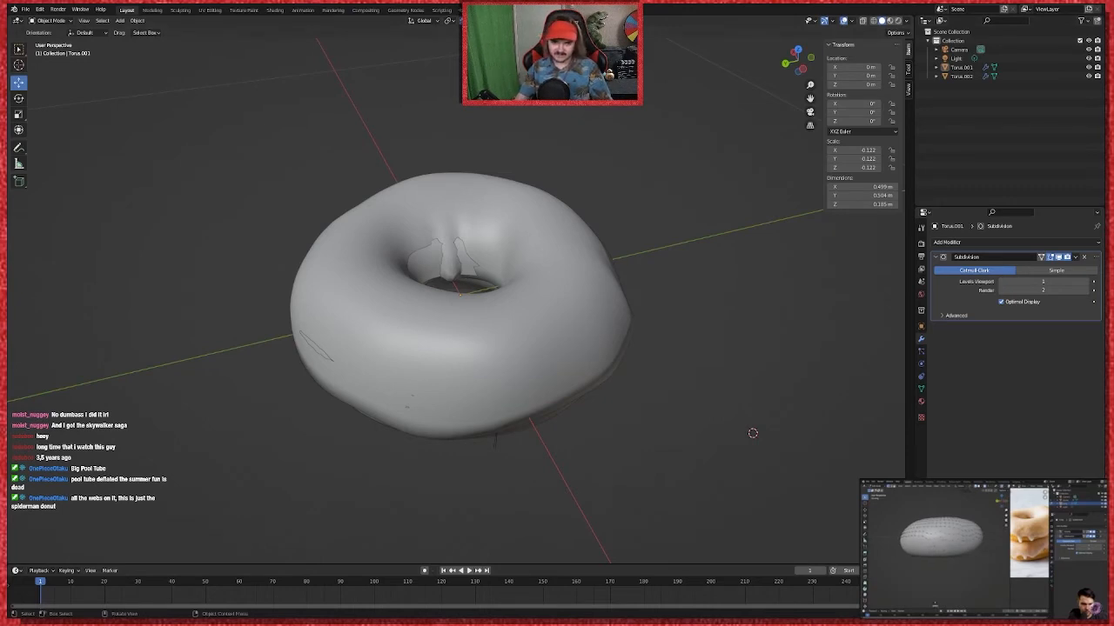
Step: Try the Median snap base, return it to Closest, and enable Backface Culling with Align Rotation to Target
click(446, 20)
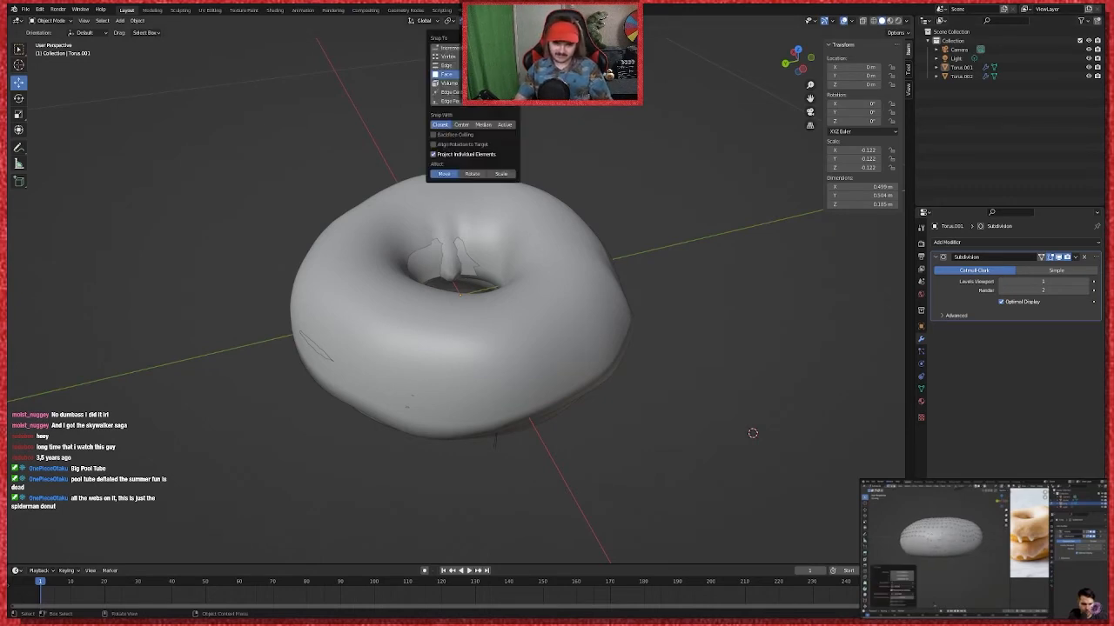
click(449, 20)
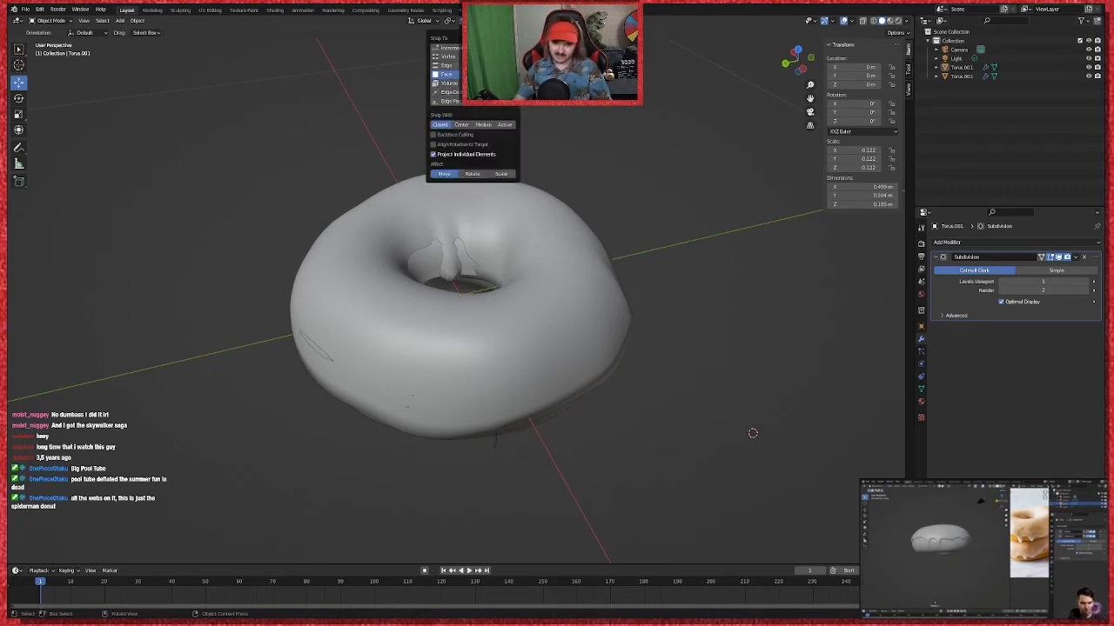
click(483, 125)
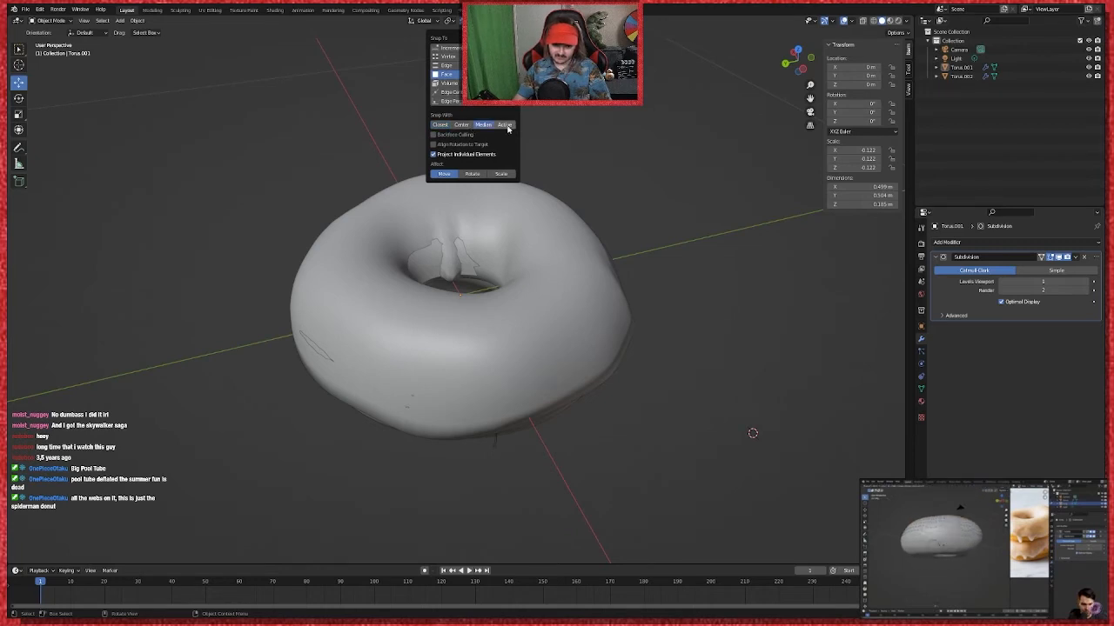
click(449, 20)
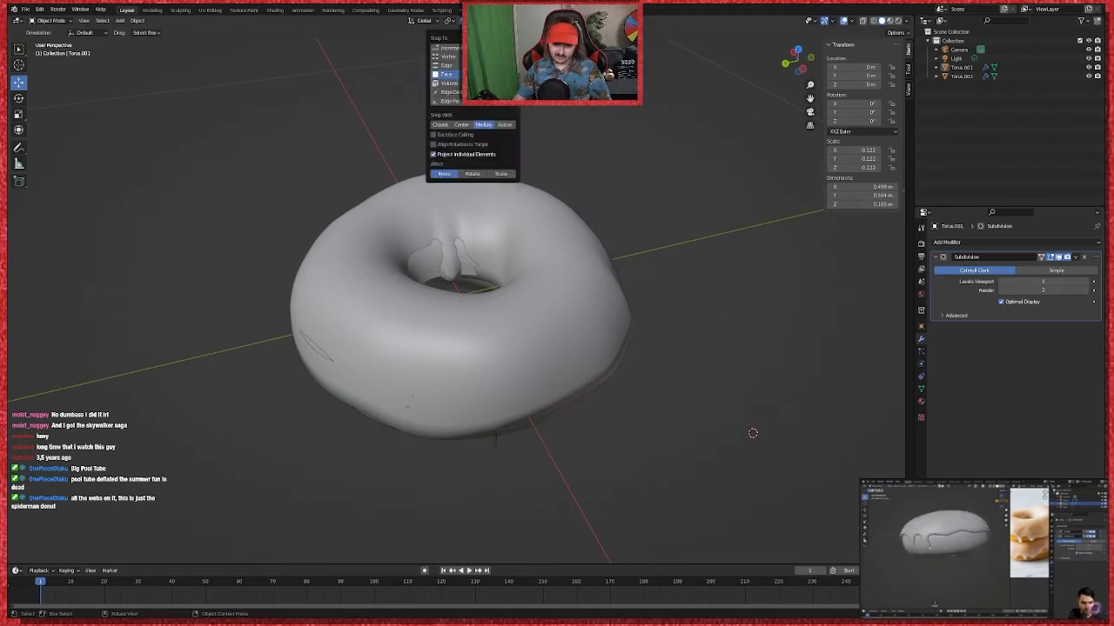
click(440, 124)
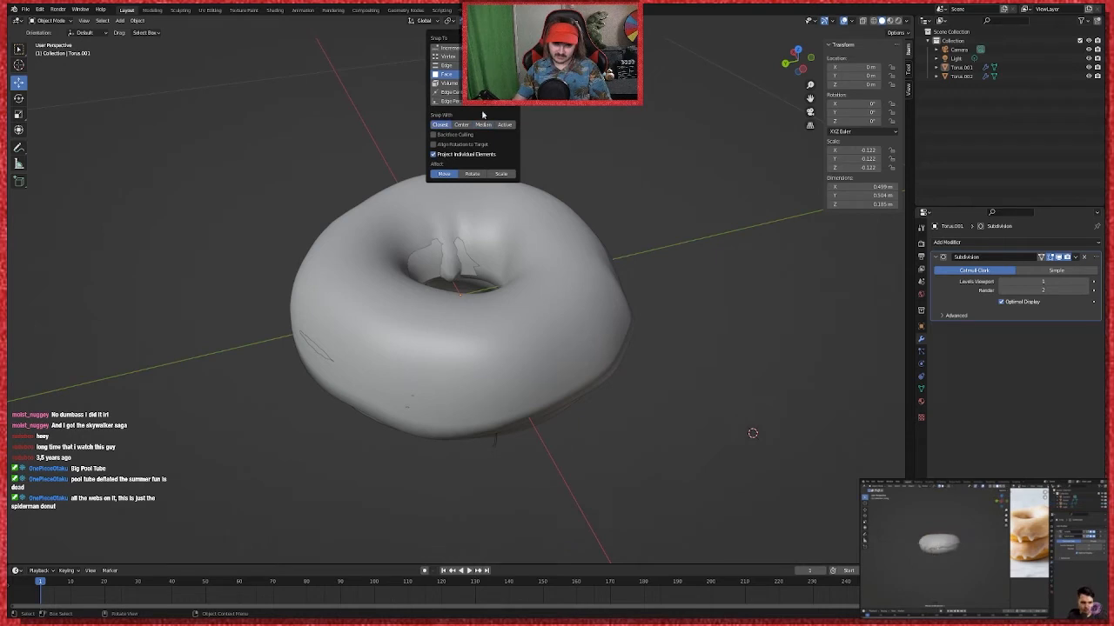
click(440, 146)
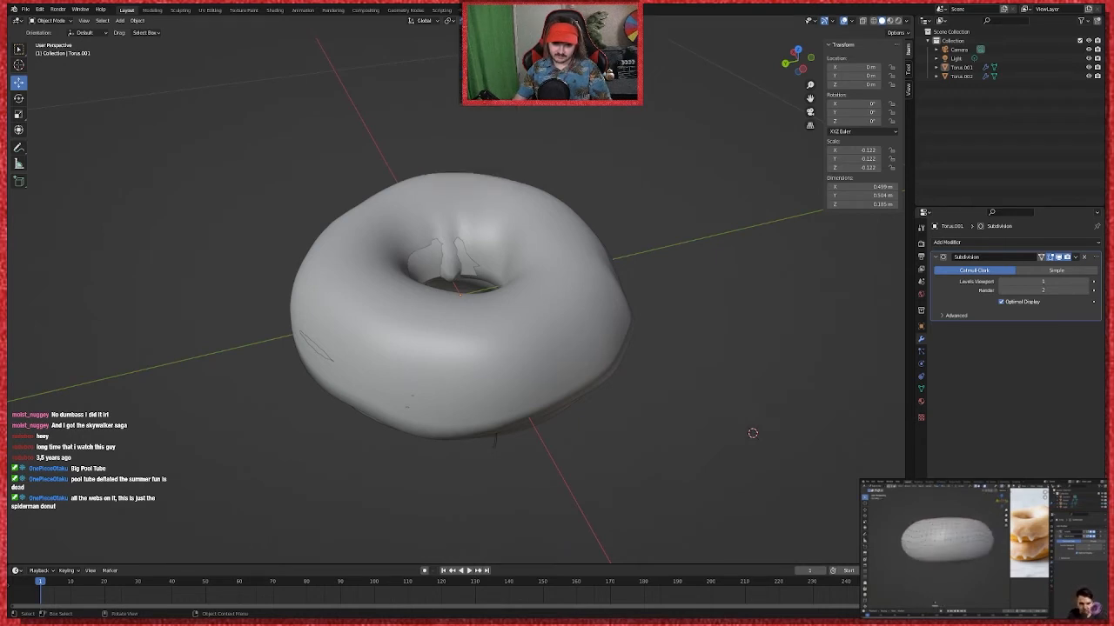
Step: Try the Active snap base affecting rotation and scale, then restore Closest and disable Backface Culling and Align Rotation to Target
click(454, 20)
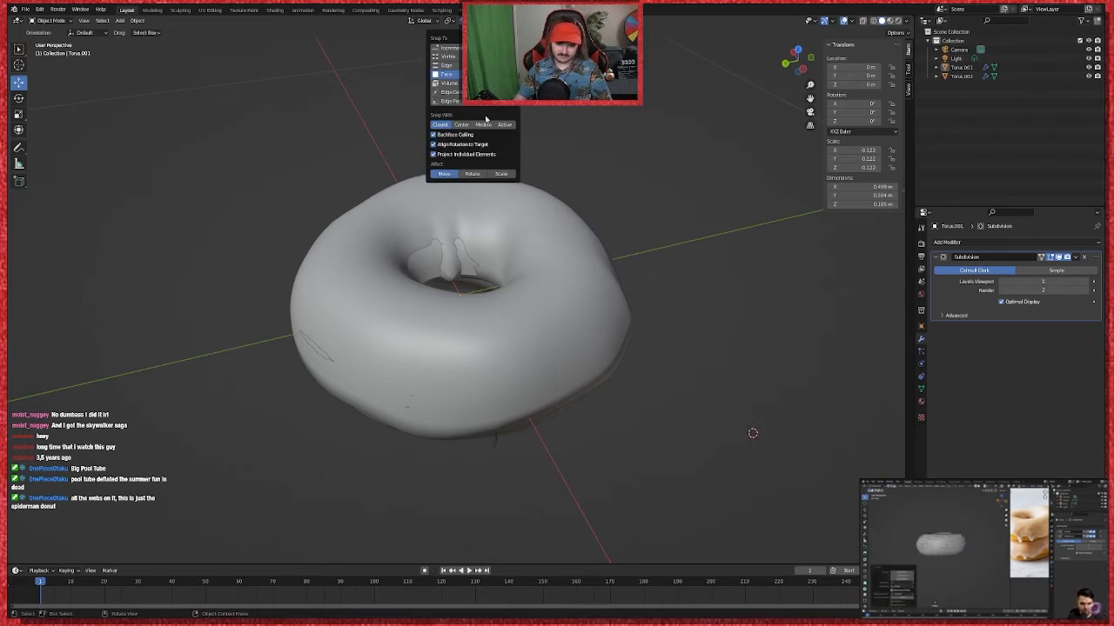
drag(472, 173, 501, 173)
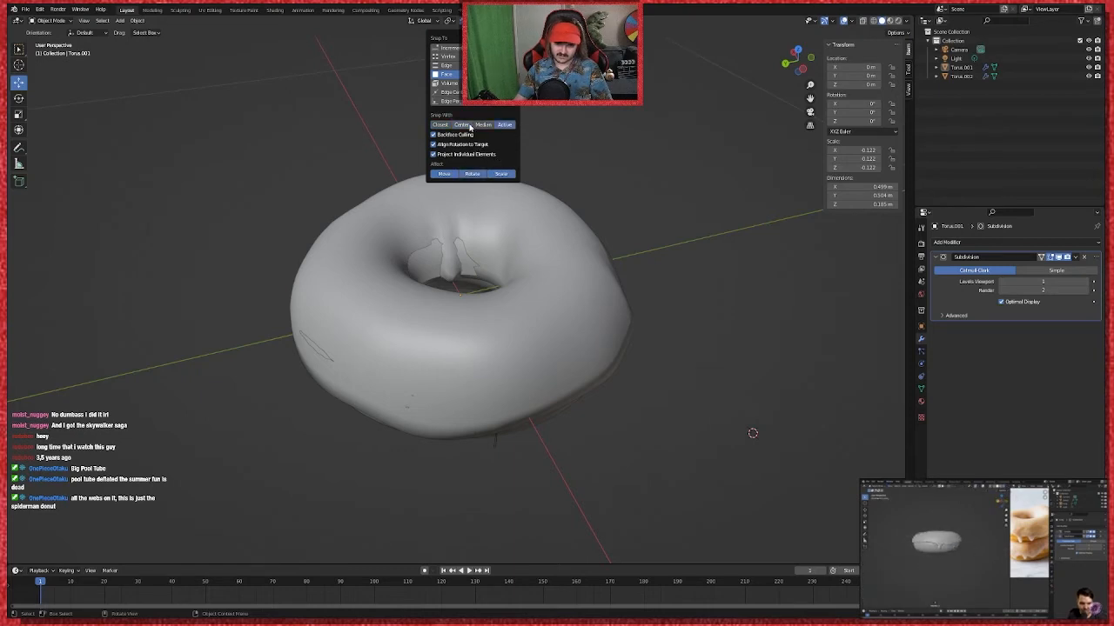
drag(435, 145, 434, 135)
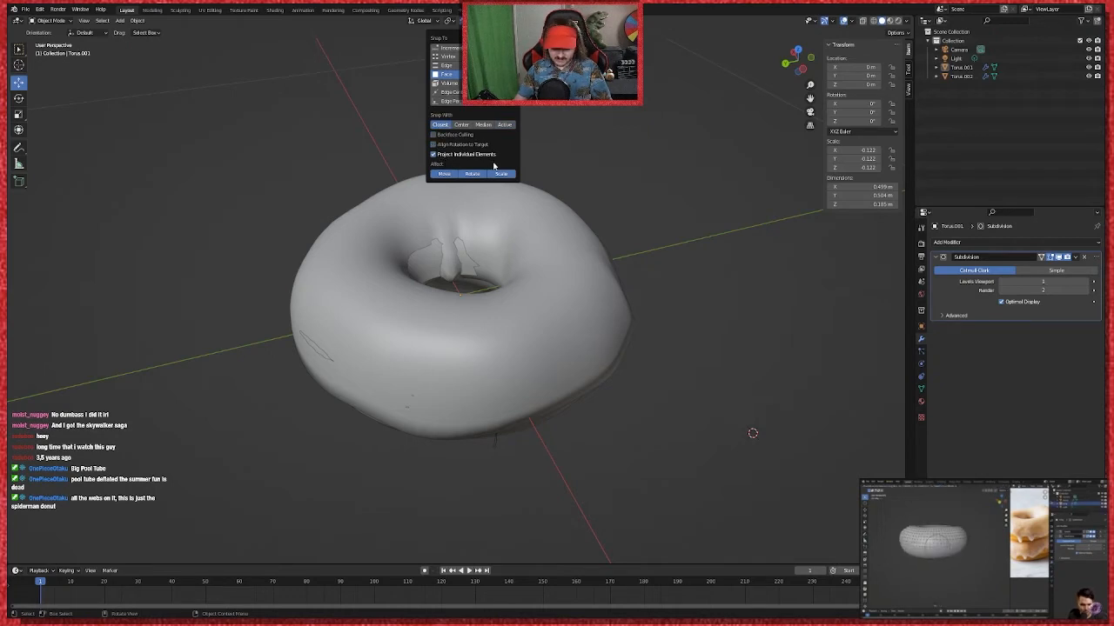
click(447, 175)
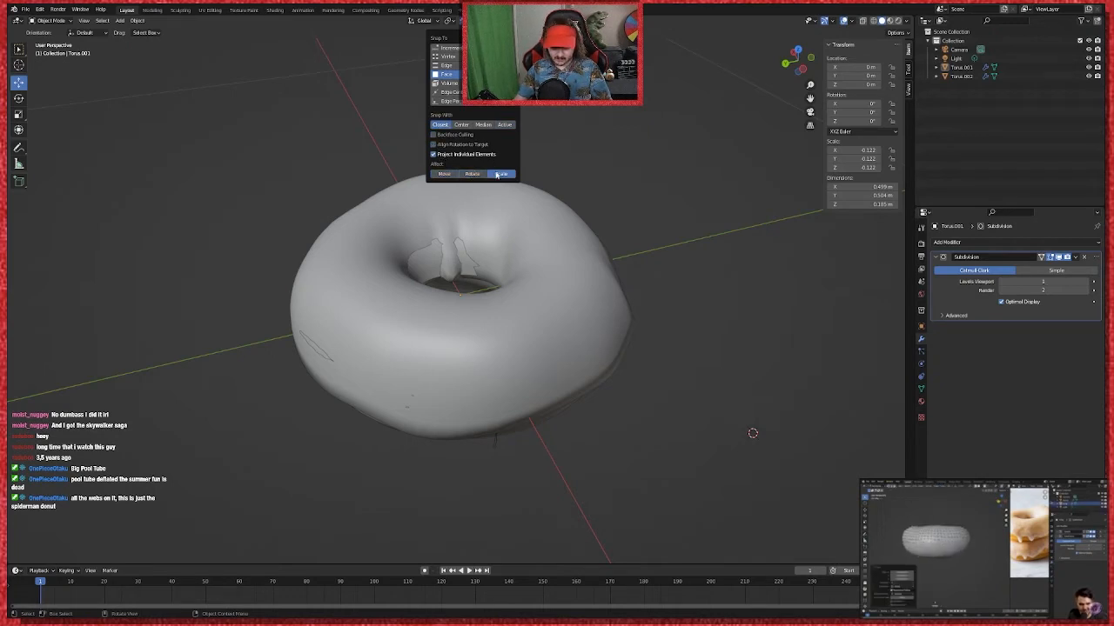
click(479, 175)
click(494, 175)
Step: Select the icing object, undo a stray move of it, and enter mesh editing on it
middle_drag(441, 173, 537, 152)
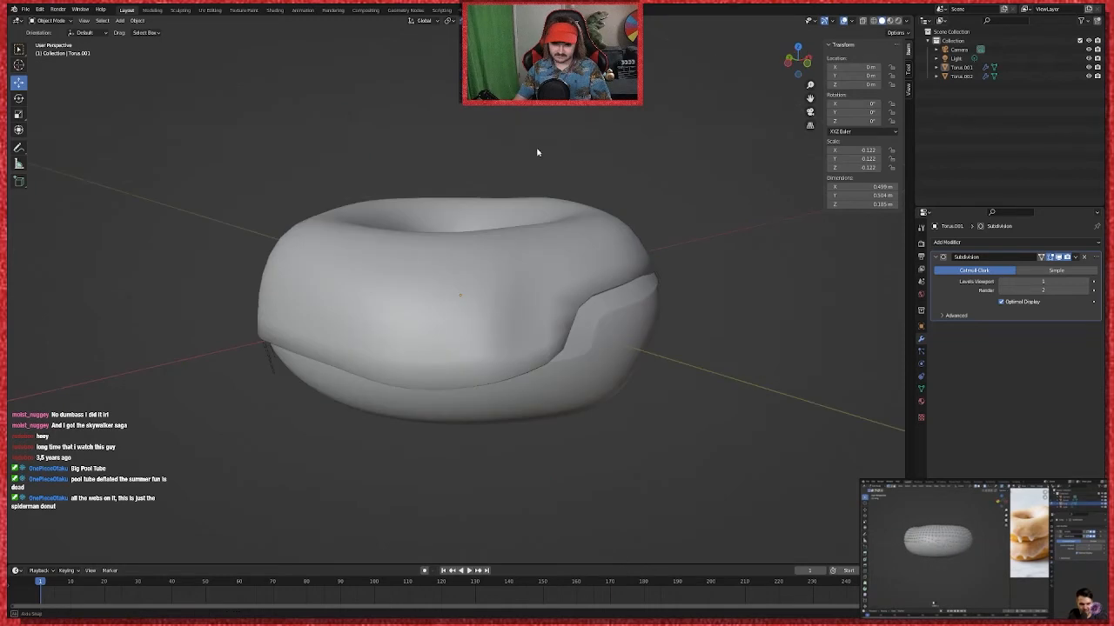
scroll(537, 153, down, 3)
click(569, 239)
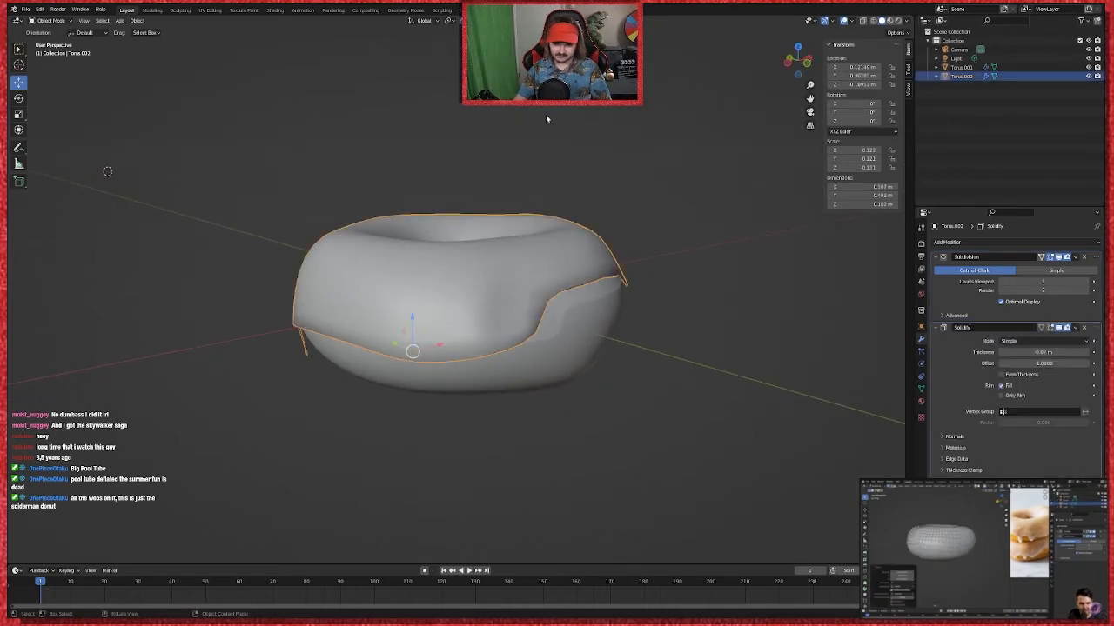
middle_drag(587, 176, 636, 226)
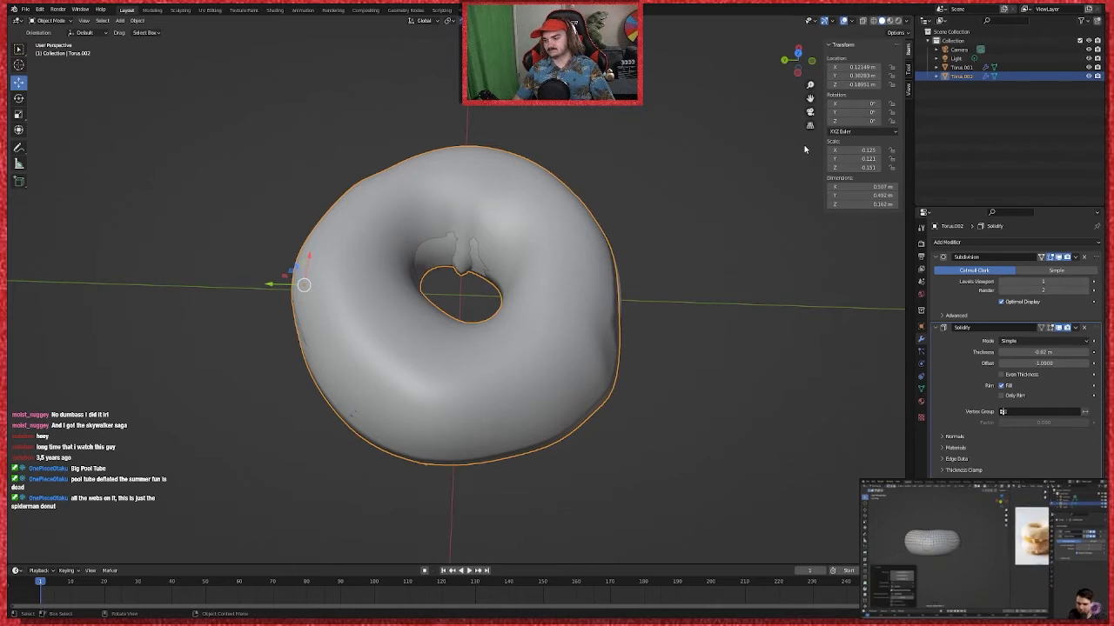
middle_drag(805, 150, 755, 280)
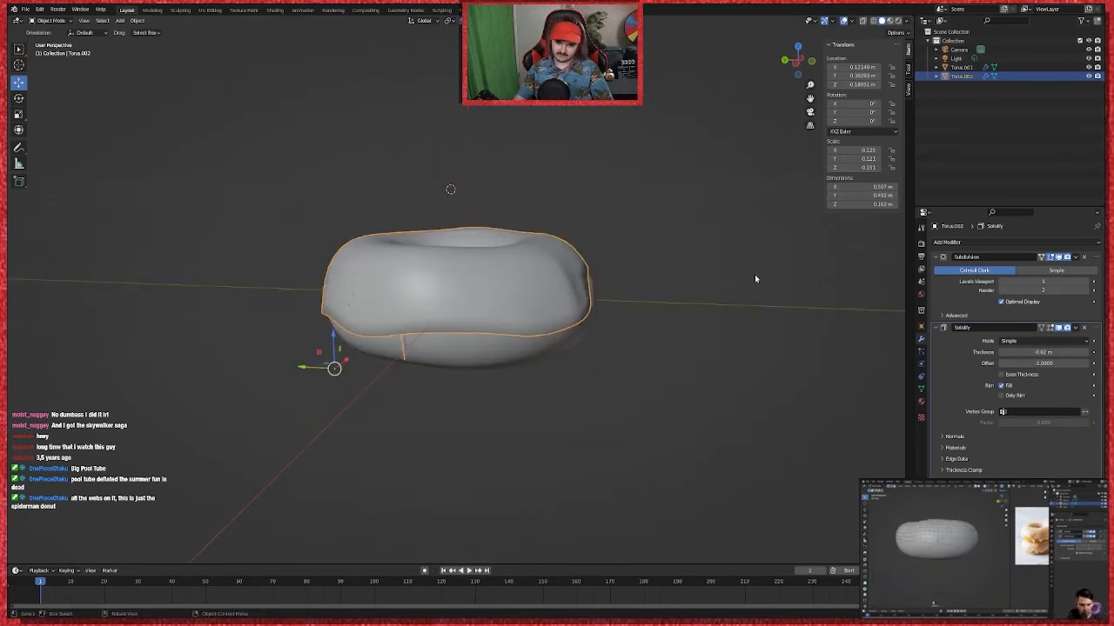
drag(570, 322, 536, 348)
key(ctrl+z)
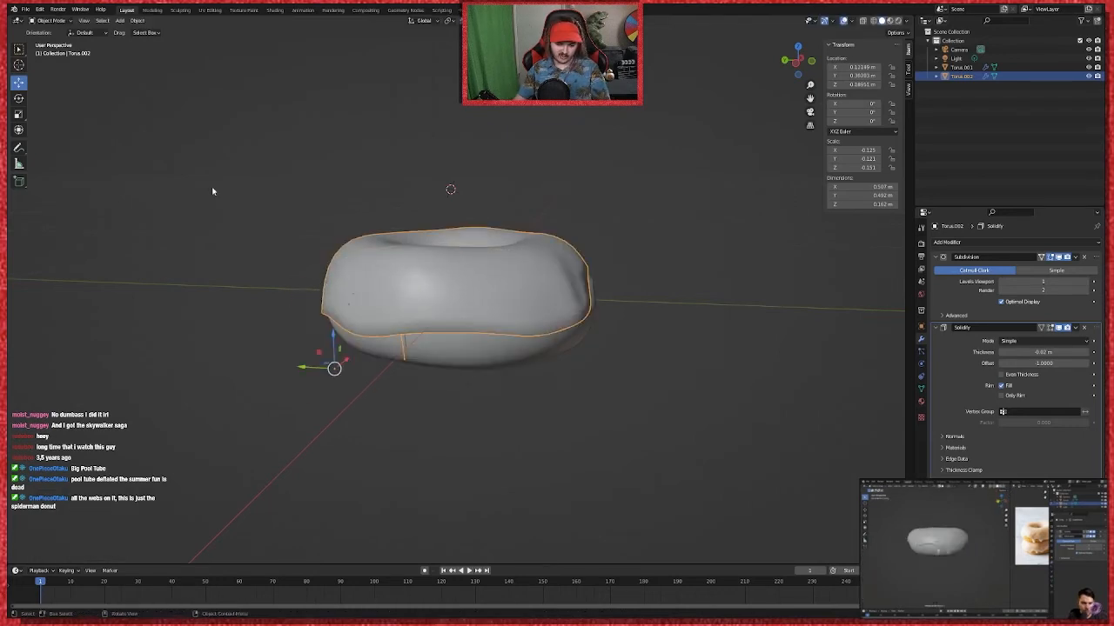
key(Tab)
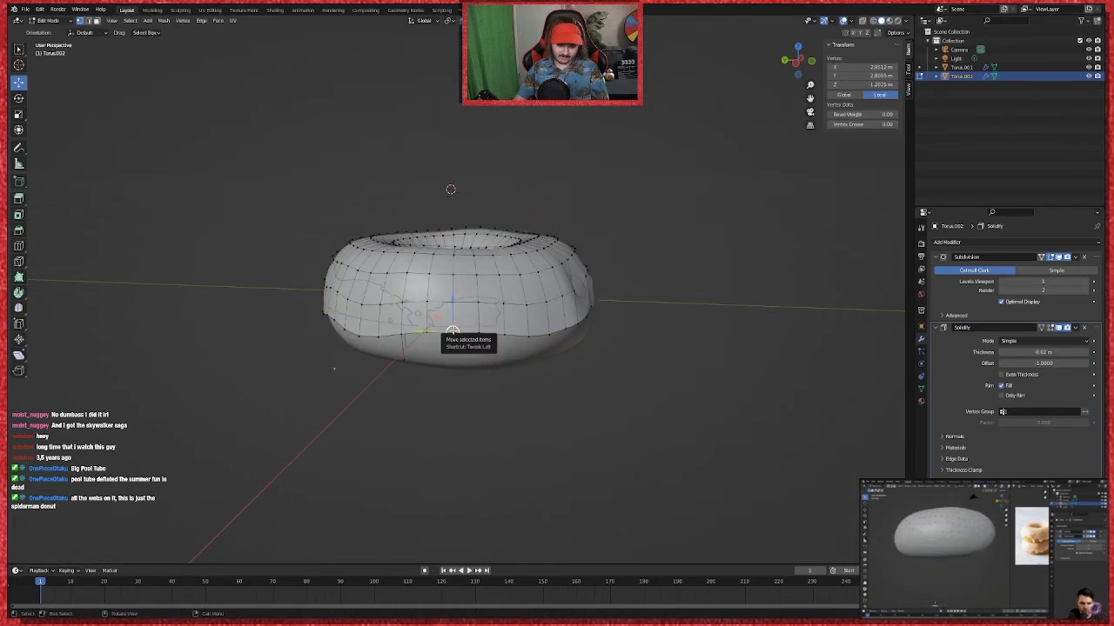
Step: Try pulling a vertex on the icing's outer rim down the donut with smooth proportional editing, and undo the move
drag(453, 332, 466, 396)
right_click(465, 397)
scroll(449, 355, up, 3)
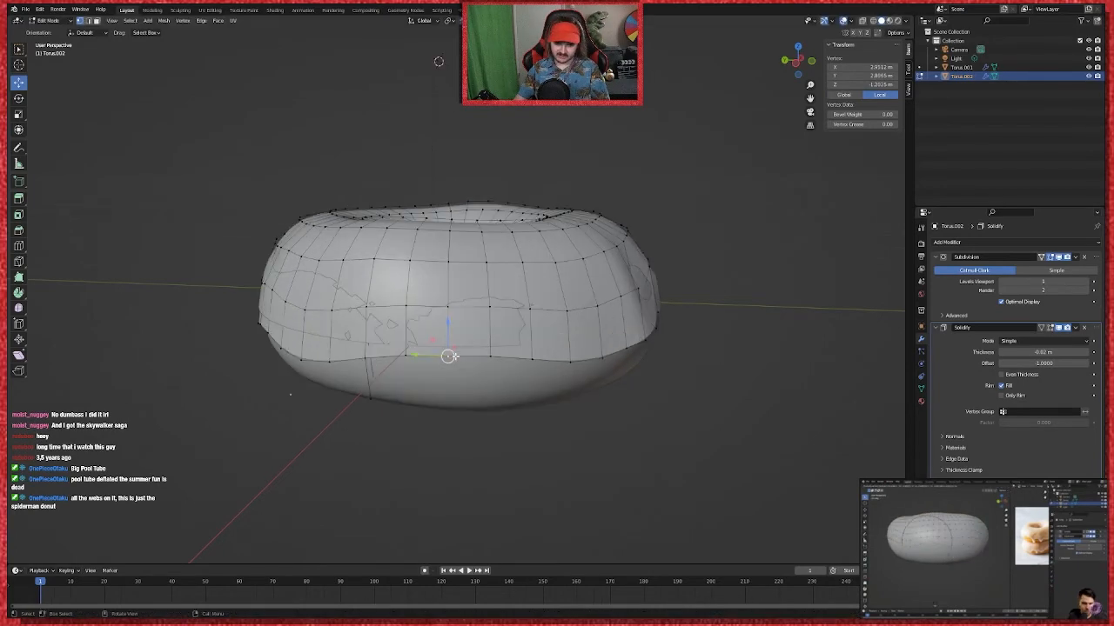
scroll(449, 356, up, 5)
scroll(455, 356, down, 4)
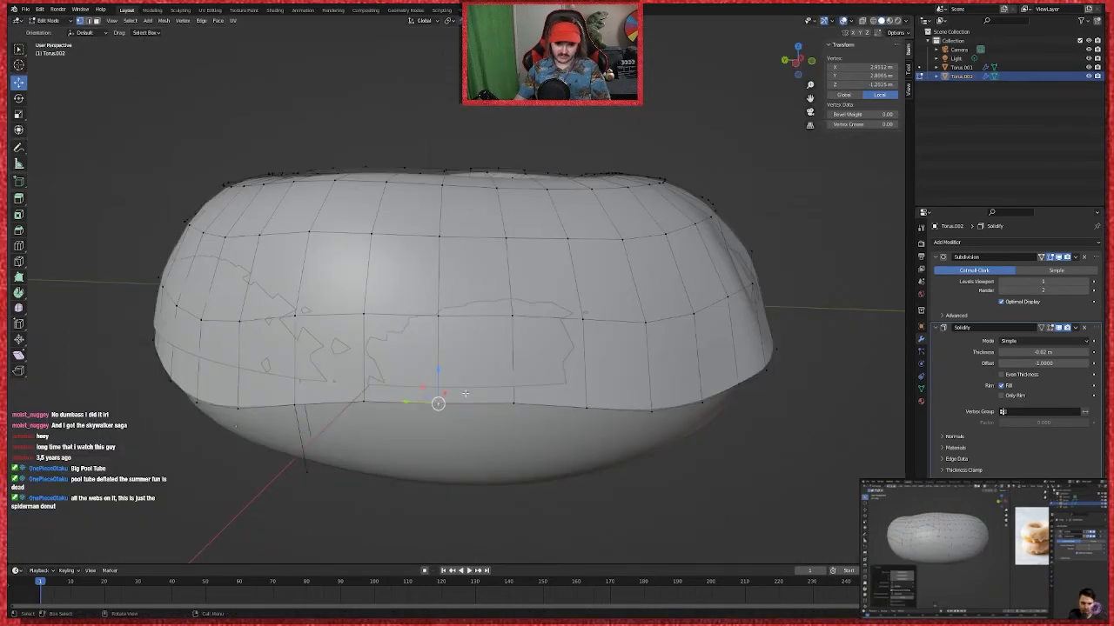
scroll(479, 436, up, 3)
middle_drag(479, 436, 485, 329)
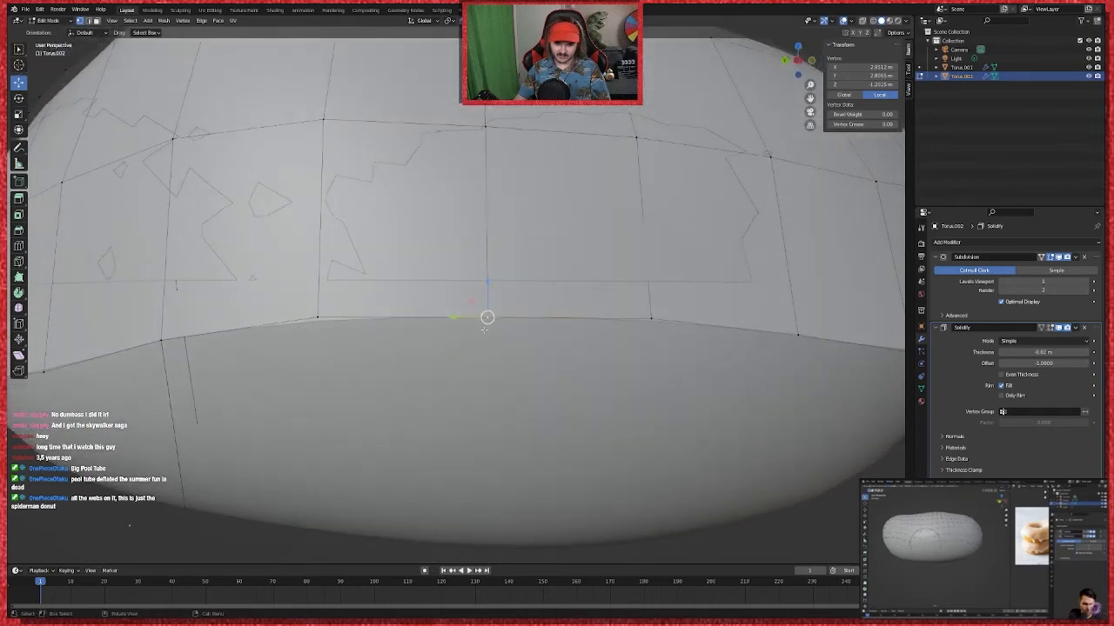
key(g)
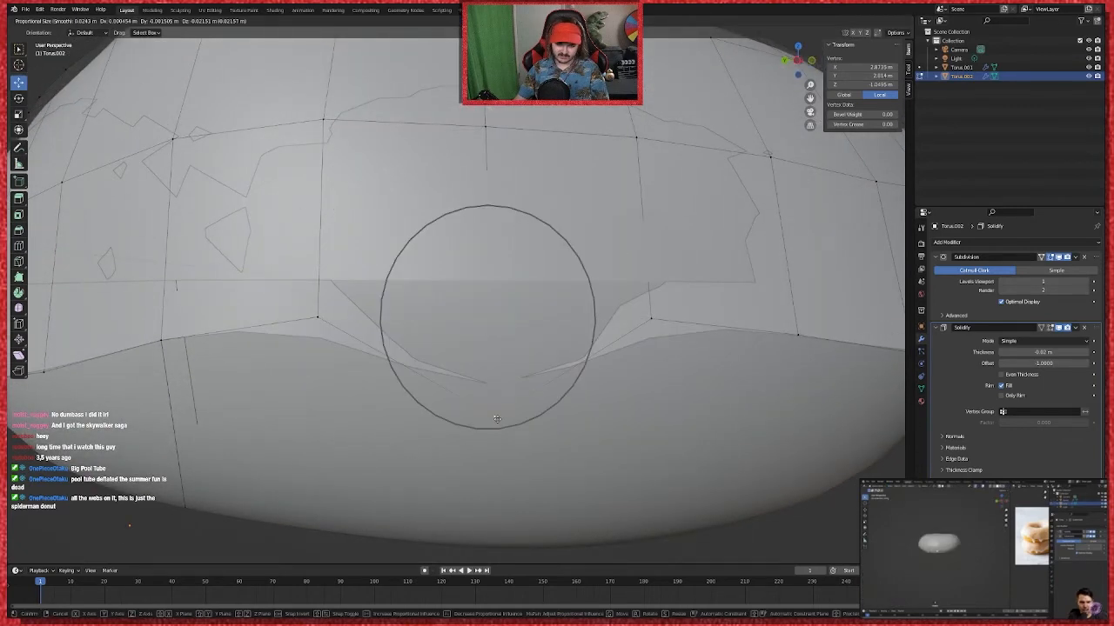
click(496, 419)
key(Tab)
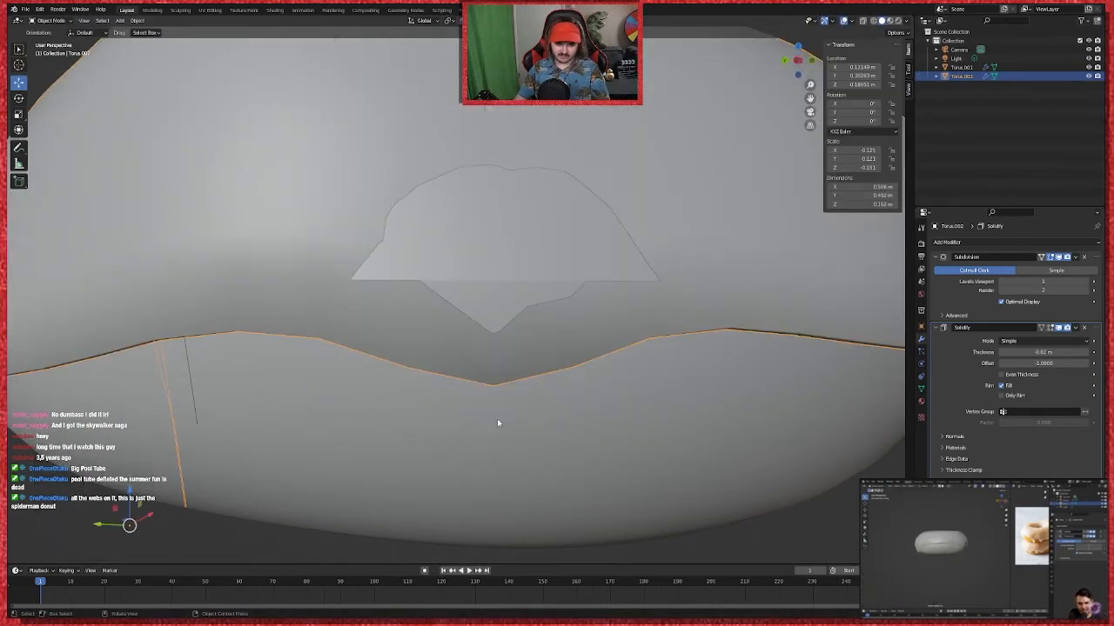
key(Tab)
key(Tab)
key(Tab)
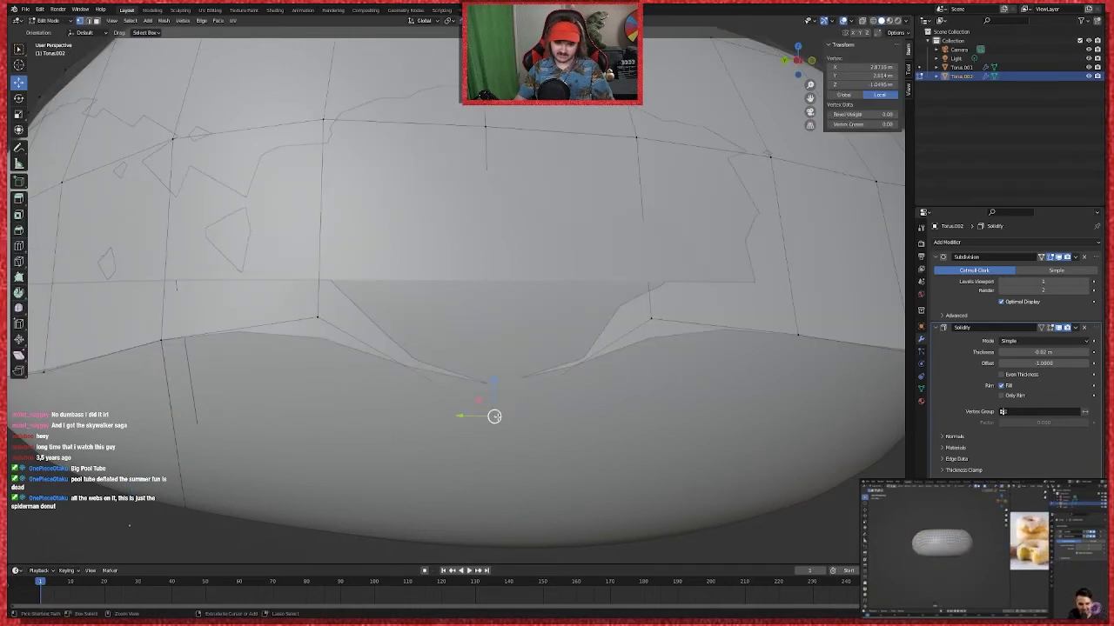
key(ctrl+z)
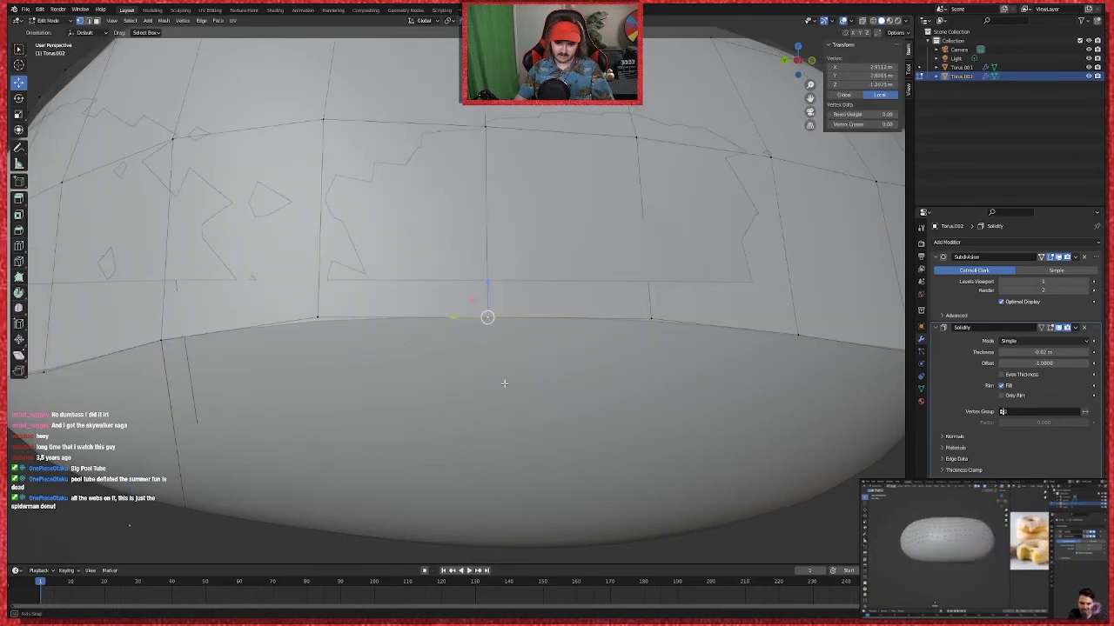
Step: Try pulling the same outer-rim vertex down again while viewing the donut more from the side, and undo that move
middle_drag(504, 382, 518, 383)
scroll(657, 421, down, 4)
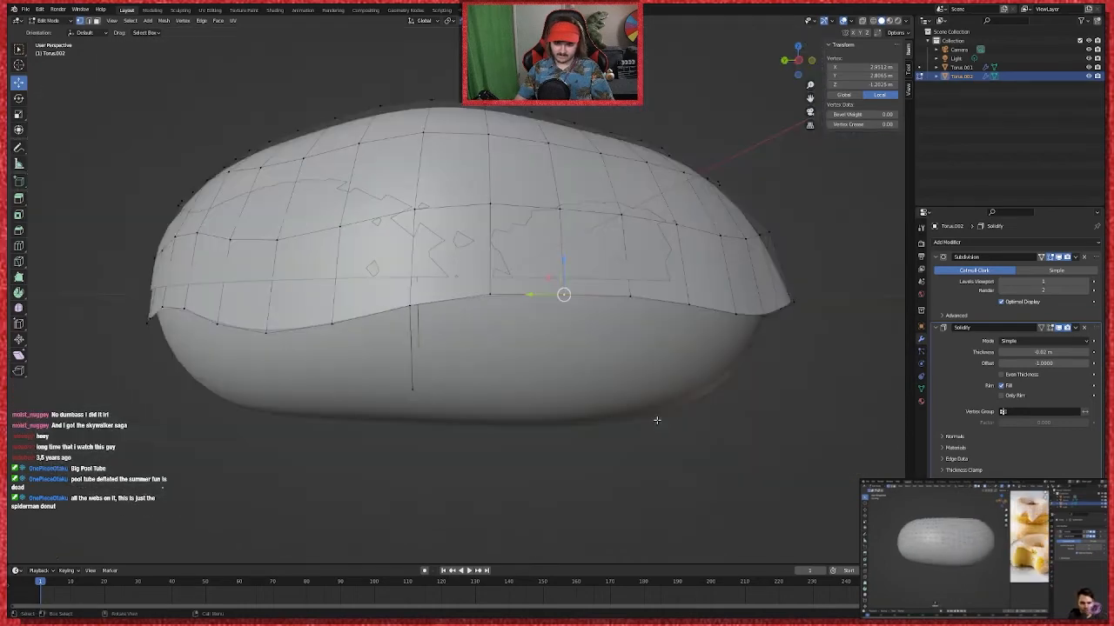
scroll(657, 420, up, 3)
scroll(657, 420, down, 2)
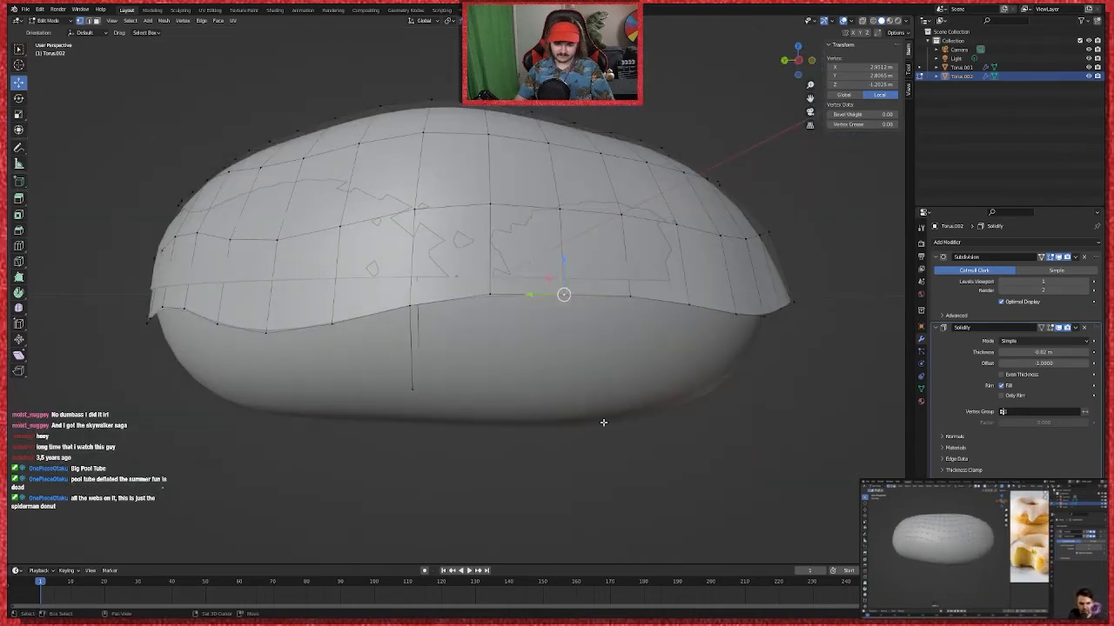
scroll(600, 419, down, 1)
middle_drag(600, 419, 645, 416)
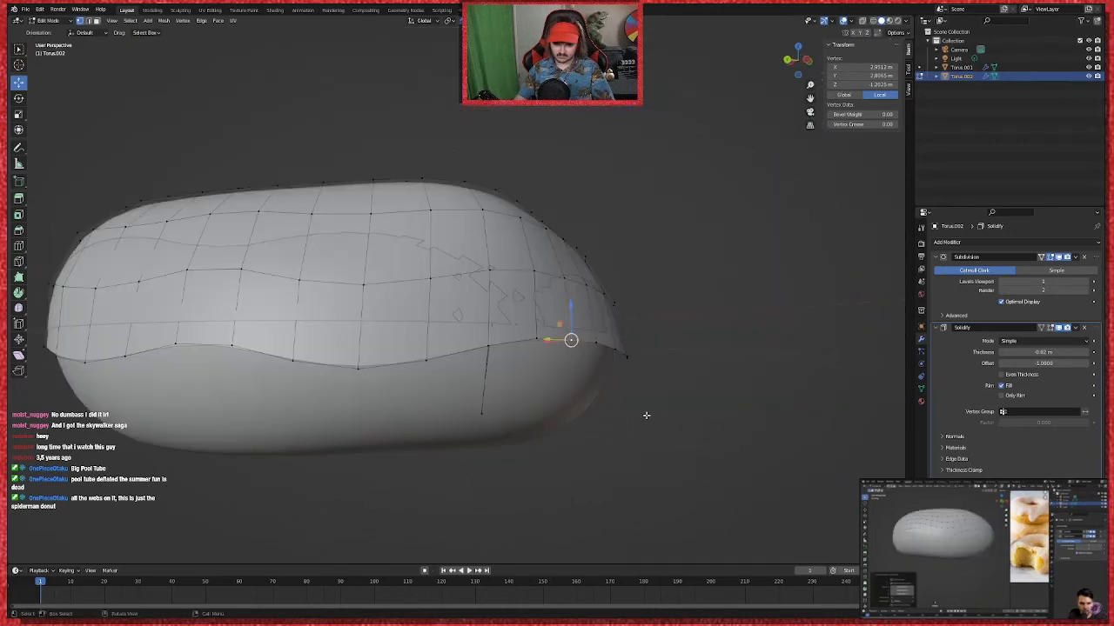
scroll(646, 415, up, 2)
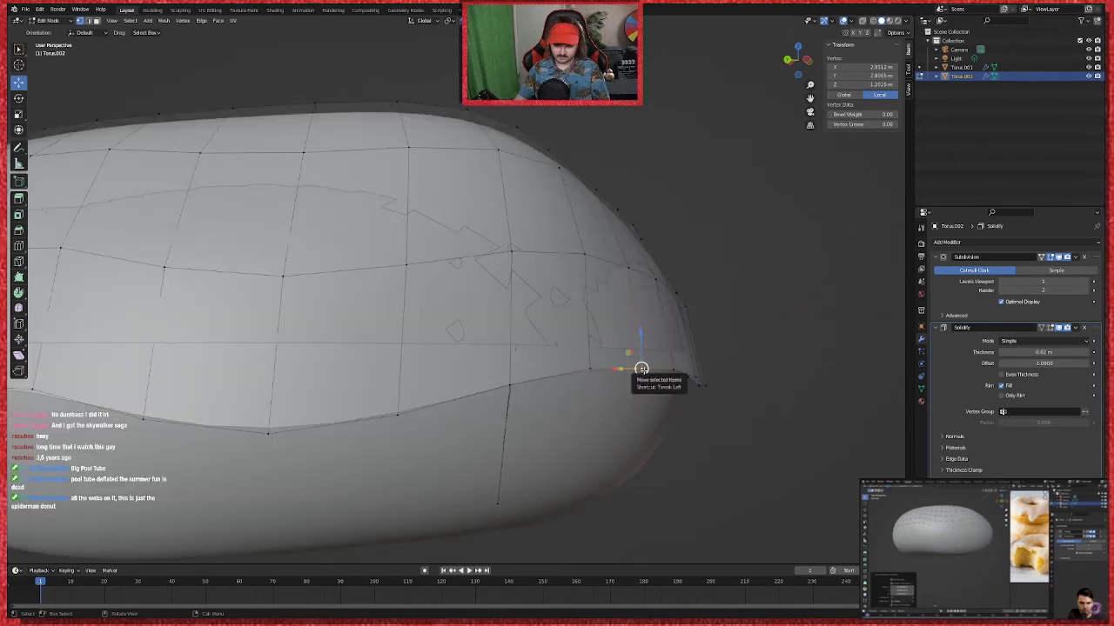
drag(641, 369, 644, 419)
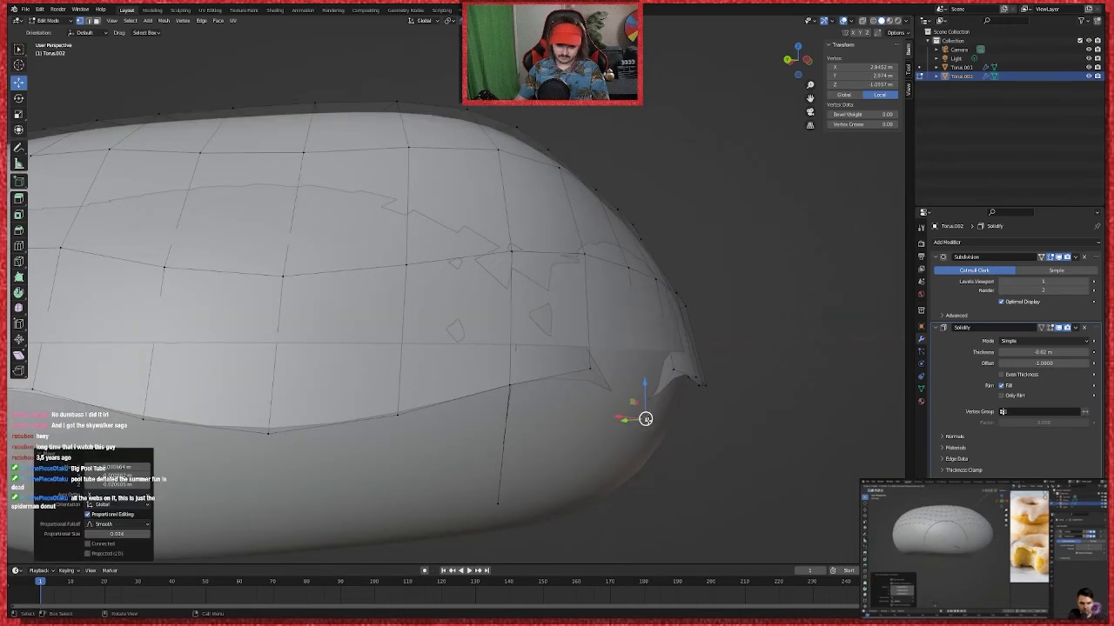
key(ctrl+z)
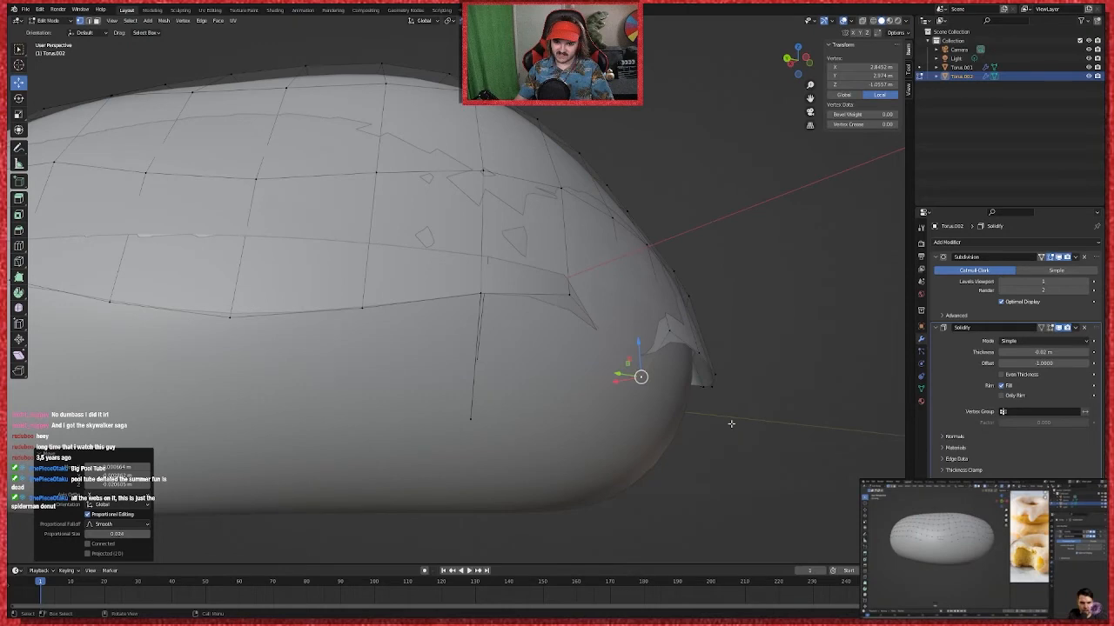
Step: Move the selected outer-rim vertex down the donut's side as a drip, using smooth proportional editing
click(629, 313)
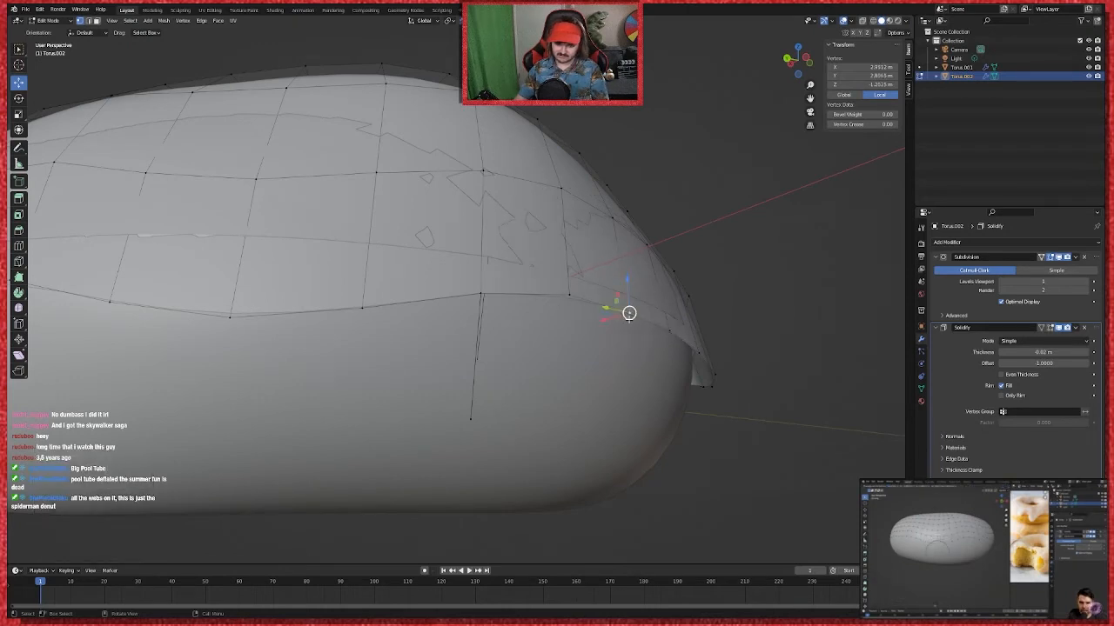
key(g)
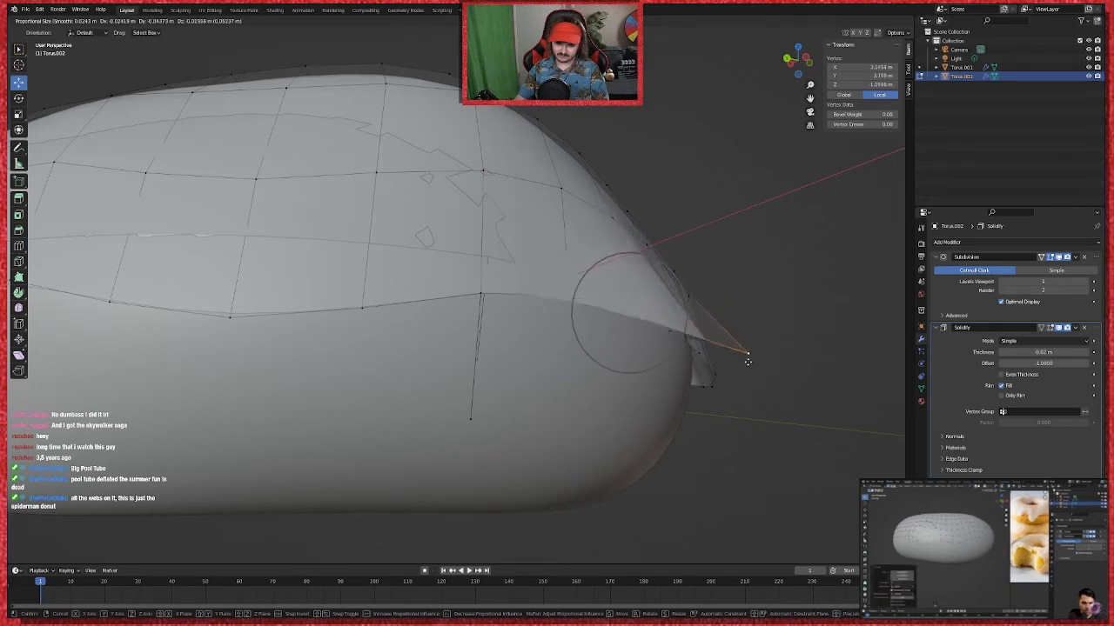
click(710, 421)
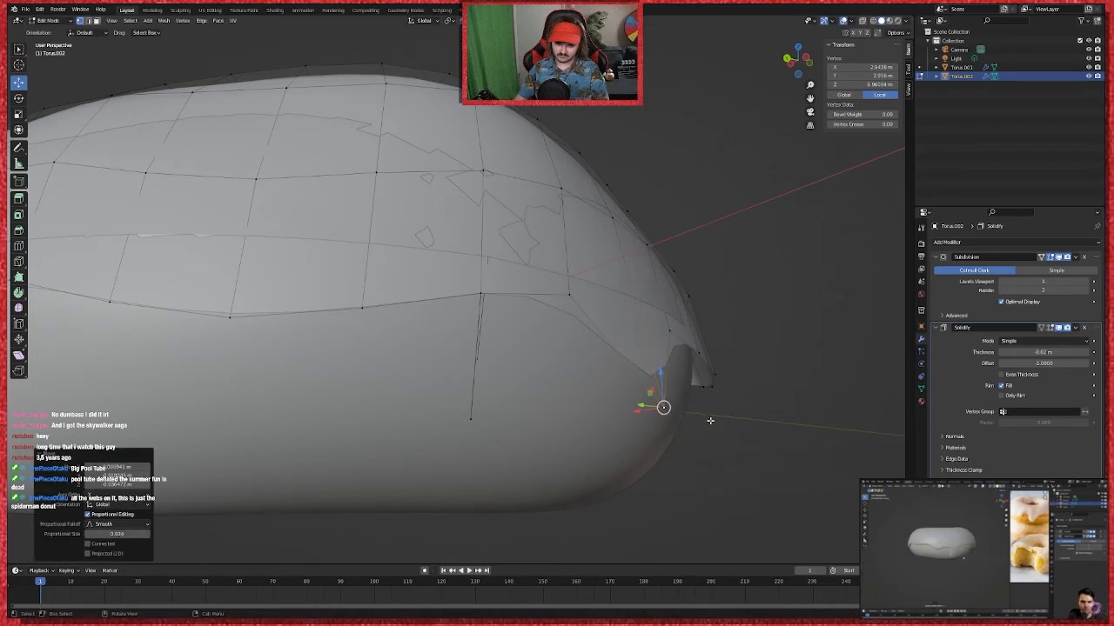
Step: Leave mesh editing, try moving the whole icing object slightly upward over the donut, and undo the move
key(Tab)
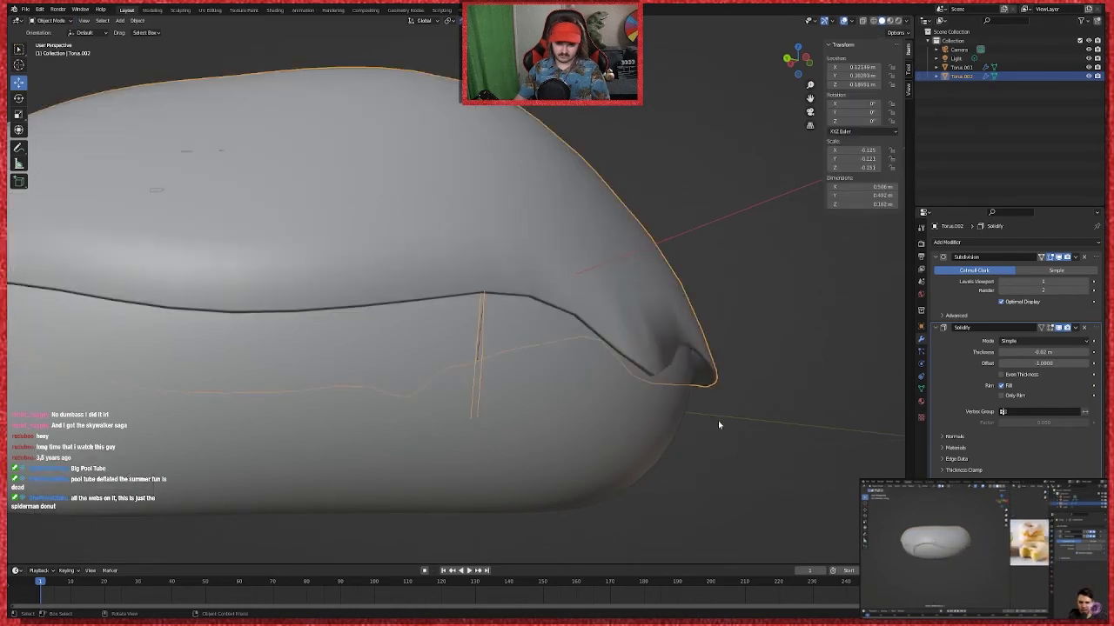
scroll(718, 422, up, 2)
scroll(704, 444, down, 5)
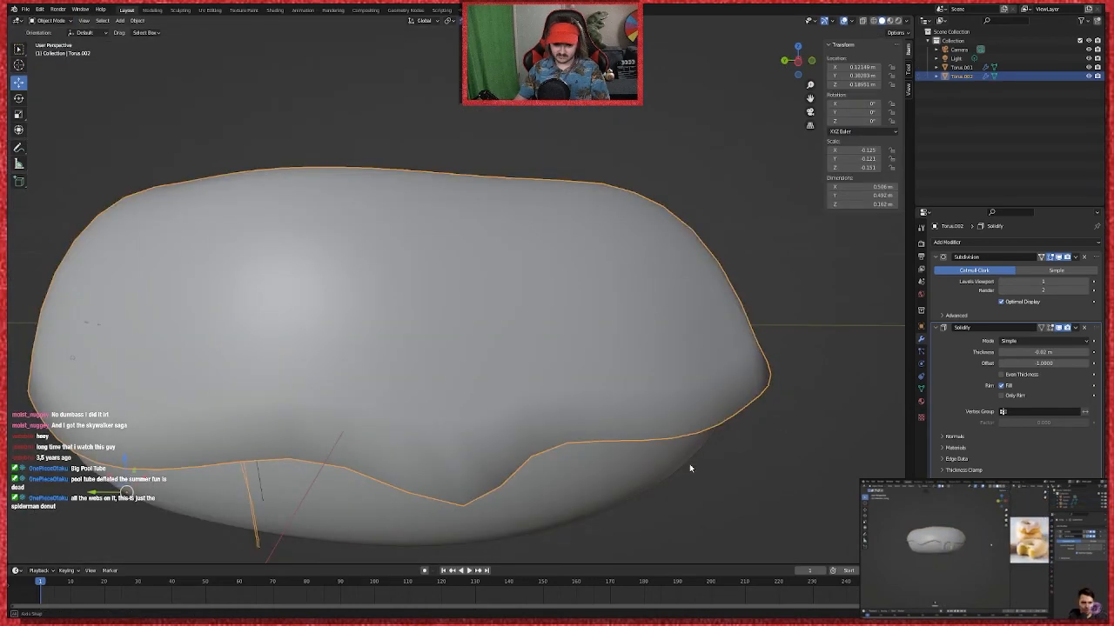
middle_drag(689, 469, 451, 375)
scroll(636, 479, down, 3)
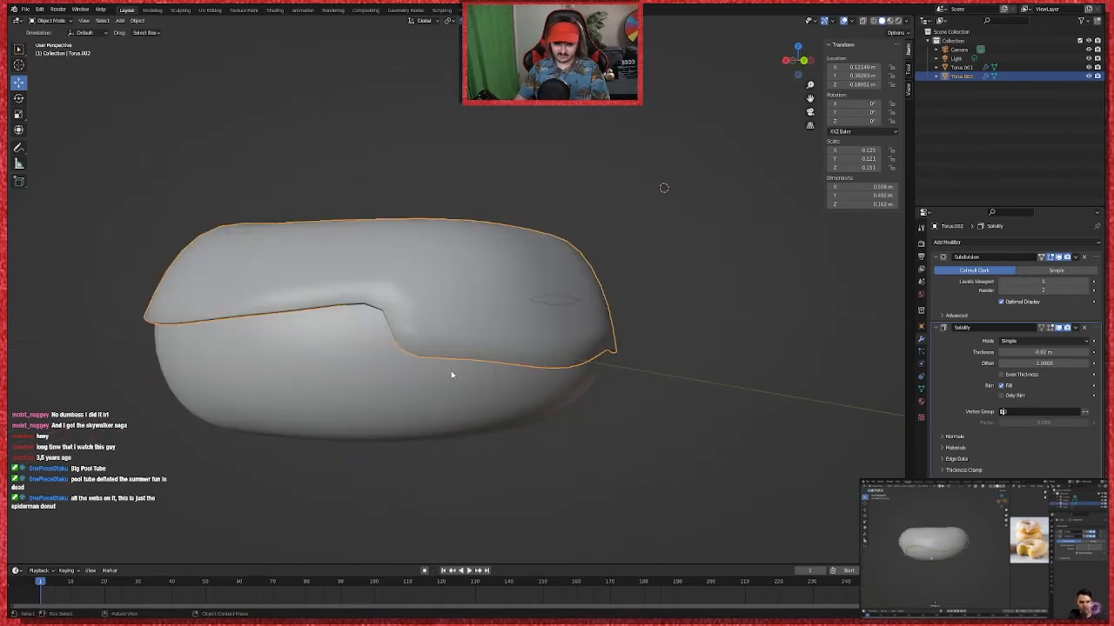
key(g)
click(410, 359)
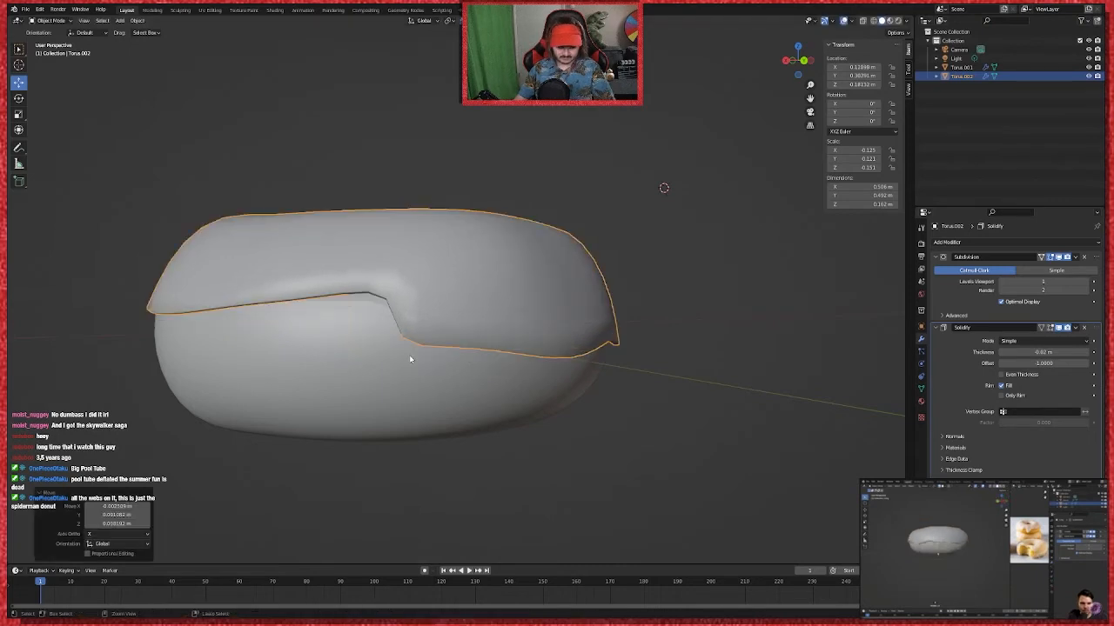
Step: Re-enter mesh editing and move the vertex at the corner of the icing's low rim section along the X axis with smooth proportional editing
key(Tab)
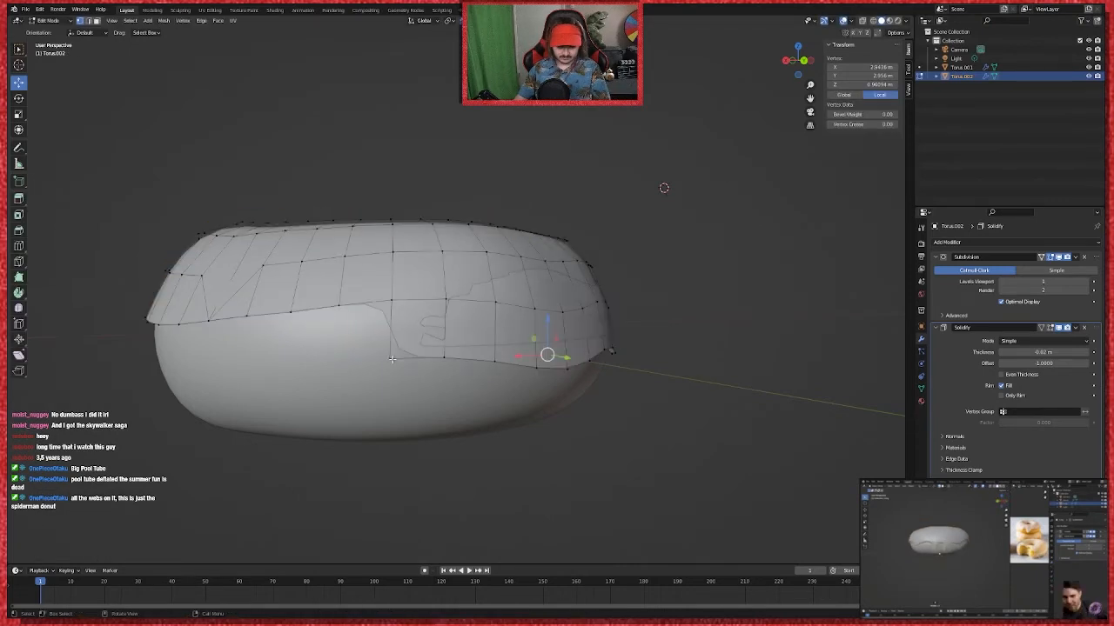
click(392, 358)
key(g)
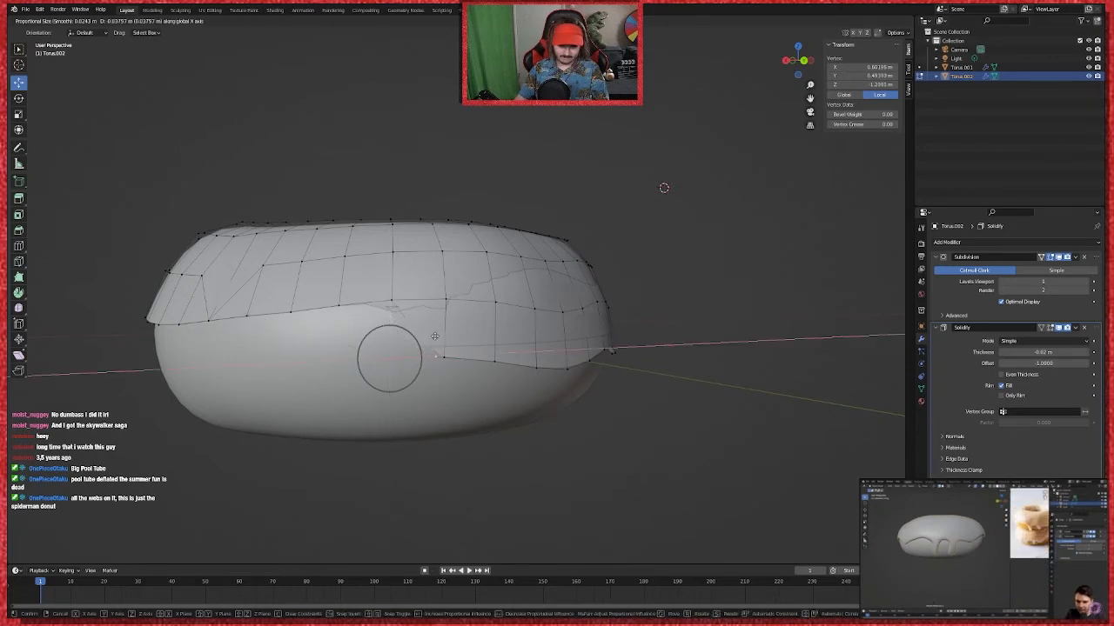
click(394, 376)
click(435, 341)
key(Tab)
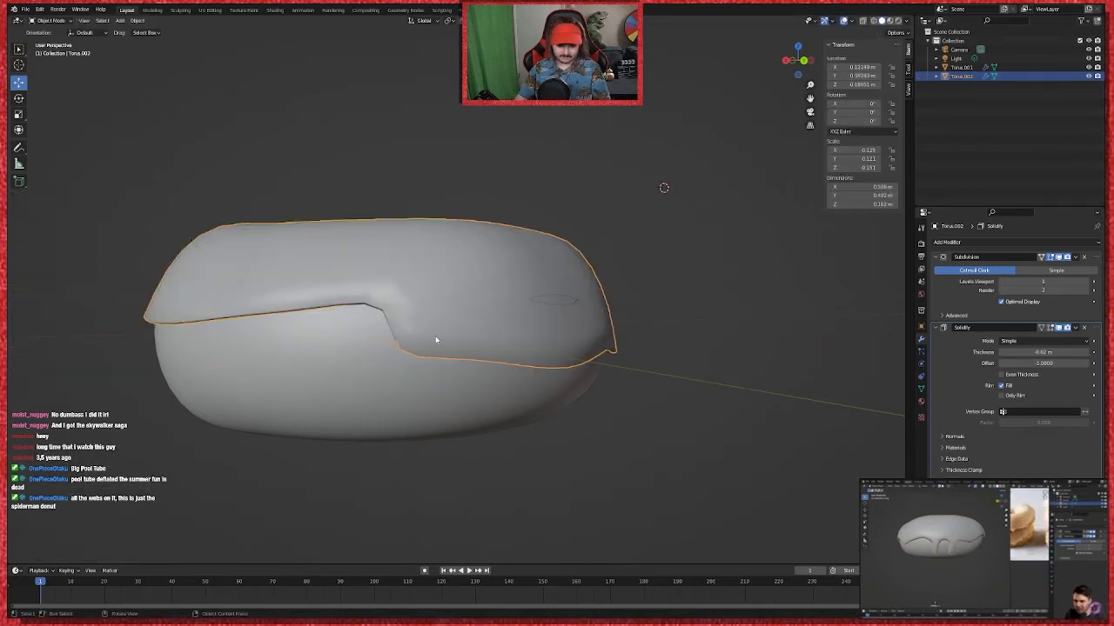
Step: Try moving the whole icing object again while viewing the donut from its other side, and undo the move
middle_drag(613, 439, 577, 406)
scroll(657, 418, up, 5)
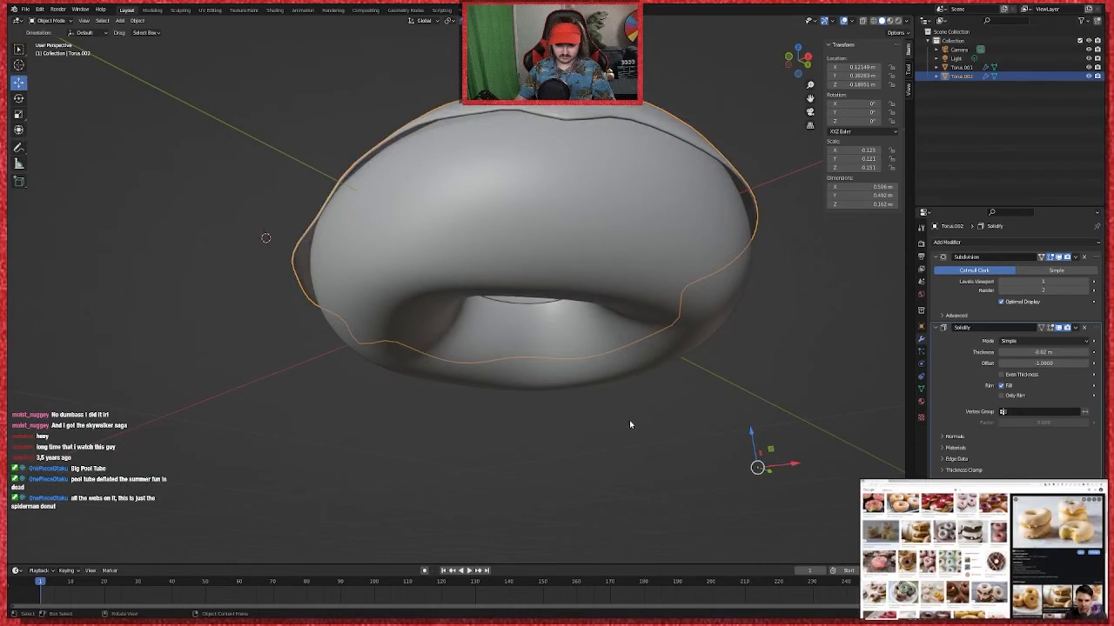
middle_drag(674, 368, 642, 343)
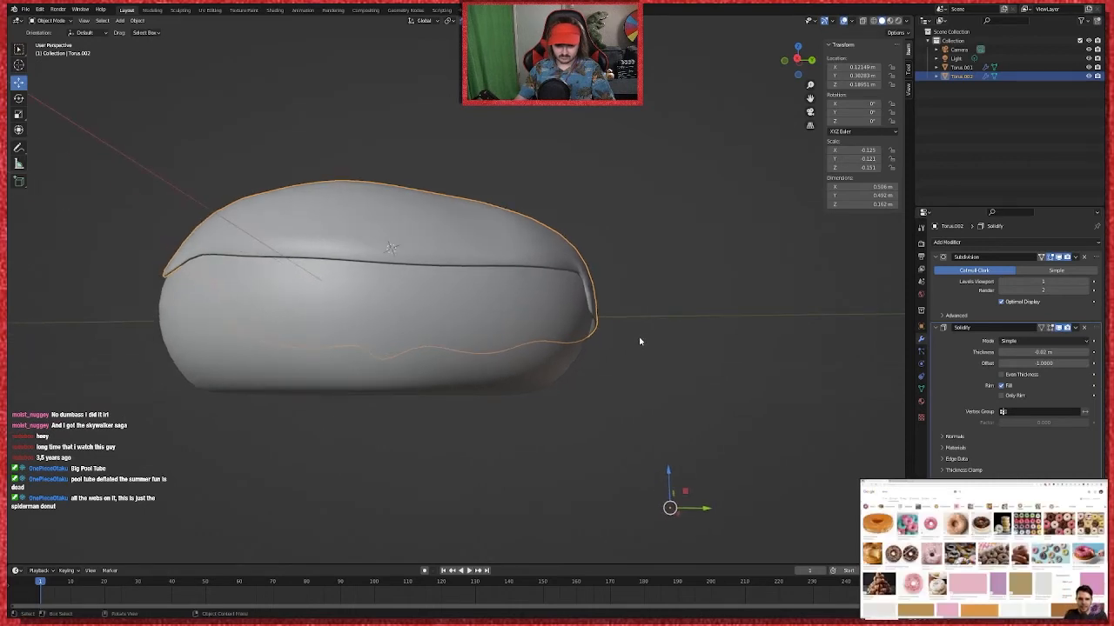
scroll(640, 342, up, 3)
scroll(640, 341, down, 3)
key(g)
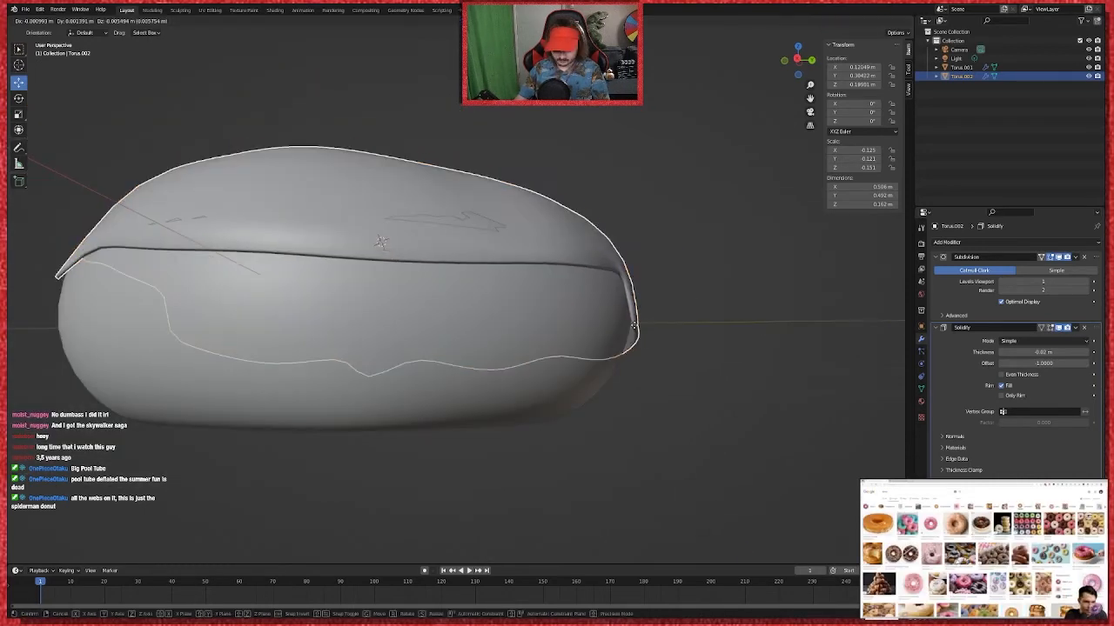
click(634, 325)
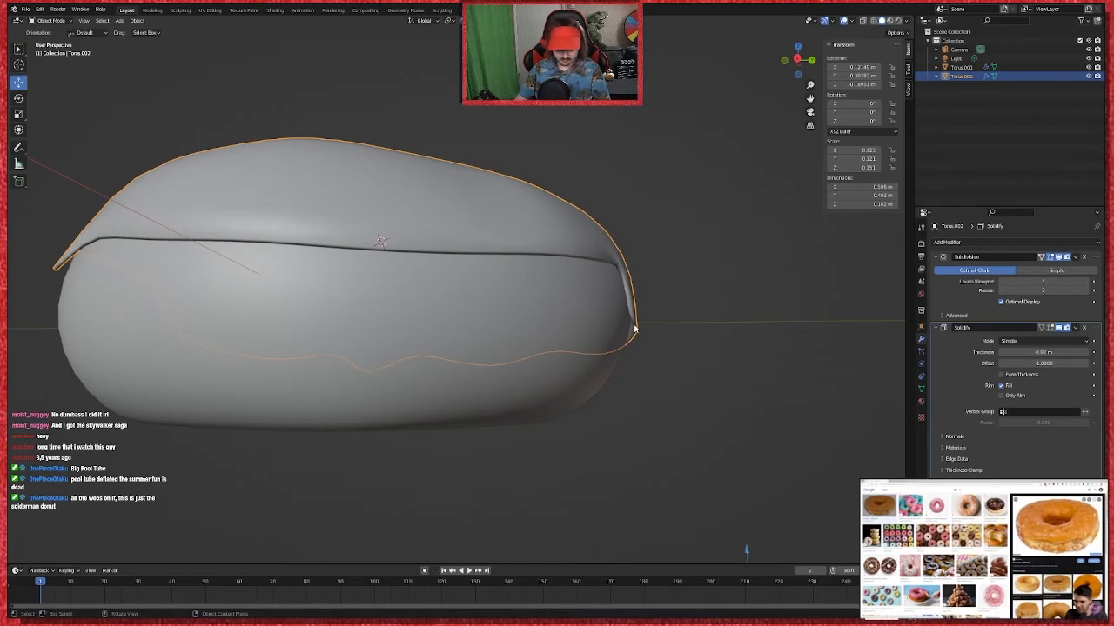
Step: Move the selected rim-corner vertex slightly outward and down in mesh editing with proportional editing, and return to object mode
key(Tab)
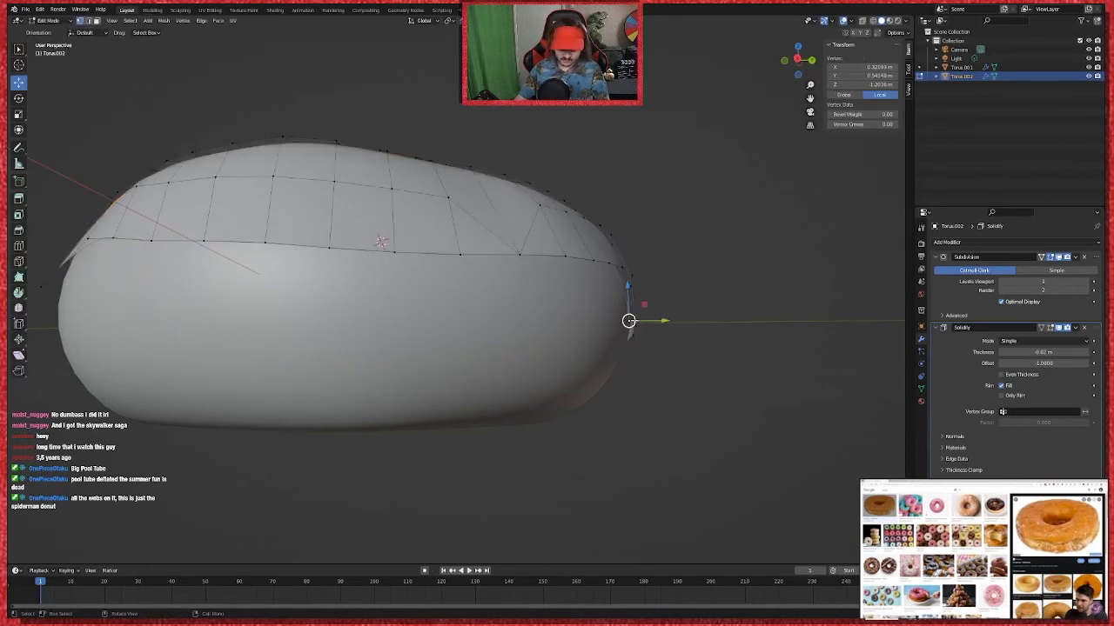
drag(629, 321, 644, 333)
middle_drag(644, 333, 657, 362)
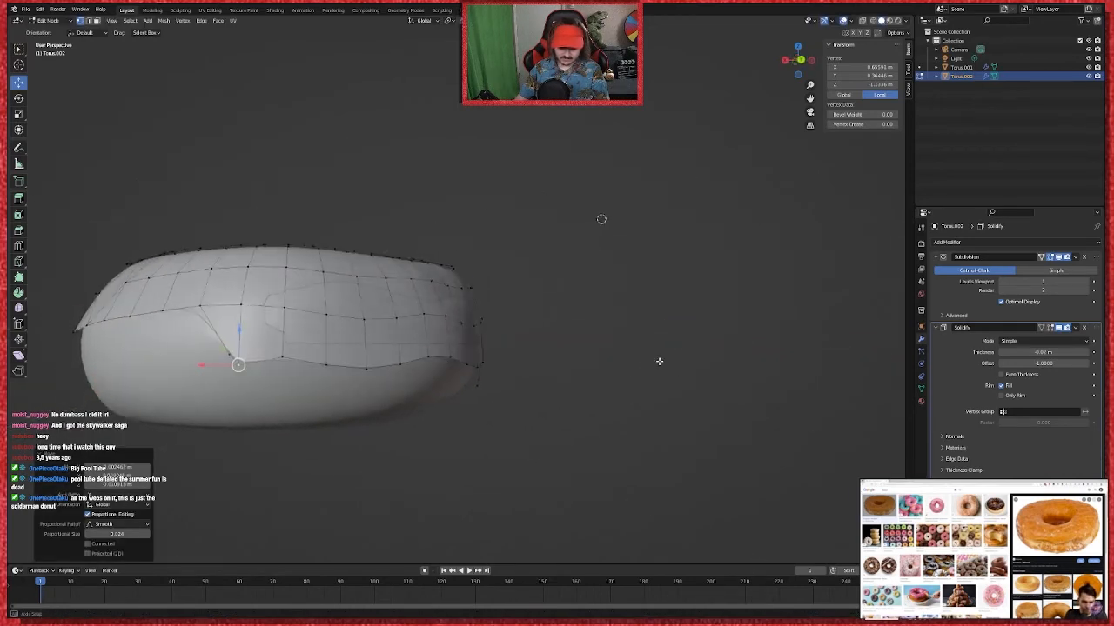
key(Tab)
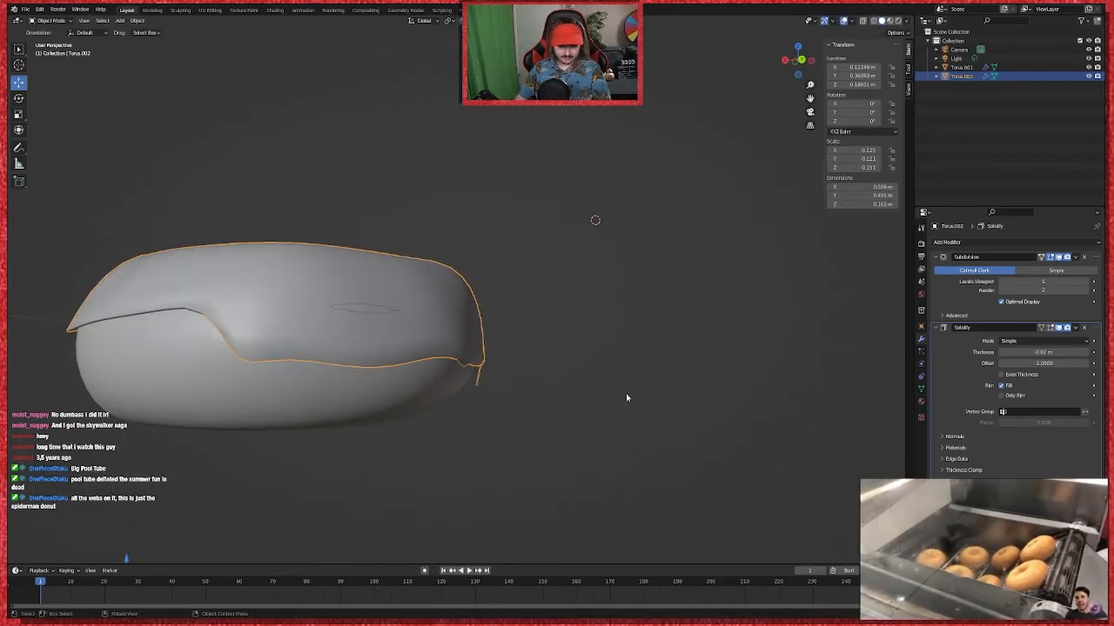
Step: Reselect the icing and raise the same rim-corner vertex in mesh editing to soften the edge's drop, using smooth proportional editing
scroll(627, 396, up, 1)
middle_drag(625, 397, 391, 366)
click(314, 349)
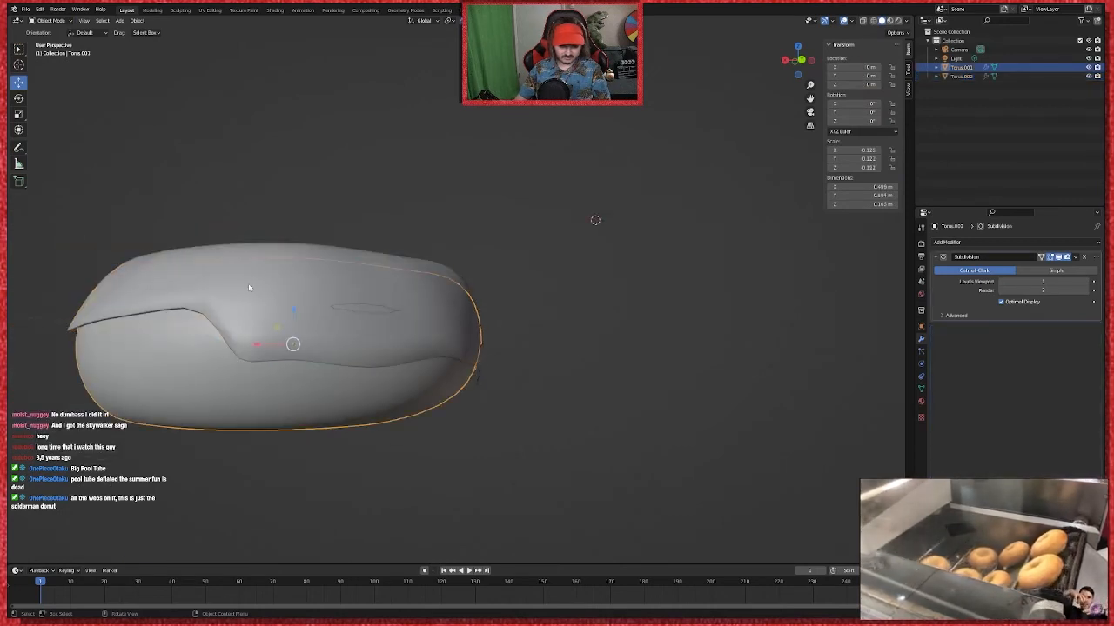
click(242, 249)
key(Tab)
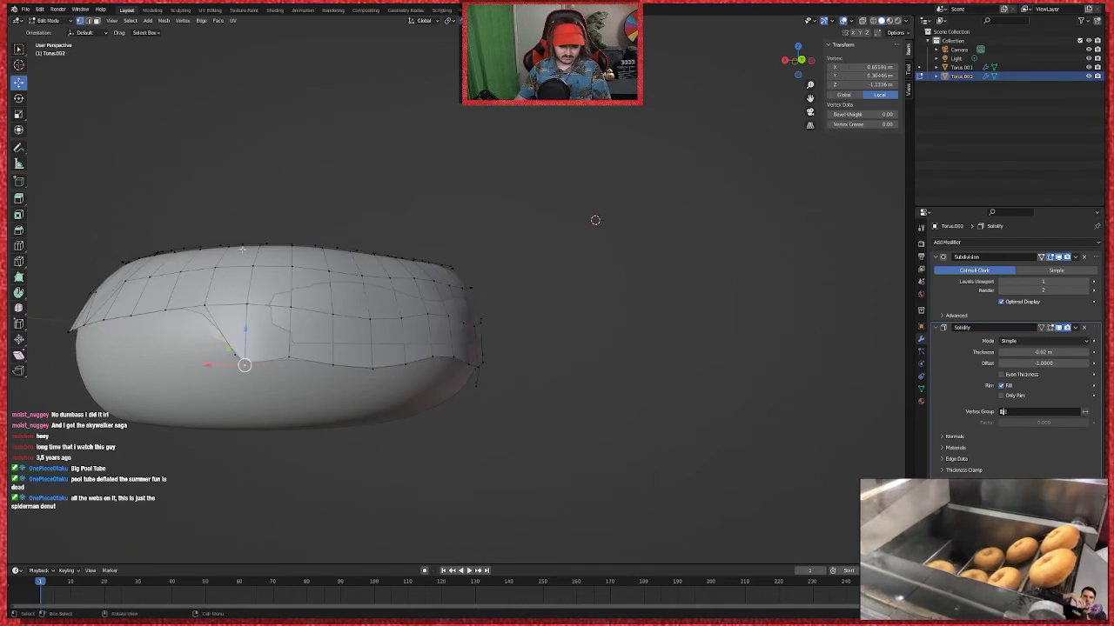
drag(245, 365, 259, 322)
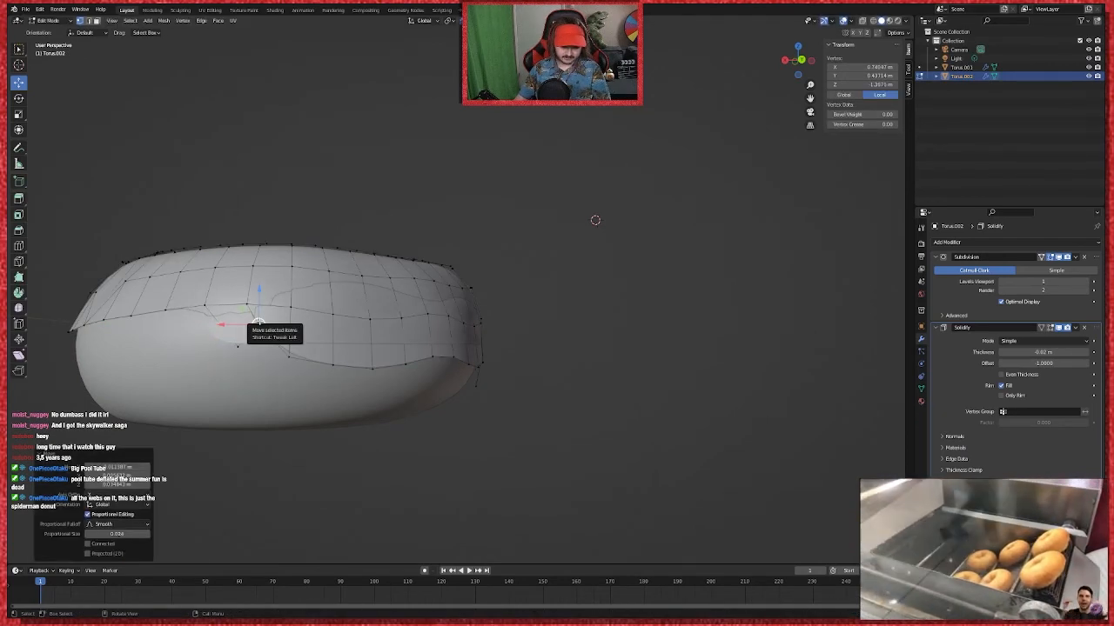
key(Tab)
Step: Add a second Subdivision Surface modifier to the icing after its Solidify modifier
mouse_move(636, 348)
middle_down()
mouse_move(644, 356)
mouse_move(438, 383)
mouse_move(652, 402)
mouse_move(529, 343)
middle_up()
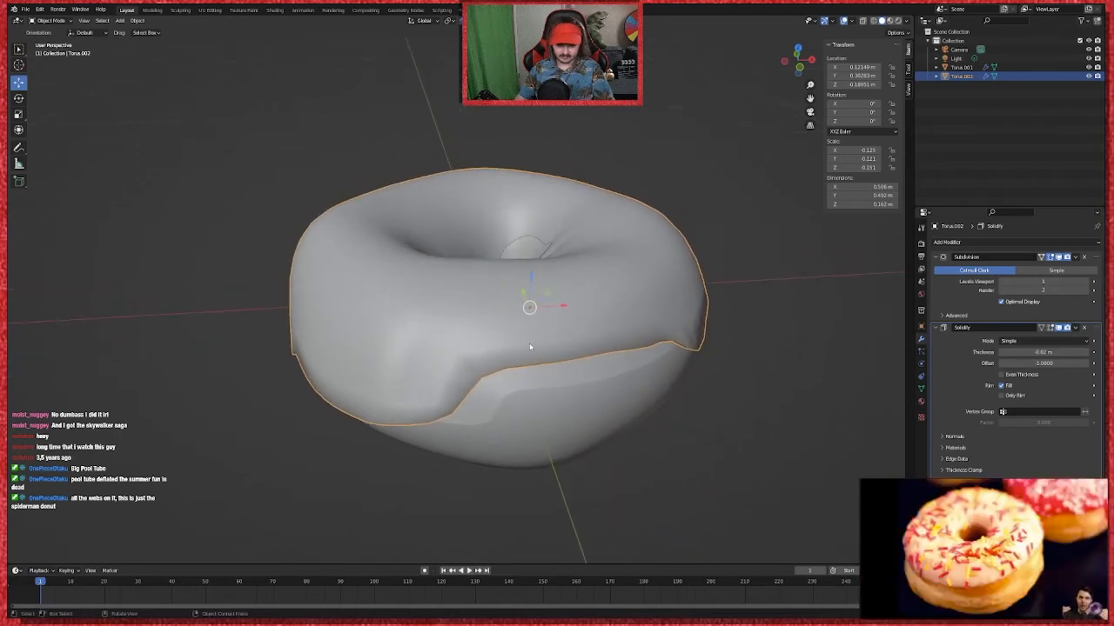
scroll(533, 345, down, 4)
scroll(677, 341, up, 1)
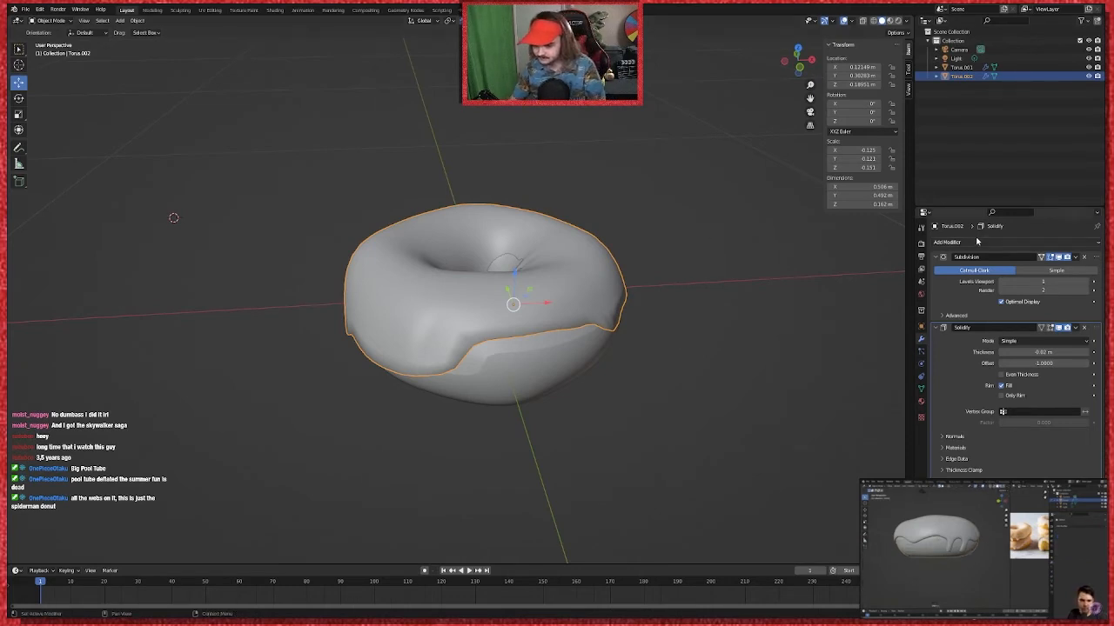
click(949, 242)
key(Escape)
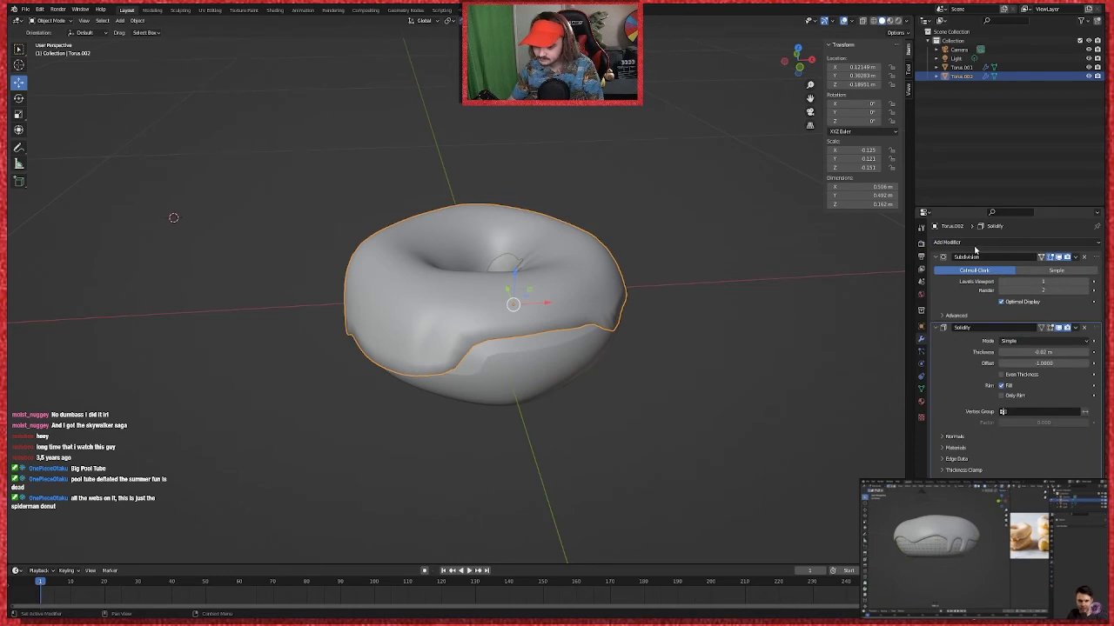
click(975, 244)
key(Escape)
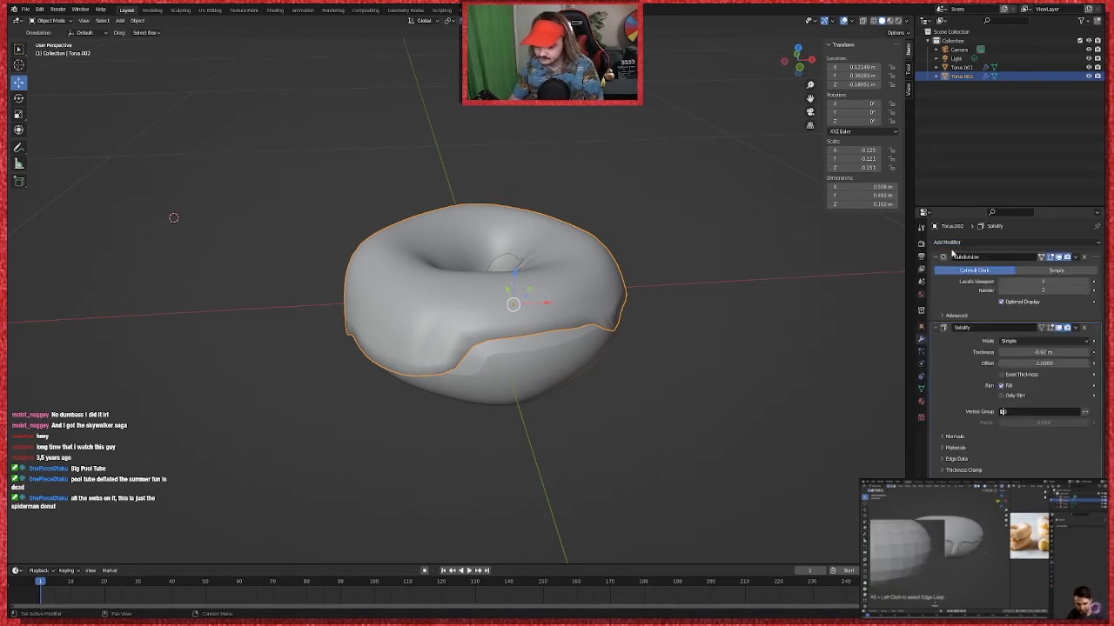
click(953, 244)
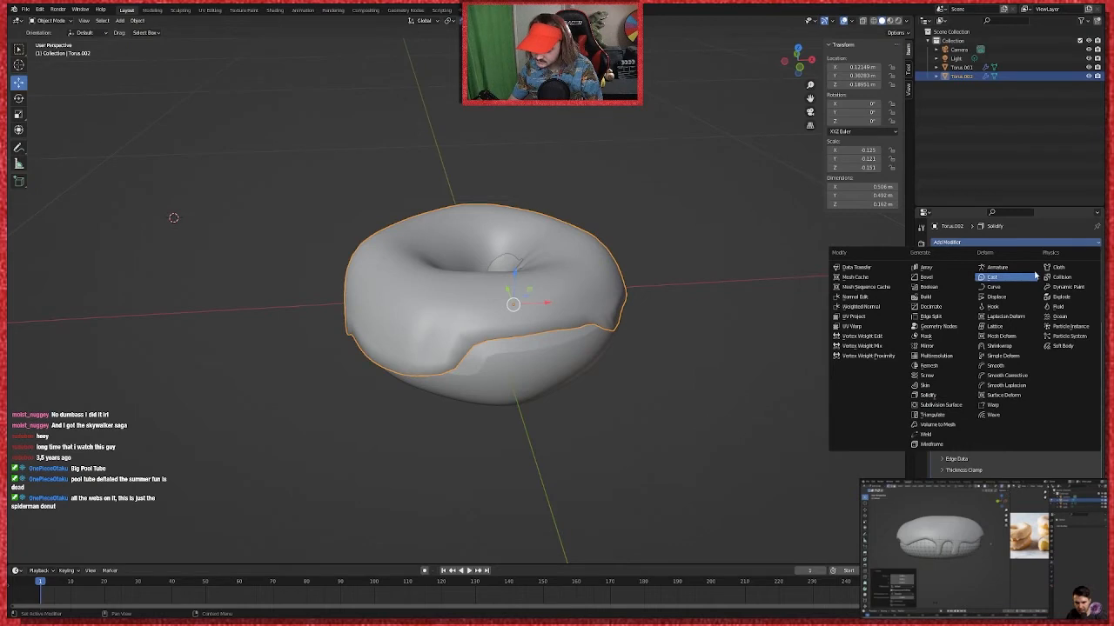
click(943, 405)
Step: Add a Shrinkwrap modifier to the icing object
middle_drag(762, 397, 873, 366)
middle_drag(673, 380, 781, 397)
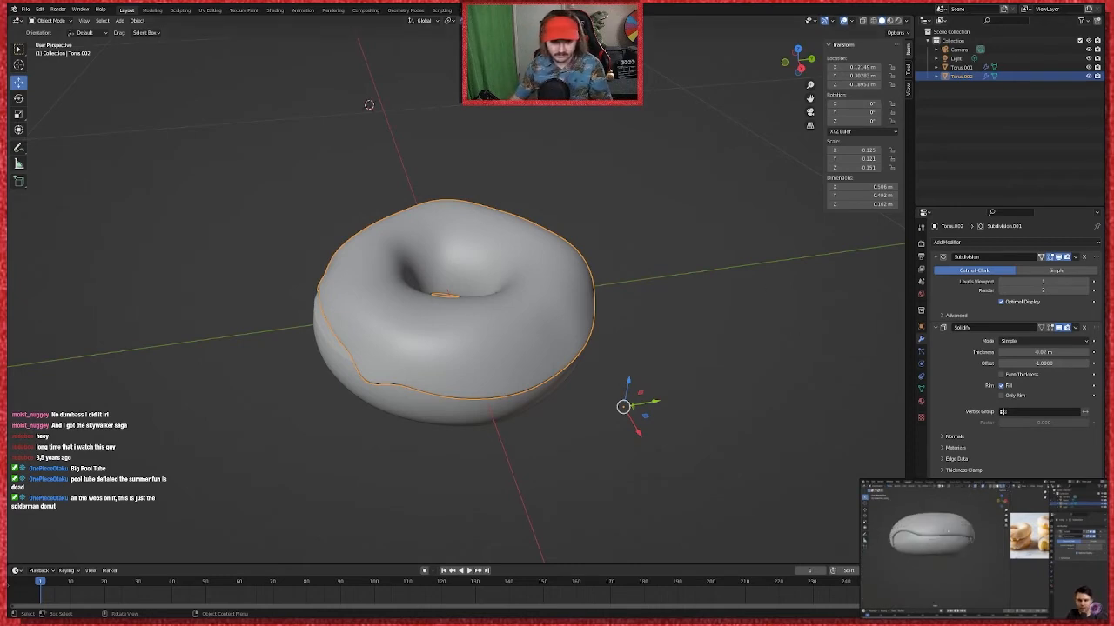
middle_drag(574, 235, 723, 270)
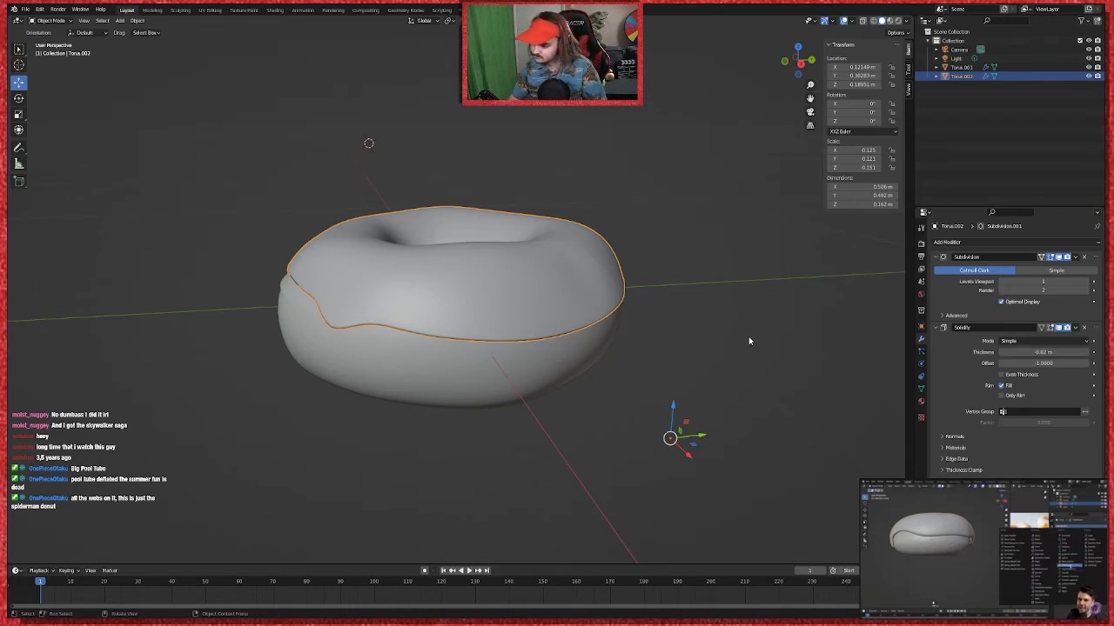
click(963, 243)
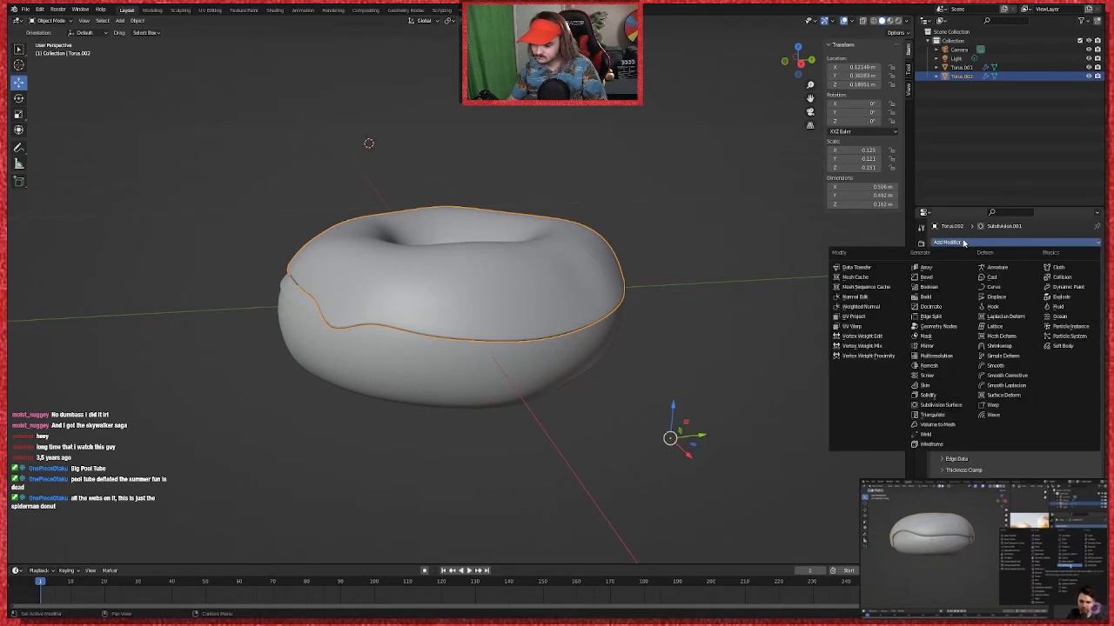
click(1003, 347)
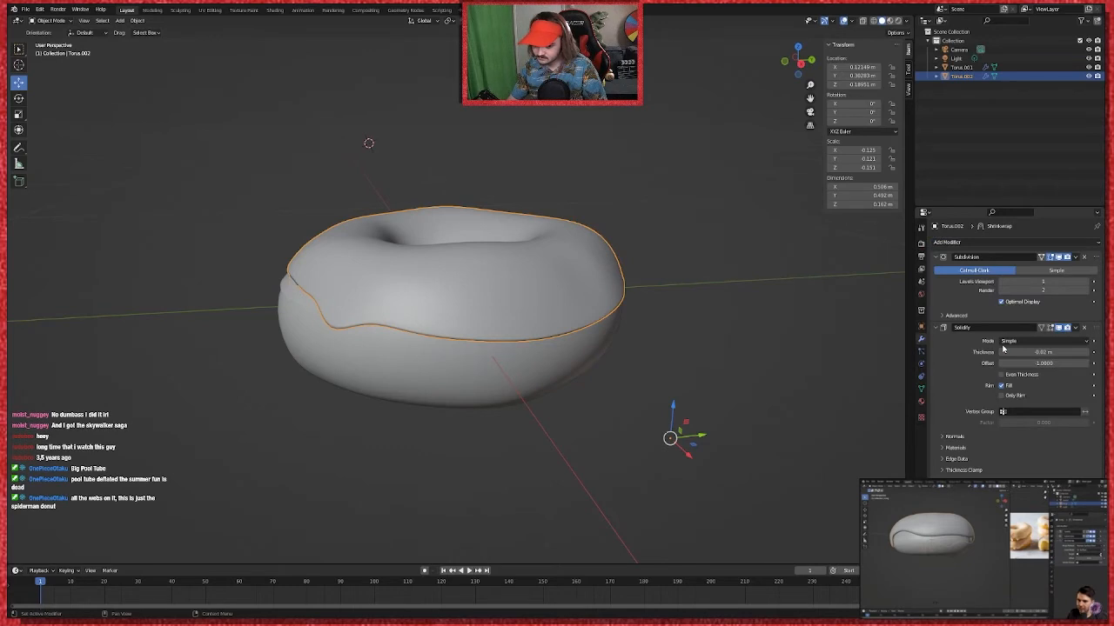
Step: Check the icing's edge from the side and replay the last five seconds of the tutorial video
scroll(758, 352, down, 2)
scroll(757, 352, up, 3)
middle_drag(769, 345, 671, 329)
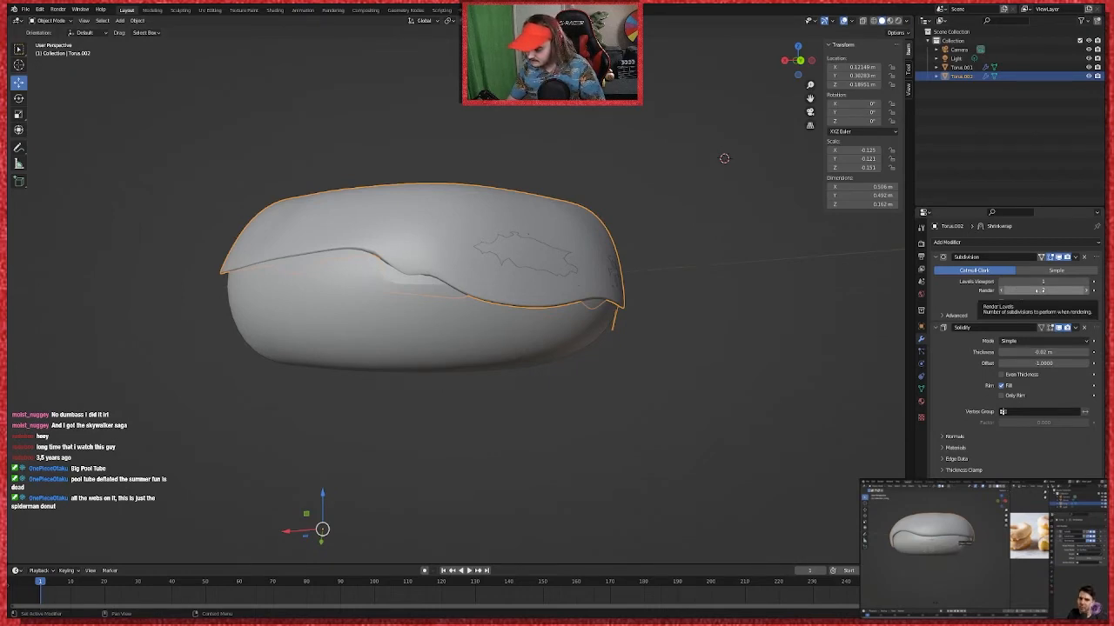
click(1014, 585)
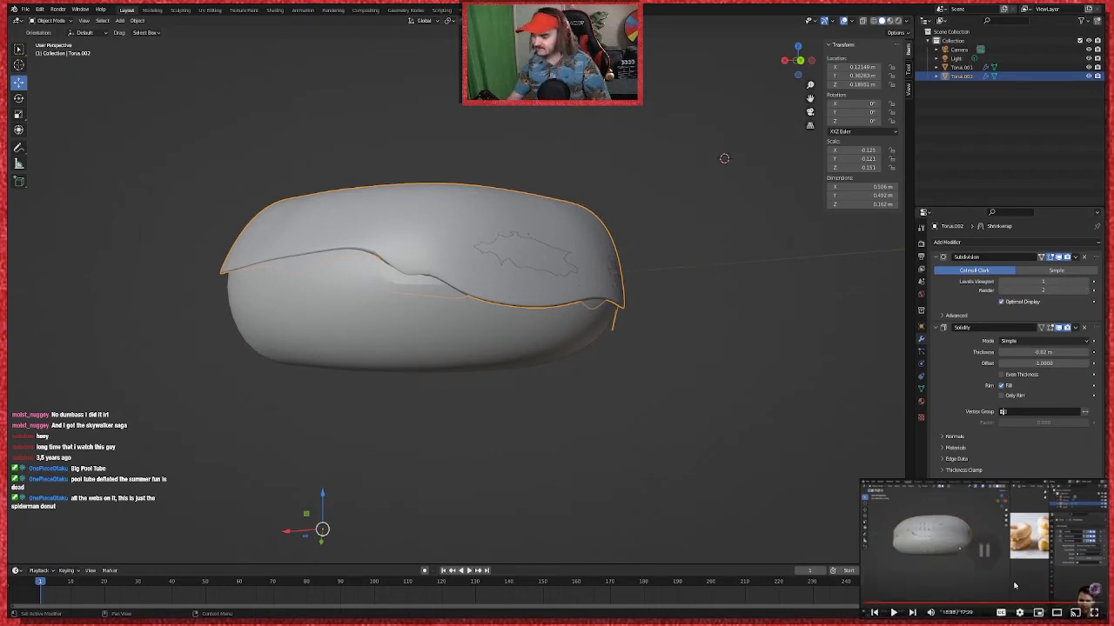
key(Left)
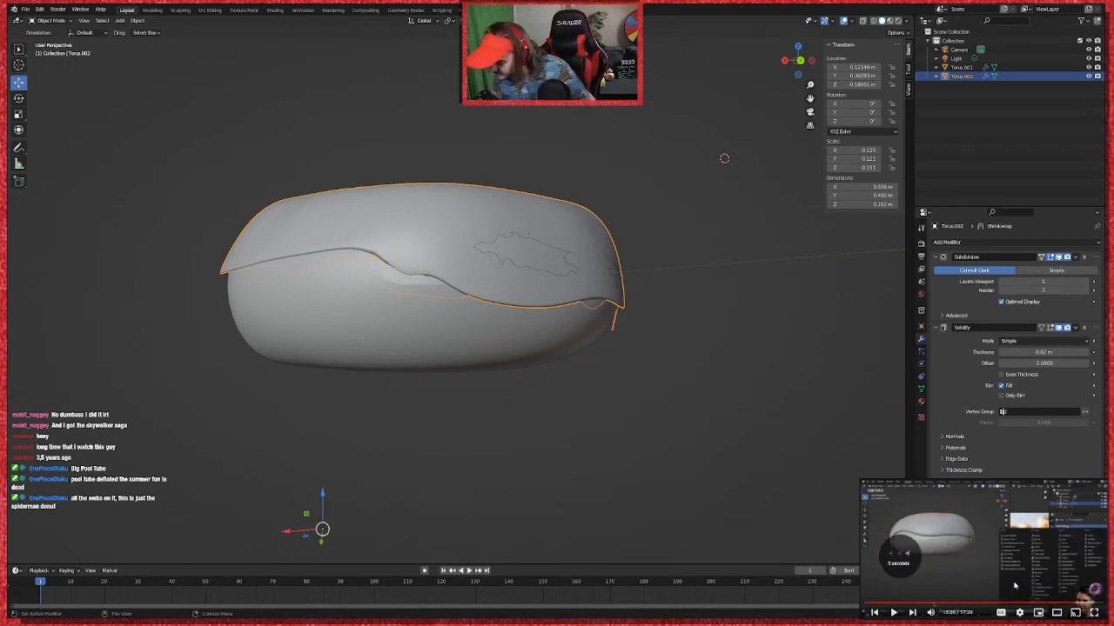
click(1015, 586)
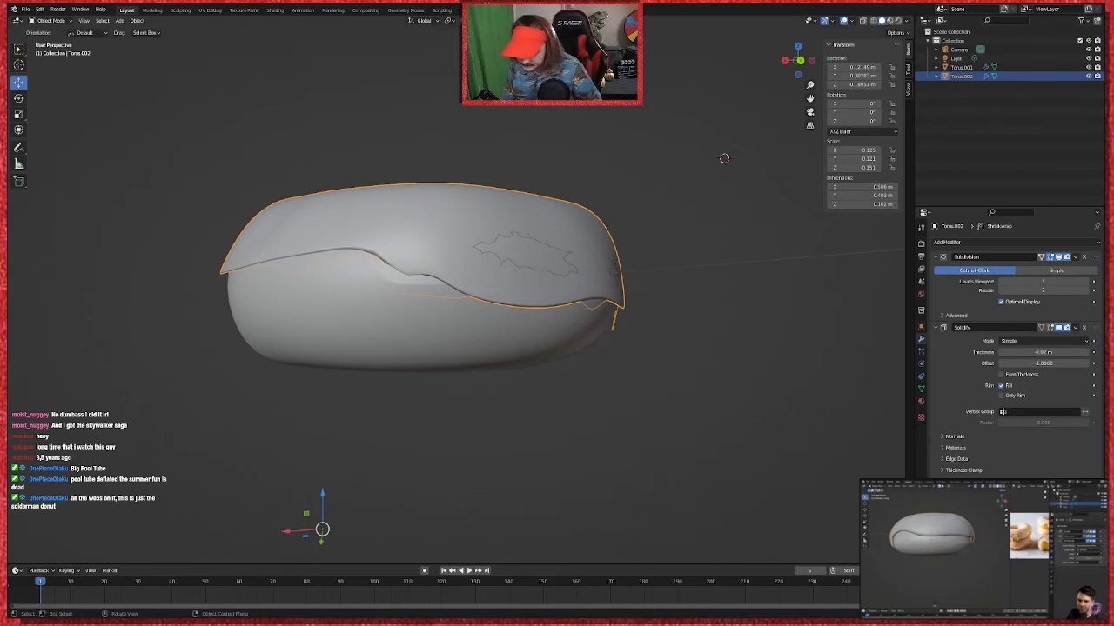
Step: Try to set the icing's Shrinkwrap target by sampling the icing's surface in the viewport, and reselect the icing
click(893, 267)
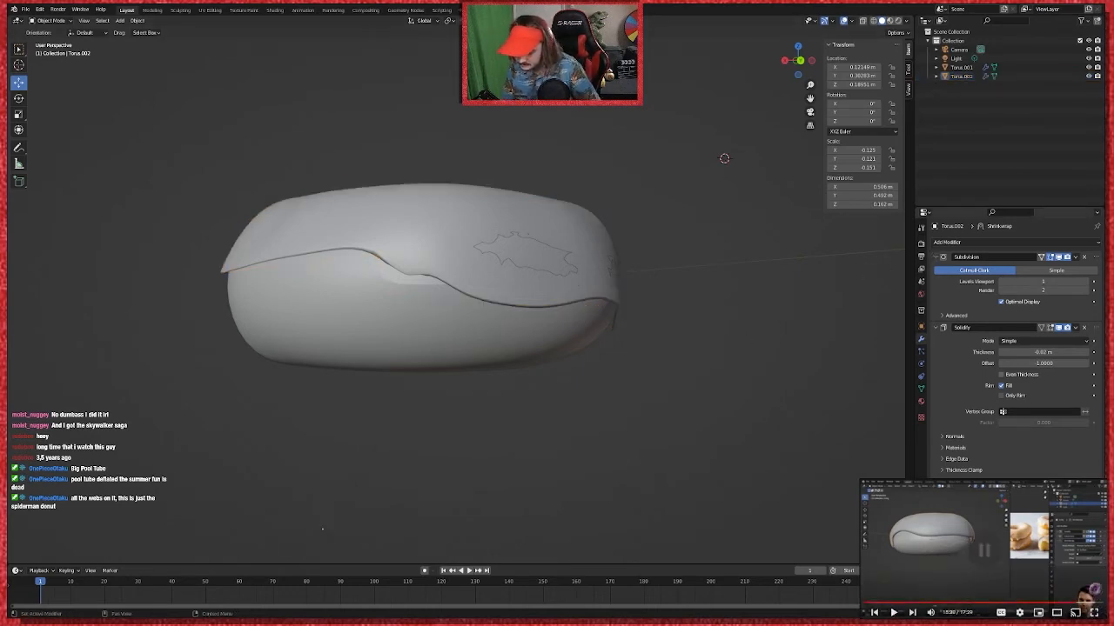
scroll(1013, 348, down, 1)
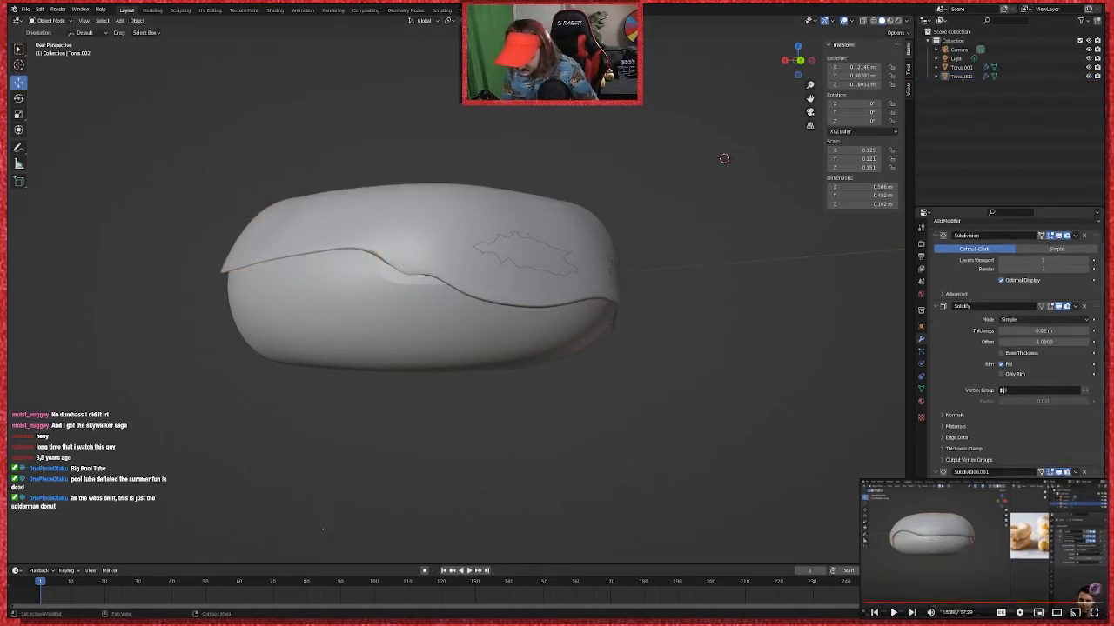
key(BackSpace)
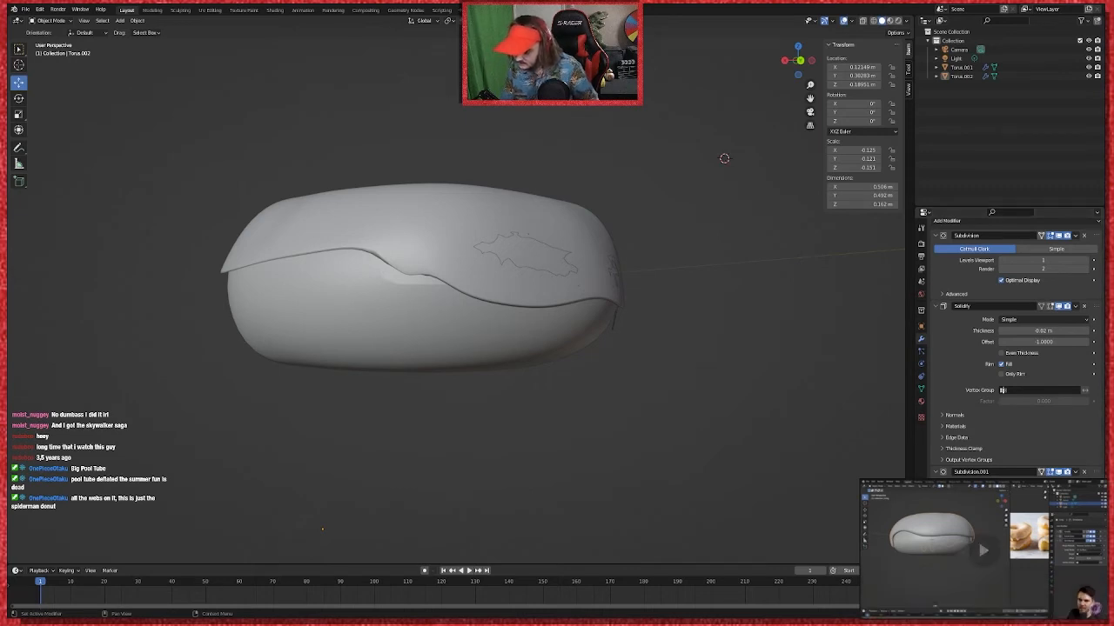
click(1085, 576)
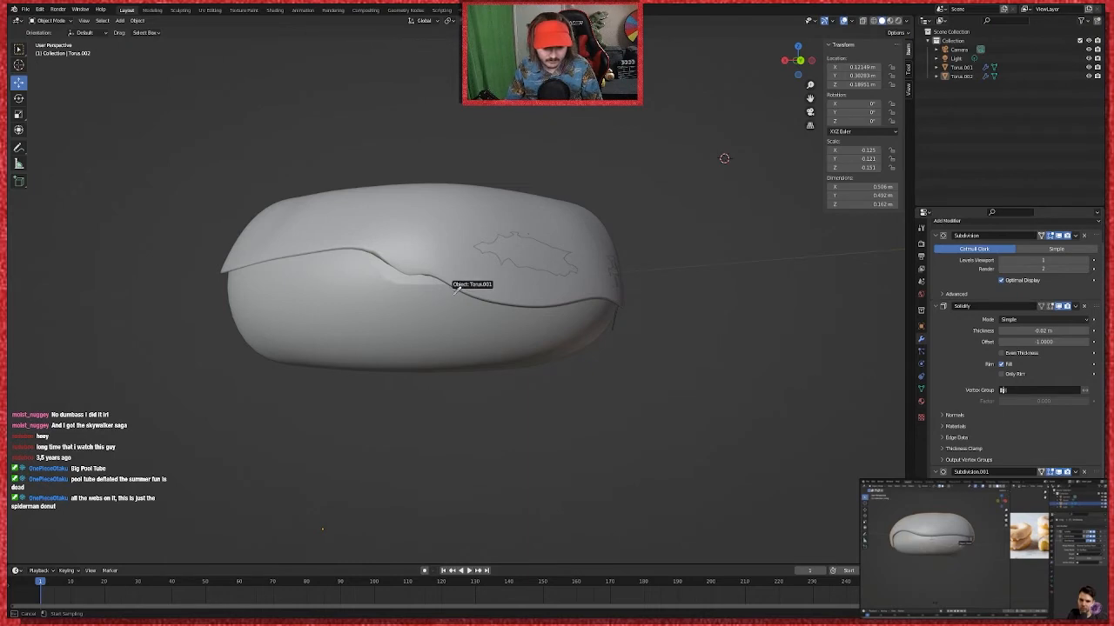
click(459, 250)
click(437, 206)
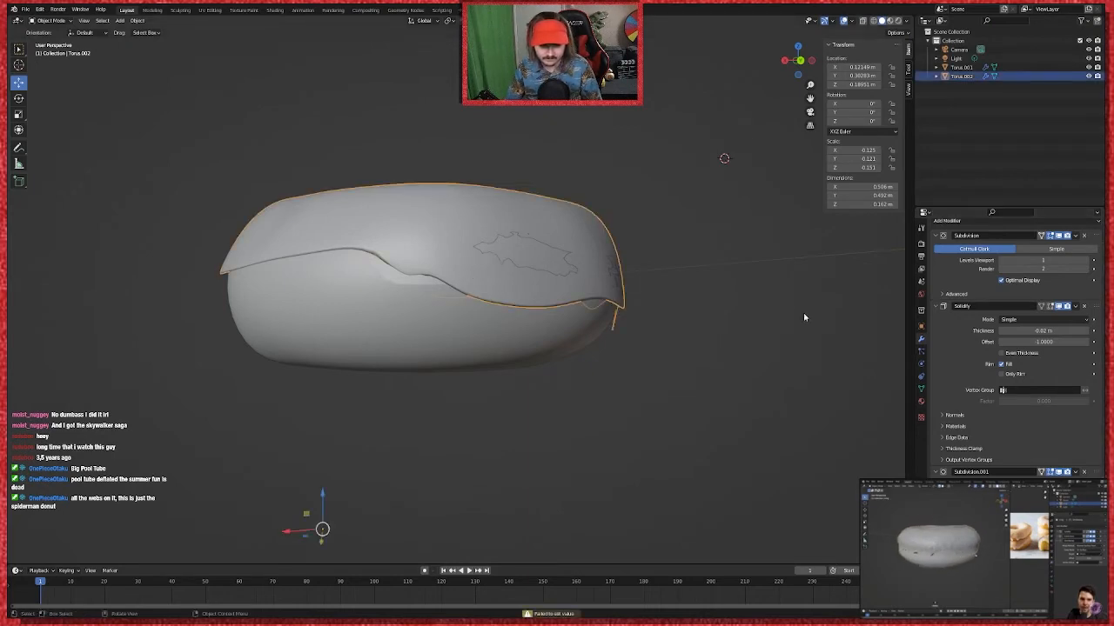
Step: Set the icing's Shrinkwrap target to the donut base by sampling the base in the viewport
click(1085, 575)
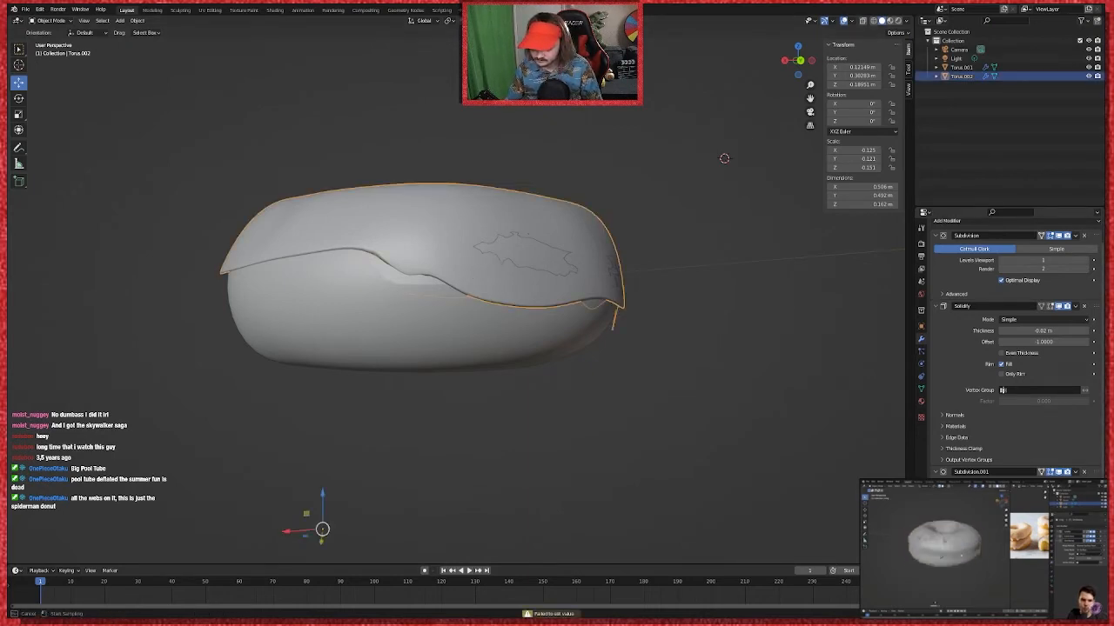
click(526, 258)
middle_drag(626, 252, 653, 325)
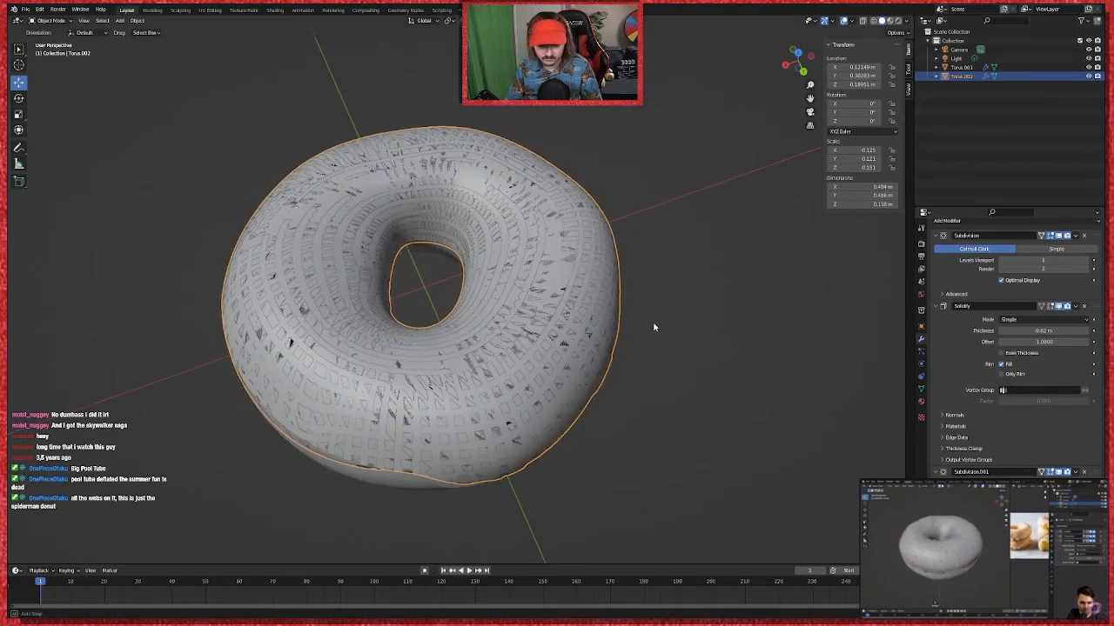
middle_drag(653, 325, 658, 256)
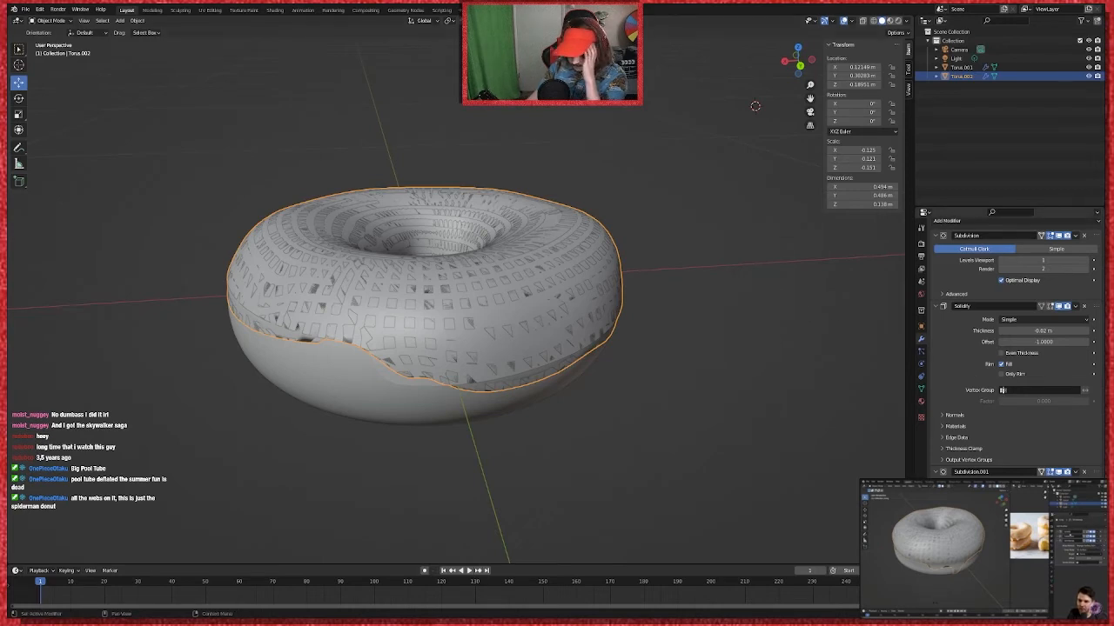
Step: Collapse the settings of all four modifiers in the icing's modifier stack
scroll(1002, 389, up, 1)
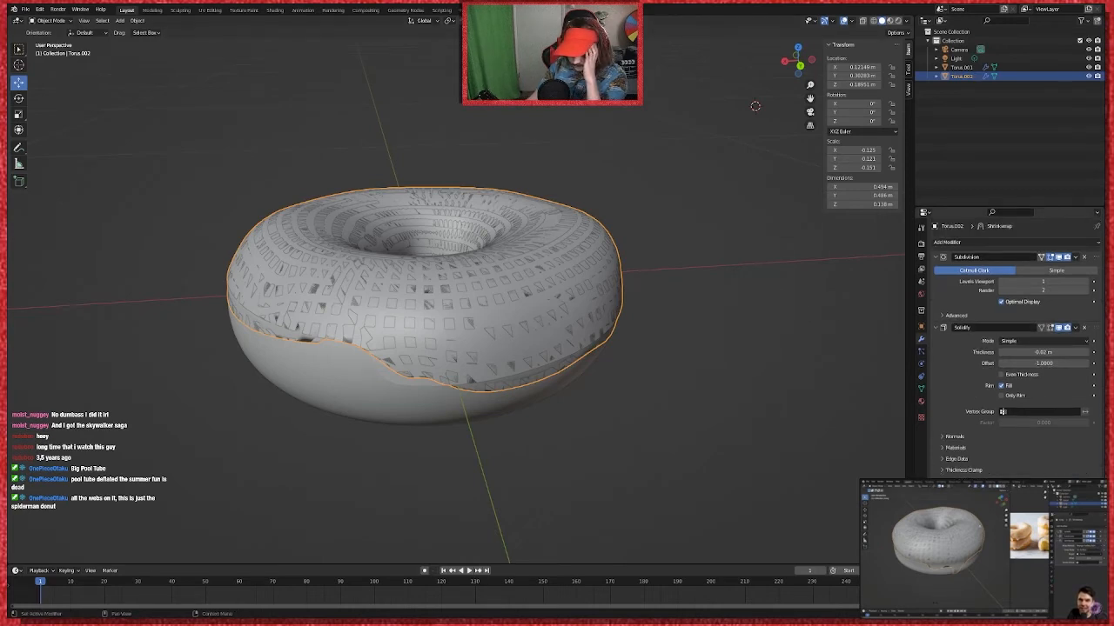
click(948, 315)
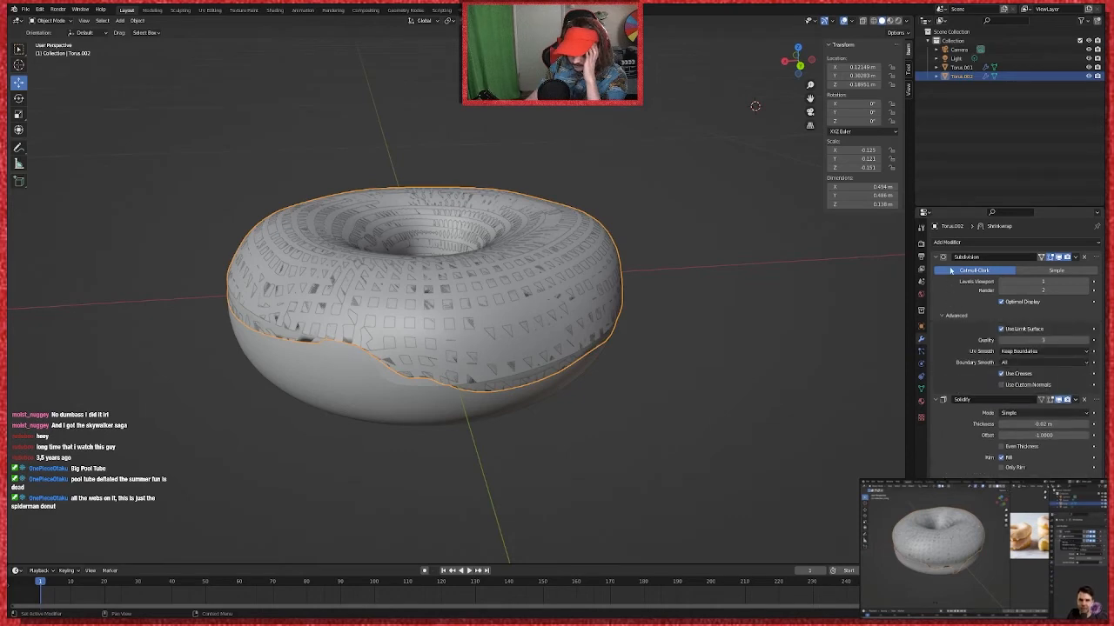
scroll(1001, 265, down, 10)
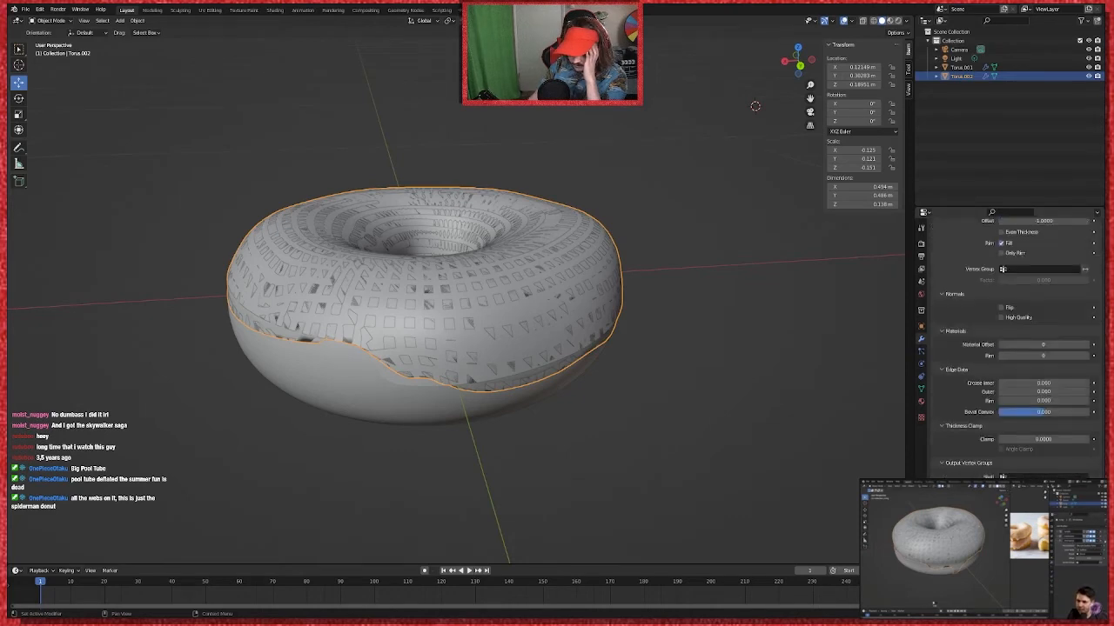
scroll(1014, 348, up, 5)
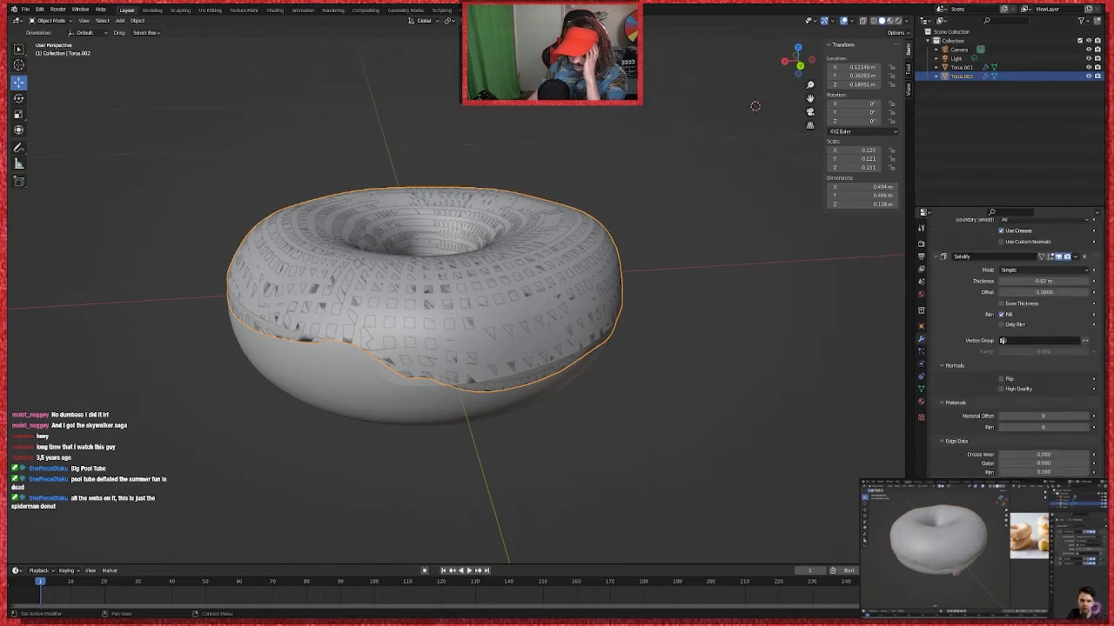
scroll(1002, 376, down, 3)
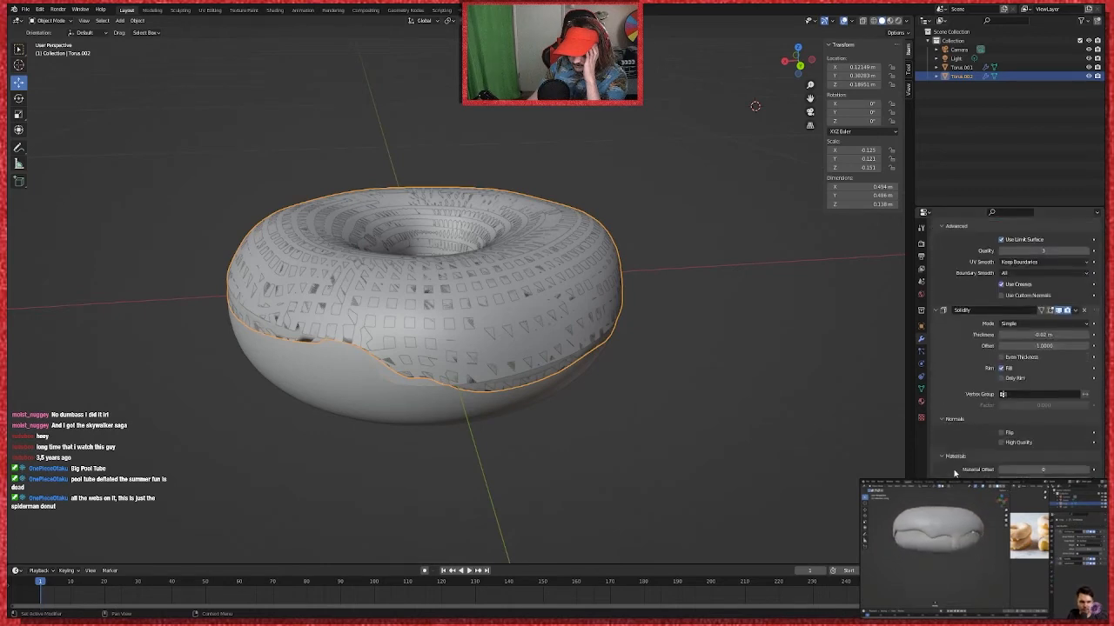
scroll(954, 473, down, 7)
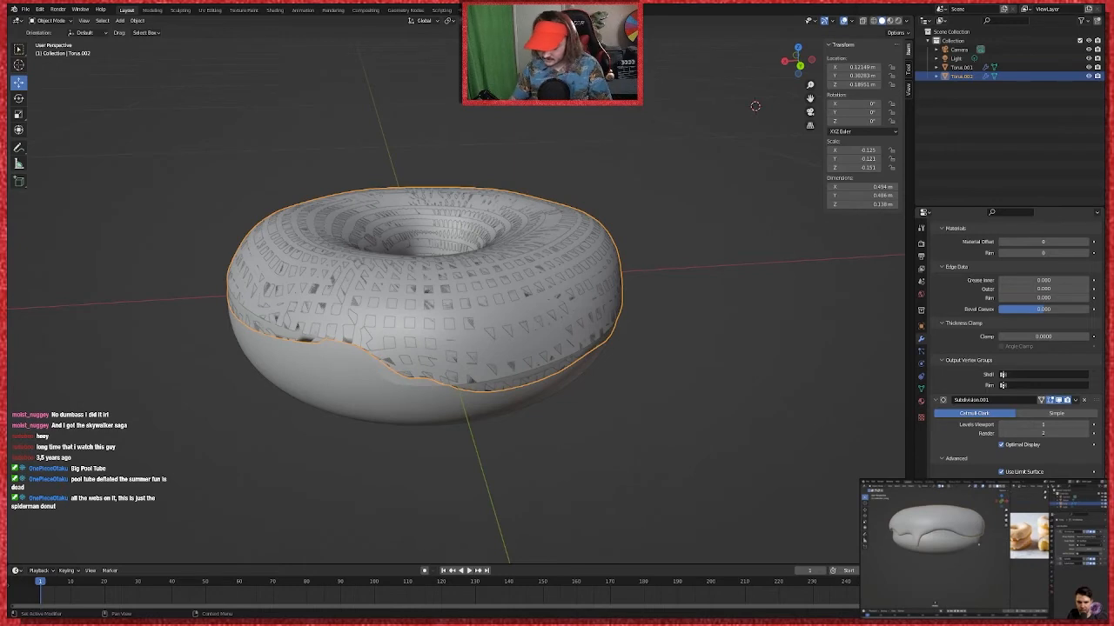
scroll(1010, 348, up, 3)
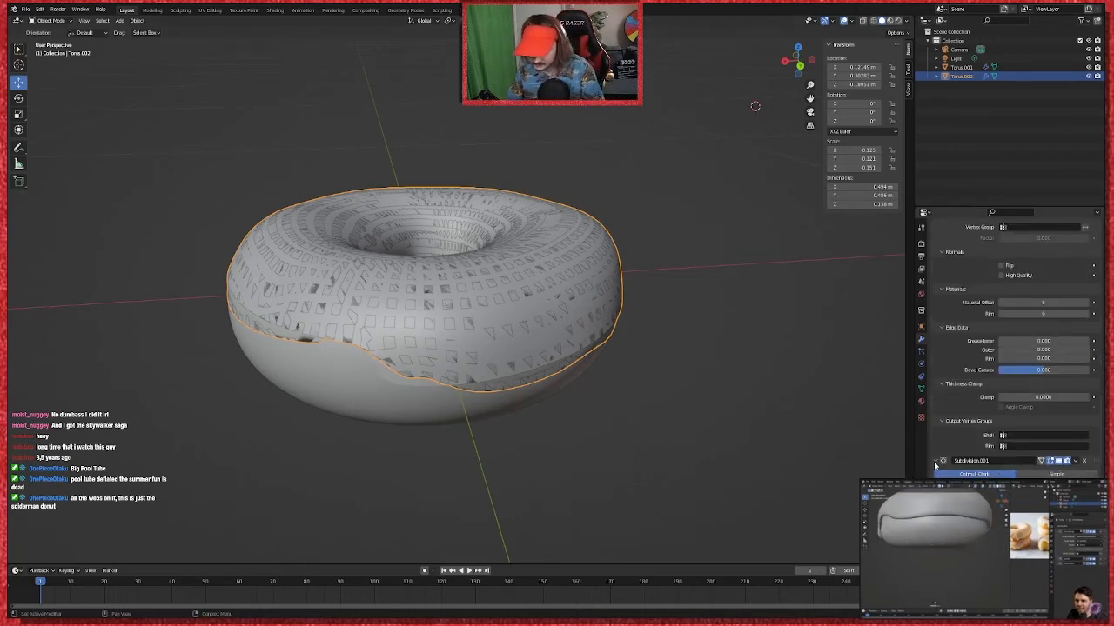
scroll(930, 461, up, 6)
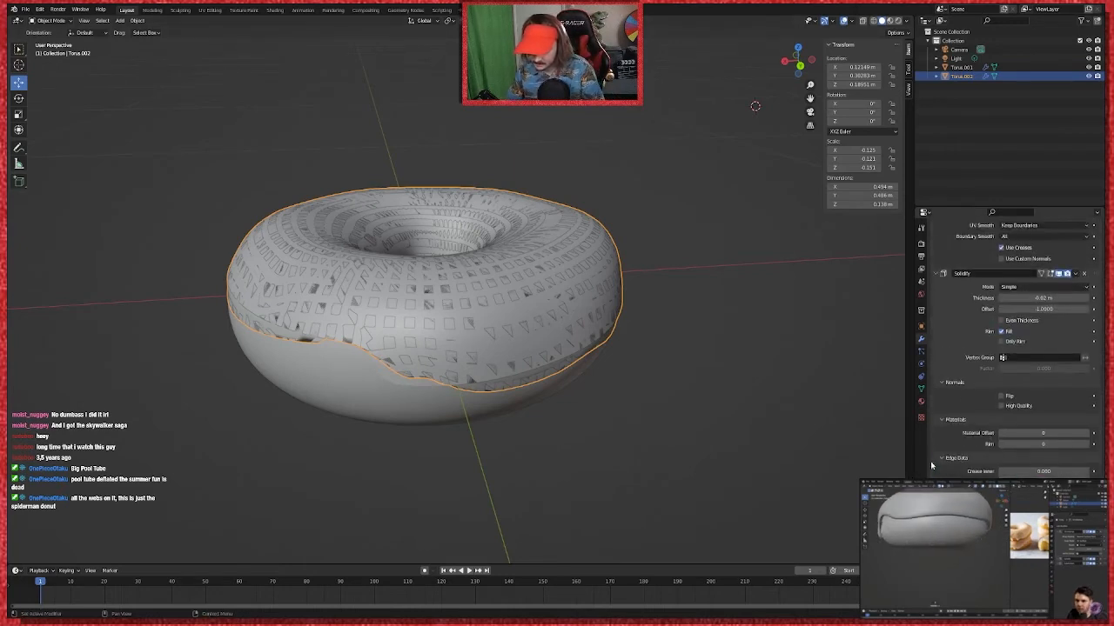
click(936, 275)
click(936, 259)
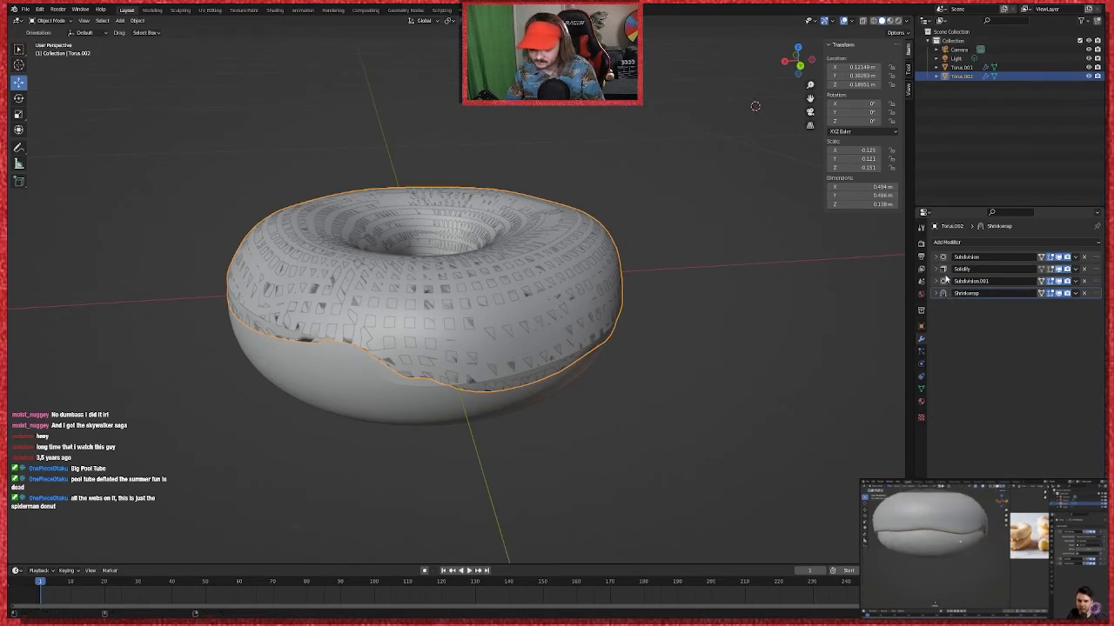
Step: Rewind the tutorial video by one short skip and resume playback
click(897, 576)
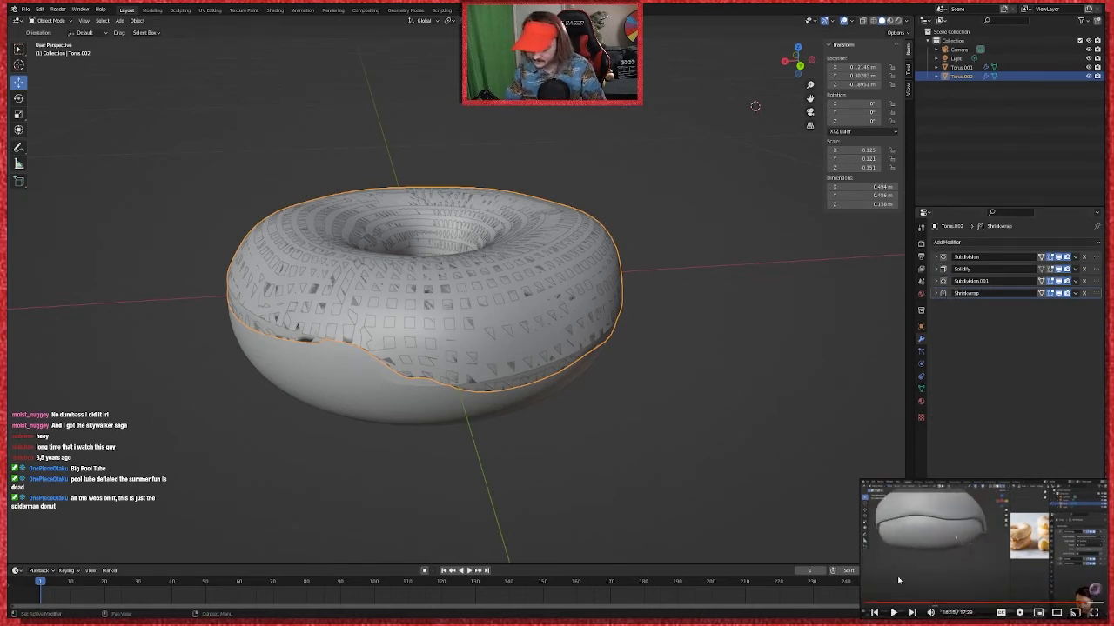
key(Left)
click(899, 580)
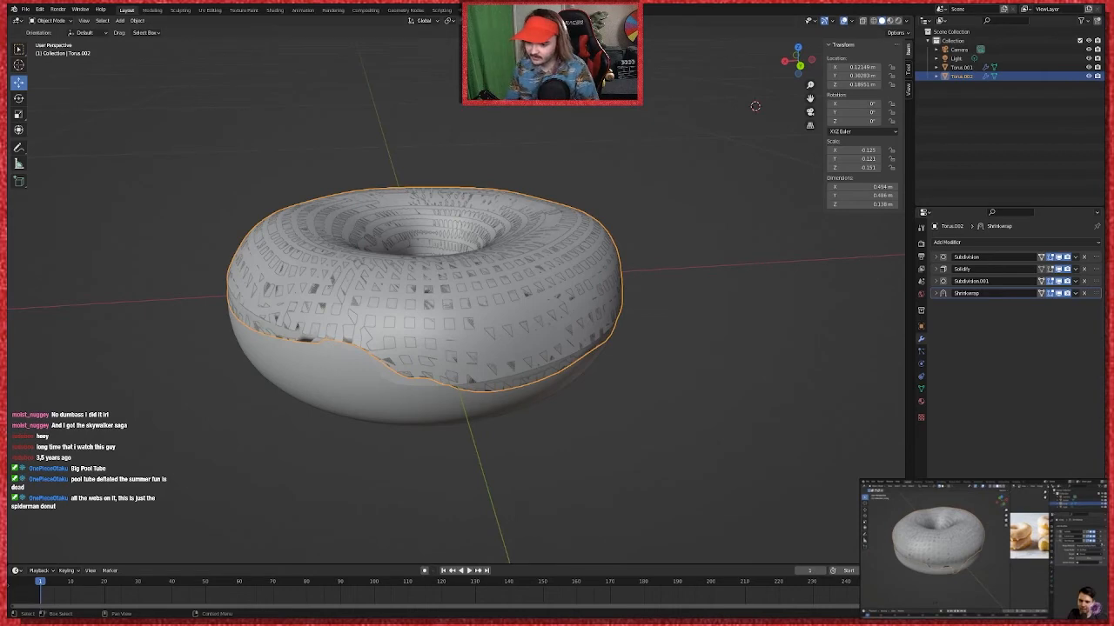
Step: Move the Shrinkwrap modifier to the top of the icing's modifier stack and check the icing's surface from several sides
drag(1095, 294, 1093, 255)
middle_drag(714, 275, 720, 307)
key(Tab)
key(Tab)
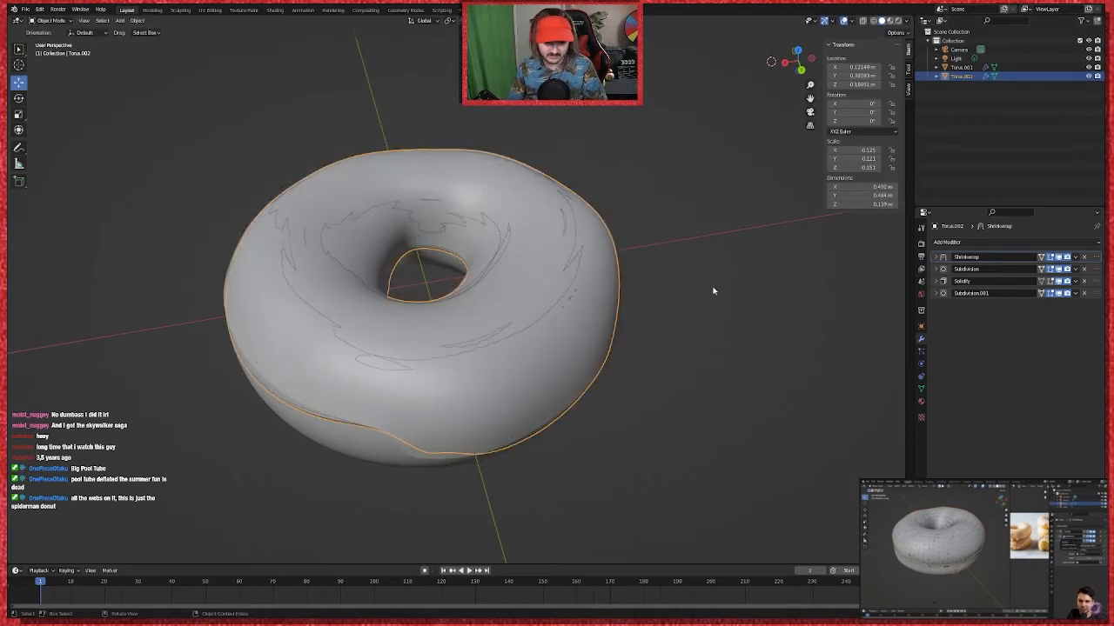
middle_drag(699, 275, 528, 261)
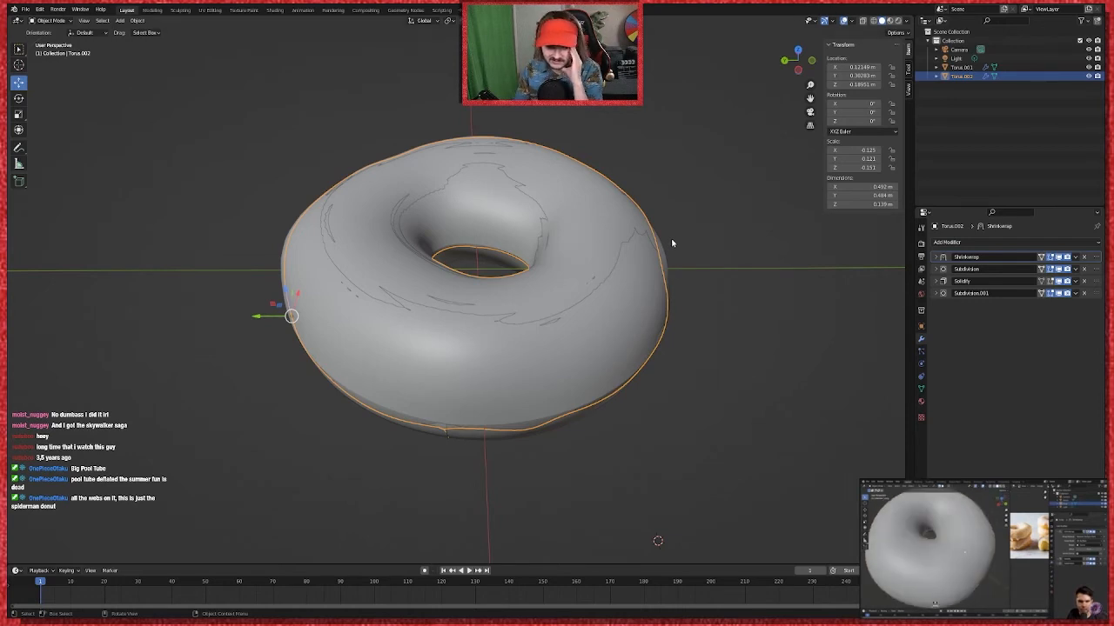
middle_drag(679, 239, 686, 264)
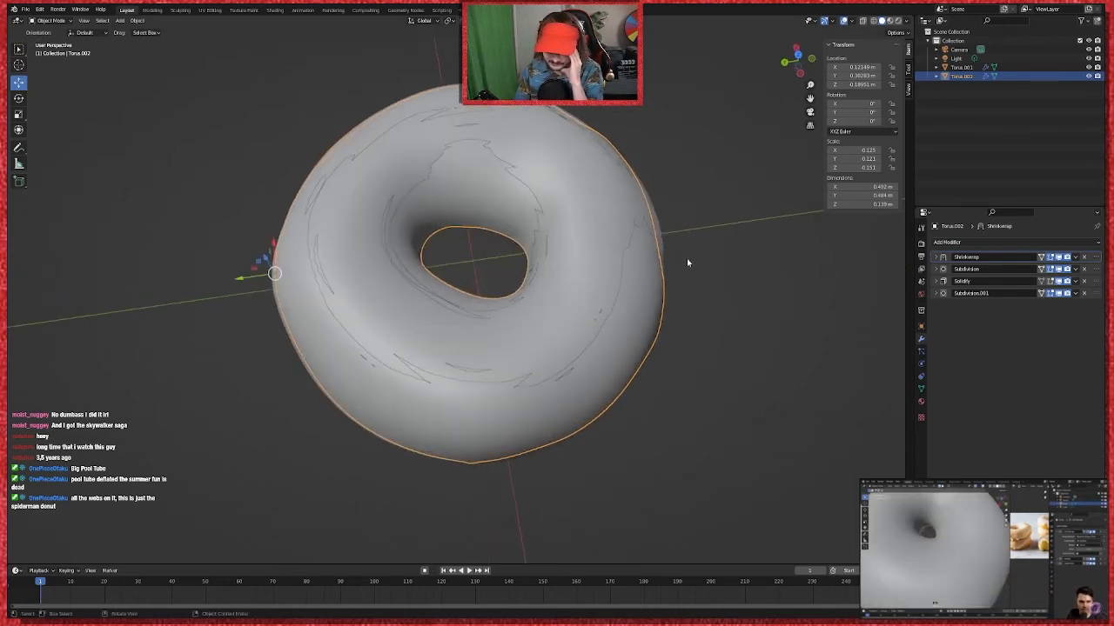
scroll(687, 258, down, 2)
key(Tab)
key(Tab)
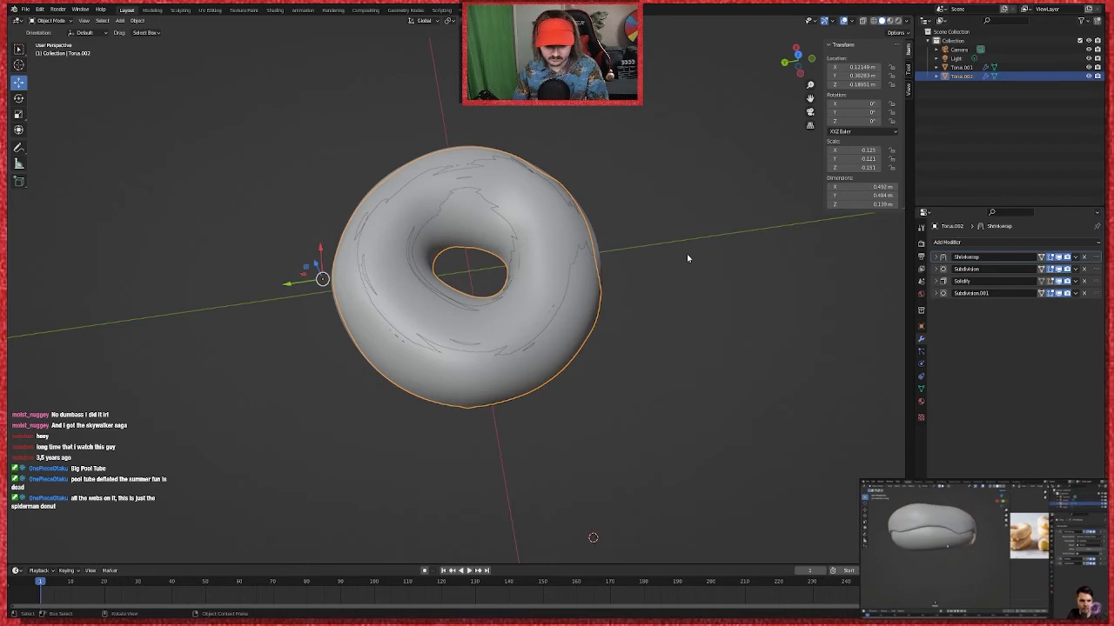
Step: Deselect the icing and move its Shrinkwrap modifier between the first Subdivision and the Solidify modifier
click(677, 267)
middle_drag(677, 267, 381, 236)
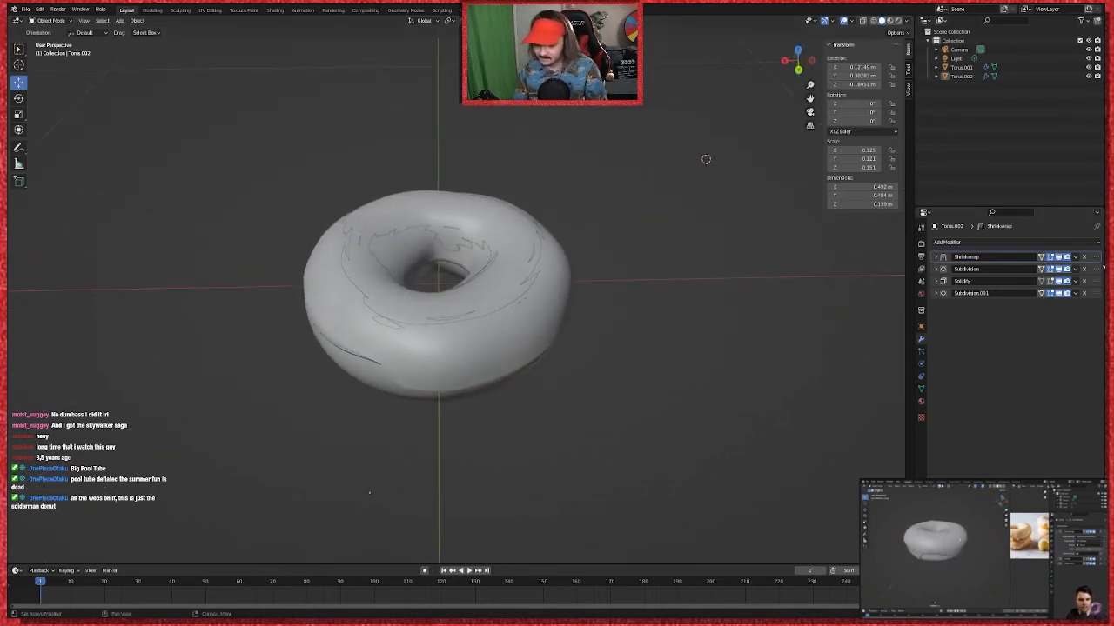
drag(1100, 258, 1096, 276)
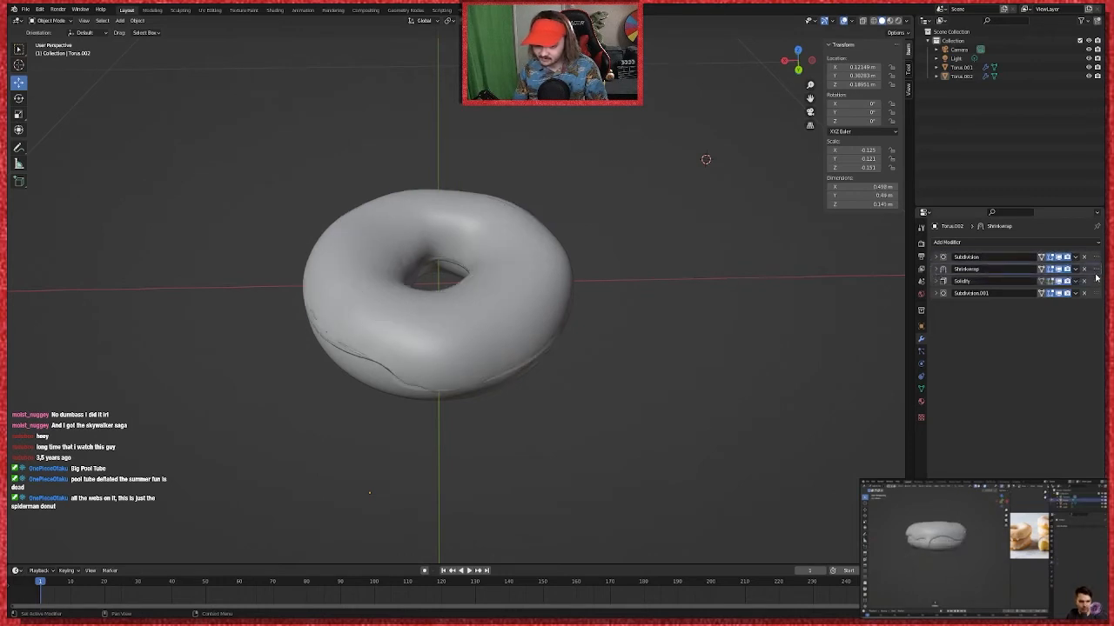
middle_drag(803, 271, 329, 275)
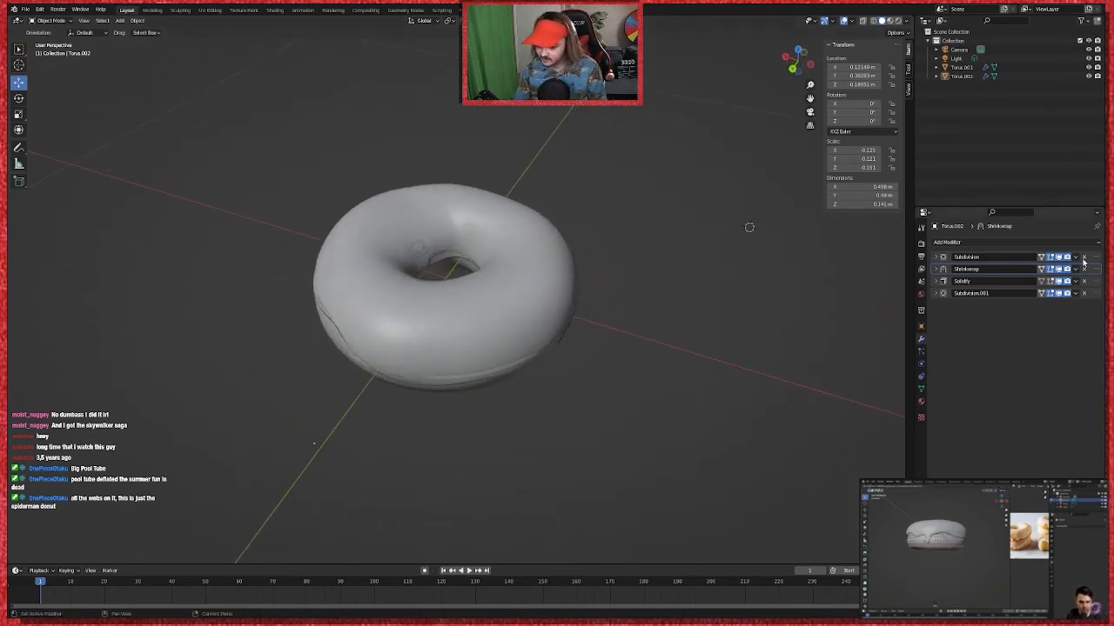
Step: Try the Shrinkwrap modifier below Solidify, and return it to its place above Solidify
drag(1093, 270, 1094, 282)
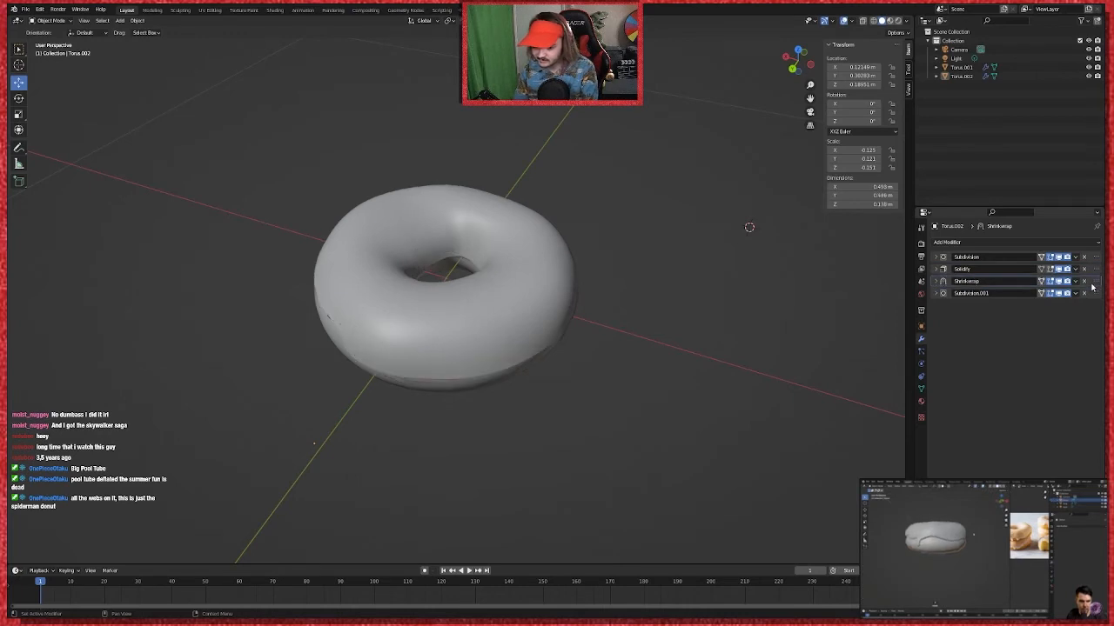
middle_drag(722, 280, 515, 266)
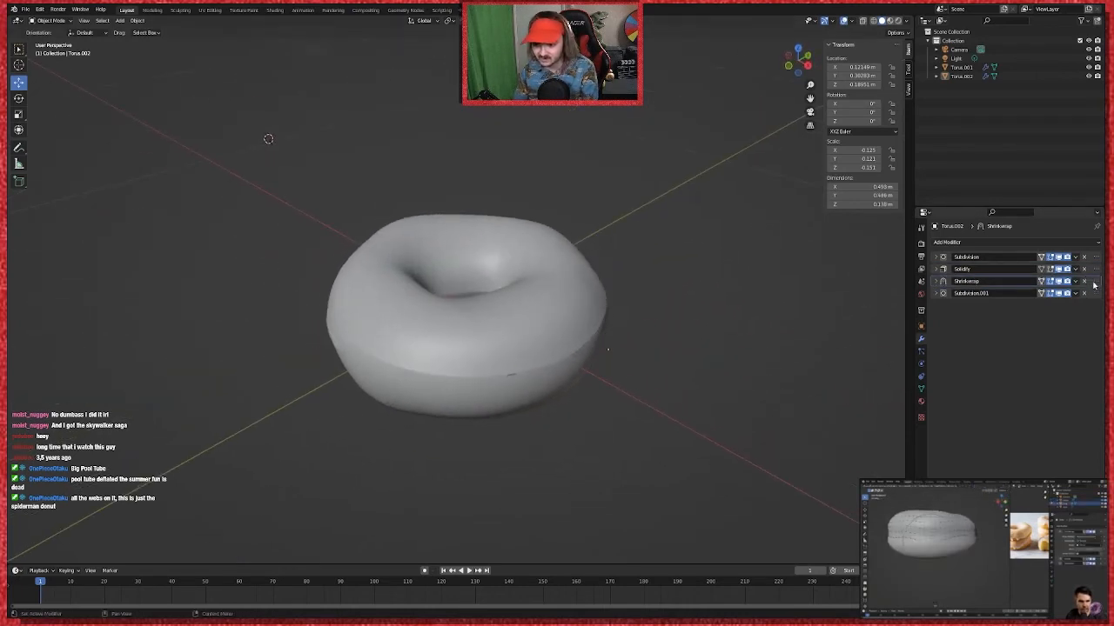
drag(1095, 283, 1094, 269)
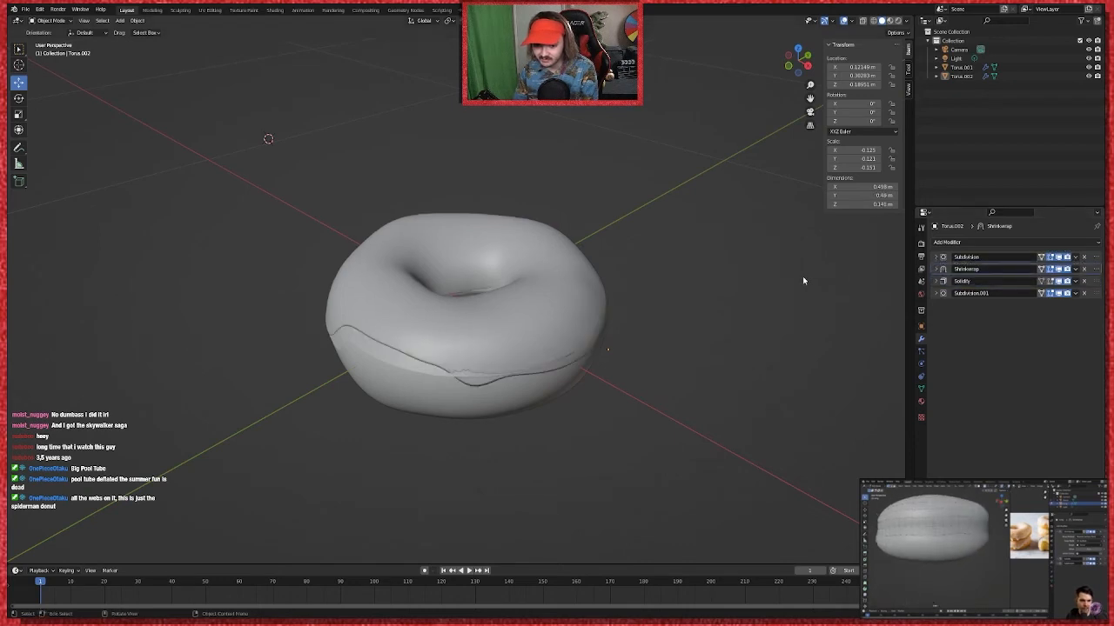
middle_drag(803, 276, 756, 266)
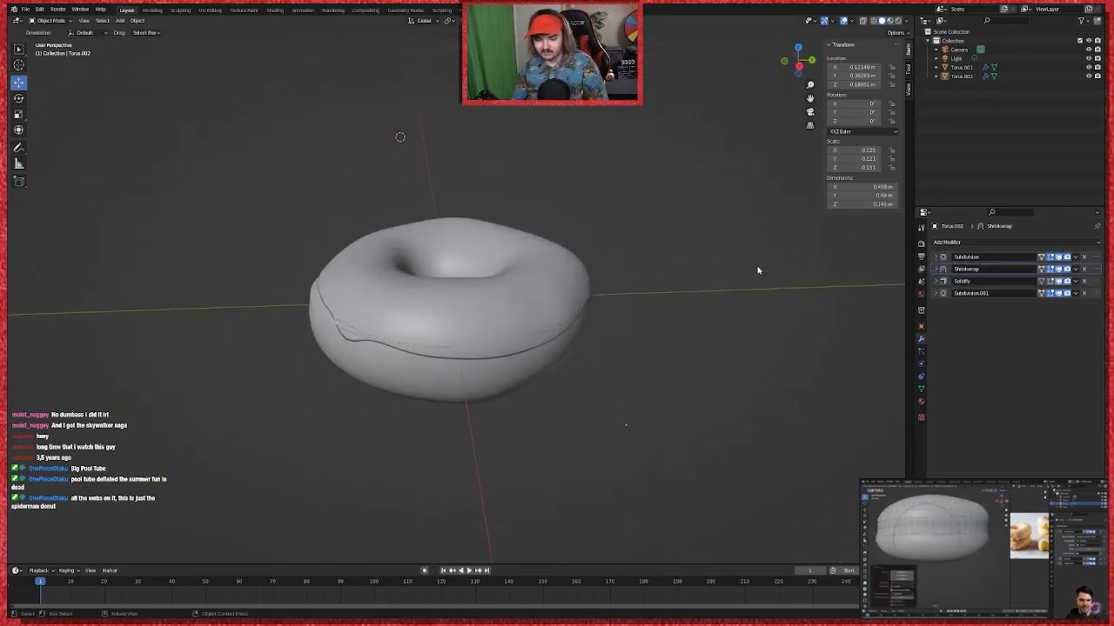
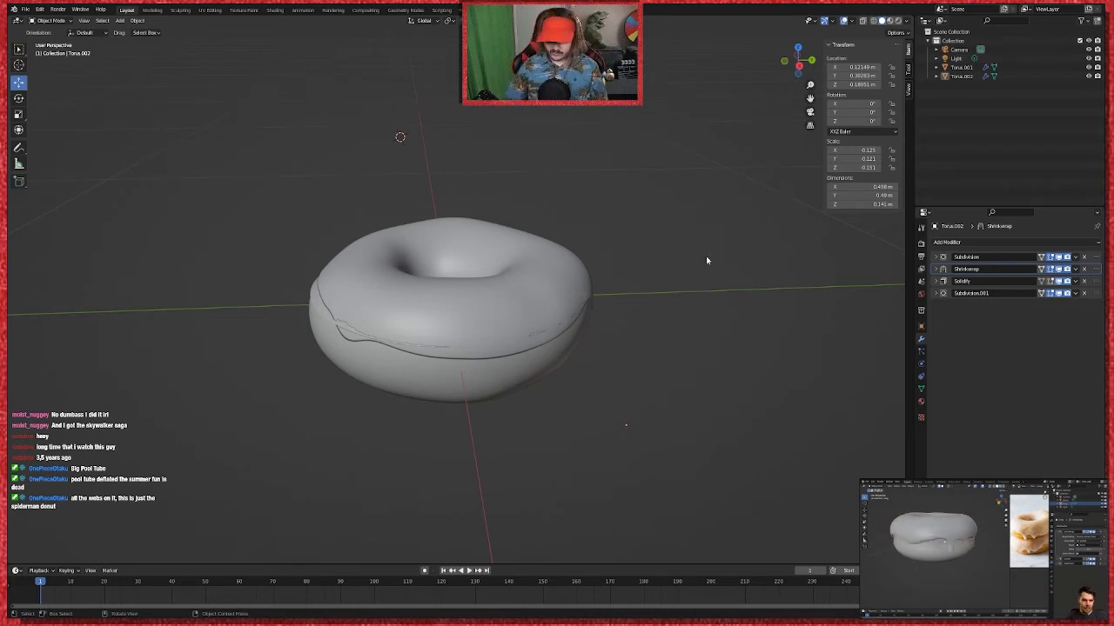
Step: Inspect the icing's edge around the donut and delete the second Subdivision modifier at the end of the icing's stack
scroll(723, 235, up, 2)
scroll(721, 239, down, 2)
middle_drag(739, 190, 572, 221)
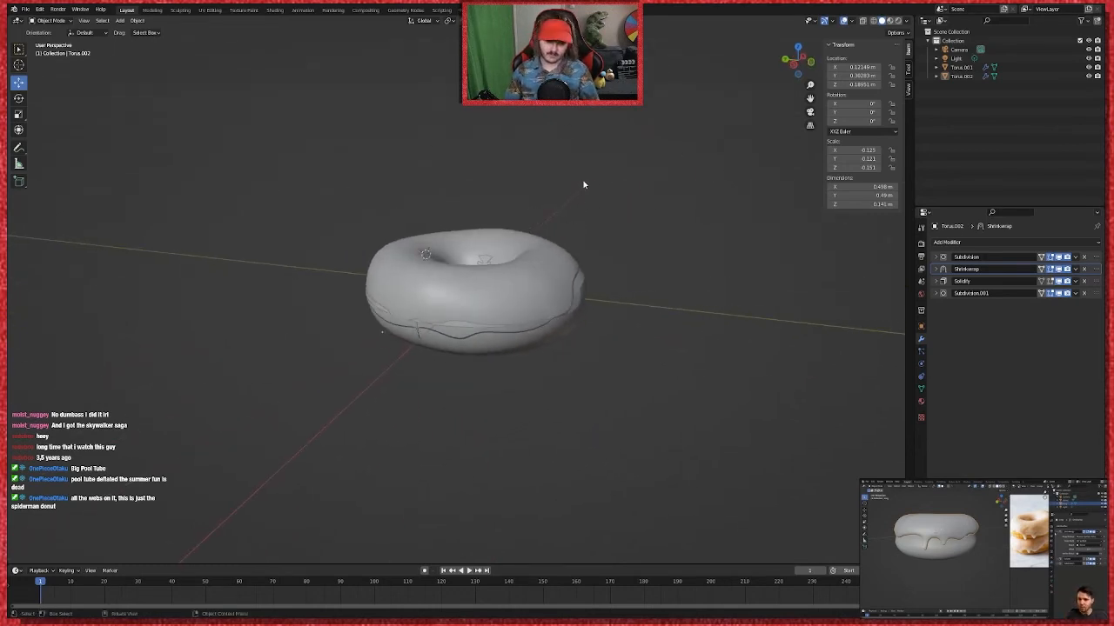
scroll(583, 184, up, 1)
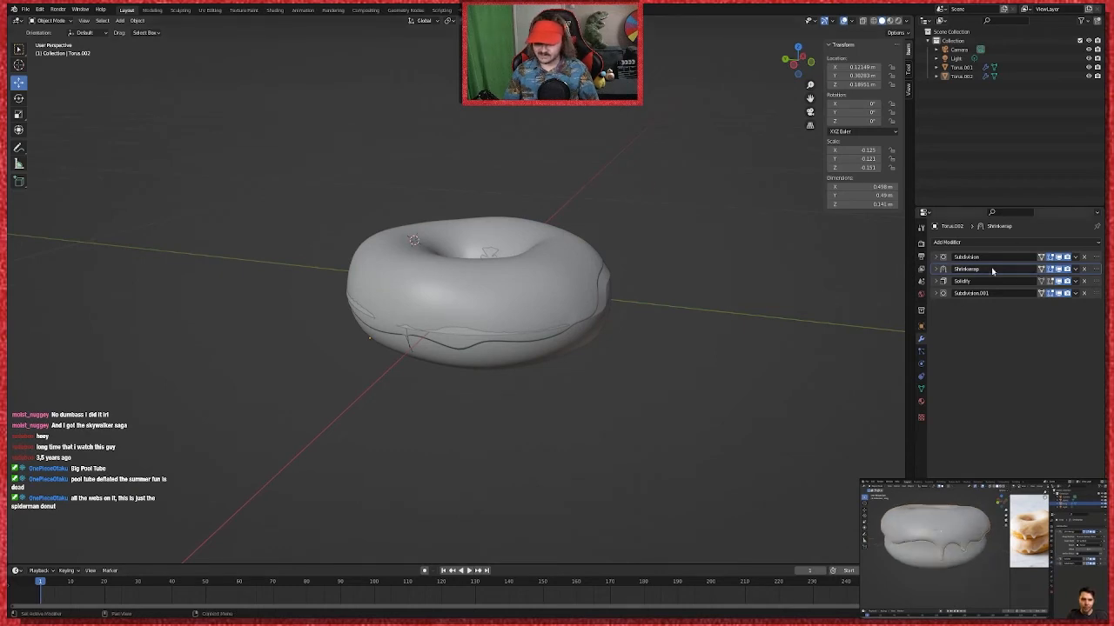
mouse_move(1097, 271)
mouse_down()
mouse_move(1093, 256)
mouse_move(1095, 270)
mouse_up()
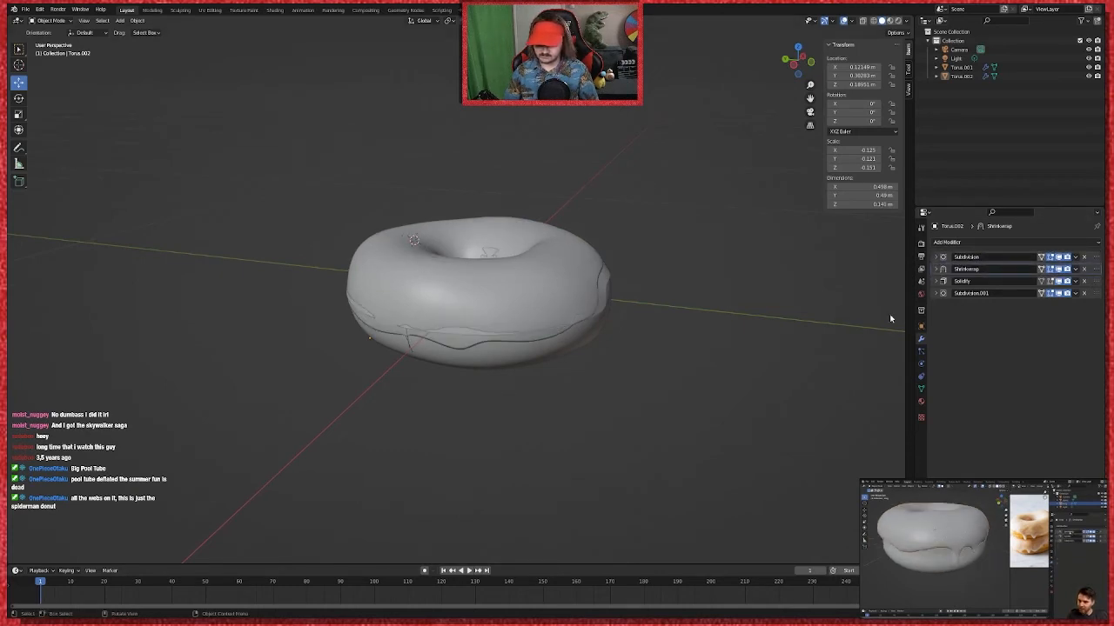
middle_drag(743, 346, 801, 365)
scroll(797, 360, down, 1)
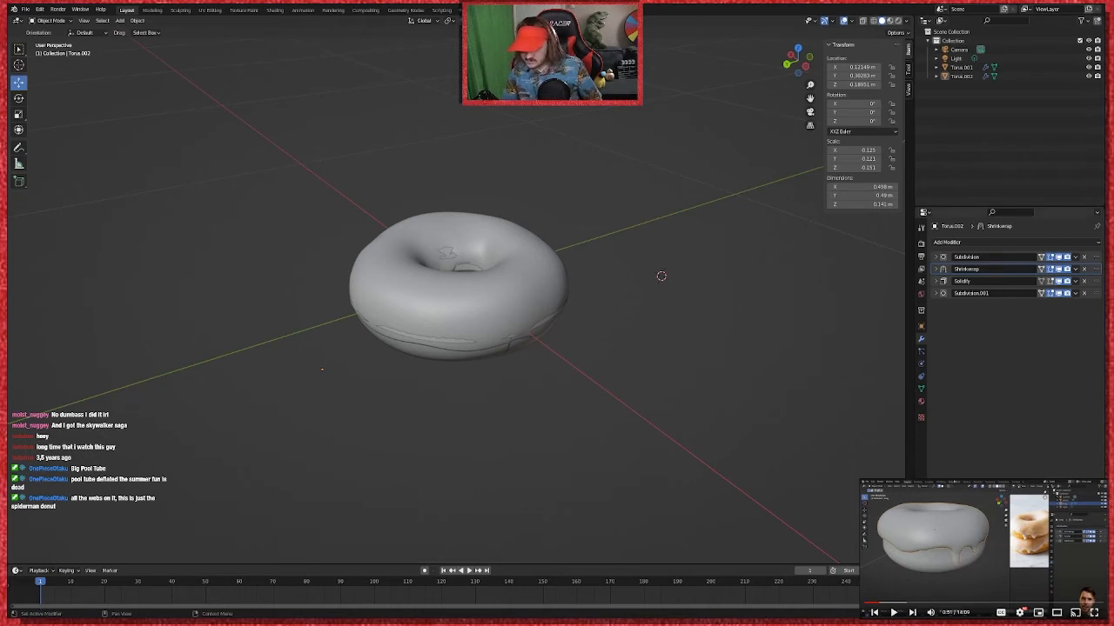
click(1083, 294)
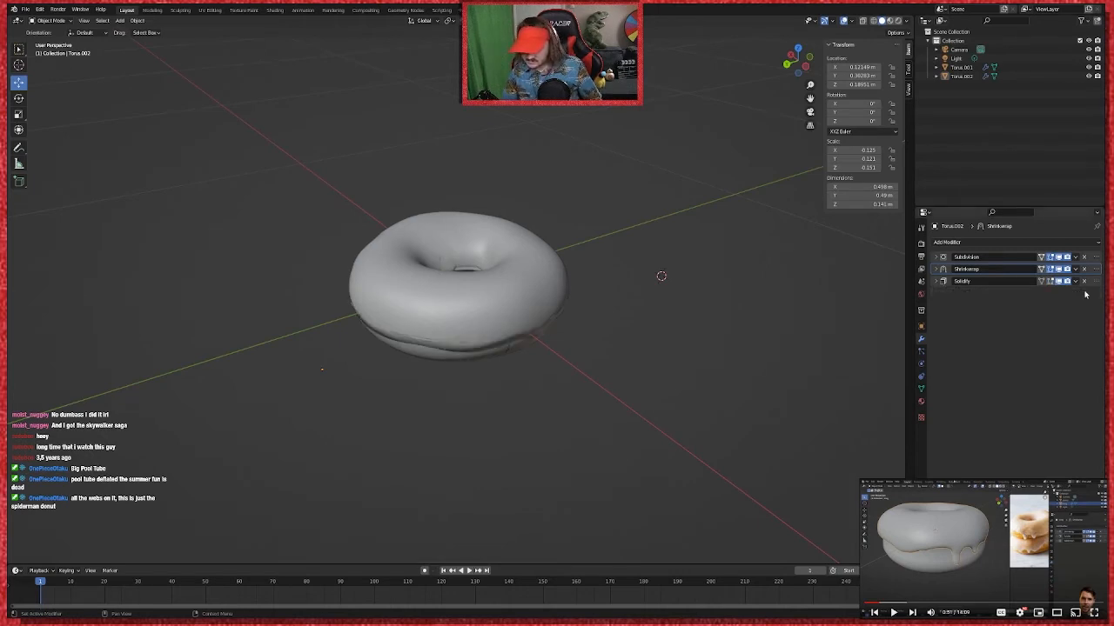
middle_drag(586, 390, 657, 257)
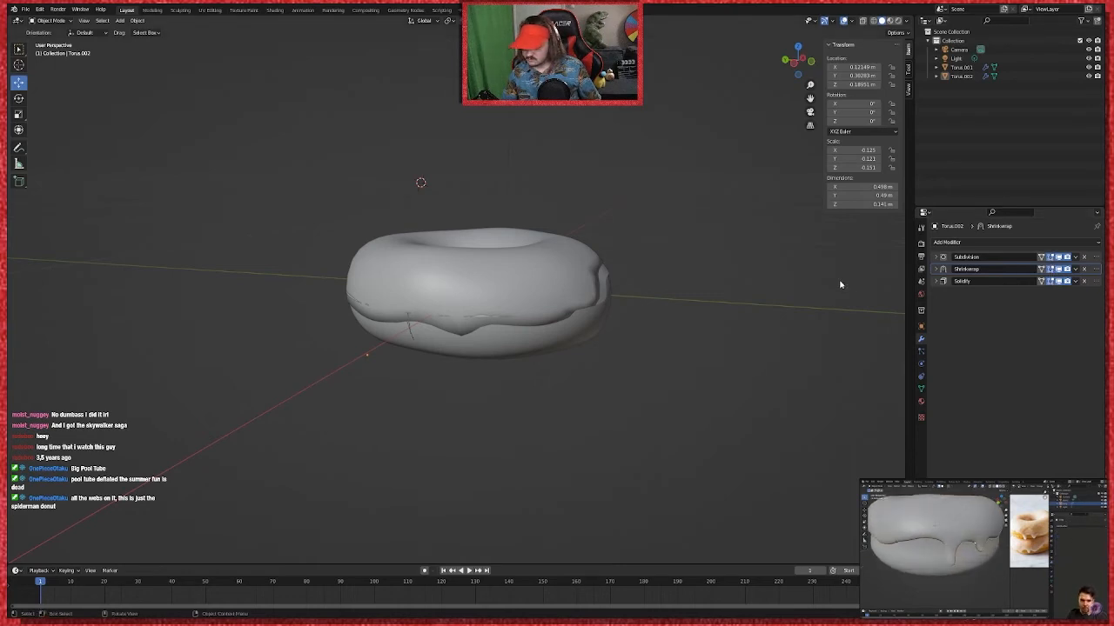
Step: Hide the icing, select the bare donut base, and show the icing again
click(547, 254)
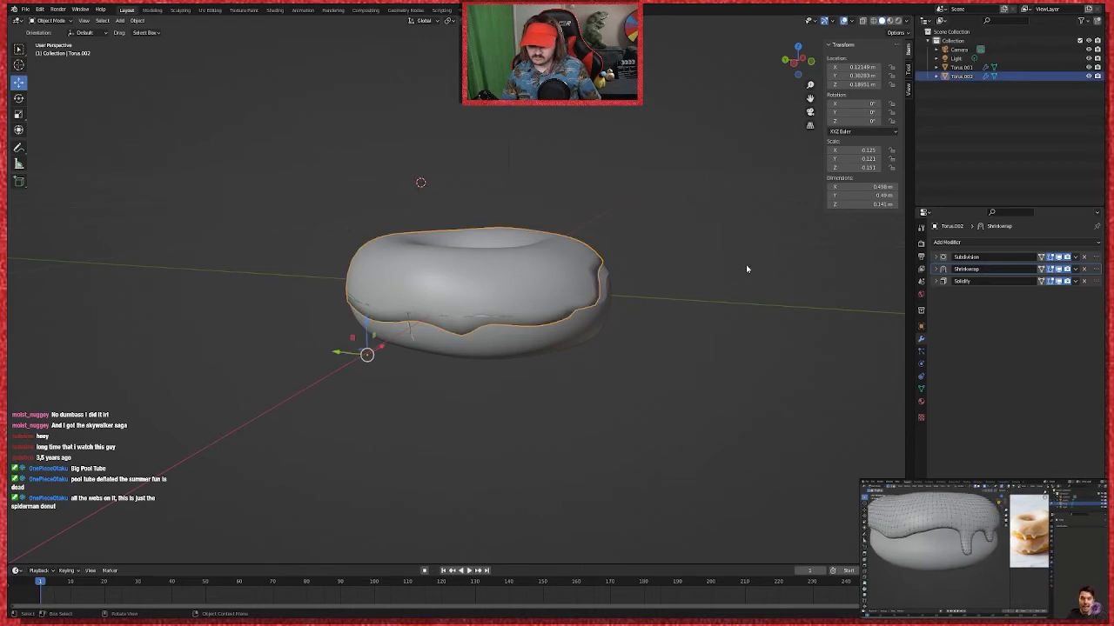
click(1088, 77)
click(1088, 79)
click(1089, 79)
middle_drag(759, 319, 522, 298)
click(497, 247)
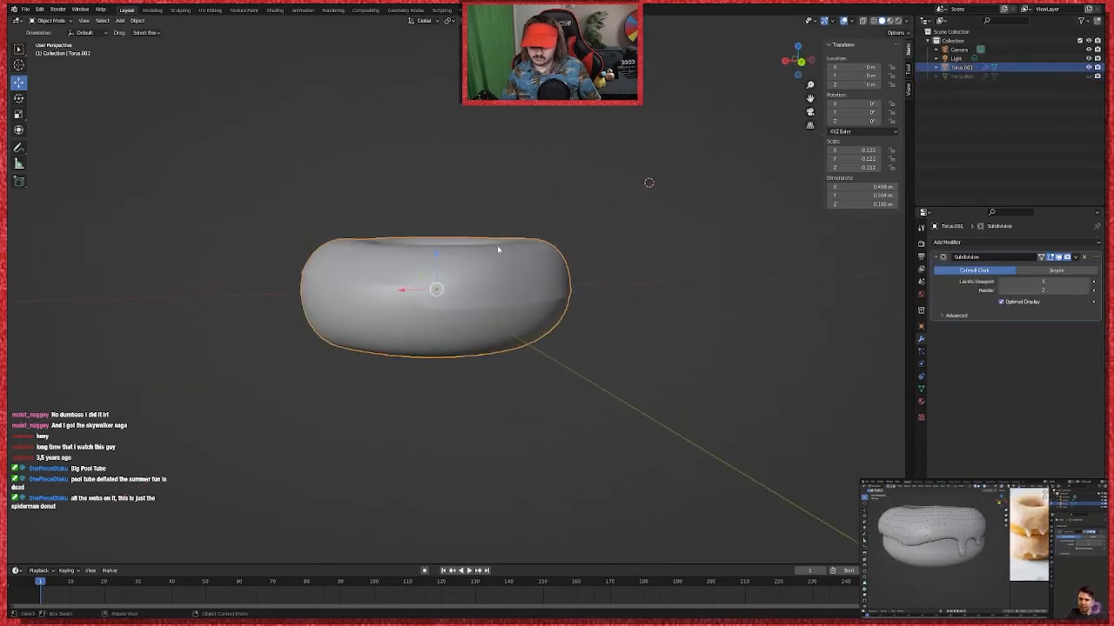
click(1088, 76)
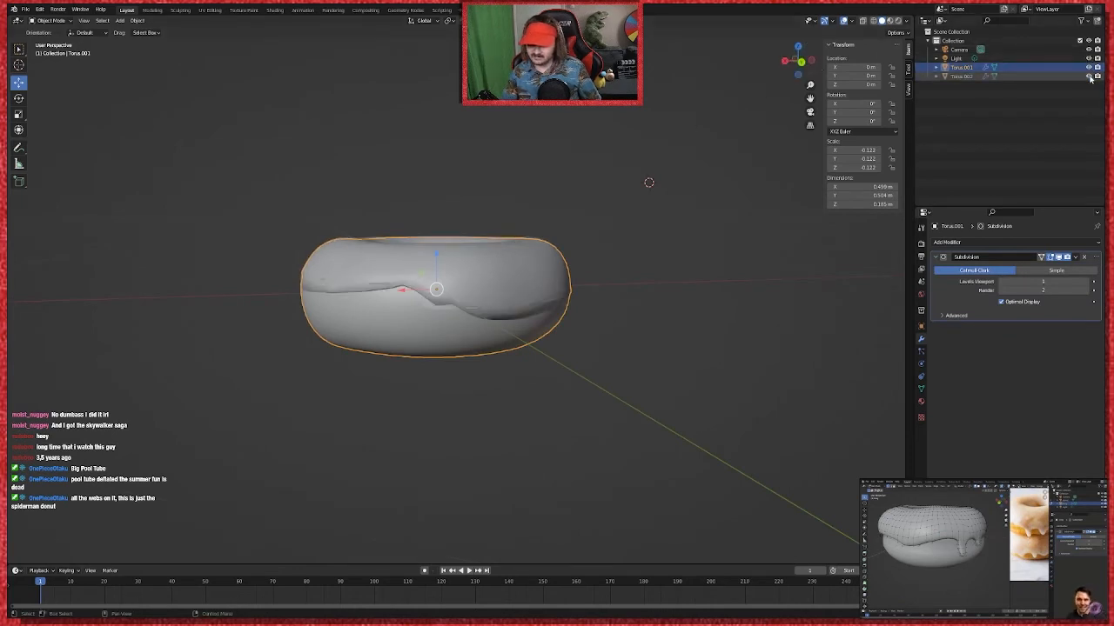
Step: Select the icing and apply its Subdivision, Shrinkwrap and Solidify modifiers in stack order
click(779, 217)
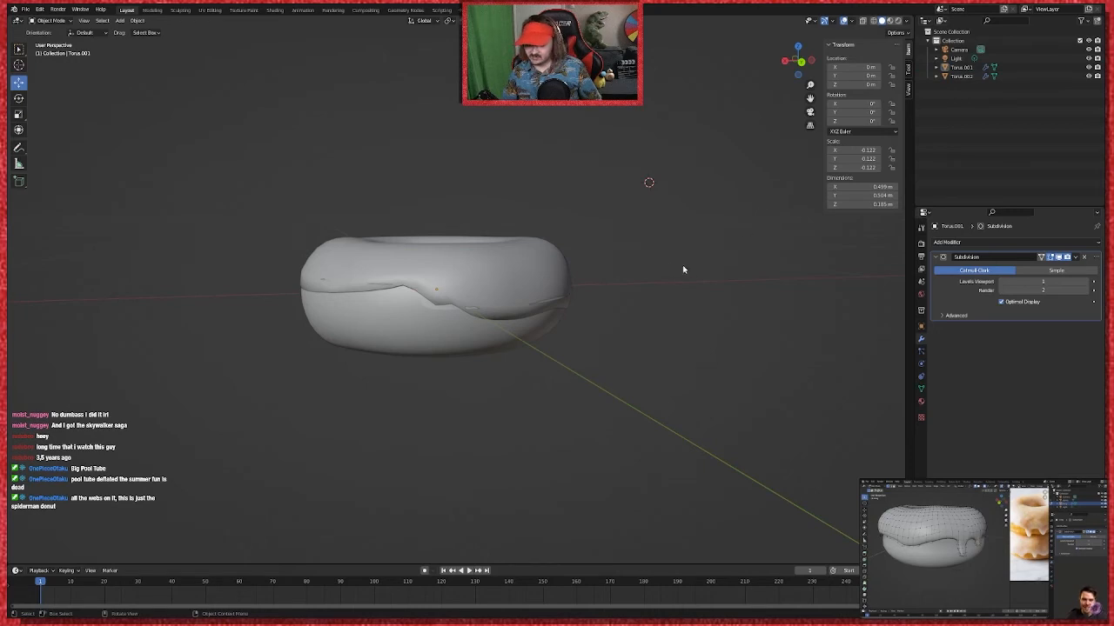
scroll(623, 279, up, 1)
scroll(591, 295, up, 1)
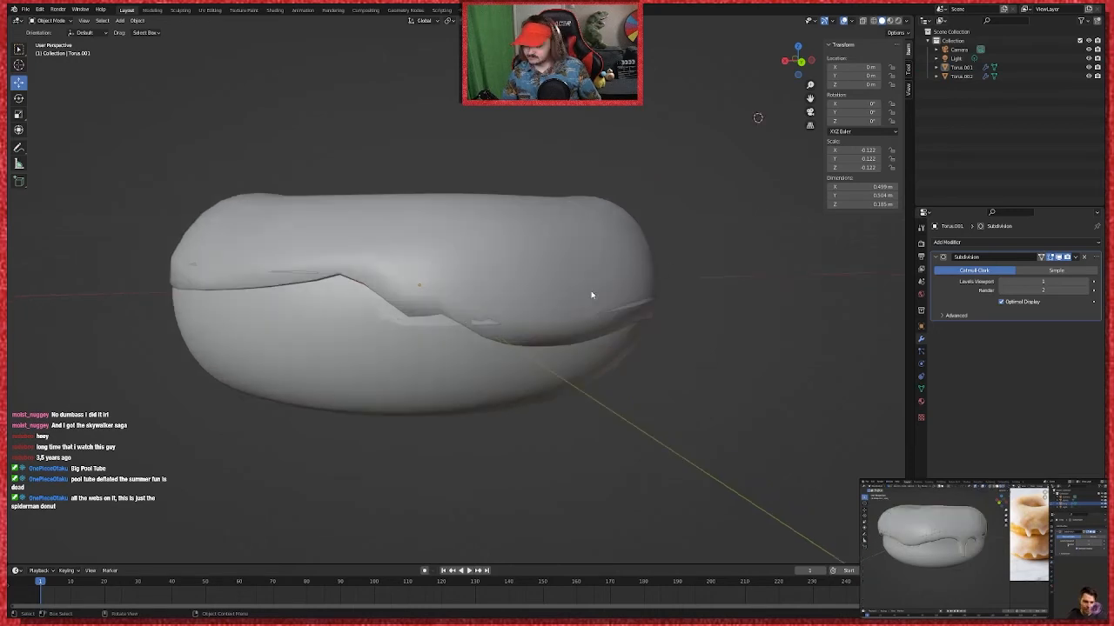
scroll(590, 295, up, 1)
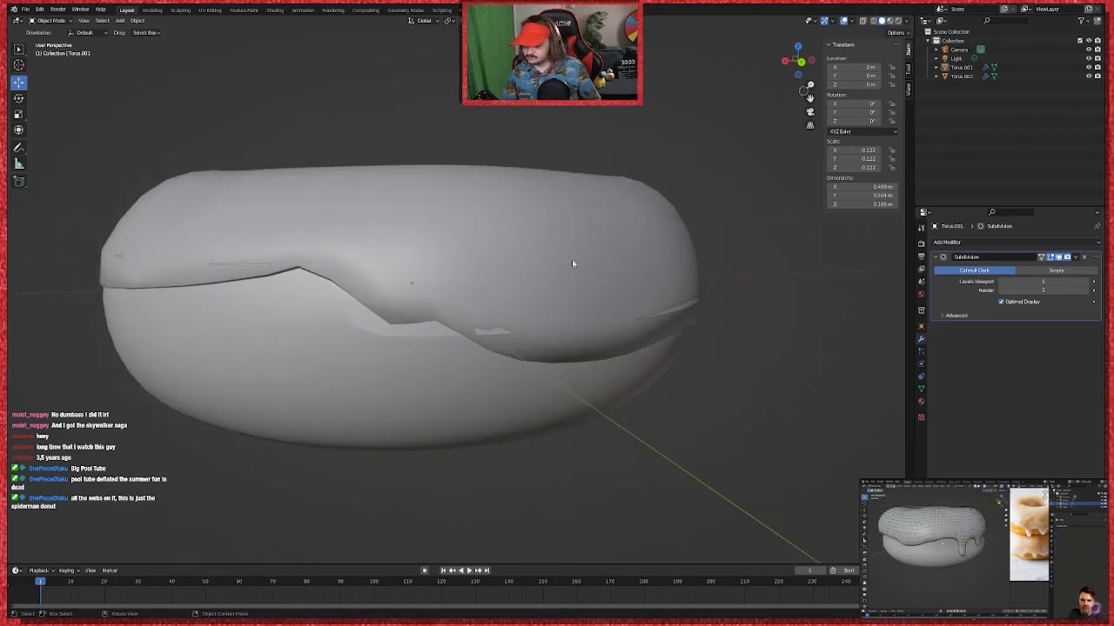
click(572, 260)
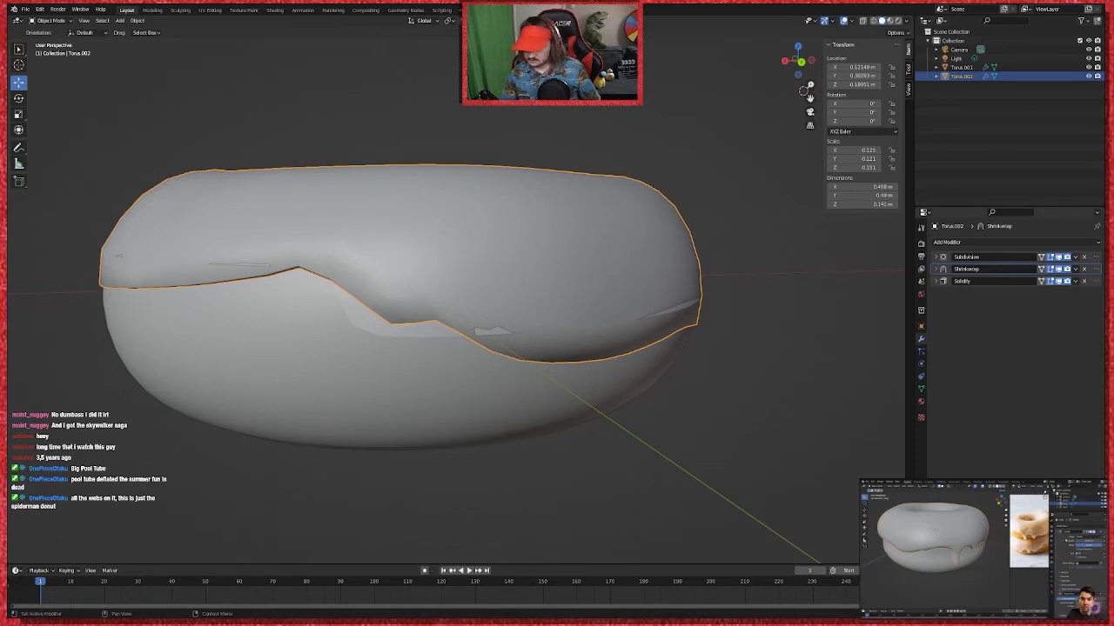
click(1075, 256)
click(1044, 266)
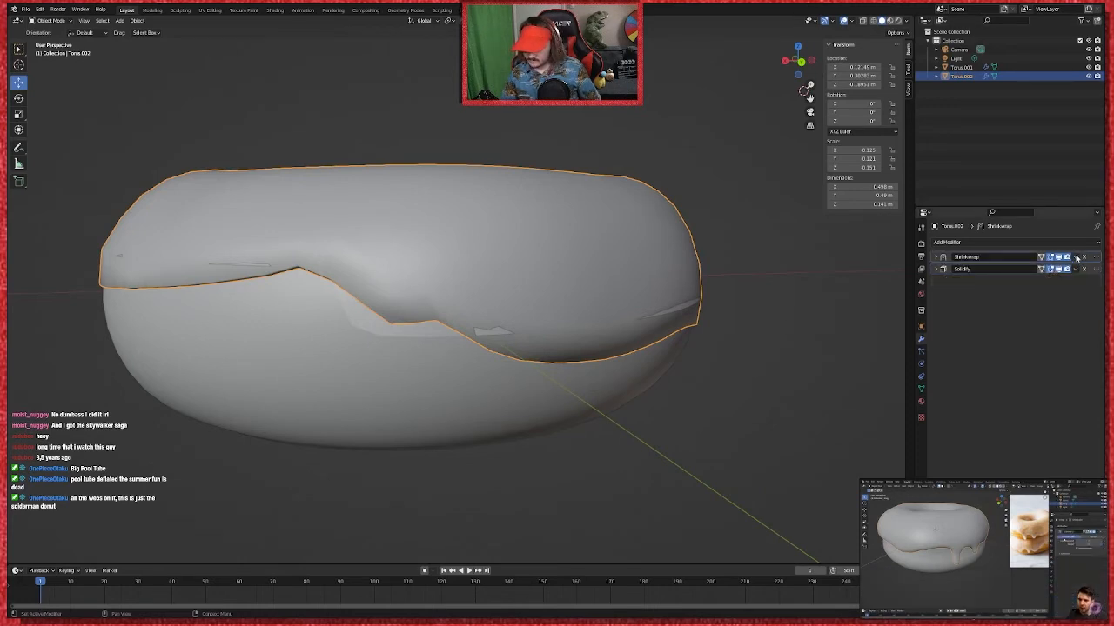
click(1077, 257)
click(1075, 265)
click(1077, 258)
click(1075, 266)
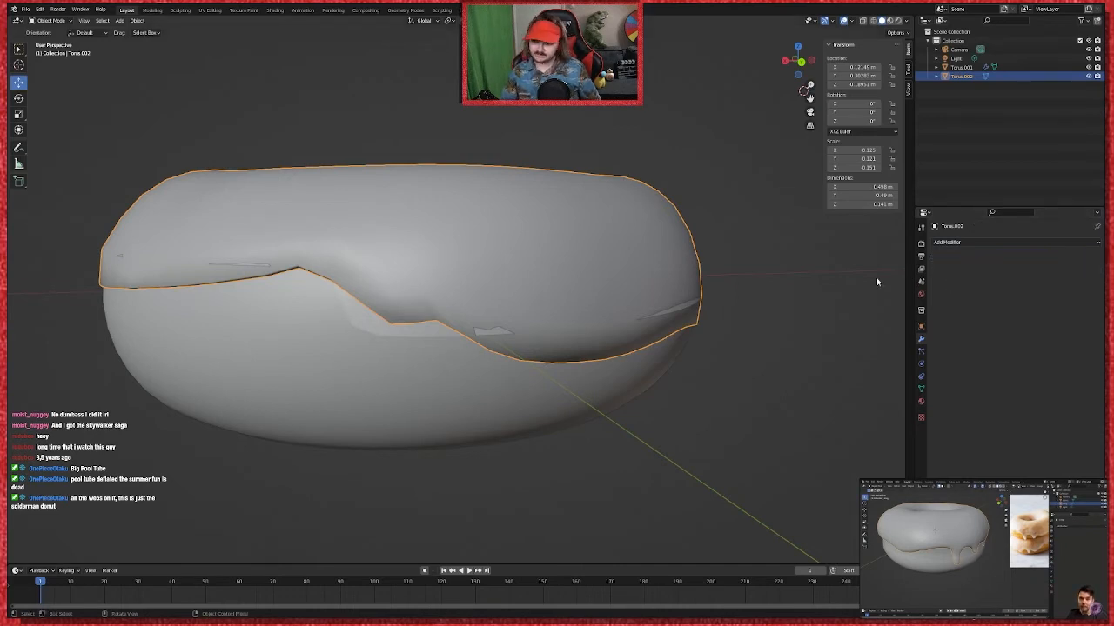
Step: Examine the mesh of the donut base and of the icing in Edit Mode, ending with the icing
click(642, 327)
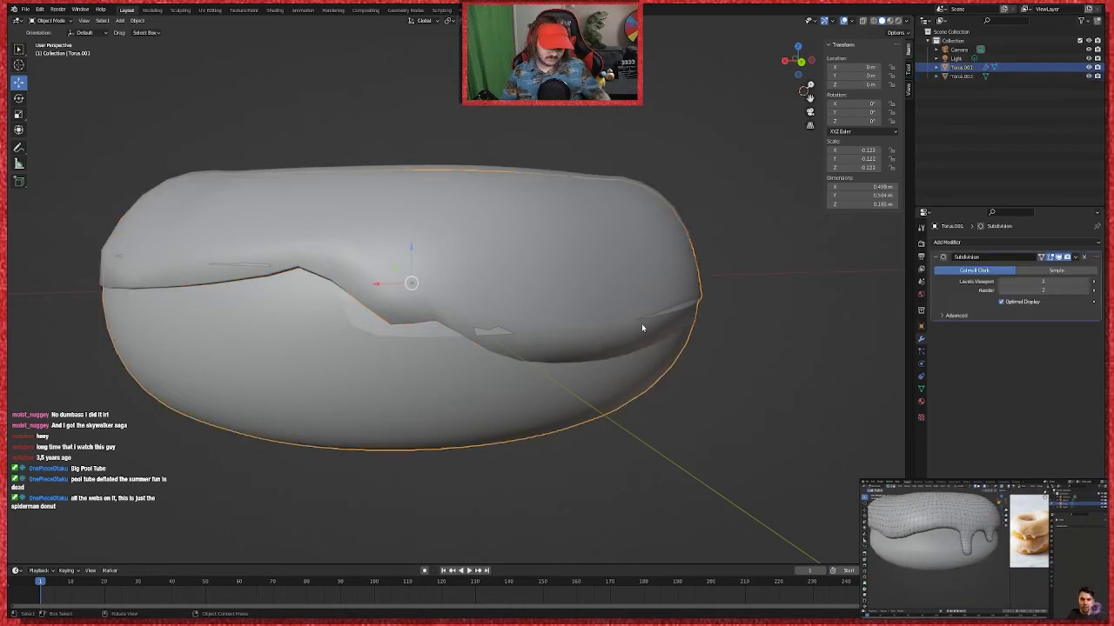
key(Tab)
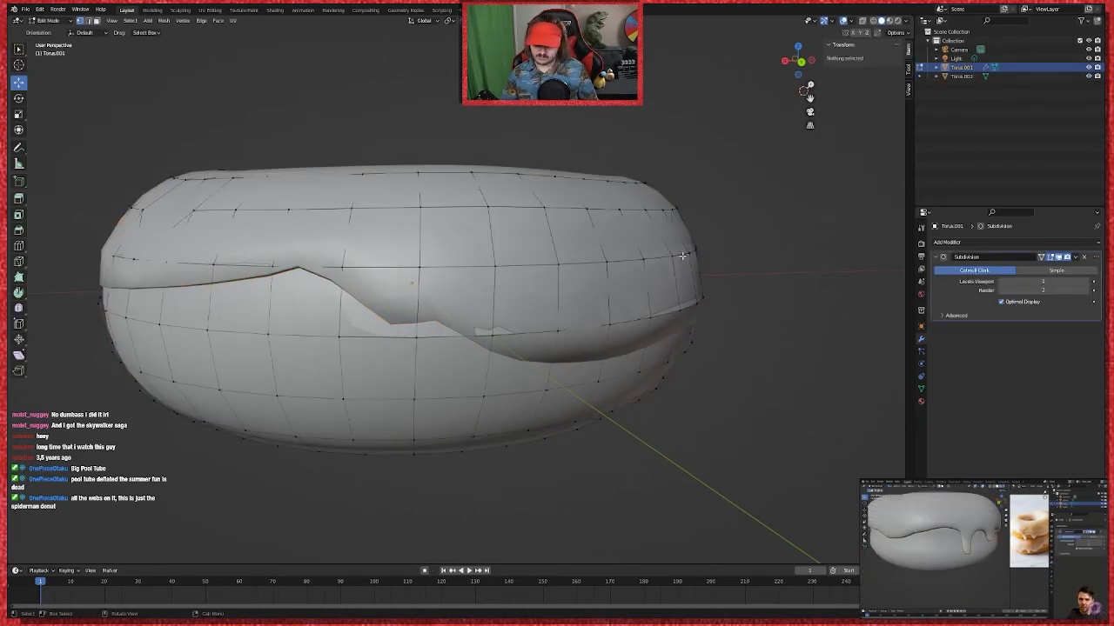
key(Tab)
click(460, 232)
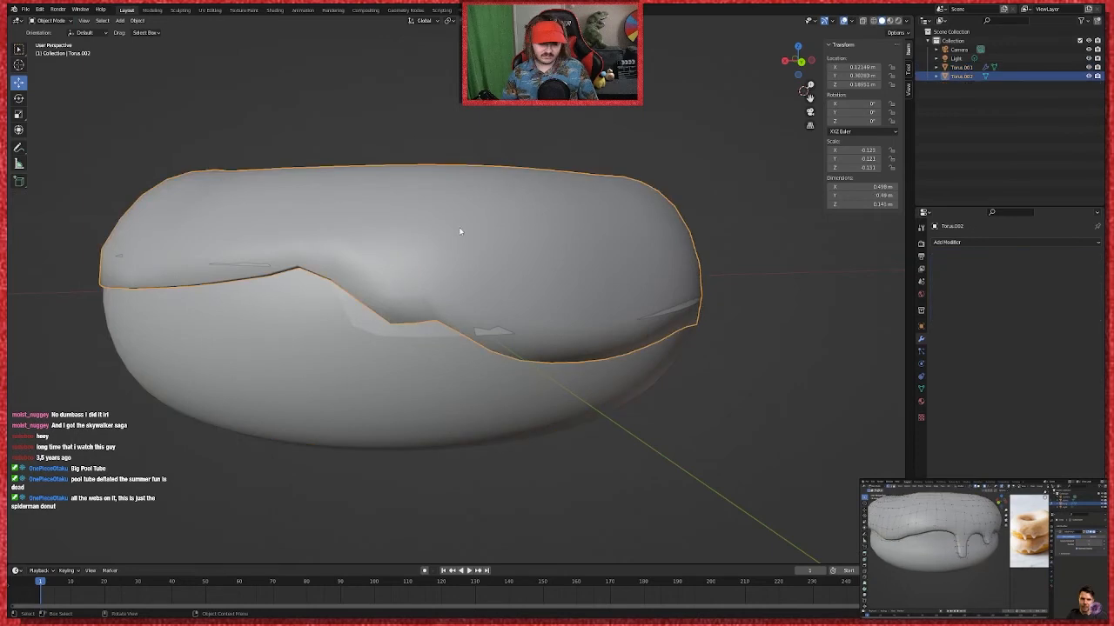
key(Tab)
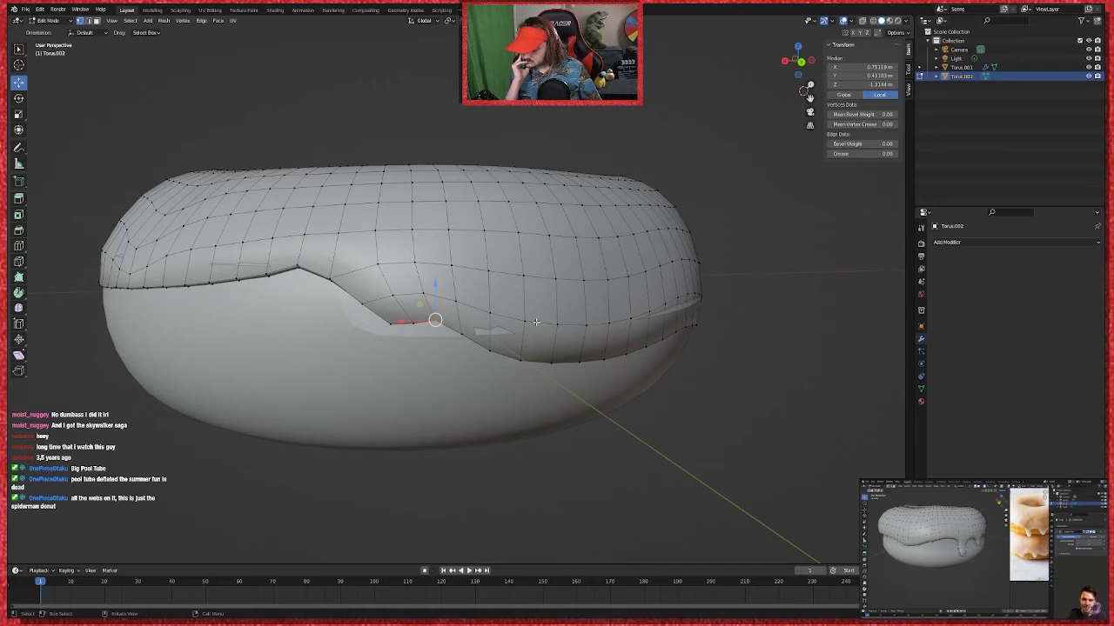
key(Tab)
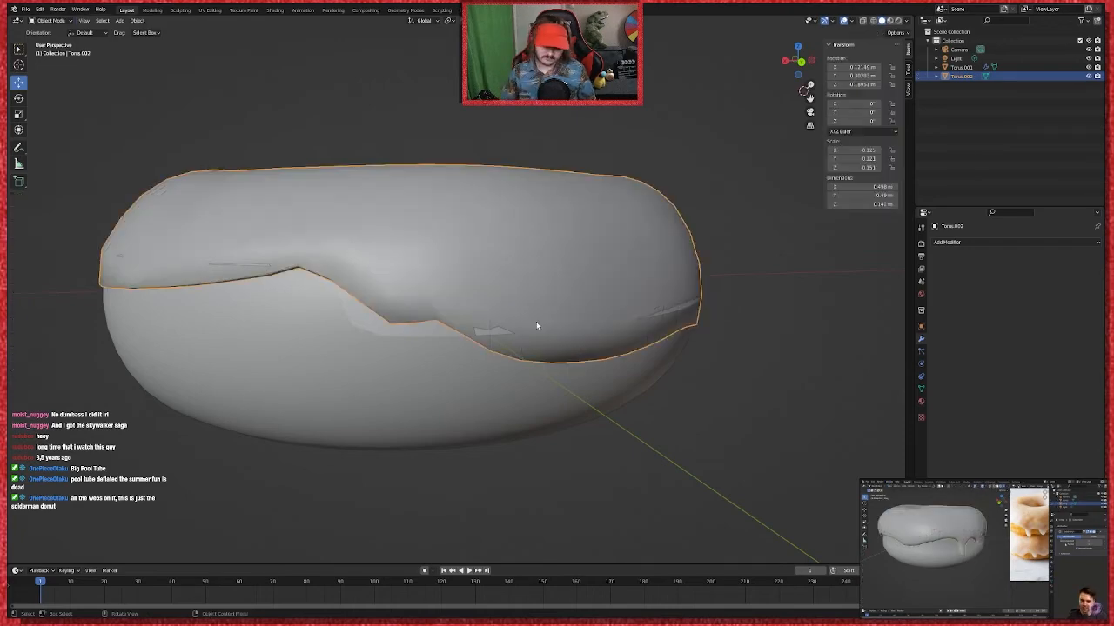
key(Tab)
middle_drag(721, 321, 300, 278)
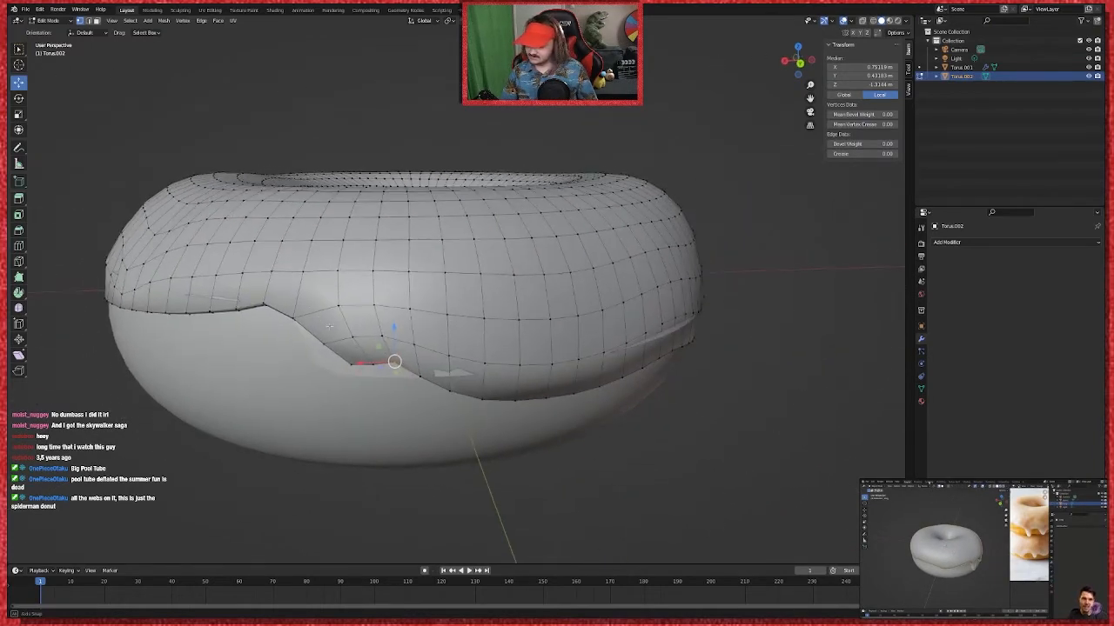
Step: Switch to the Sculpting workspace to sculpt the icing with the Draw brush
click(185, 10)
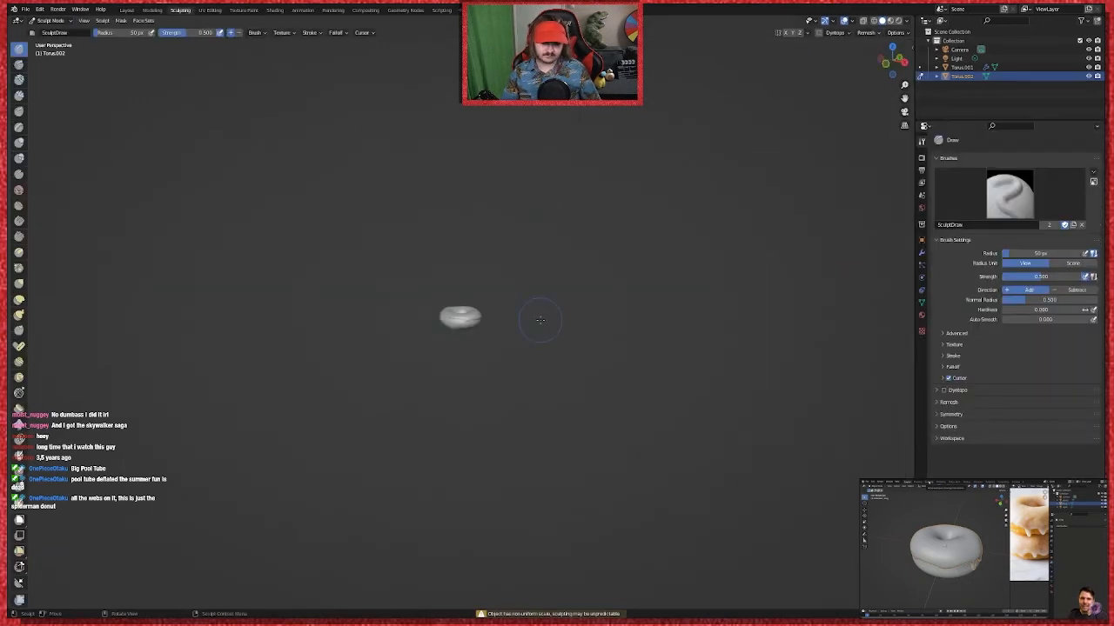
scroll(540, 320, up, 15)
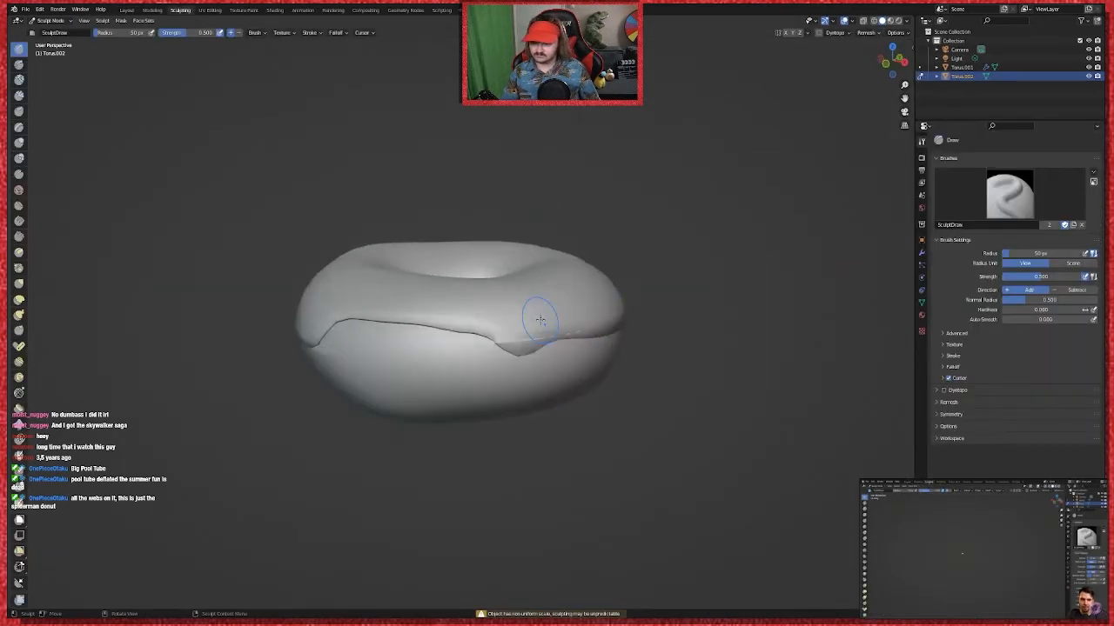
scroll(592, 267, down, 4)
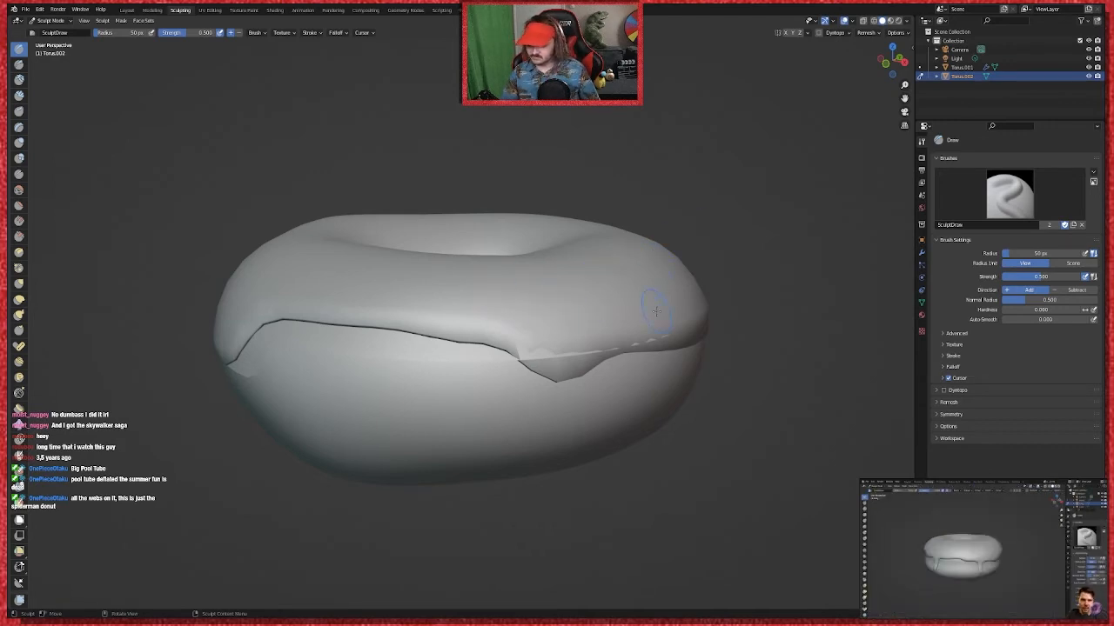
mouse_move(780, 272)
middle_down()
mouse_move(781, 300)
mouse_move(781, 281)
middle_up()
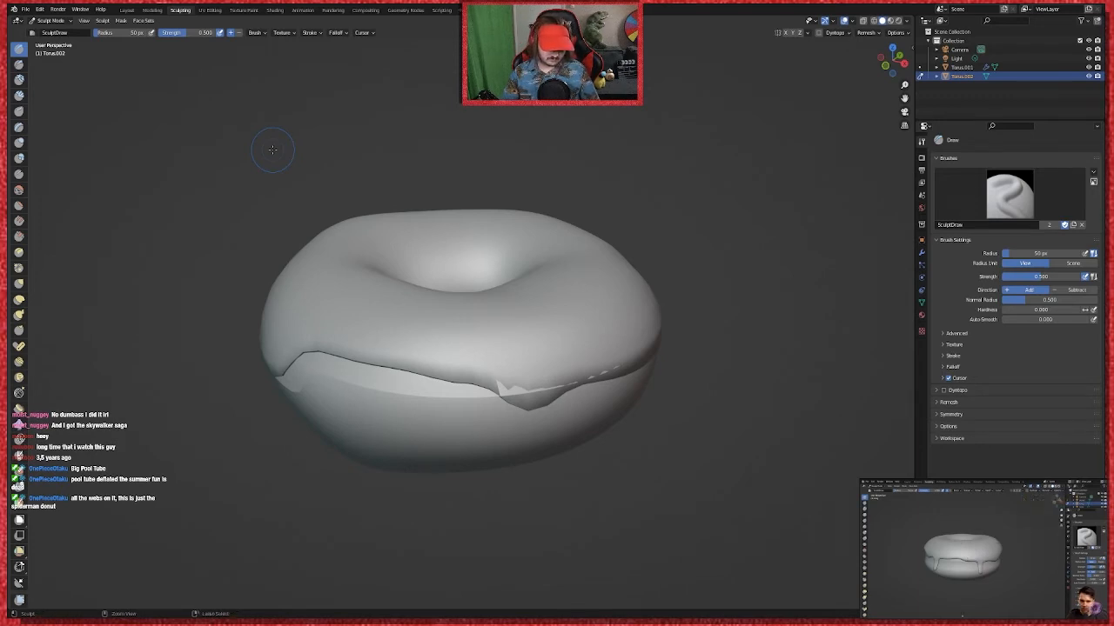
Step: Switch the icing to Object Mode and return it to Sculpt Mode
key(ctrl+Tab)
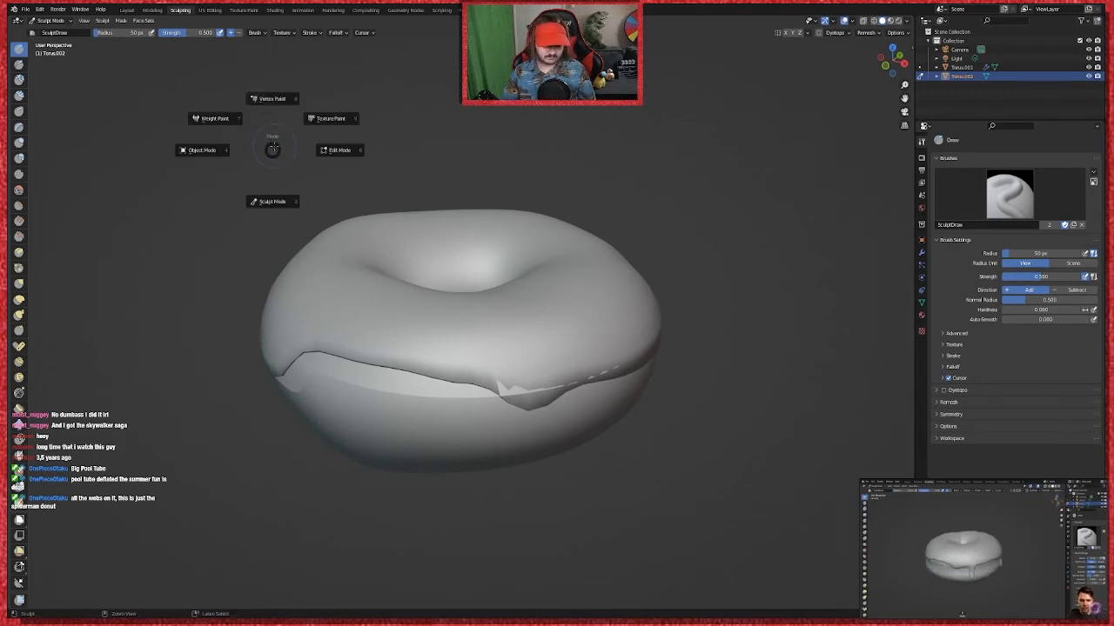
click(228, 148)
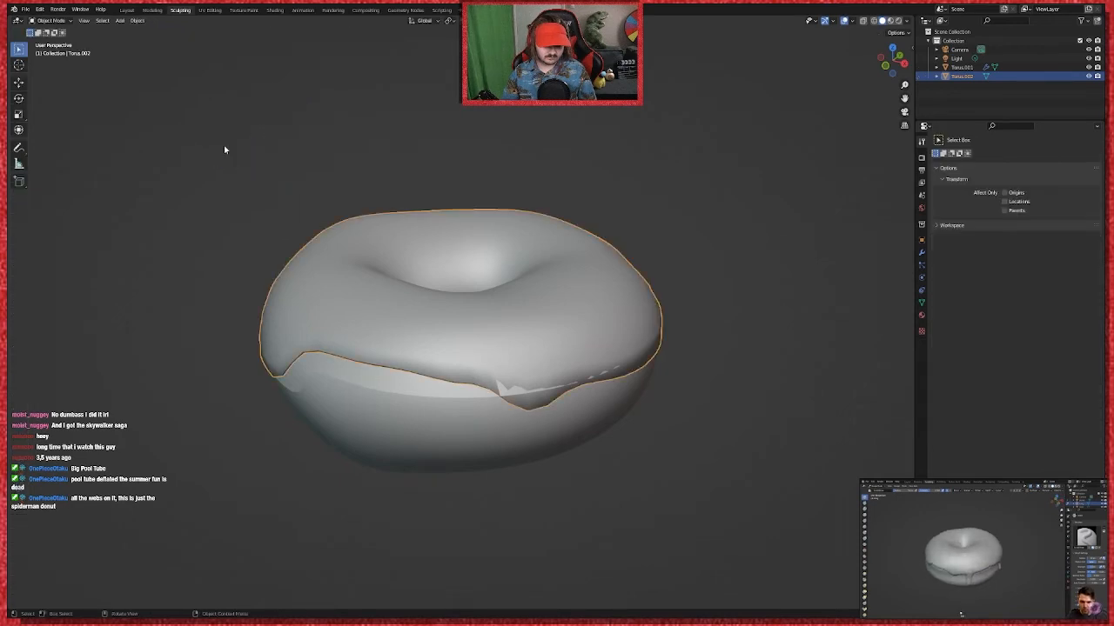
key(ctrl)
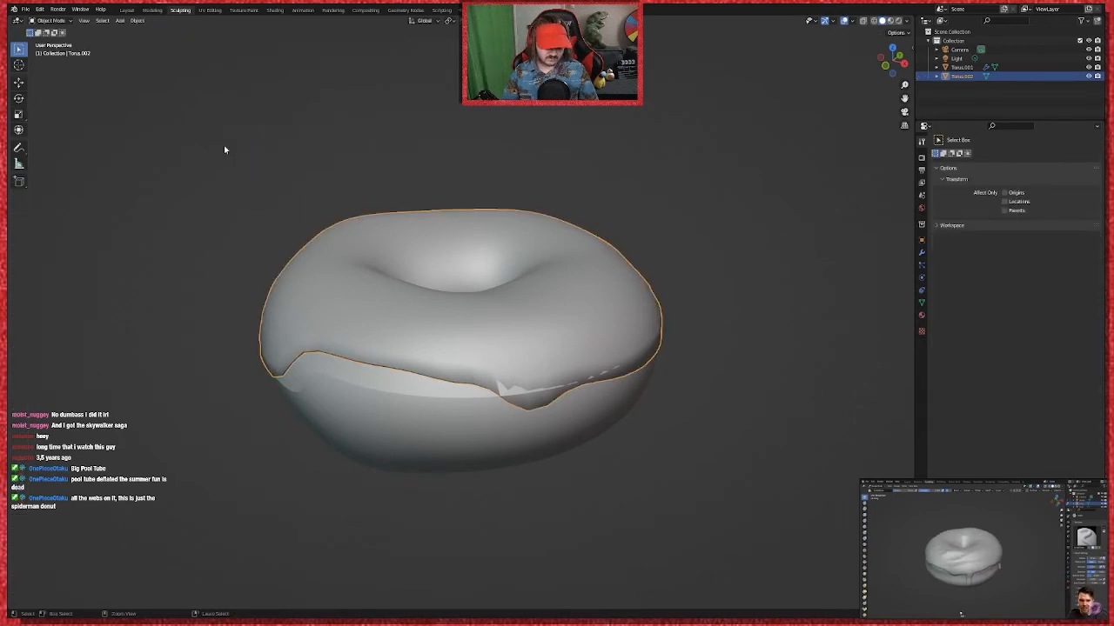
key(ctrl+Tab)
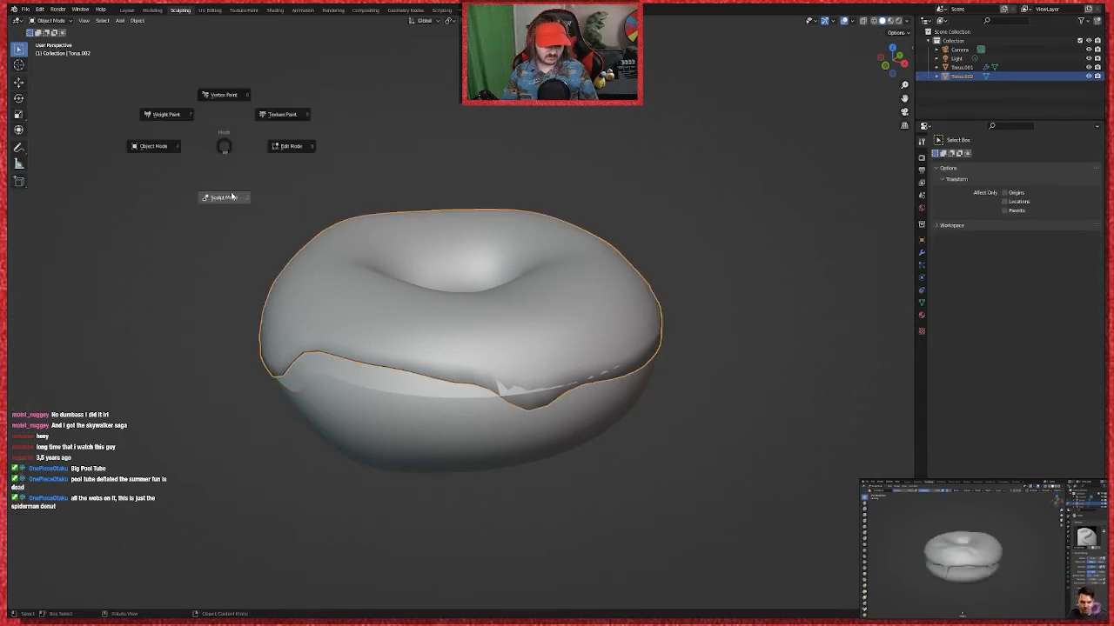
click(228, 197)
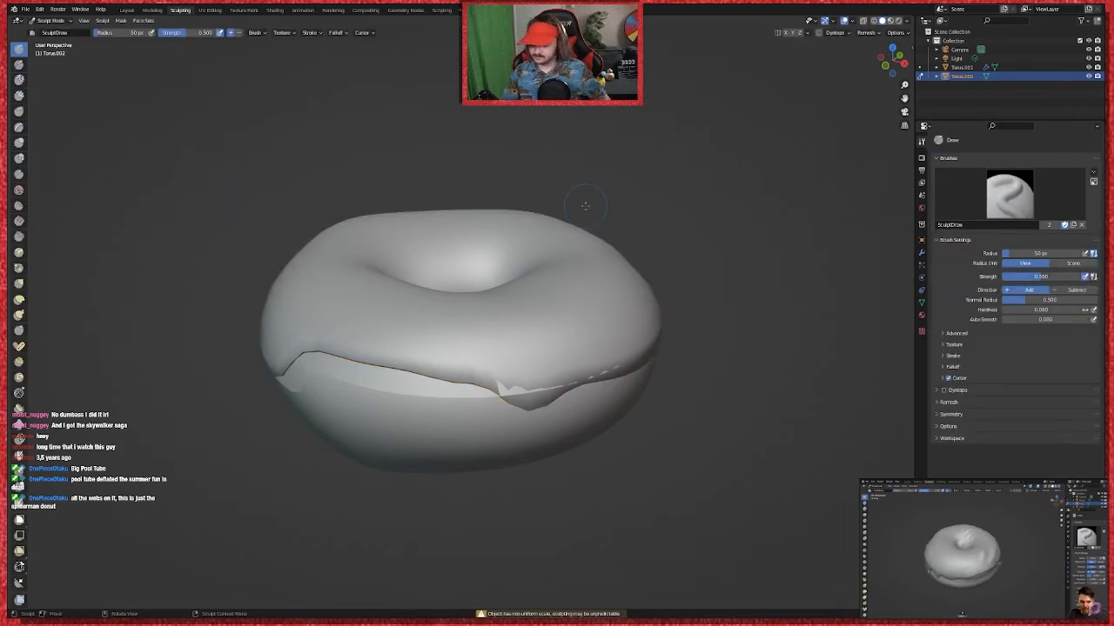
Step: Try Draw brush strokes on the icing around the donut hole and undo them
middle_drag(744, 252, 744, 313)
drag(552, 269, 376, 345)
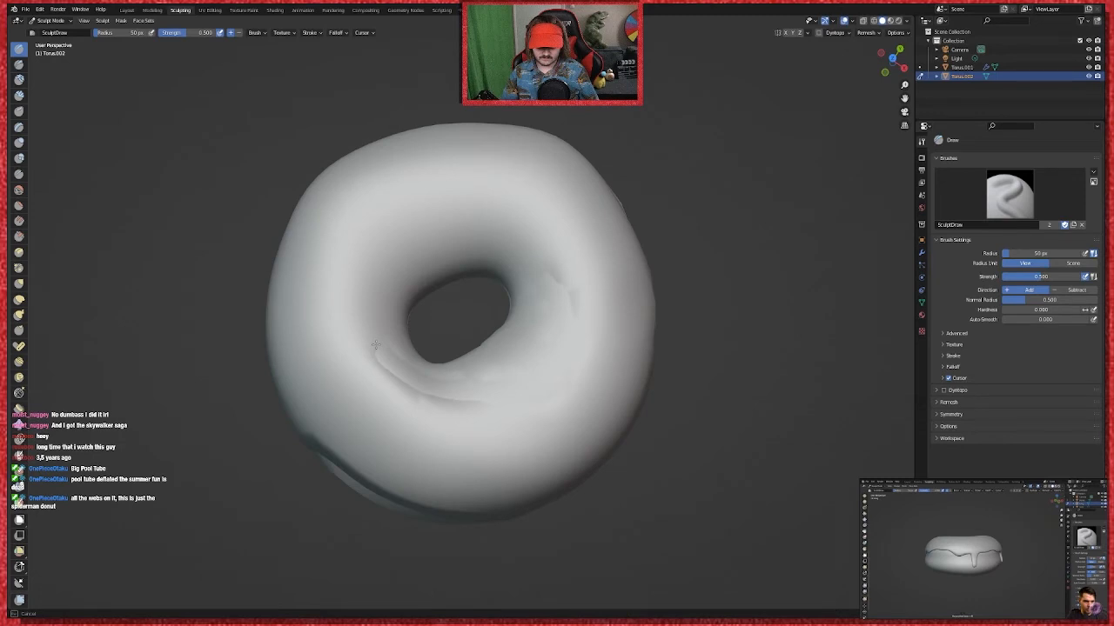
mouse_move(492, 191)
mouse_down()
mouse_move(401, 169)
mouse_move(348, 196)
mouse_up()
key(ctrl+z)
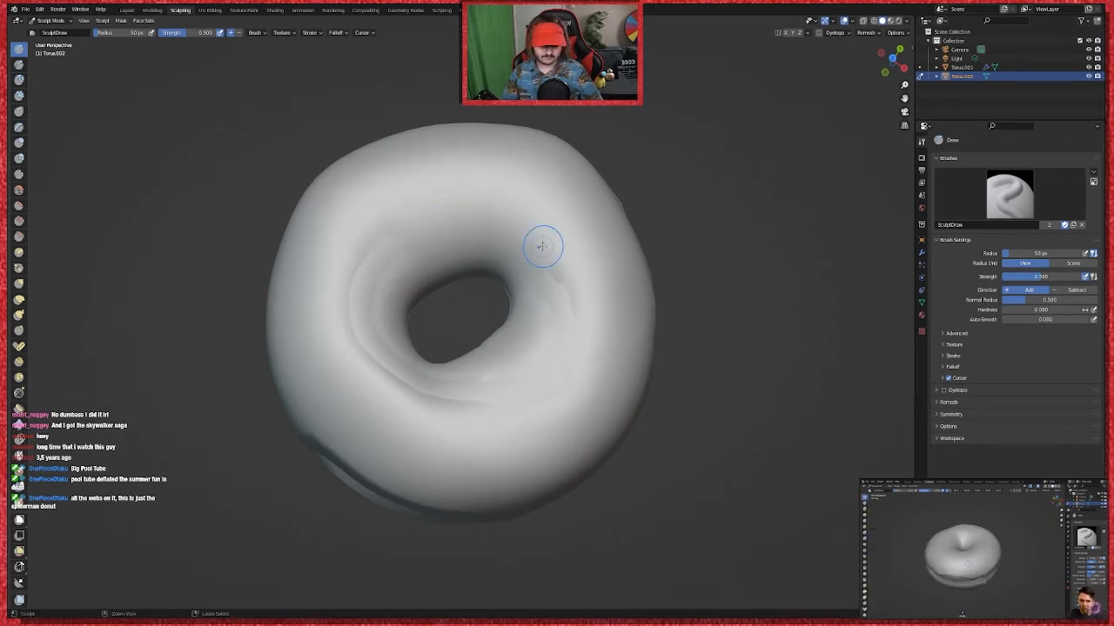
Step: Build up the icing along its lower edge at the front drip and over its top with Draw brush strokes
mouse_move(542, 246)
middle_down()
mouse_move(704, 234)
mouse_move(418, 354)
middle_up()
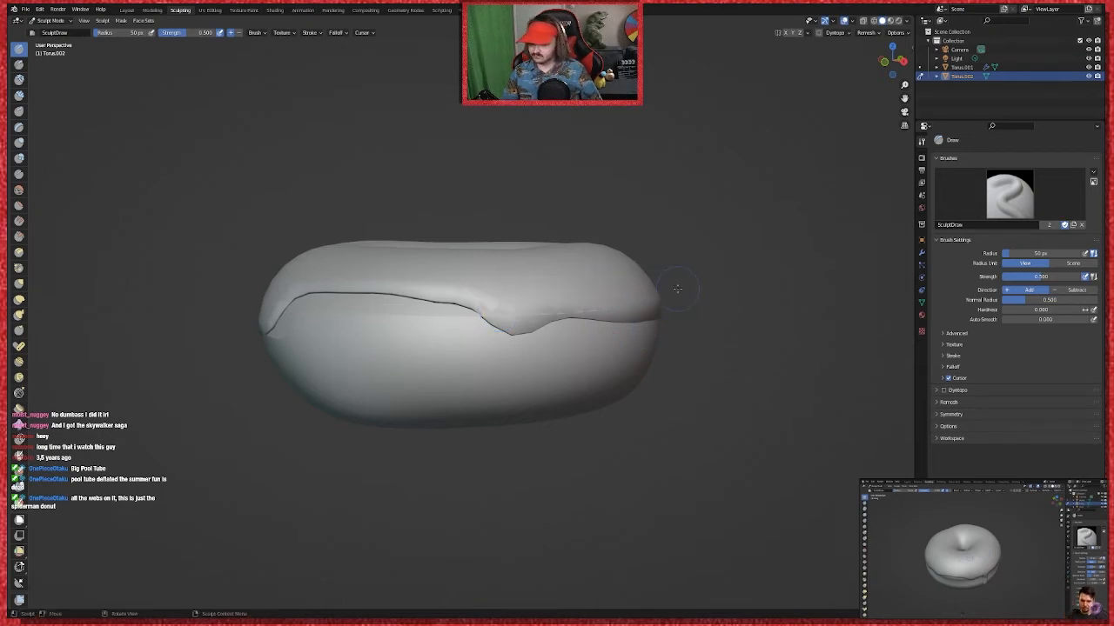
scroll(678, 292, up, 2)
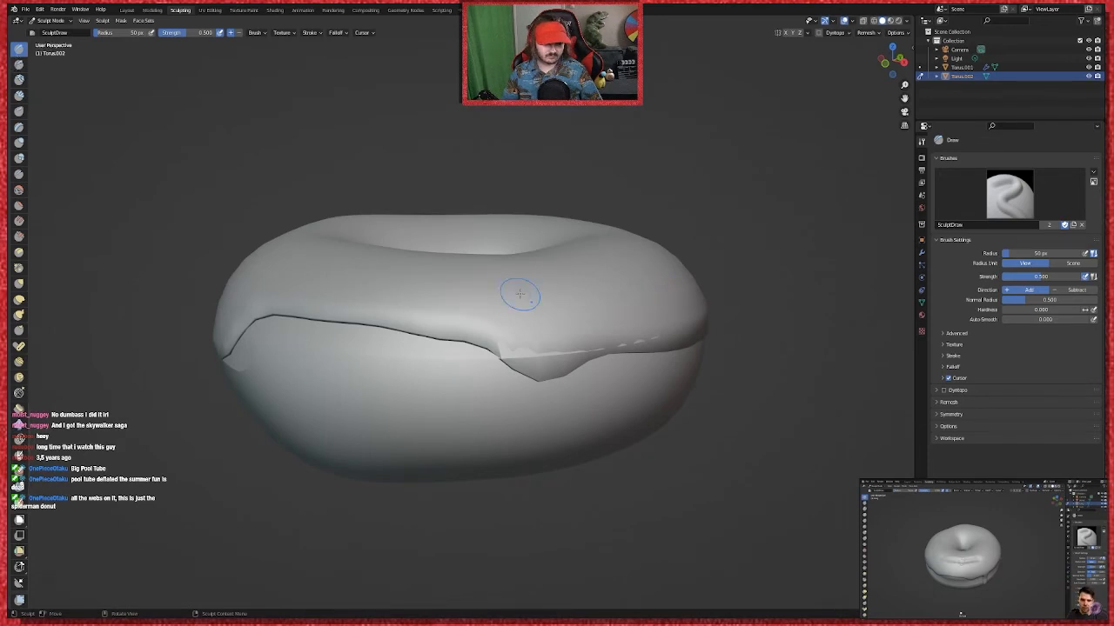
mouse_move(514, 350)
mouse_down()
mouse_move(556, 352)
mouse_move(654, 325)
mouse_up()
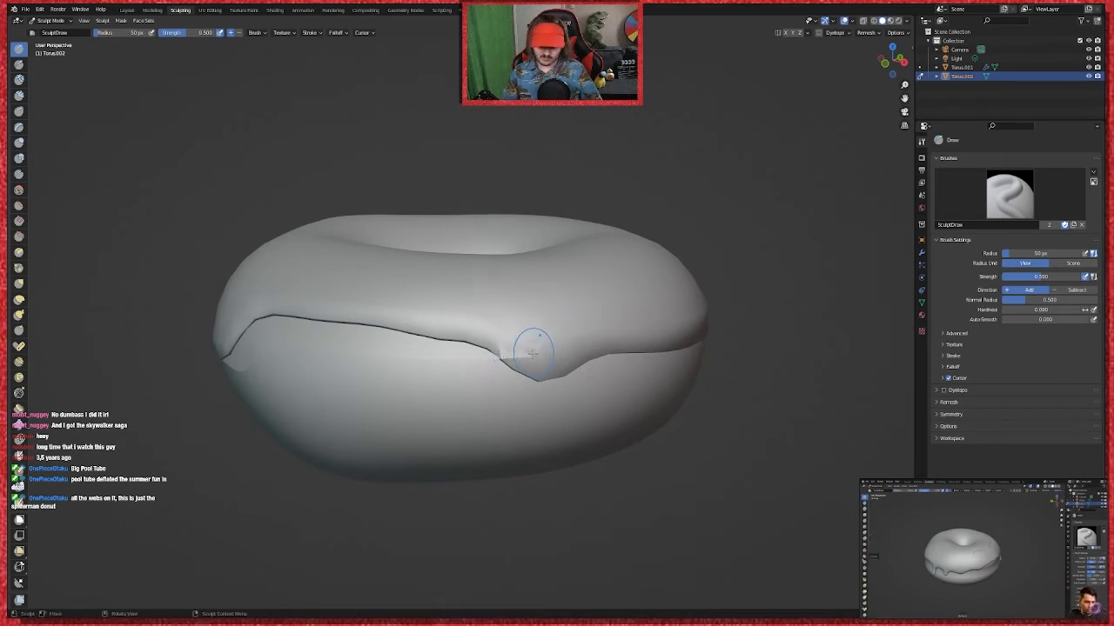
mouse_move(525, 356)
mouse_down()
mouse_move(470, 360)
mouse_move(471, 332)
mouse_move(442, 352)
mouse_up()
mouse_move(454, 350)
middle_down()
mouse_move(451, 389)
mouse_move(480, 423)
middle_up()
mouse_move(480, 423)
mouse_down()
mouse_move(573, 346)
mouse_move(567, 214)
mouse_up()
drag(469, 190, 334, 189)
mouse_move(334, 189)
mouse_down()
mouse_move(307, 218)
mouse_move(313, 341)
mouse_move(338, 333)
mouse_move(409, 140)
mouse_move(550, 357)
mouse_up()
mouse_move(547, 465)
mouse_down()
mouse_move(446, 439)
mouse_move(558, 403)
mouse_move(583, 281)
mouse_move(644, 330)
mouse_move(721, 361)
mouse_move(663, 360)
mouse_up()
middle_drag(487, 452, 486, 337)
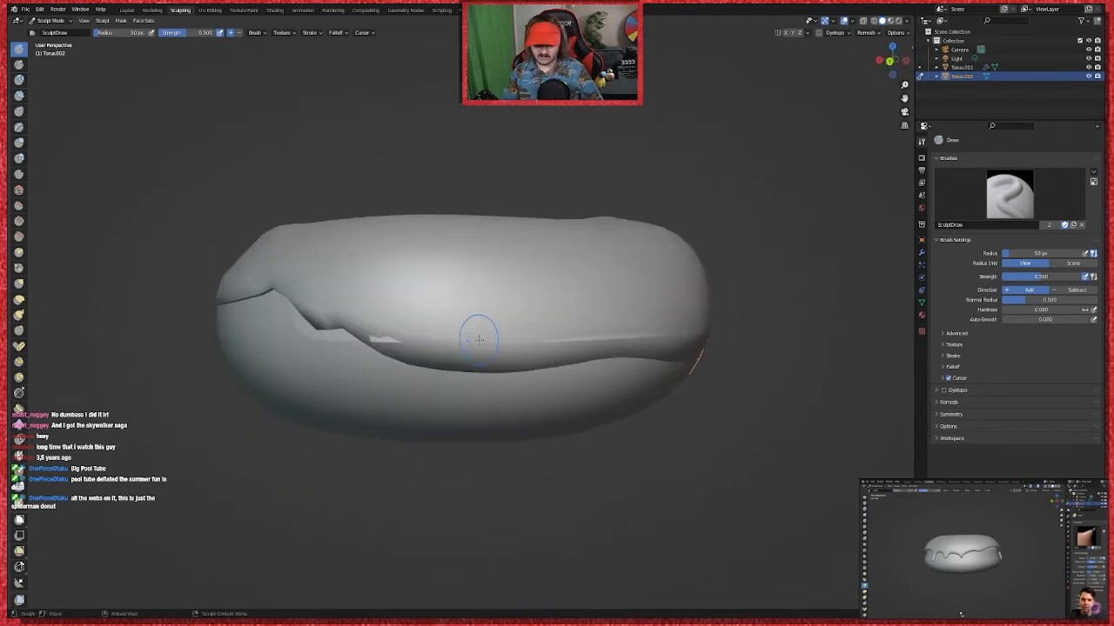
Step: Thicken the icing's rim around the remaining sides of the donut with short Draw brush strokes
mouse_move(359, 340)
middle_down()
mouse_move(727, 401)
mouse_move(609, 409)
mouse_move(460, 368)
middle_up()
drag(535, 408, 579, 420)
middle_drag(579, 420, 352, 287)
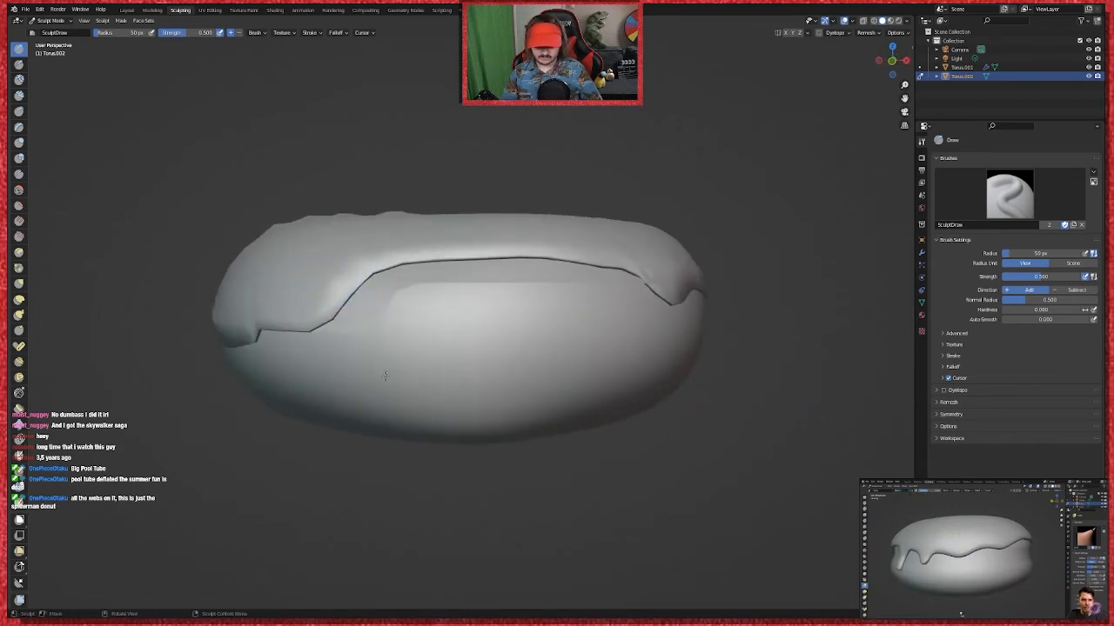
drag(659, 274, 646, 275)
drag(625, 349, 624, 349)
mouse_move(625, 349)
middle_down()
mouse_move(456, 391)
mouse_move(478, 382)
mouse_move(513, 396)
middle_up()
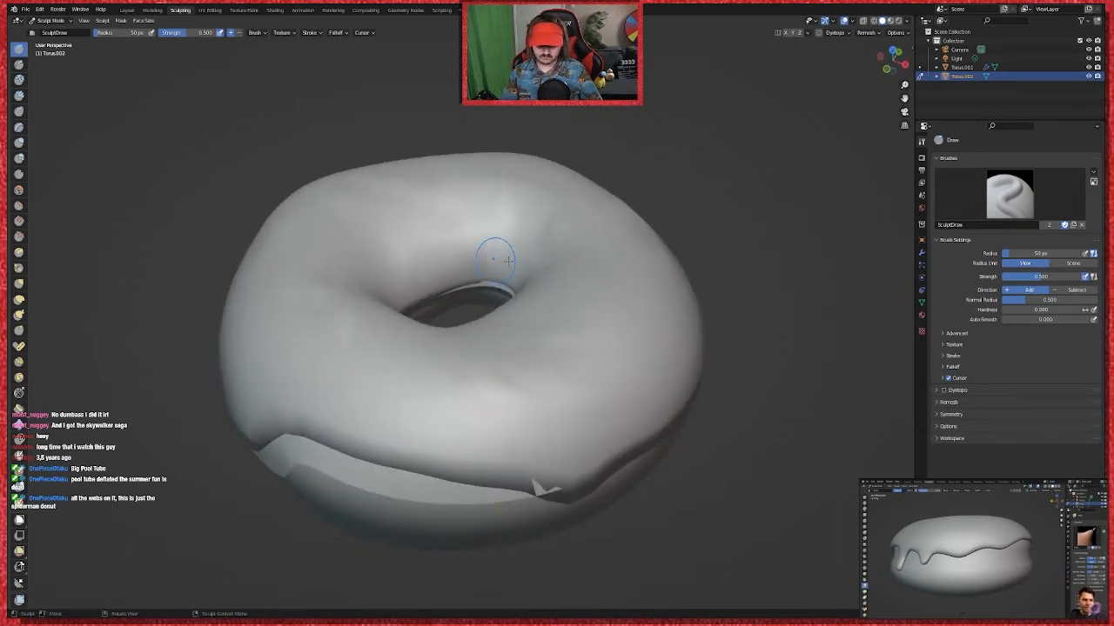
Step: Enlarge the Draw brush radius to 217 px and build up the icing around the hole and near the drip
middle_drag(509, 261, 804, 334)
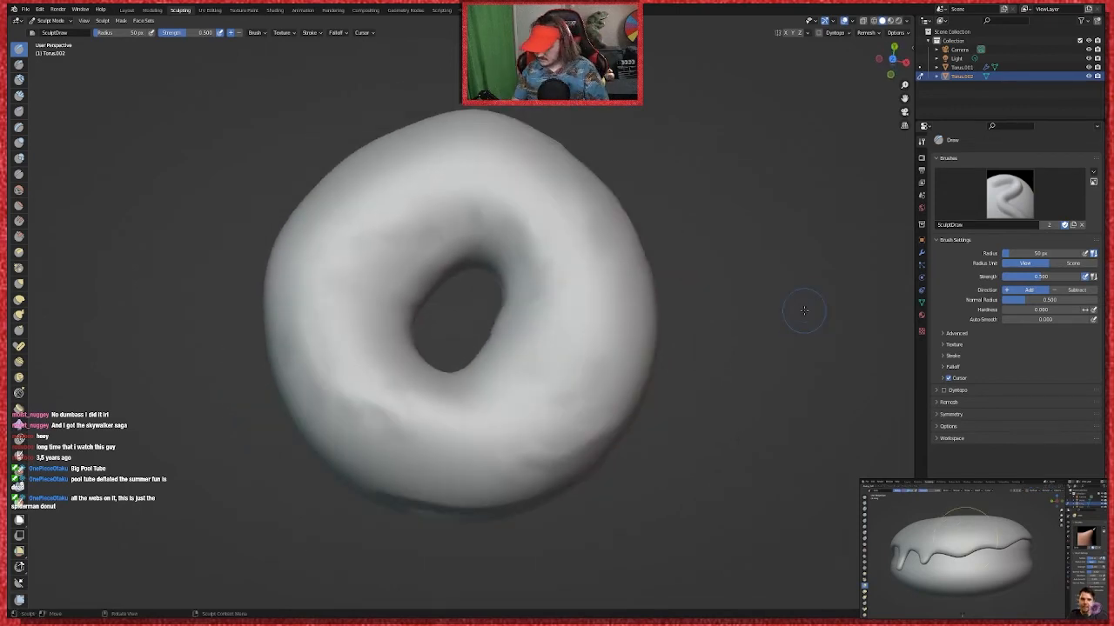
key(f)
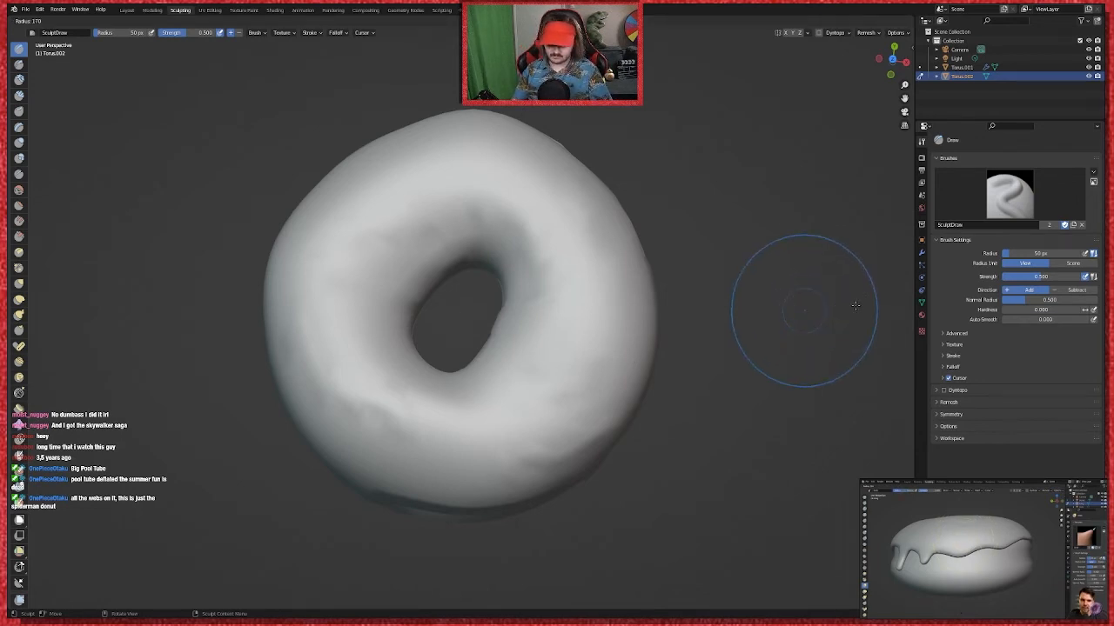
click(914, 311)
mouse_move(609, 383)
mouse_down()
mouse_move(552, 233)
mouse_move(461, 144)
mouse_move(309, 339)
mouse_move(609, 365)
mouse_move(568, 393)
mouse_move(487, 348)
mouse_move(423, 393)
mouse_up()
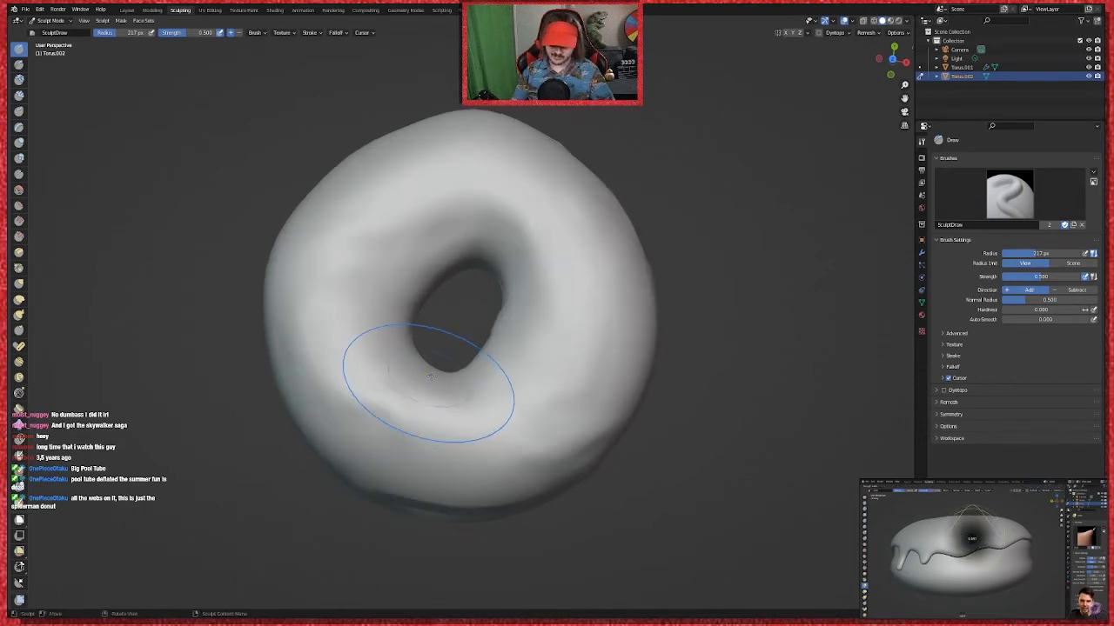
mouse_move(461, 415)
middle_down()
mouse_move(787, 377)
mouse_move(765, 370)
middle_up()
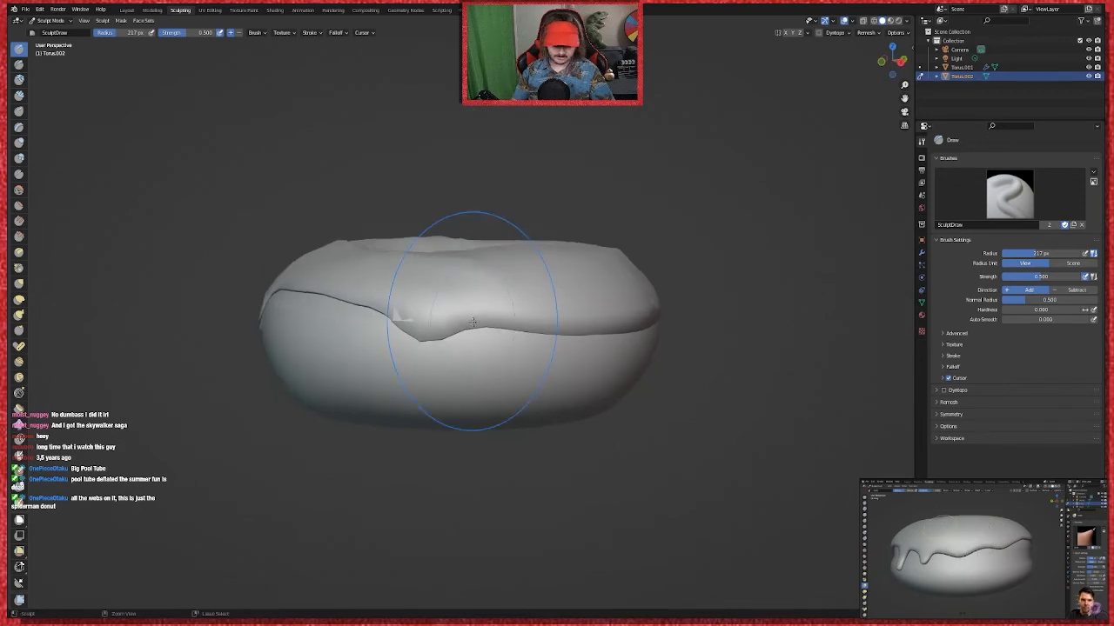
key(ctrl+z)
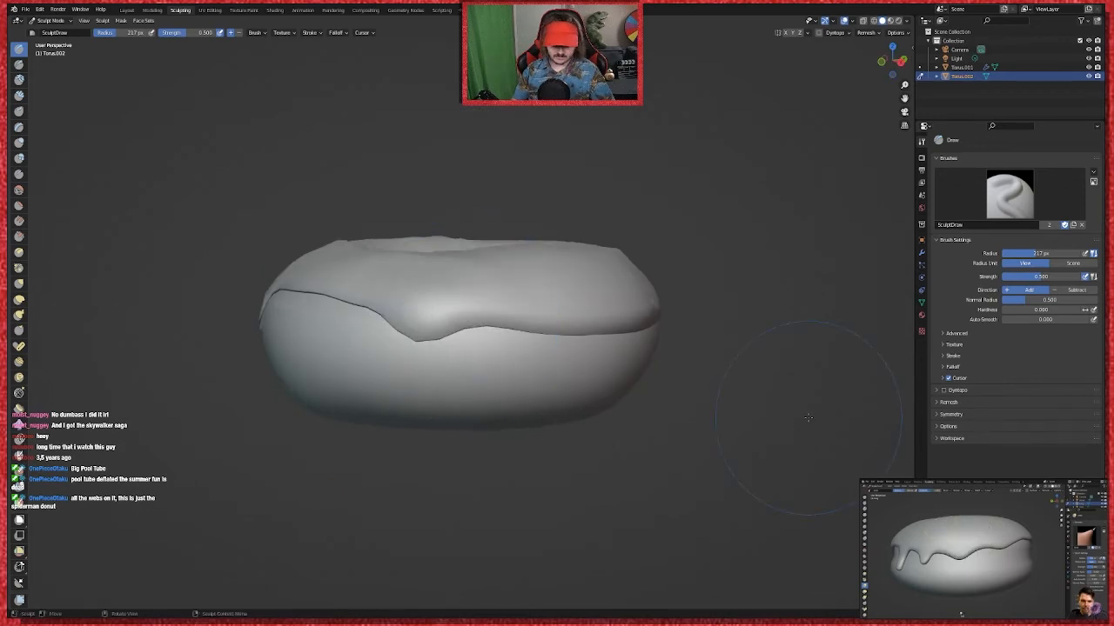
middle_drag(808, 418, 392, 293)
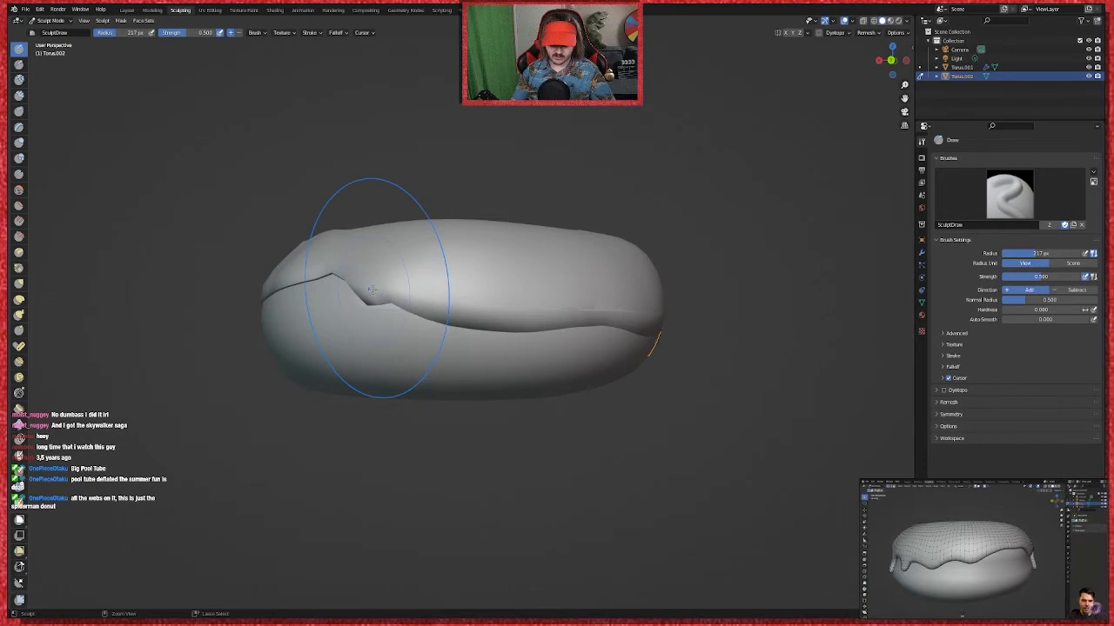
Step: Try Draw brush strokes down the icing's front drip and undo them
mouse_move(372, 290)
middle_down()
mouse_move(731, 438)
mouse_move(785, 410)
mouse_move(511, 341)
middle_up()
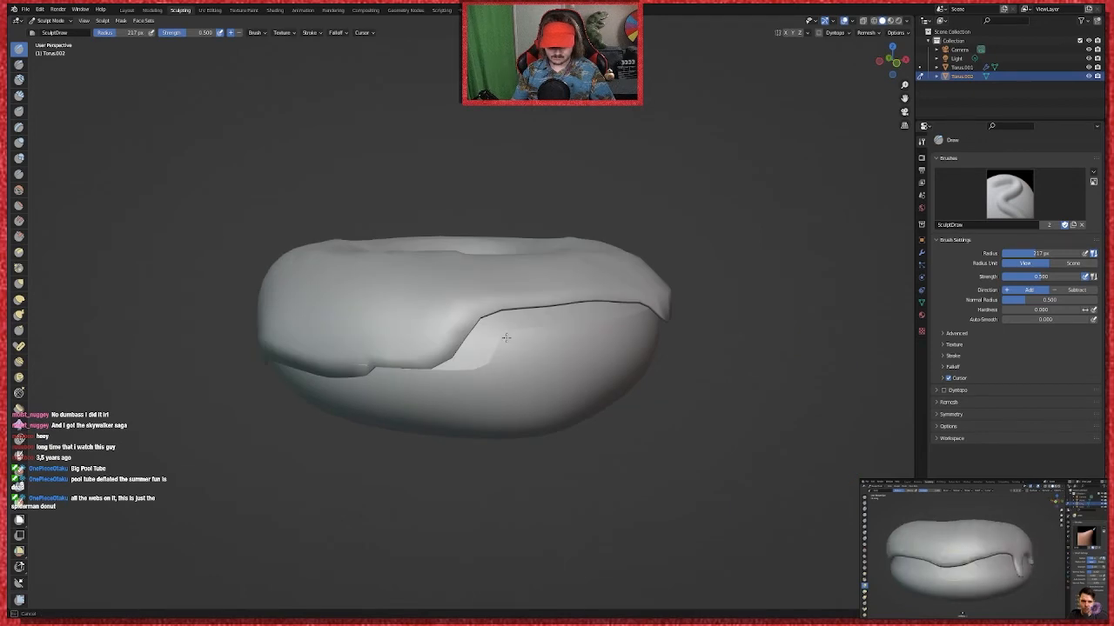
middle_drag(506, 337, 526, 364)
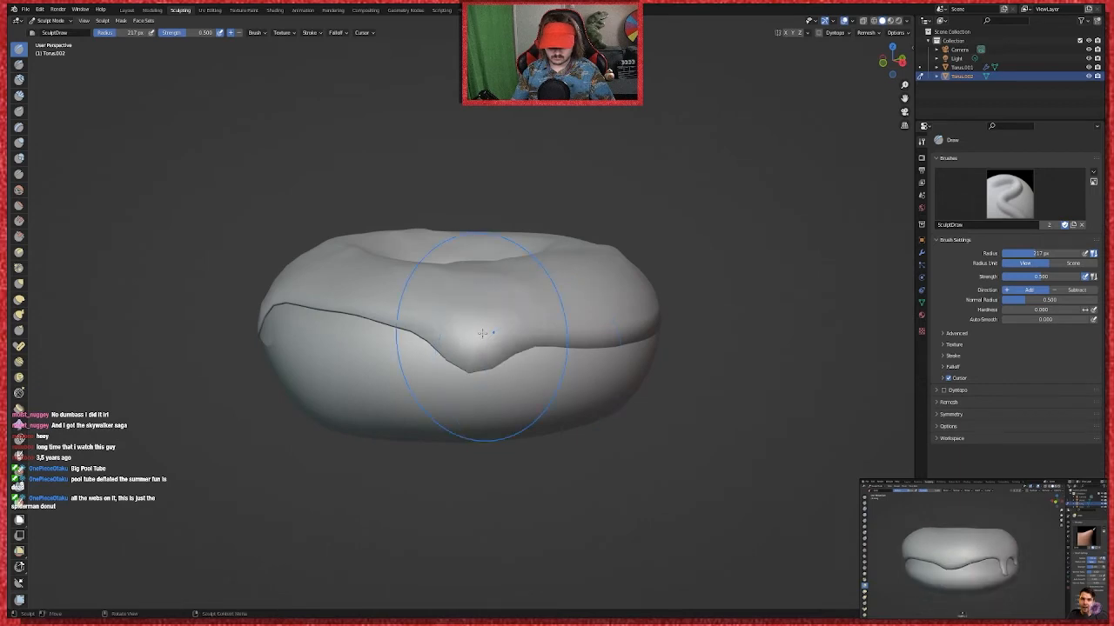
drag(482, 333, 466, 401)
drag(472, 351, 467, 388)
middle_drag(467, 364, 737, 376)
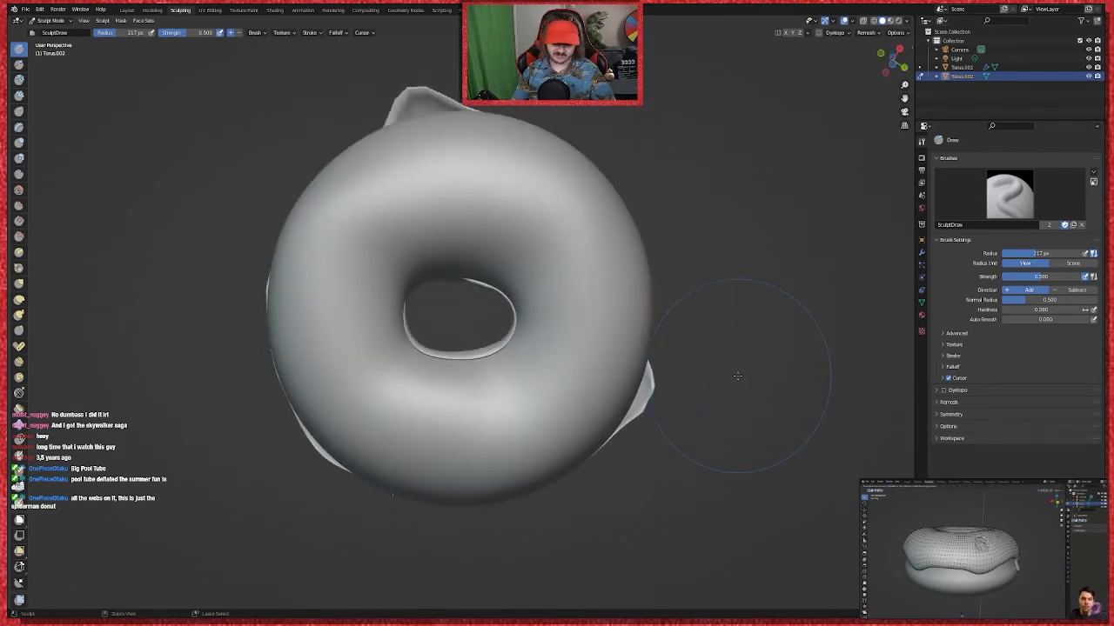
key(ctrl+z)
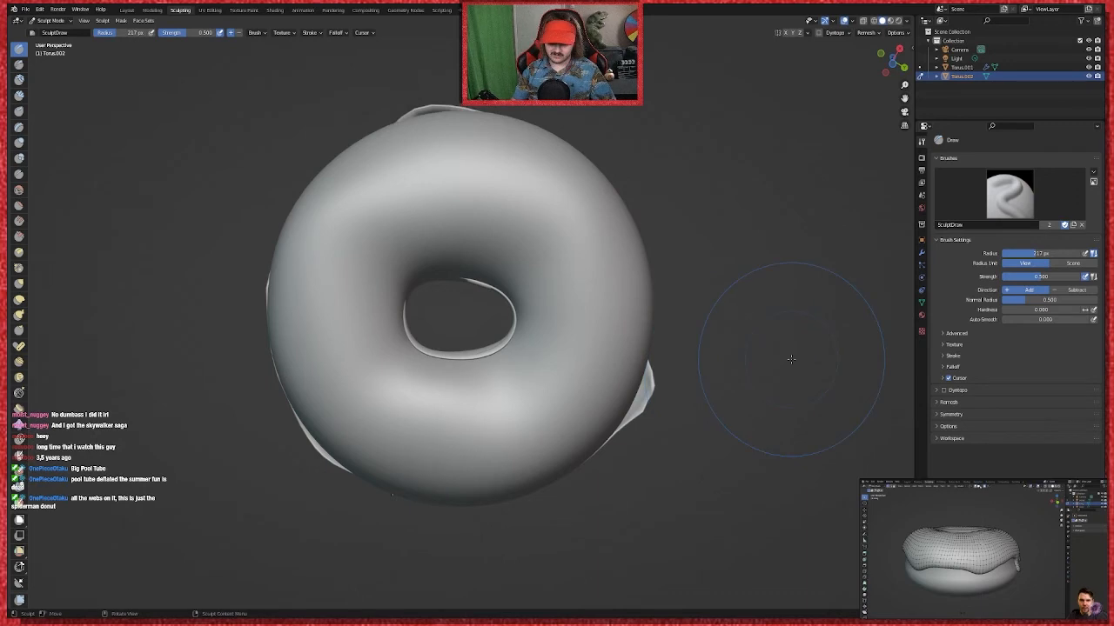
Step: Build up the icing's lower edge with a short Draw brush stroke made from the donut's underside view
mouse_move(790, 359)
middle_down()
mouse_move(802, 503)
mouse_move(727, 411)
mouse_move(670, 446)
mouse_move(668, 379)
mouse_move(622, 394)
middle_up()
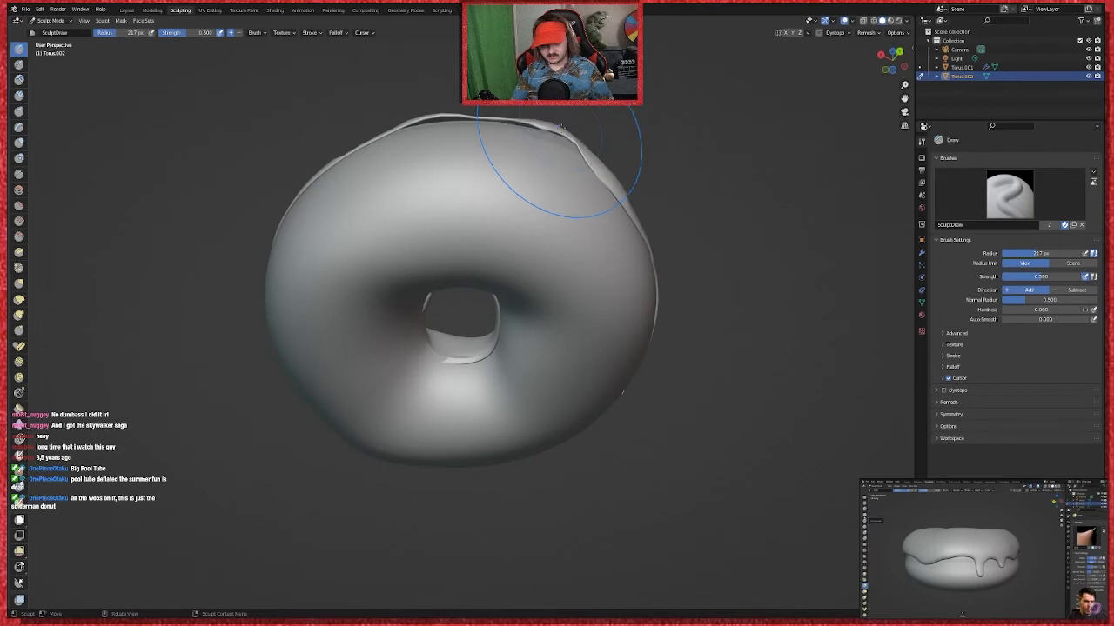
middle_drag(699, 268, 696, 330)
drag(558, 127, 556, 117)
middle_drag(692, 313, 691, 231)
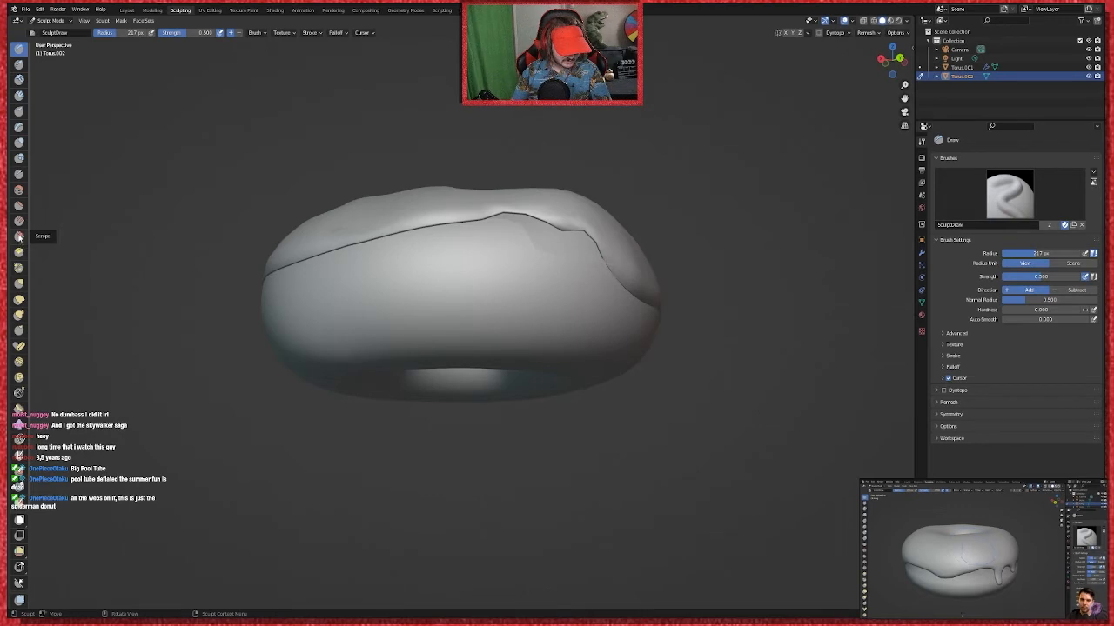
Step: Even out the icing's uneven lower edge around the donut with Smooth brush strokes
click(19, 190)
mouse_move(597, 241)
mouse_down()
mouse_move(492, 244)
mouse_move(557, 228)
mouse_up()
middle_drag(857, 273, 780, 327)
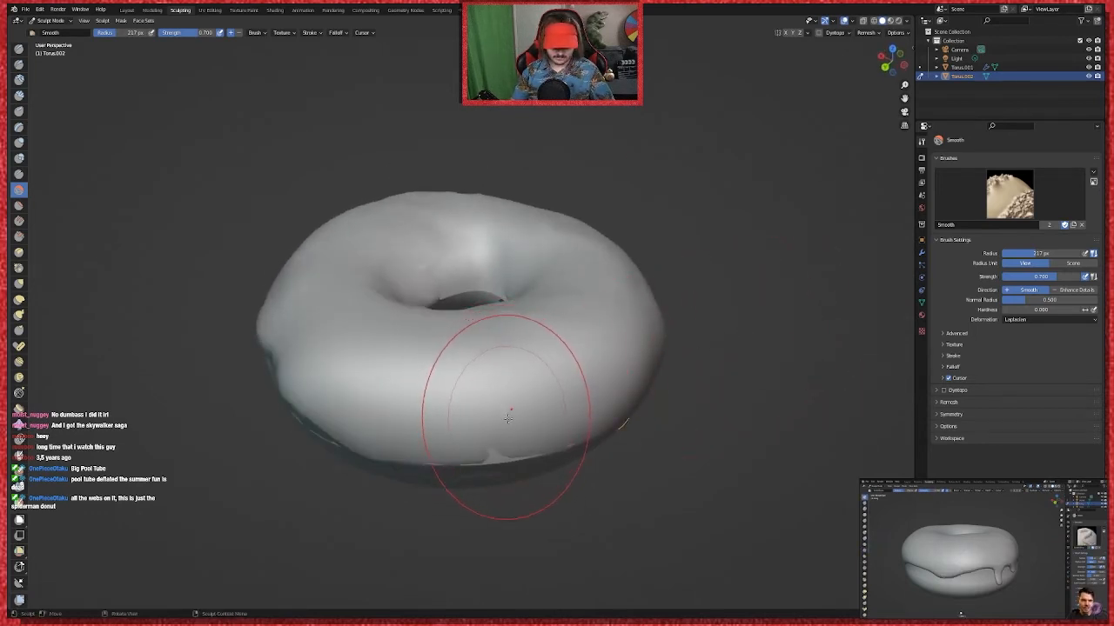
mouse_move(511, 420)
mouse_down()
mouse_move(470, 435)
mouse_move(416, 433)
mouse_up()
mouse_move(416, 433)
middle_down()
mouse_move(748, 427)
mouse_move(689, 444)
middle_up()
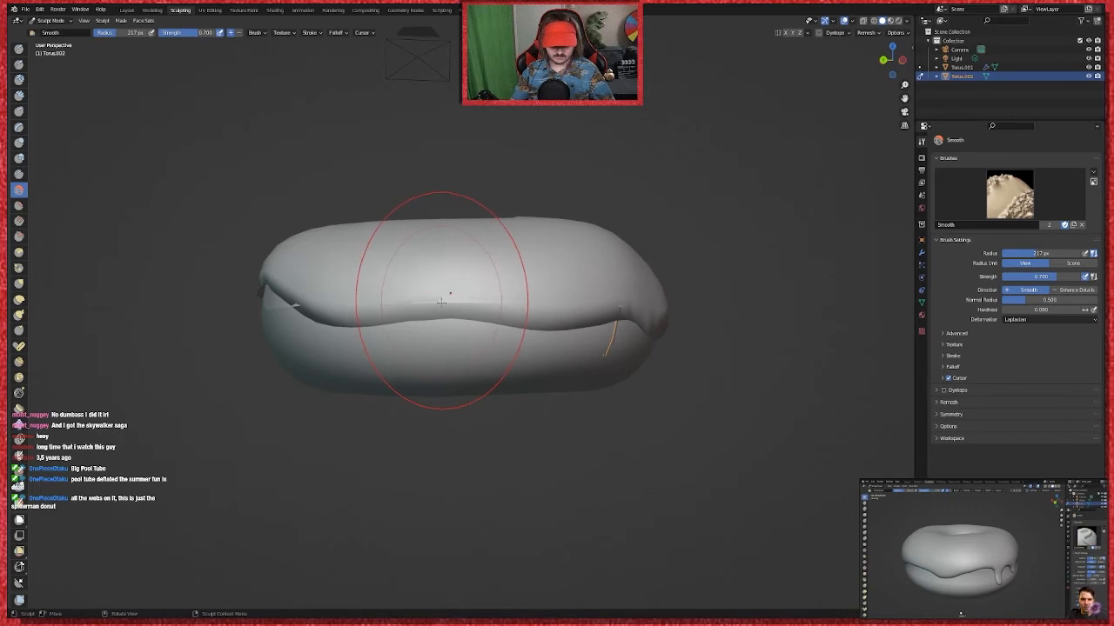
drag(441, 300, 496, 324)
mouse_move(857, 422)
middle_down()
mouse_move(836, 318)
mouse_move(788, 453)
middle_up()
drag(487, 387, 507, 384)
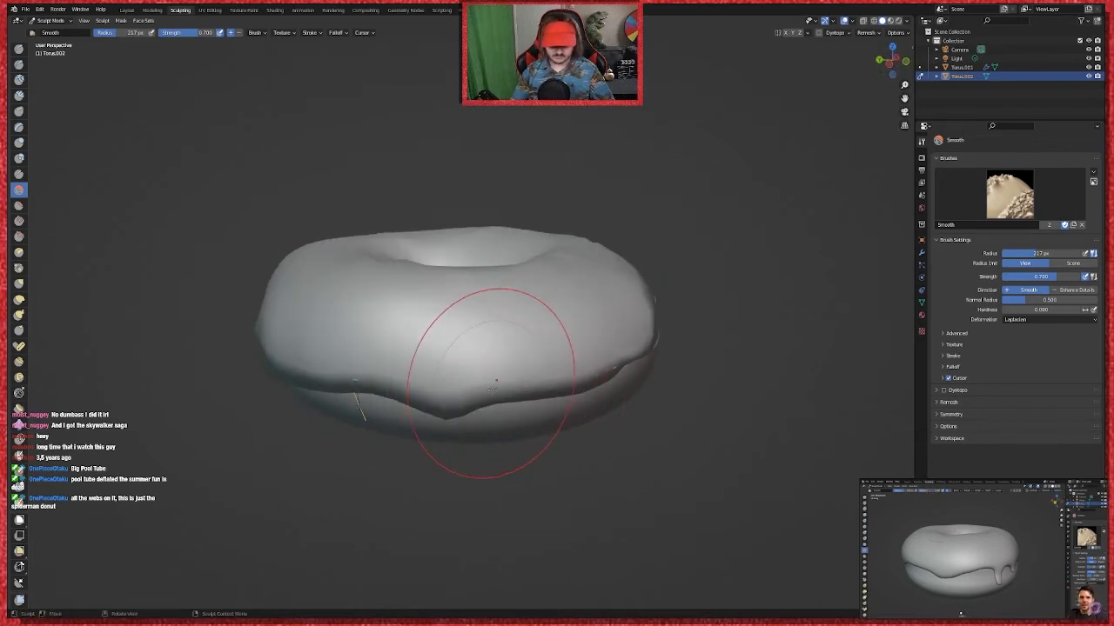
Step: Try further Smooth brush strokes on the icing's side and rim and undo them
drag(444, 398, 714, 363)
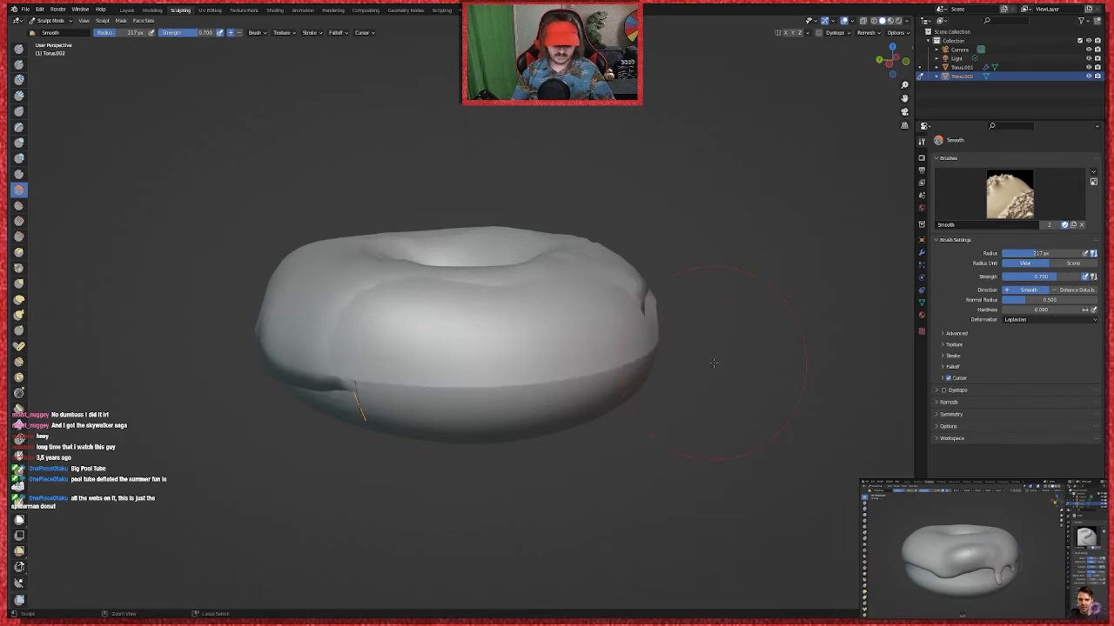
middle_drag(713, 363, 338, 311)
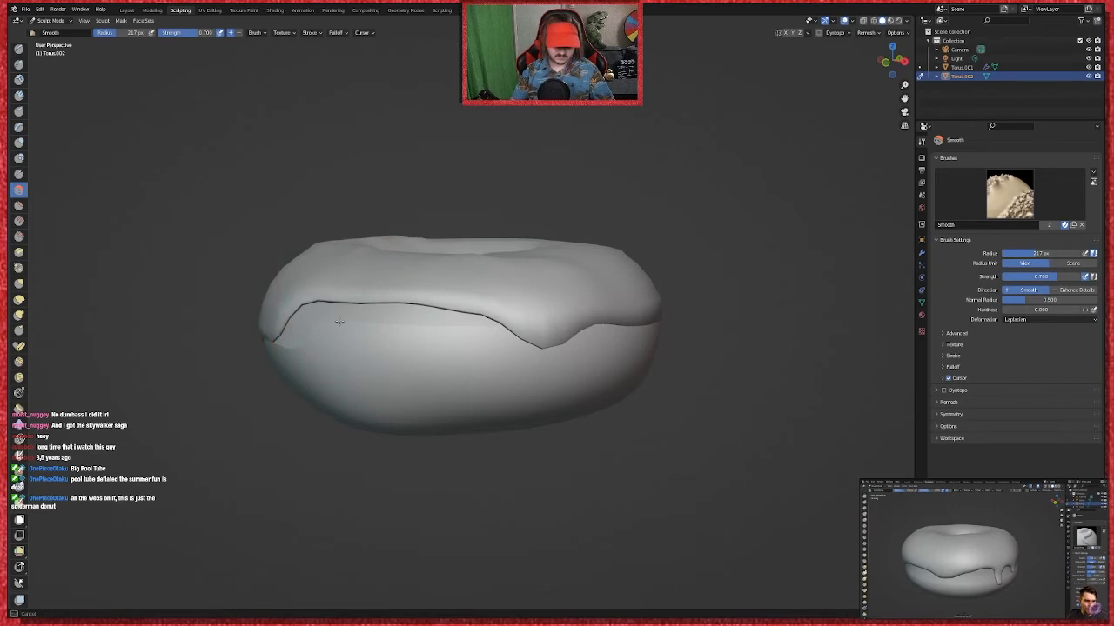
mouse_move(373, 273)
mouse_down()
mouse_move(460, 286)
mouse_move(398, 323)
mouse_up()
drag(360, 286, 391, 300)
mouse_move(391, 300)
middle_down()
mouse_move(539, 365)
mouse_move(806, 425)
middle_up()
key(ctrl+z)
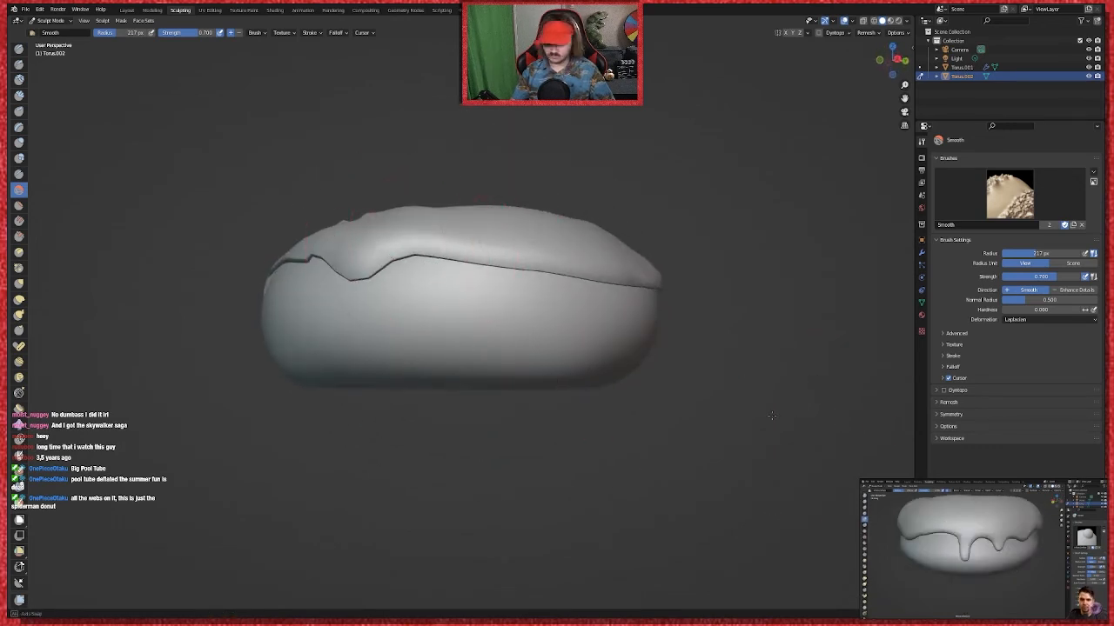
Step: Switch to the Inflate brush, test a short stroke on the wide drip's lower edge and undo it
middle_drag(771, 416, 856, 437)
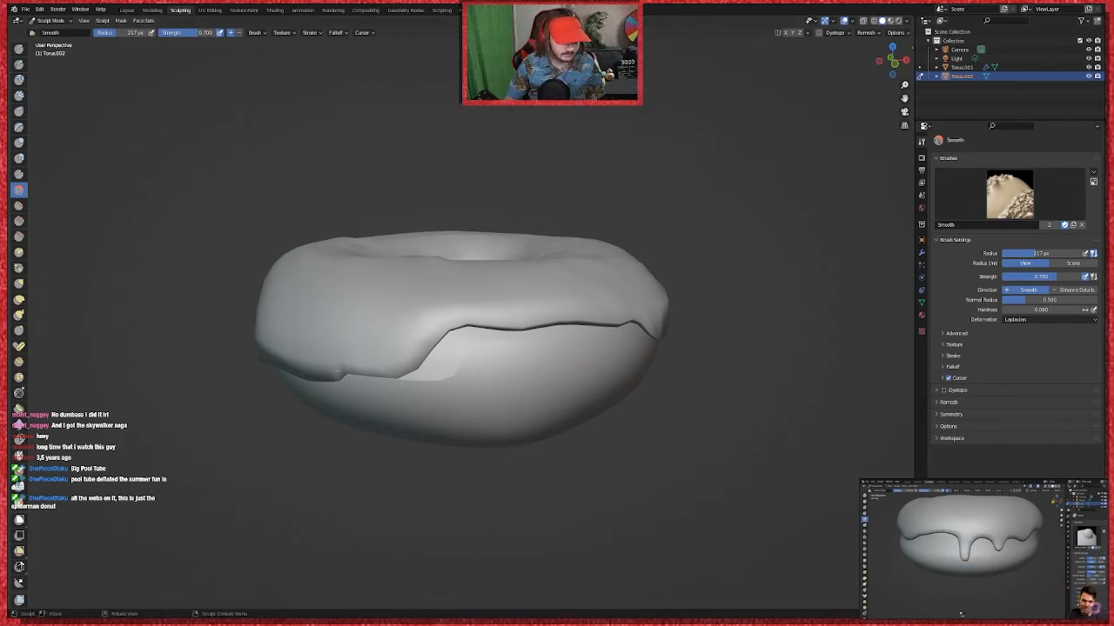
click(20, 143)
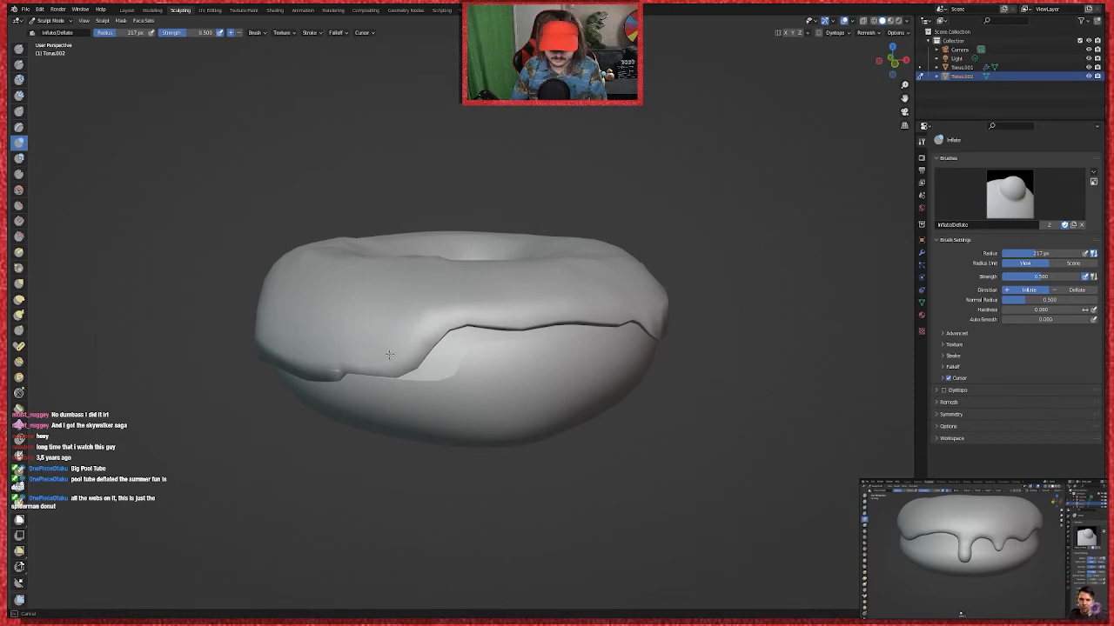
drag(398, 364, 396, 341)
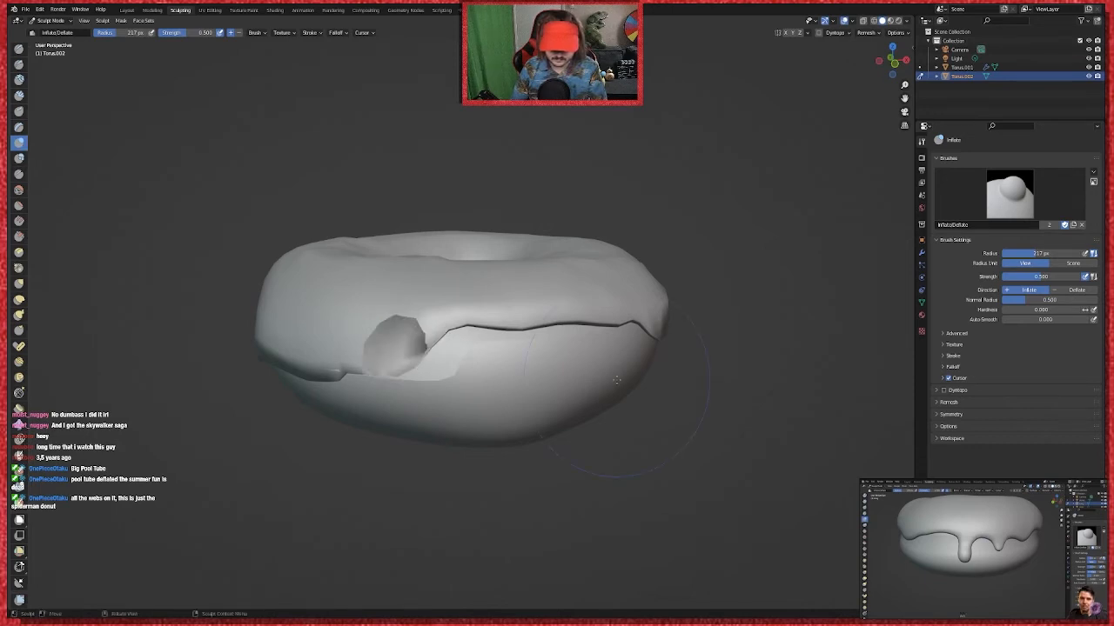
key(ctrl+z)
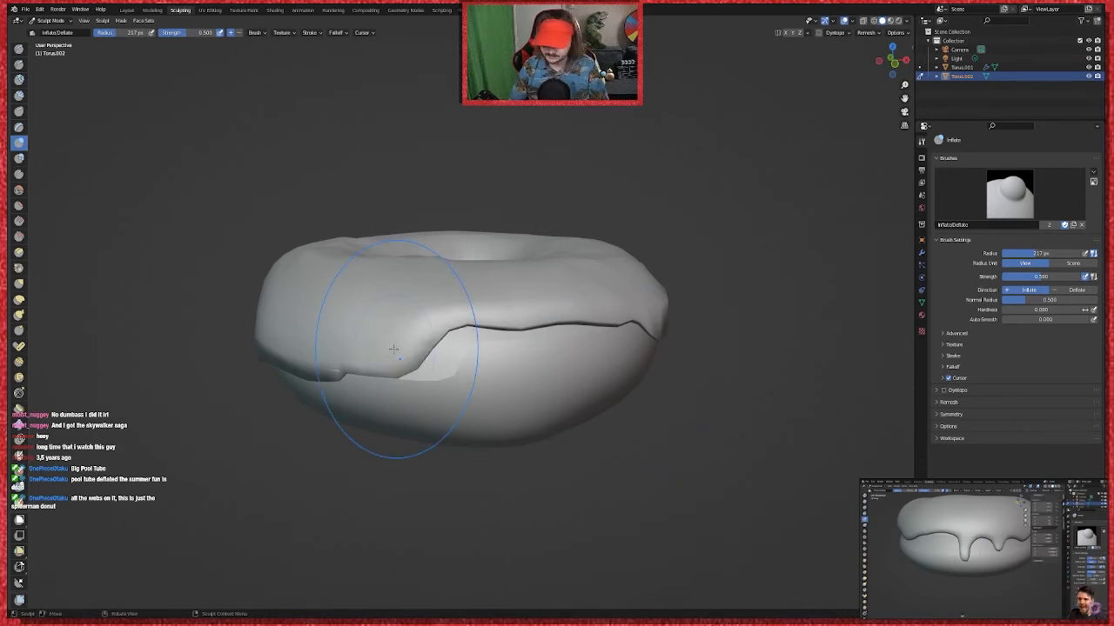
Step: Try inverted Inflate strokes across the wide drip and the icing's side and undo them
ctrl+drag(393, 349, 378, 321)
mouse_move(492, 419)
ctrl+mouse_down()
mouse_move(559, 321)
mouse_move(435, 316)
ctrl+mouse_up()
key(ctrl+z)
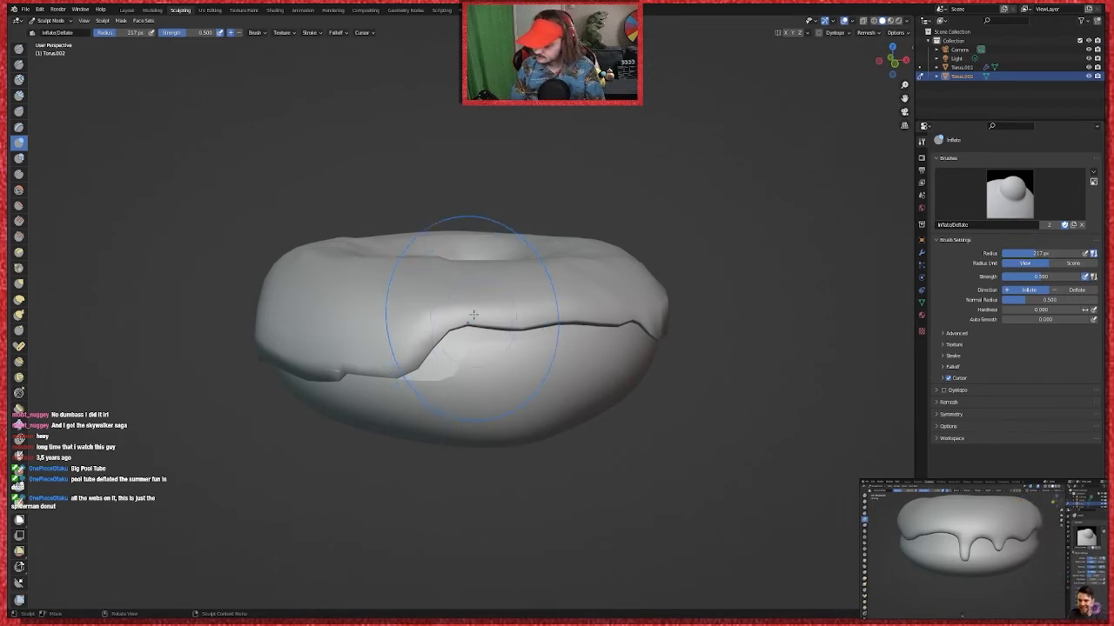
ctrl+drag(365, 317, 221, 265)
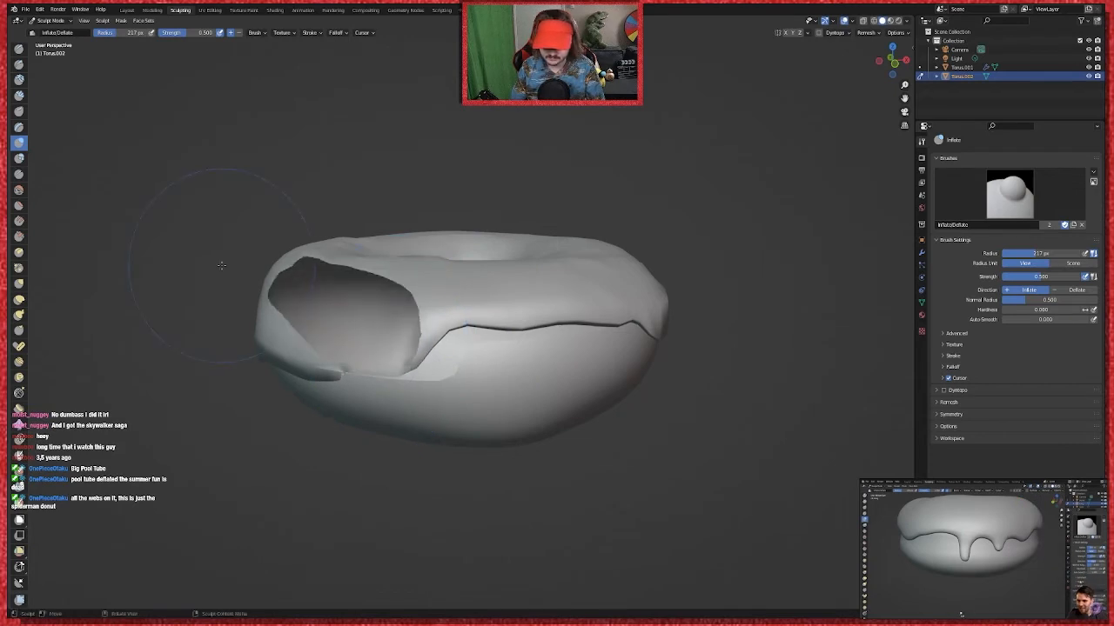
key(ctrl+z)
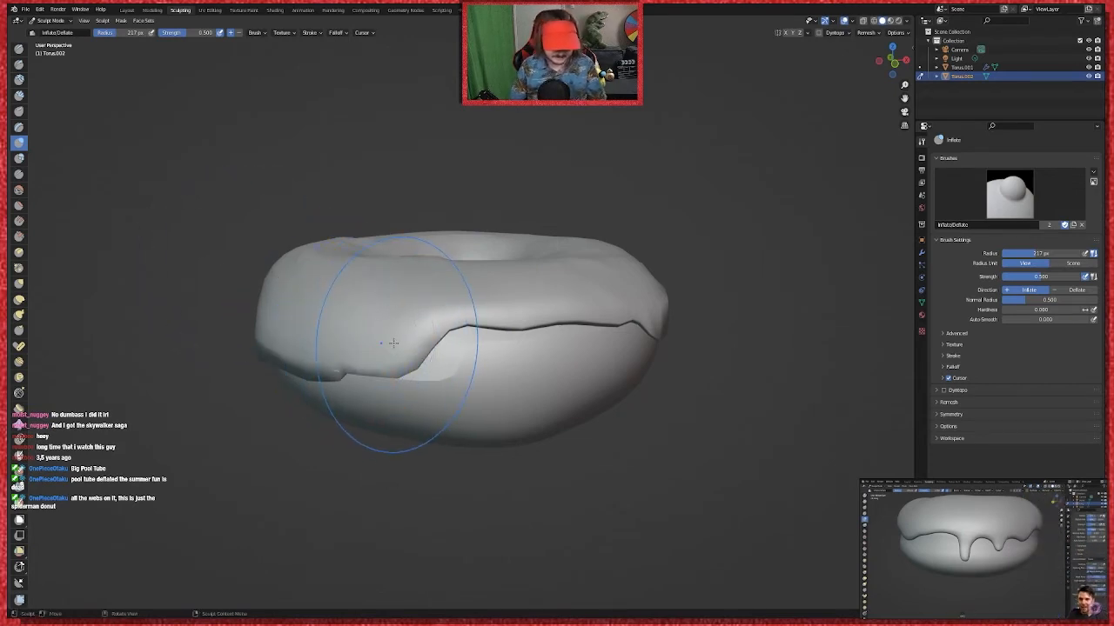
Step: Try a long Inflate stroke over the icing's top around the donut hole and undo it
mouse_move(552, 471)
middle_down()
mouse_move(593, 424)
mouse_move(554, 329)
middle_up()
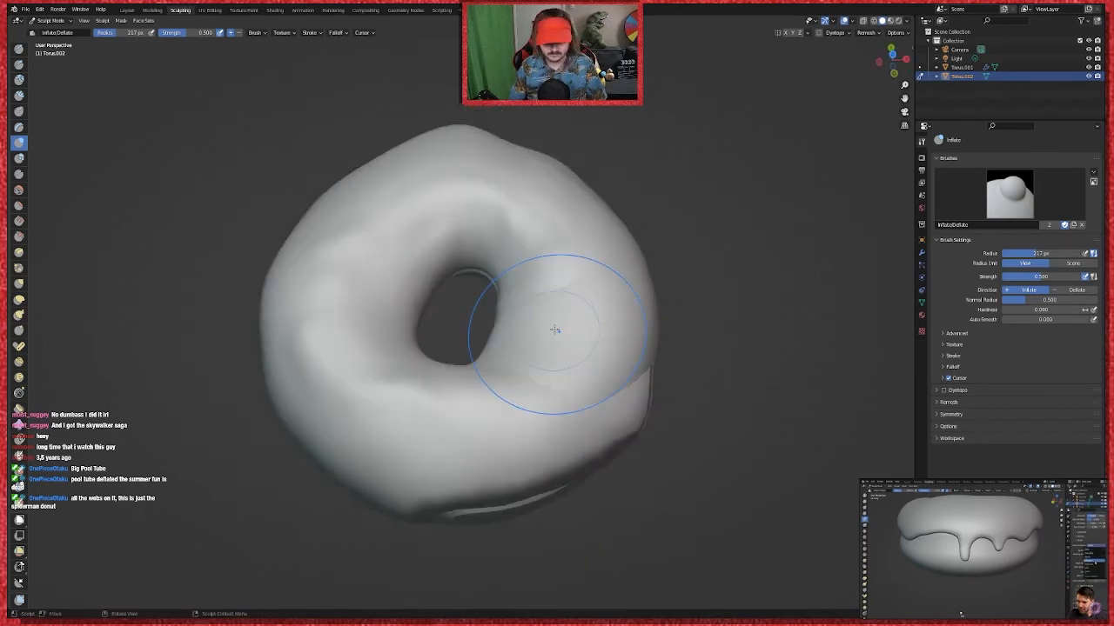
drag(554, 329, 347, 285)
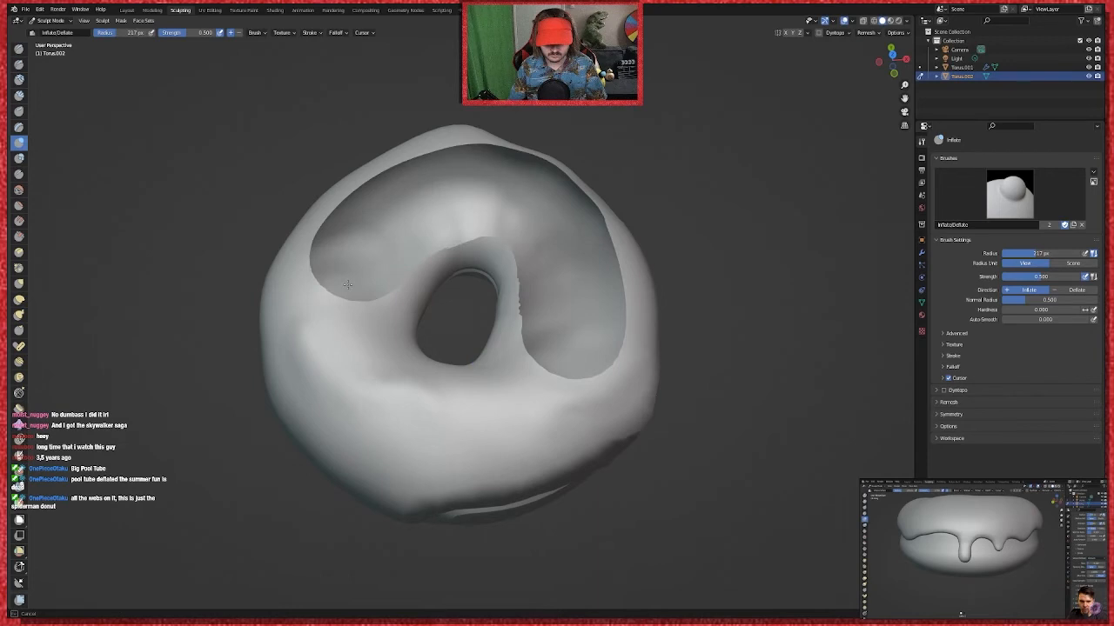
key(Escape)
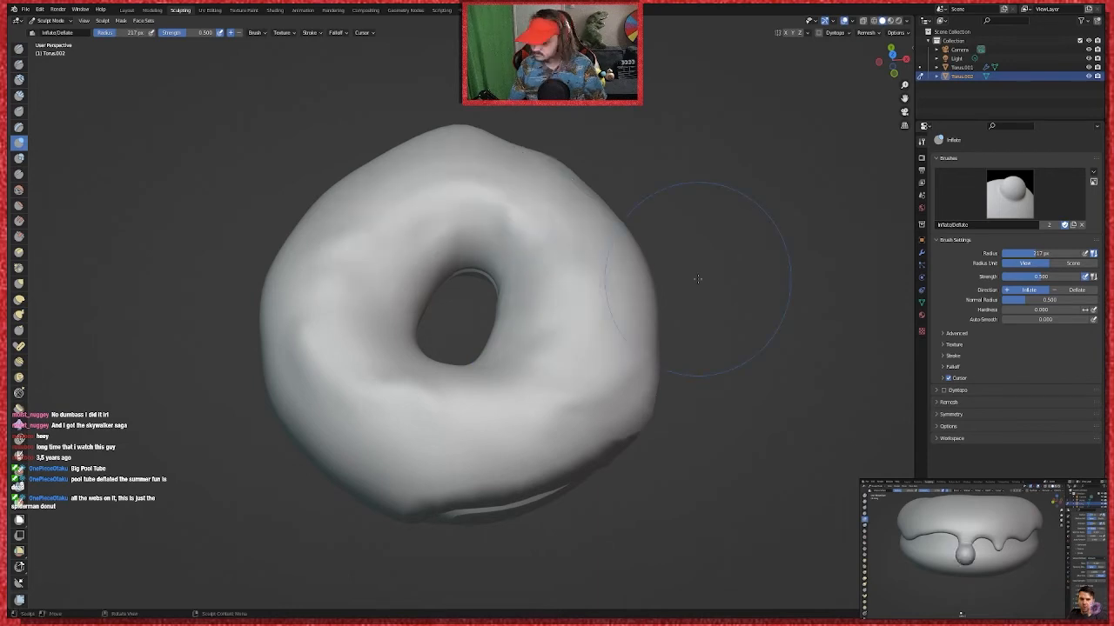
Step: Replay the tutorial section on the Inflate brush and examine which brush settings it uses
middle_drag(696, 278, 164, 209)
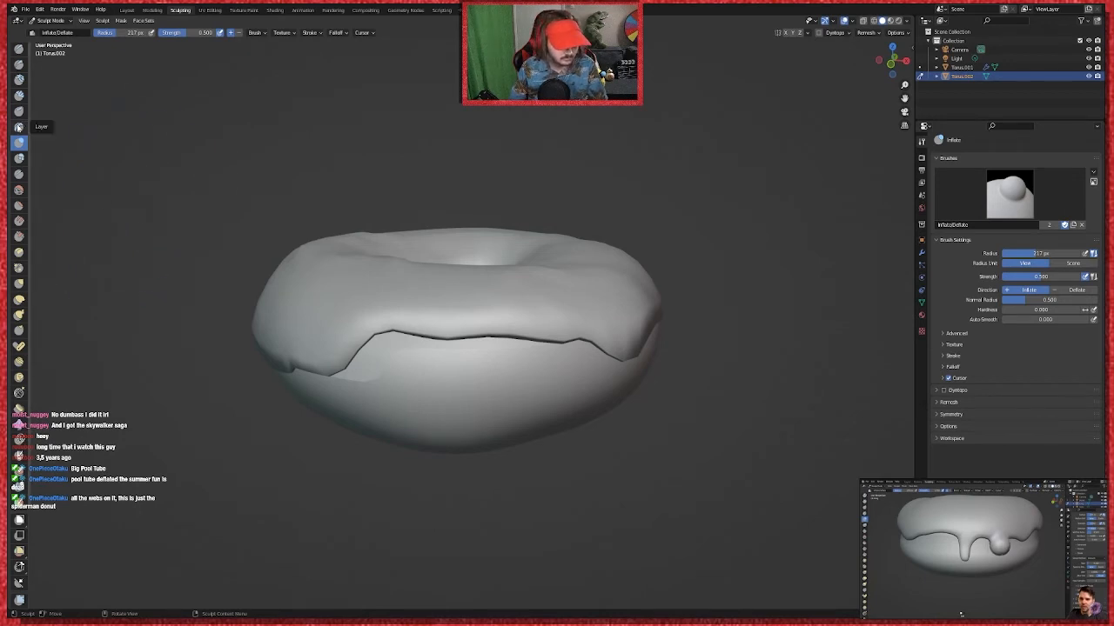
key(Left)
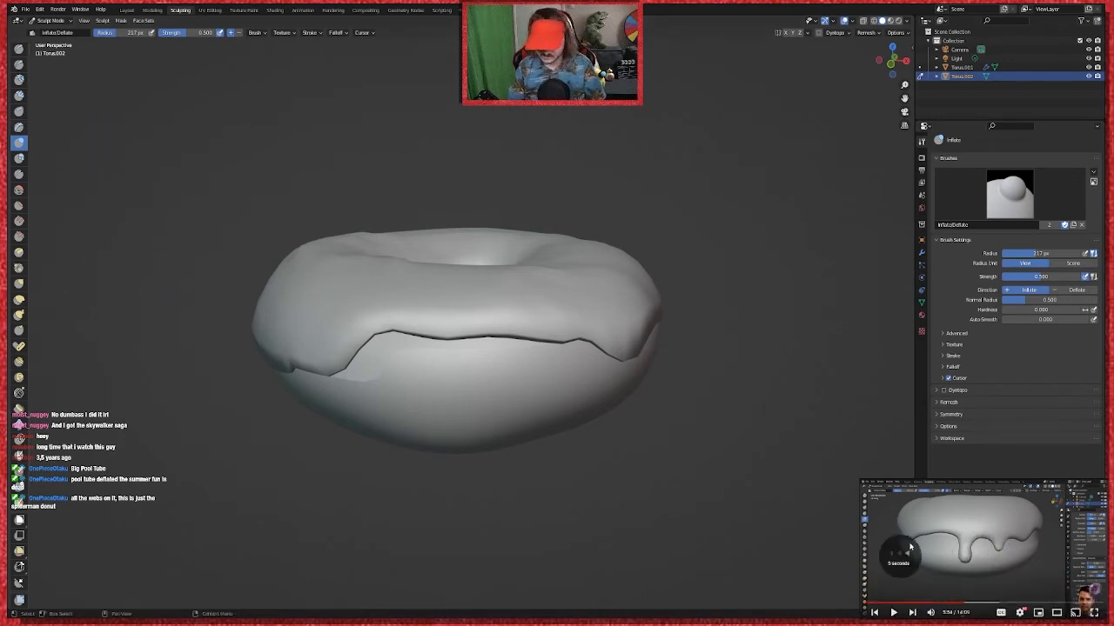
key(space)
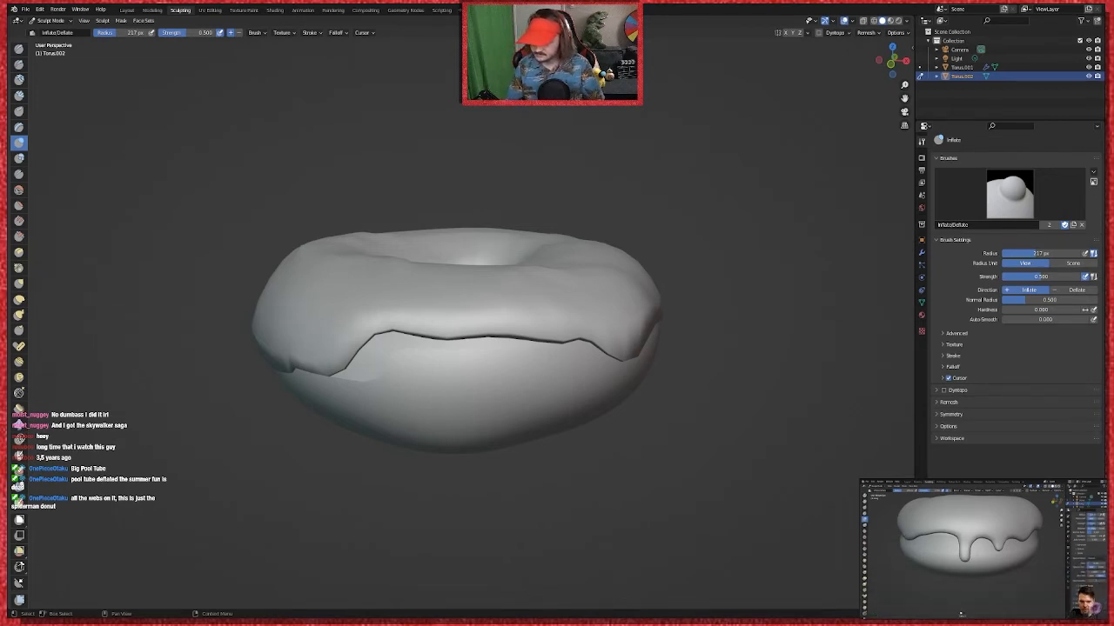
click(969, 241)
click(983, 242)
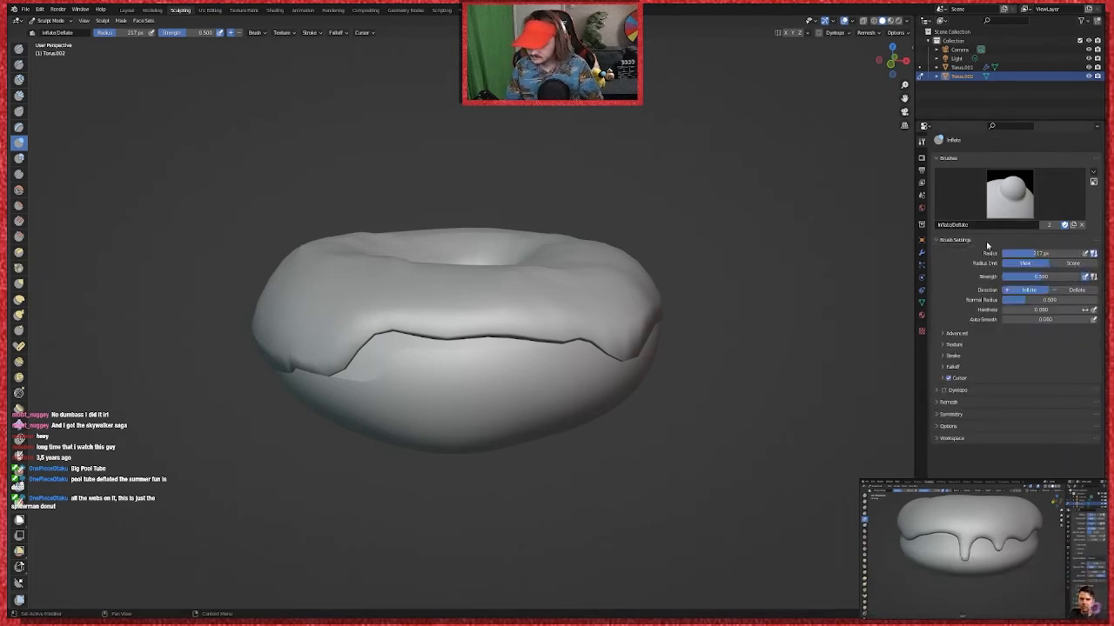
click(952, 572)
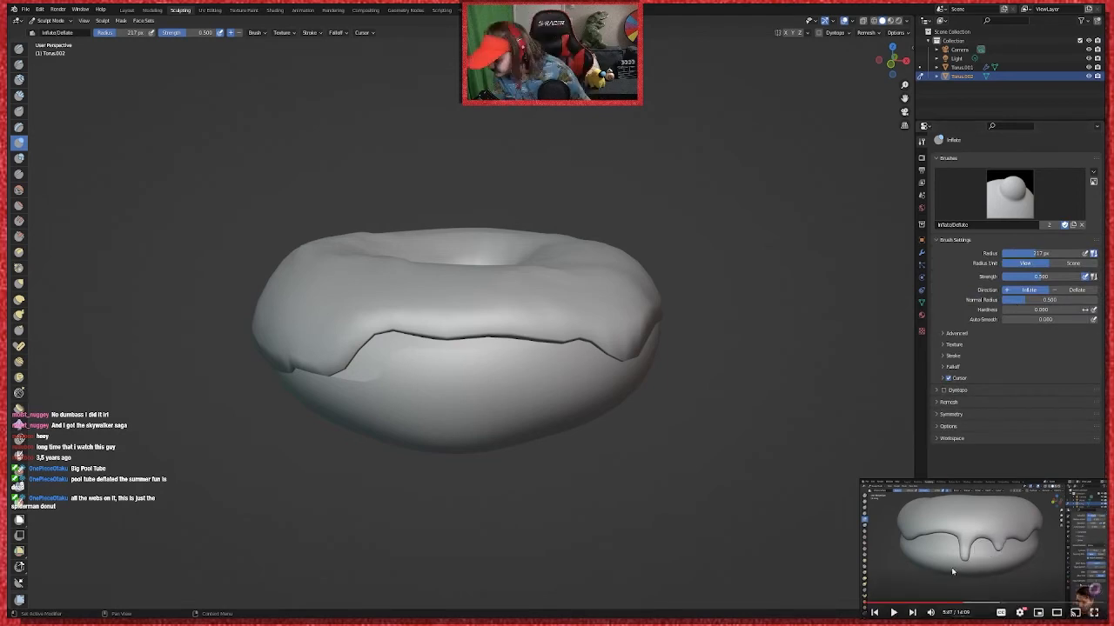
click(951, 568)
click(951, 568)
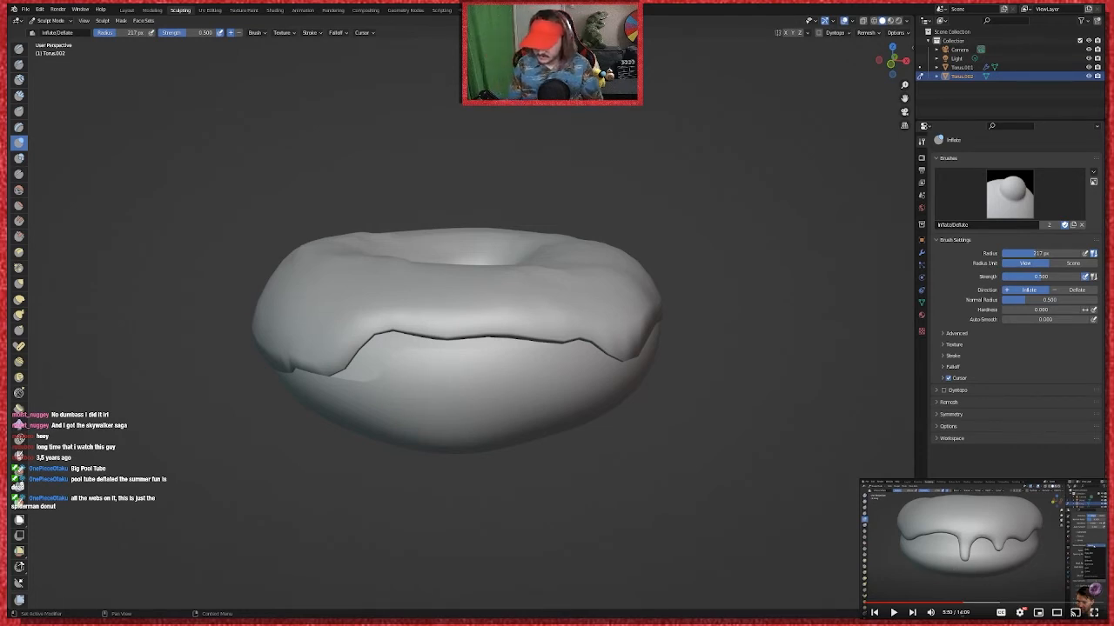
Step: Set the Inflate brush's stroke method to Airbrush
click(956, 333)
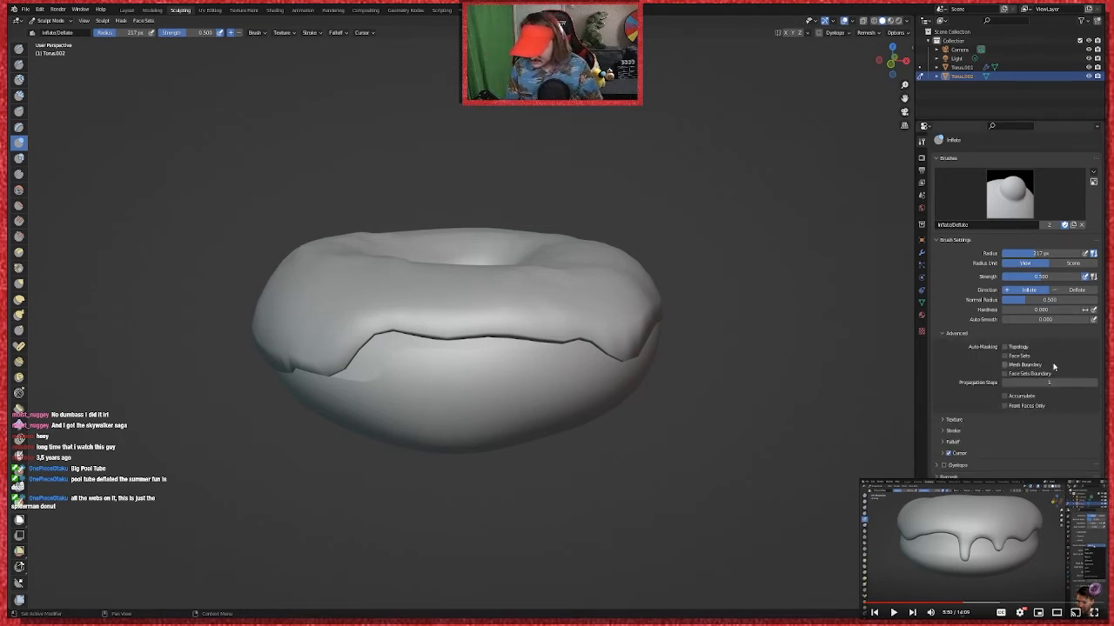
click(947, 422)
scroll(946, 420, down, 1)
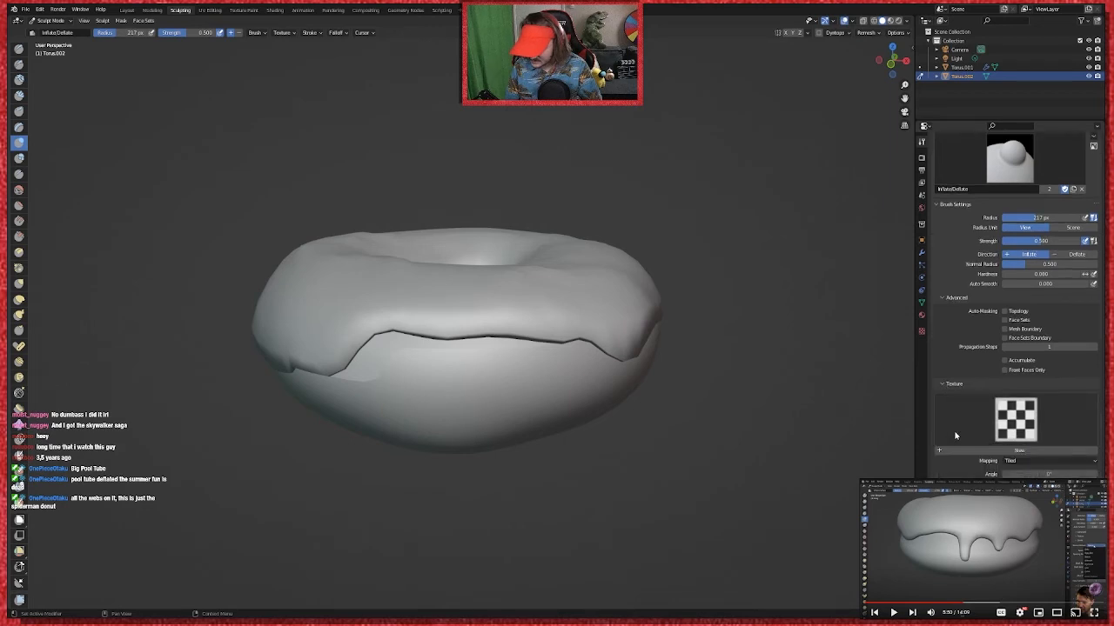
scroll(1014, 429, down, 5)
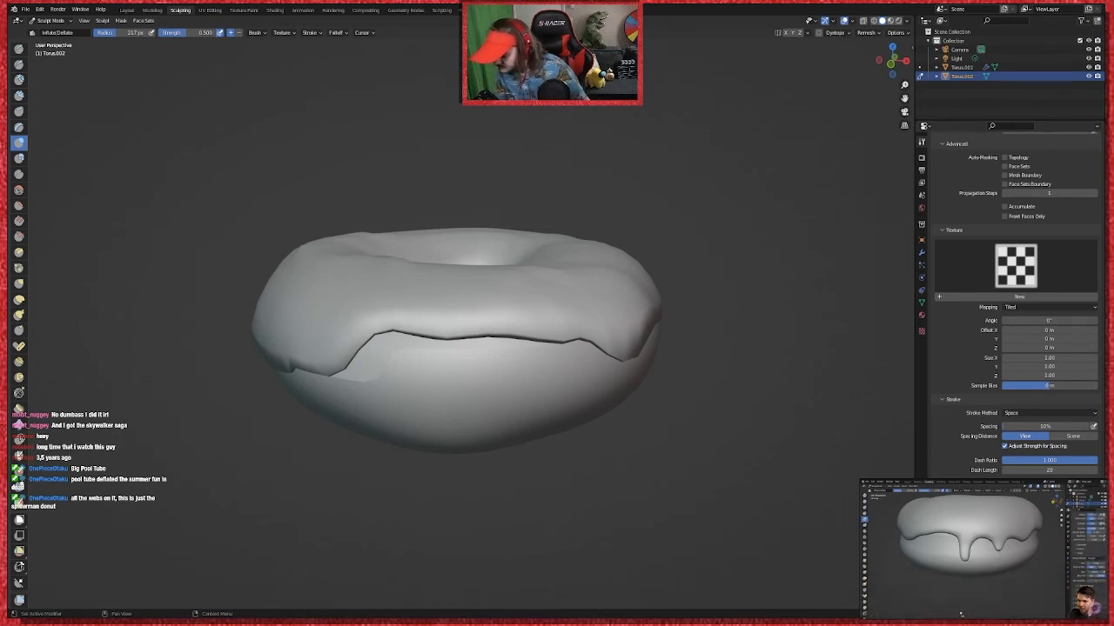
click(1040, 412)
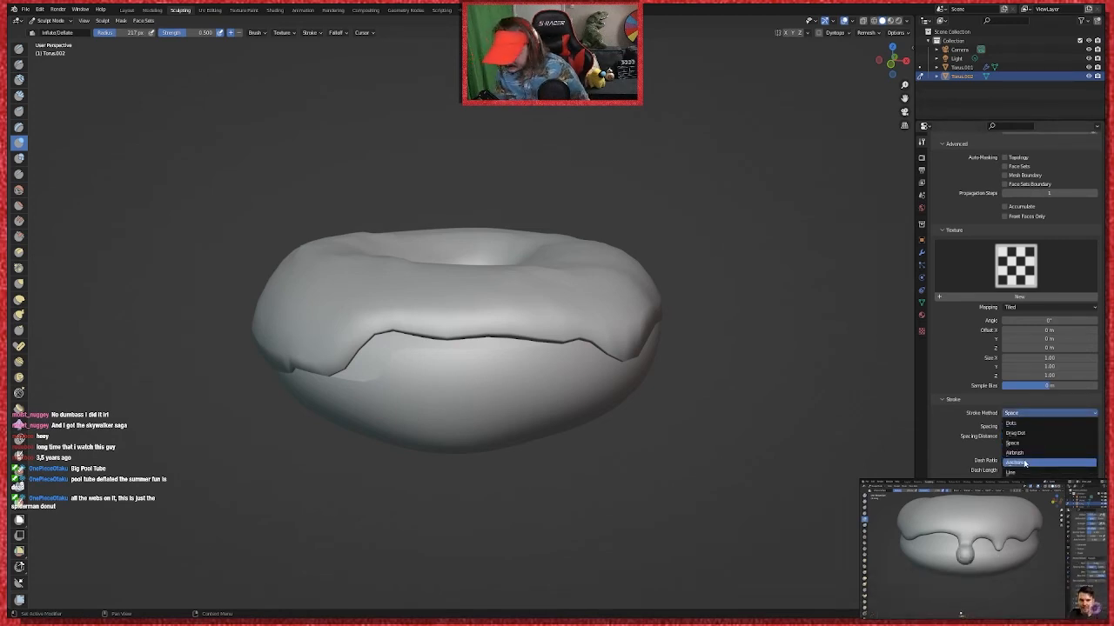
click(1017, 453)
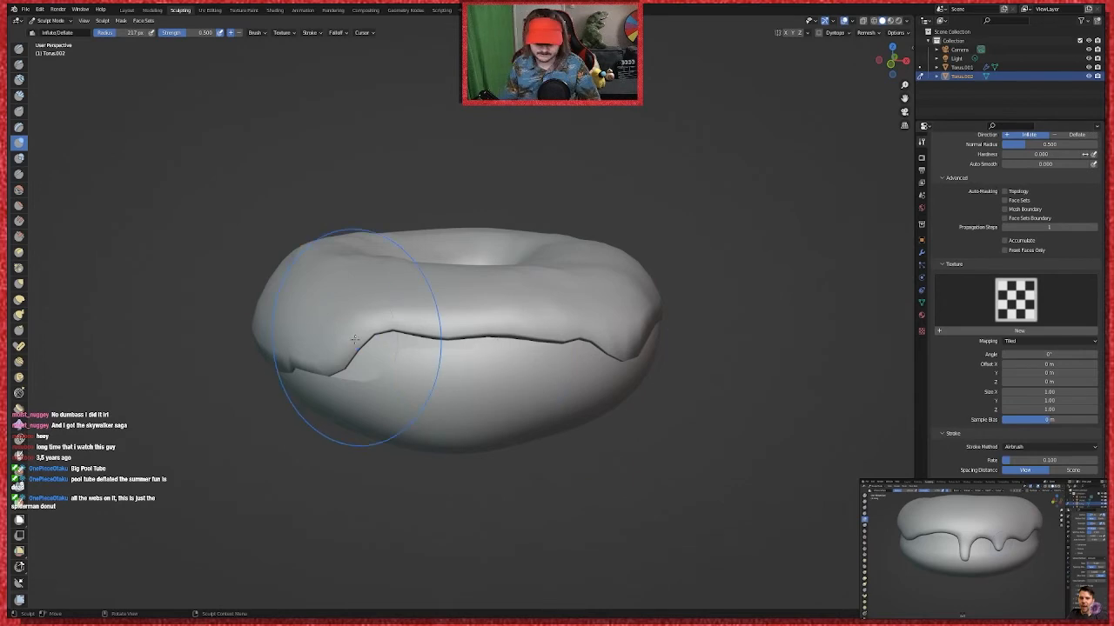
Step: Try large Airbrush Inflate dabs on two of the icing's drips, undoing the first one
drag(333, 351, 337, 348)
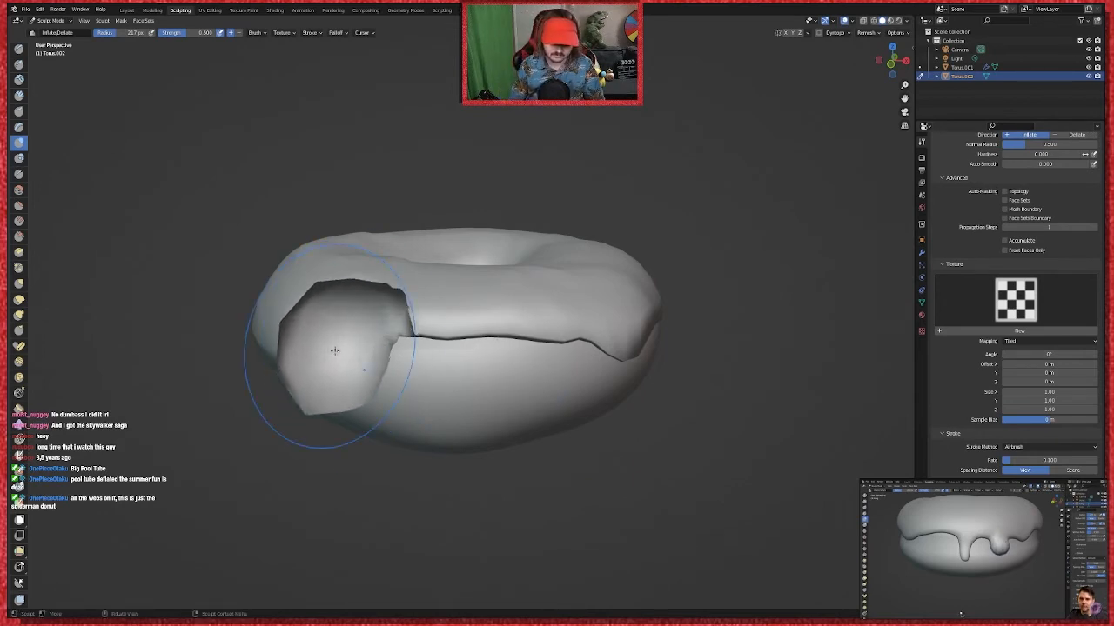
middle_drag(600, 466, 576, 470)
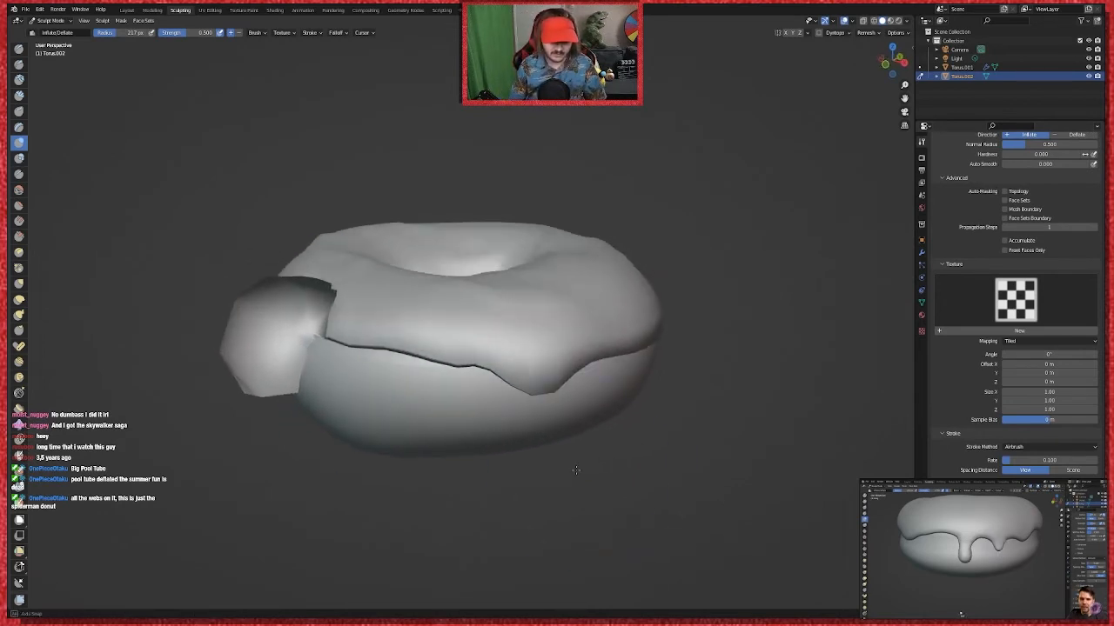
key(ctrl+z)
drag(529, 372, 531, 374)
mouse_move(600, 374)
middle_down()
mouse_move(718, 376)
mouse_move(696, 435)
middle_up()
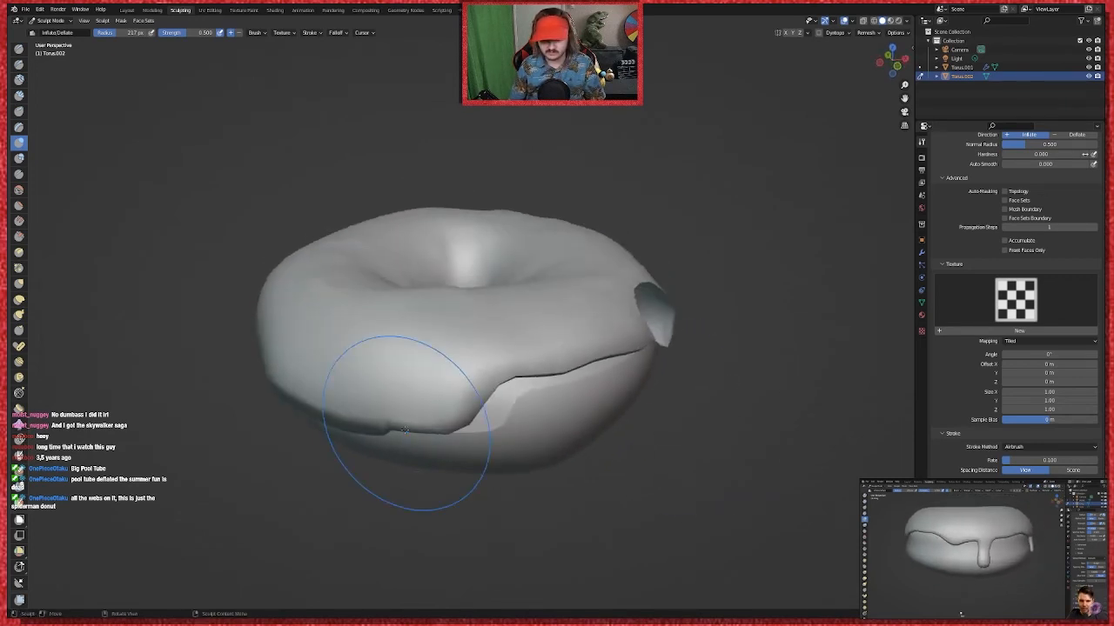
middle_drag(487, 430, 590, 330)
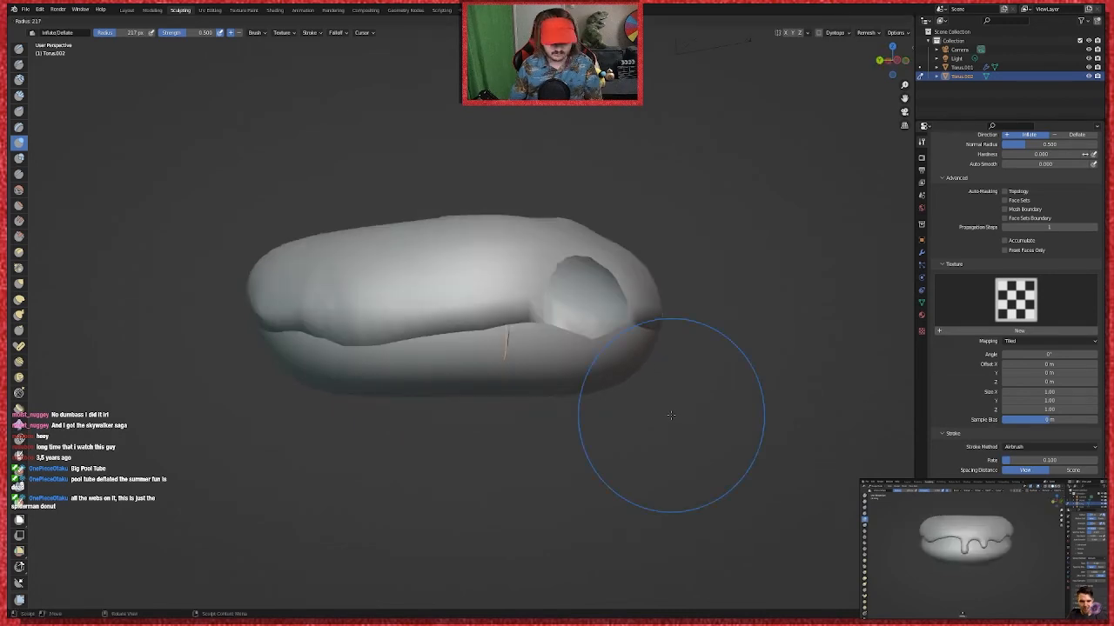
Step: Set the Inflate brush's radius to 89 px and undo the last large dab
key(f)
click(706, 413)
key(ctrl+z)
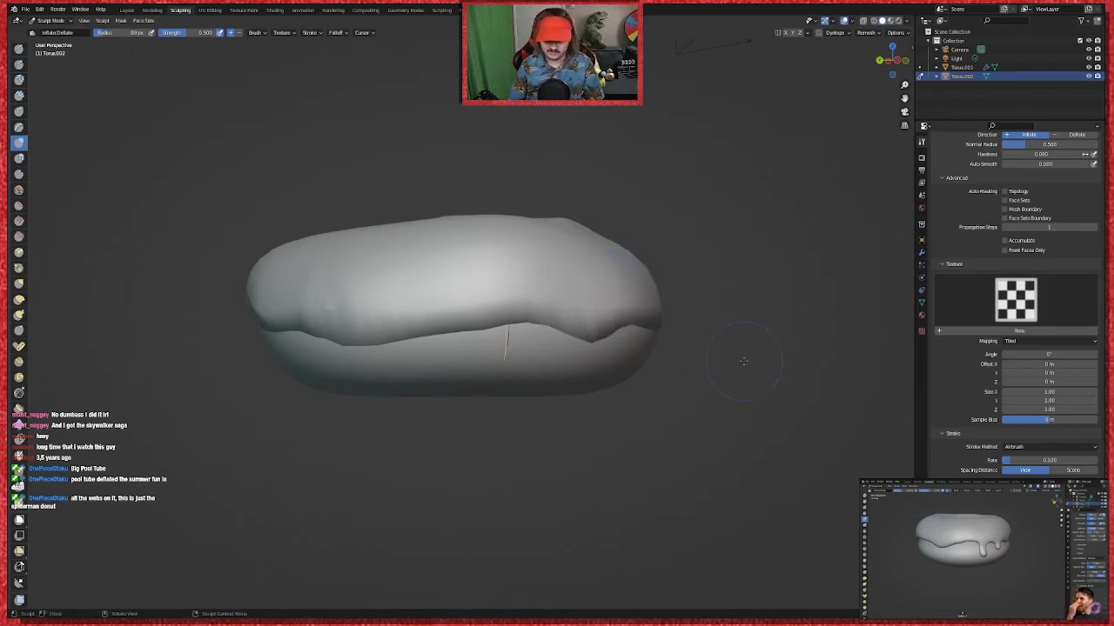
Step: Try small Inflate dabs along the icing's lower edge on different sides of the donut and undo them
scroll(744, 358, down, 1)
scroll(765, 330, up, 2)
middle_drag(741, 315, 774, 381)
key(ctrl+z)
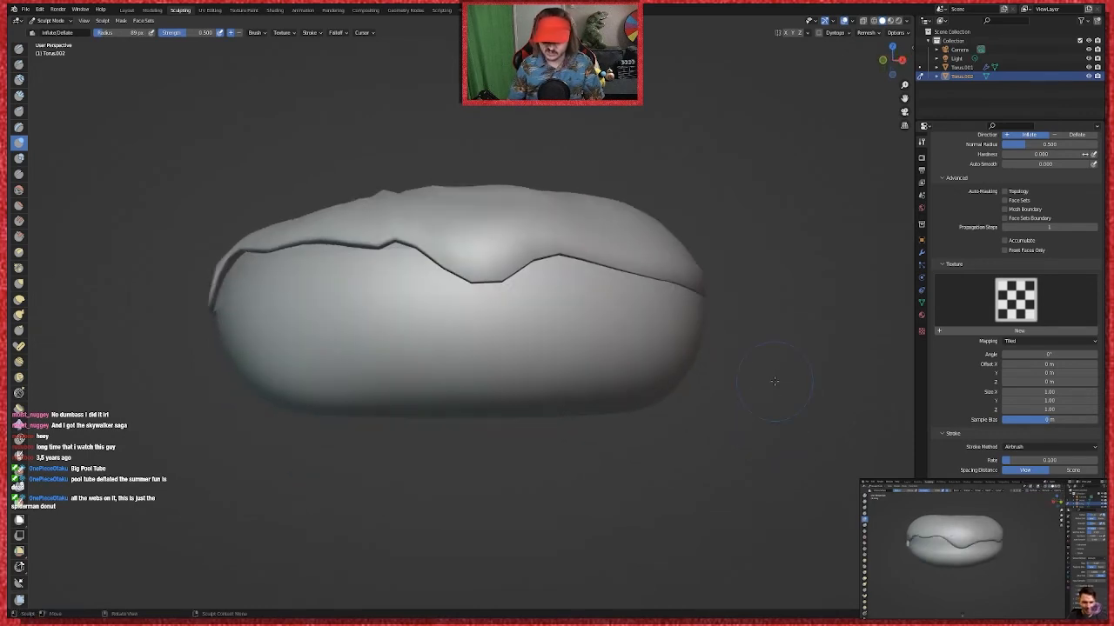
click(369, 224)
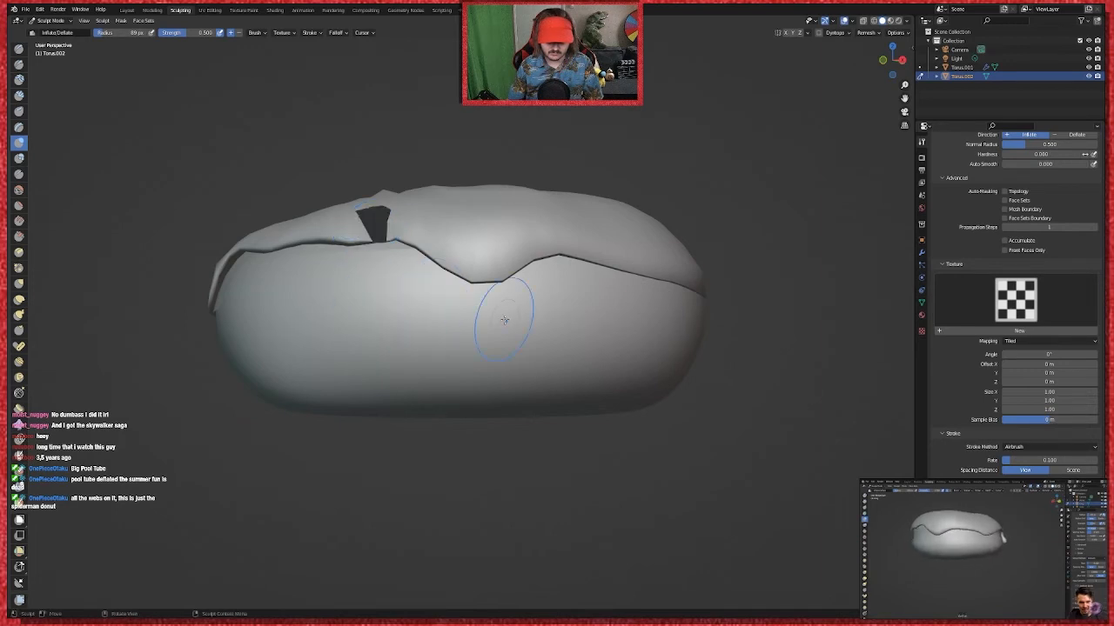
middle_drag(497, 311, 522, 371)
middle_drag(680, 320, 783, 370)
key(ctrl+z)
key(ctrl+z)
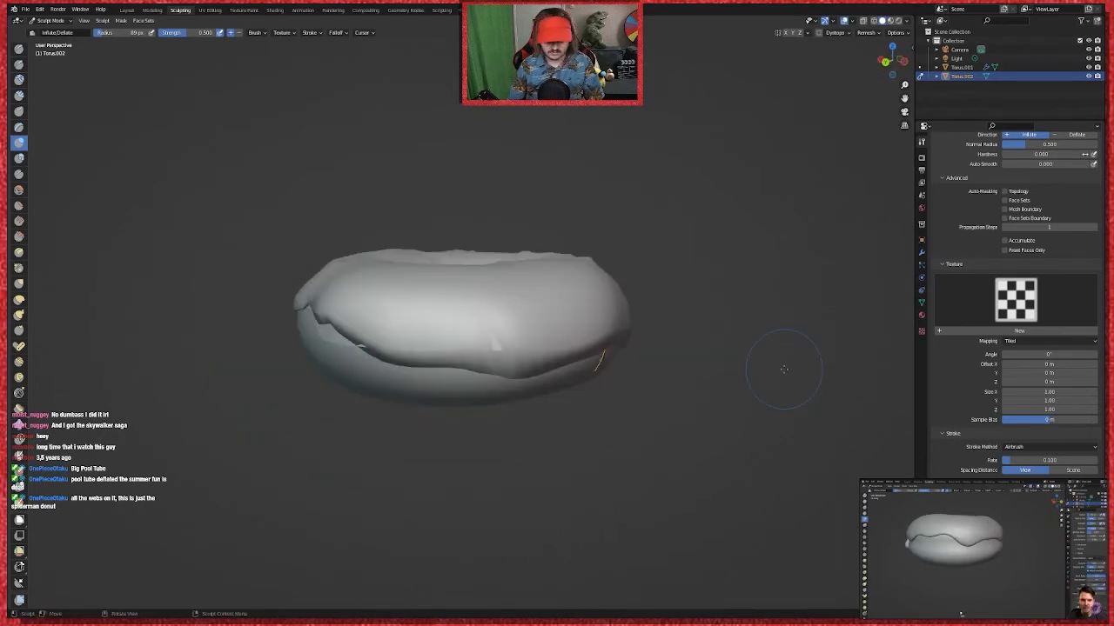
drag(499, 325, 506, 327)
middle_drag(731, 377, 810, 362)
key(ctrl+z)
Step: Inflate several spots around the icing's outer edge with short dabs to form rounded drips
drag(620, 341, 623, 336)
drag(499, 311, 500, 315)
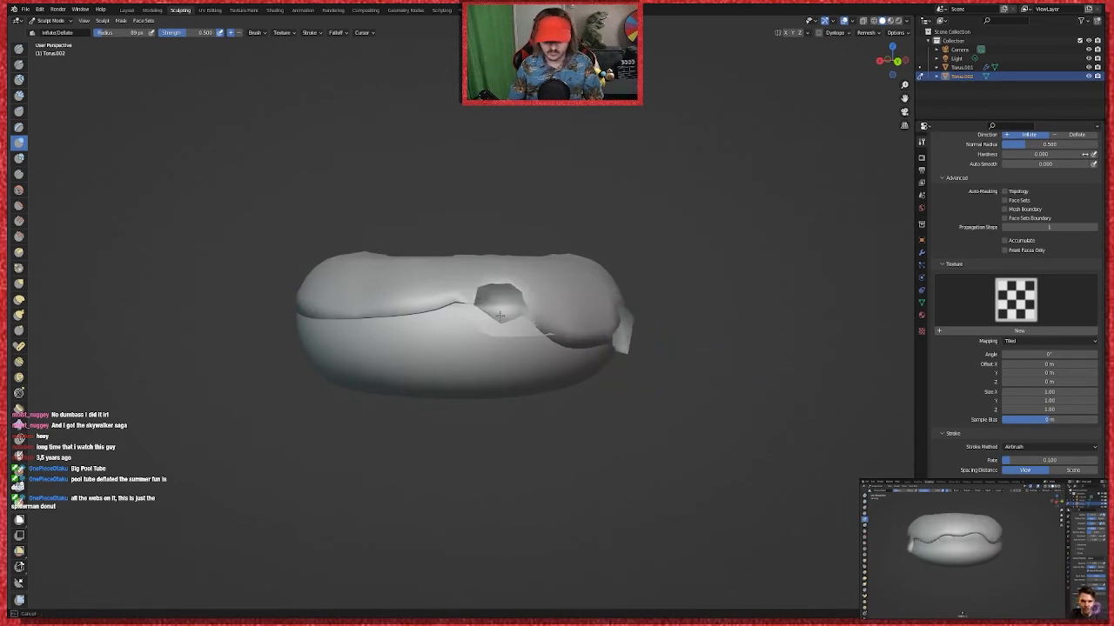
mouse_move(513, 319)
middle_down()
mouse_move(617, 348)
mouse_move(572, 319)
mouse_move(517, 229)
mouse_move(673, 331)
mouse_move(661, 366)
mouse_move(567, 246)
mouse_move(565, 286)
middle_up()
drag(425, 229, 422, 219)
mouse_move(491, 317)
middle_down()
mouse_move(651, 298)
mouse_move(745, 443)
middle_up()
scroll(739, 435, down, 1)
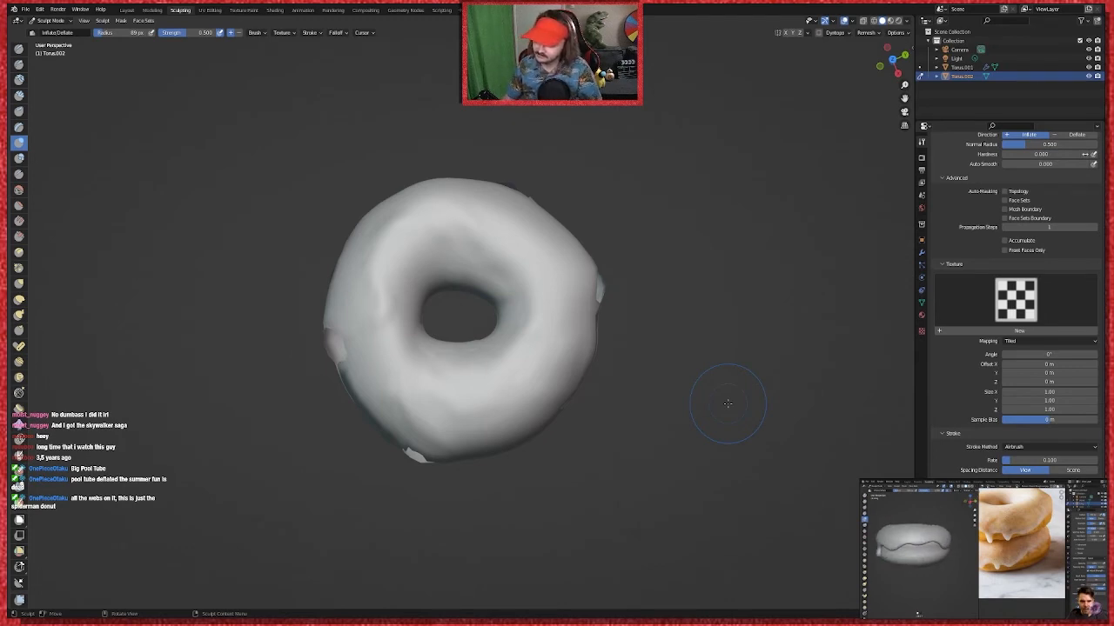
Step: Inflate the icing's inner edge around the donut hole and undo the extra dabs over its top
middle_drag(721, 377, 568, 236)
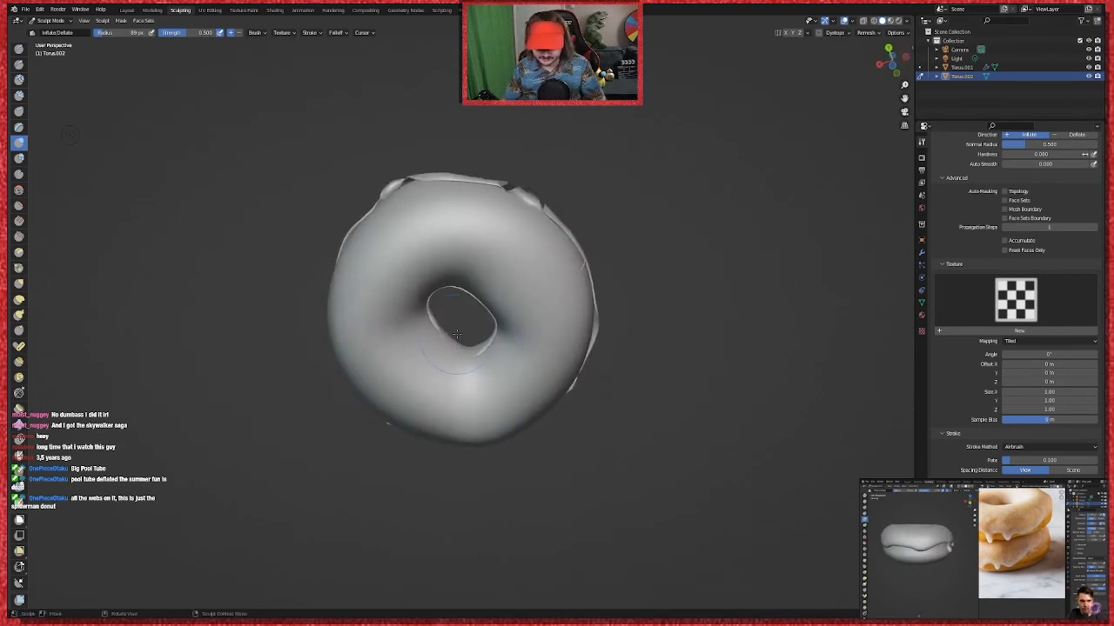
drag(433, 335, 435, 326)
middle_drag(635, 416, 557, 366)
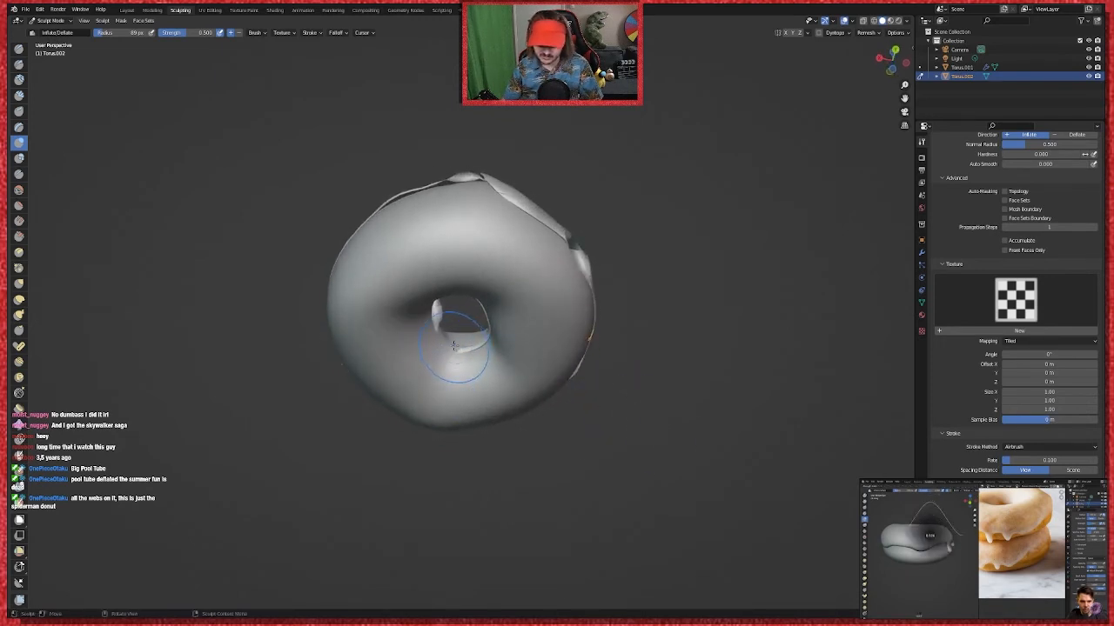
middle_drag(452, 346, 587, 313)
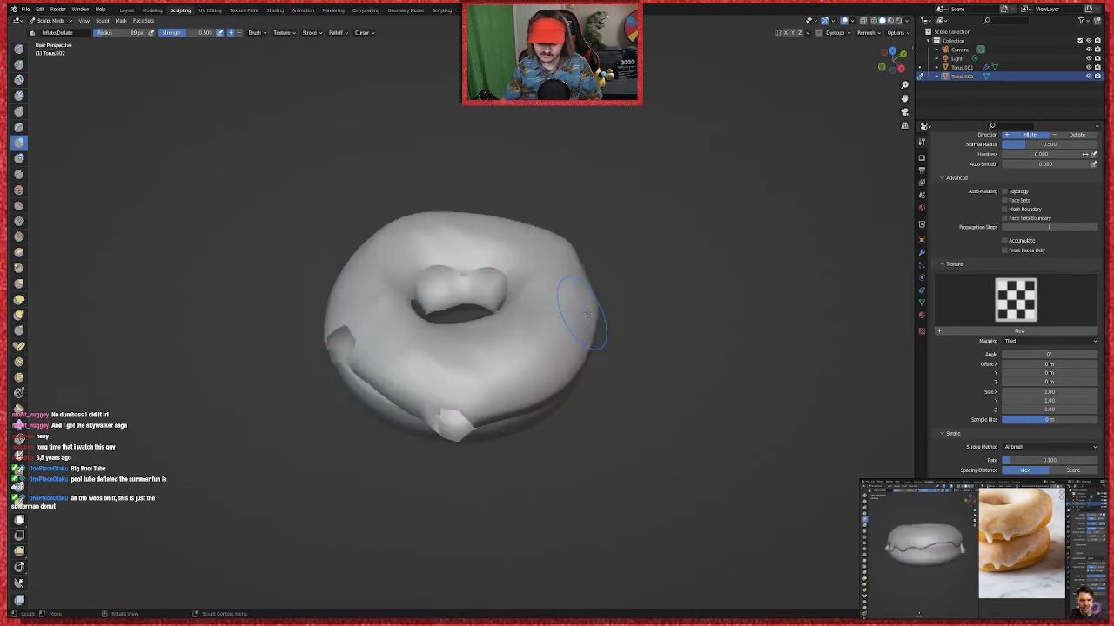
middle_drag(587, 313, 748, 416)
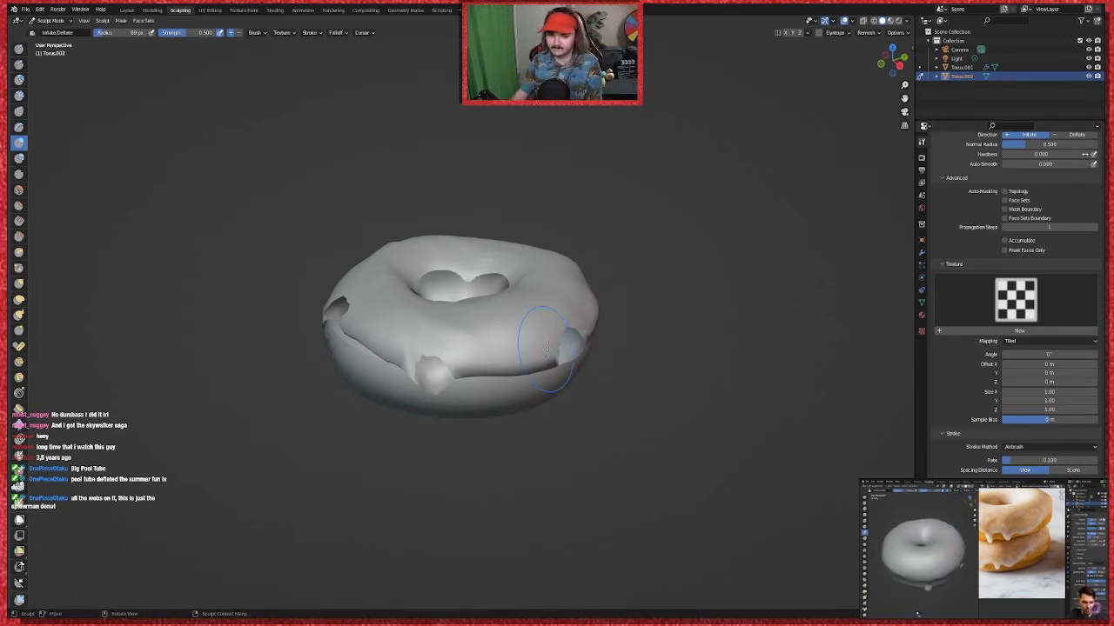
middle_drag(673, 270, 446, 356)
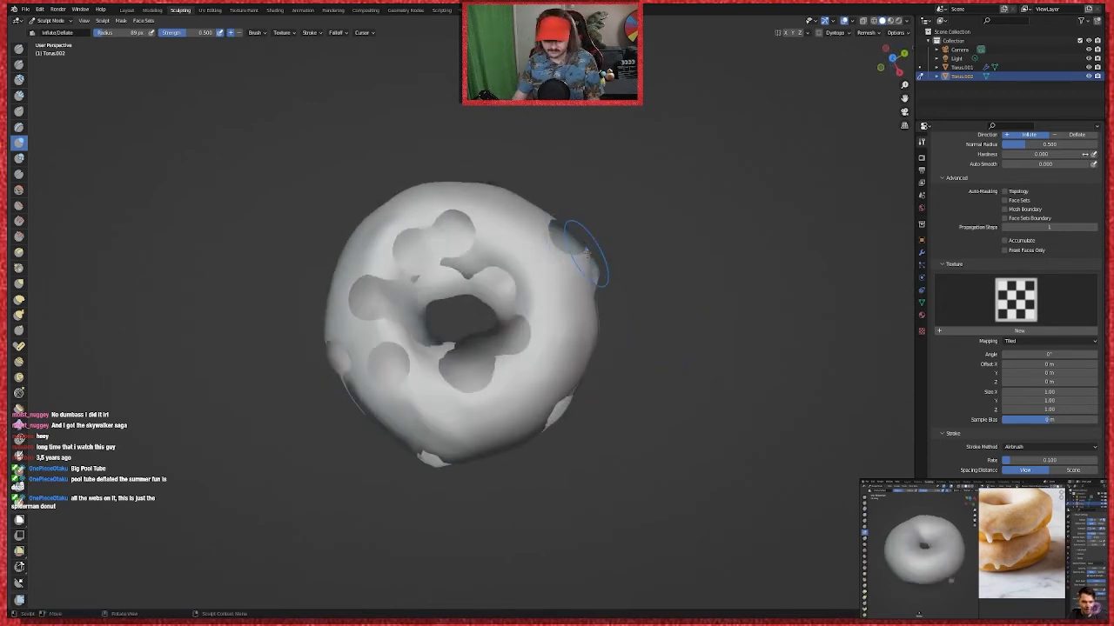
key(ctrl+z)
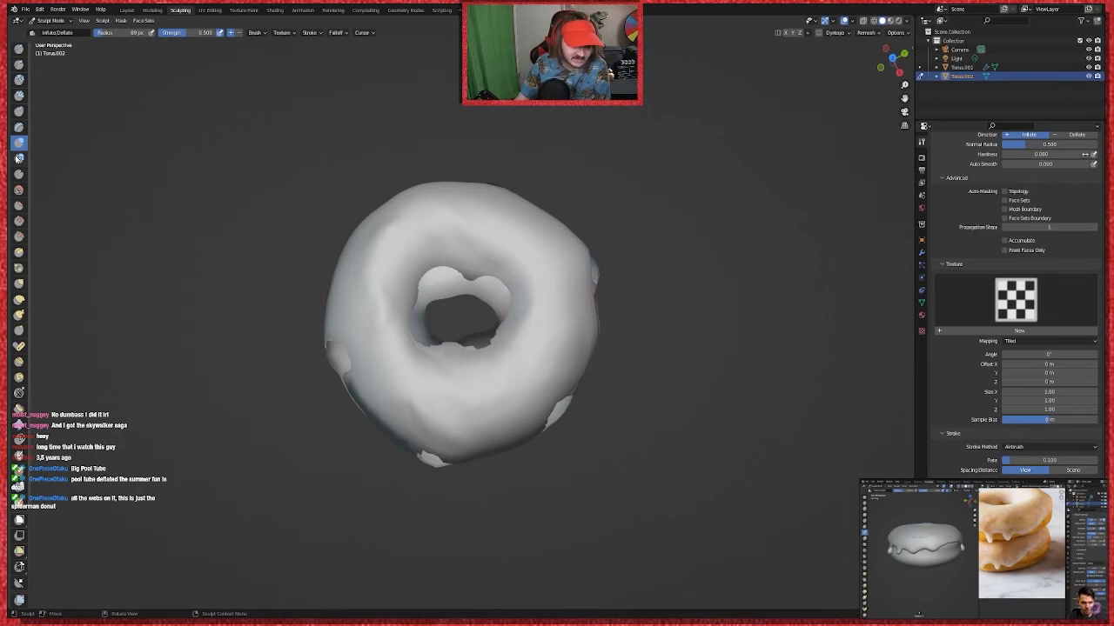
Step: Try the Blob brush on the icing's top near the hole and check the donut from above and below
click(17, 157)
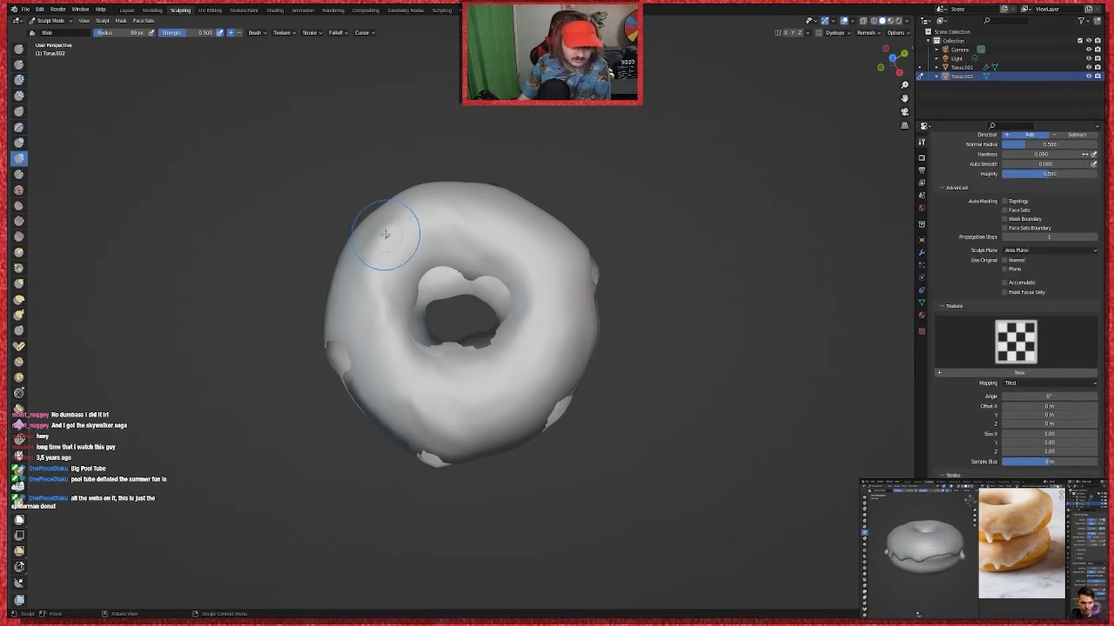
mouse_move(470, 253)
middle_down()
mouse_move(604, 317)
mouse_move(481, 248)
middle_up()
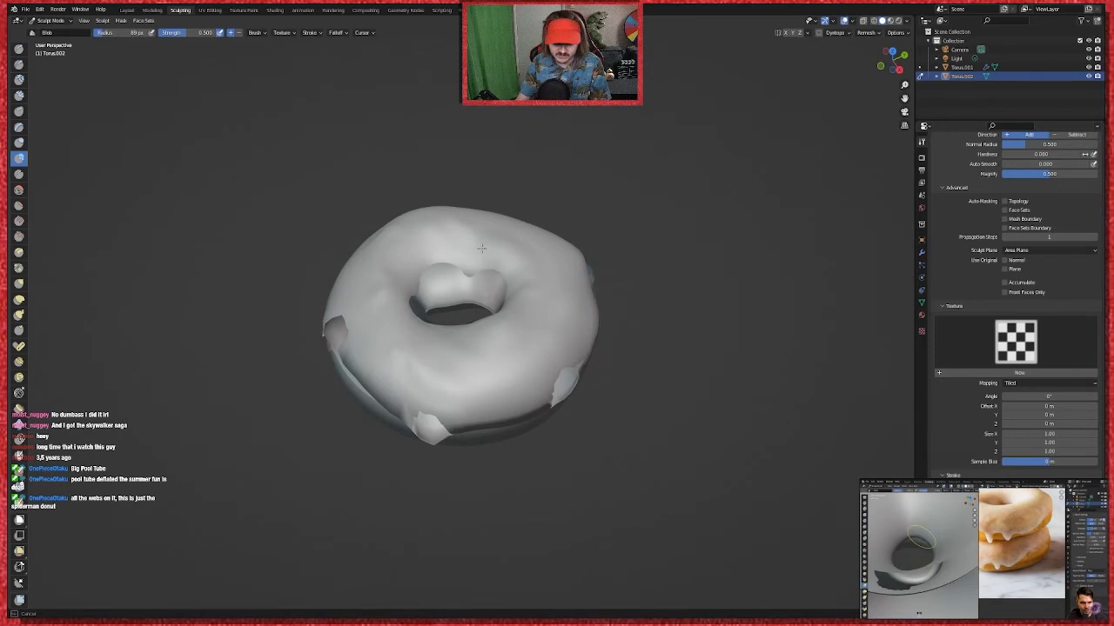
mouse_move(482, 249)
mouse_down()
mouse_move(409, 259)
mouse_move(361, 382)
mouse_move(497, 385)
mouse_up()
mouse_move(497, 386)
middle_down()
mouse_move(494, 363)
mouse_move(548, 368)
middle_up()
scroll(459, 376, down, 4)
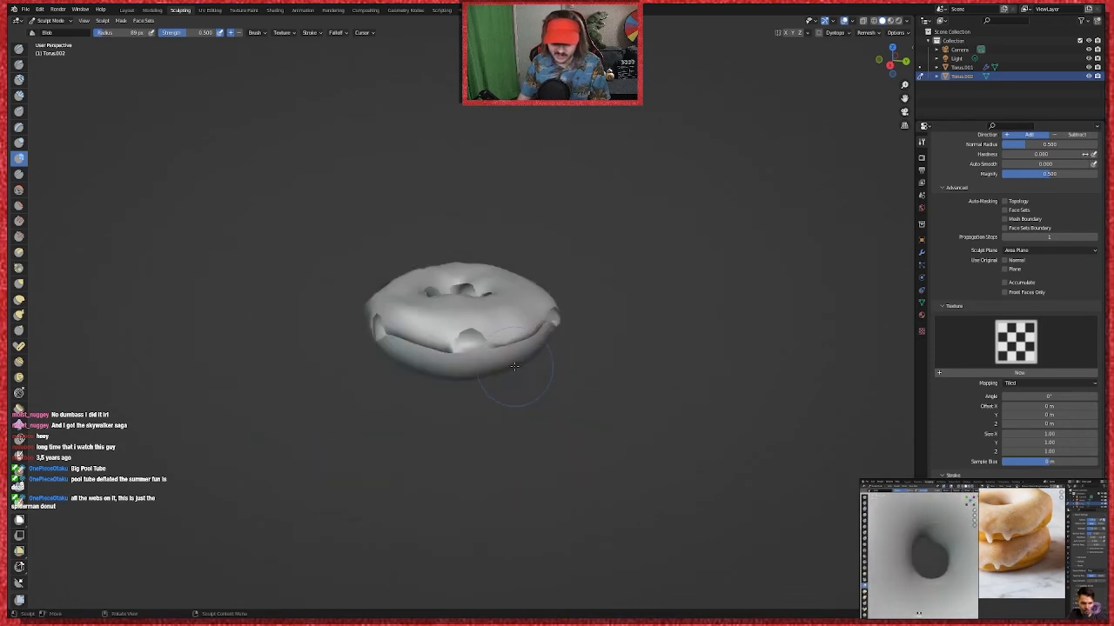
middle_drag(580, 392, 530, 258)
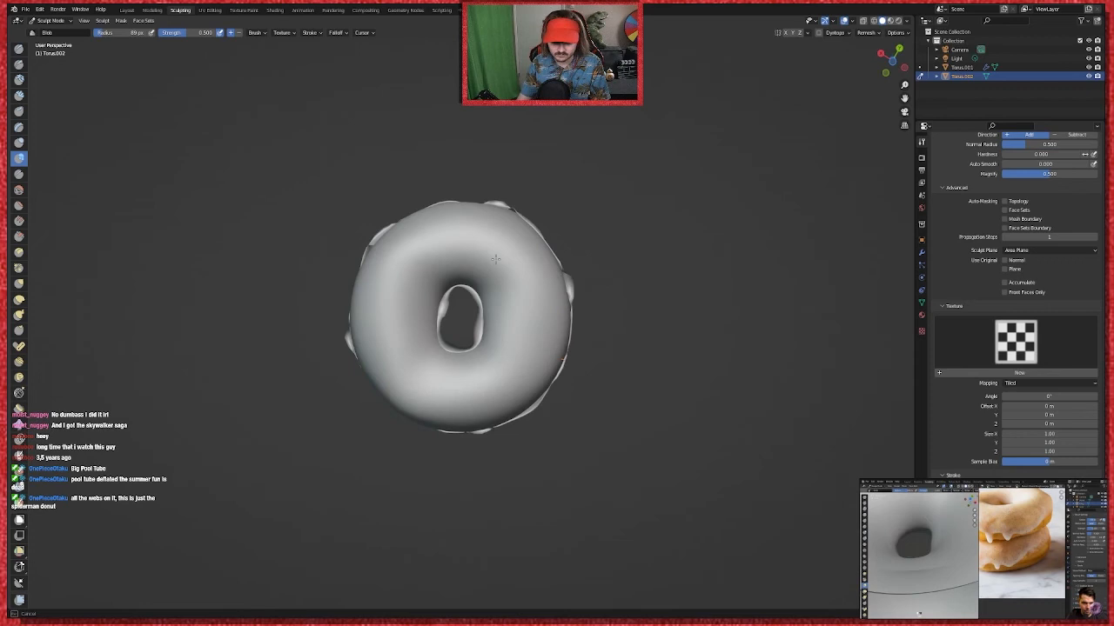
middle_drag(595, 277, 588, 339)
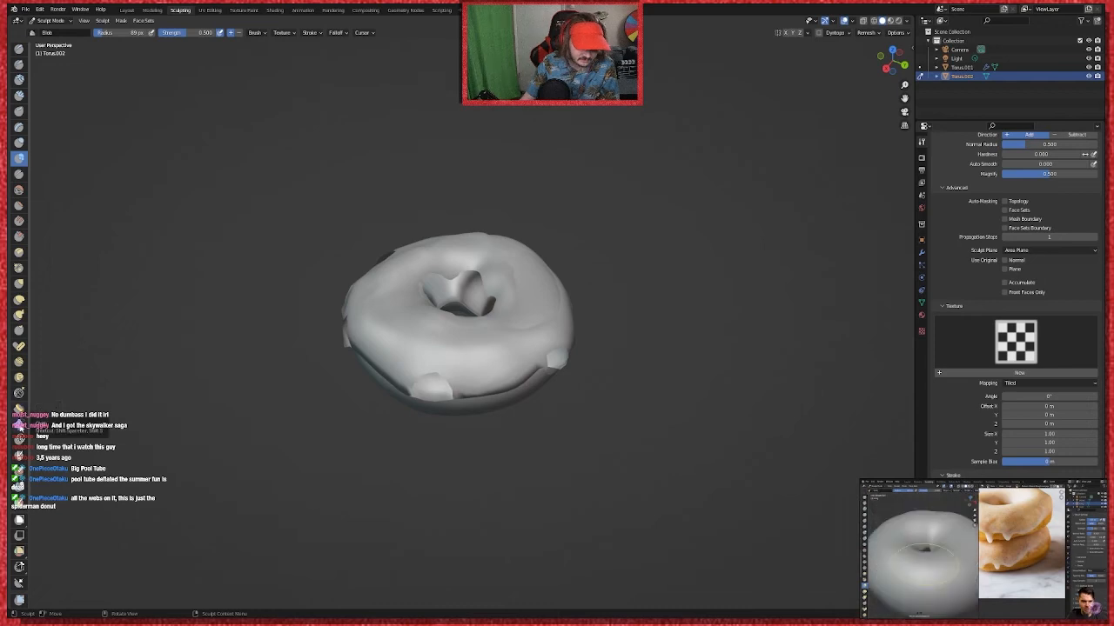
Step: Try Clay Thumb strokes across the icing's top in front of the hole and undo them
click(19, 110)
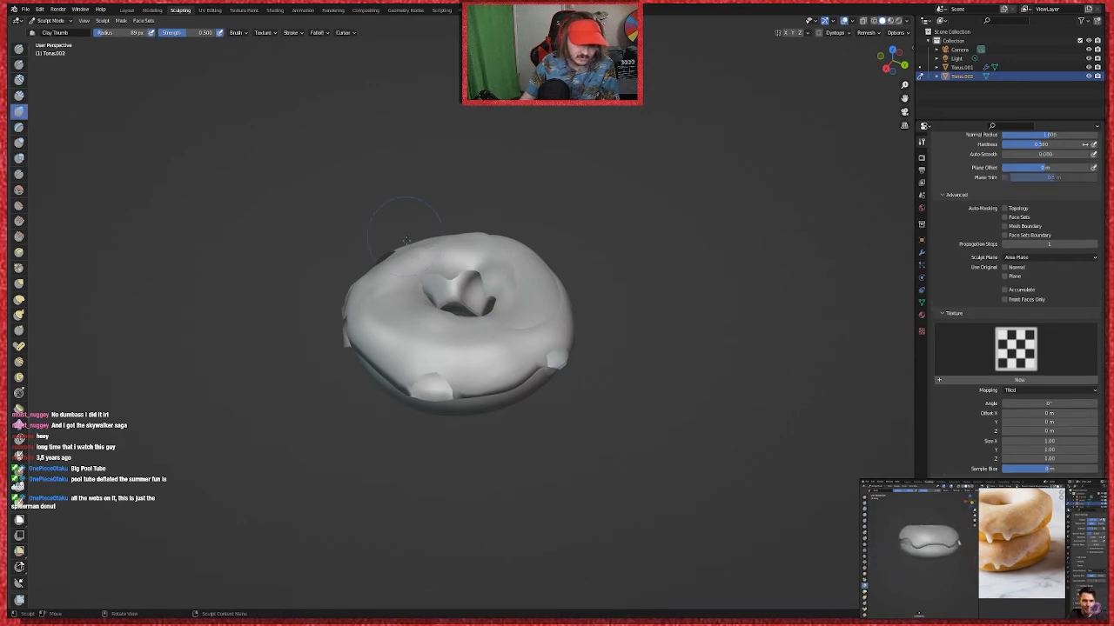
mouse_move(416, 317)
mouse_down()
mouse_move(462, 361)
mouse_move(532, 361)
mouse_move(475, 372)
mouse_up()
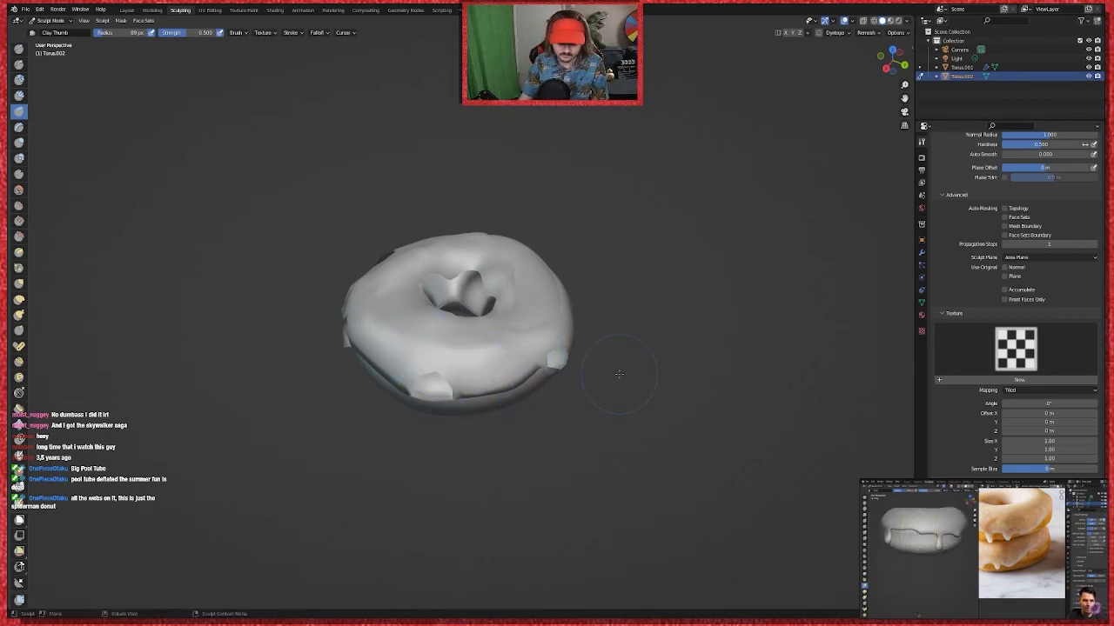
mouse_move(491, 383)
middle_down()
mouse_move(595, 325)
mouse_move(436, 313)
mouse_move(564, 316)
mouse_move(504, 355)
middle_up()
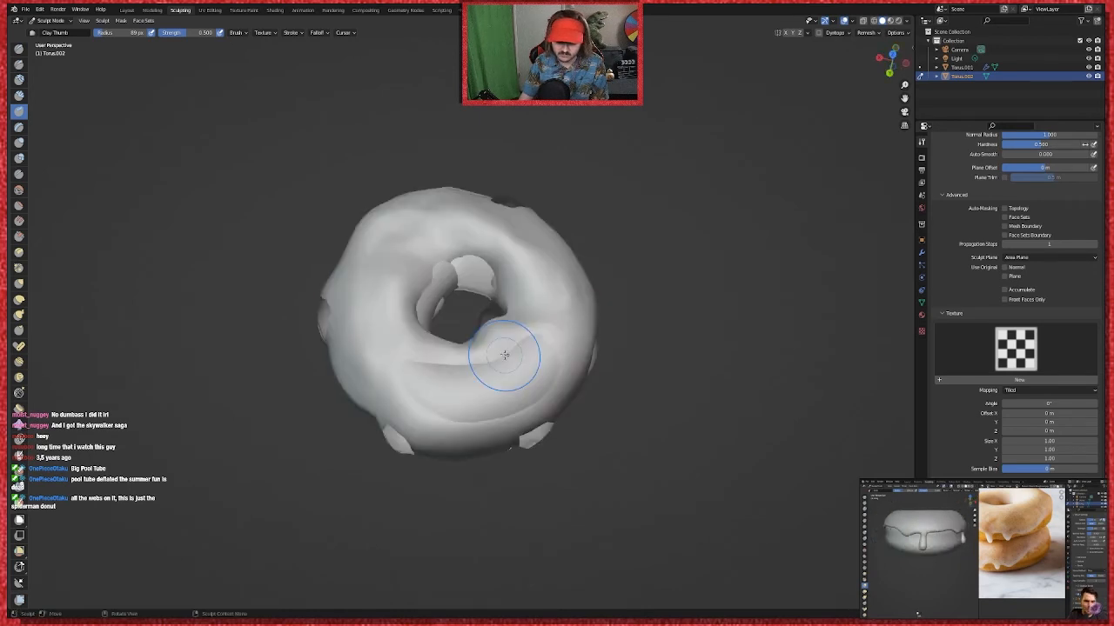
key(Tab)
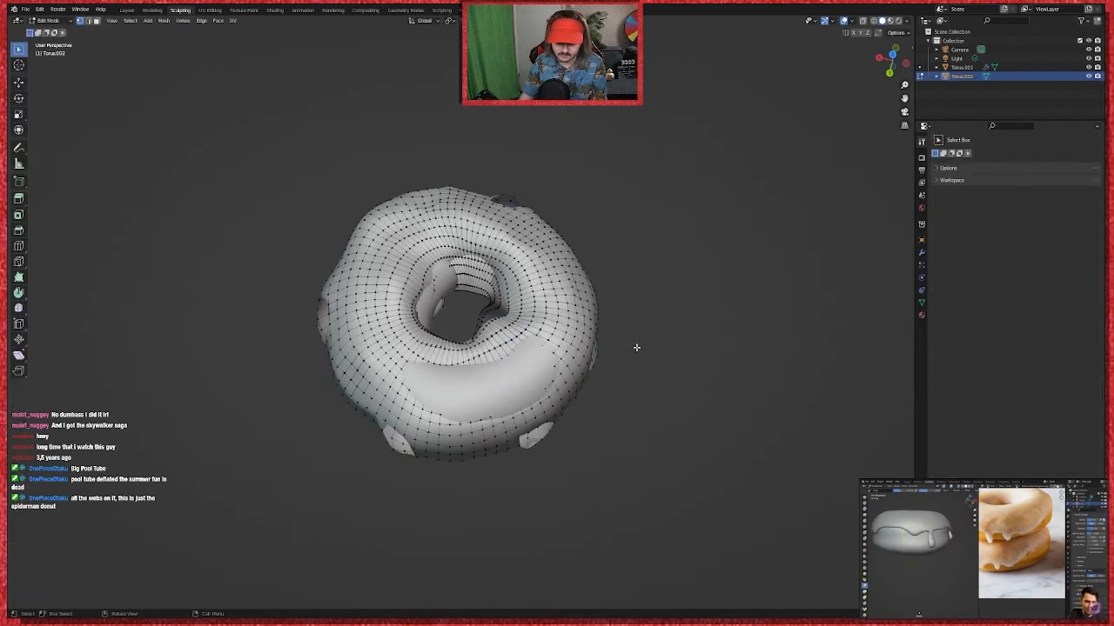
key(Tab)
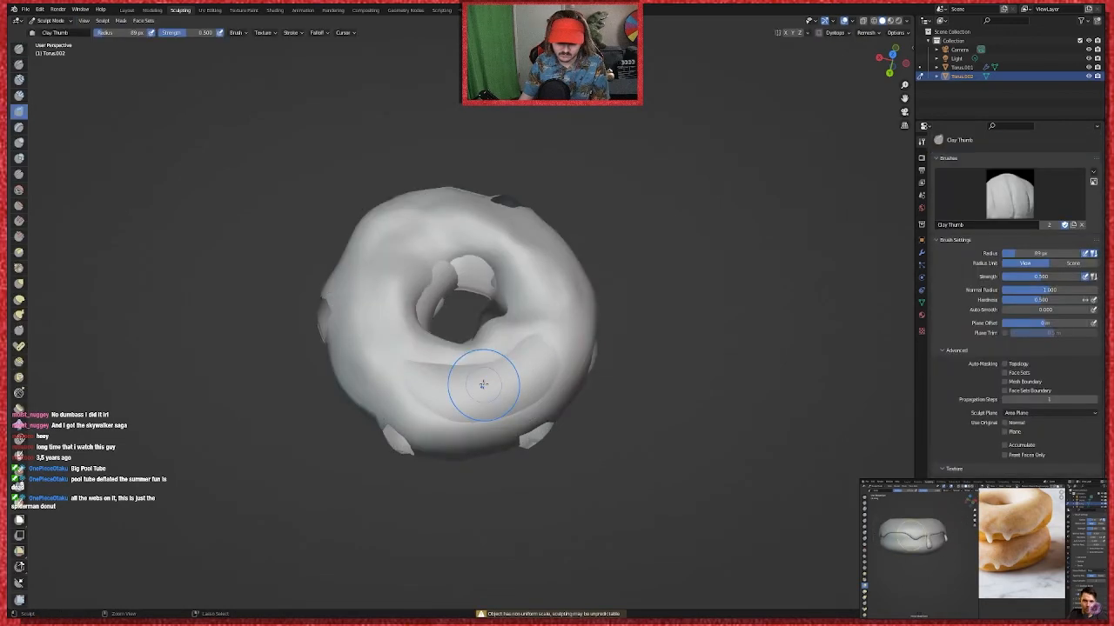
mouse_move(483, 385)
ctrl+mouse_down()
mouse_move(516, 386)
mouse_move(445, 389)
ctrl+mouse_up()
key(ctrl+z)
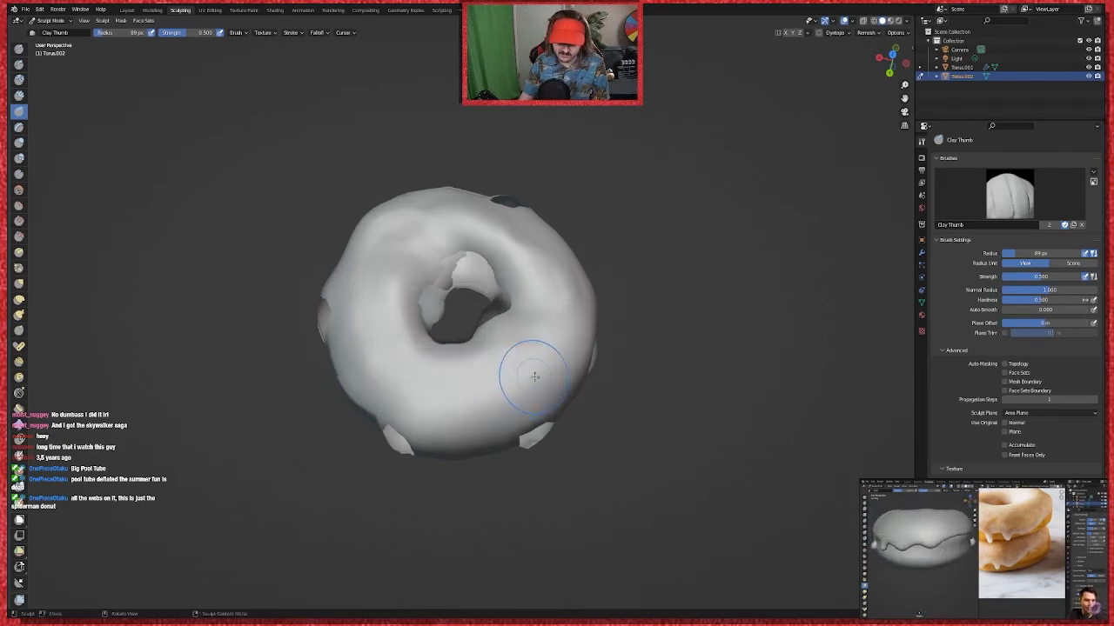
drag(551, 307, 509, 383)
key(ctrl+z)
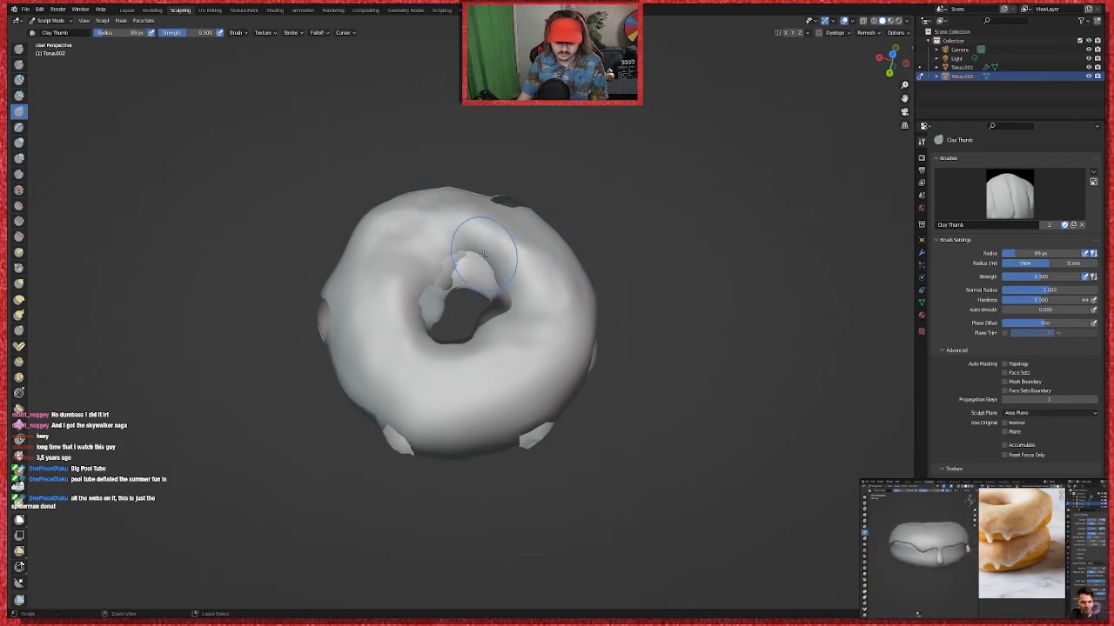
Step: Set the Clay Thumb brush's radius to 28 px and make short strokes on the icing's side near its lower edge
mouse_move(542, 276)
middle_down()
mouse_move(550, 235)
mouse_move(631, 305)
middle_up()
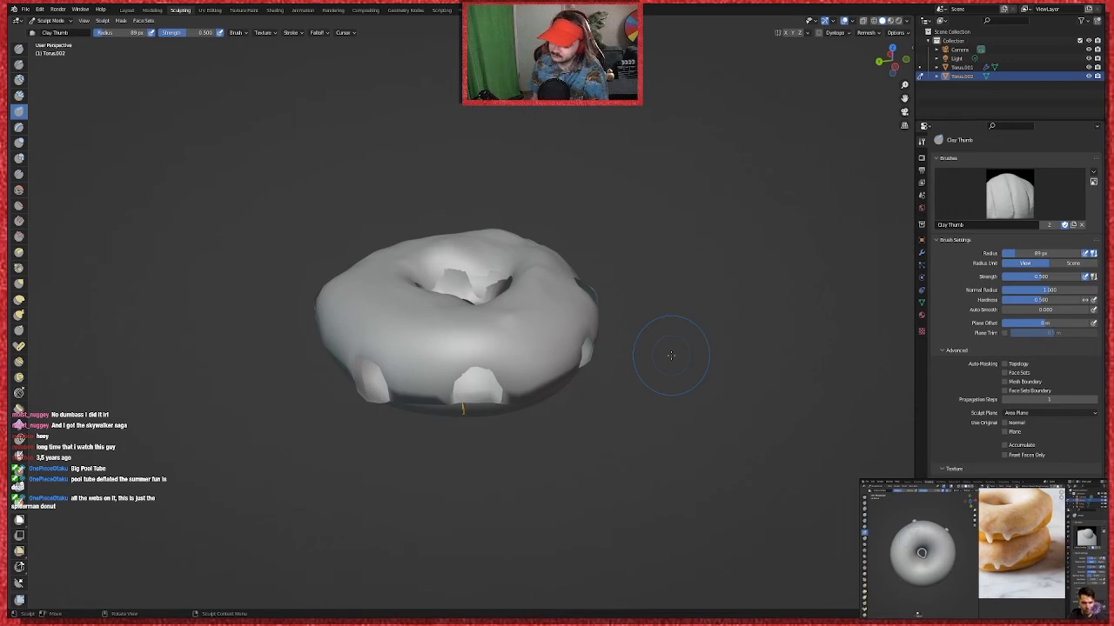
key(f)
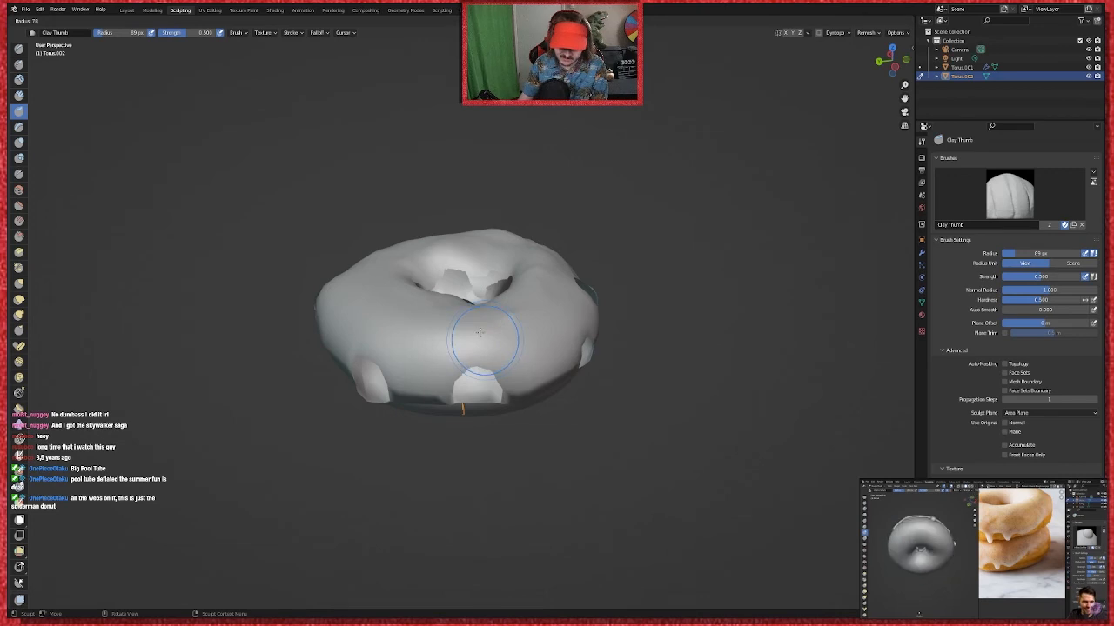
click(468, 339)
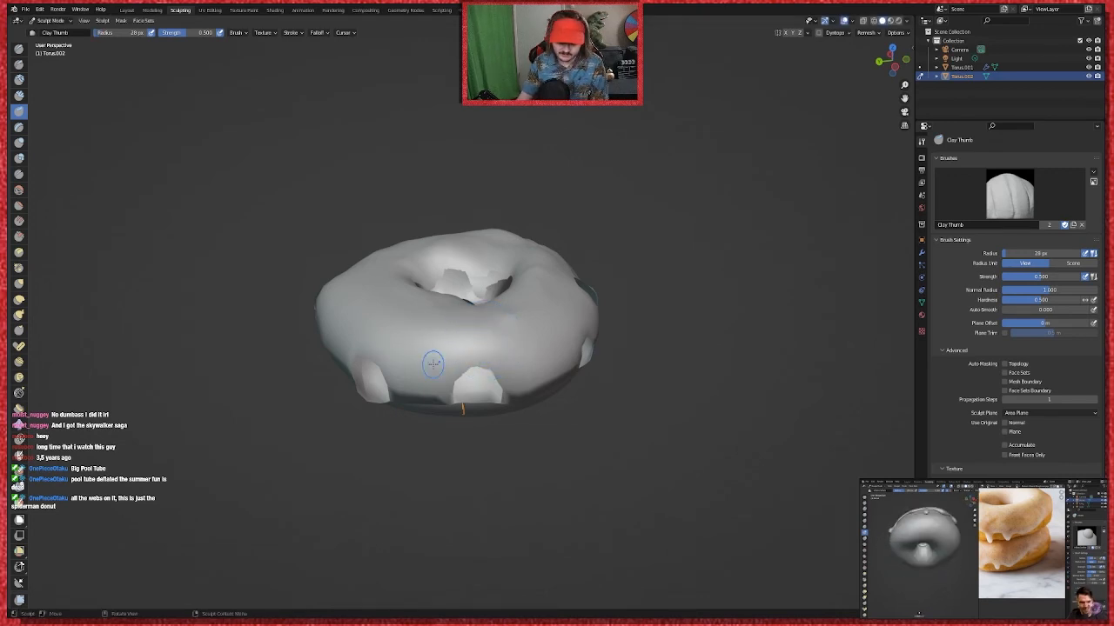
middle_drag(433, 363, 454, 289)
mouse_move(453, 290)
mouse_down()
mouse_move(427, 309)
mouse_move(433, 326)
mouse_up()
key(Tab)
key(Tab)
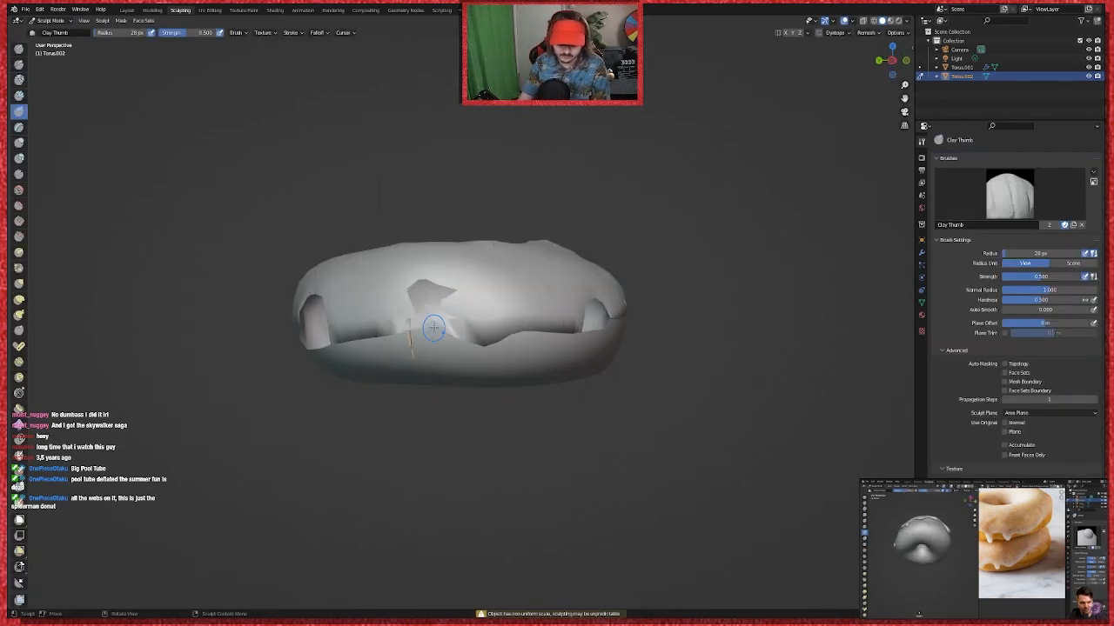
mouse_move(433, 327)
mouse_down()
mouse_move(452, 283)
mouse_move(426, 318)
mouse_move(425, 271)
mouse_move(433, 305)
mouse_move(397, 291)
mouse_move(435, 293)
mouse_move(411, 325)
mouse_move(400, 318)
mouse_move(415, 323)
mouse_up()
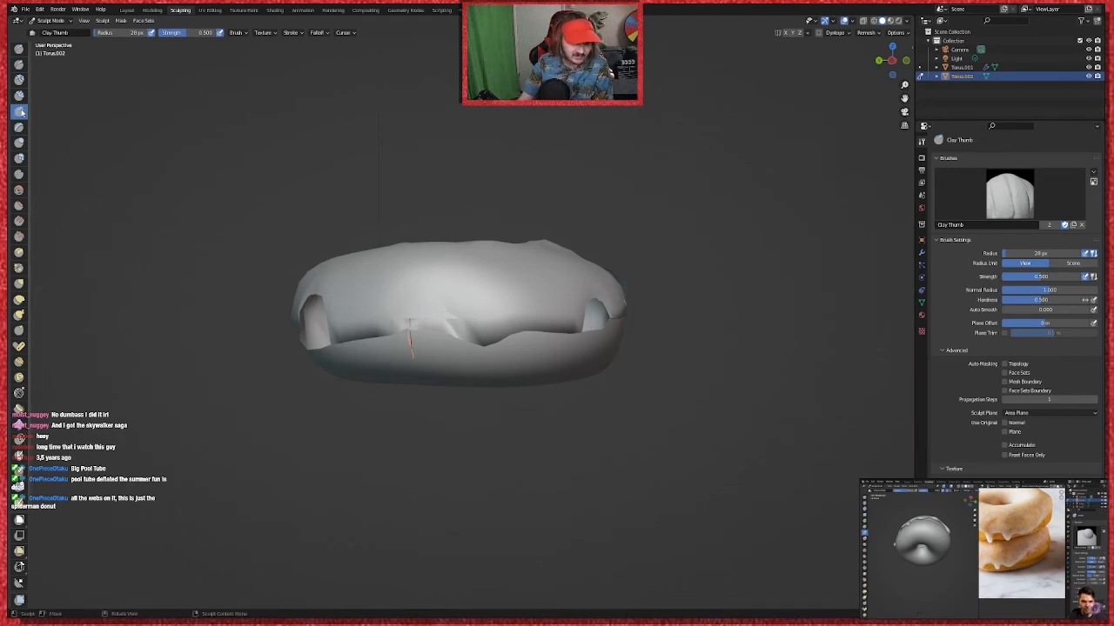
Step: Try a short Inflate stroke on the icing's side above its edge and switch to the Blob brush
click(18, 143)
mouse_move(405, 293)
mouse_down()
mouse_move(402, 309)
mouse_move(439, 311)
mouse_up()
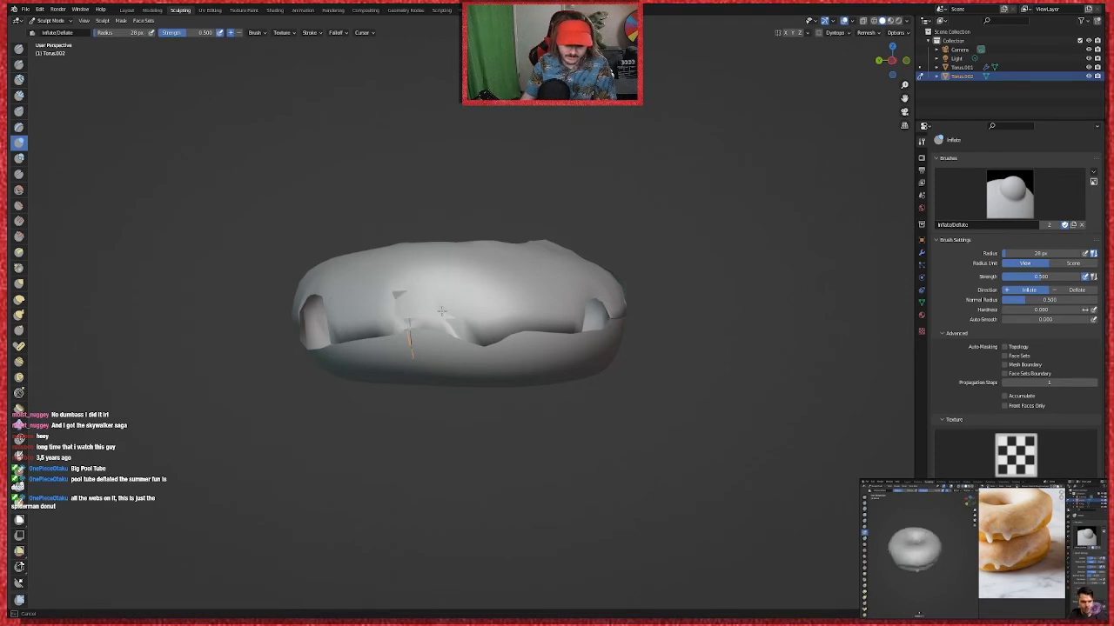
click(19, 159)
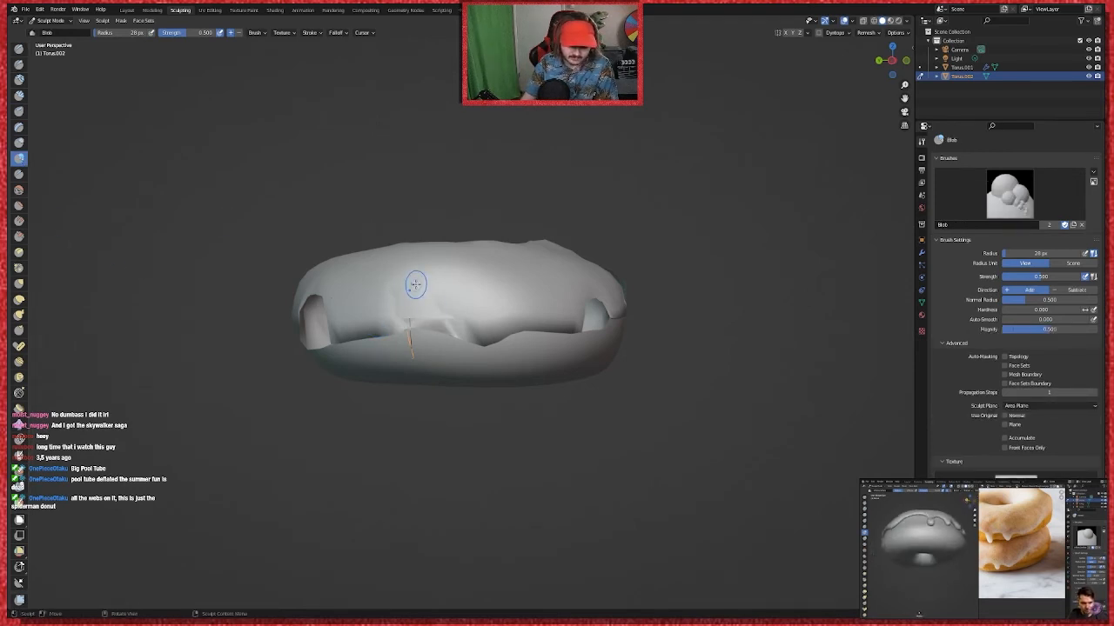
Step: Try one more Blob stroke on the icing's side and switch the icing from Sculpt Mode to Object Mode
drag(596, 317, 521, 375)
middle_drag(520, 374, 378, 337)
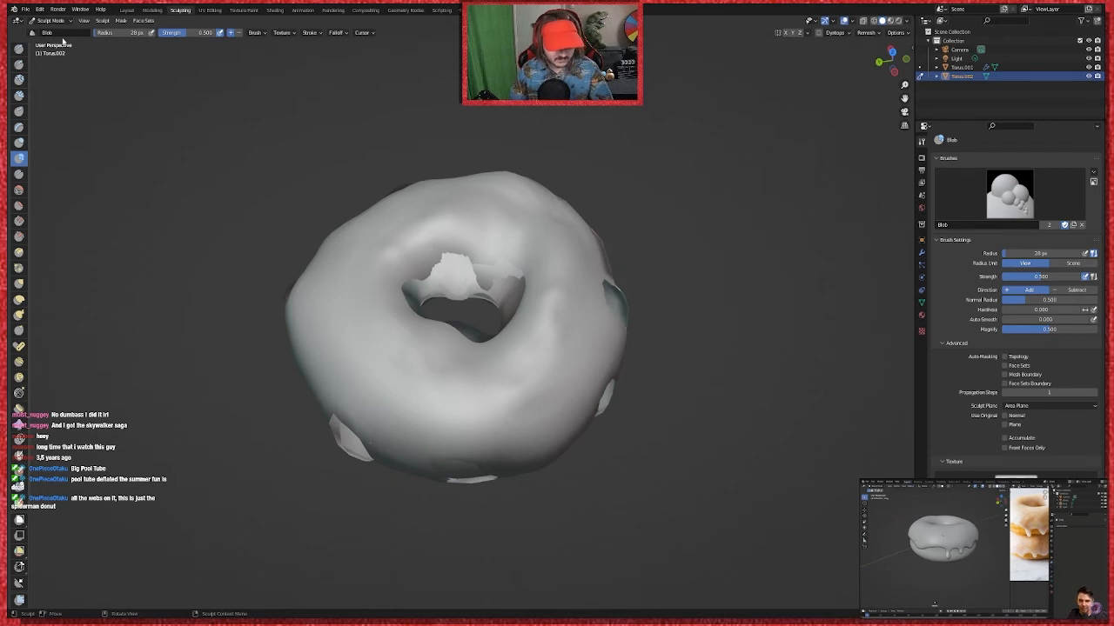
key(ctrl+Tab)
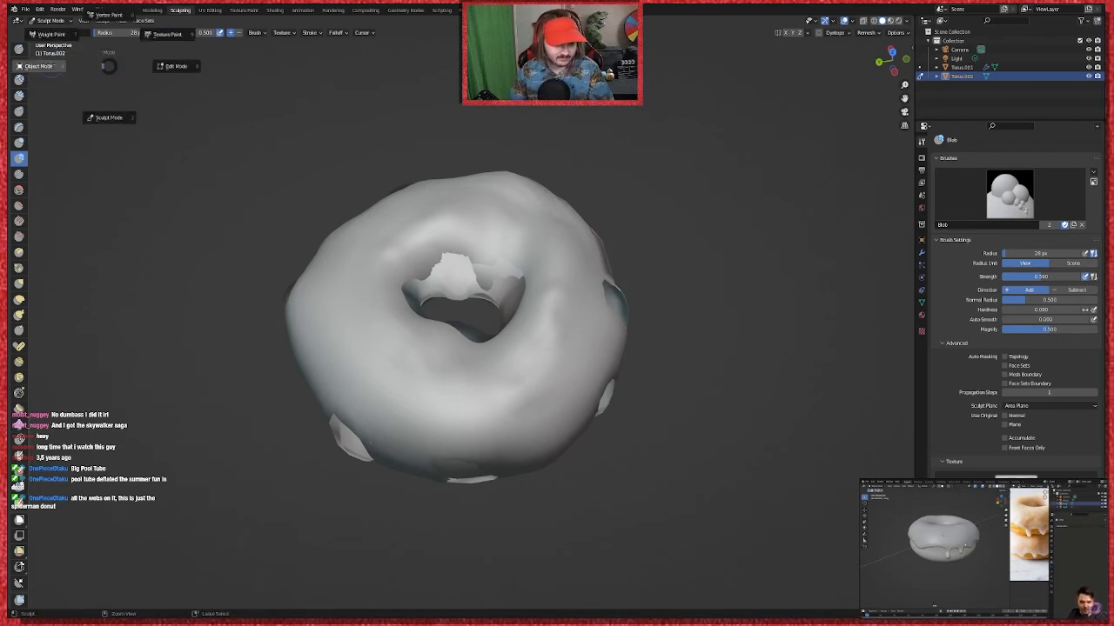
click(52, 66)
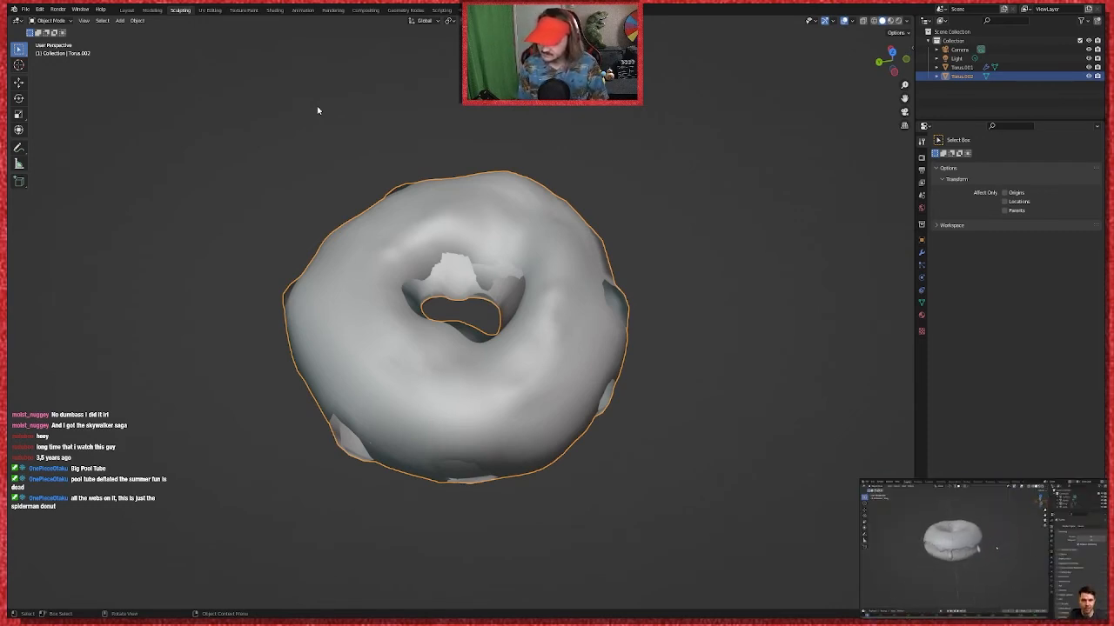
middle_drag(467, 174, 681, 251)
scroll(678, 252, down, 1)
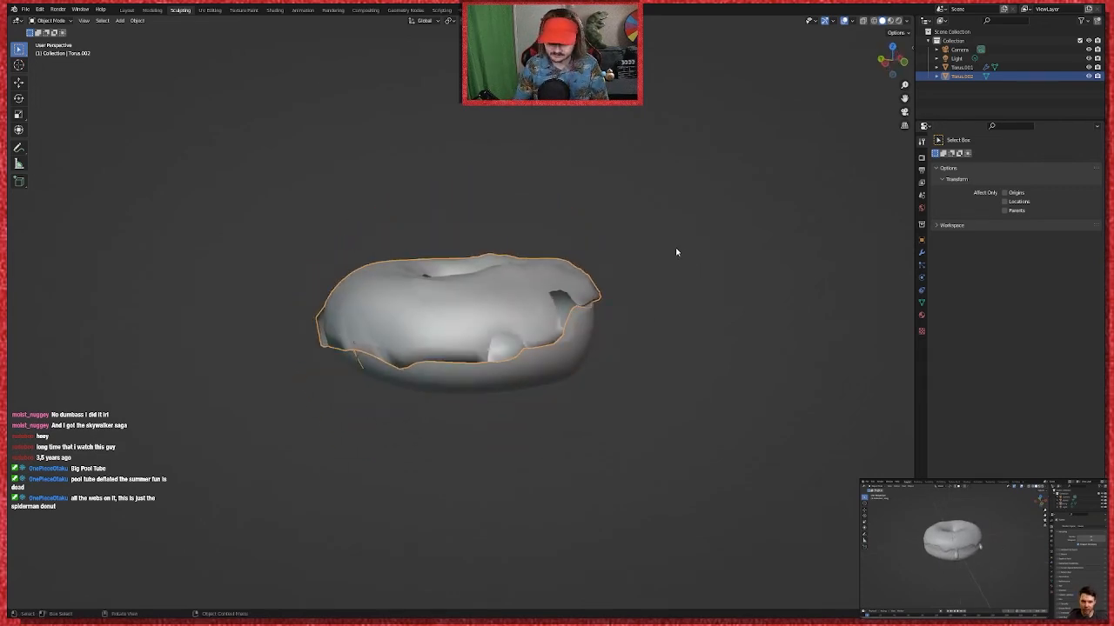
middle_drag(676, 249, 516, 283)
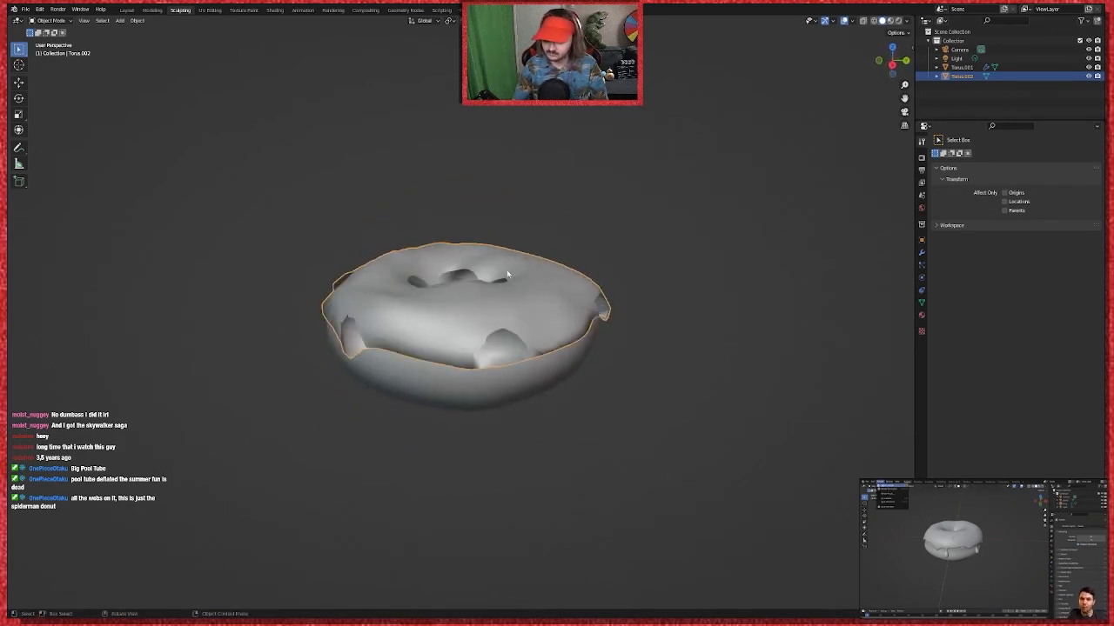
click(59, 10)
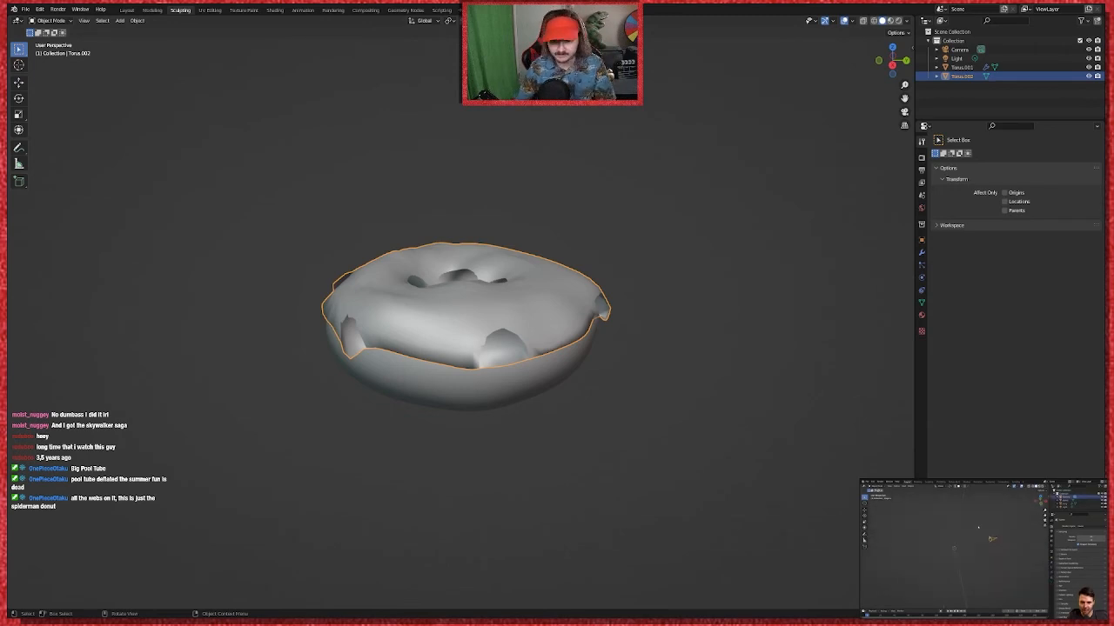
middle_drag(592, 453, 493, 453)
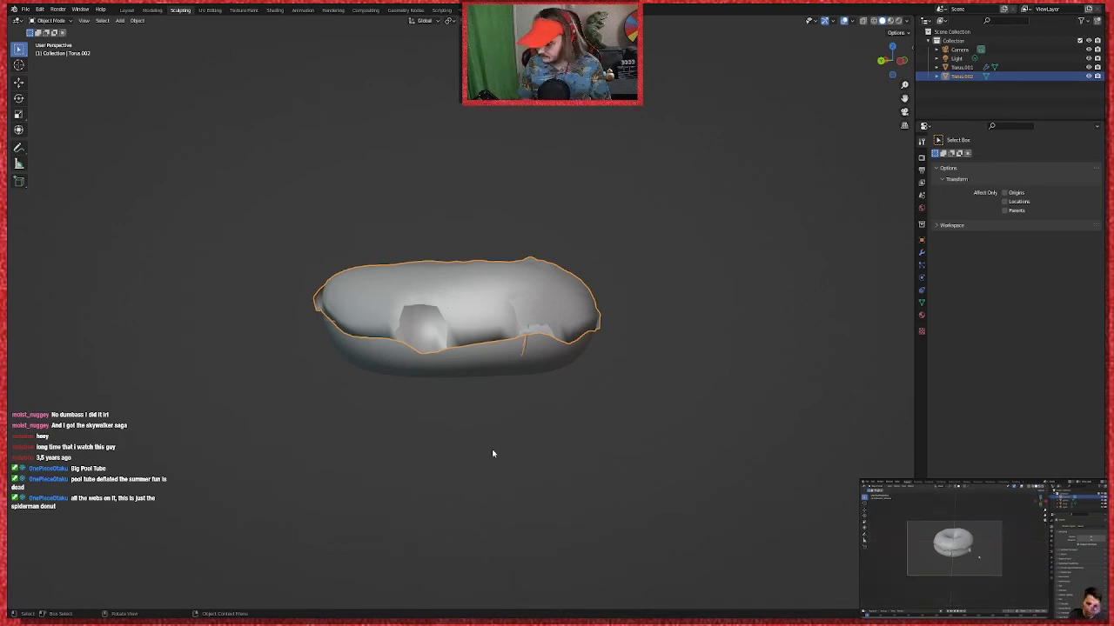
middle_drag(492, 449, 585, 342)
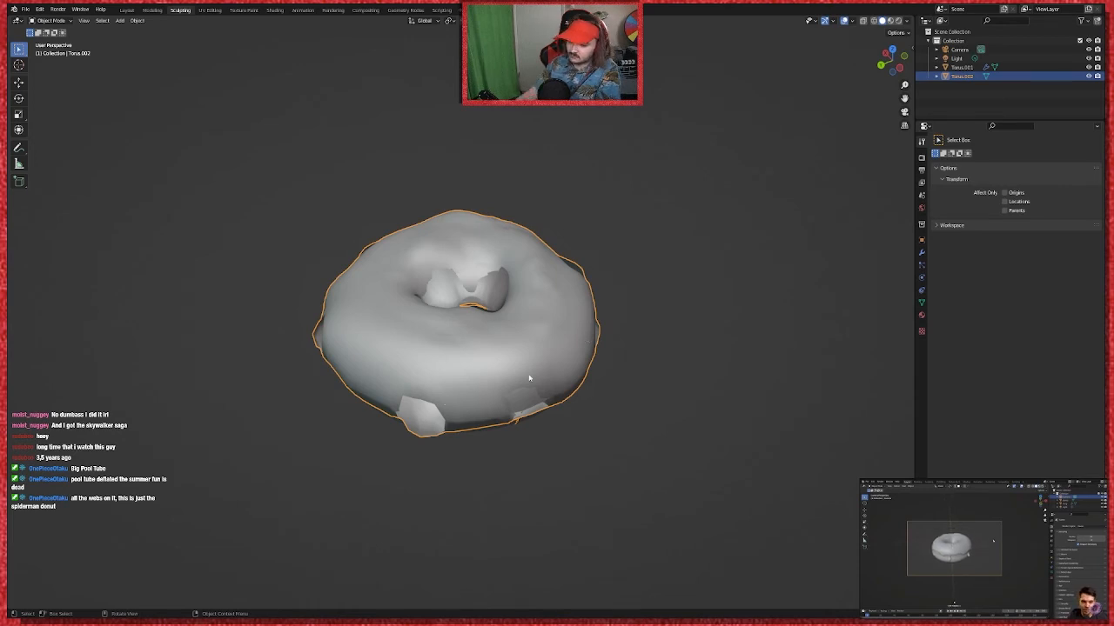
Step: Select the scene camera and move it much closer to the donut
scroll(522, 333, down, 15)
scroll(516, 308, down, 3)
scroll(515, 308, up, 4)
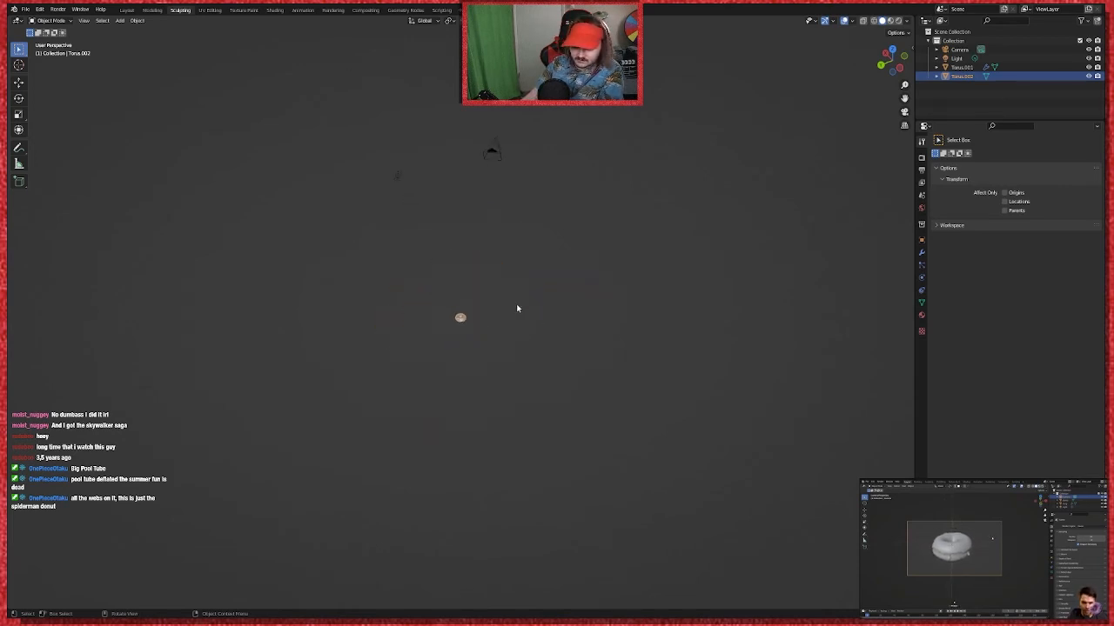
scroll(516, 308, down, 2)
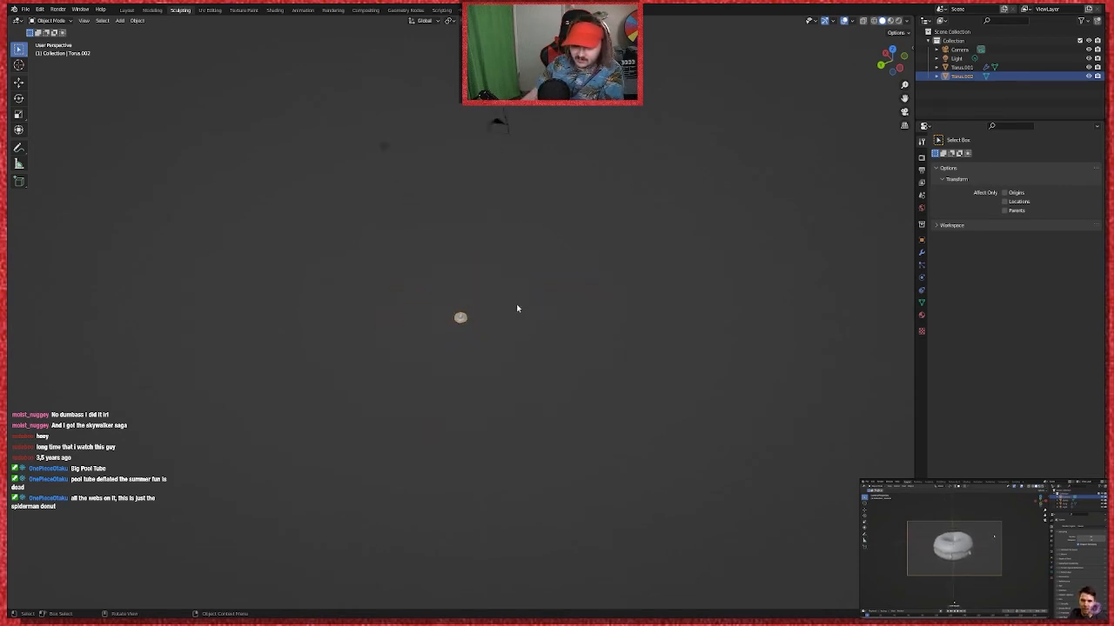
click(495, 123)
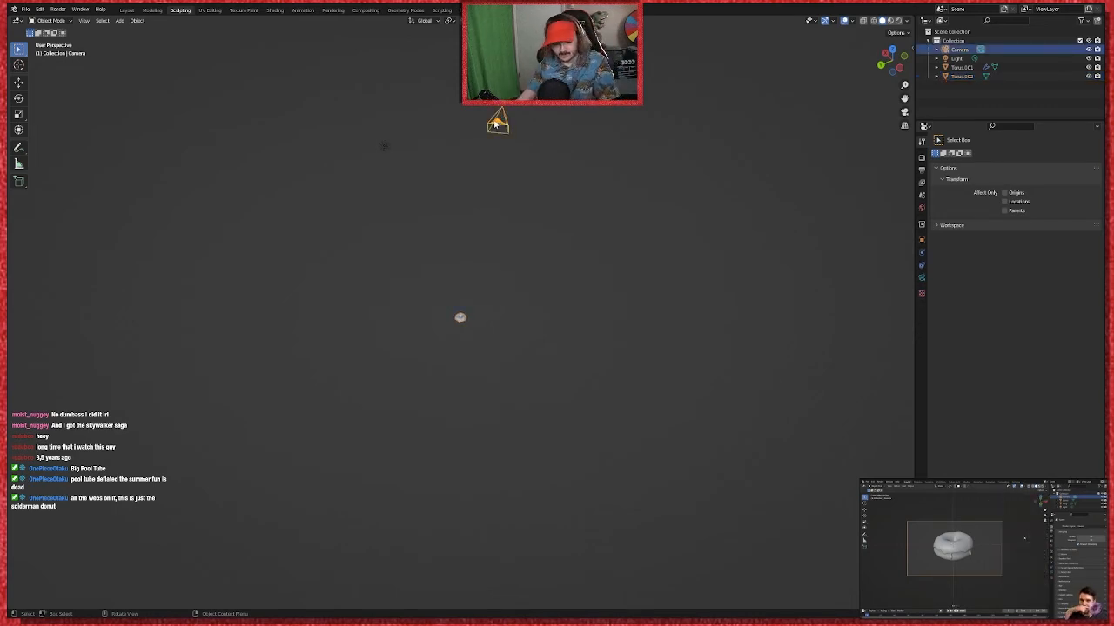
key(g)
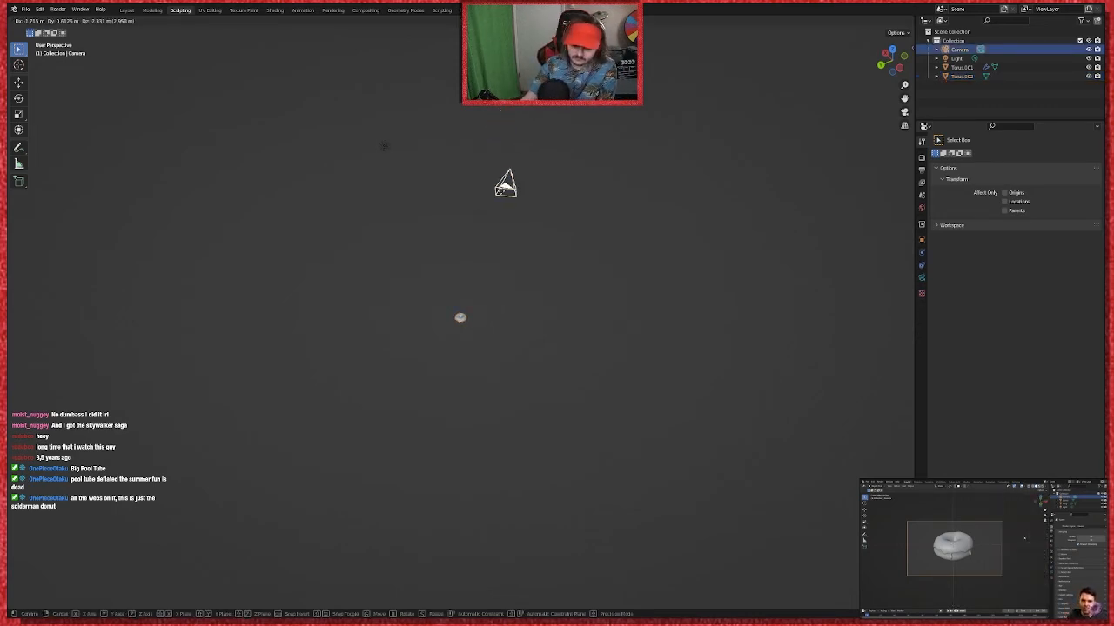
click(495, 367)
Step: Raise the camera above the donut in two moves, the second by about 1.3 m
scroll(495, 366, up, 10)
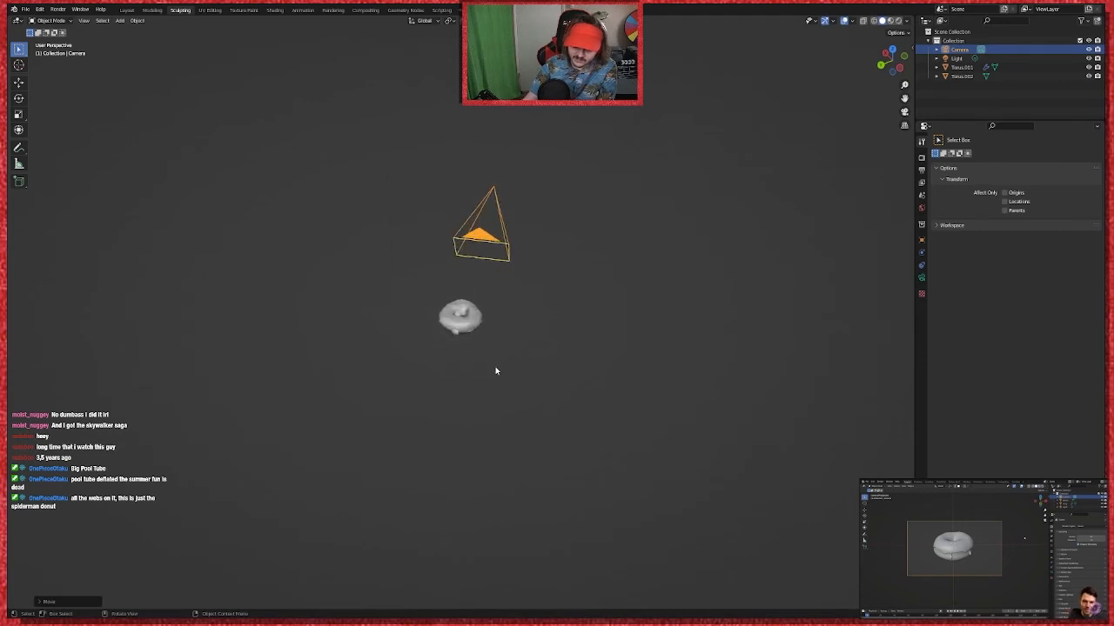
scroll(495, 366, up, 3)
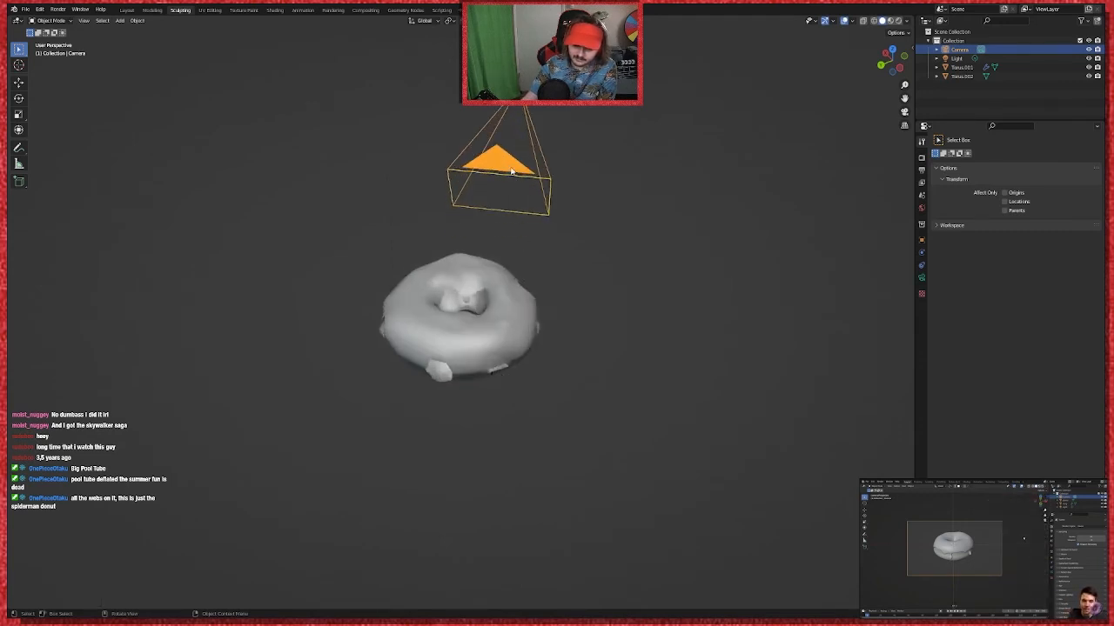
key(g)
click(506, 118)
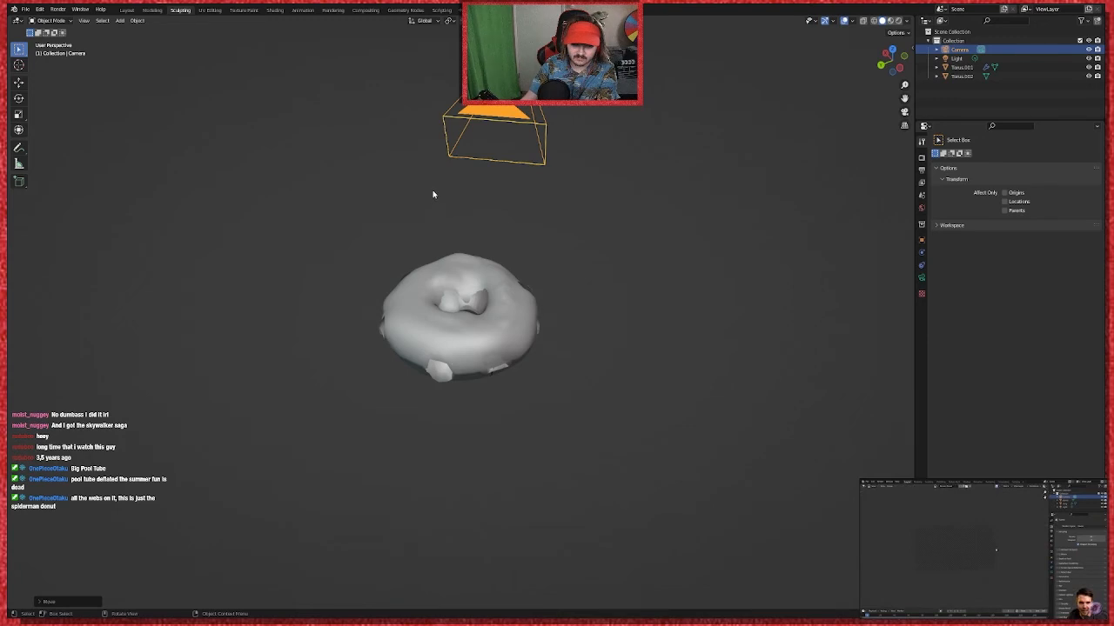
middle_drag(661, 243, 632, 259)
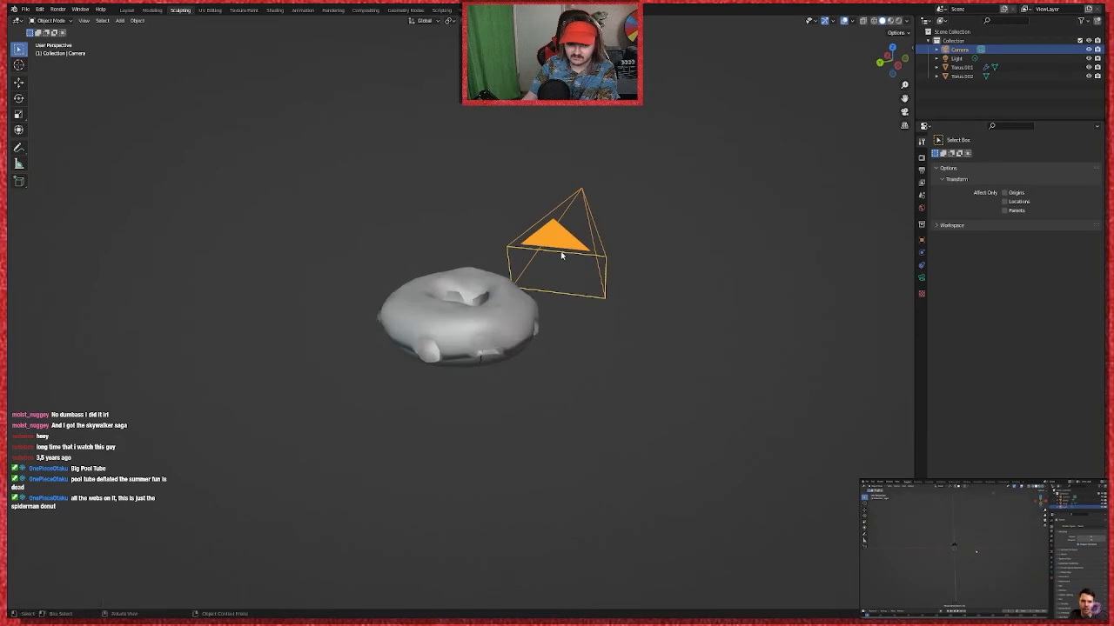
key(g)
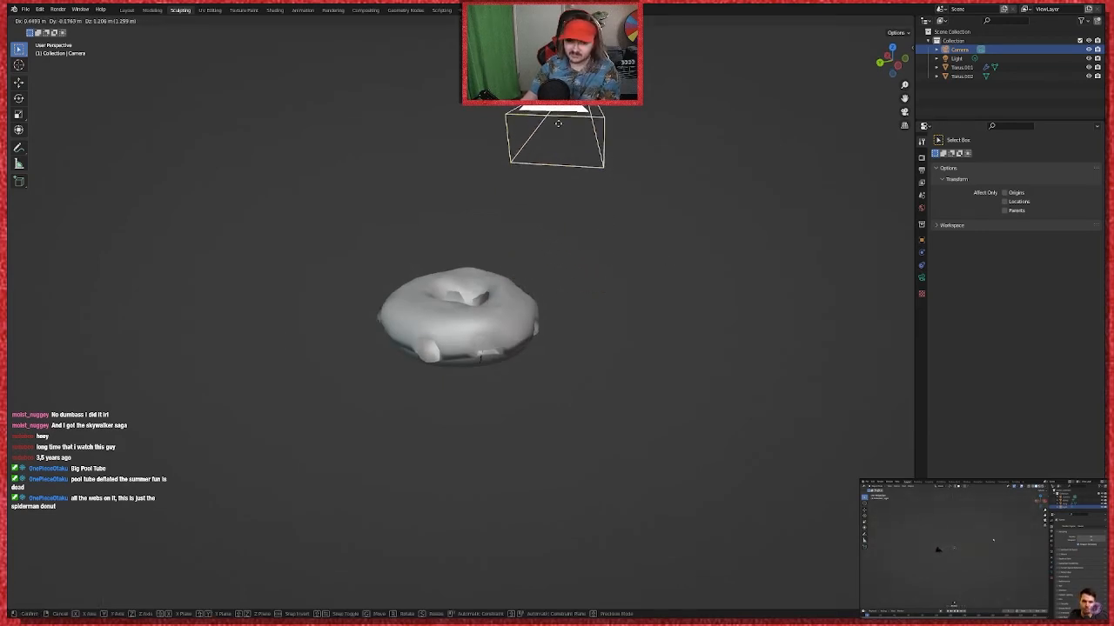
click(558, 123)
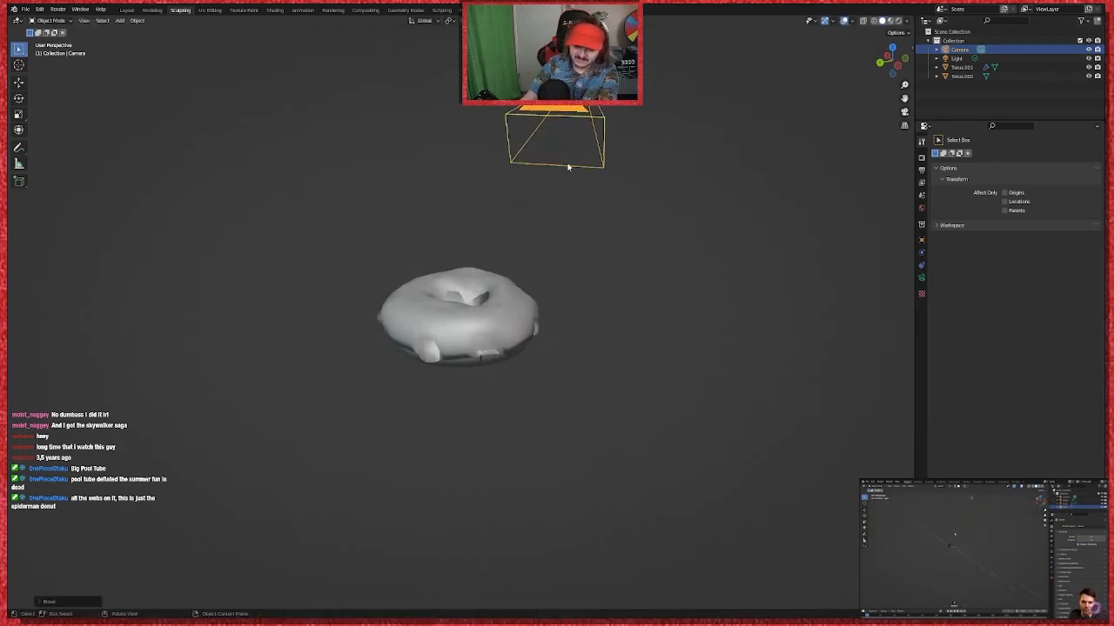
Step: Shift the camera higher and back in toward the donut, and render a test image
middle_drag(801, 222, 736, 222)
scroll(706, 249, down, 5)
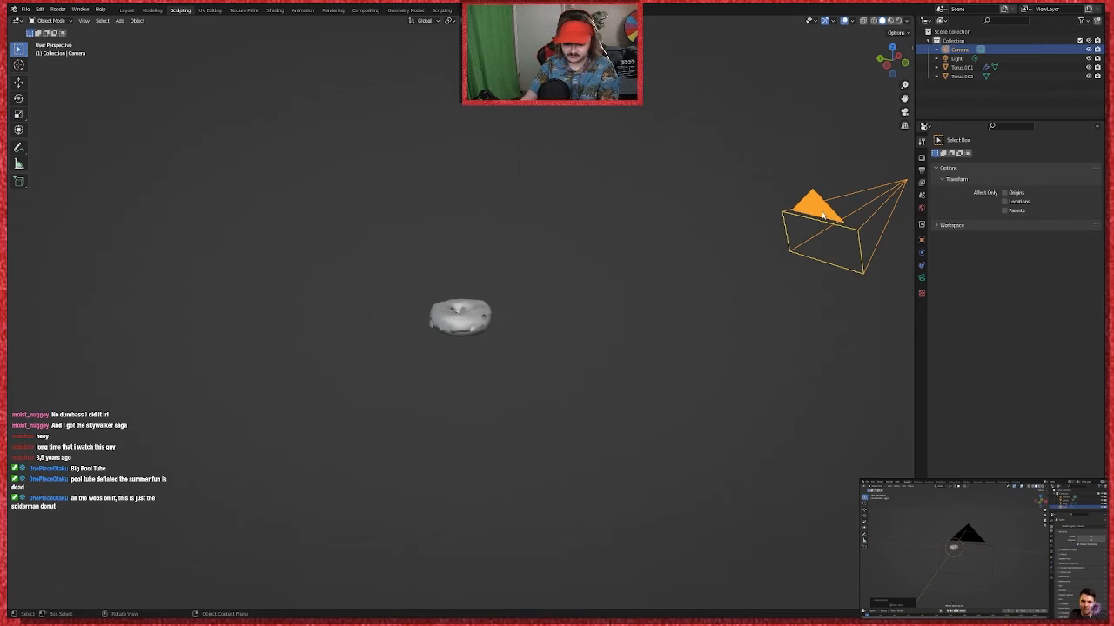
key(g)
click(722, 93)
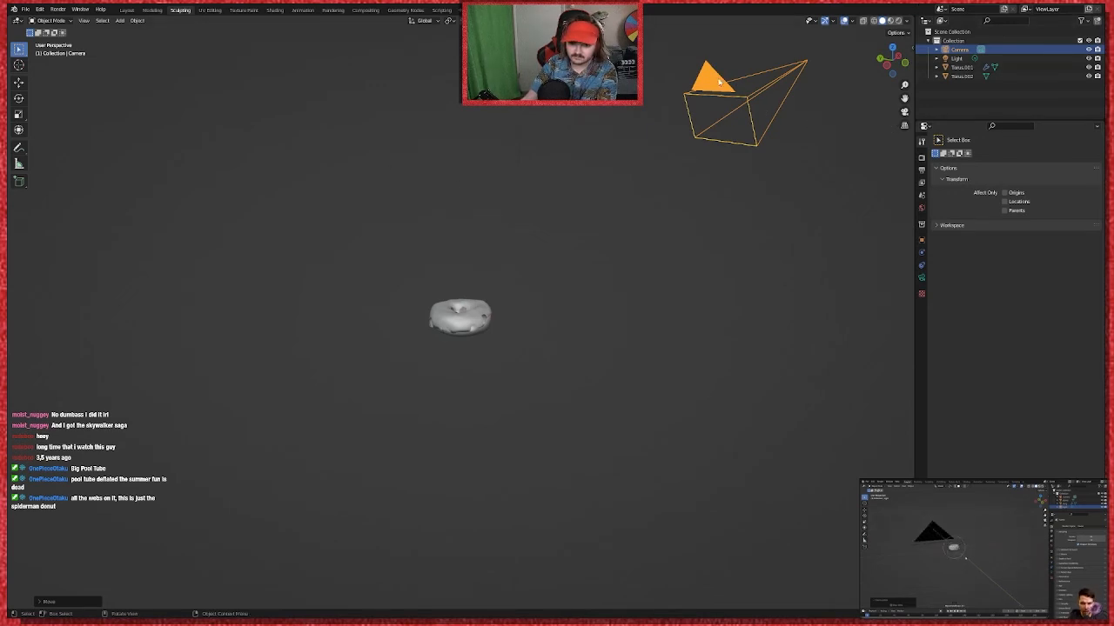
drag(719, 81, 632, 124)
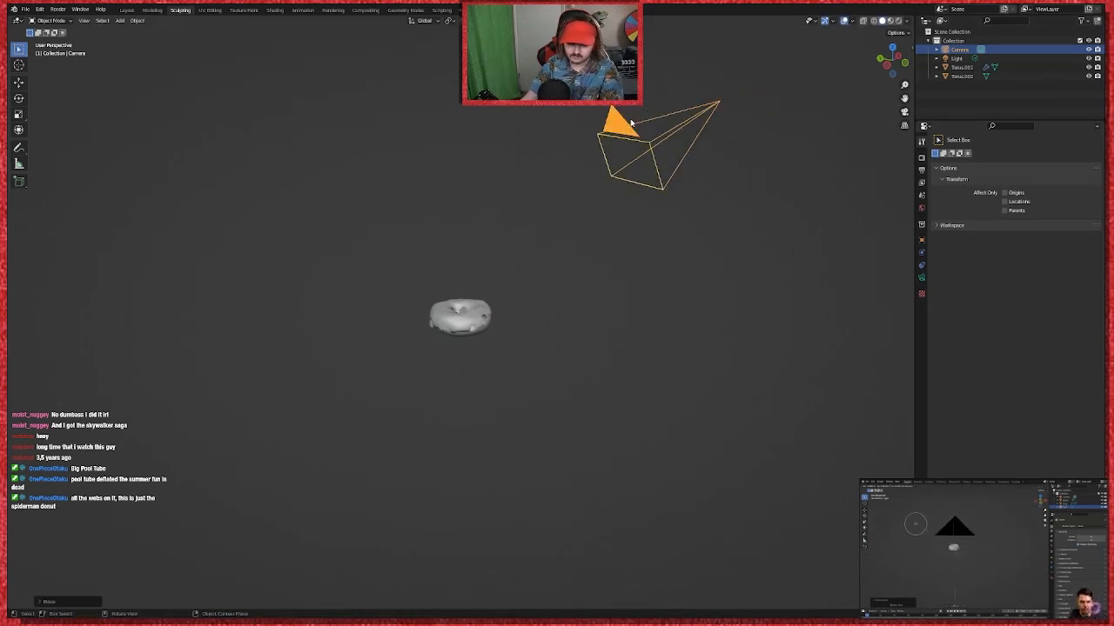
key(F12)
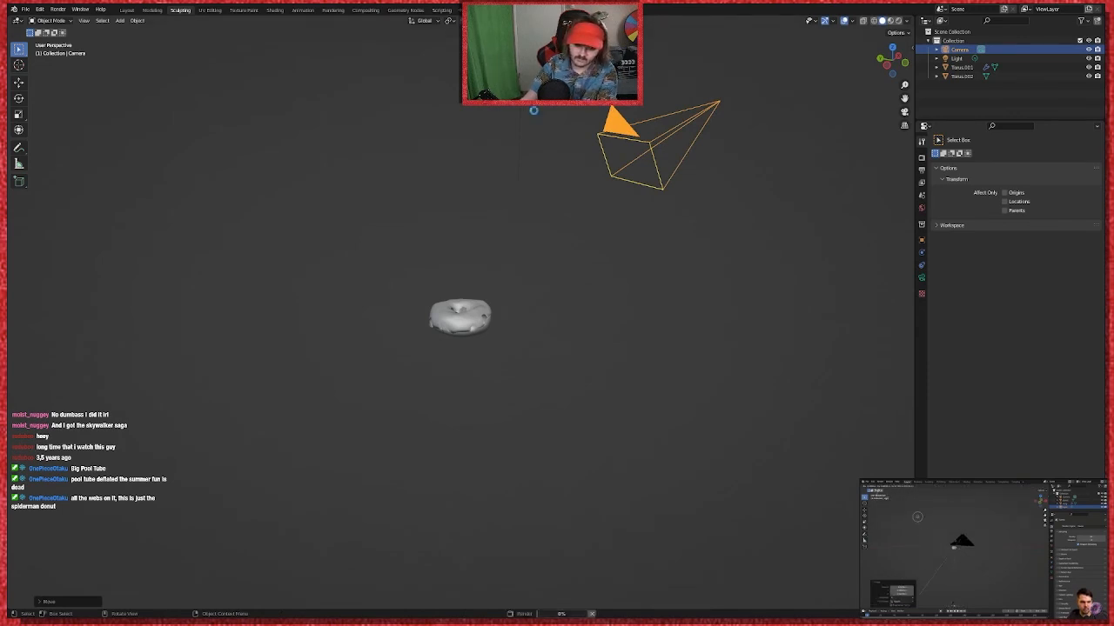
Step: Line the camera up sideways with the donut, adjust its height above it in small moves, and undo the last change
middle_drag(731, 258, 798, 241)
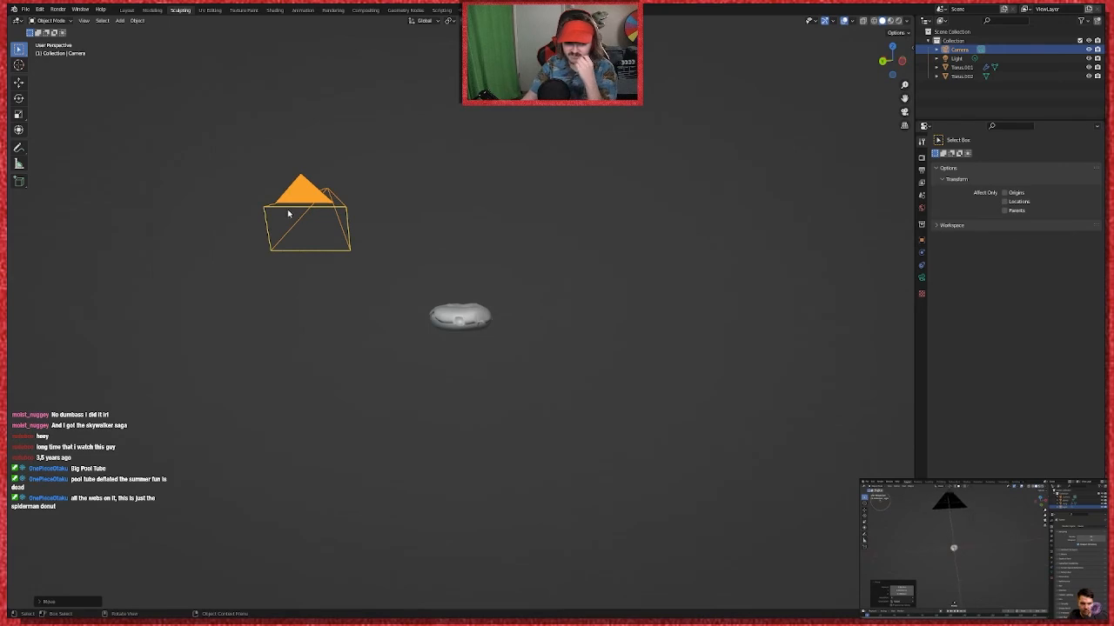
drag(301, 195, 437, 162)
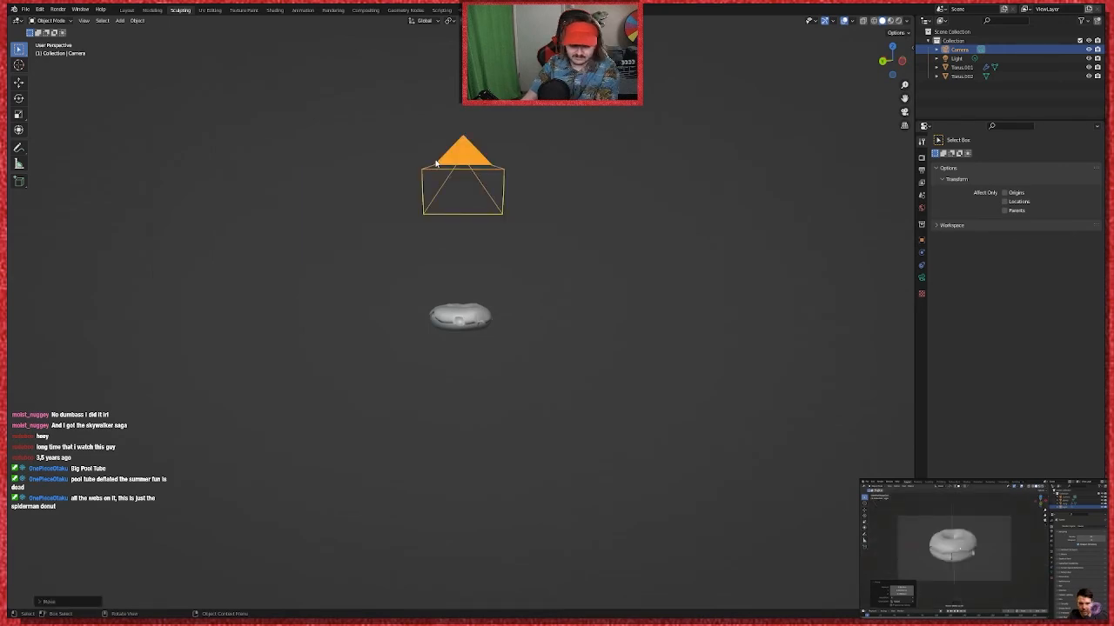
drag(454, 168, 449, 185)
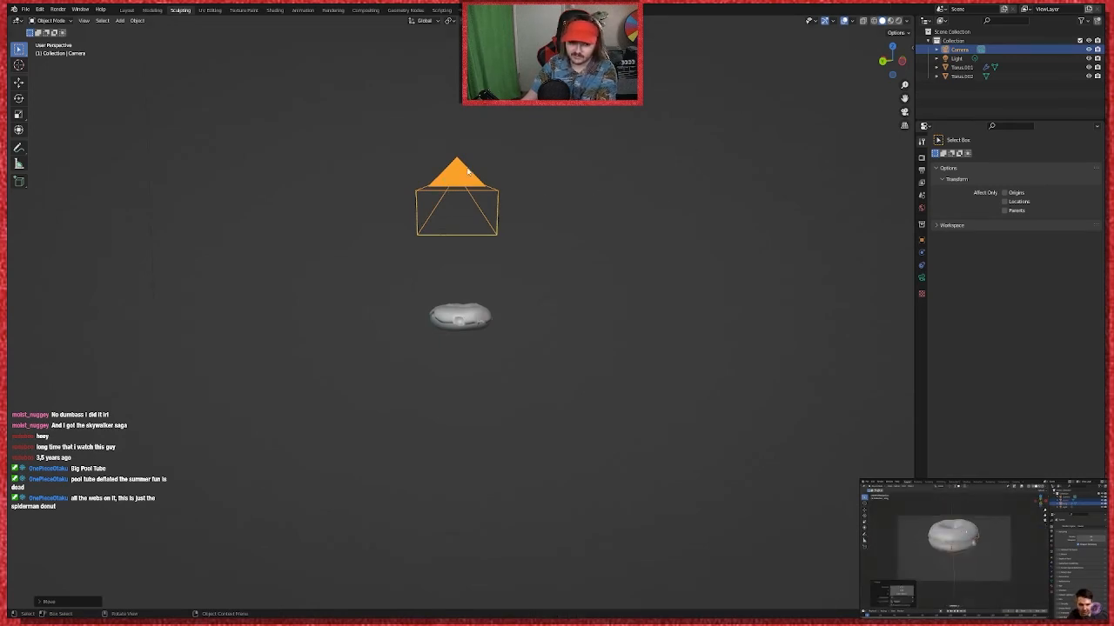
drag(467, 171, 467, 195)
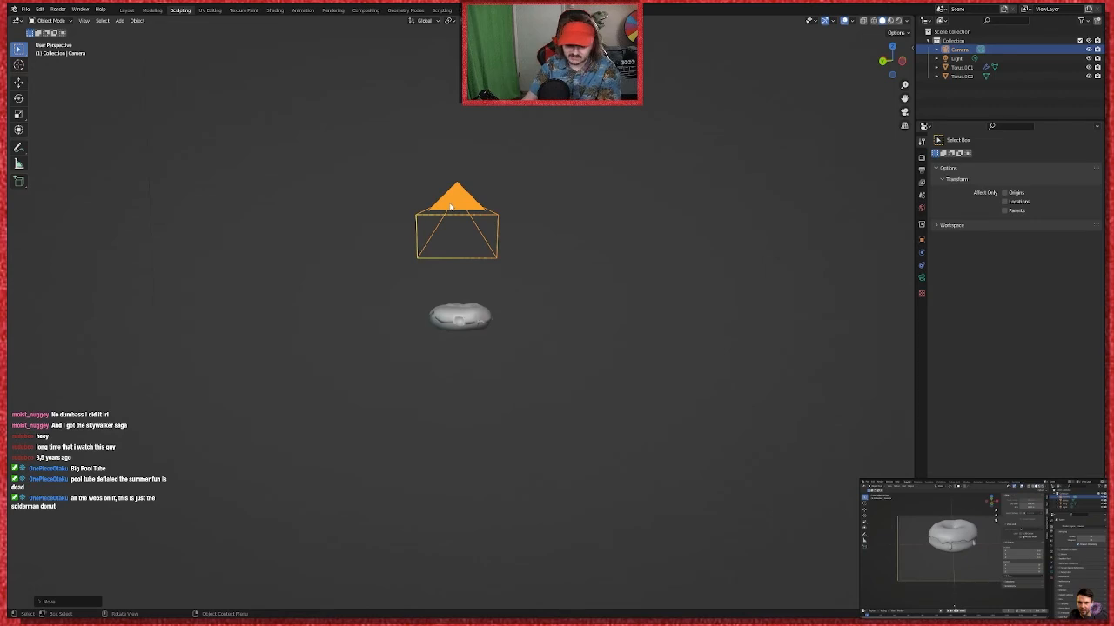
drag(451, 206, 449, 150)
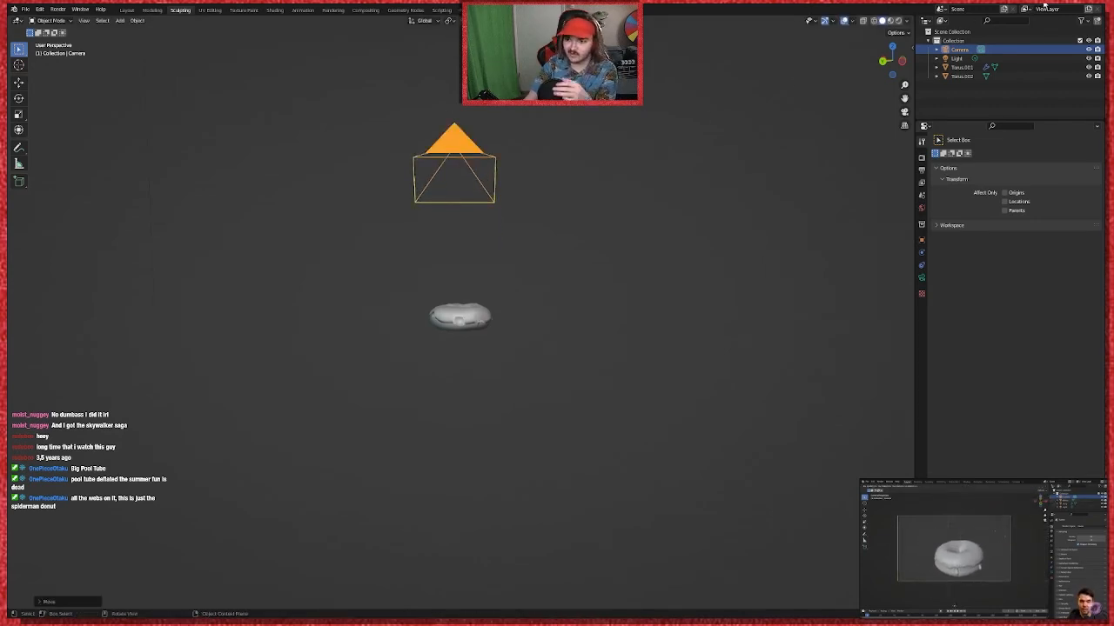
key(ctrl+z)
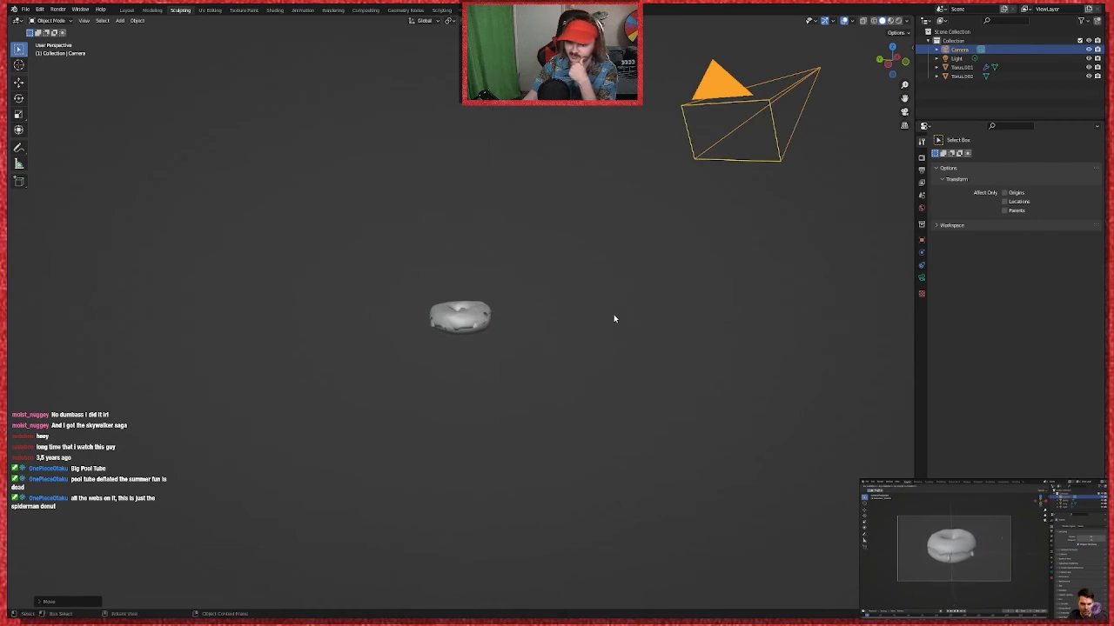
Step: Select the scene light and move it down closer to the donut and camera
scroll(613, 319, down, 10)
scroll(534, 274, up, 6)
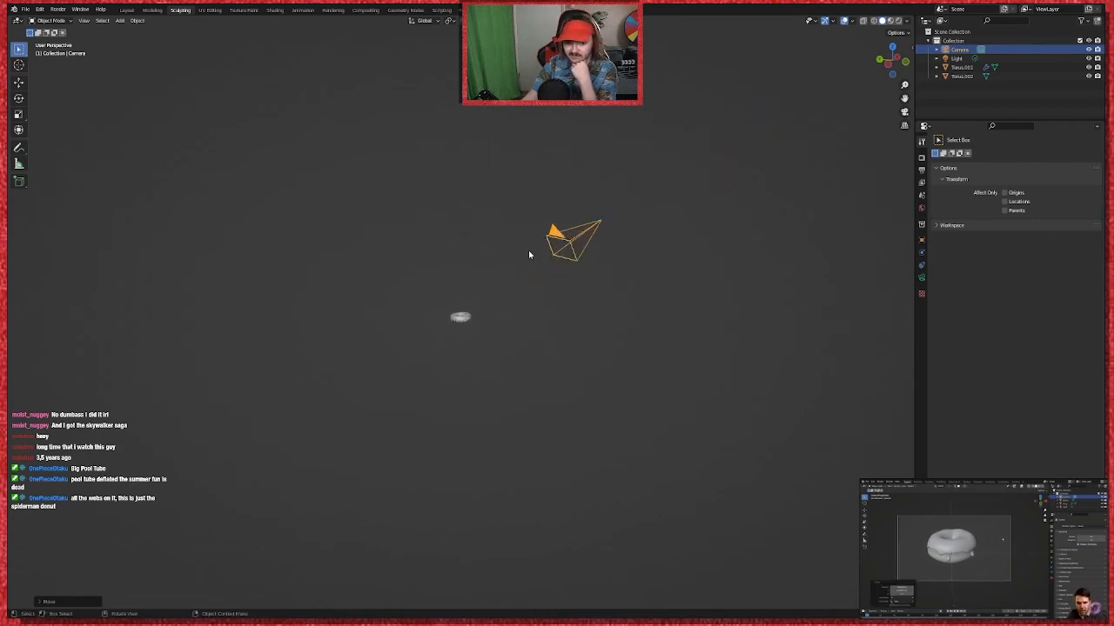
click(956, 58)
key(g)
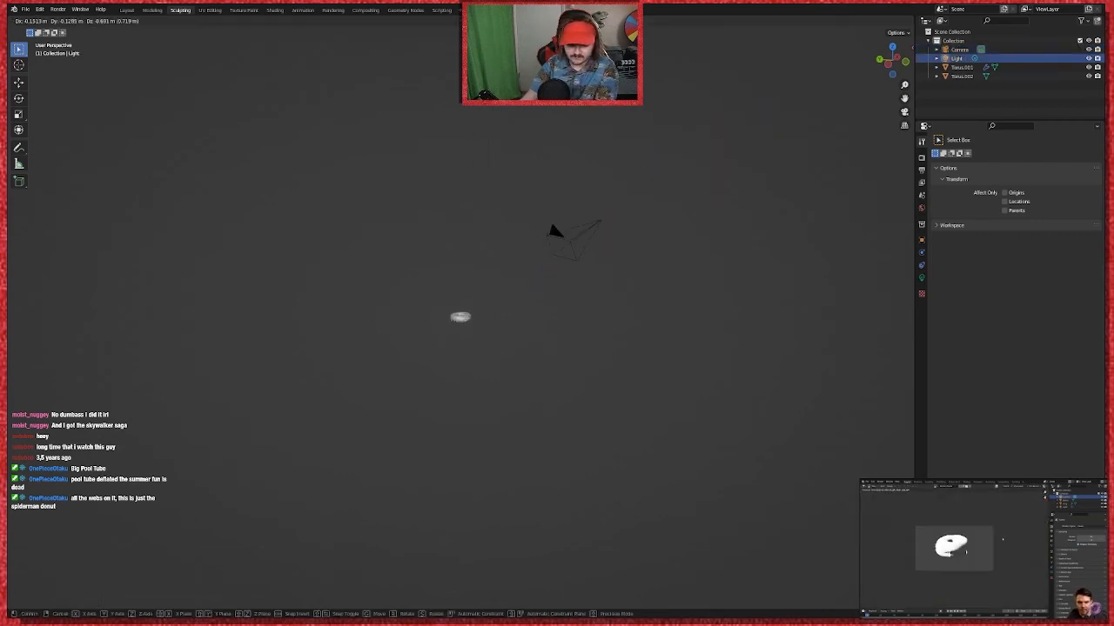
click(464, 275)
Step: Move the light sideways so it sits near the donut, just below the camera
middle_drag(545, 312, 606, 310)
scroll(606, 312, up, 3)
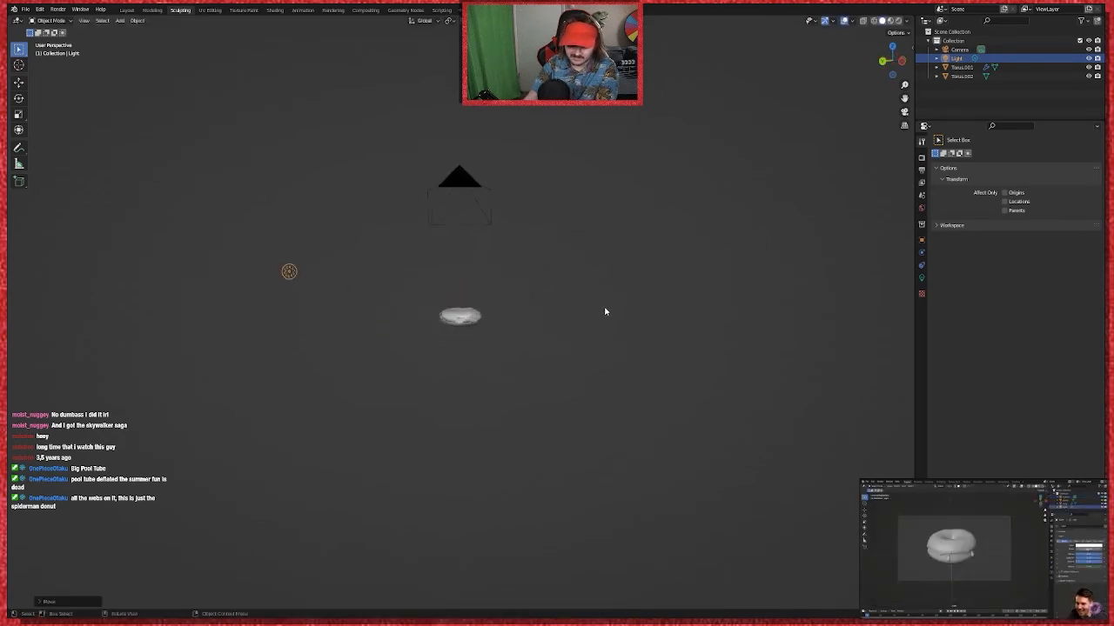
scroll(605, 311, up, 2)
key(g)
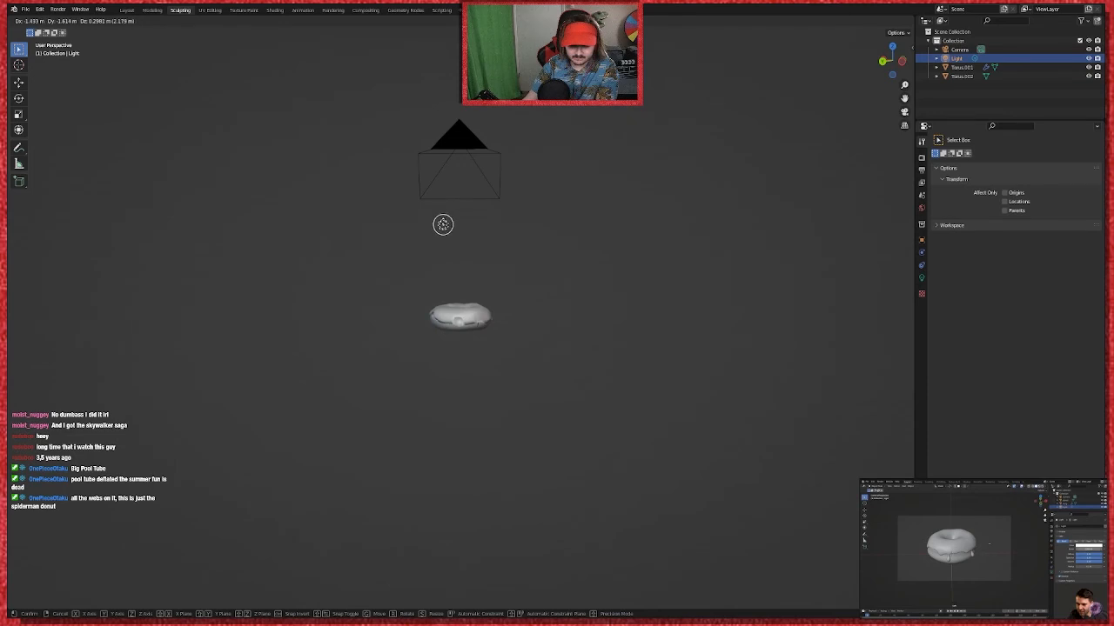
click(515, 277)
Step: Move the light up and back so it sits just above and behind the camera
middle_drag(516, 278, 447, 281)
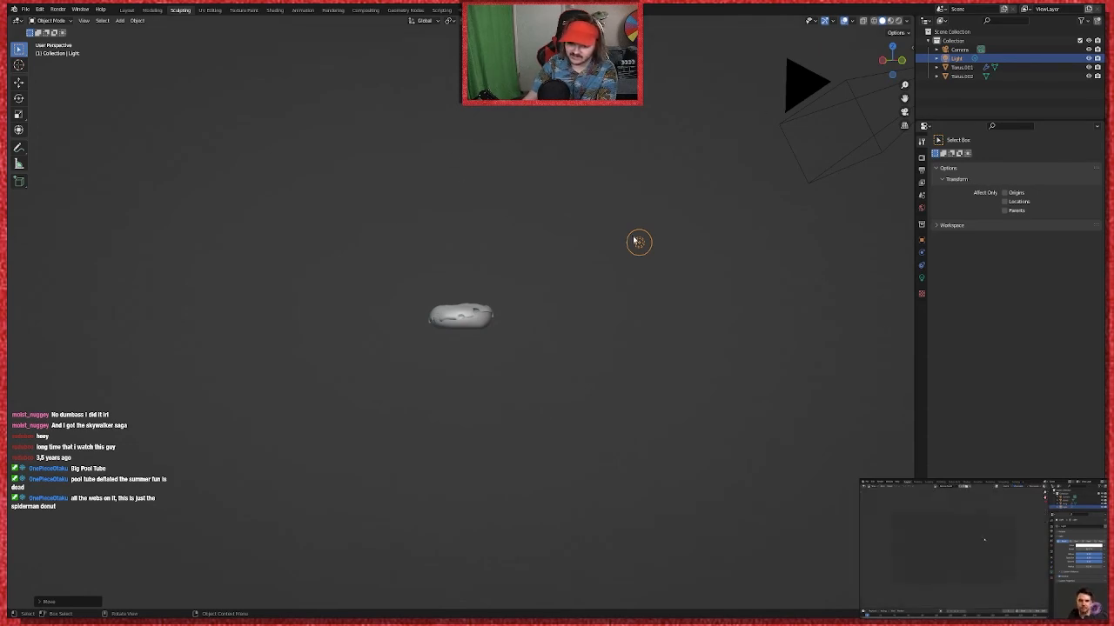
middle_drag(708, 273, 631, 259)
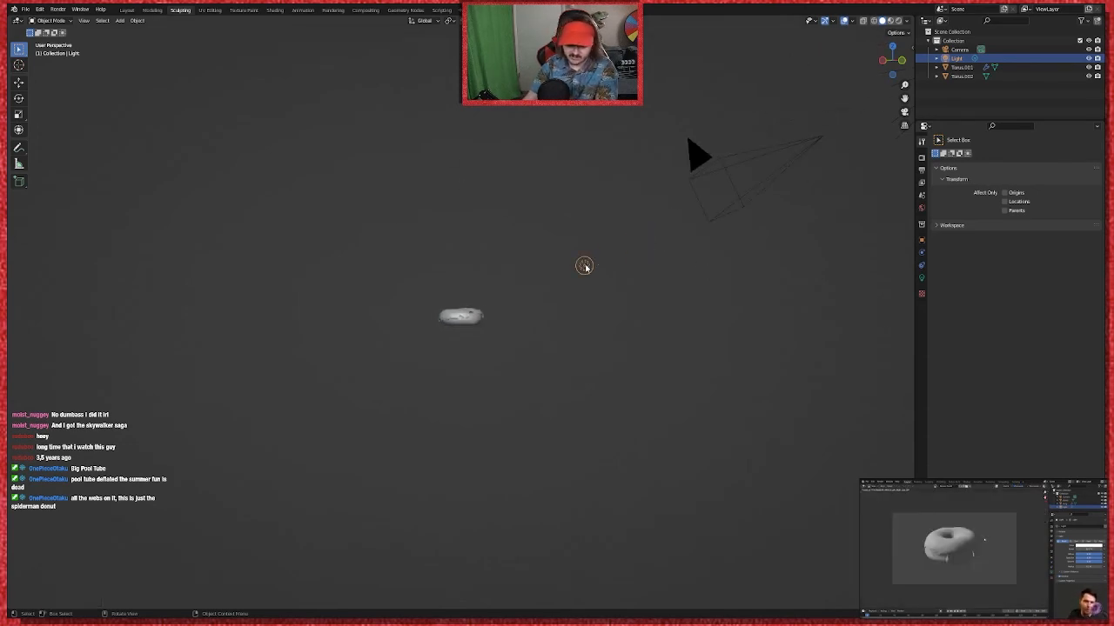
key(g)
click(827, 114)
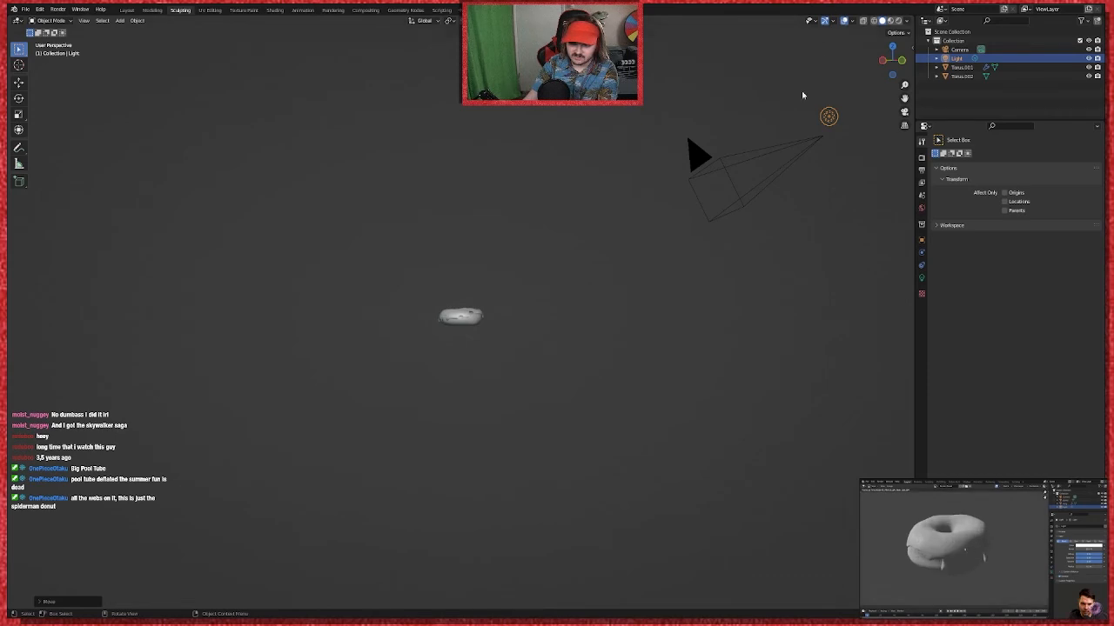
Step: Move the light farther away from the donut, so it sits above and well behind the camera
scroll(717, 213, down, 5)
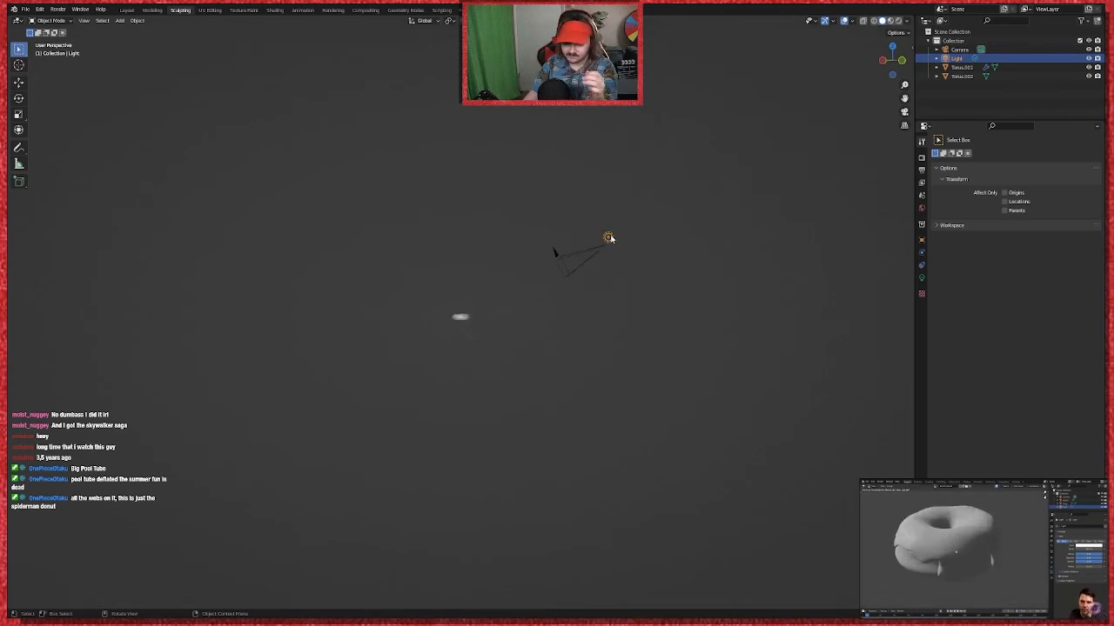
key(g)
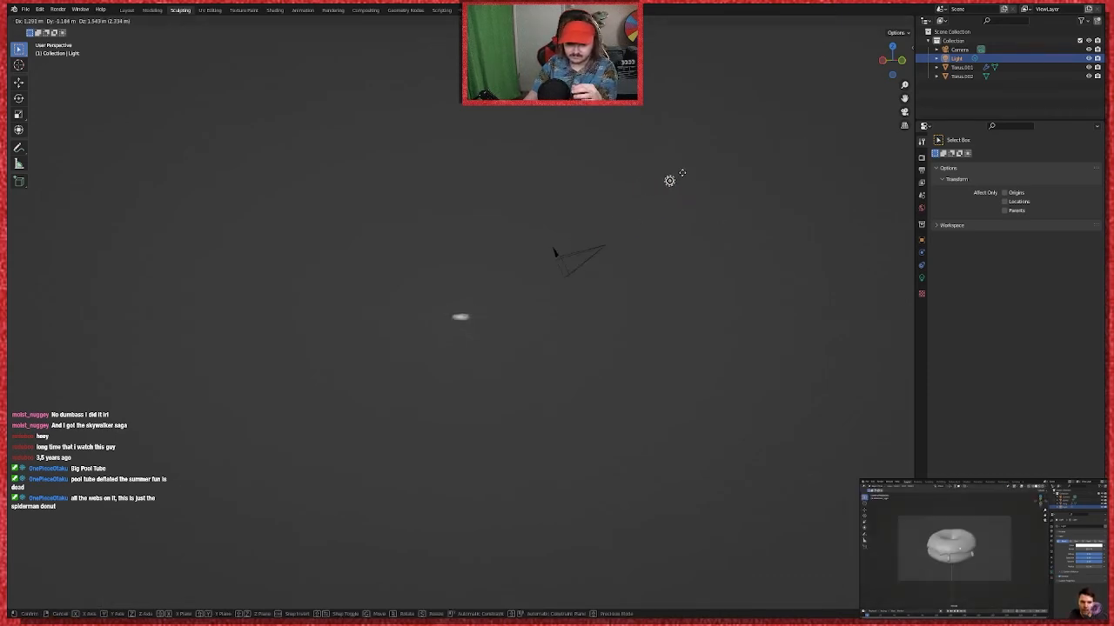
click(700, 188)
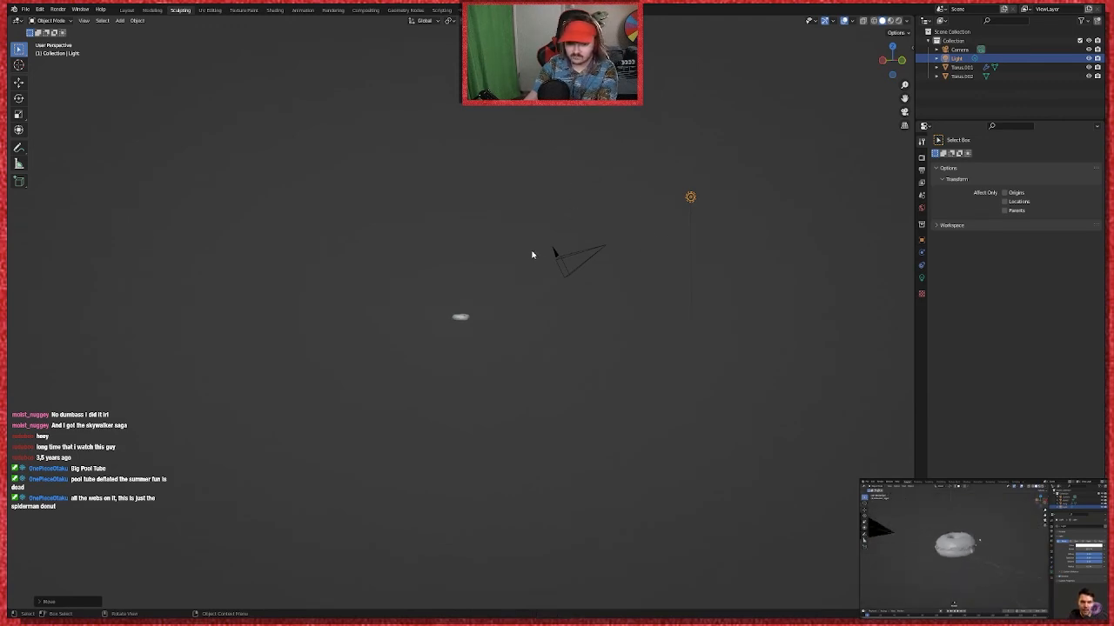
Step: Examine the iced donut up close from the side and from above, and check where the camera stands relative to it
scroll(483, 296, up, 8)
middle_drag(570, 315, 539, 309)
scroll(539, 308, up, 2)
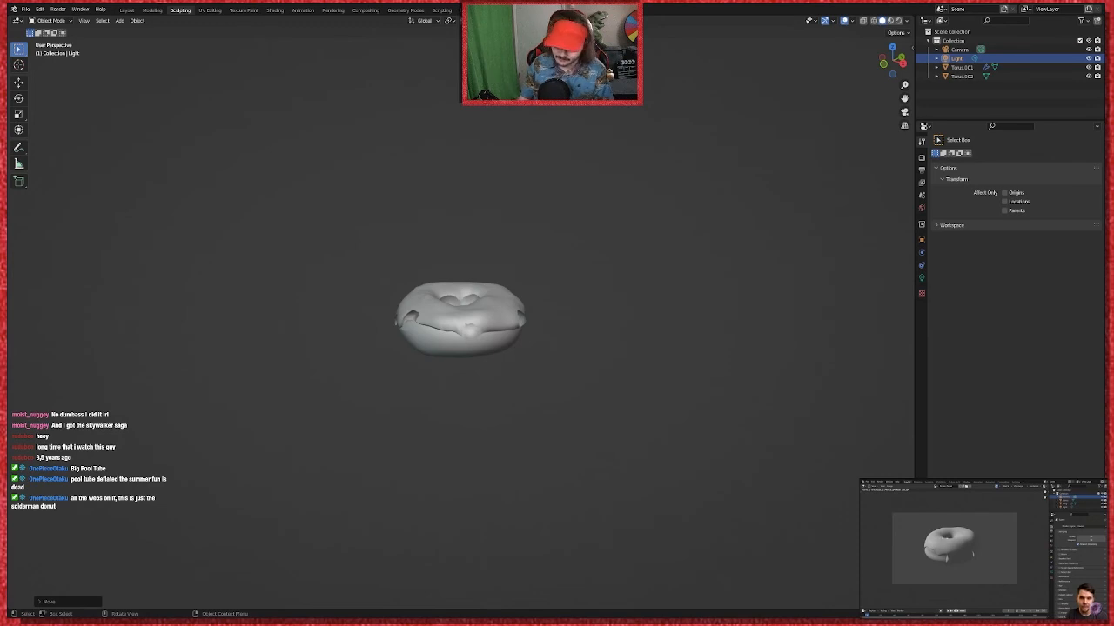
scroll(562, 277, up, 3)
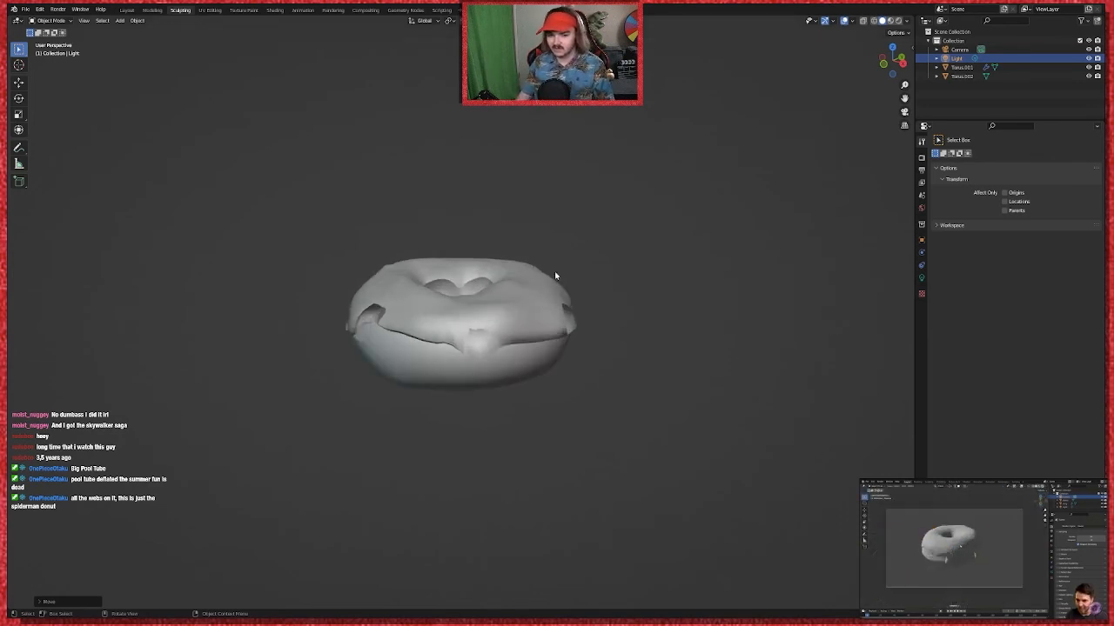
middle_drag(554, 273, 566, 328)
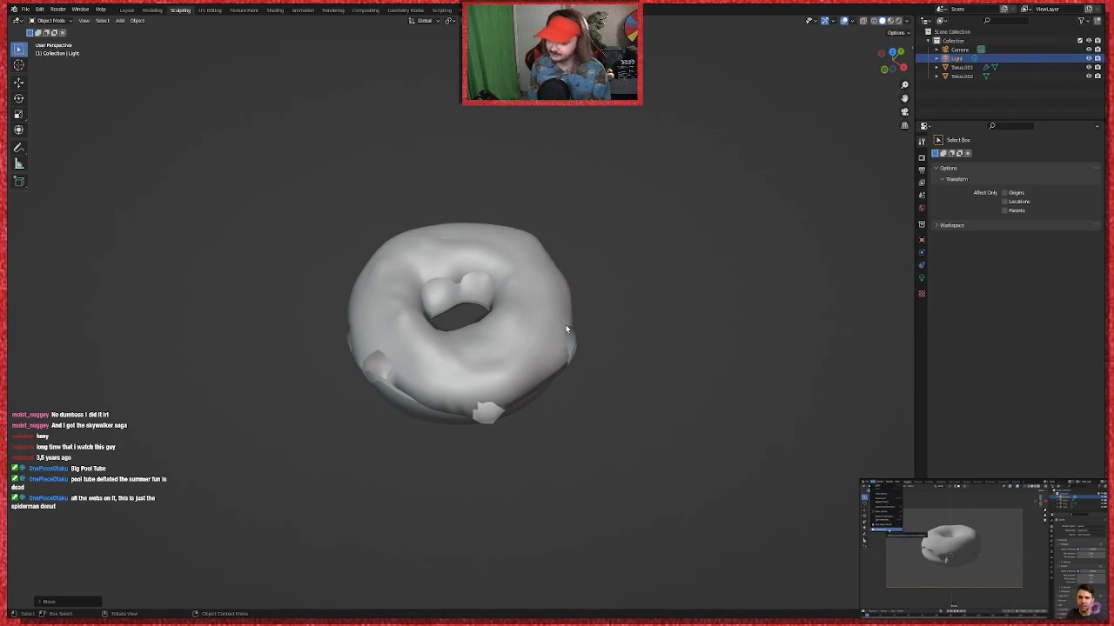
click(41, 10)
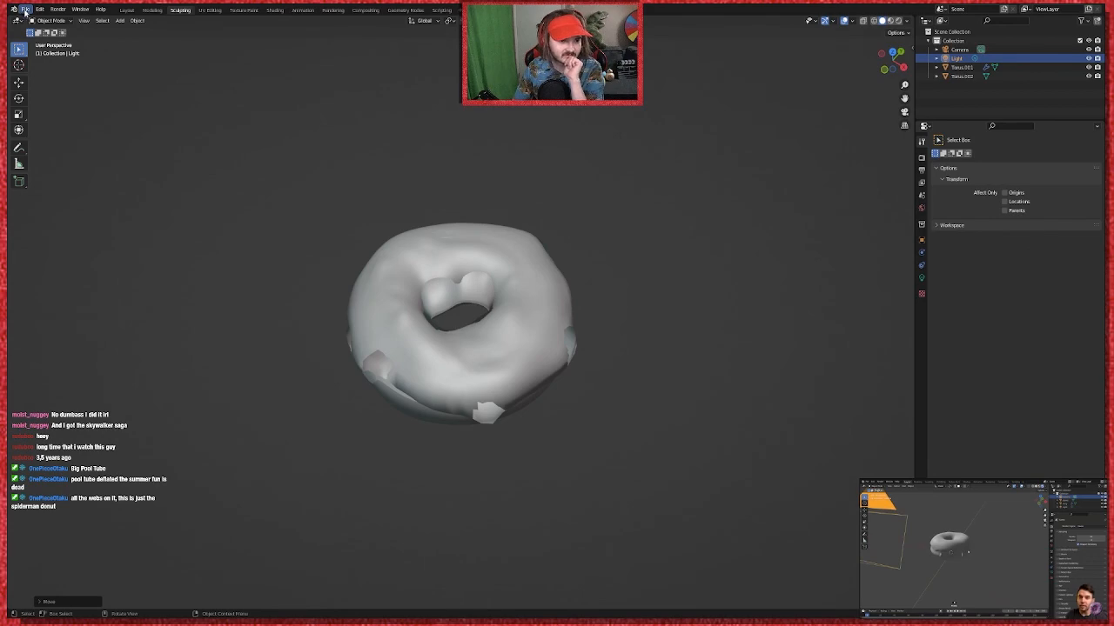
click(19, 20)
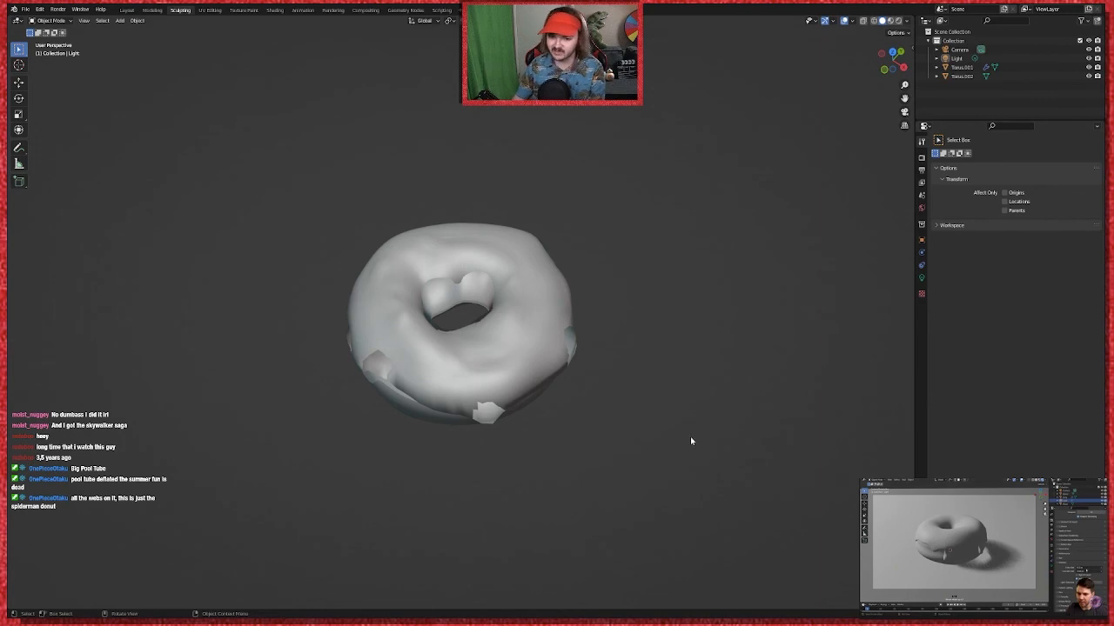
middle_drag(691, 441, 667, 407)
scroll(668, 407, down, 10)
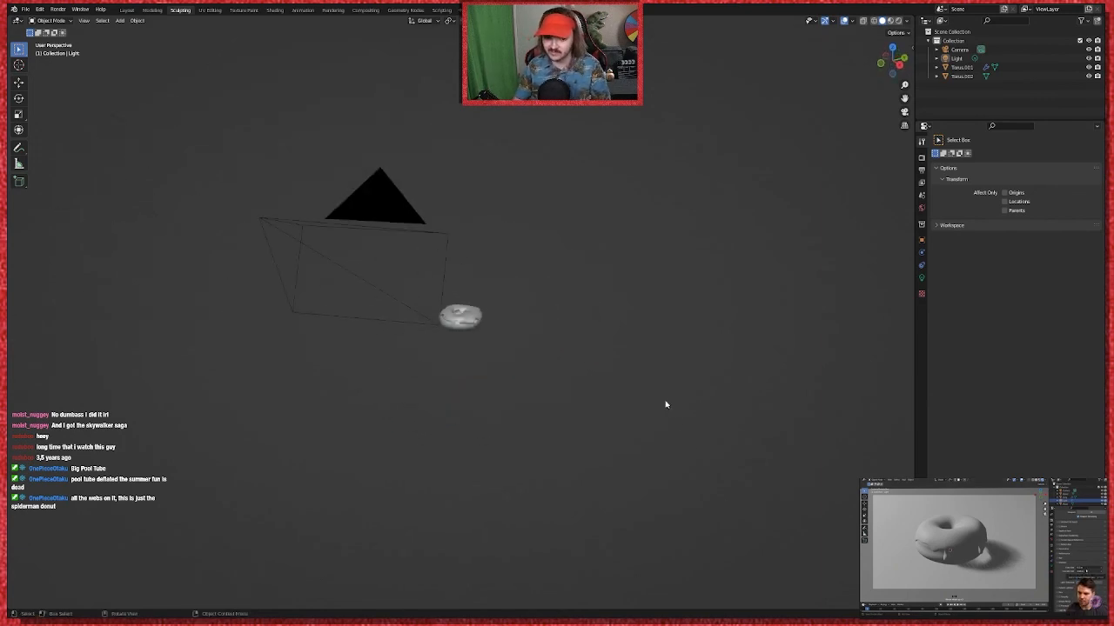
scroll(665, 404, down, 3)
scroll(666, 405, up, 12)
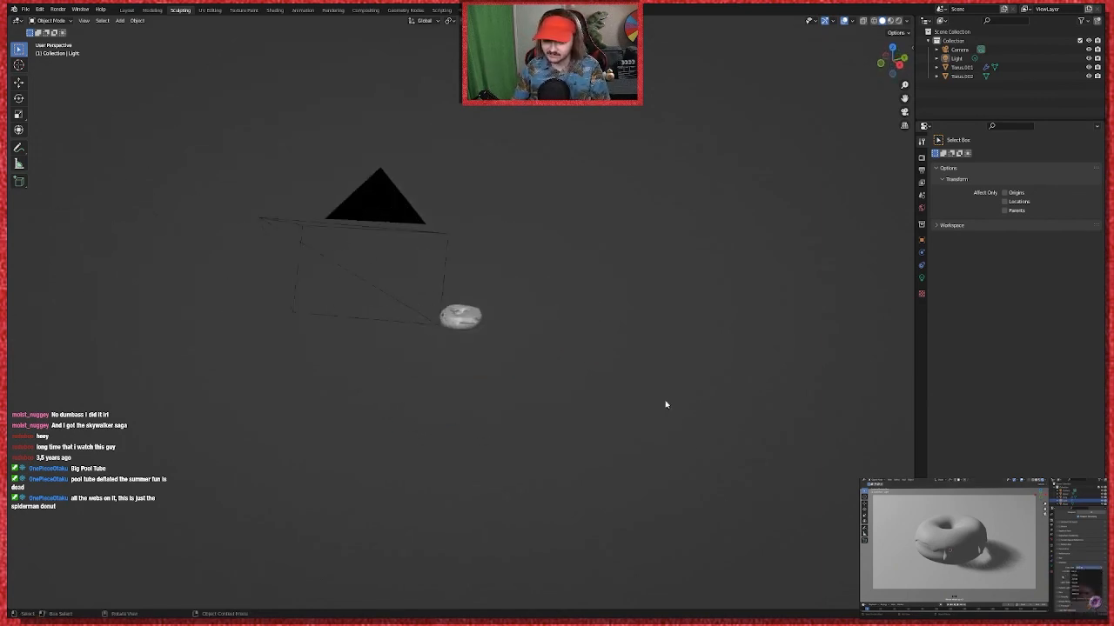
middle_drag(666, 405, 624, 375)
scroll(624, 375, up, 2)
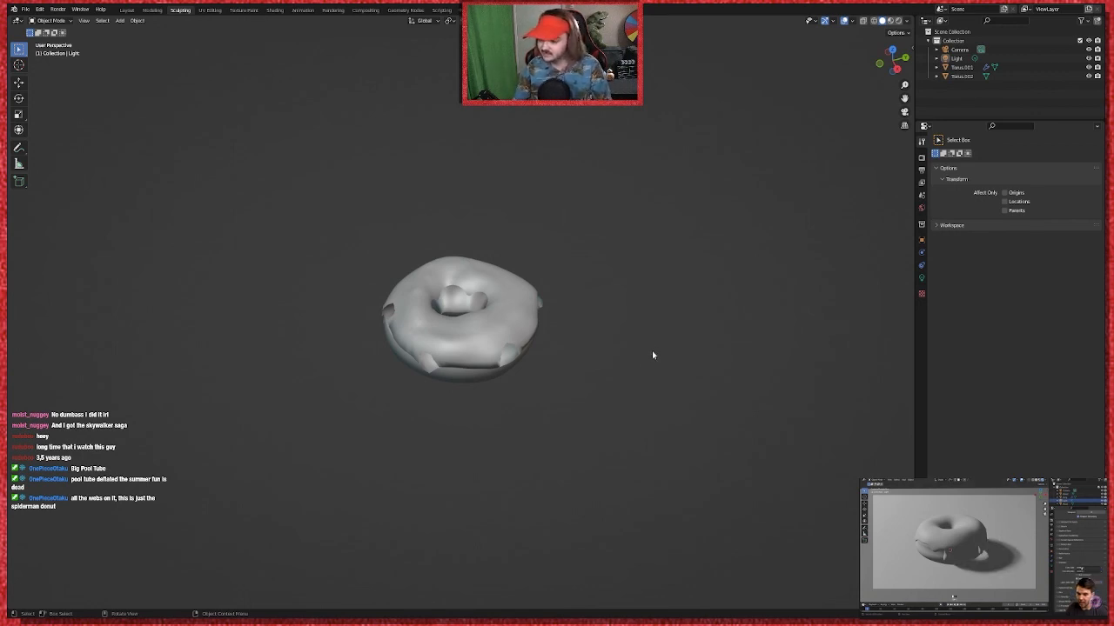
scroll(634, 346, up, 2)
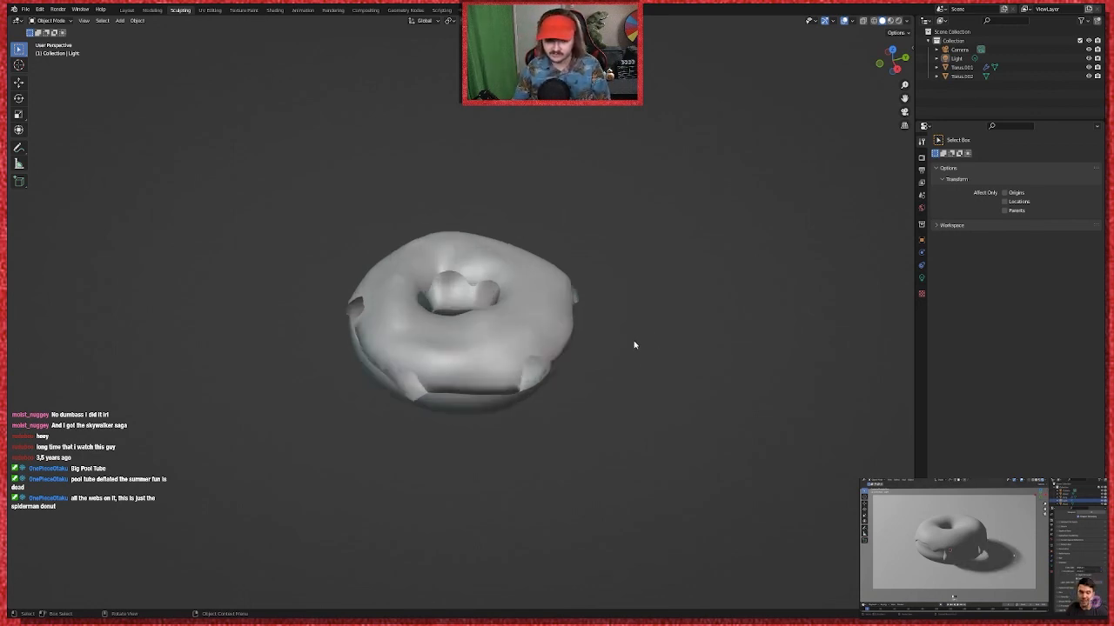